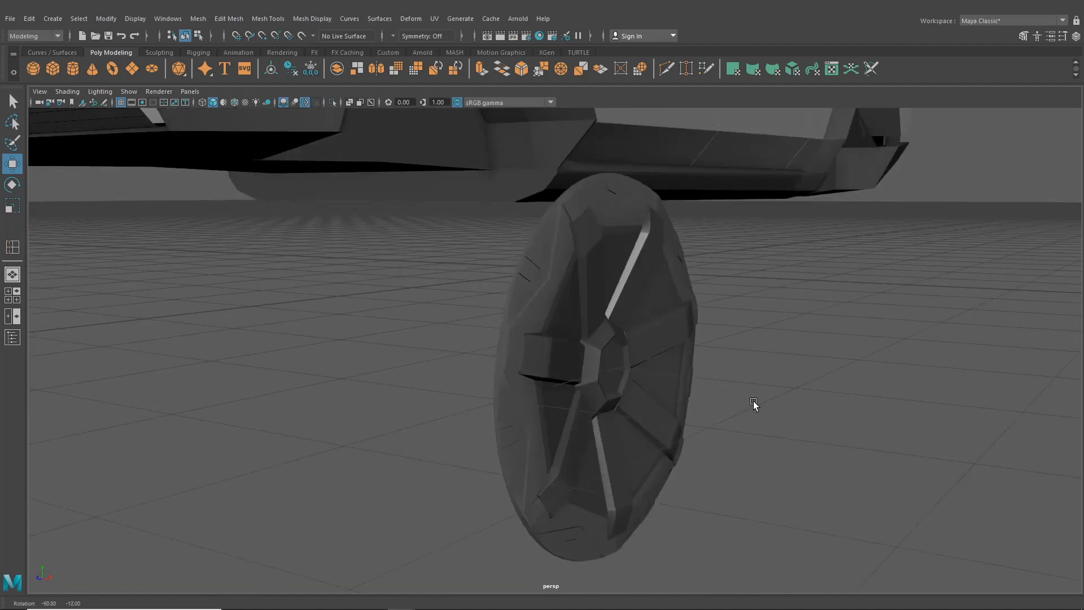
Step: Thicken the wheel cover's outer disc by scaling it along the X axis by about 7.36
left_click(586, 299)
left_click_drag(605, 301, 121, 249, "alt")
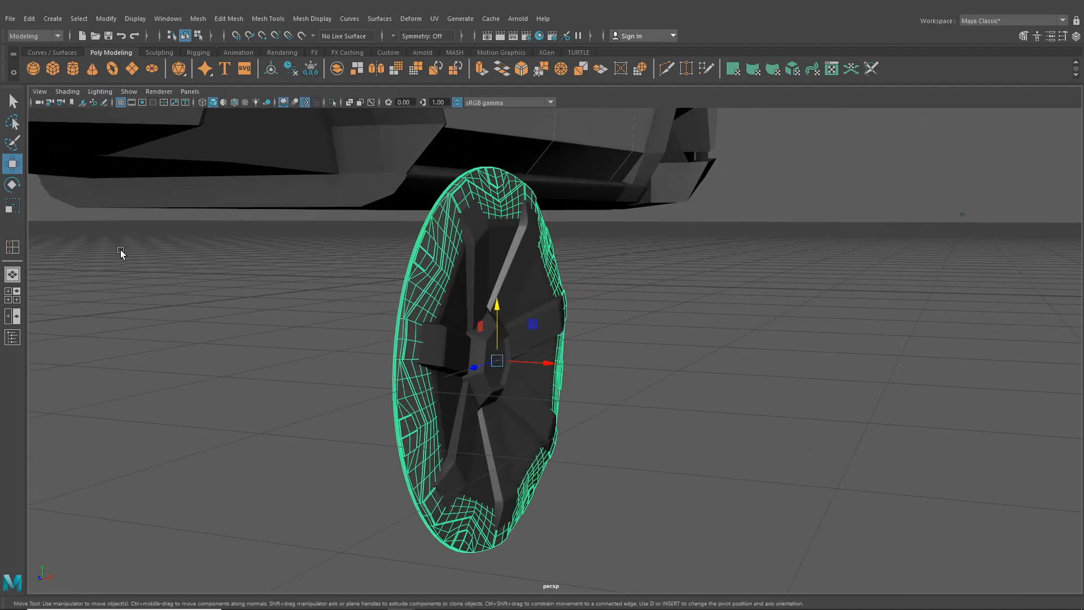
key("r")
left_click_drag(533, 366, 602, 426)
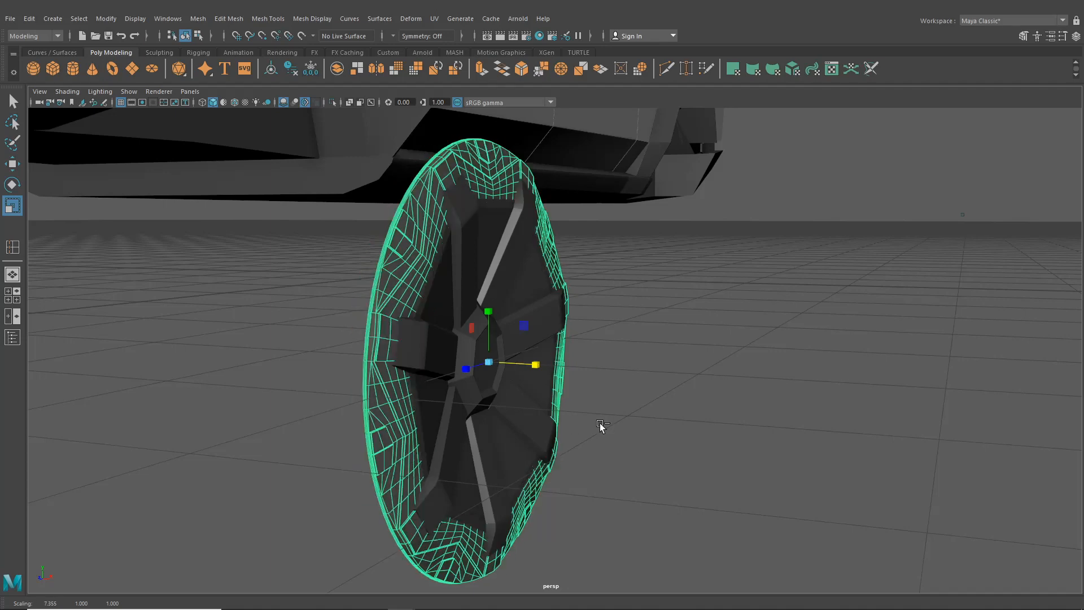
left_click(716, 390)
Step: Insert an edge loop around the wheel cover across the middle of all the spokes
scroll(515, 347, "up", 5)
left_click_drag(425, 201, 469, 340, "alt")
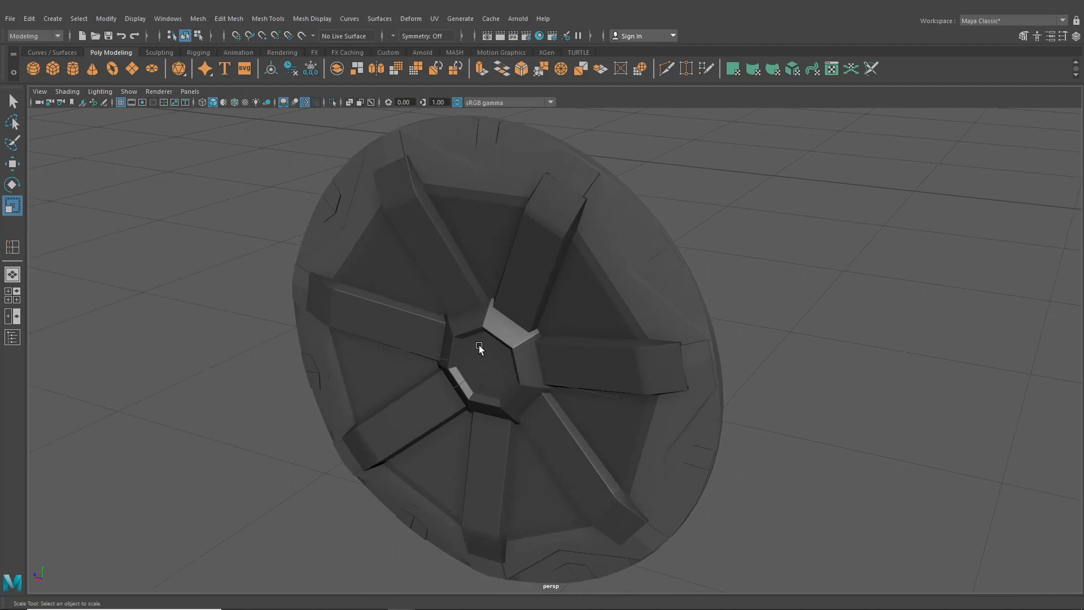
scroll(479, 345, "up", 8)
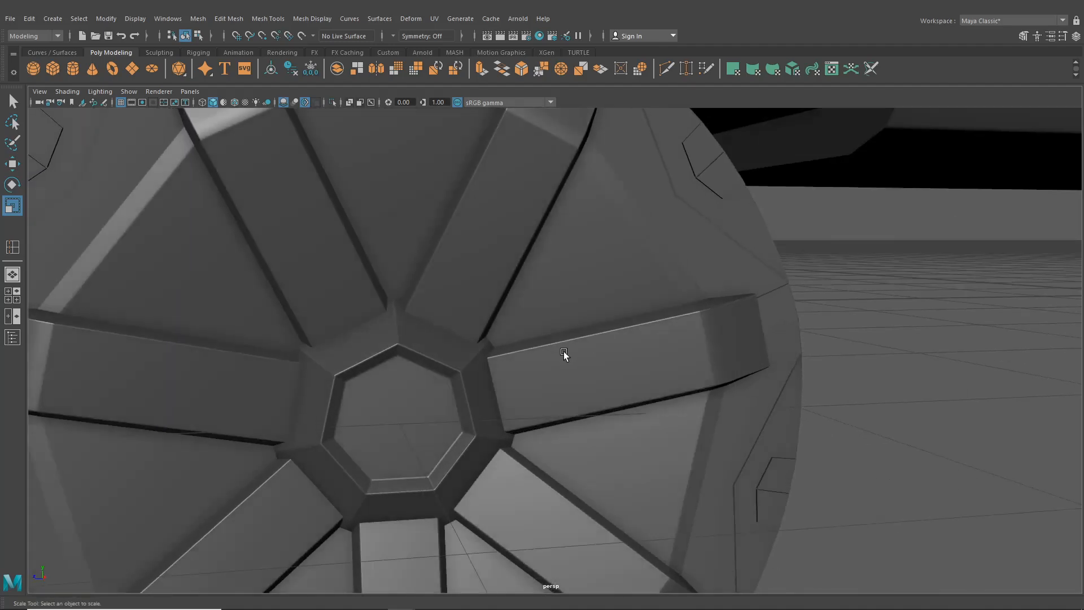
left_click(422, 283)
left_click(270, 18)
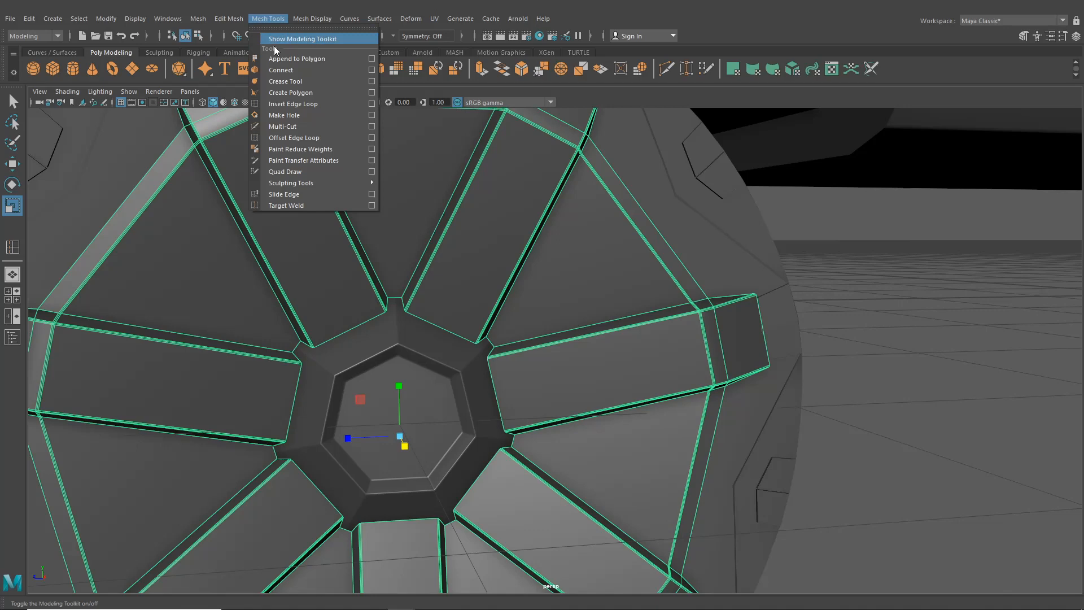
left_click(279, 100)
left_click_drag(477, 172, 273, 225)
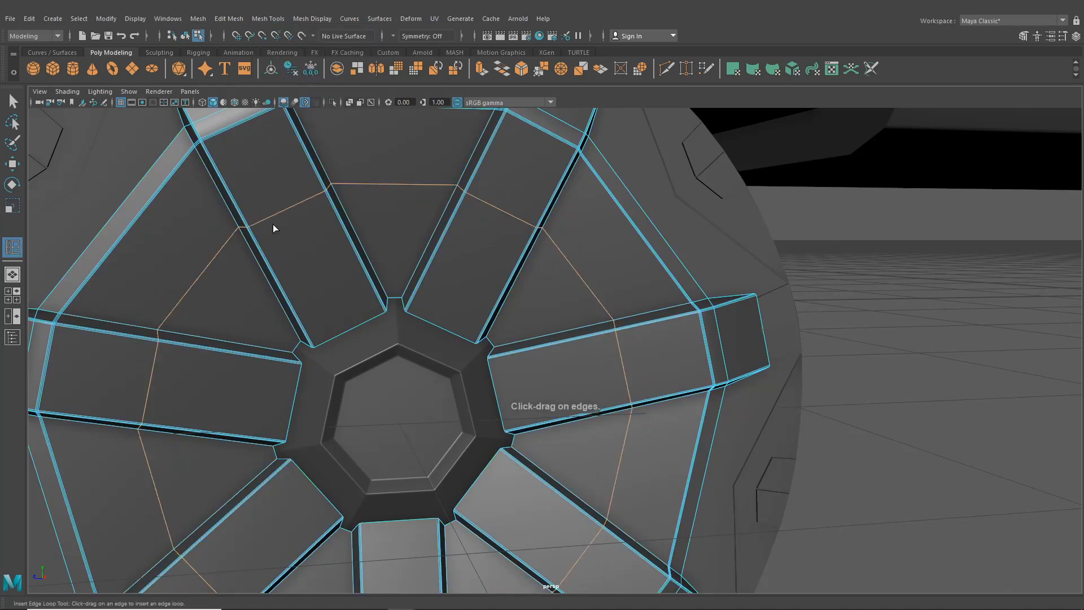
Step: Try to scale the inserted edge loop inward toward the hub
left_click(13, 206)
left_click(1023, 36)
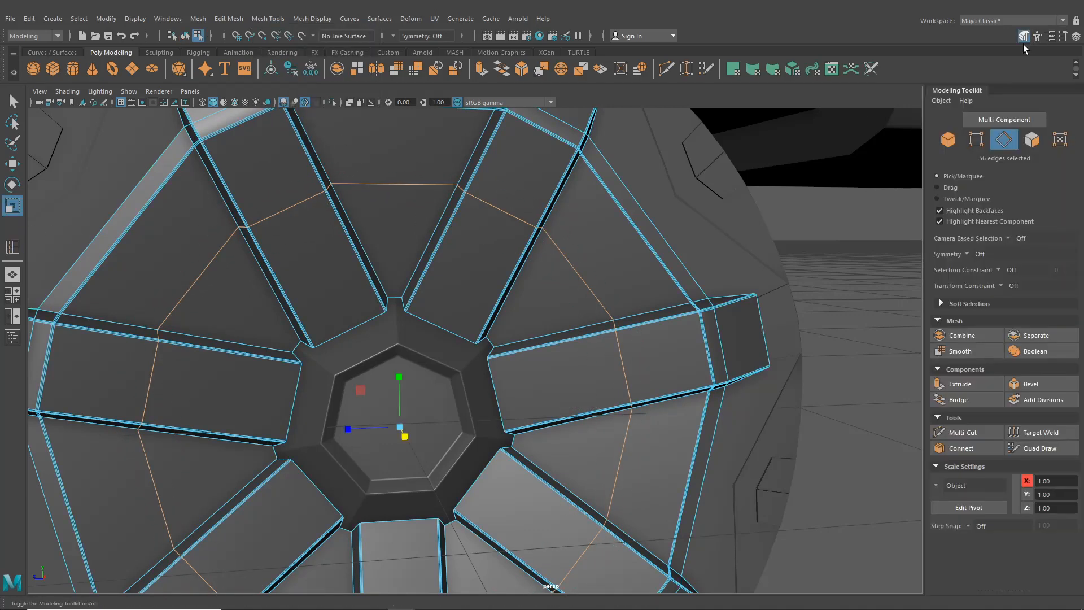
left_click_drag(342, 417, 247, 420)
key("ctrl+z")
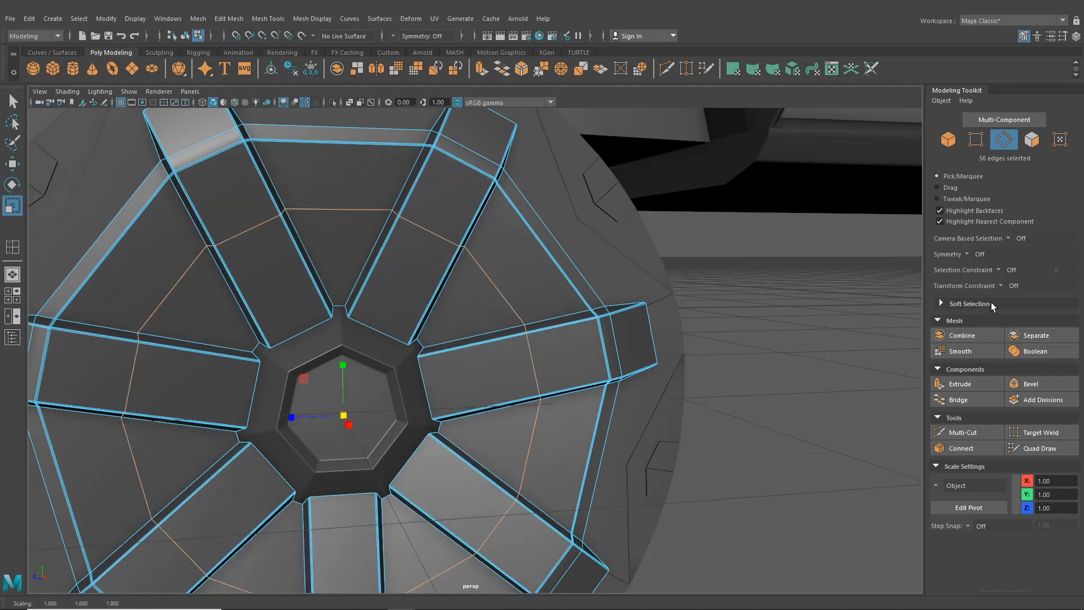
Step: Try to slide the inserted edge loop against the central hub by scaling with the transform constraint set to Edge
left_click(1002, 286)
left_click(1024, 303)
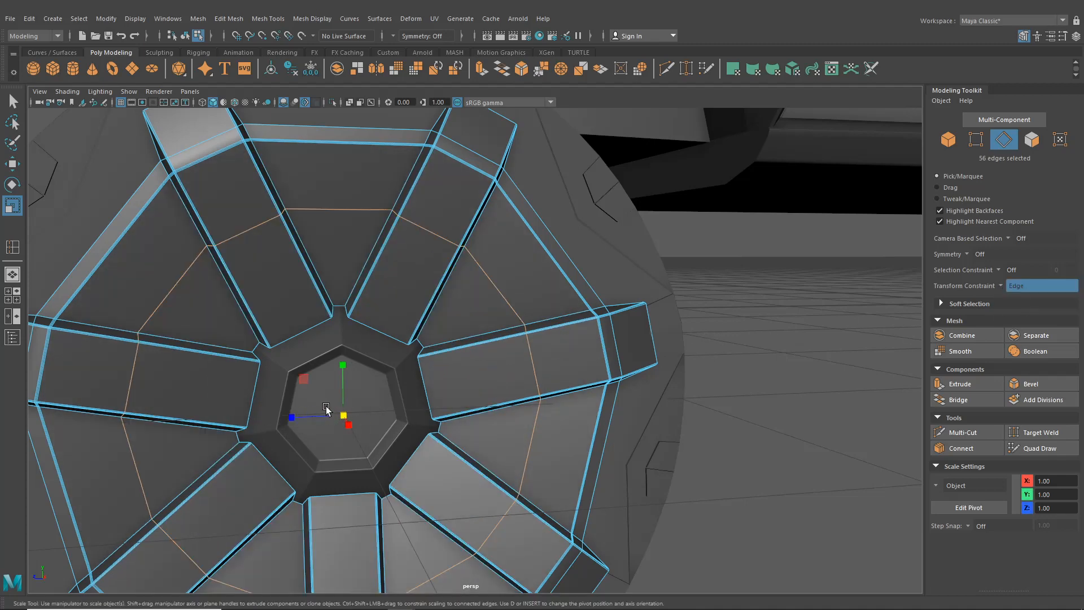
left_click_drag(326, 407, 186, 416)
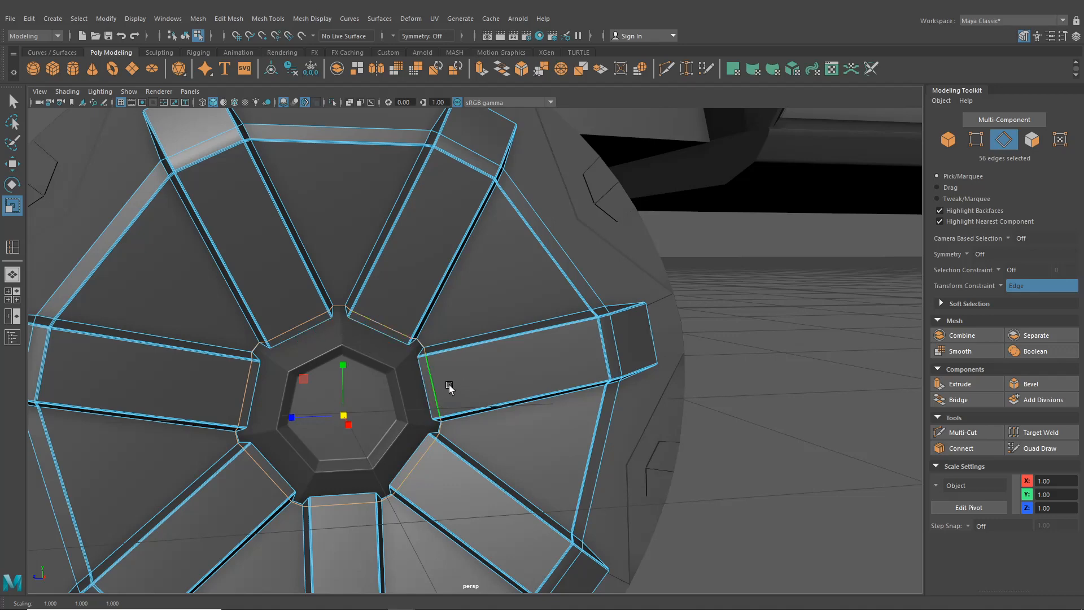
key("ctrl+z")
key("ctrl+z")
key("ctrl+z")
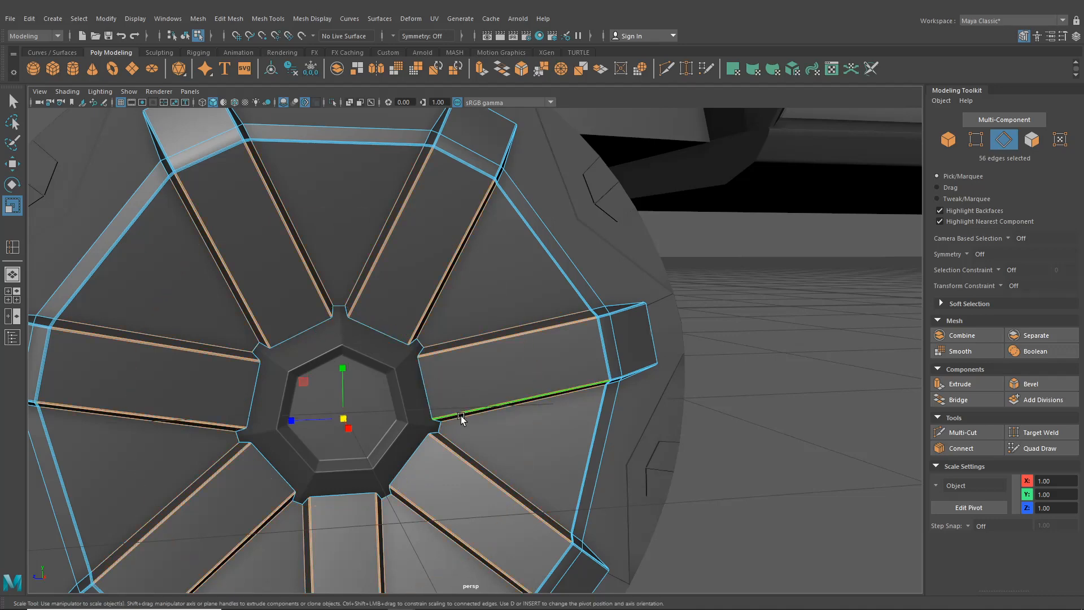
Step: Return to object selection and close the Modeling Toolkit
left_click_drag(462, 418, 387, 395, "alt")
left_click(186, 37)
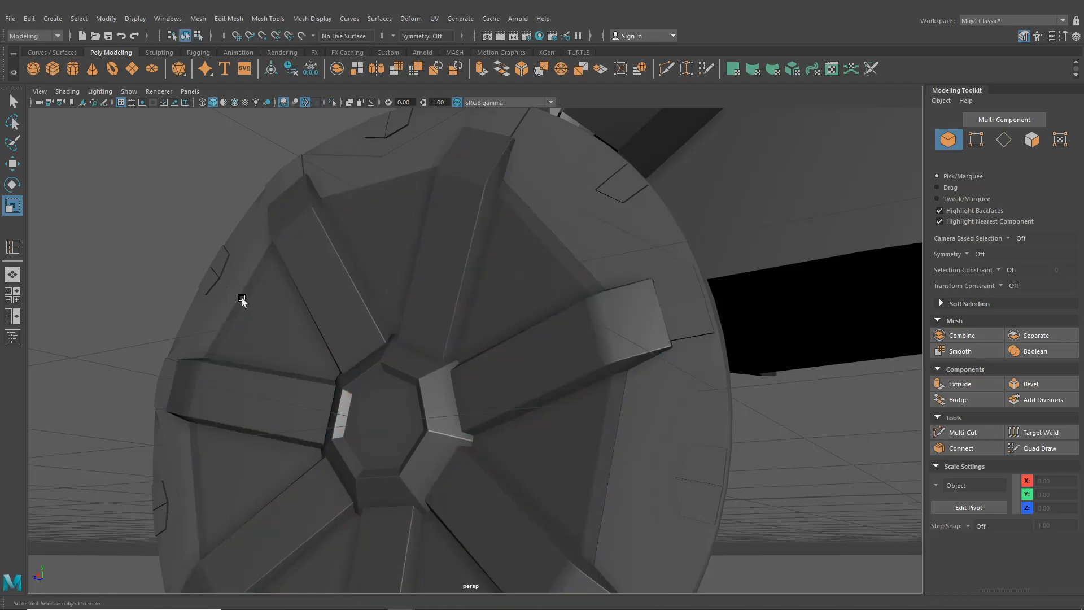
scroll(431, 406, "up", 10)
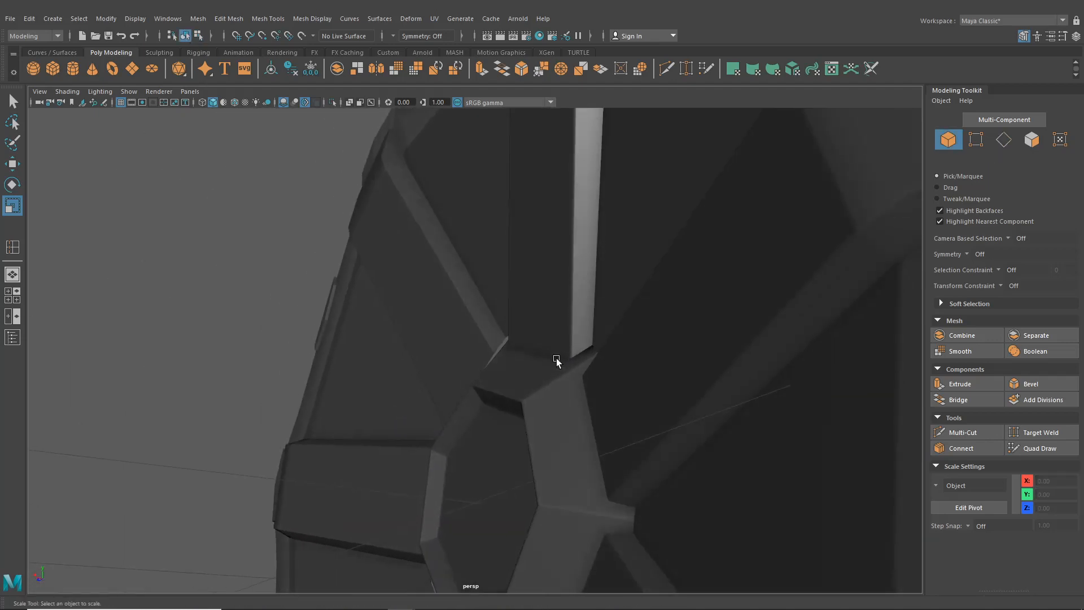
left_click_drag(557, 361, 454, 405, "alt")
scroll(525, 401, "down", 10)
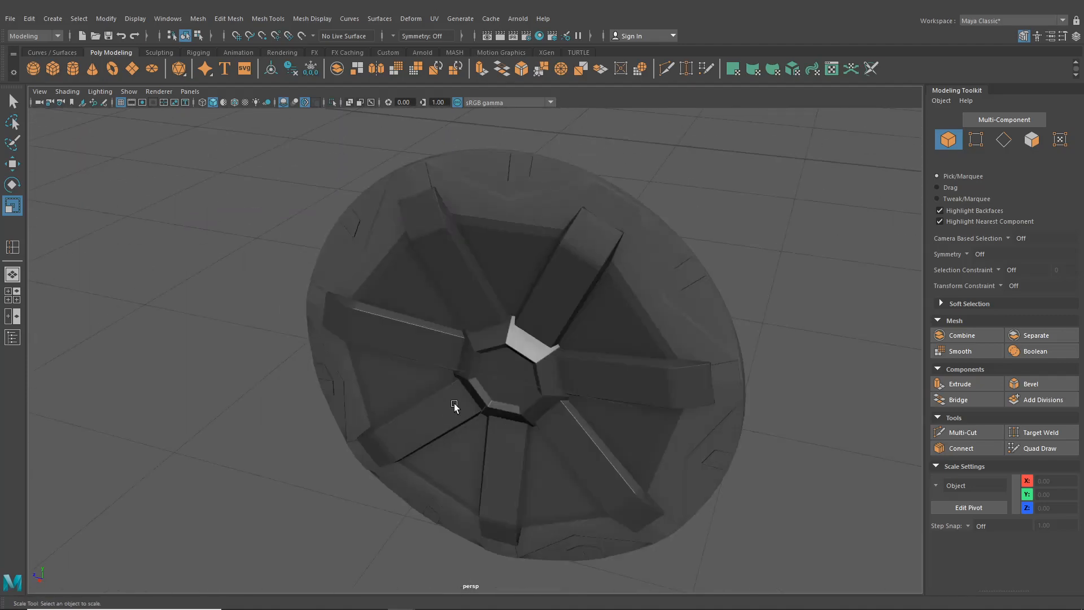
scroll(454, 406, "down", 5)
left_click(1029, 36)
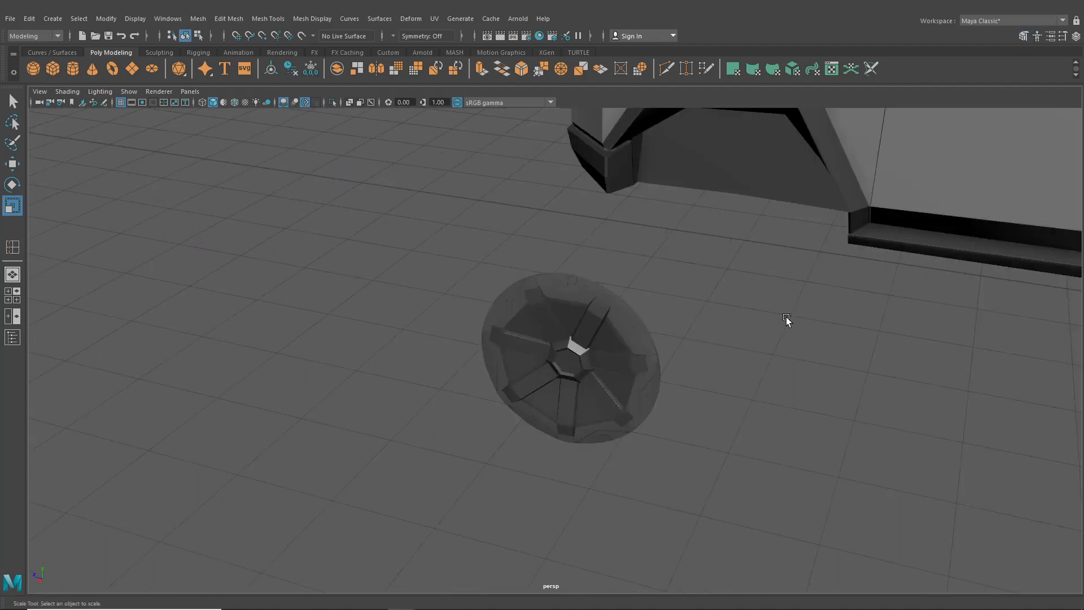
Step: Create a polygon cylinder and move it along X to 2.45, beside the car body
mouse_move(786, 316)
left_mouse_down("alt")
mouse_move(667, 330)
mouse_move(804, 342)
mouse_move(717, 356)
mouse_move(858, 307)
mouse_move(837, 326)
mouse_move(802, 316)
left_mouse_up("alt")
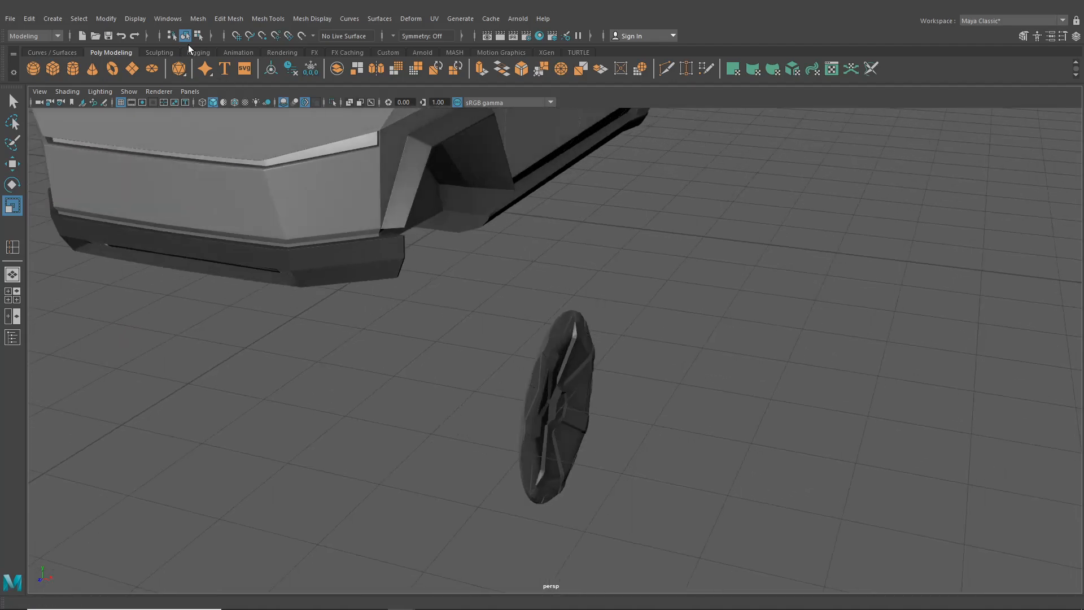
left_click(70, 70)
middle_click_drag(407, 282, 467, 263, "alt")
left_click(13, 165)
left_click_drag(550, 262, 647, 274)
Step: Rotate the cylinder to 90 degrees about Z
left_click(12, 186)
left_click_drag(624, 232, 646, 262)
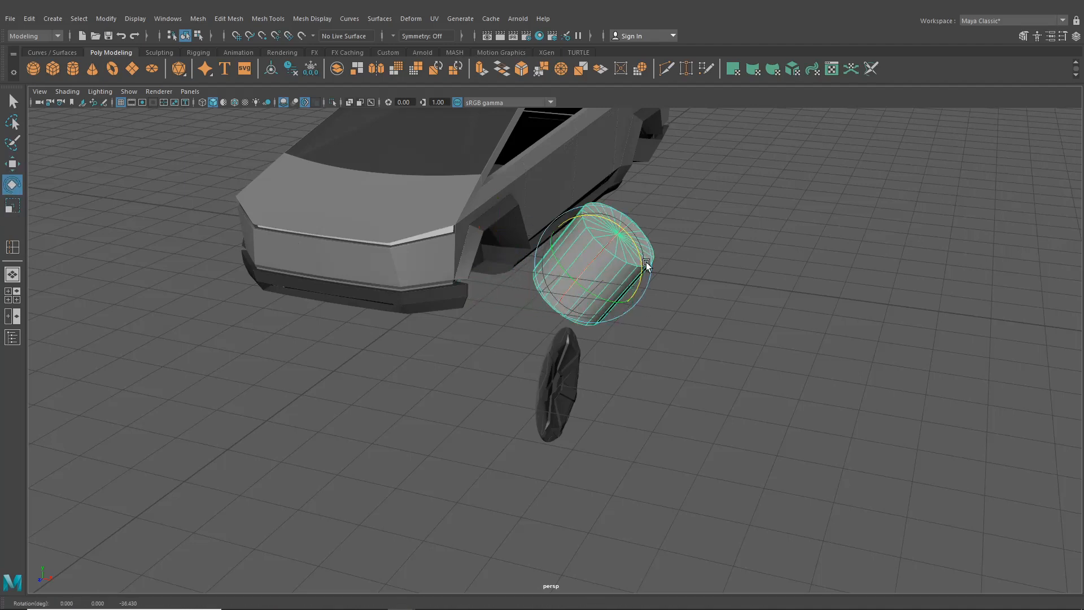
left_click(1076, 35)
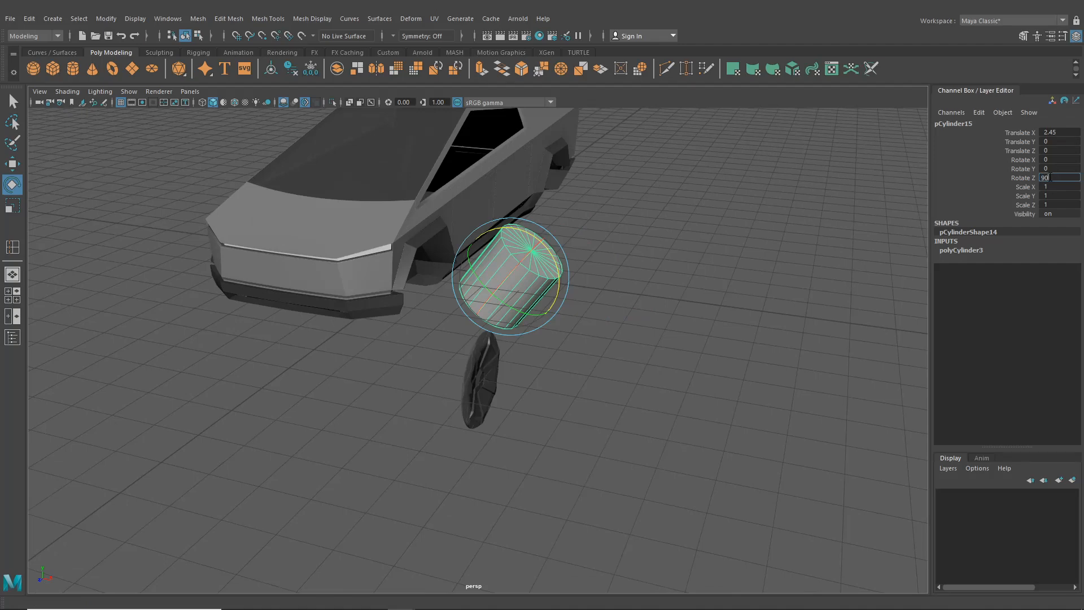
key("Return")
Step: Move the cylinder along Z to 6, level with the wheel cover
key("w")
left_click_drag(479, 378, 480, 397, "alt")
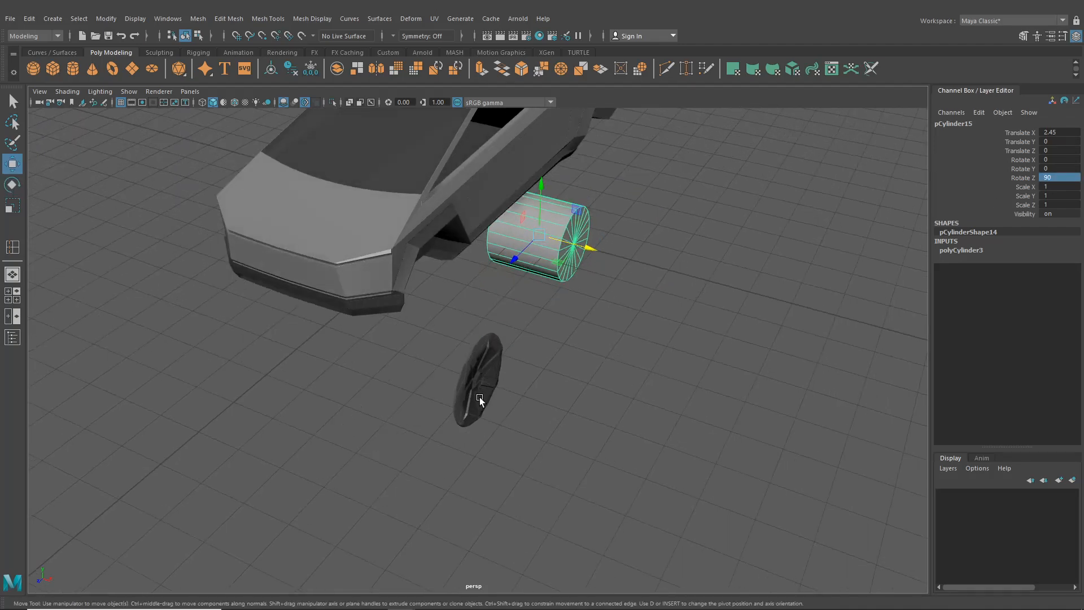
left_click_drag(523, 249, 440, 392)
left_click_drag(500, 412, 361, 356, "alt")
scroll(362, 355, "up", 5)
Step: Set the cylinder's axis subdivisions to 60
left_click(1007, 250)
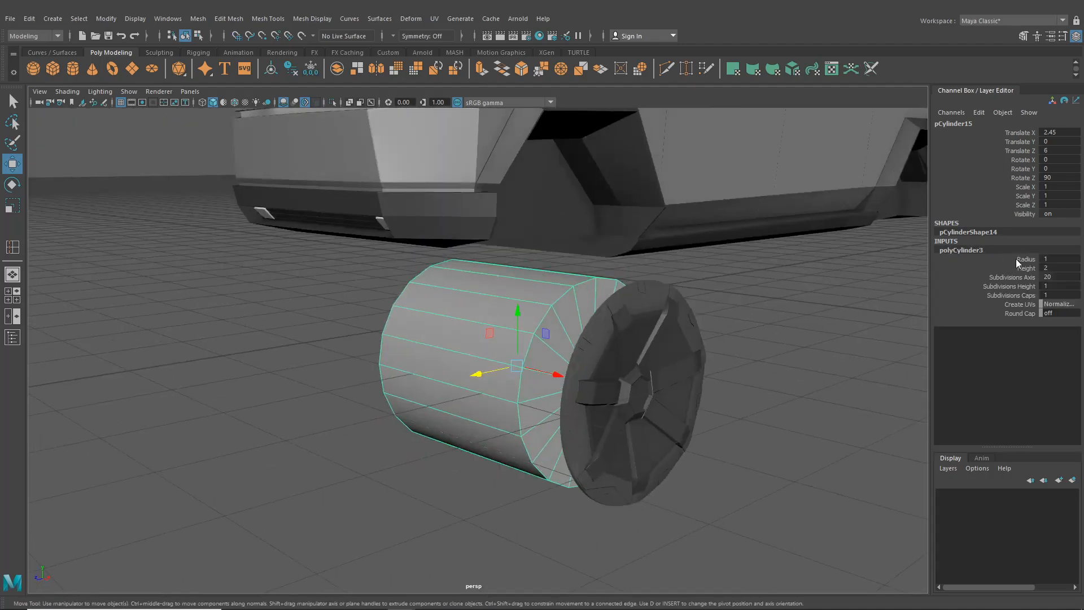
left_click(1054, 276)
type("60")
key("Return")
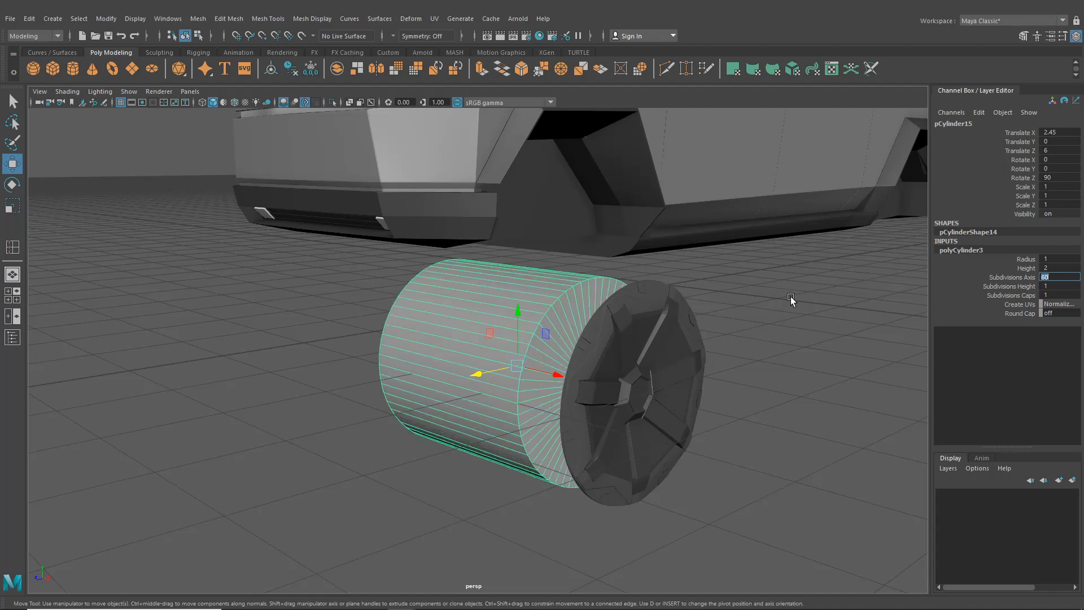
Step: Move the cylinder along X to 2.715, closer to the wheel cover
scroll(653, 333, "up", 1)
left_click_drag(654, 334, 632, 339, "alt")
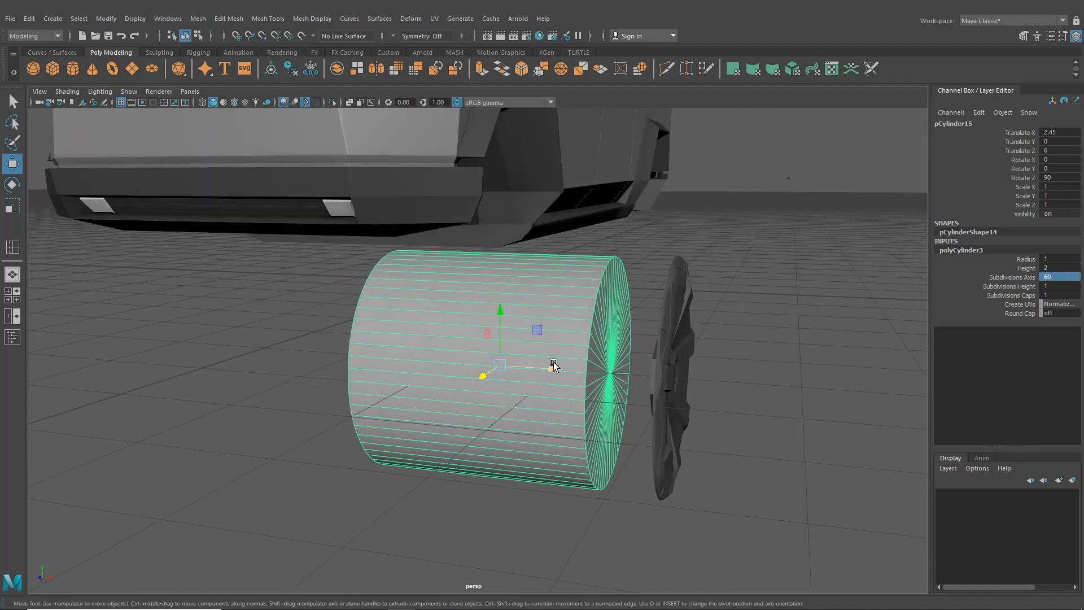
left_click_drag(555, 369, 592, 376)
left_click_drag(592, 376, 607, 383, "alt")
Step: In the front view, move the cylinder to X 2.079 over the reference tire and match its width with a Y scale of 0.4
left_click(7, 295)
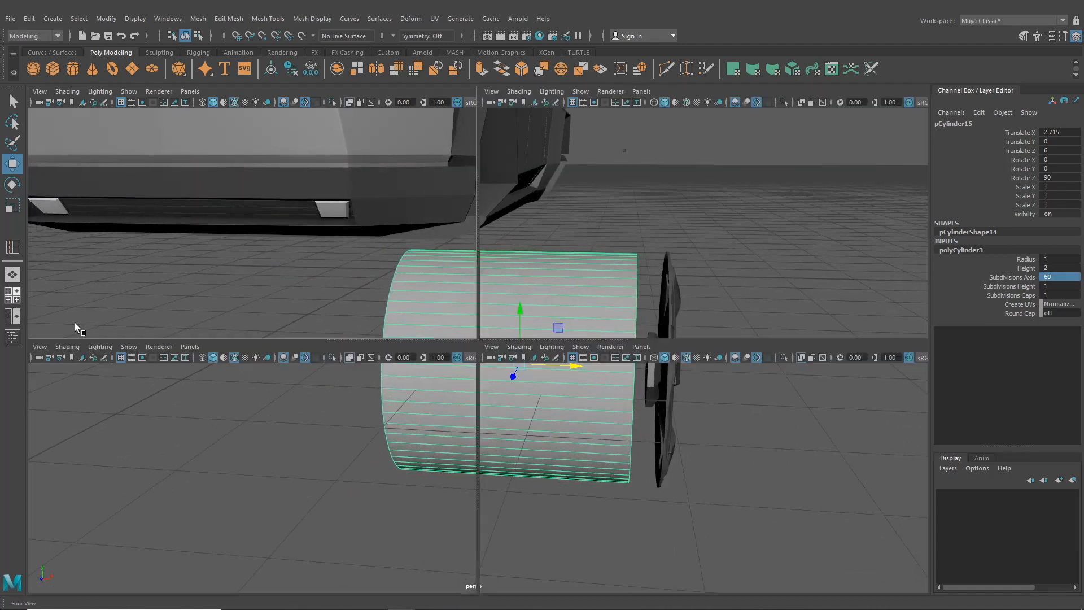
key("space")
left_click_drag(525, 462, 448, 463)
left_click(12, 207)
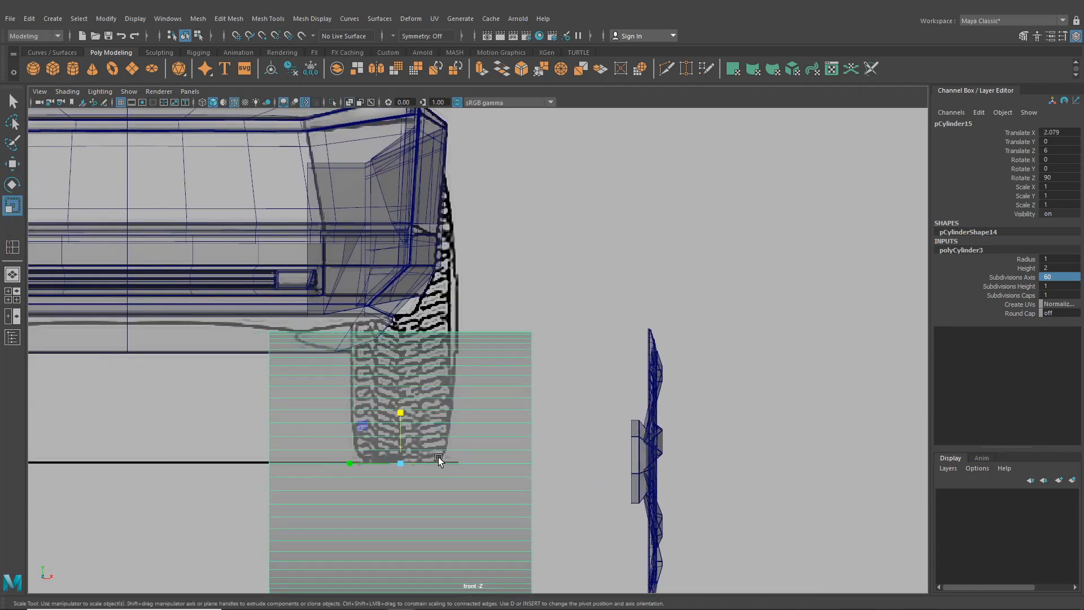
left_click_drag(352, 463, 381, 476)
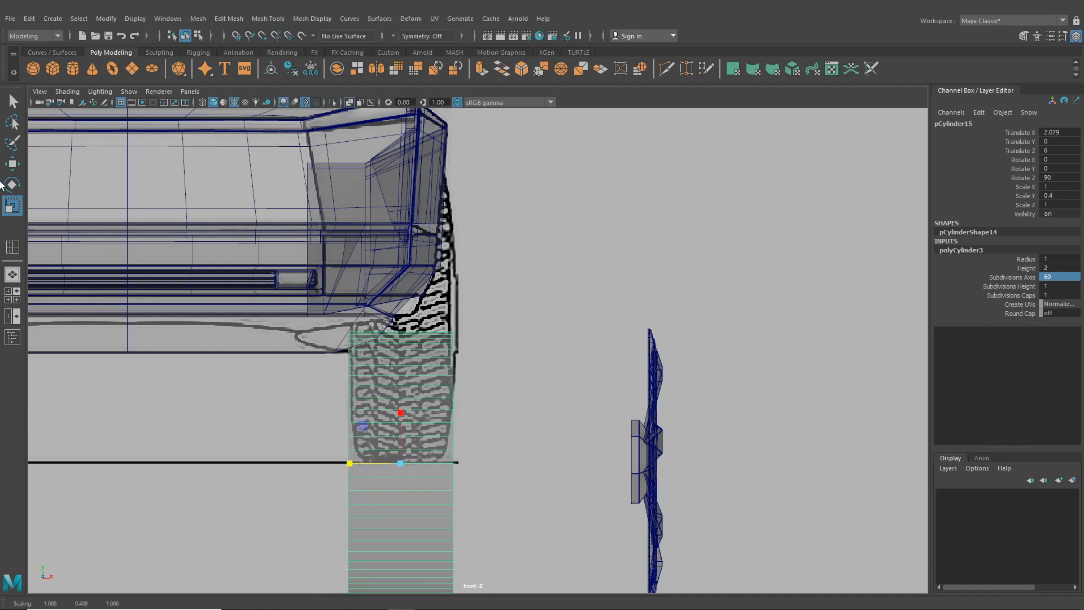
Step: Move the narrowed cylinder along X to 3.519, right behind the wheel cover
key("w")
middle_click_drag(487, 452, 387, 368, "alt")
left_click_drag(388, 368, 582, 368)
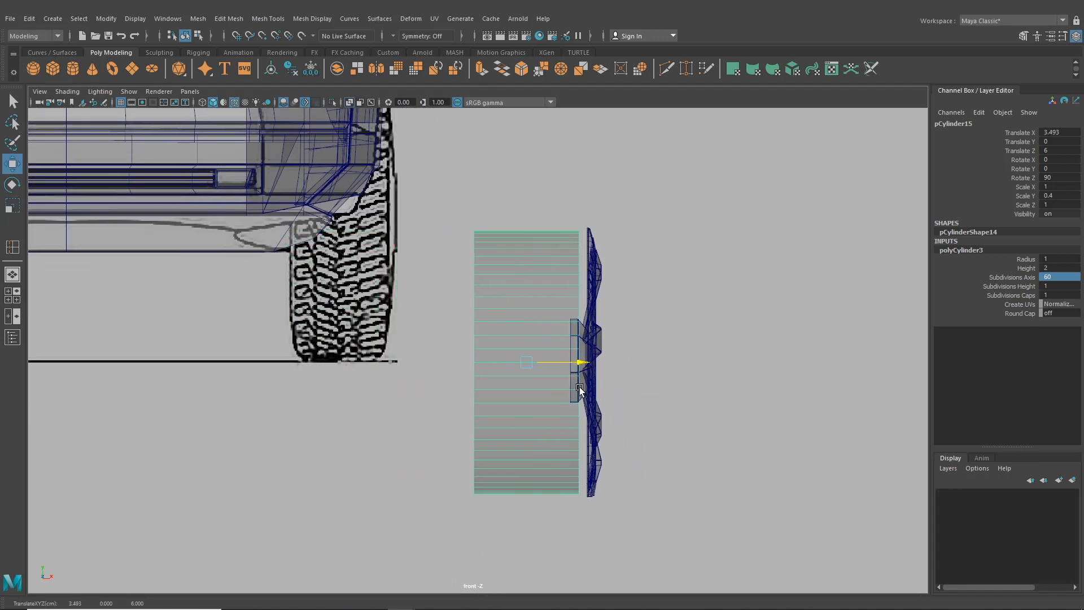
Step: Scale the cylinder up uniformly to X and Z 1.023 to match the wheel cover's diameter
left_click(13, 204)
scroll(358, 314, "up", 3)
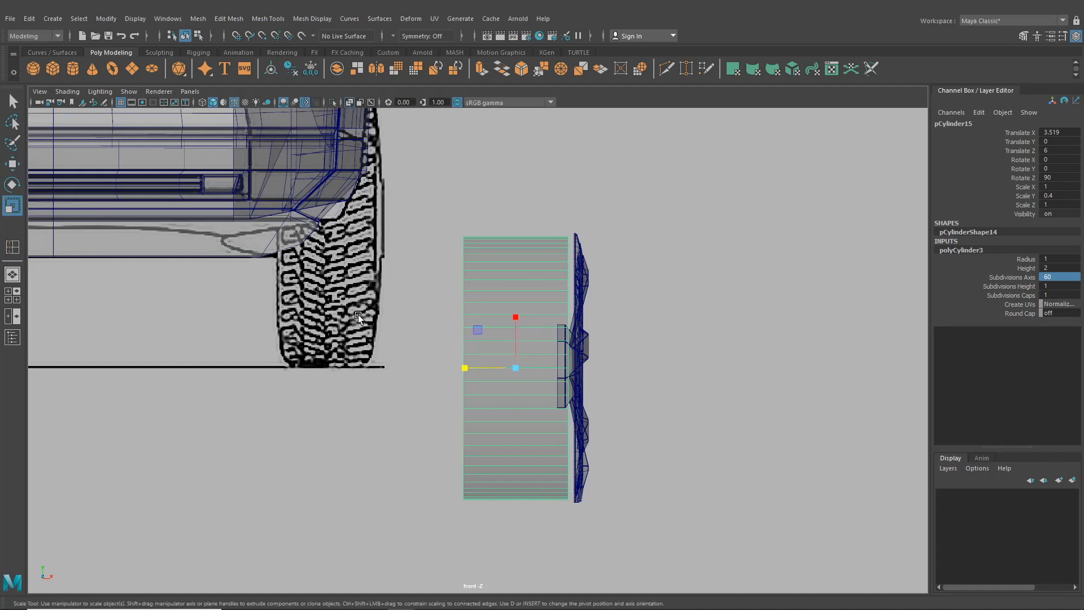
mouse_move(516, 371)
left_mouse_down()
mouse_move(528, 377)
mouse_move(513, 376)
left_mouse_up()
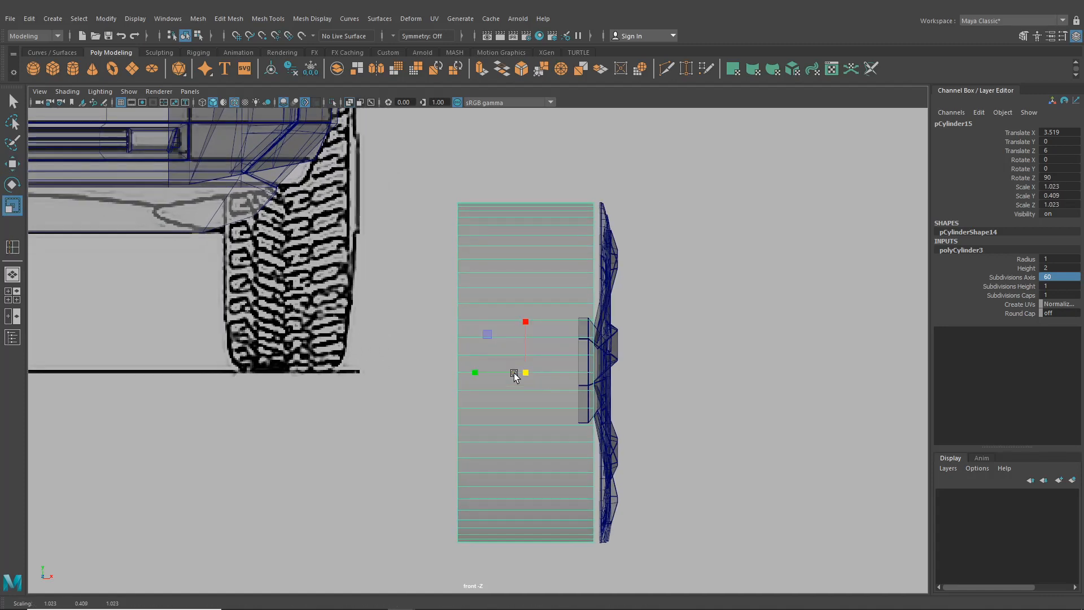
Step: In the perspective view, move the cylinder along X to 3.554 against the back of the wheel cover
left_click(13, 274)
scroll(463, 392, "up", 3)
middle_click_drag(464, 401, 396, 406, "alt")
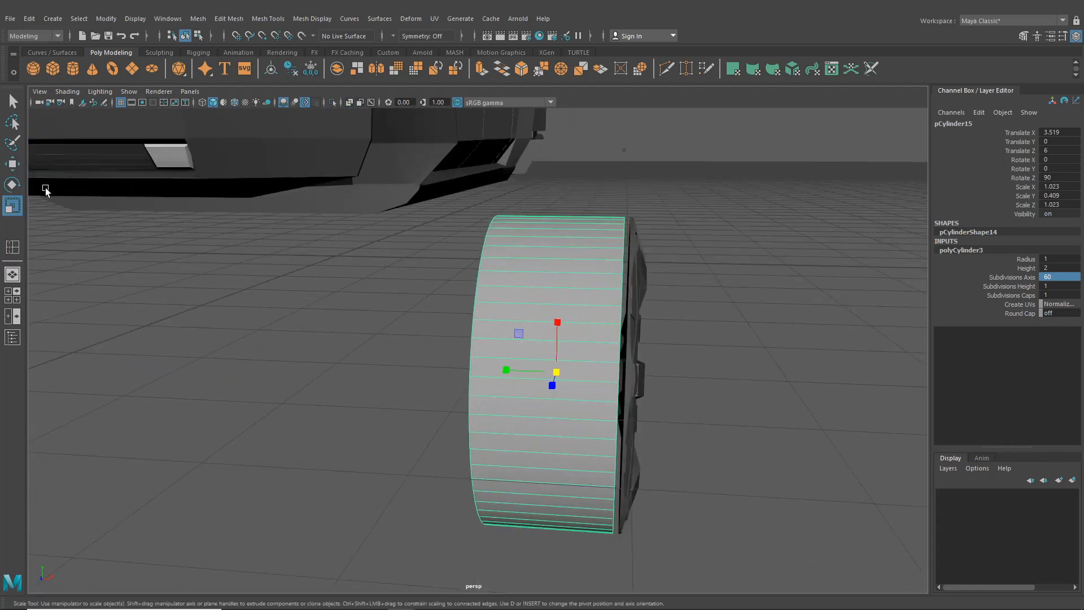
left_click(13, 163)
scroll(523, 380, "up", 2)
middle_click_drag(562, 377, 523, 379, "alt")
left_click_drag(584, 385, 383, 427)
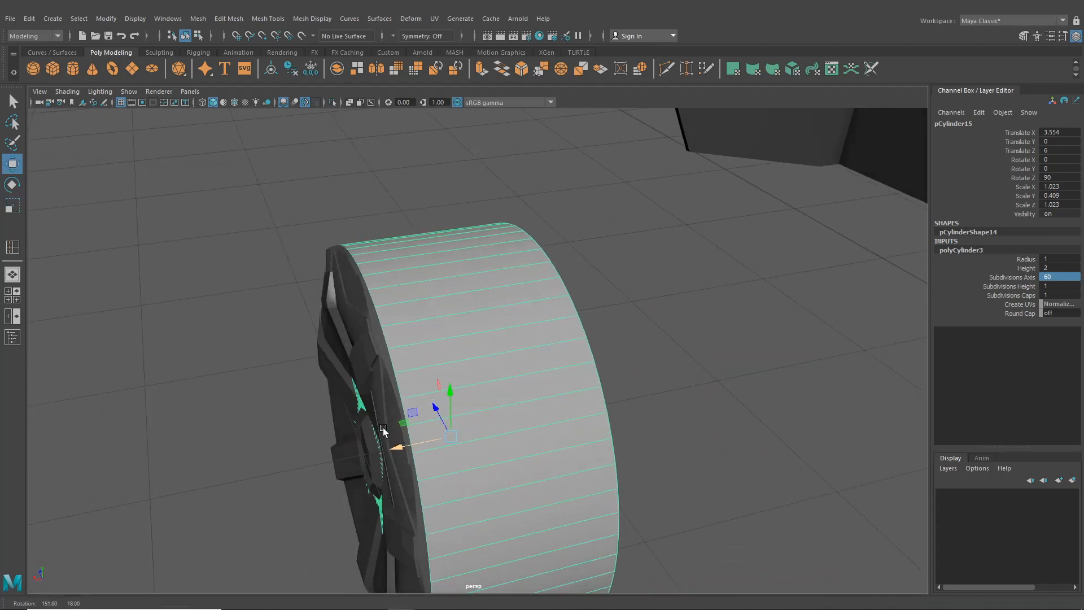
Step: Scale the cylinder uniformly to X and Z 1.03 so its rim matches the wheel cover's edge
middle_click_drag(383, 428, 466, 401, "alt")
scroll(370, 365, "up", 2)
left_click_drag(408, 406, 446, 402, "alt")
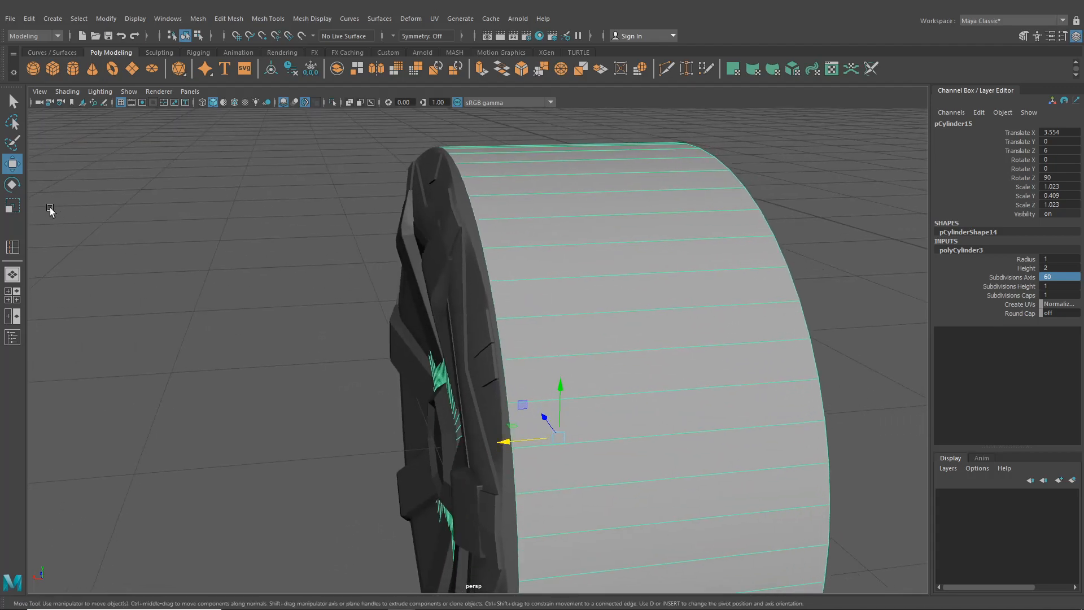
left_click(13, 206)
left_click_drag(557, 437, 561, 440)
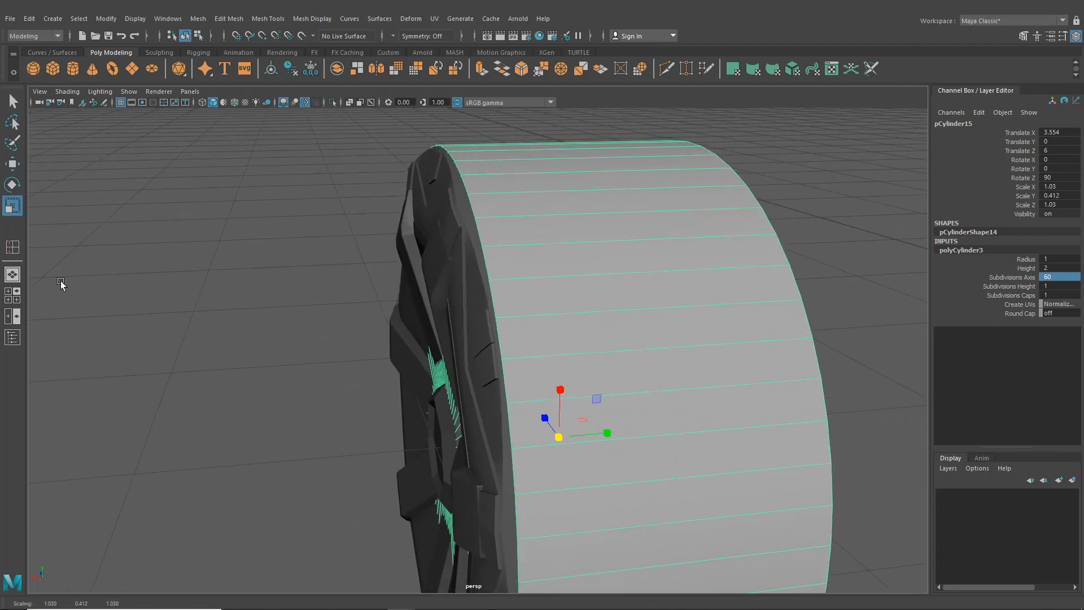
Step: Nudge the cylinder along X to 3.559 to close the gap to the wheel cover, then deselect it
left_click(12, 164)
left_click_drag(386, 319, 388, 296, "alt")
middle_click_drag(388, 296, 395, 313, "alt")
right_click_drag(395, 312, 519, 497, "alt")
left_click_drag(523, 496, 518, 495)
scroll(519, 495, "down", 5)
scroll(518, 494, "up", 2)
left_click(211, 371)
scroll(211, 371, "down", 4)
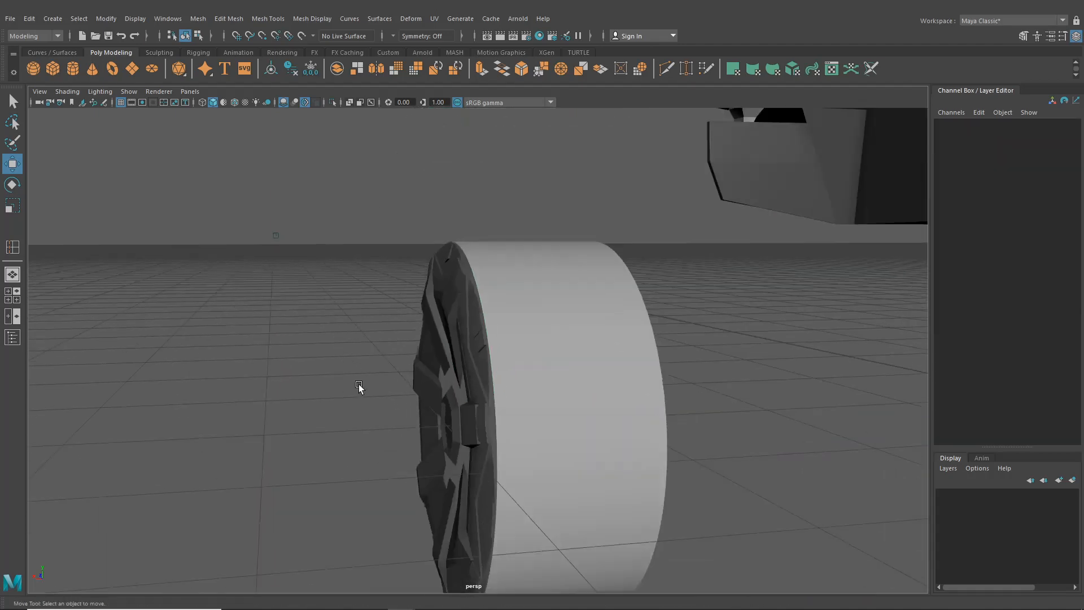
Step: Insert three edge loops around the tire cylinder, one at the centre and one in each half, using the Multiple edge loops option
mouse_move(361, 387)
left_mouse_down("alt")
mouse_move(484, 382)
mouse_move(590, 394)
mouse_move(363, 409)
left_mouse_up("alt")
left_click(568, 369)
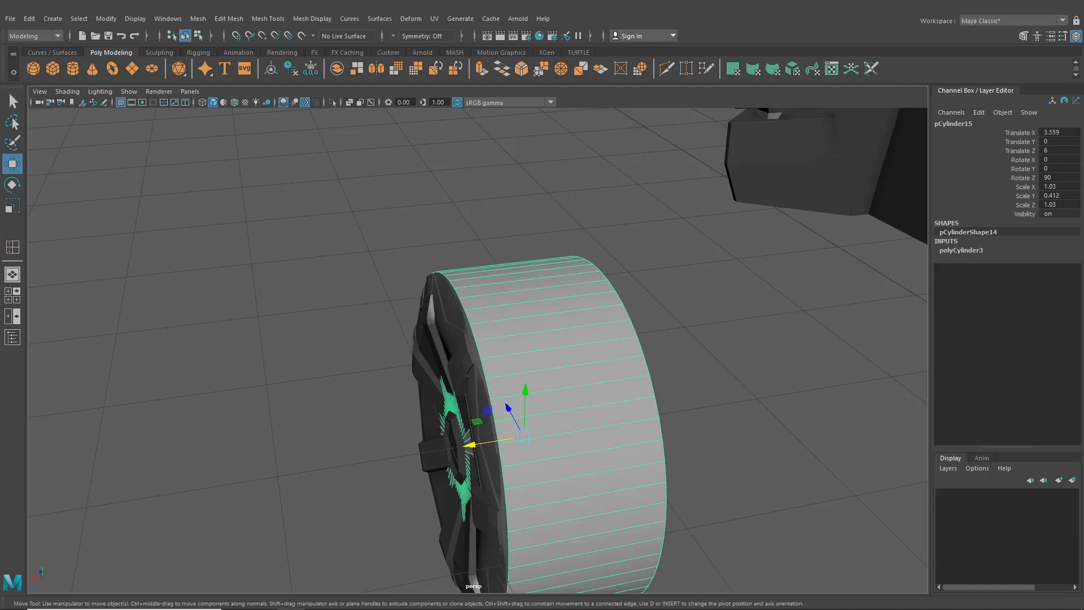
left_click(229, 18)
mouse_move(268, 19)
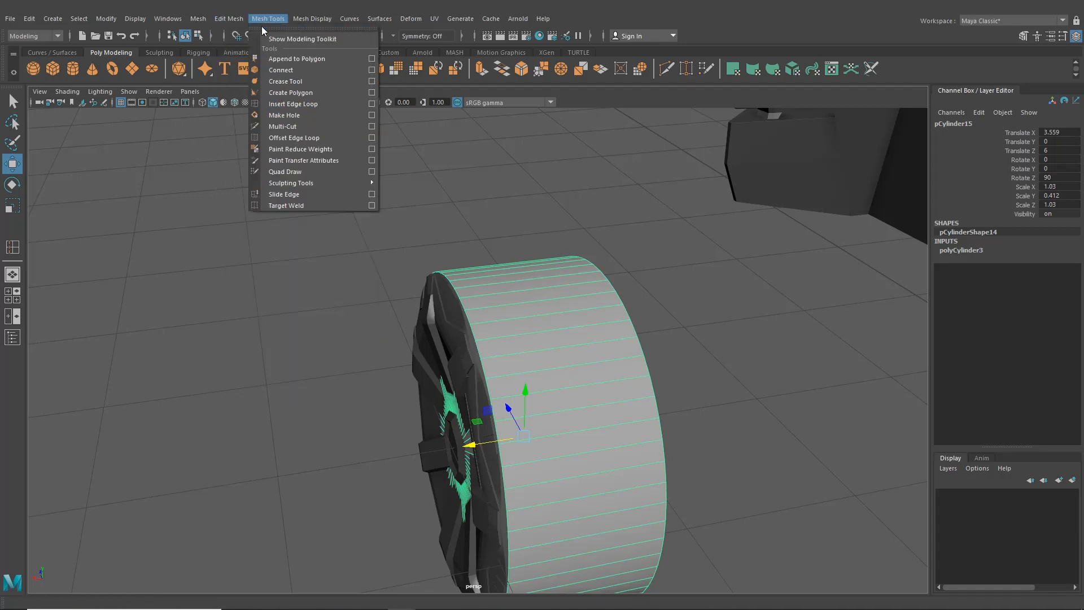
left_click(308, 101)
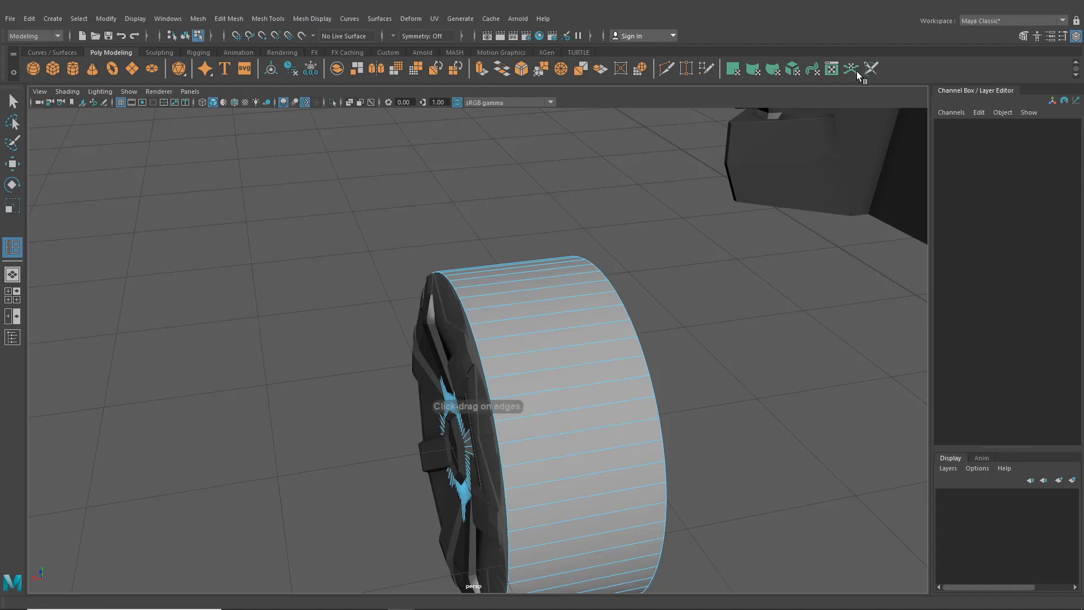
left_click(1063, 36)
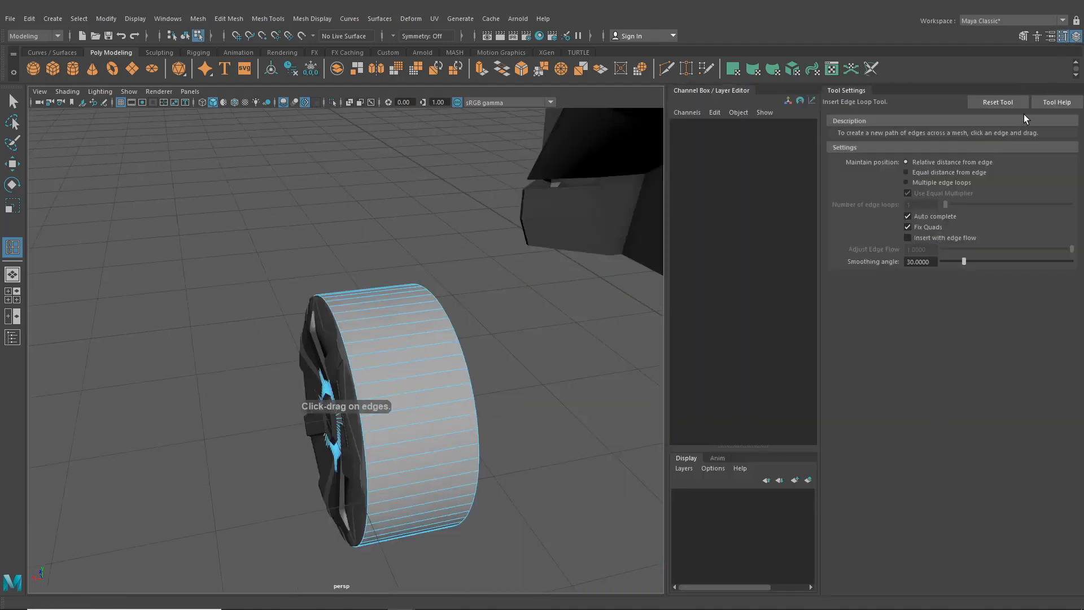
left_click(905, 182)
left_click(1064, 35)
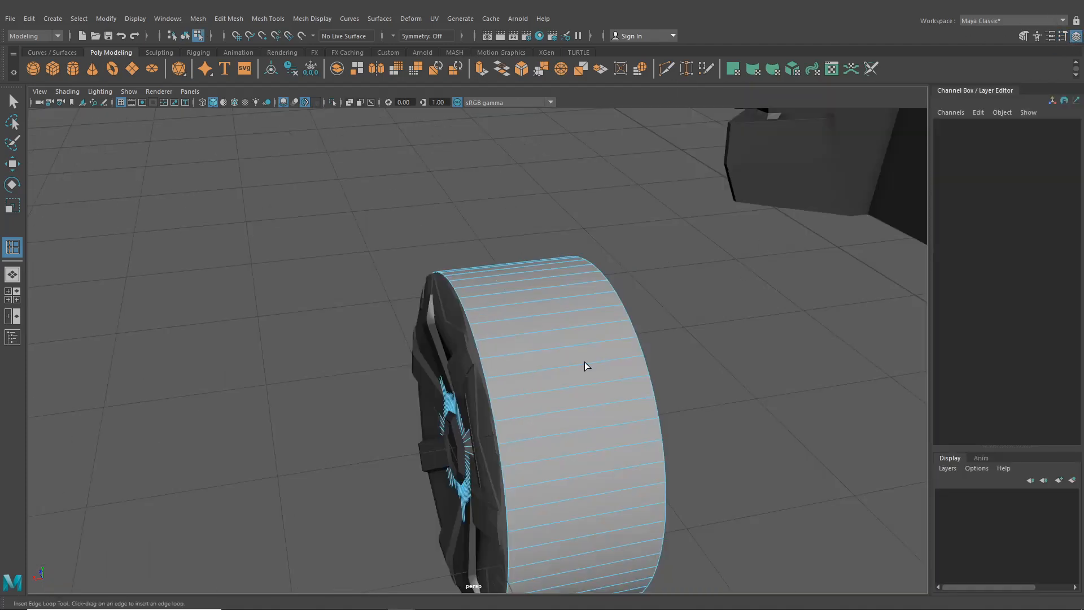
left_click(563, 367)
left_click(525, 375)
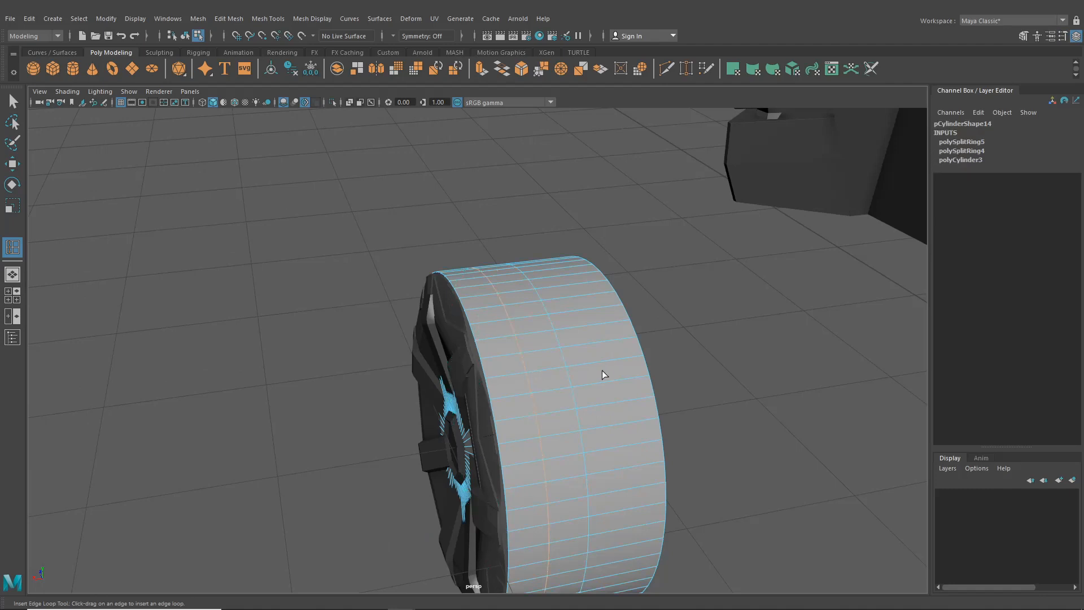
left_click(609, 365)
left_click_drag(609, 364, 619, 401, "alt")
left_click(17, 101)
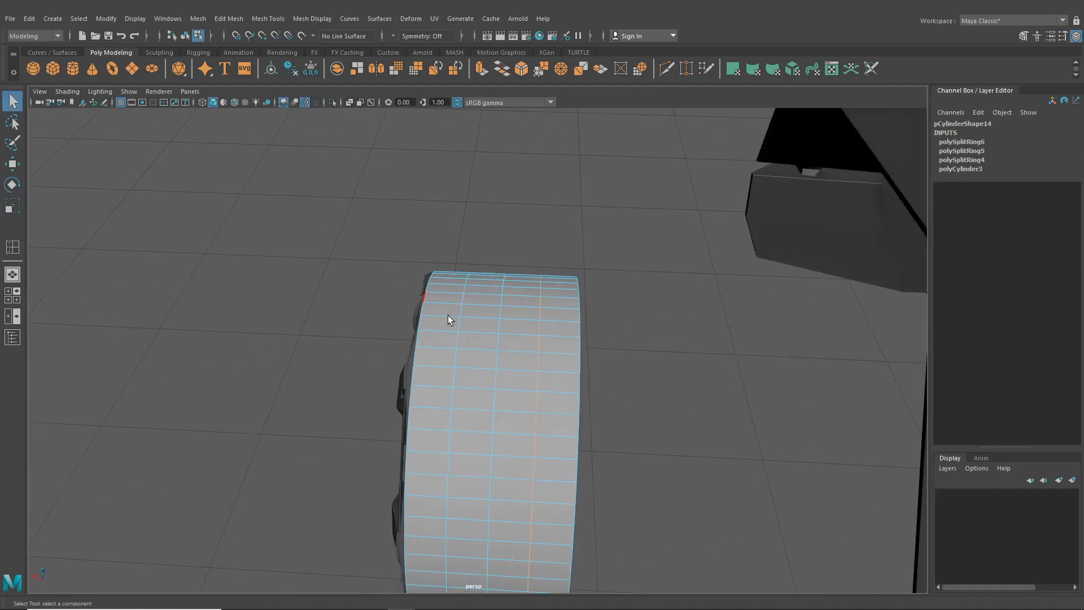
right_click_drag(455, 337, 523, 347, "alt")
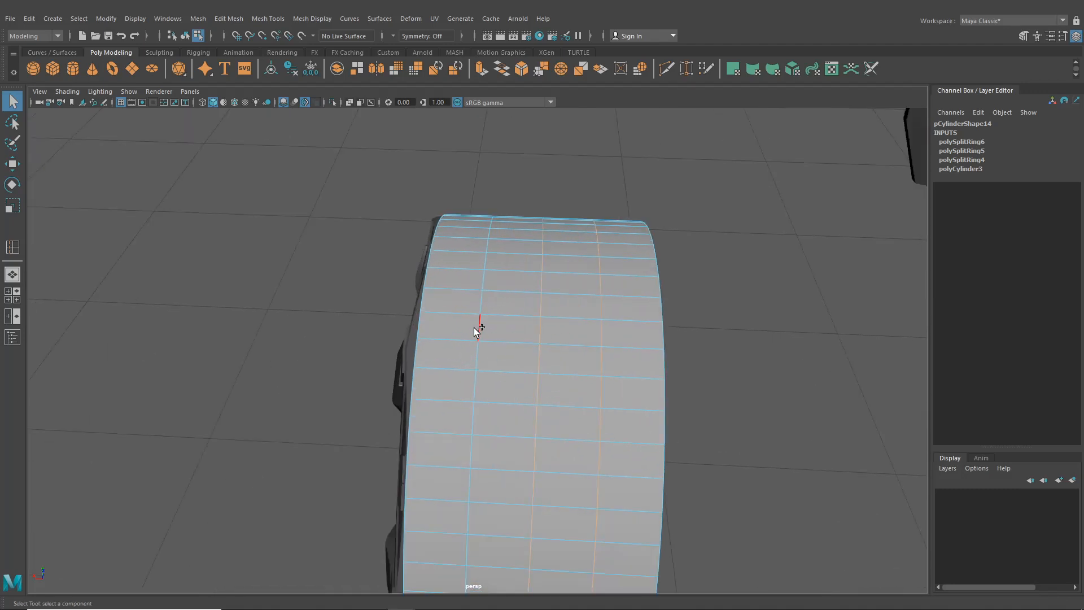
left_click(199, 18)
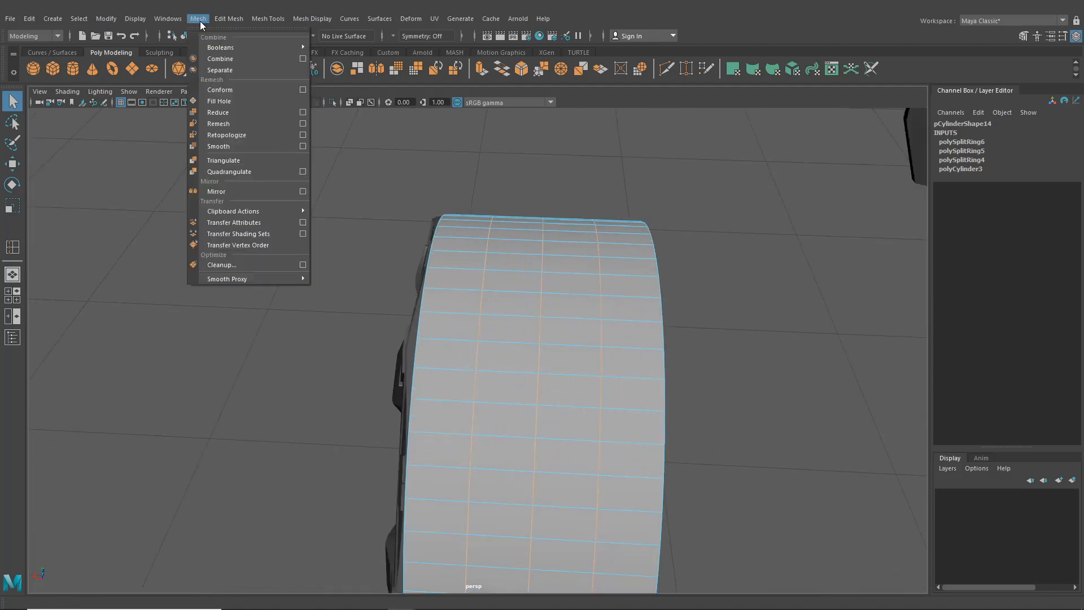
left_click(68, 259)
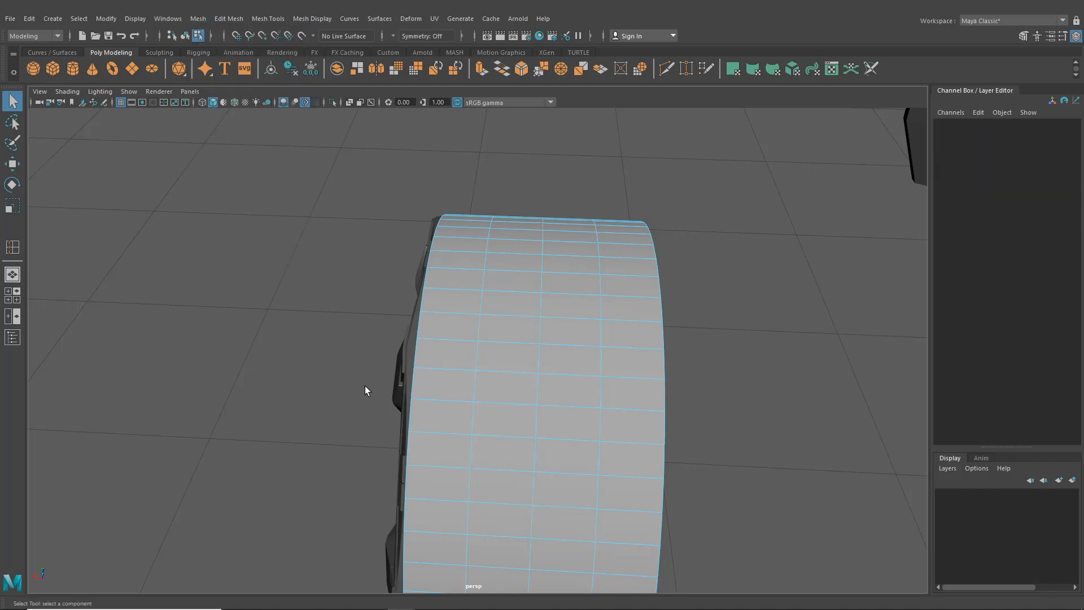
Step: Select the three inserted edge loops on the tire and rotate them together slightly around the wheel's axle
left_click_drag(365, 385, 388, 272, "alt")
left_click(389, 272)
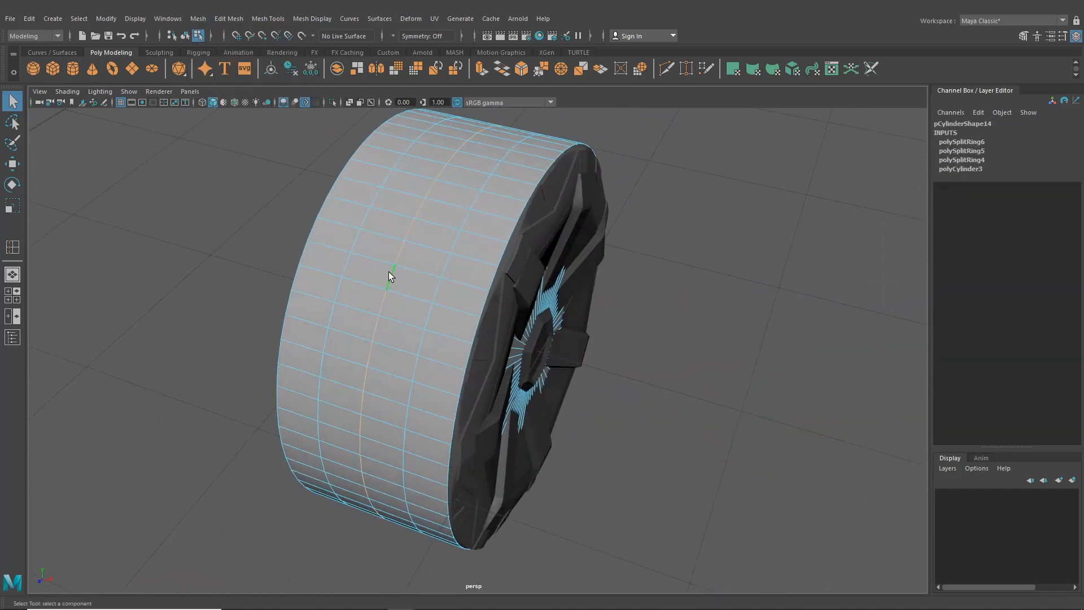
key("e")
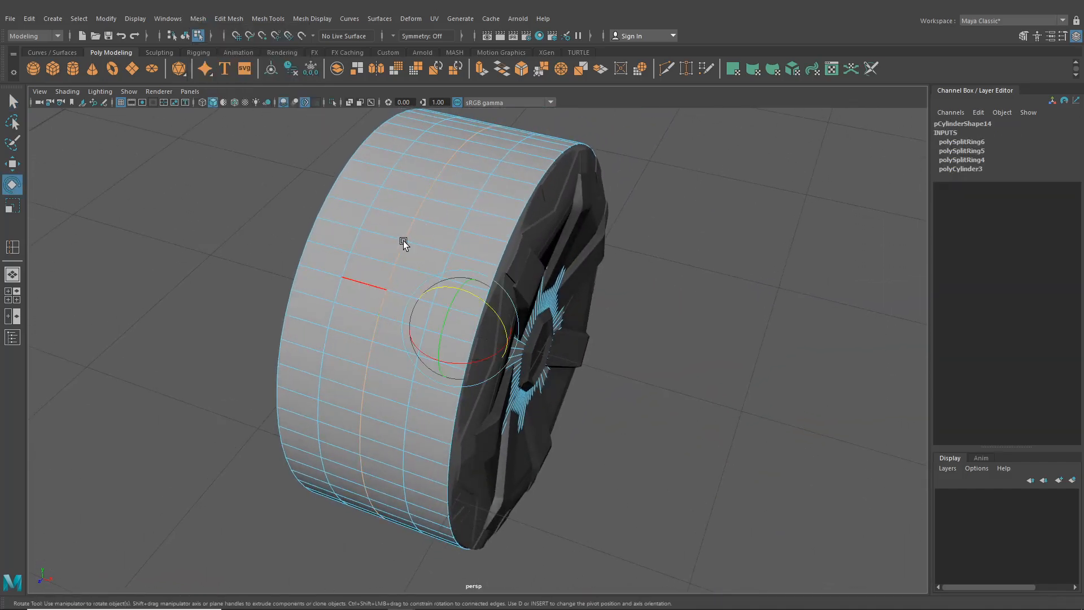
left_click_drag(421, 252, 435, 242, "alt")
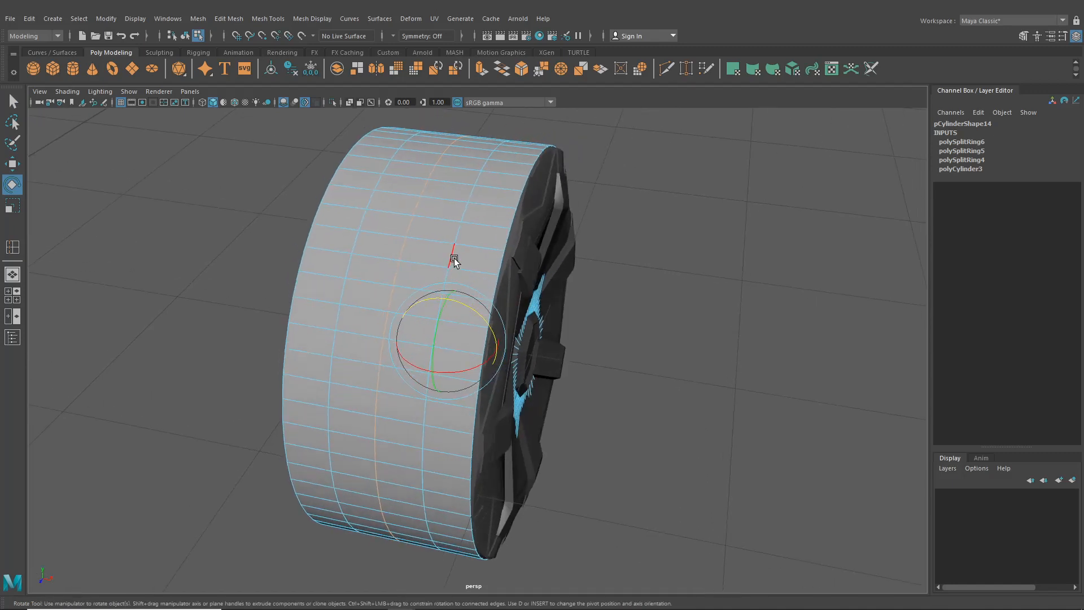
left_click(453, 261)
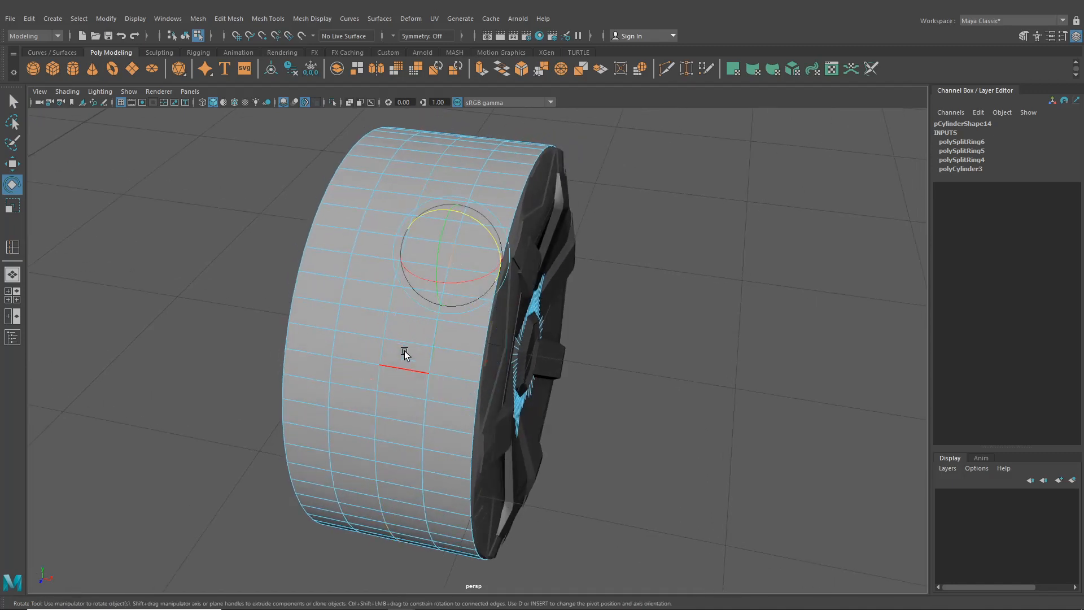
double_click(428, 363)
double_click(398, 269, "shift")
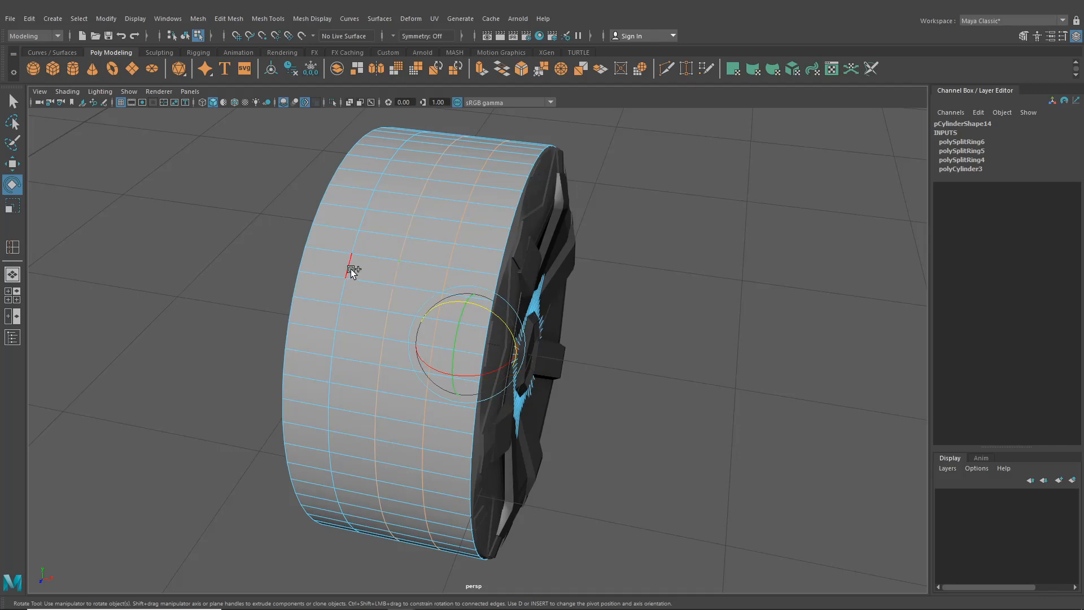
double_click(350, 269, "shift")
left_click_drag(440, 329, 437, 333)
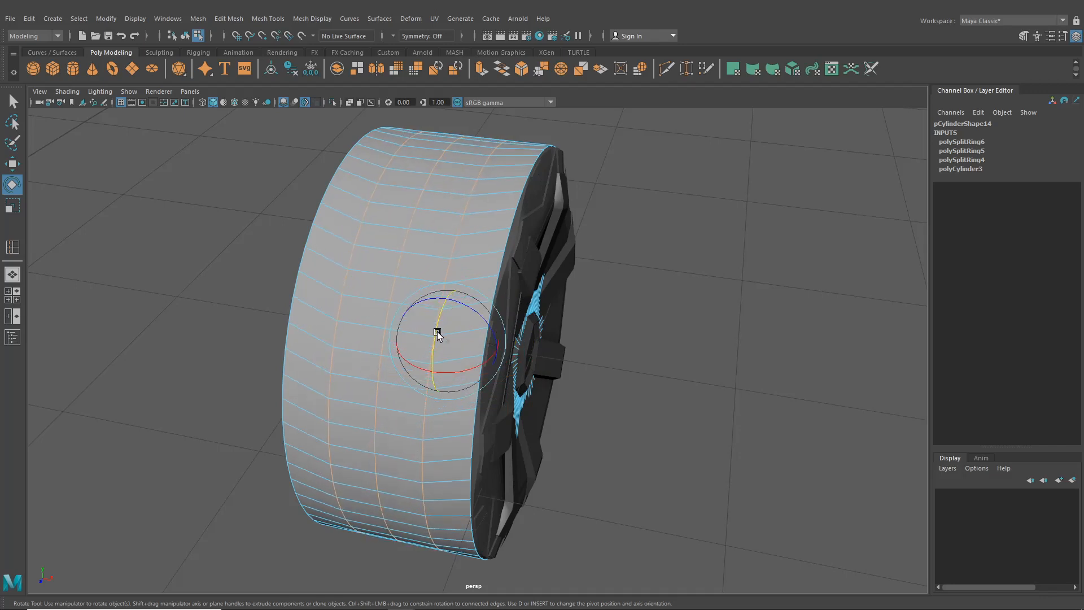
Step: Rotate the tire's middle edge loop further around the axle and adjust the two loops beside it to form a chevron pattern
double_click(391, 292)
left_click_drag(437, 332, 437, 336)
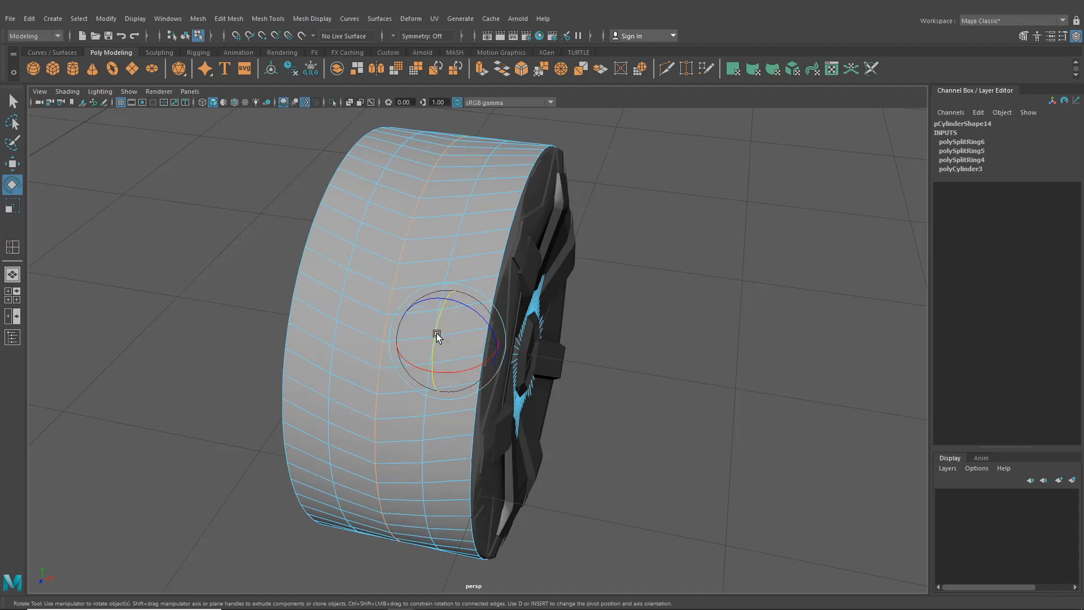
left_click_drag(439, 343, 363, 370, "alt")
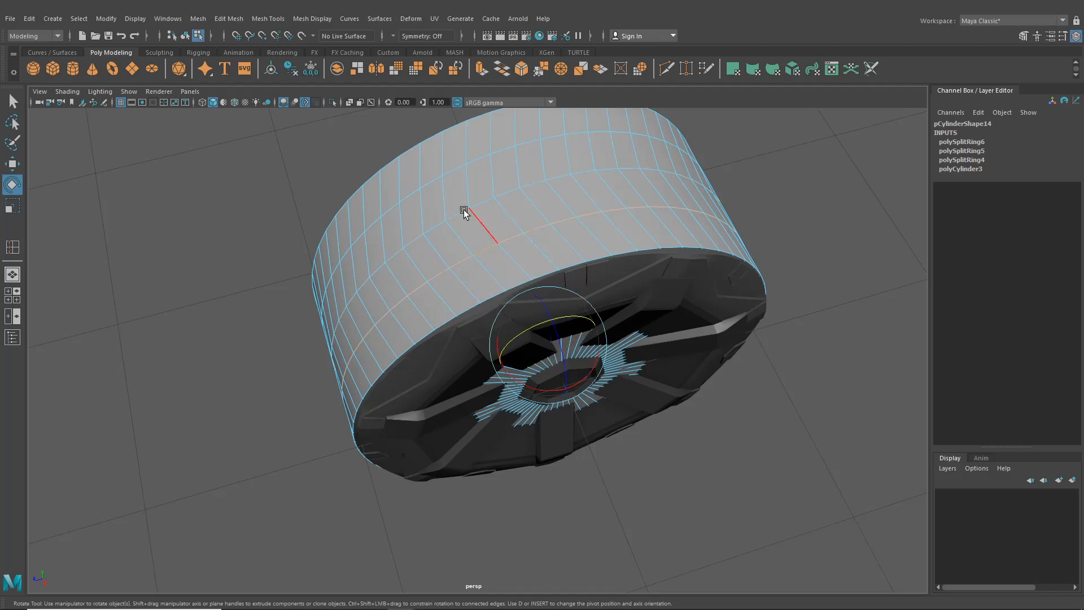
left_click_drag(514, 298, 546, 305)
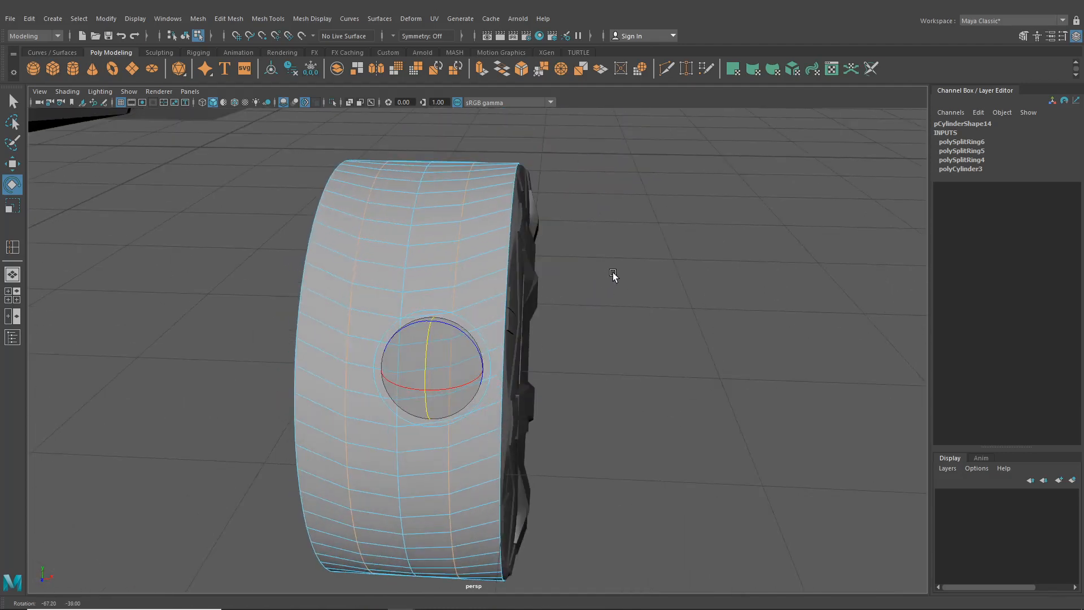
Step: Select the ring of tire faces next to the wheel cover and extrude them with Keep Faces Together off
right_click_drag(472, 230, 489, 250)
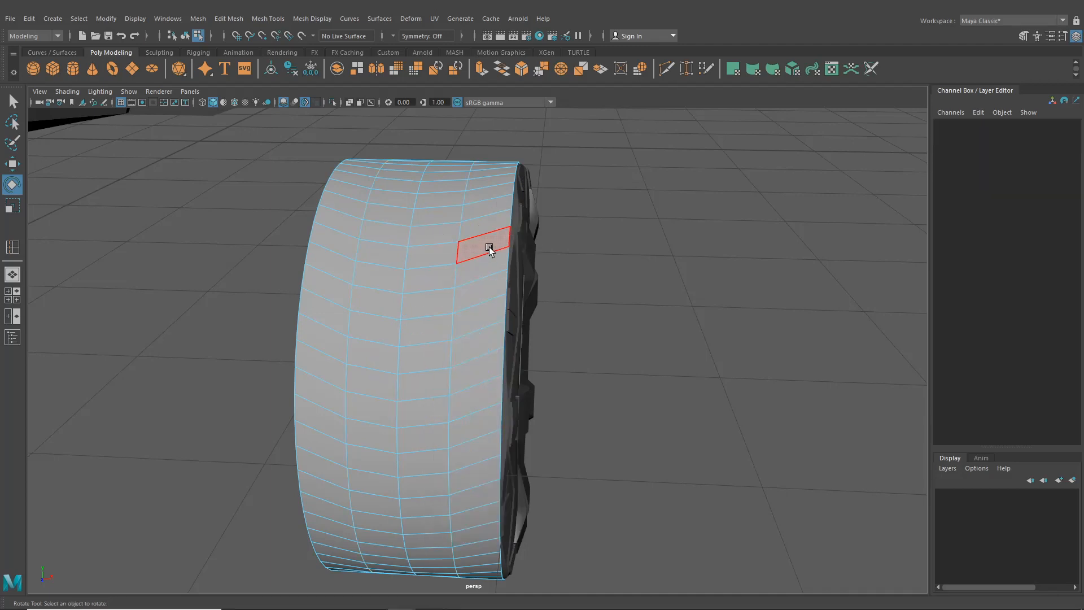
left_click(485, 248)
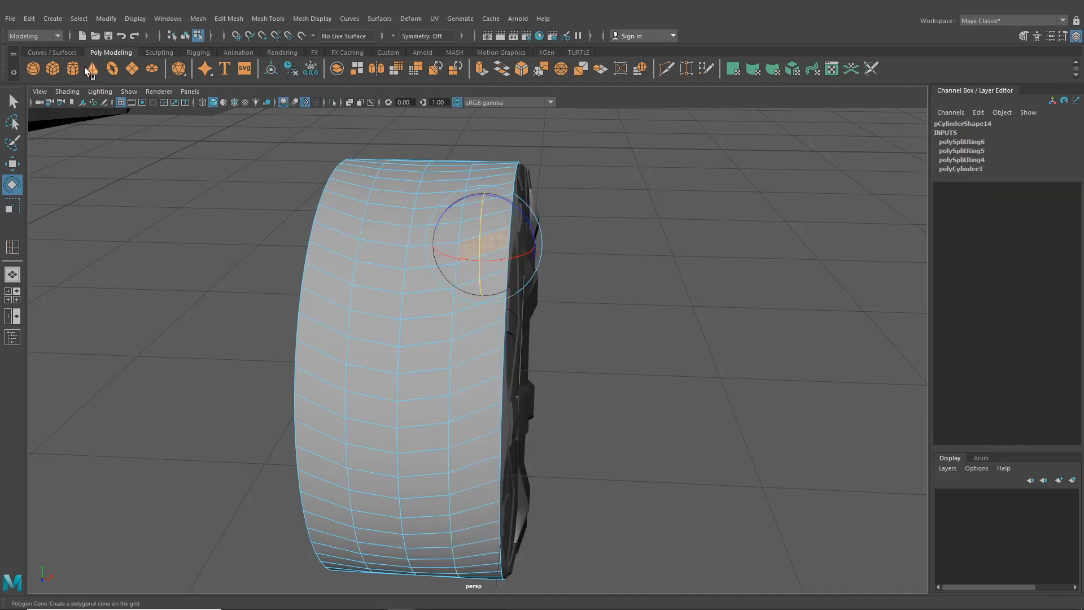
left_click(13, 101)
double_click(483, 270)
left_click_drag(513, 320, 440, 331, "alt")
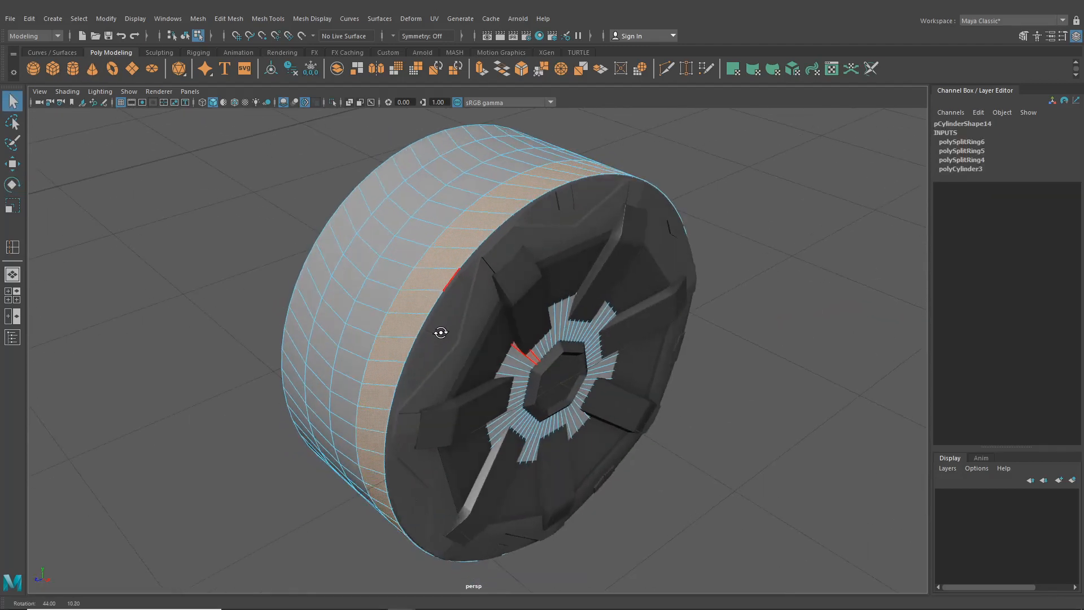
key("ctrl+e")
left_click_drag(506, 339, 394, 374, "alt")
left_click_drag(276, 284, 247, 288)
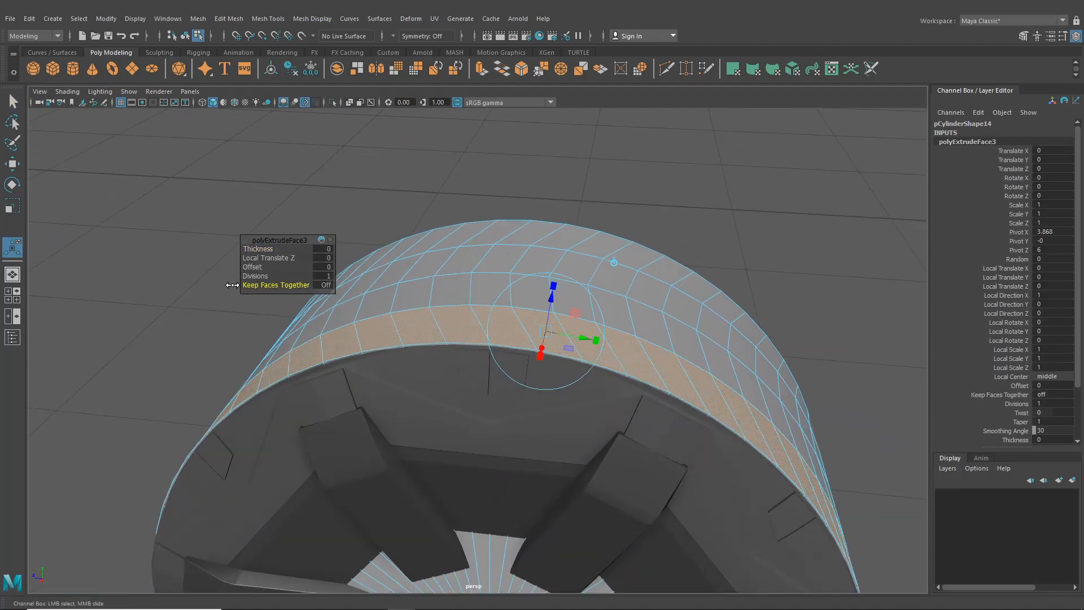
Step: Scale the extruded faces to local 0.941, 0.881 and 0.95, and raise them by a local Z of 0.03
left_click_drag(597, 340, 449, 399)
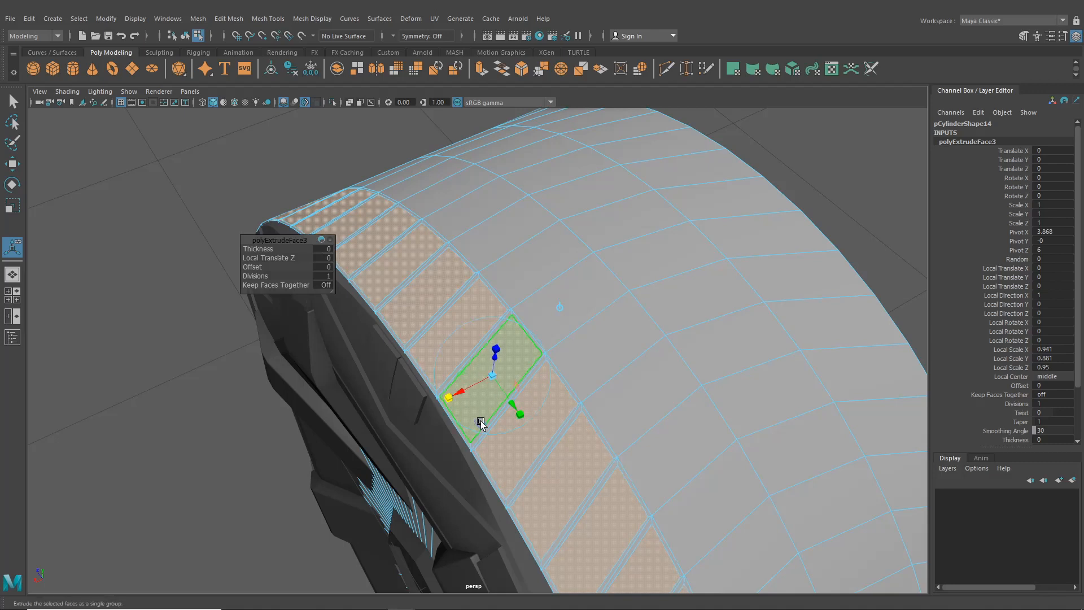
left_click_drag(502, 435, 626, 415)
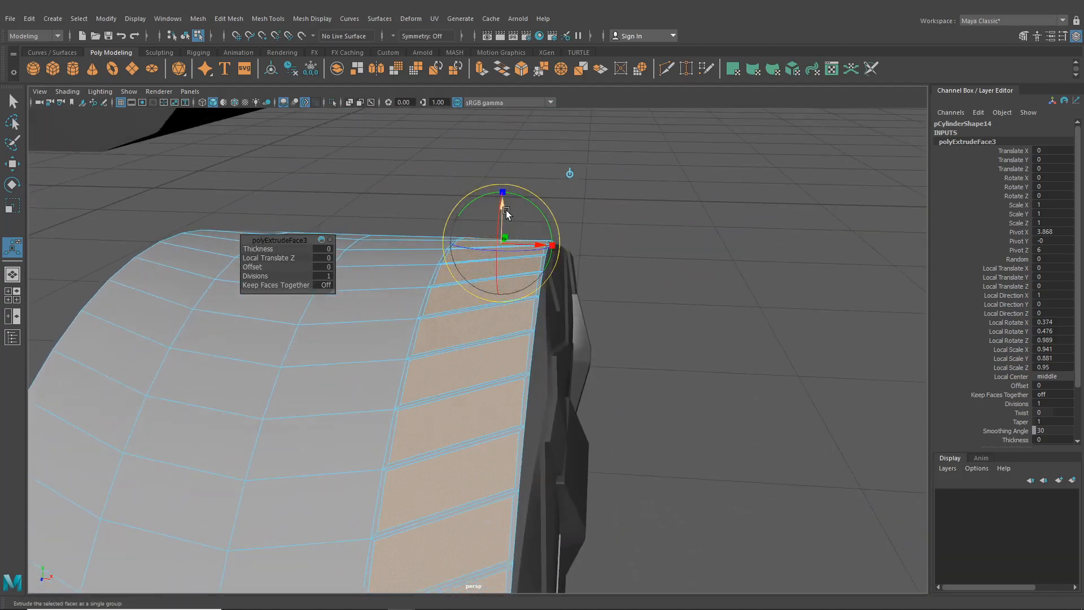
left_click_drag(504, 210, 503, 192)
left_click_drag(884, 269, 517, 288, "alt")
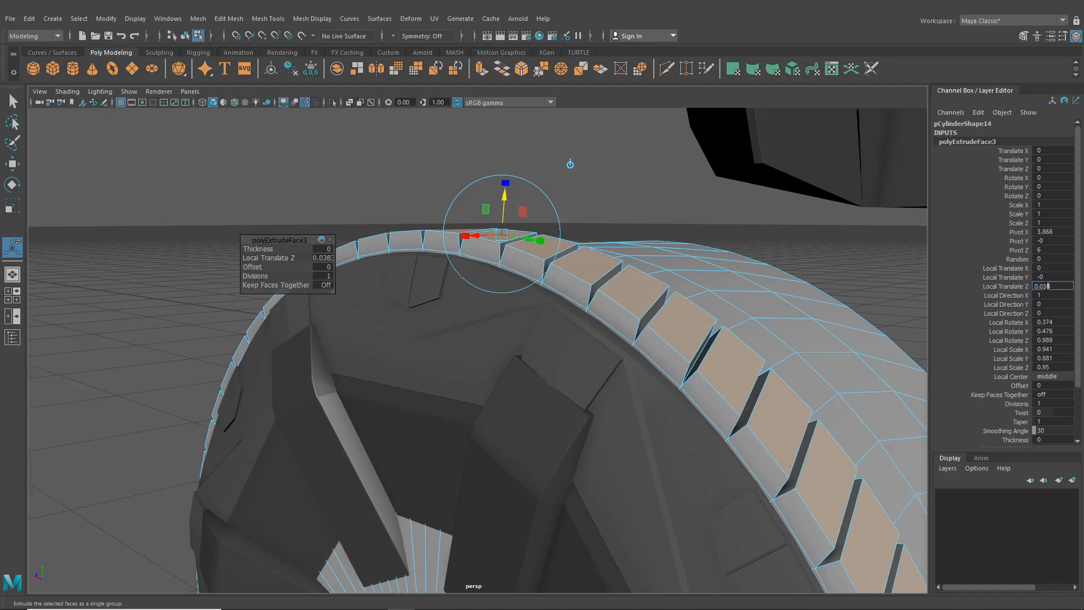
key("Return")
Step: Taper the raised tread blocks to local scale 0.833, 0.808 and 0.871 with a local X offset of -0.009, then return to object mode
left_click_drag(541, 321, 665, 302, "alt")
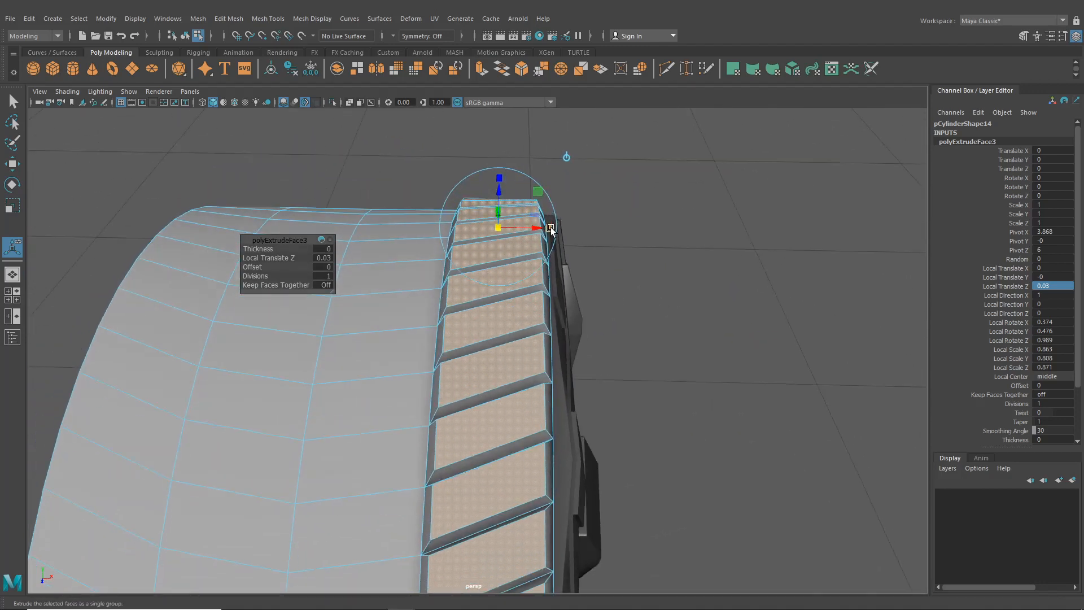
left_click_drag(549, 229, 285, 226)
left_click_drag(405, 295, 658, 348, "alt")
left_click_drag(589, 317, 360, 421, "alt")
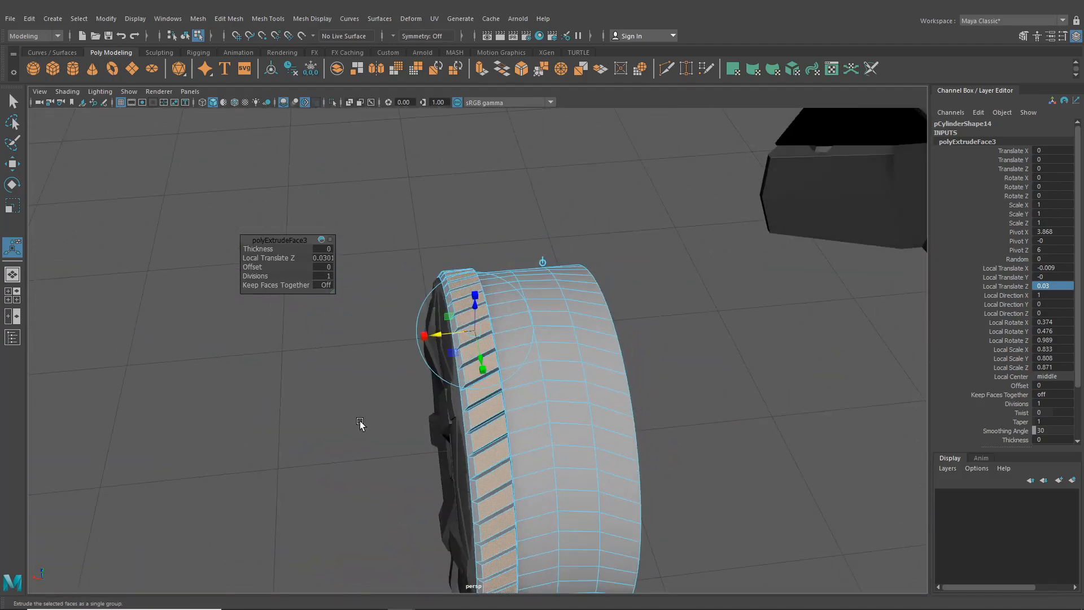
left_click(186, 36)
left_click(269, 270)
left_click_drag(270, 270, 571, 380, "alt")
scroll(594, 380, "up", 4)
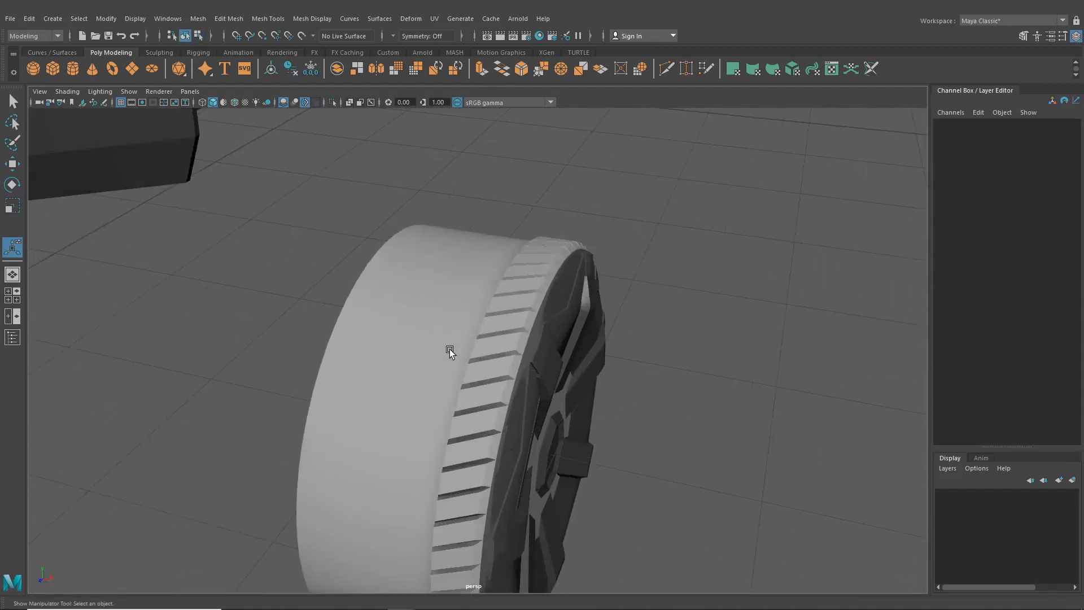
Step: Select the second ring of tire faces, beside the raised tread blocks, and extrude it
left_click(449, 351)
right_click_drag(449, 334, 451, 347)
left_click(456, 328)
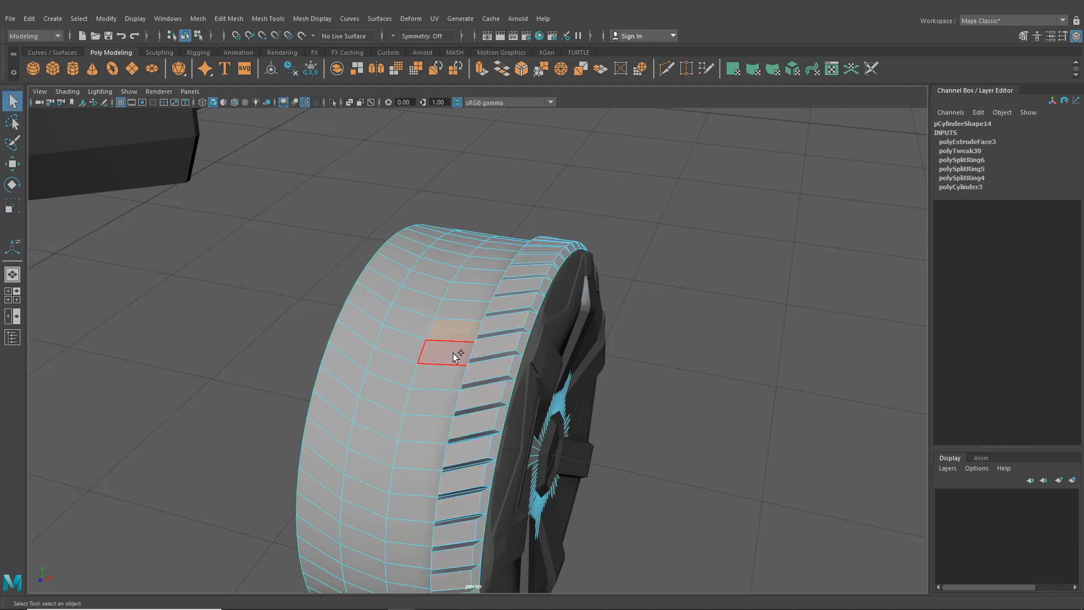
double_click(453, 353, "shift")
key("ctrl+e")
scroll(452, 365, "up", 4)
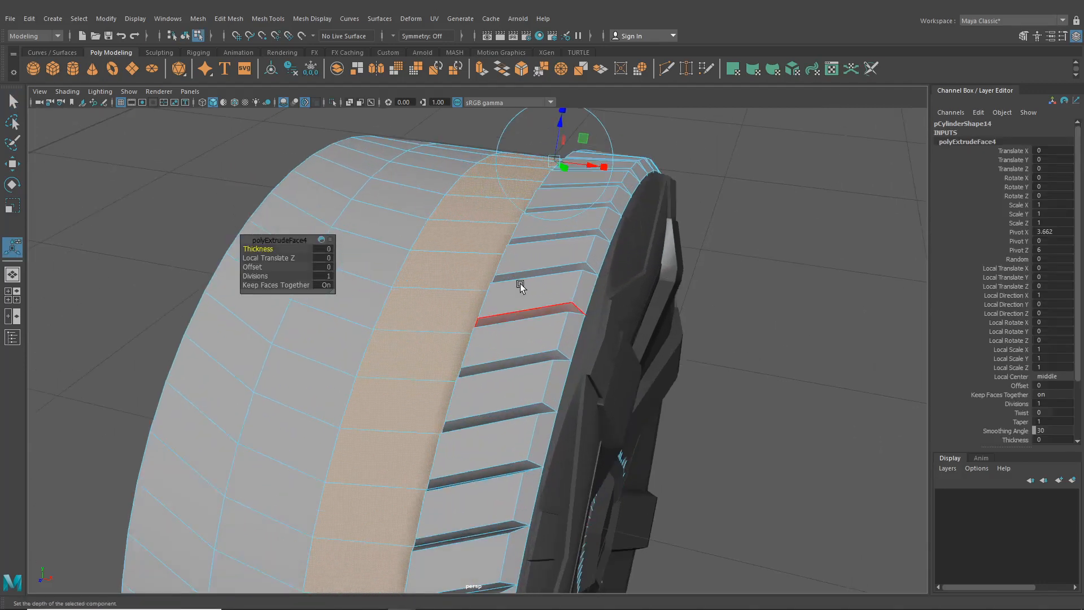
Step: Turn off Keep Faces Together for the second ring and scale its faces to local X 0.945 and Y 0.875
middle_click_drag(527, 264, 513, 339, "alt")
left_click_drag(546, 241, 485, 443, "alt")
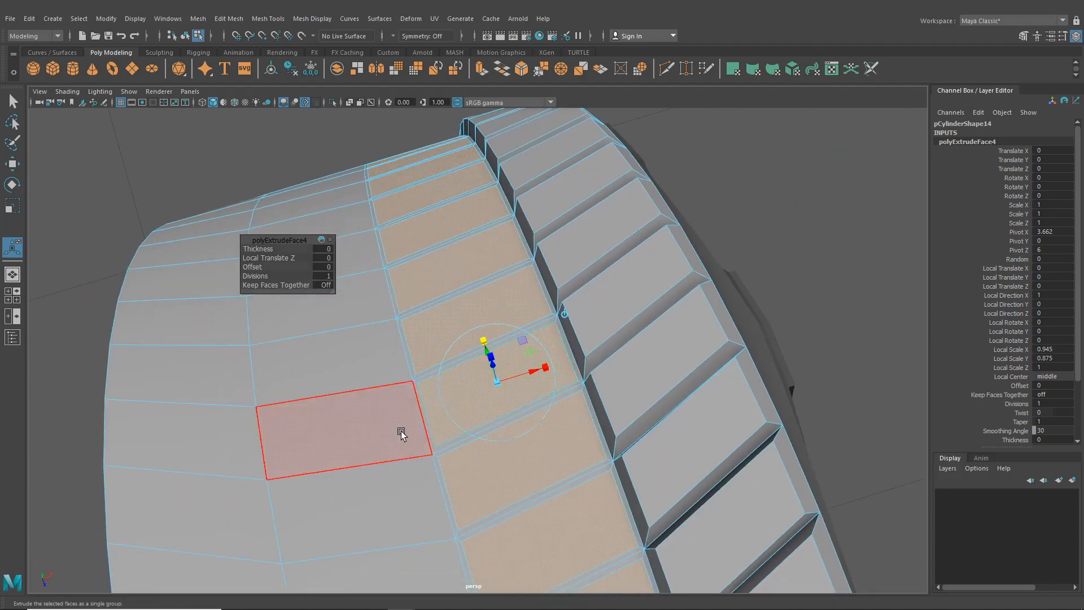
left_click_drag(400, 431, 435, 363, "alt")
Step: Extrude the second ring's inset faces again and raise them by a local Z of 0.03
key("ctrl+e")
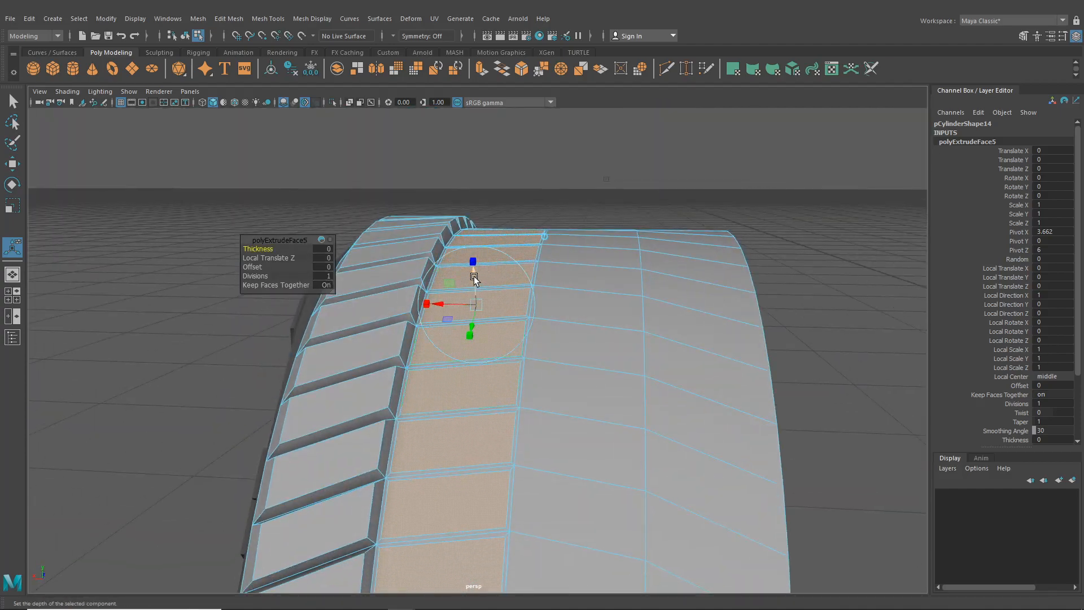
left_click_drag(474, 278, 472, 274)
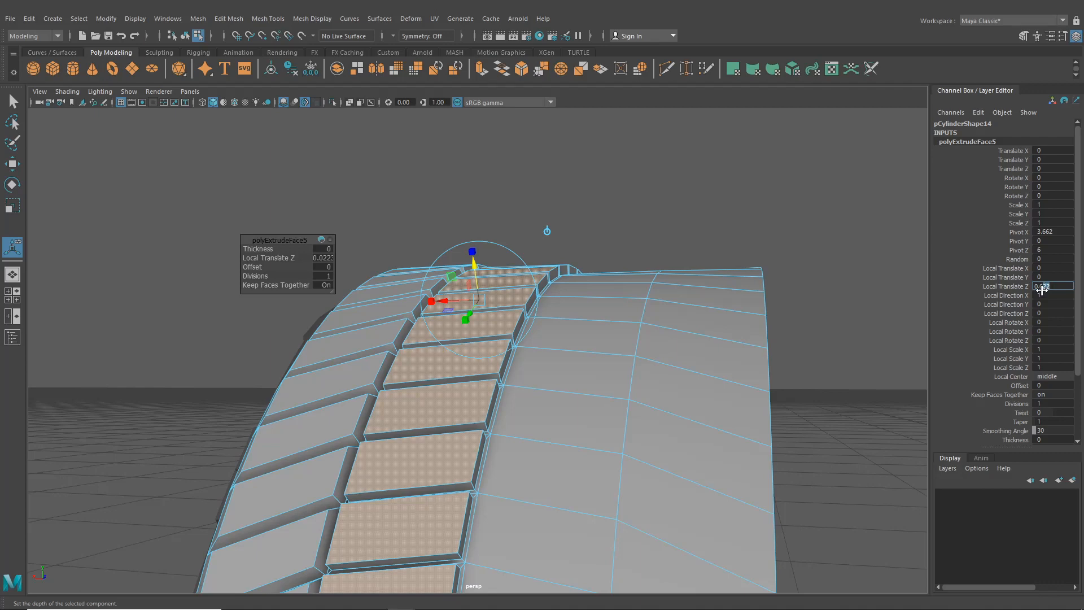
type("0.03")
key("Return")
left_click_drag(449, 404, 498, 404, "alt")
middle_click_drag(498, 405, 508, 442, "alt")
scroll(507, 442, "up", 2)
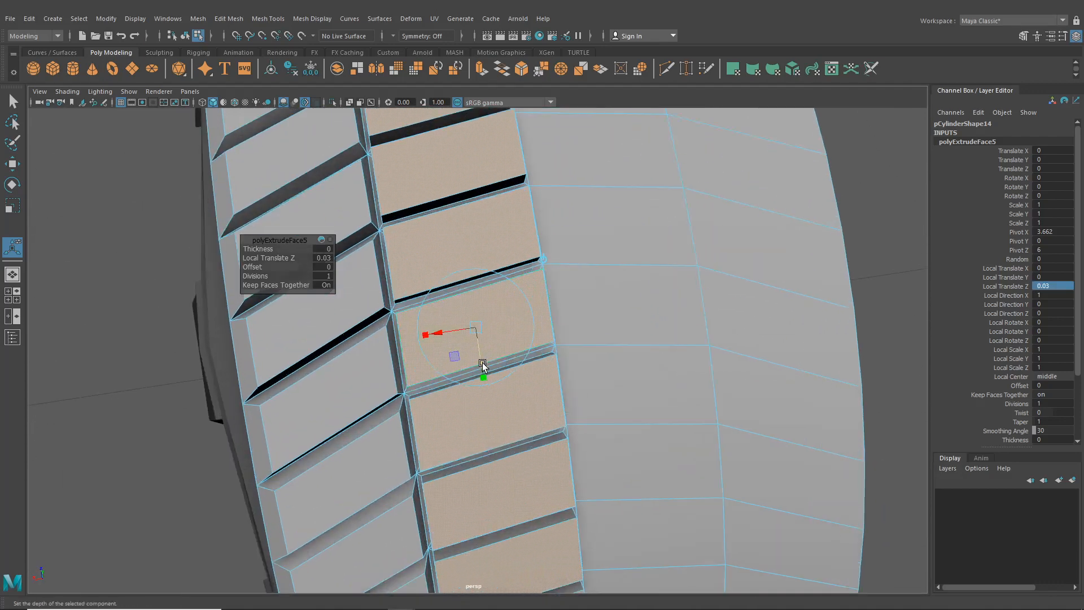
Step: Leave the second ring's face extrusion and reselect the tire in object mode
left_click_drag(486, 378, 556, 429)
left_click(172, 36)
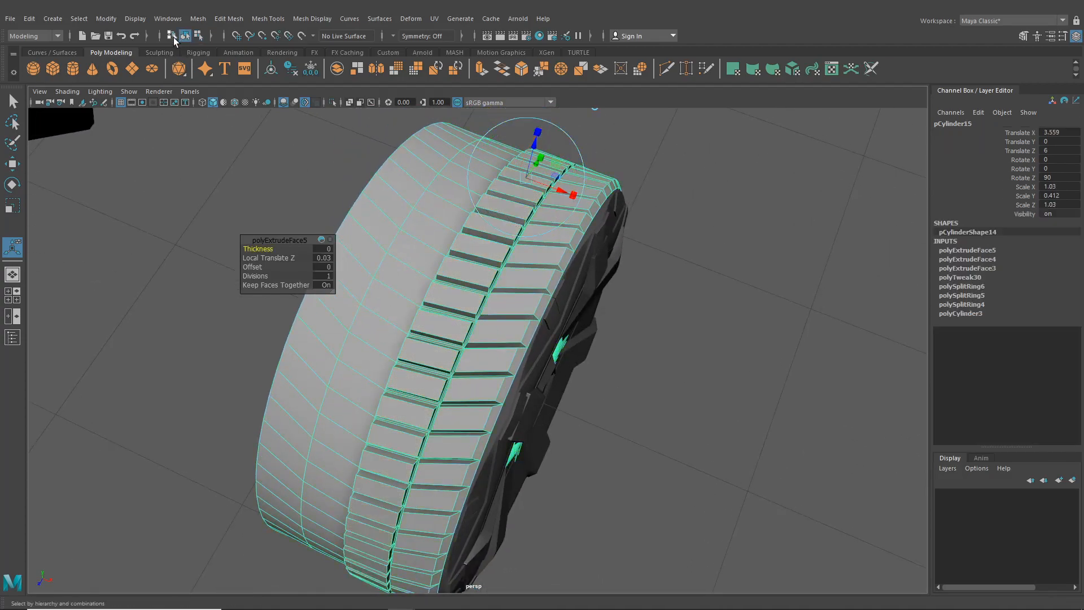
left_click(271, 277)
left_click_drag(271, 277, 317, 295, "alt")
left_click(317, 295)
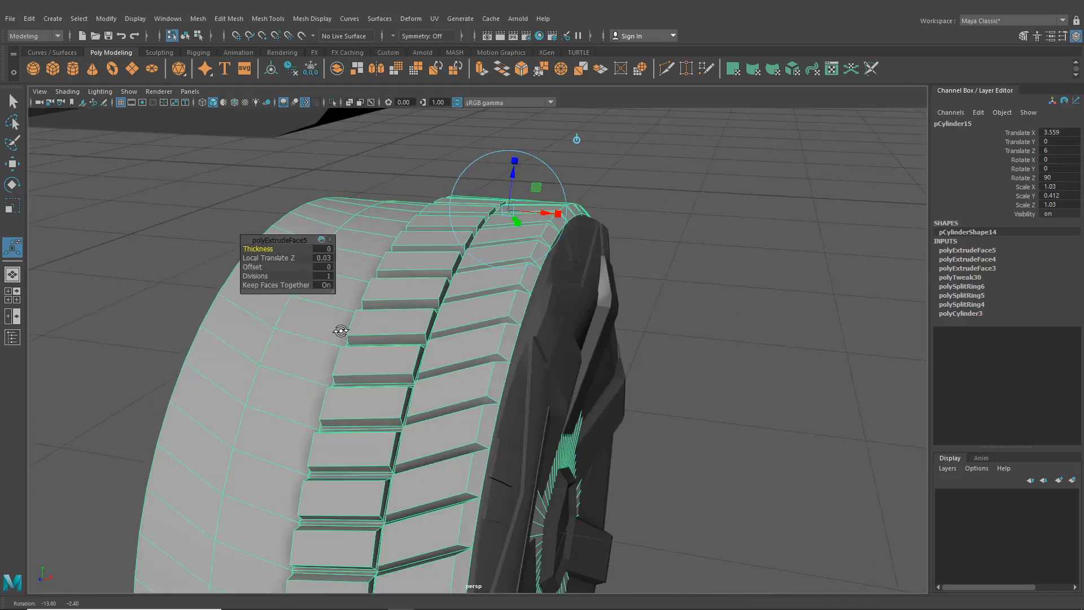
right_click_drag(340, 334, 340, 324)
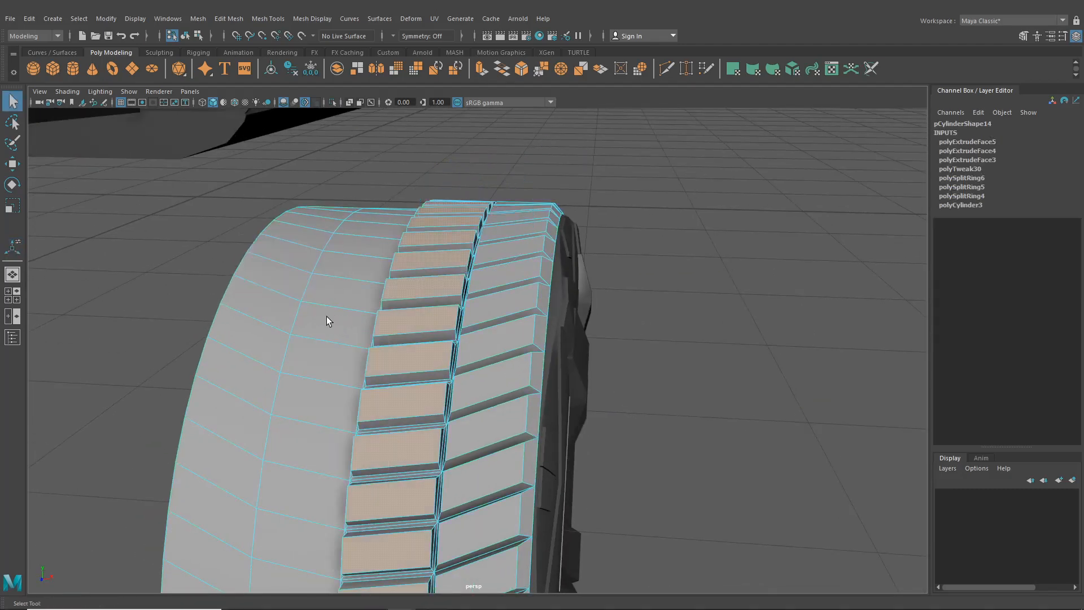
left_click(327, 322)
middle_click_drag(330, 334, 375, 331, "alt")
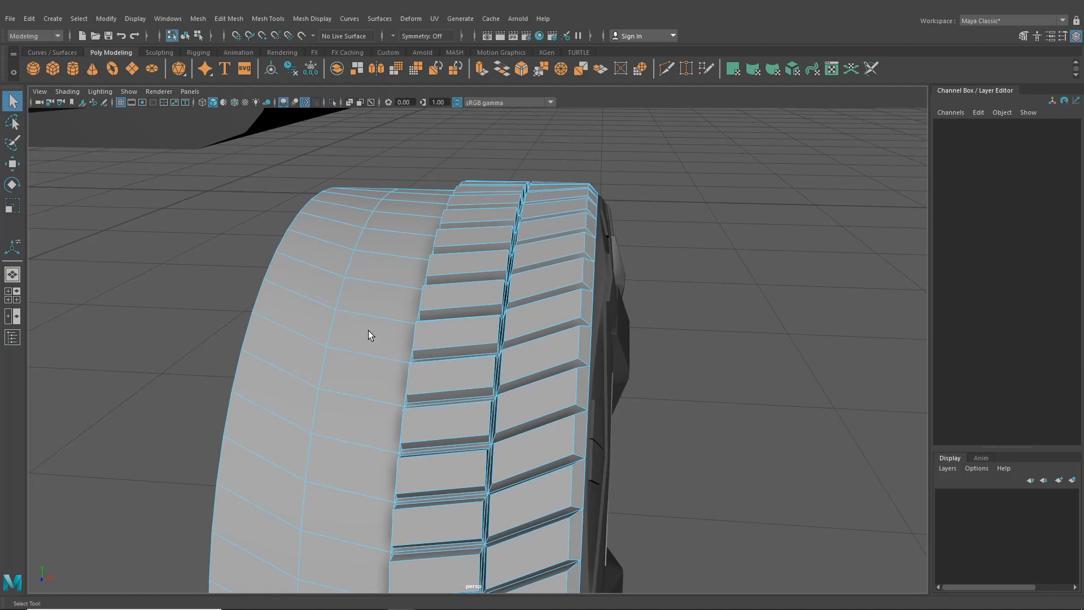
mouse_move(368, 332)
right_mouse_down()
mouse_move(364, 322)
mouse_move(362, 339)
right_mouse_up()
left_click_drag(362, 339, 198, 52, "alt")
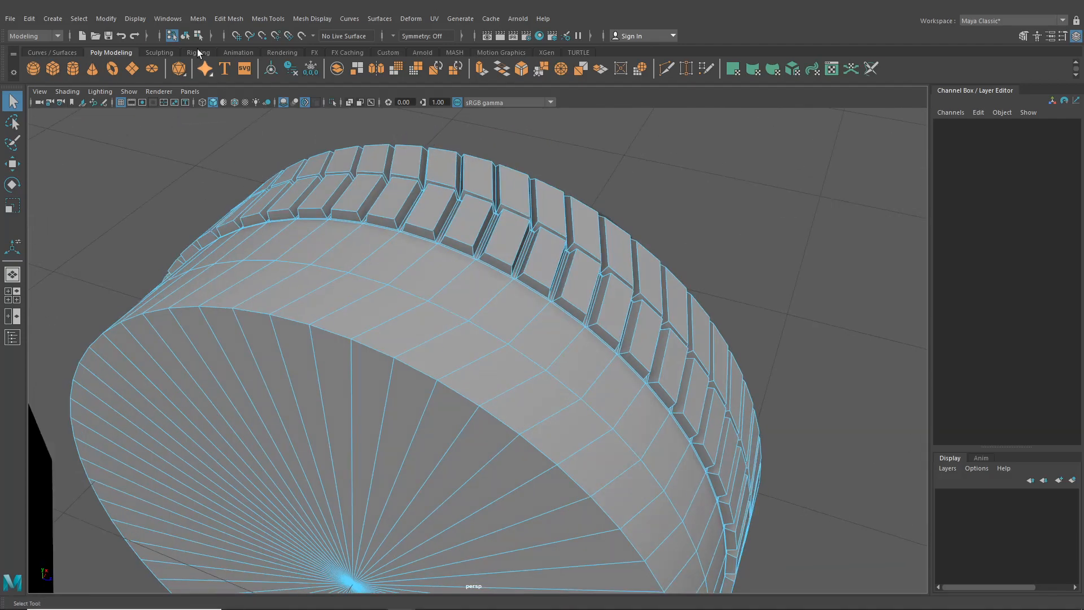
left_click(185, 35)
left_click(161, 110)
left_click(489, 350)
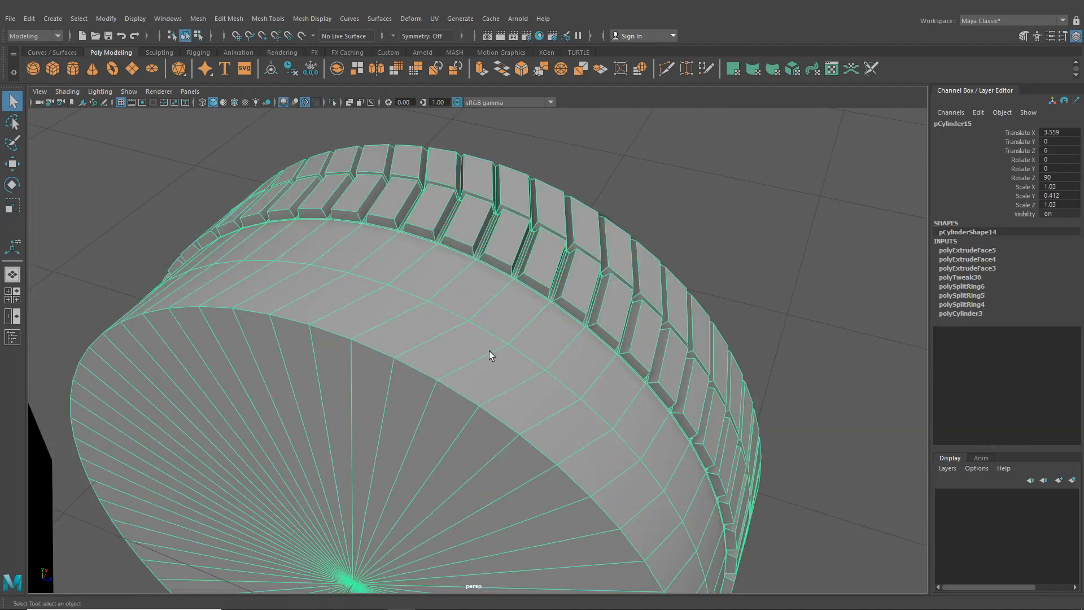
Step: Select the full third ring of tire faces, beside the second row of raised tread blocks
left_click_drag(489, 351, 449, 248, "alt")
left_click_drag(449, 355, 432, 336, "alt")
scroll(361, 333, "down", 5)
middle_click_drag(432, 336, 442, 331, "alt")
scroll(391, 319, "up", 3)
right_click_drag(390, 320, 394, 318)
left_click(395, 323)
double_click(398, 347)
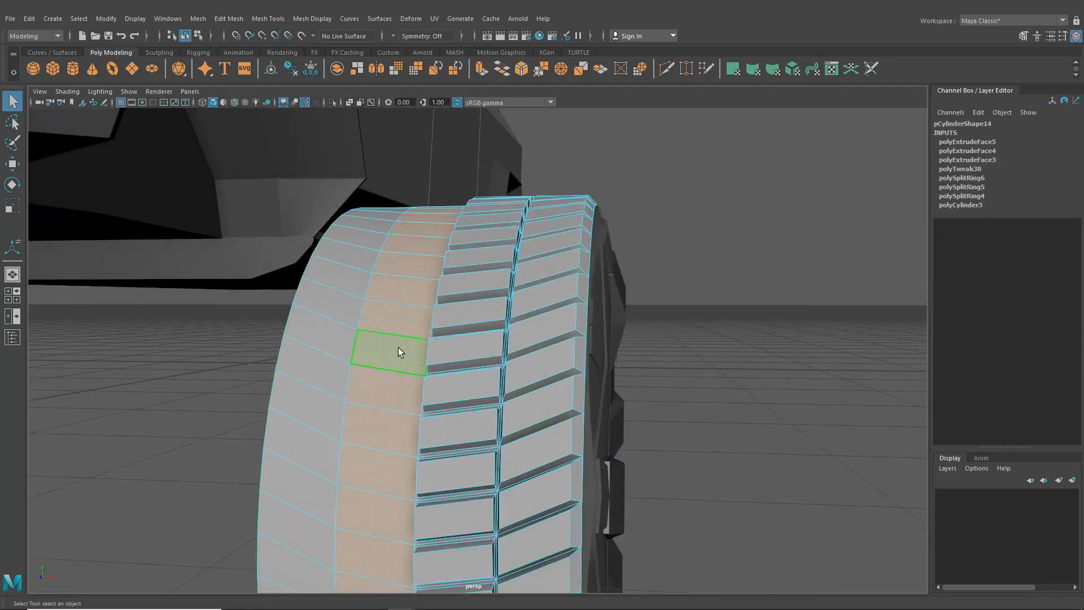
Step: Subdivide the selected third ring of tire faces with Add Divisions at 1 division
scroll(398, 348, "down", 3)
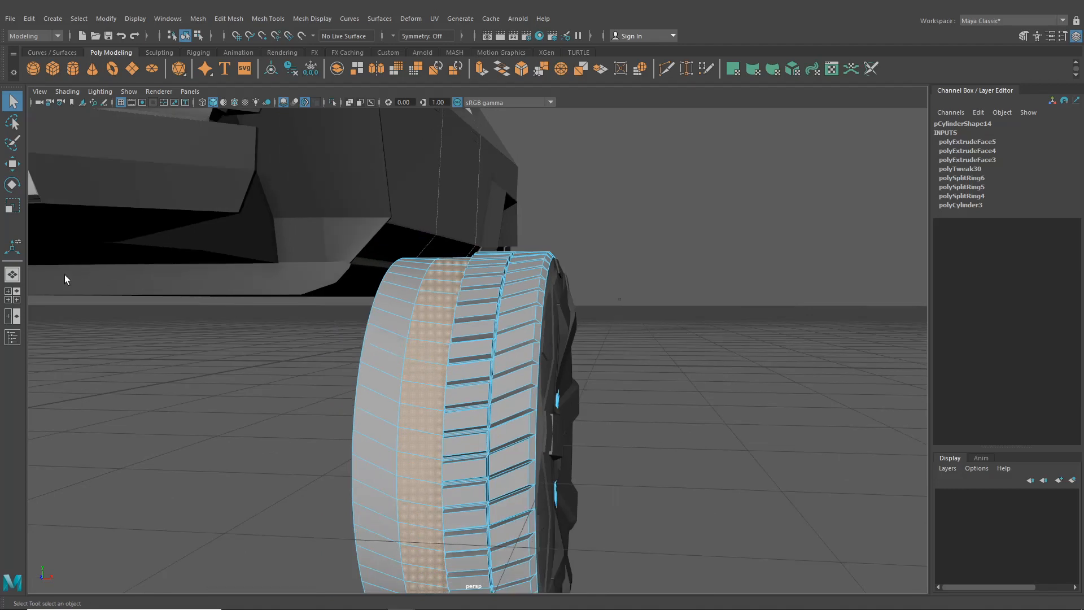
left_click_drag(441, 304, 470, 311, "alt")
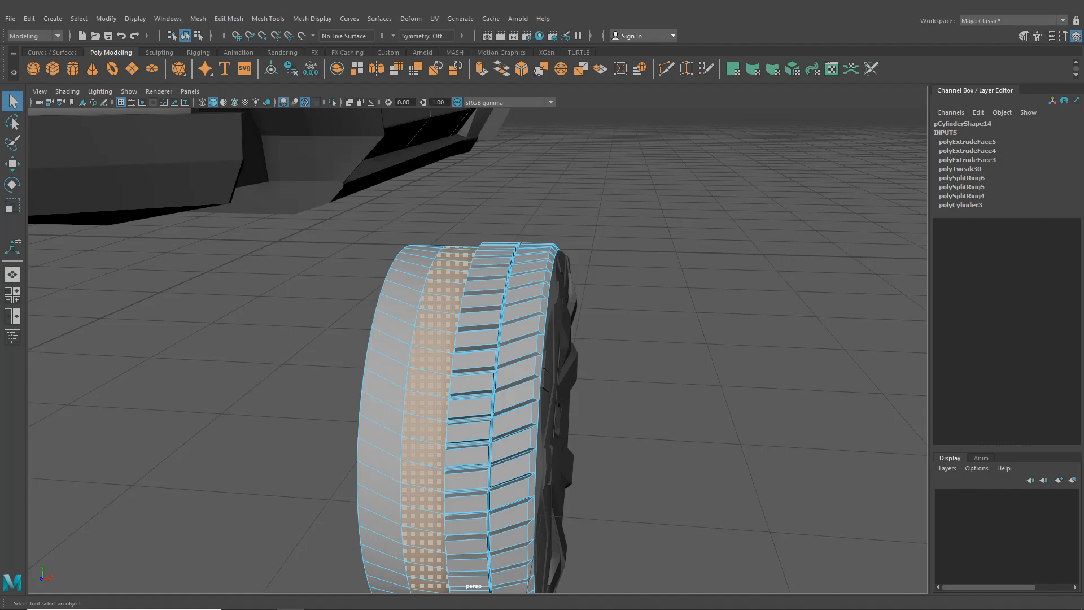
left_click_drag(498, 307, 537, 332, "alt")
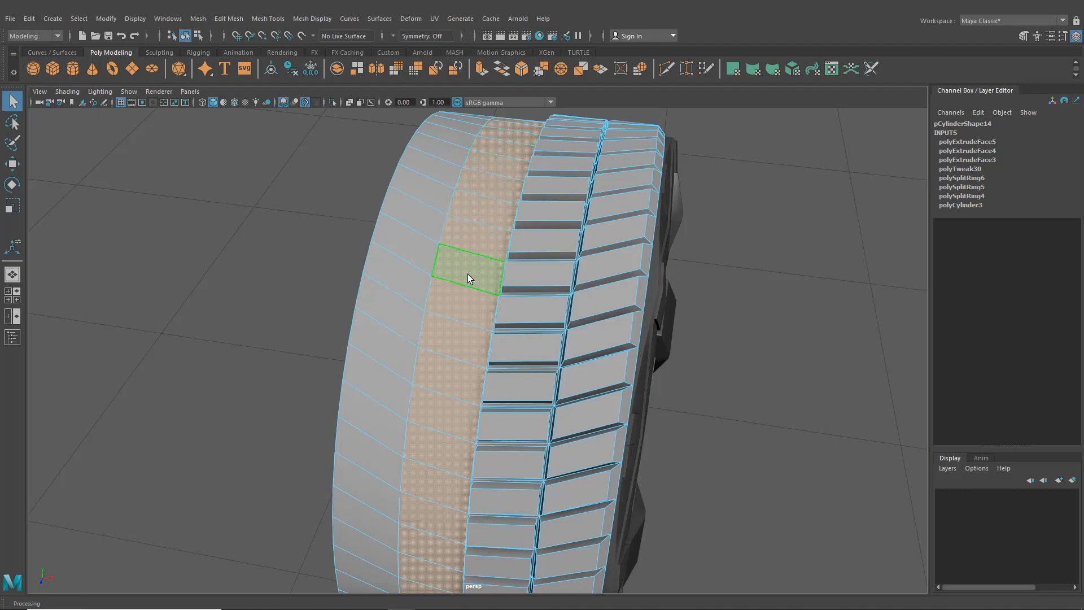
left_click_drag(459, 287, 256, 324, "alt")
left_click_drag(507, 353, 348, 329, "alt")
right_click_drag(348, 330, 455, 388, "alt")
left_click_drag(455, 388, 459, 312, "alt")
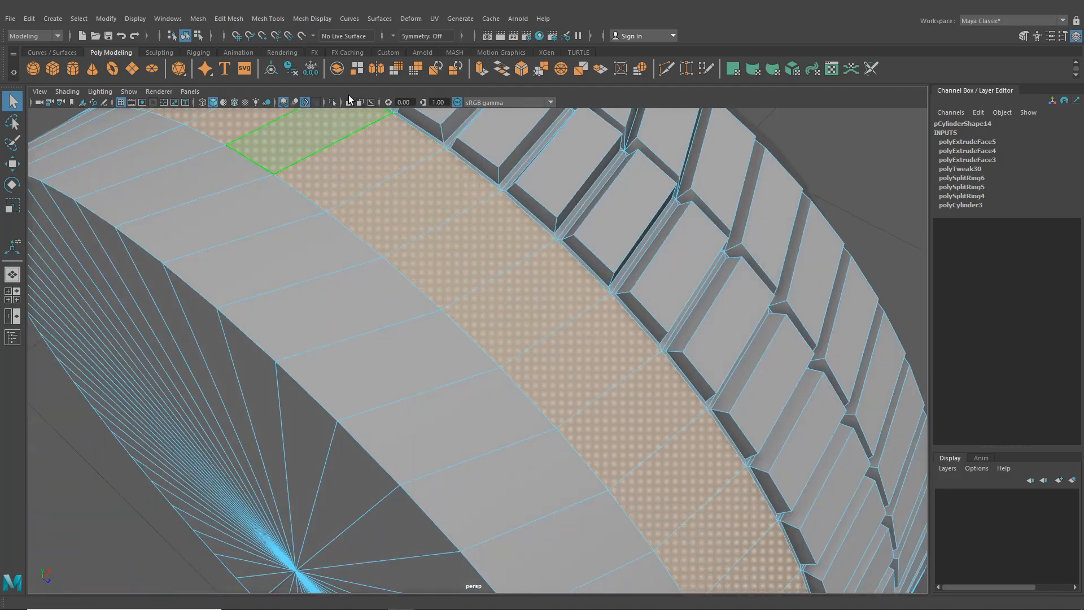
left_click_drag(348, 106, 446, 265, "alt")
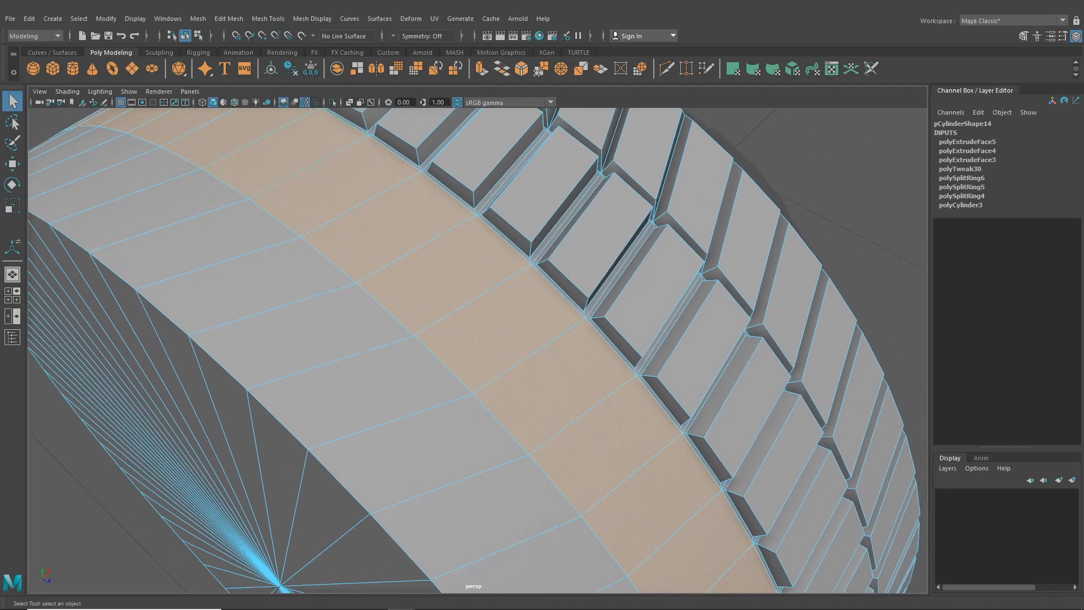
key("t")
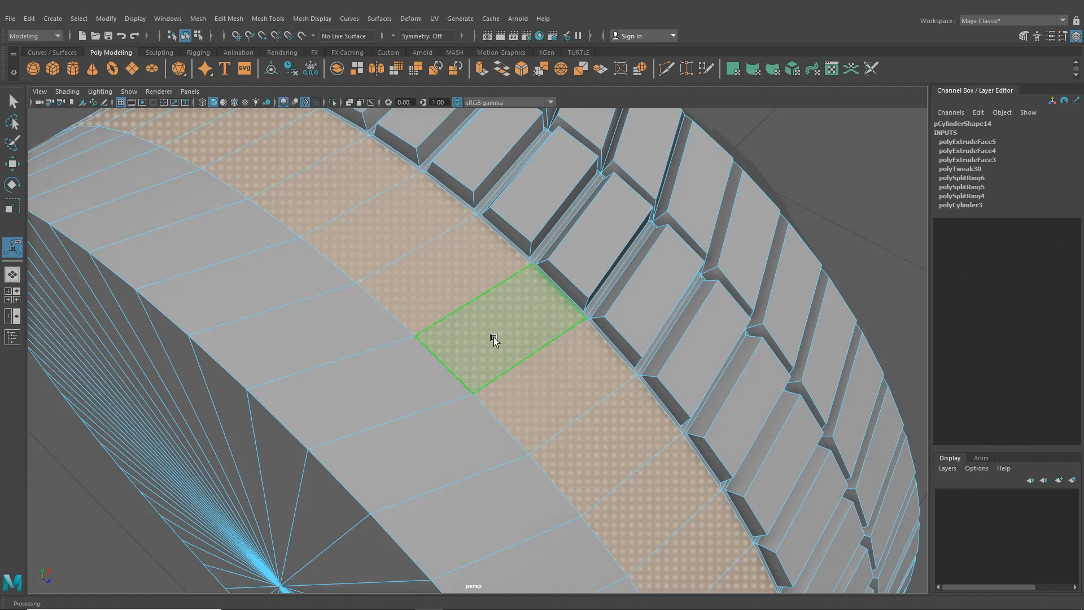
key("f")
left_click(220, 20)
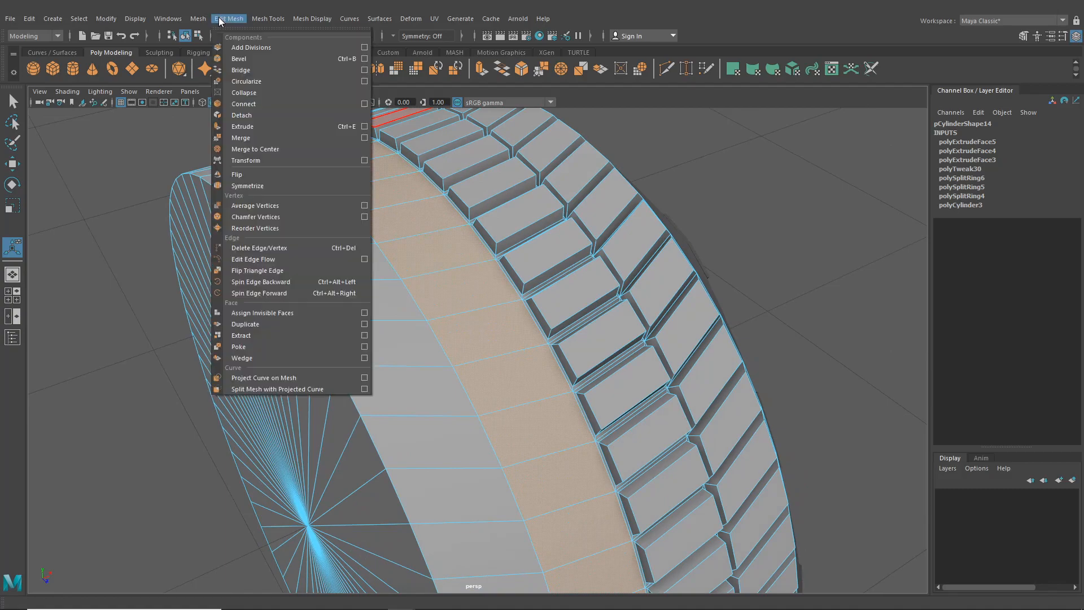
left_click(253, 49)
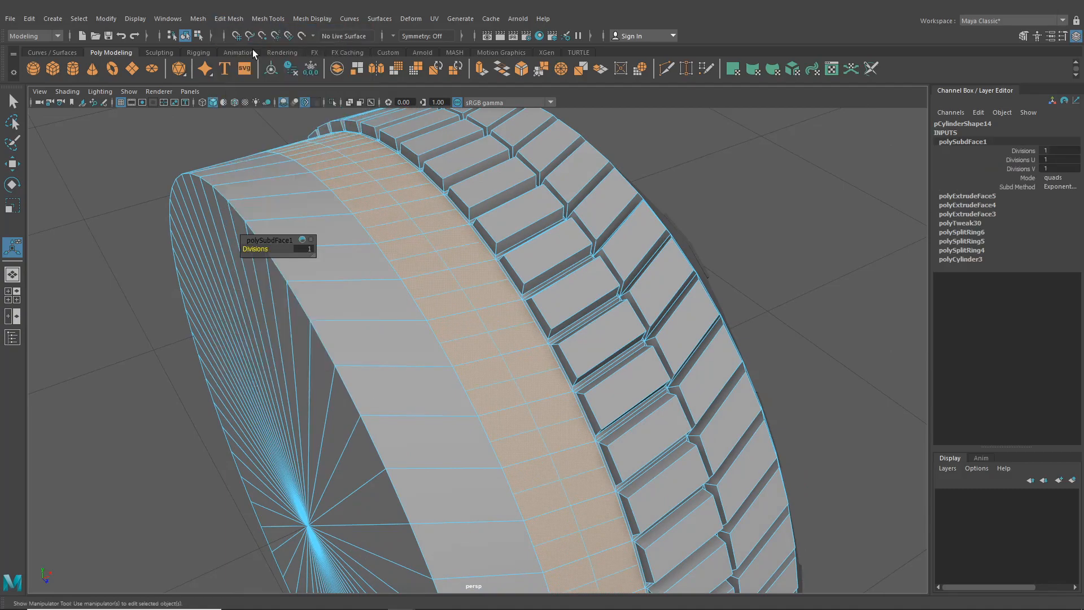
Step: Delete the middle edge loop running around the subdivided third ring
left_click_drag(407, 237, 458, 278, "alt")
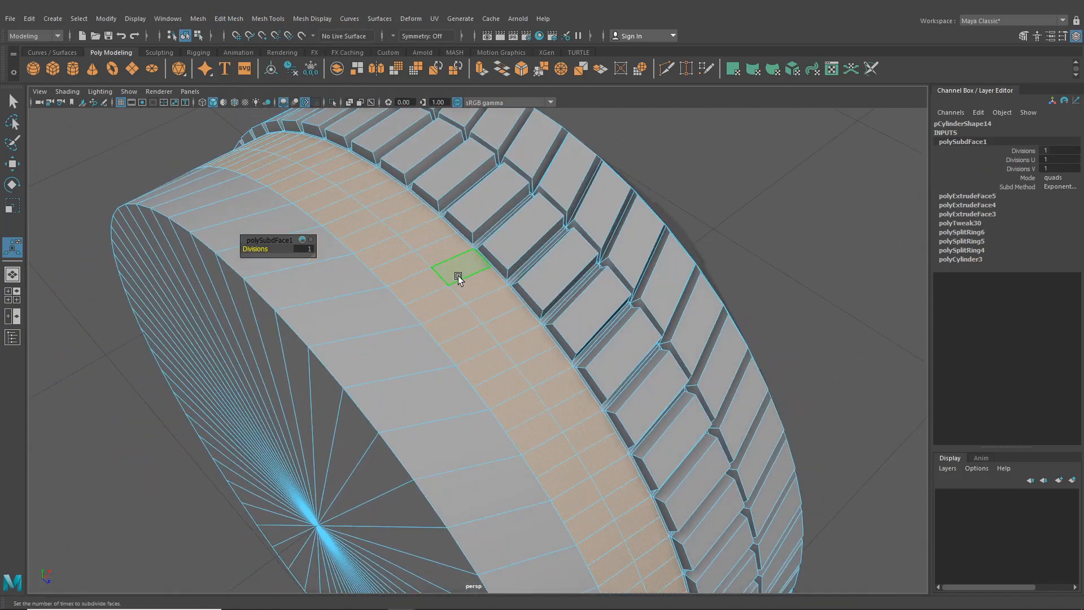
left_click(455, 293)
right_click_drag(455, 292, 454, 279)
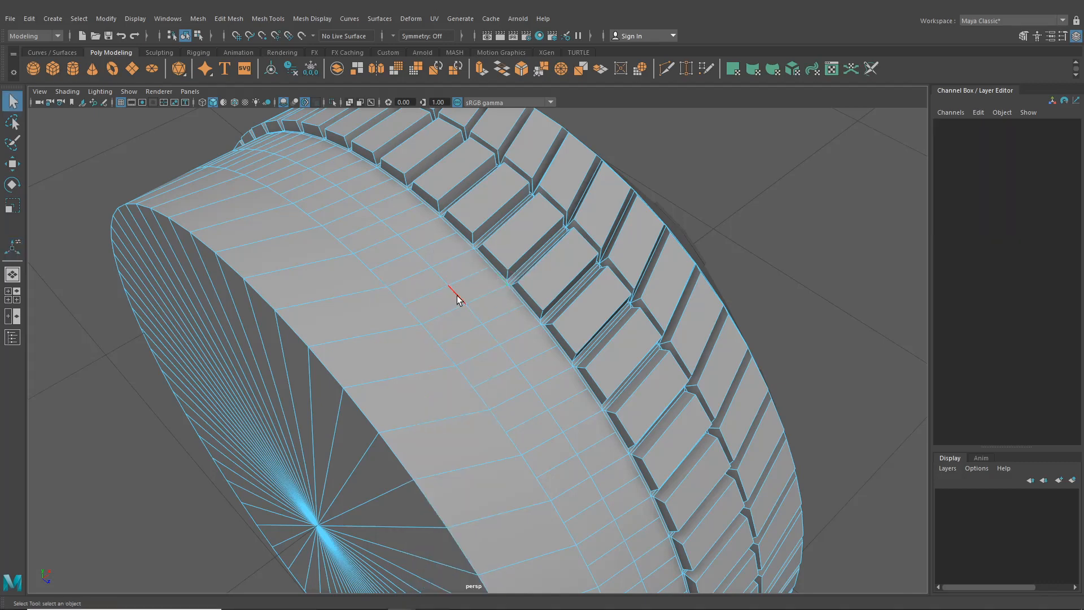
double_click(456, 295)
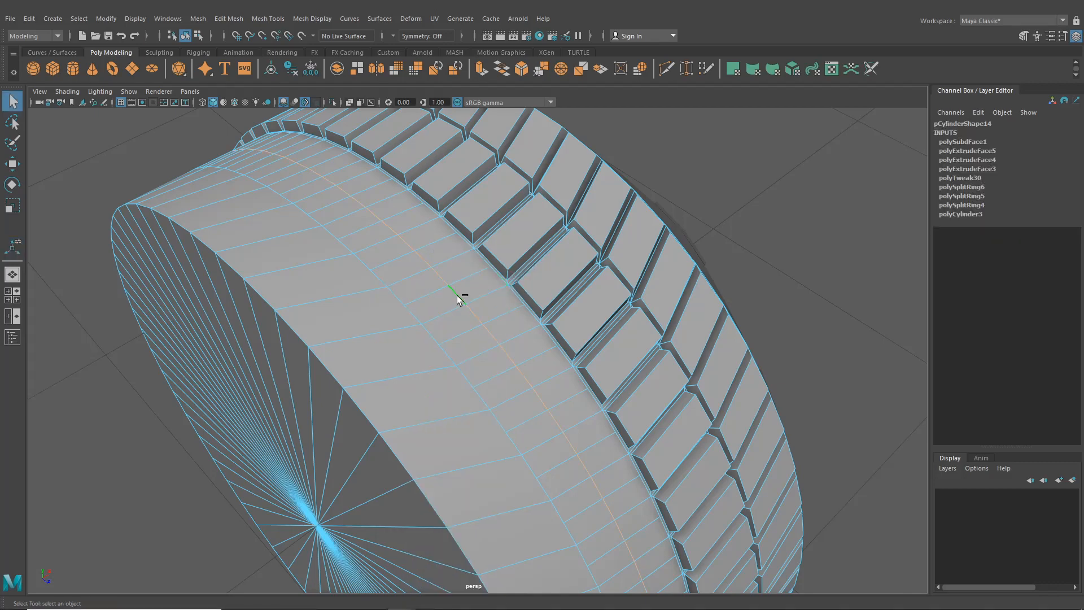
key("Delete")
Step: Select the third ring of narrow tire faces and extrude it
mouse_move(454, 284)
right_mouse_down()
mouse_move(458, 305)
mouse_move(452, 298)
right_mouse_up()
double_click(459, 316)
mouse_move(460, 316)
left_mouse_down("alt")
mouse_move(483, 351)
mouse_move(543, 332)
mouse_move(467, 324)
left_mouse_up("alt")
key("ctrl+e")
Step: Turn off Keep Faces Together for the third ring, scale its faces to local 0.941, 0.697 and 0.983, and rotate them about -2.4 on local Z
scroll(471, 323, "up", 3)
middle_click_drag(472, 323, 514, 364, "alt")
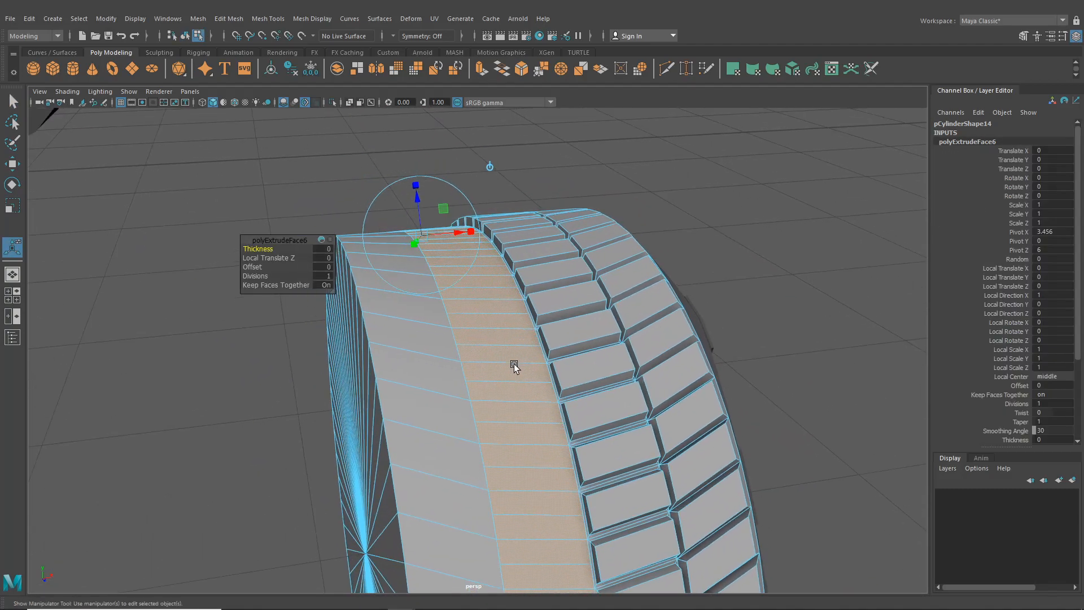
scroll(514, 364, "up", 1)
left_click_drag(301, 287, 270, 289)
left_click_drag(519, 310, 557, 339, "alt")
middle_click_drag(557, 339, 575, 392, "alt")
scroll(576, 391, "up", 3)
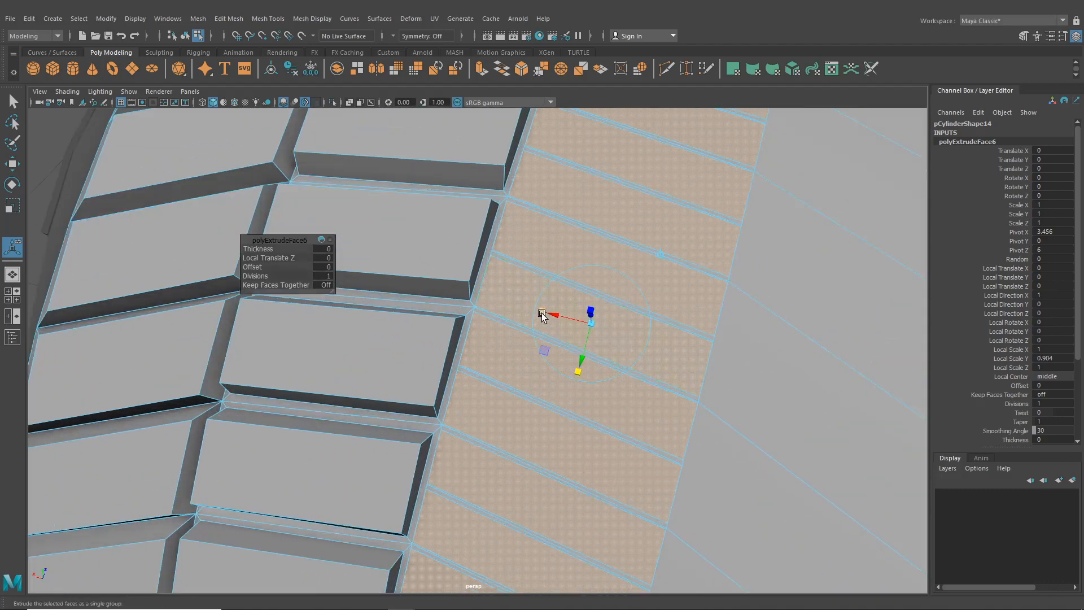
left_click_drag(555, 319, 543, 316)
left_click_drag(592, 329, 591, 332)
left_click_drag(579, 376, 600, 383)
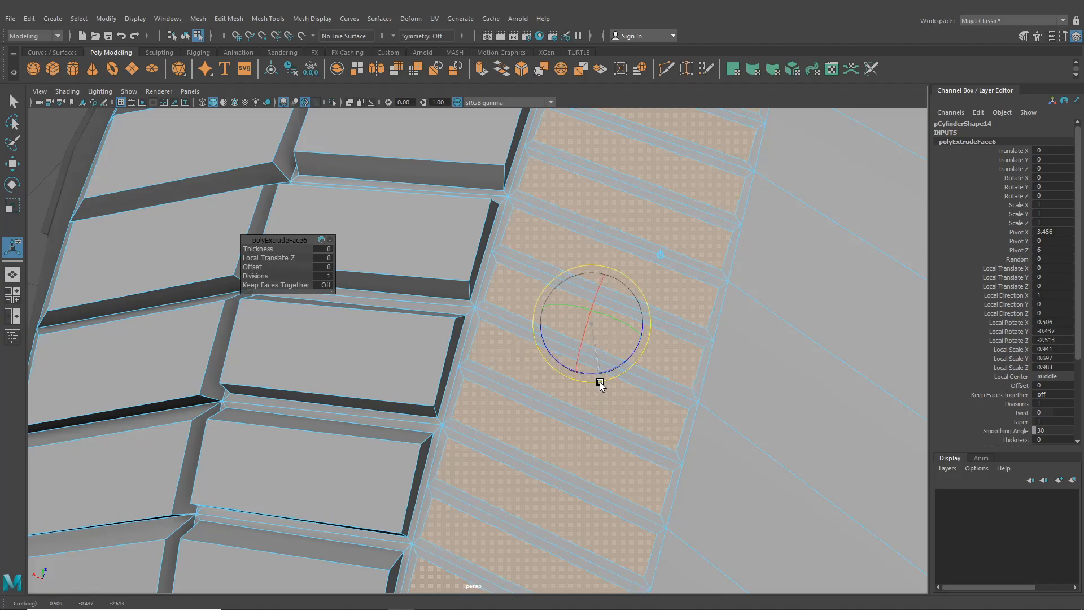
Step: Extrude the third ring's inset faces again and raise them by a local Z of 0.03
scroll(597, 385, "down", 5)
left_click_drag(600, 382, 381, 359)
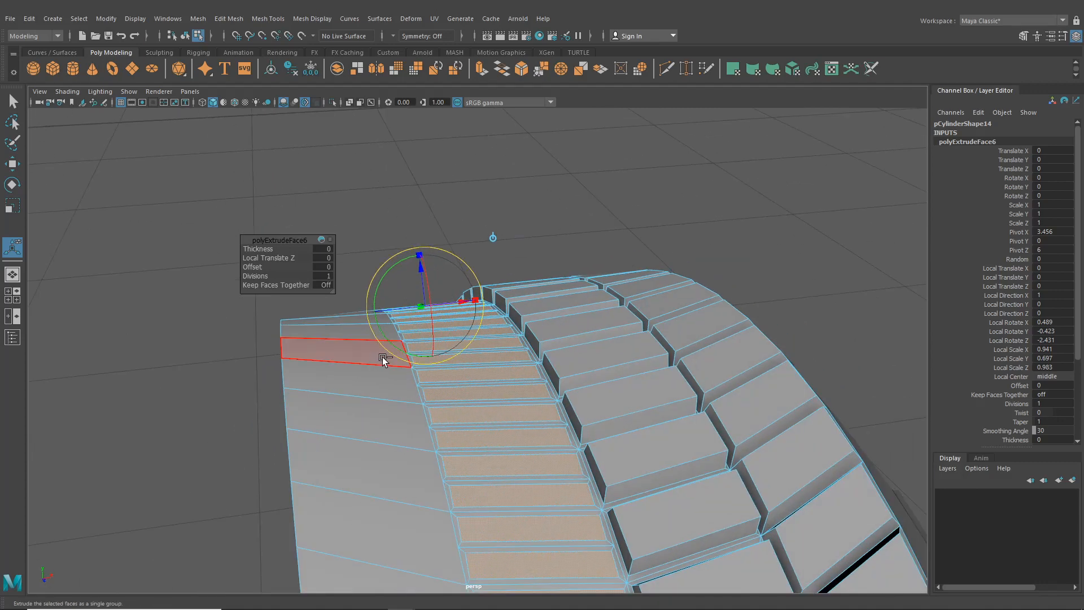
key("ctrl+e")
left_click_drag(420, 263, 530, 294)
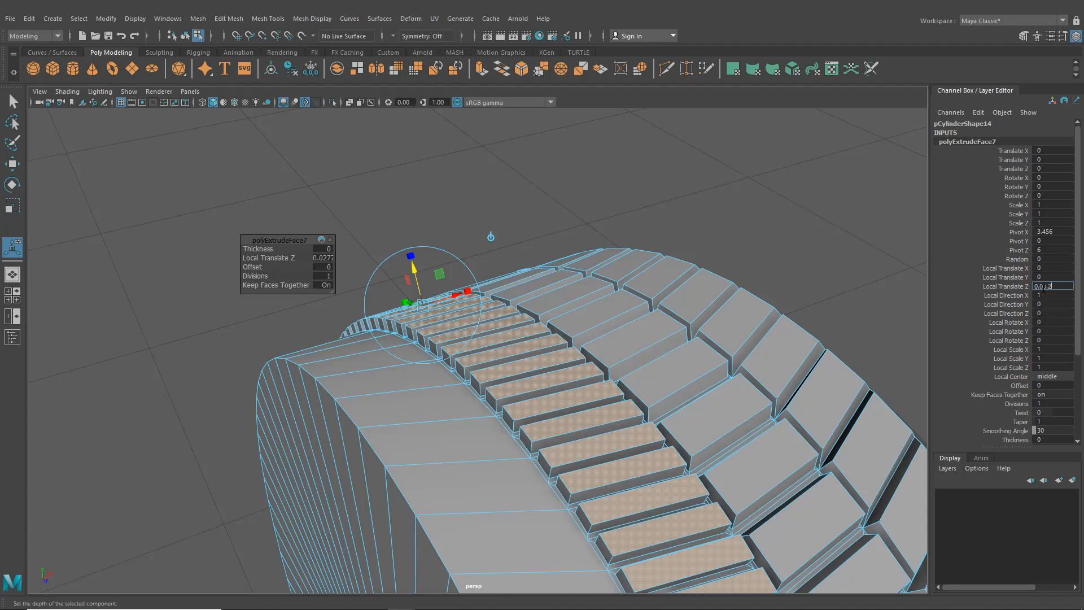
left_click_drag(617, 319, 584, 370, "alt")
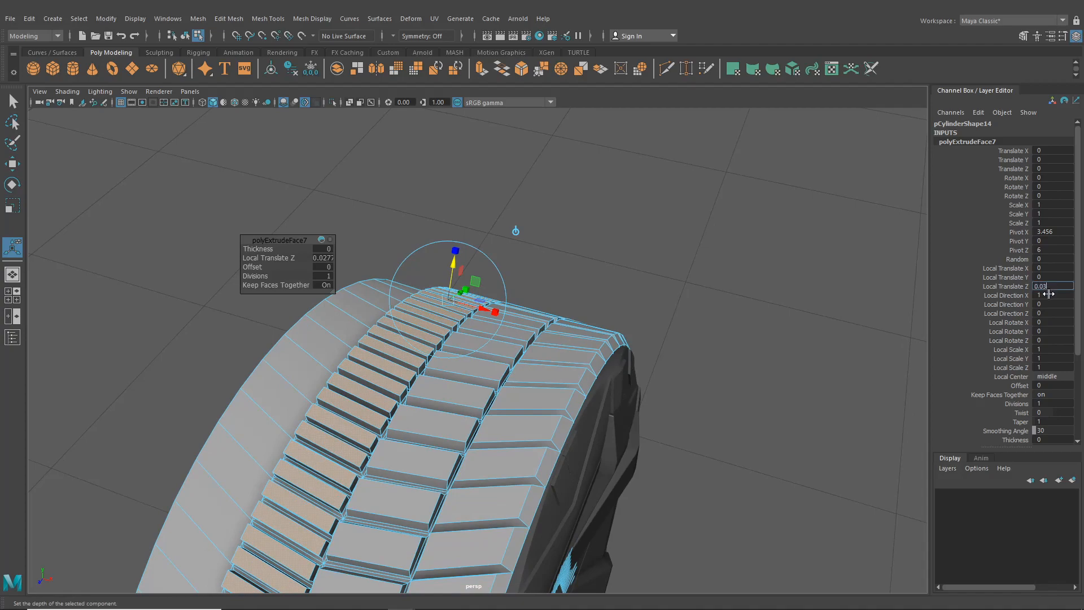
key("Return")
left_click_drag(604, 289, 472, 367, "alt")
left_click(480, 366)
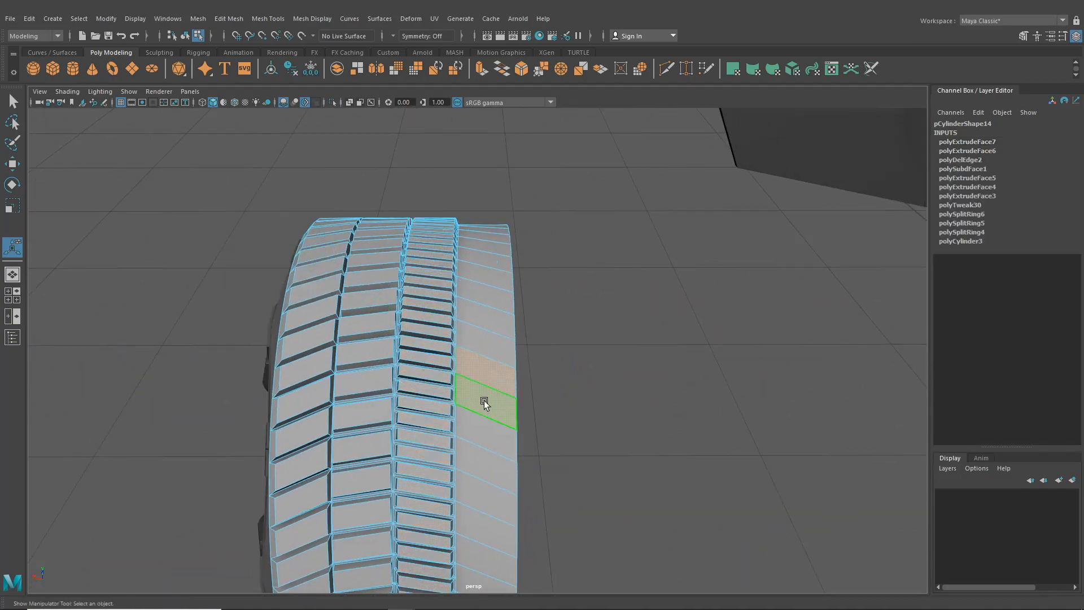
left_click(483, 401, "shift")
key("ctrl+e")
key("ctrl+z")
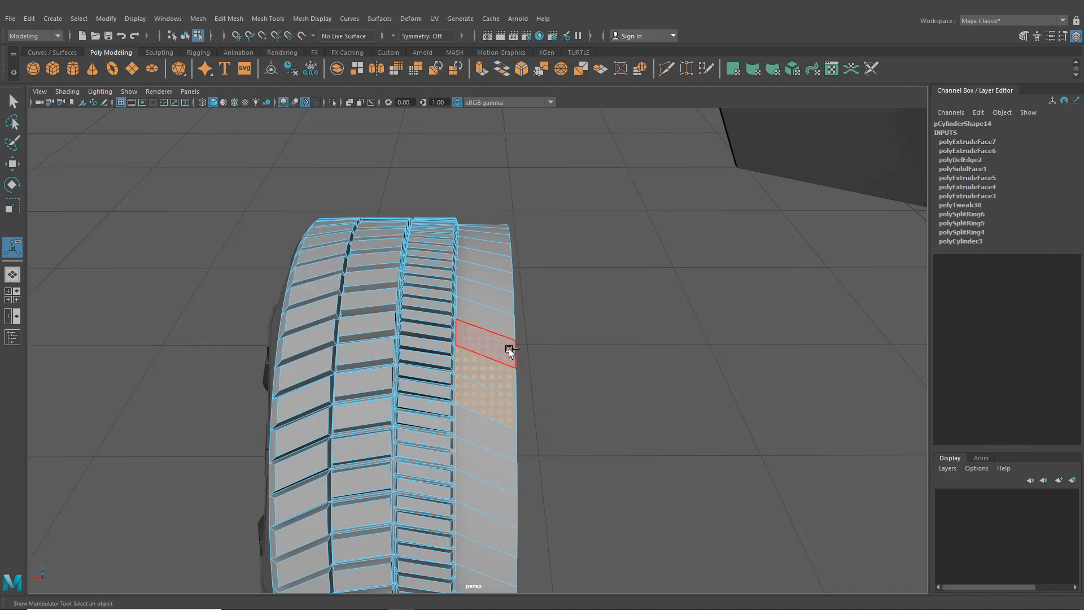
left_click(495, 345)
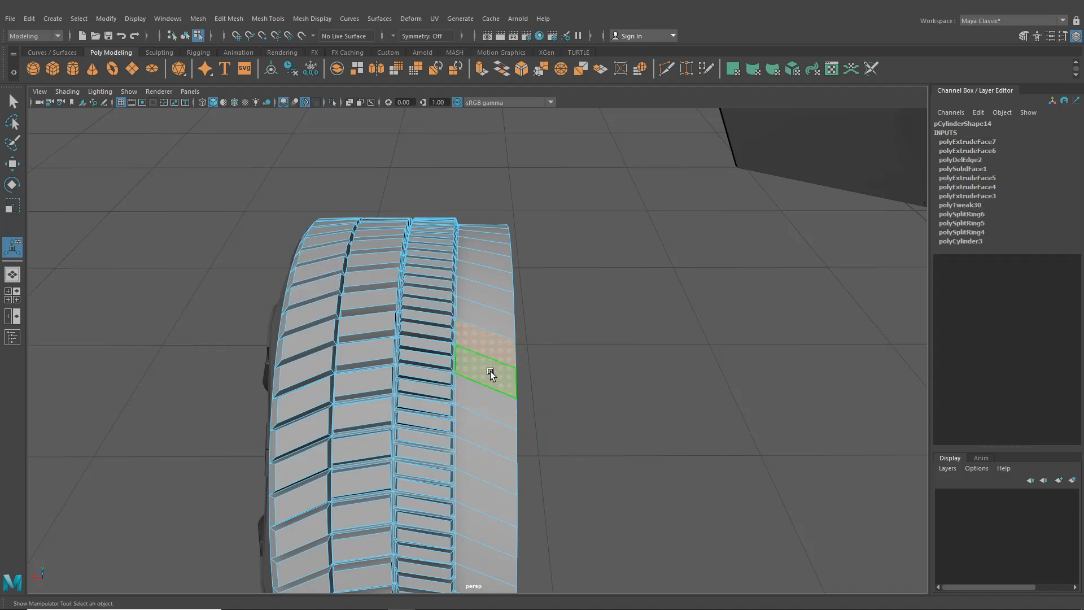
left_click(186, 36)
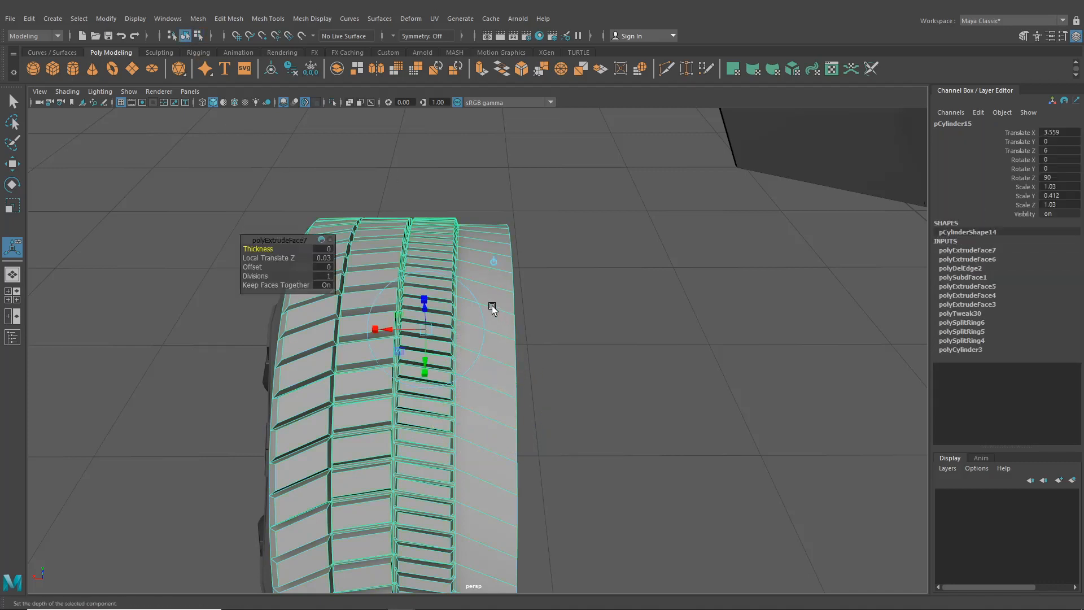
Step: Select only the cap faces on the tire's inner side, leaving out the tread faces, and delete them
right_click_drag(492, 307, 496, 320)
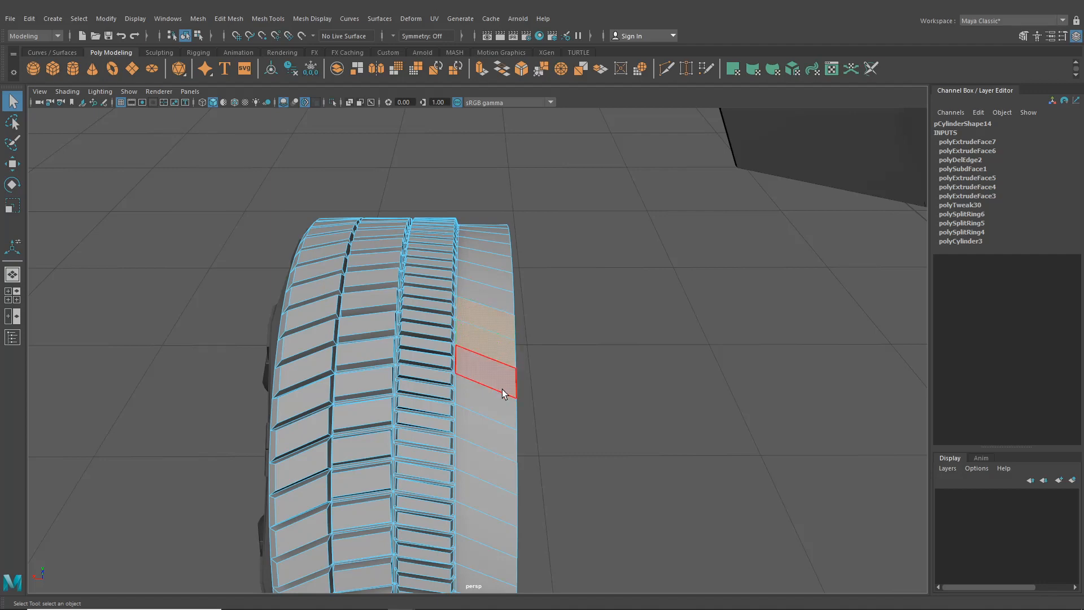
left_click_drag(502, 388, 542, 526, "alt")
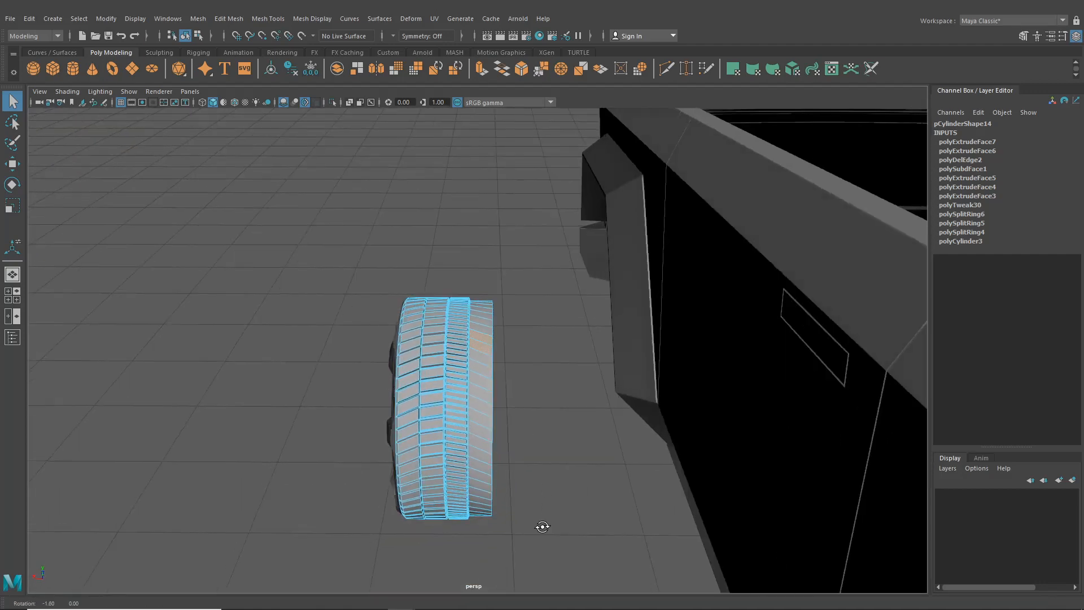
left_click_drag(487, 278, 487, 278, "ctrl+shift")
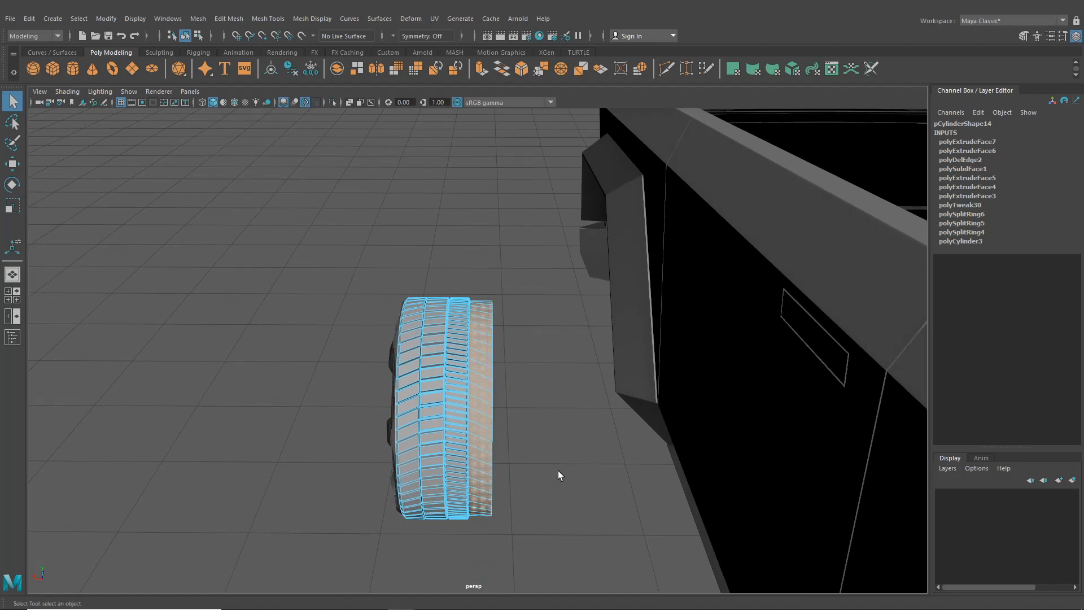
left_click_drag(580, 541, 528, 492, "alt")
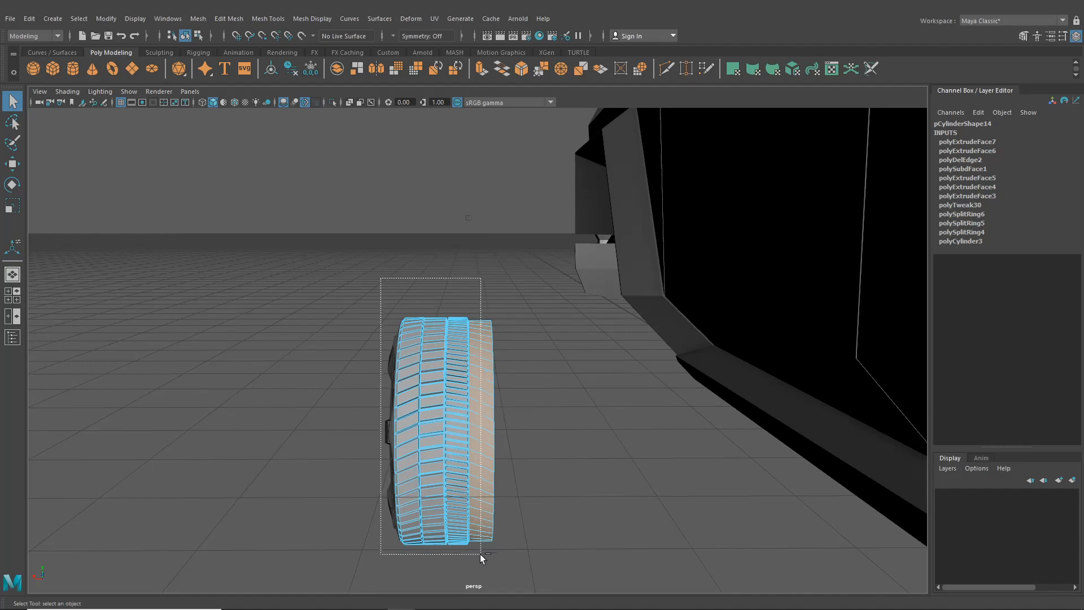
left_click_drag(479, 554, 480, 554, "ctrl+shift")
left_click_drag(480, 553, 442, 500, "alt")
key("Delete")
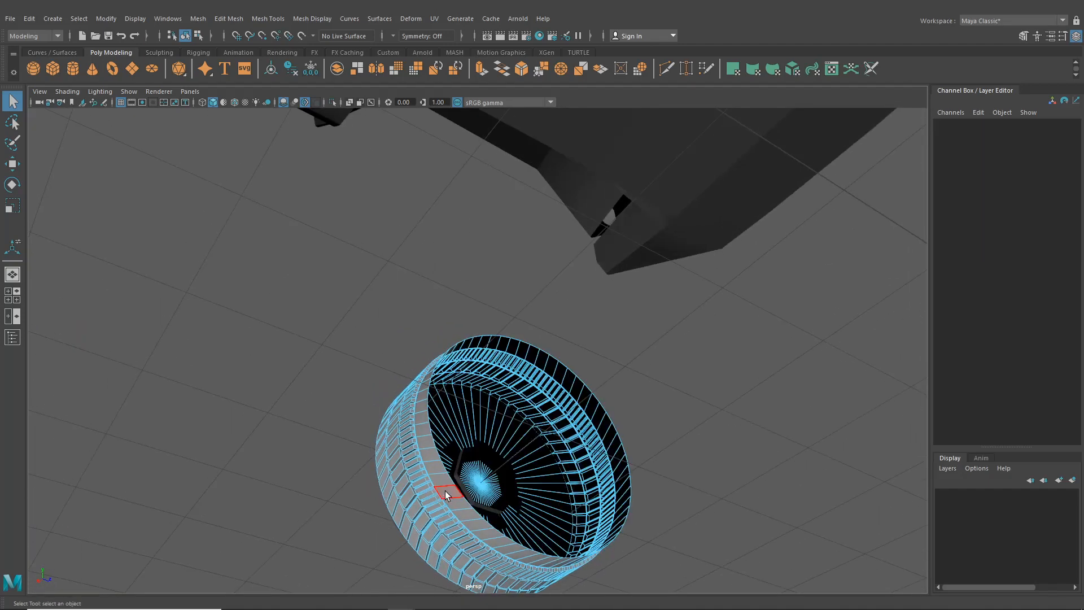
Step: Select the fourth ring of tire faces along the open inner edge and extrude it
left_click_drag(455, 442, 544, 483, "alt")
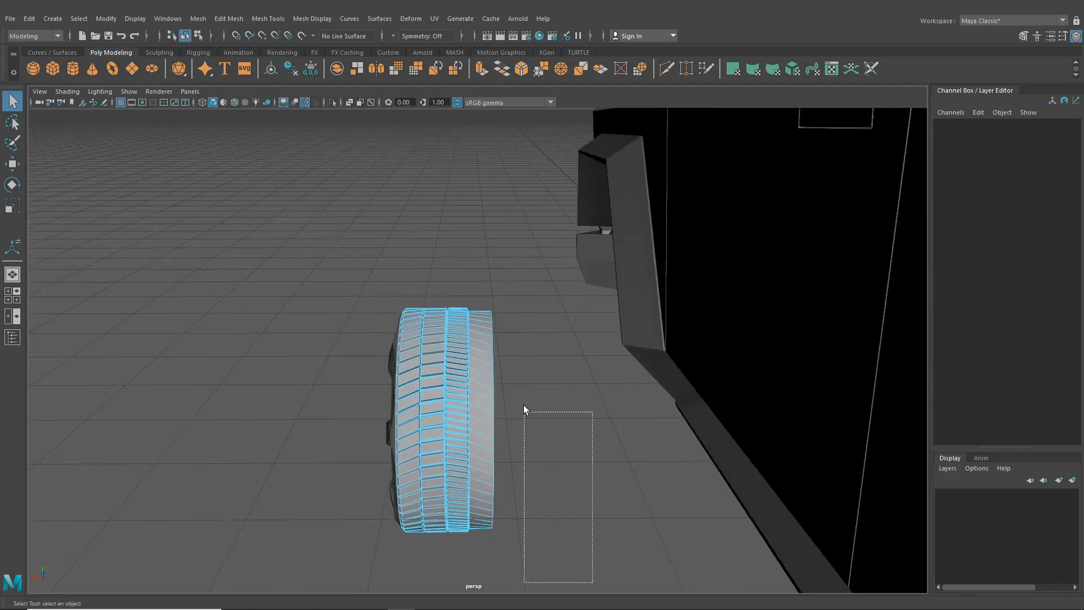
left_click_drag(524, 405, 484, 292)
left_click_drag(485, 292, 482, 377, "alt")
key("ctrl+e")
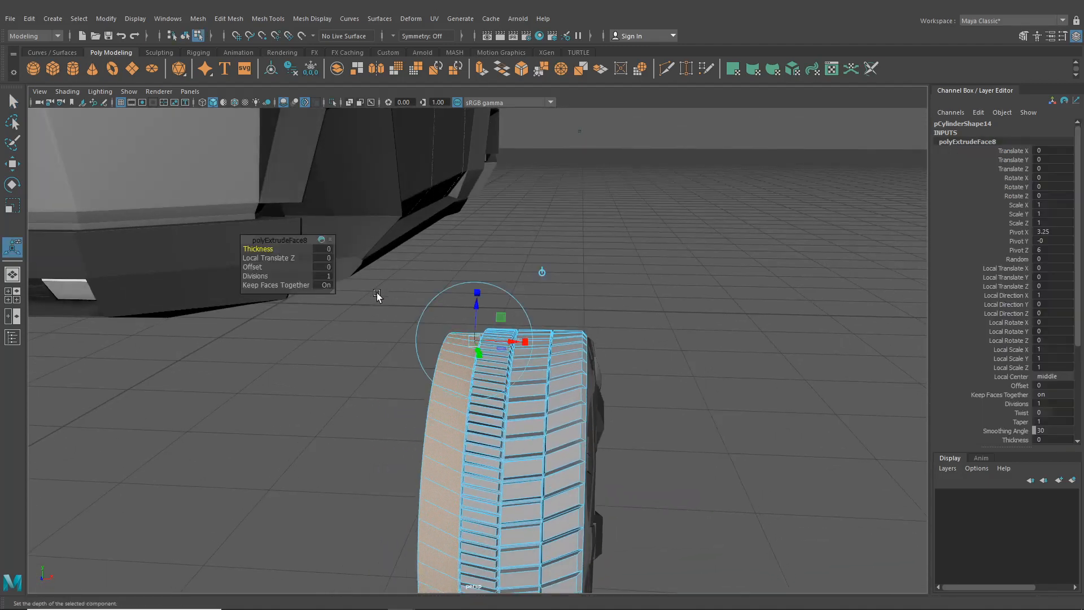
Step: Turn off Keep Faces Together for the fourth ring, scale it to local 0.817, 0.933, 0.933, and offset it 0.009 on local X and 0.03 on local Z
left_click_drag(377, 295, 447, 346, "alt")
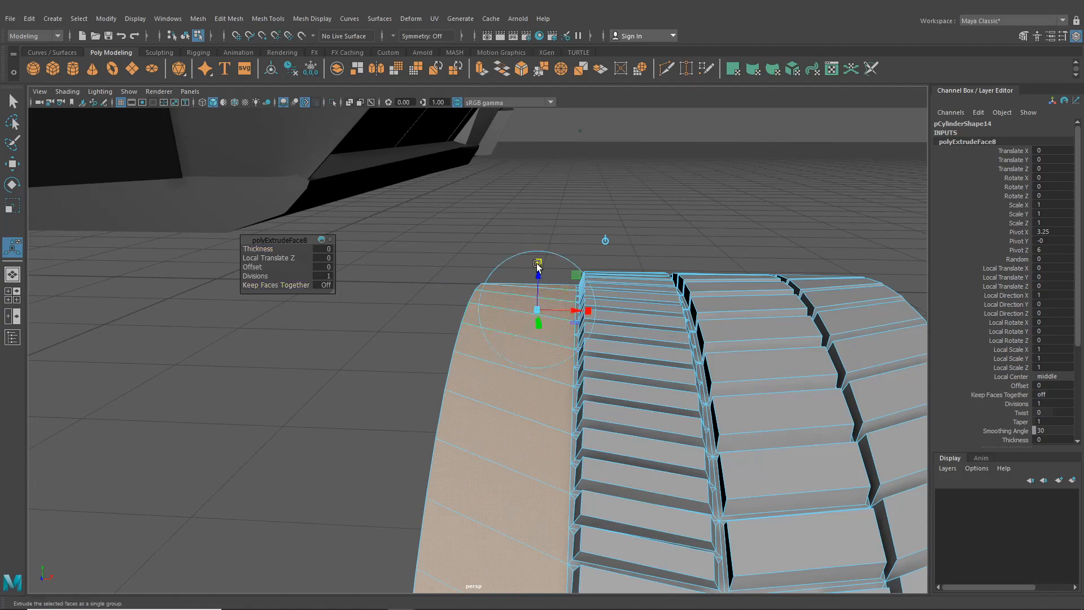
left_click_drag(537, 310, 439, 297)
left_click_drag(439, 297, 455, 253, "alt")
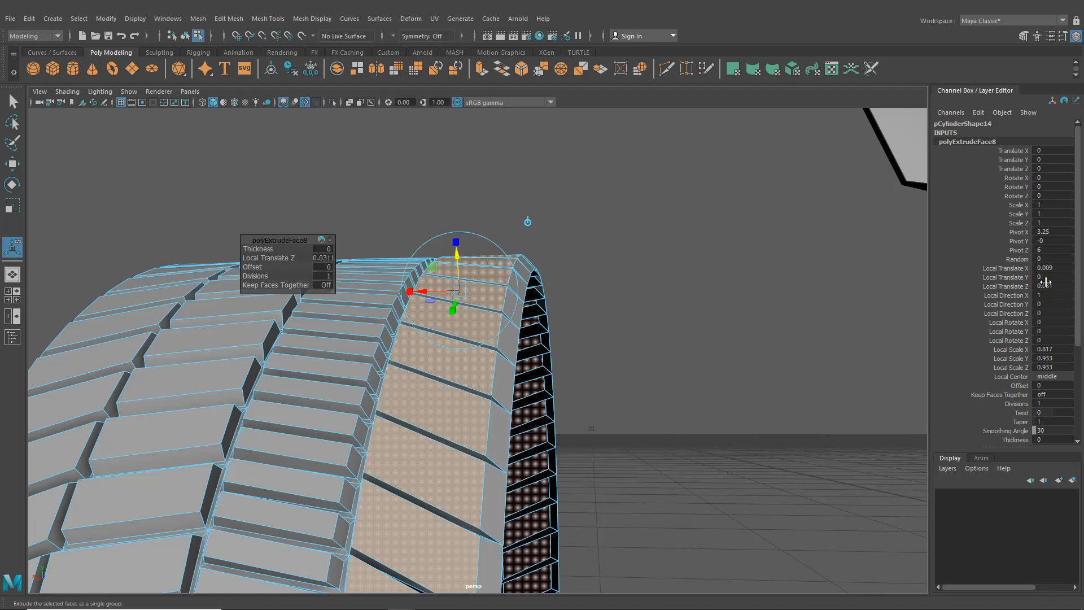
key("Return")
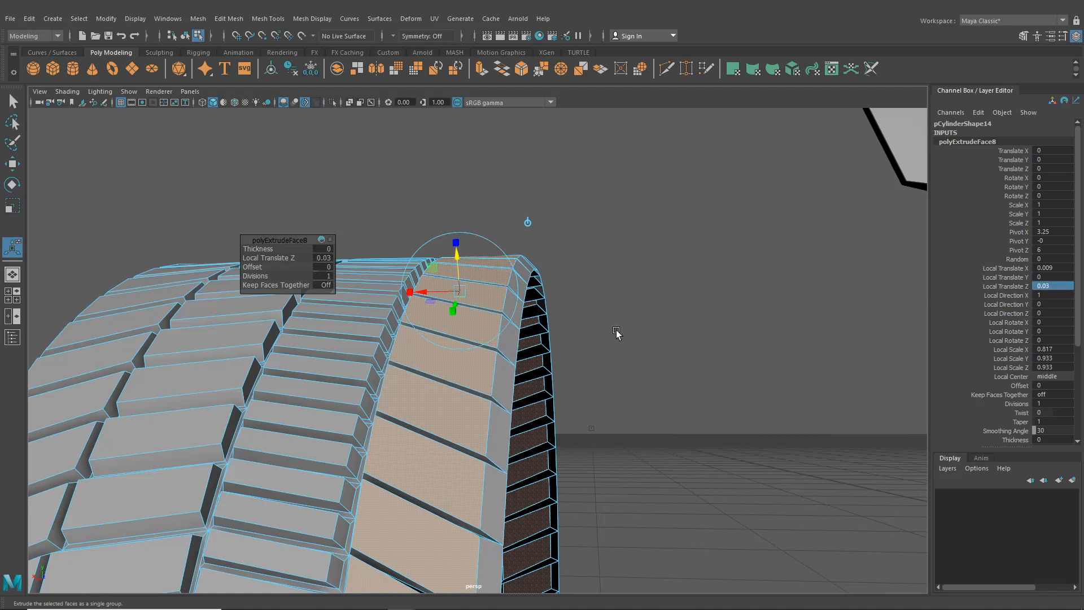
left_click_drag(614, 329, 599, 344, "alt")
left_click_drag(438, 278, 525, 318)
key("F8")
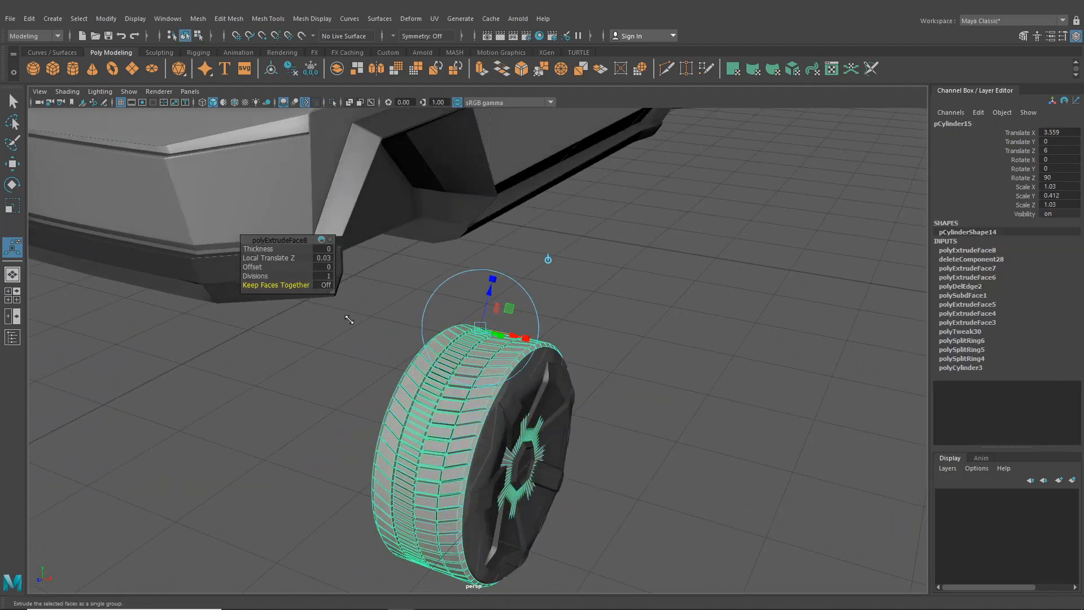
Step: Select the tire's leftover cap faces around the hub between the wheel cover spokes and delete them
left_click_drag(327, 452, 414, 389, "alt")
right_click_drag(414, 389, 415, 355)
left_click_drag(415, 356, 399, 439, "alt")
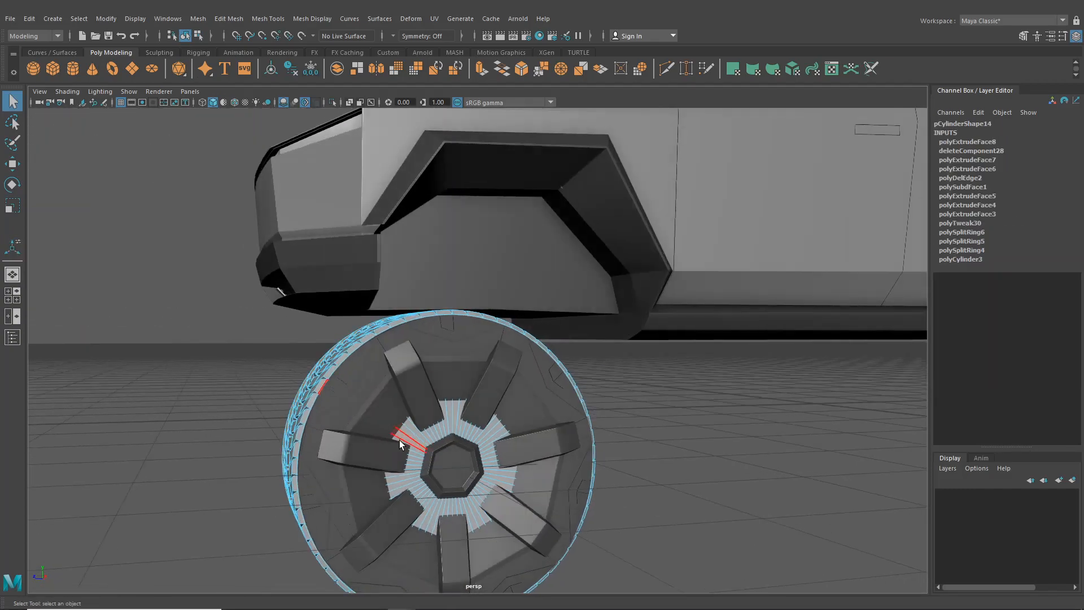
left_click_drag(492, 510, 492, 510)
left_click_drag(492, 509, 499, 477, "alt")
key("Delete")
scroll(431, 435, "up", 3)
Step: Extrude the open border edge loop on the tire's inner side and scale it uniformly to 0.744 to form a sidewall
left_click_drag(392, 416, 520, 367, "alt")
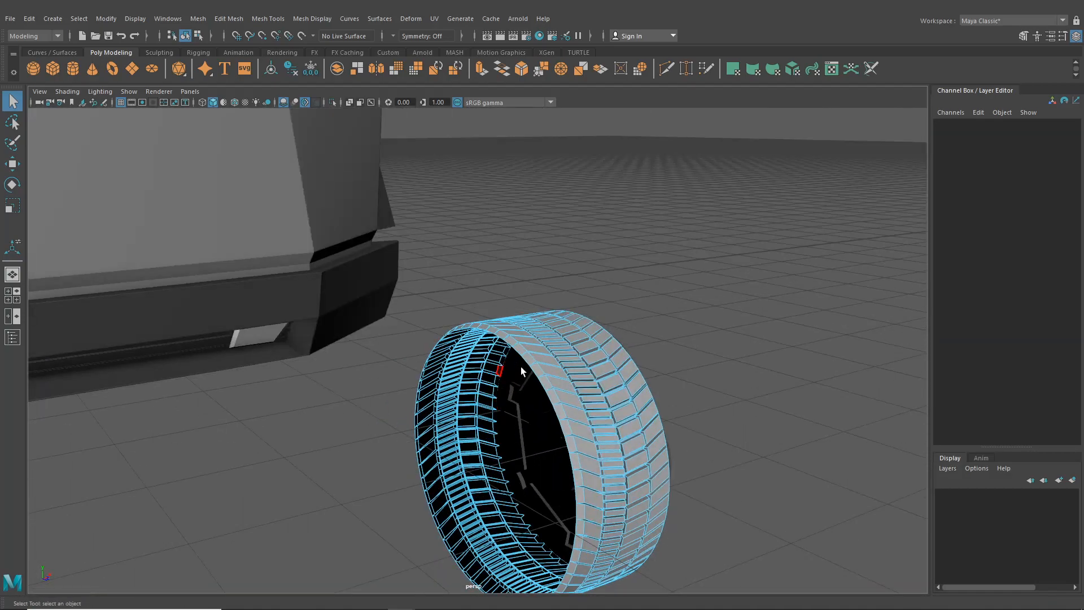
right_click_drag(547, 287, 547, 317)
double_click(525, 362)
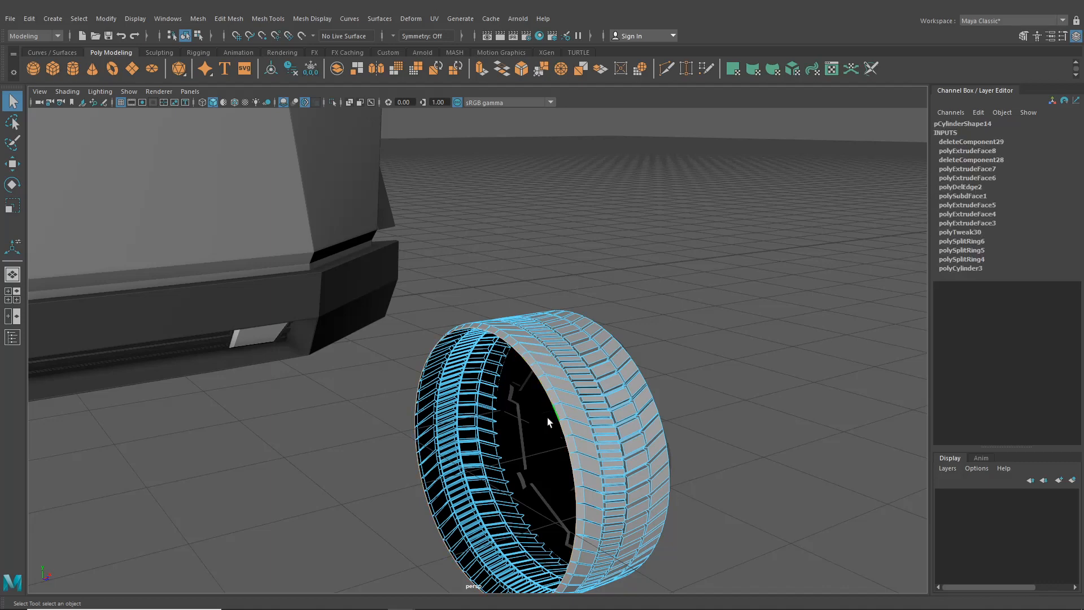
left_click_drag(547, 418, 537, 415, "alt")
key("ctrl+e")
left_click_drag(538, 257, 550, 388, "alt")
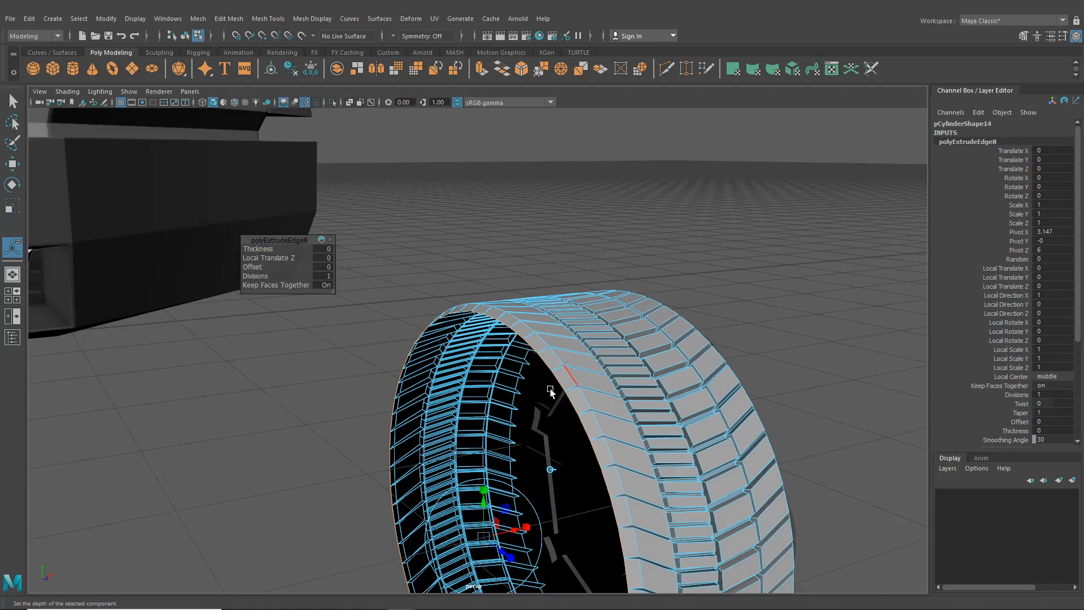
left_click(485, 491)
middle_click_drag(488, 490, 477, 451, "alt")
left_click_drag(464, 467, 487, 481)
Step: Insert an edge loop around the middle of the new sidewall and move it slightly outward along X
left_click(264, 19)
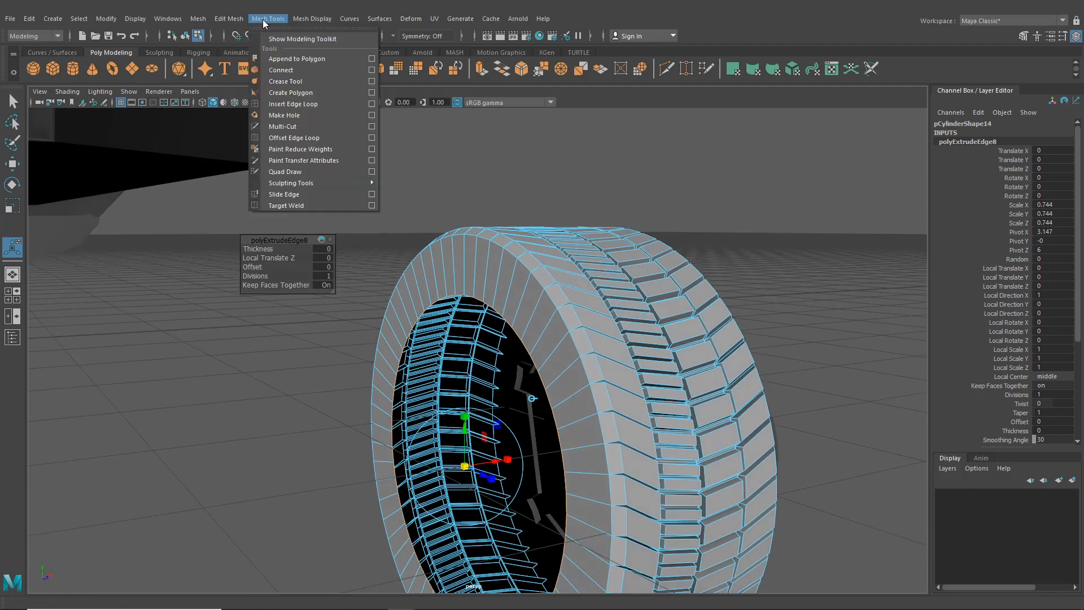
left_click(286, 100)
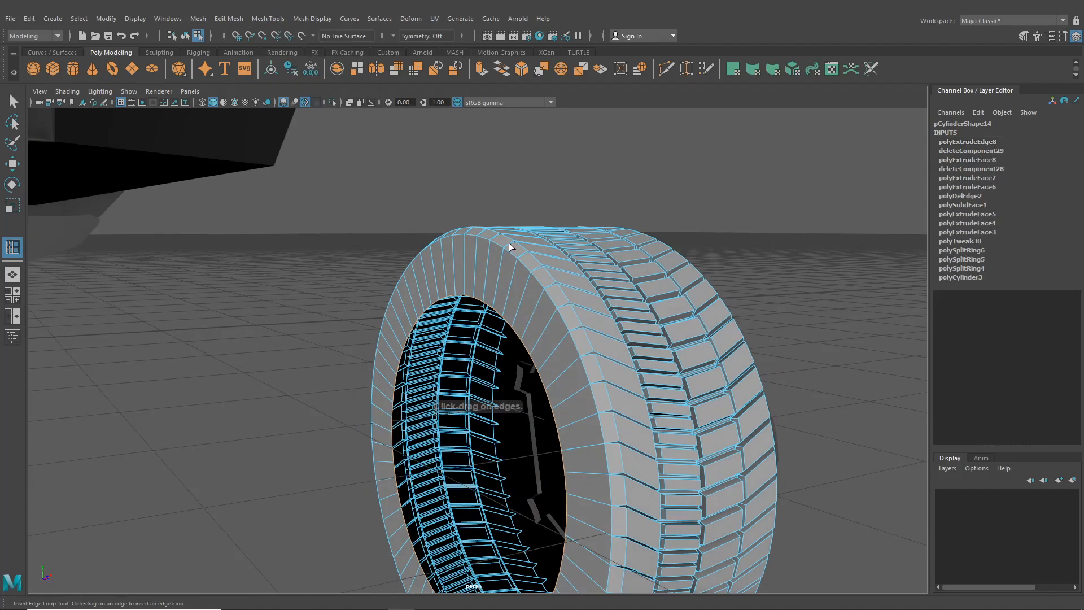
left_click(500, 272)
key("w")
left_click_drag(480, 429, 443, 380, "alt")
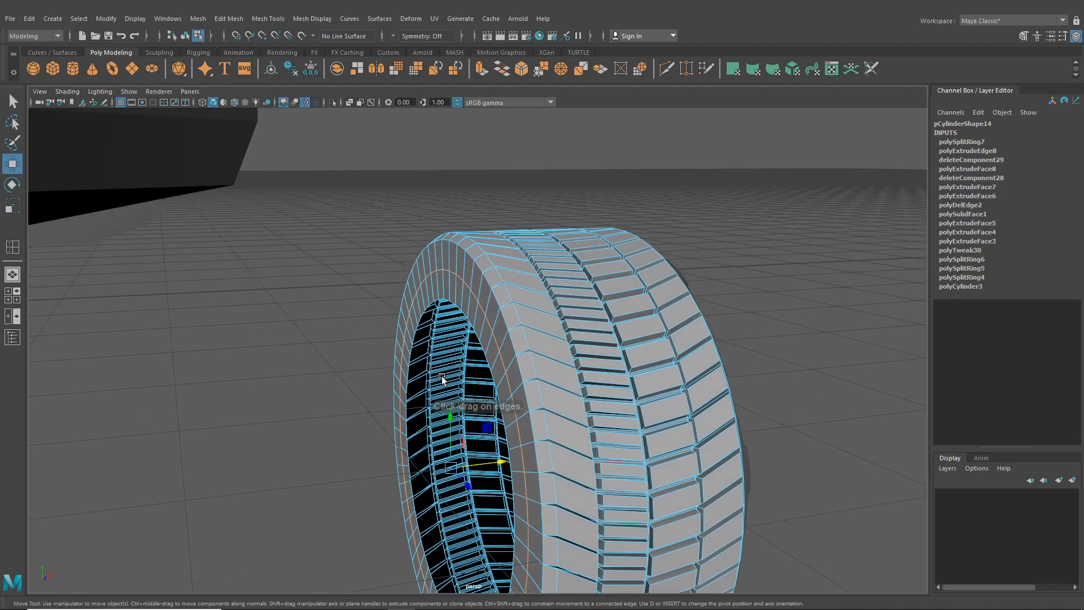
left_click_drag(484, 462, 480, 463)
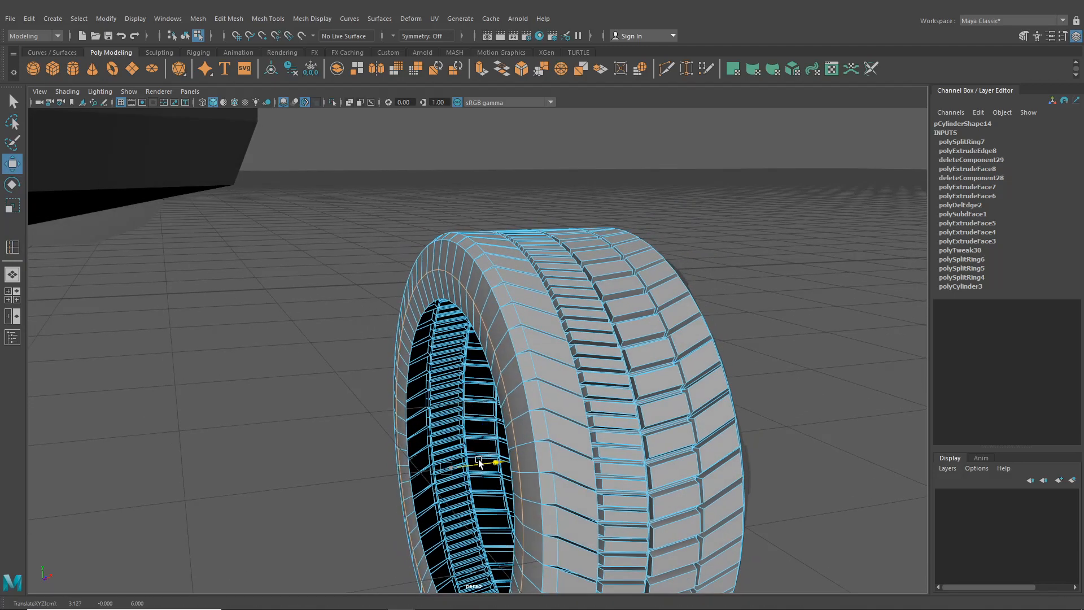
Step: Bevel the sidewall edge loop with a fraction of 0.5 and 2 segments
left_click(231, 19)
left_click(242, 58)
left_click_drag(422, 252, 395, 253, "alt")
left_click_drag(258, 257, 266, 257)
left_click_drag(556, 330, 521, 335, "alt")
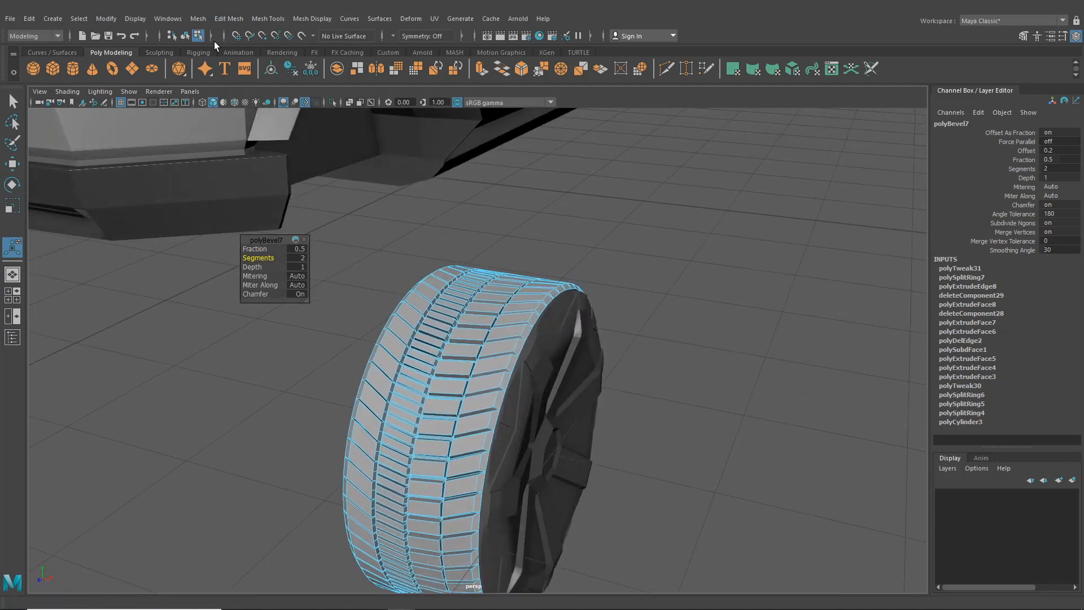
Step: Deselect the tire in object mode and examine its tread and sidewall profile from several angles
left_click(184, 36)
left_click_drag(629, 306, 638, 348, "alt")
left_click(638, 348)
right_click_drag(623, 340, 621, 256)
left_click(652, 314)
scroll(655, 319, "down", 4)
left_click_drag(665, 341, 682, 282, "alt")
scroll(486, 206, "down", 5)
left_click_drag(537, 295, 492, 307, "alt")
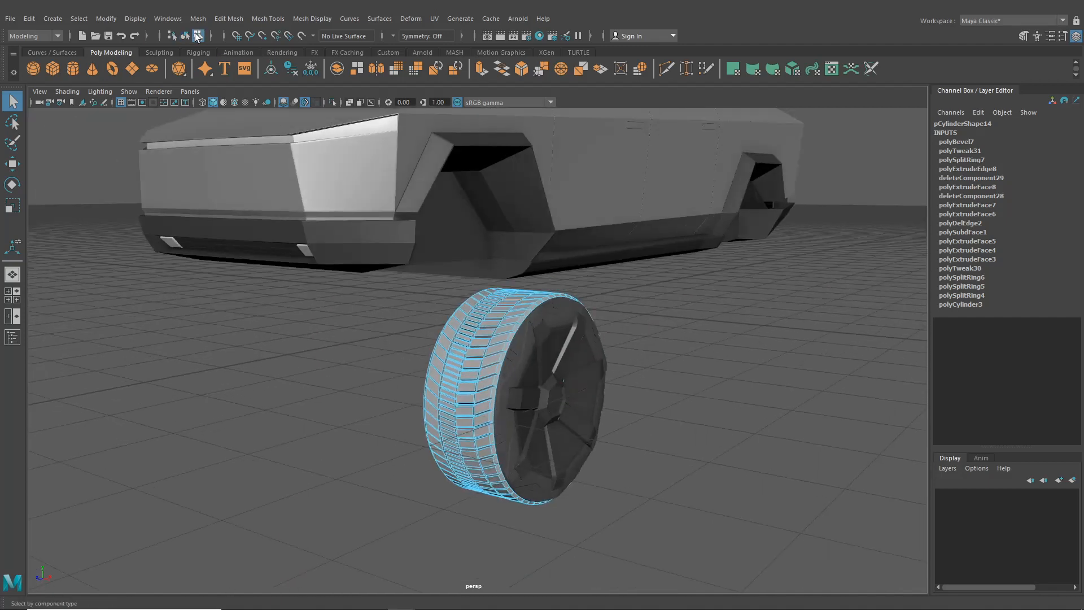
left_click(185, 36)
left_click(315, 363)
left_click_drag(486, 455, 551, 434, "alt")
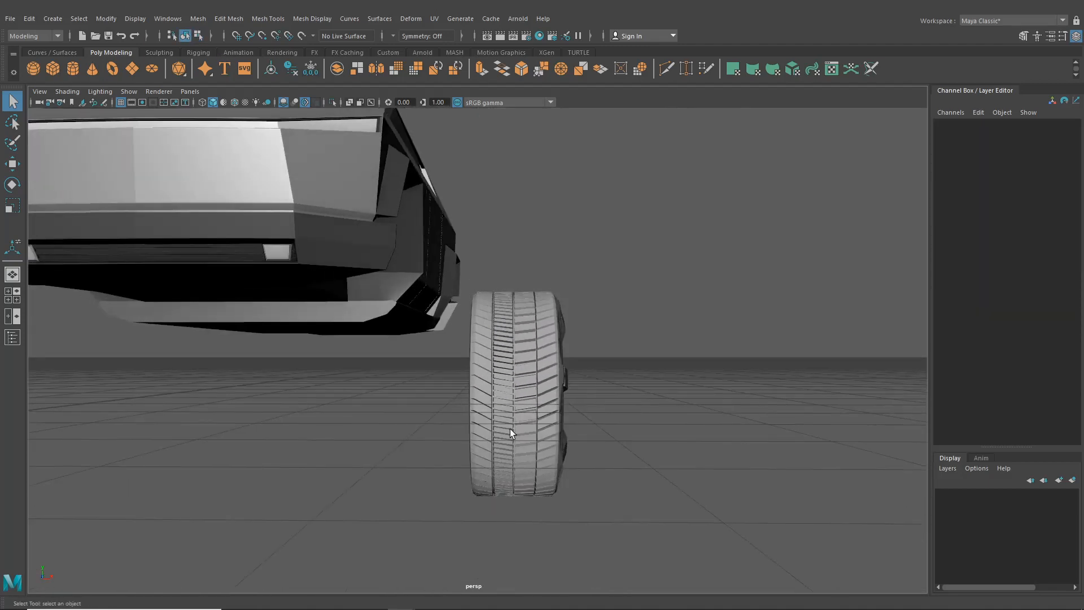
mouse_move(428, 409)
left_mouse_down("alt")
mouse_move(450, 399)
mouse_move(438, 398)
left_mouse_up("alt")
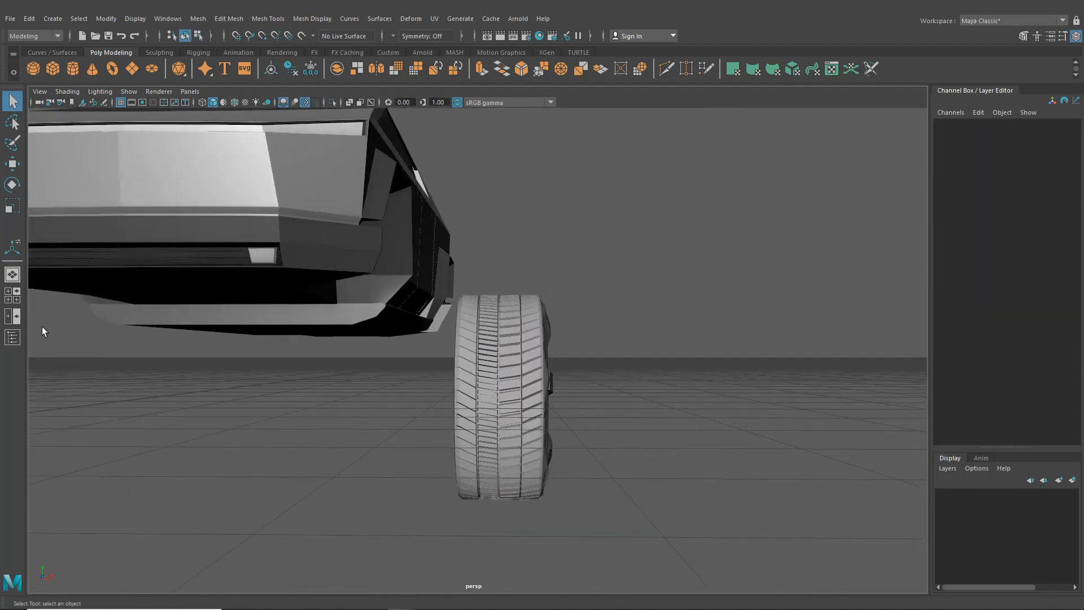
Step: In the front view, select the tire's three middle vertex rows and scale them up slightly to round the tread
left_click(13, 299)
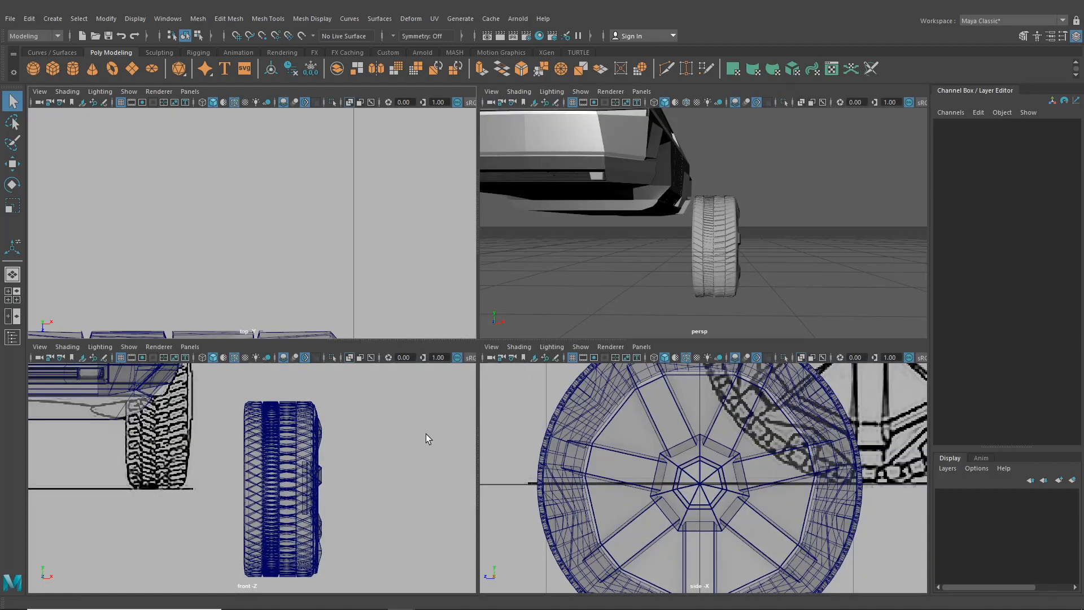
key("space")
left_click(505, 315)
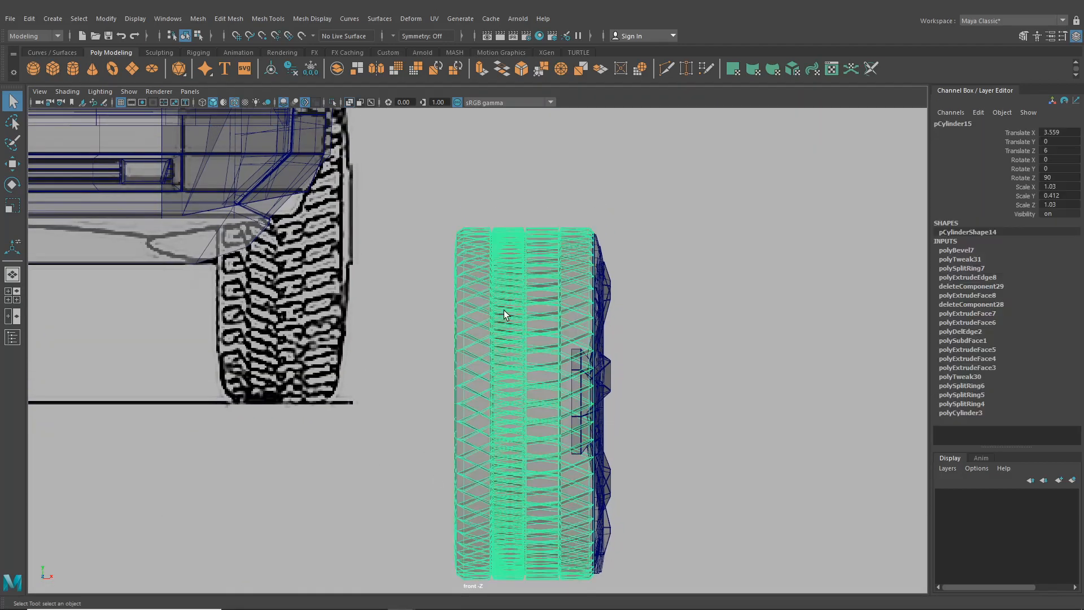
scroll(511, 291, "up", 2)
right_click_drag(520, 247, 467, 251)
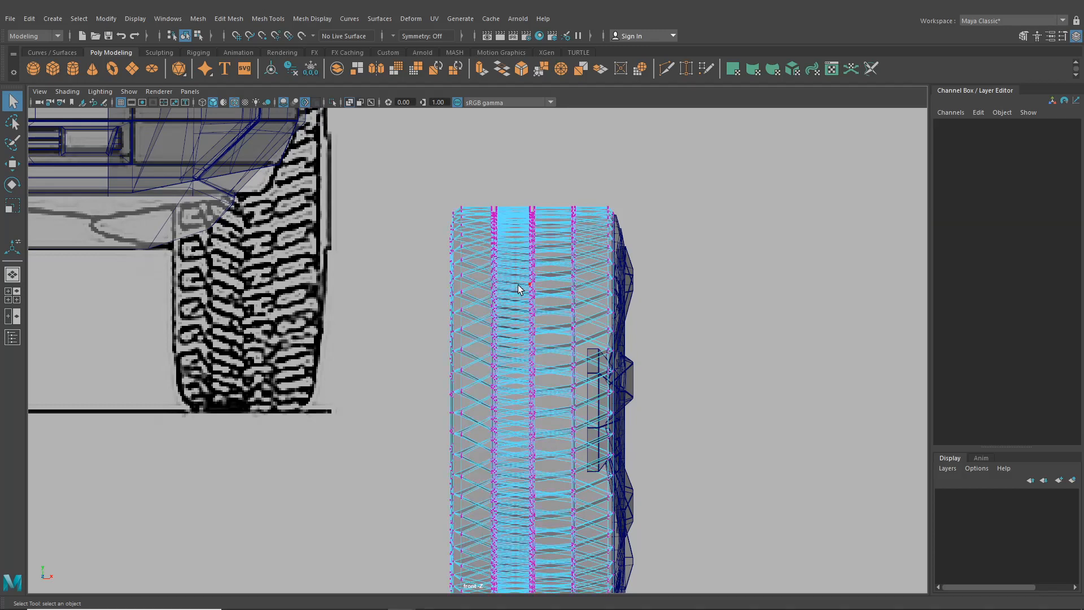
scroll(517, 285, "down", 4)
left_click_drag(485, 256, 533, 461)
left_click(12, 205)
scroll(486, 362, "up", 5)
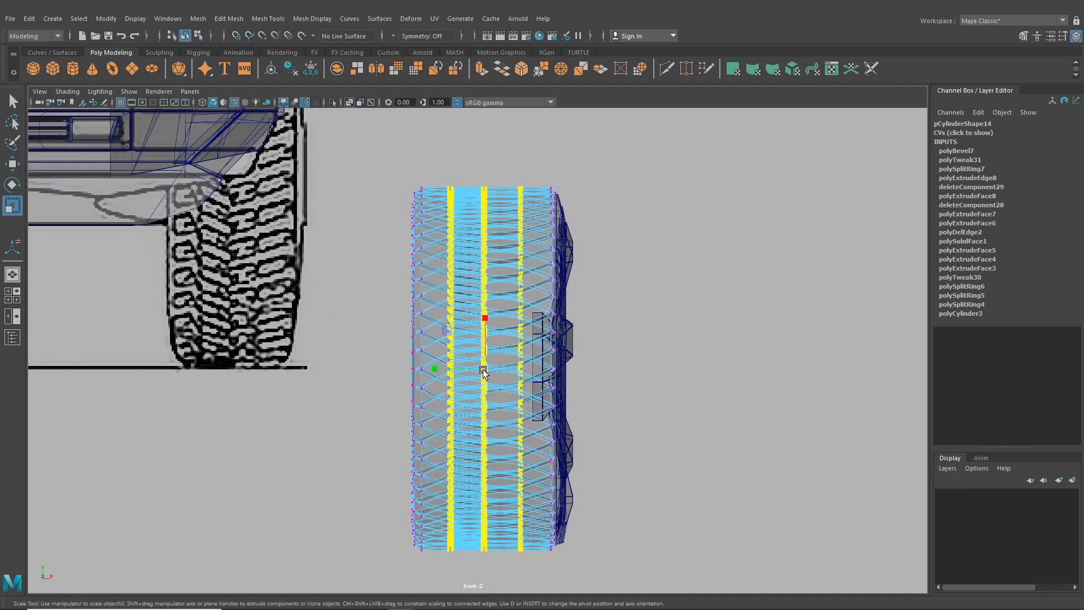
left_click_drag(484, 371, 490, 372)
Step: Select only the central vertex row of the tread, scale it up slightly, and check the profile in perspective
left_click_drag(466, 169, 500, 493)
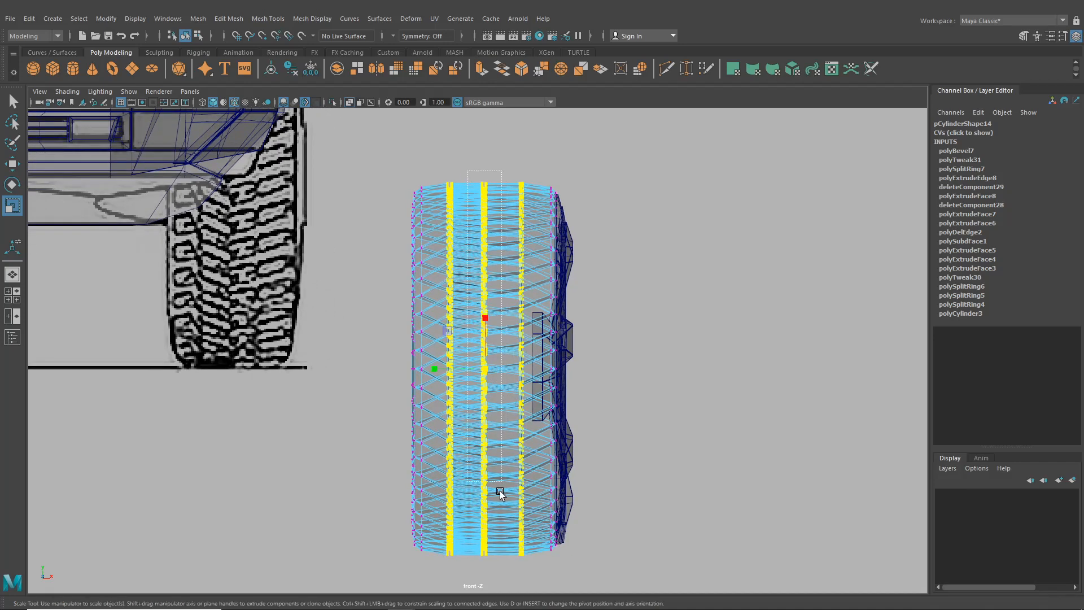
left_click_drag(499, 565, 499, 565)
left_click_drag(484, 368, 486, 368)
left_click(16, 280)
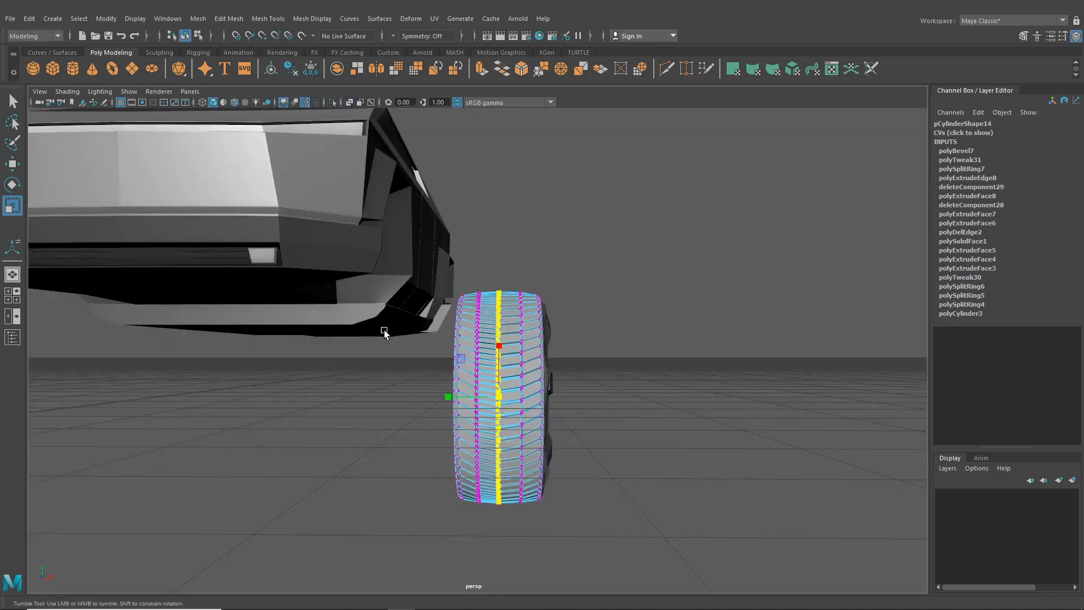
mouse_move(384, 330)
left_mouse_down("alt")
mouse_move(334, 333)
mouse_move(388, 332)
left_mouse_up("alt")
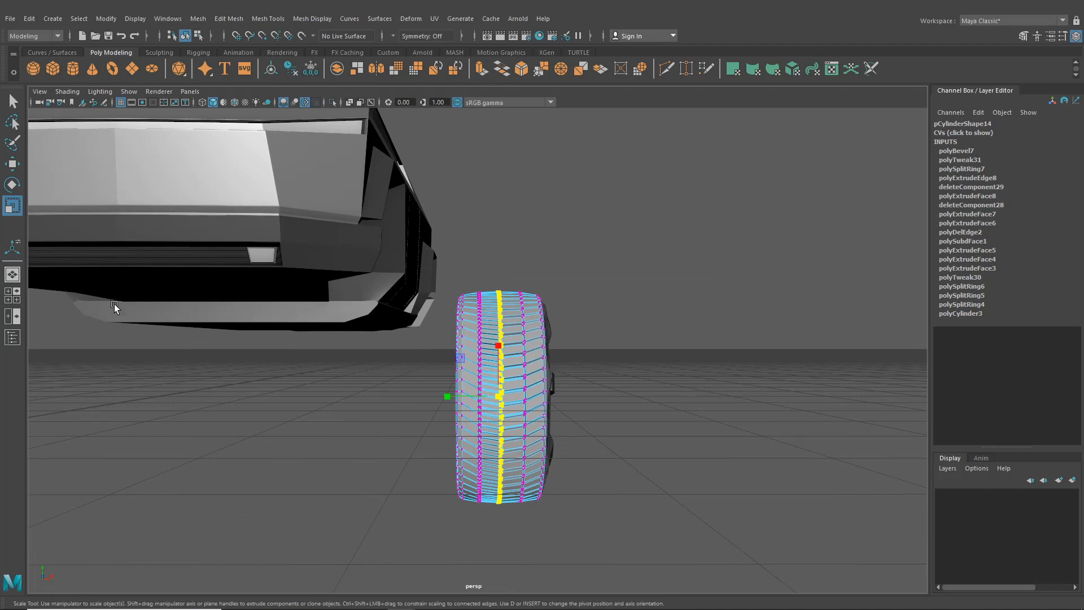
Step: In the front view, enlarge the three middle vertex rows a little more, followed by the central row alone
left_click(17, 300)
key("space")
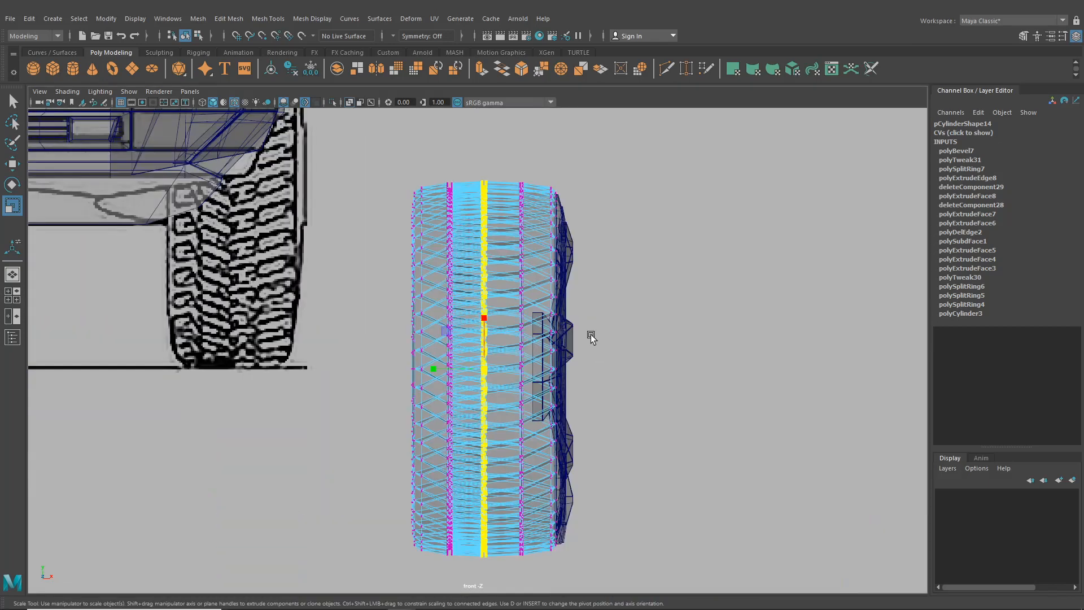
left_click_drag(525, 522, 527, 575)
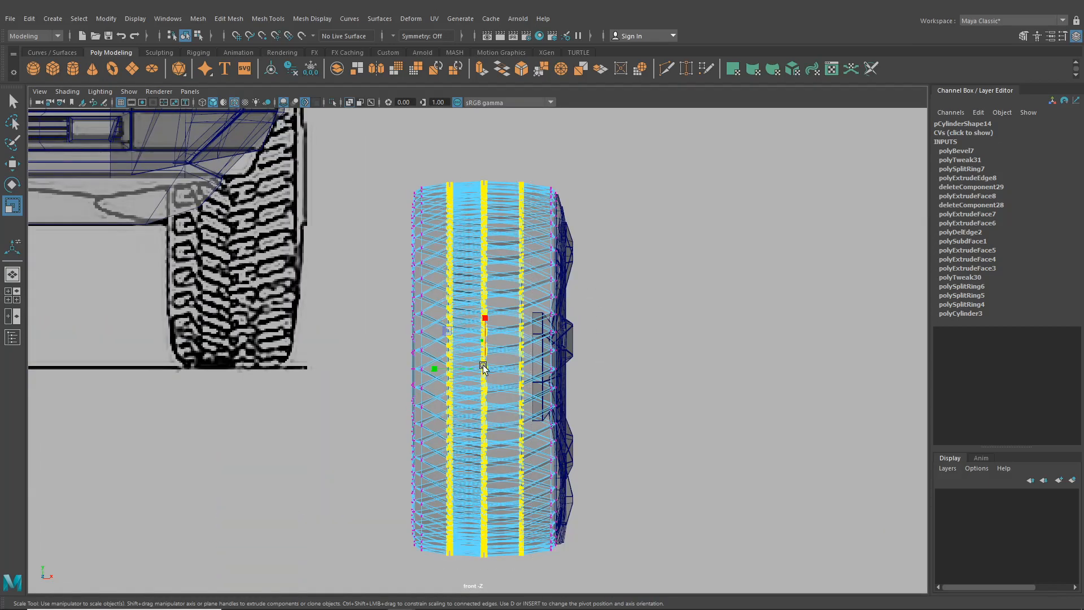
left_click_drag(488, 372, 489, 371)
left_click_drag(468, 160, 496, 567)
left_click_drag(486, 369, 487, 368)
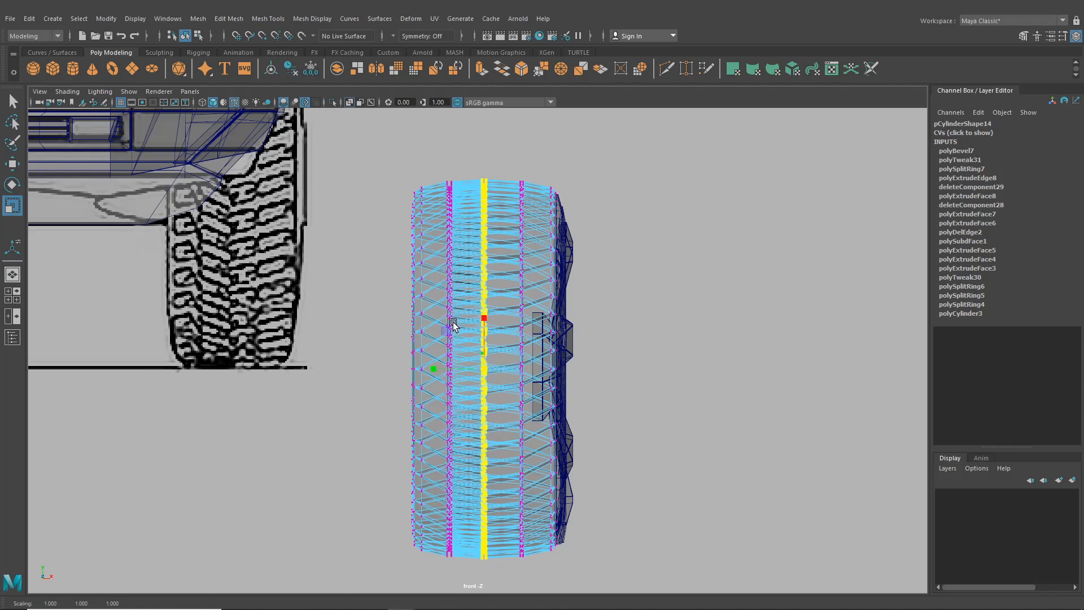
Step: Select the two vertex rows at the tread's outer shoulders and scale them to 0.967 across the tire's width
left_click_drag(417, 175, 456, 356)
left_click_drag(428, 562, 428, 562)
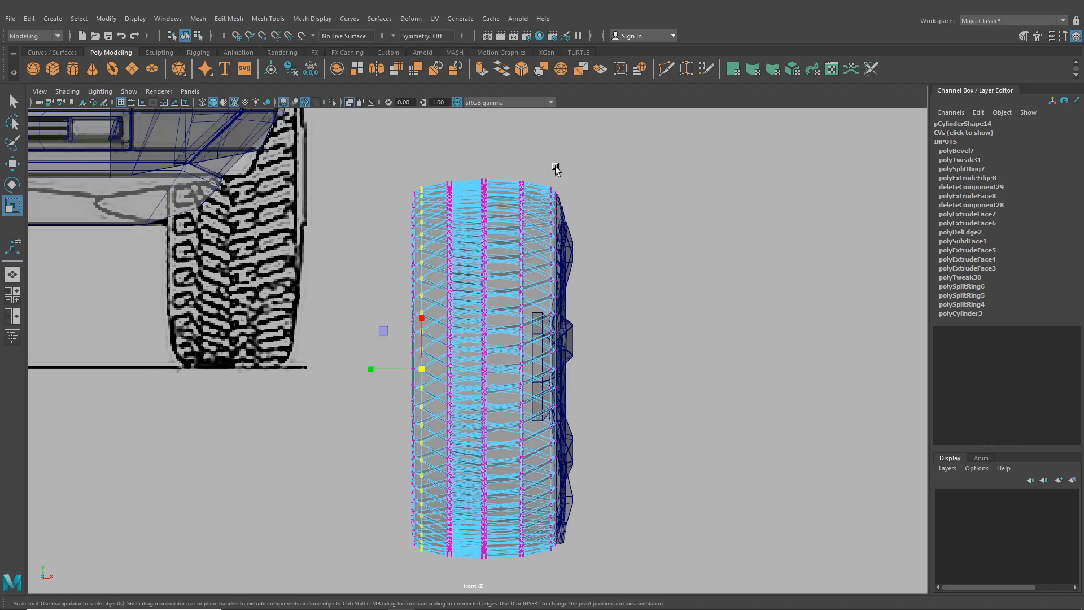
left_click_drag(543, 188, 553, 572)
left_click_drag(490, 366, 486, 369)
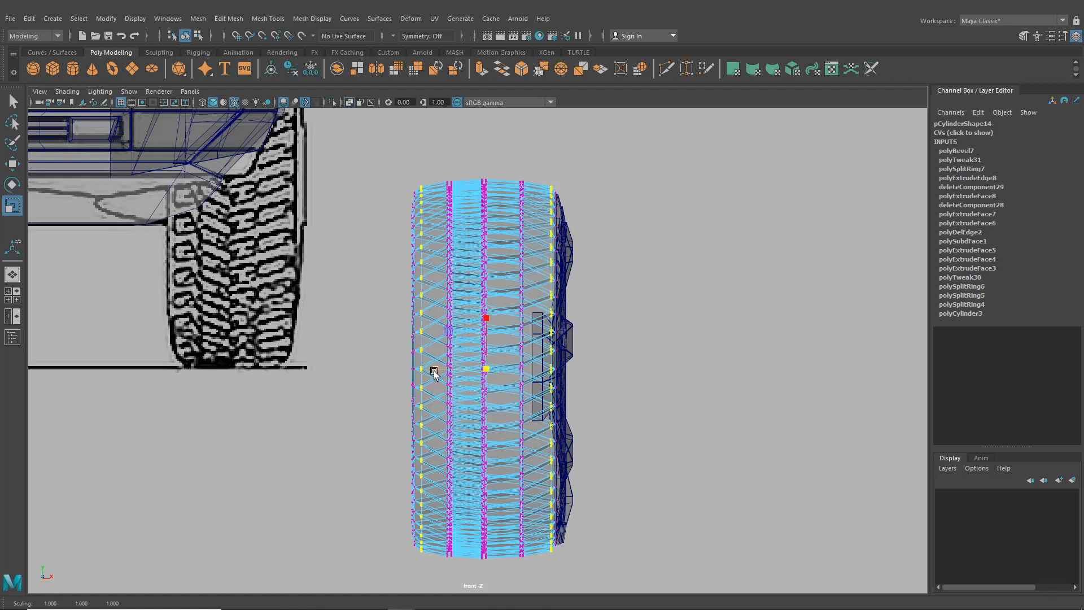
left_click_drag(433, 371, 435, 372)
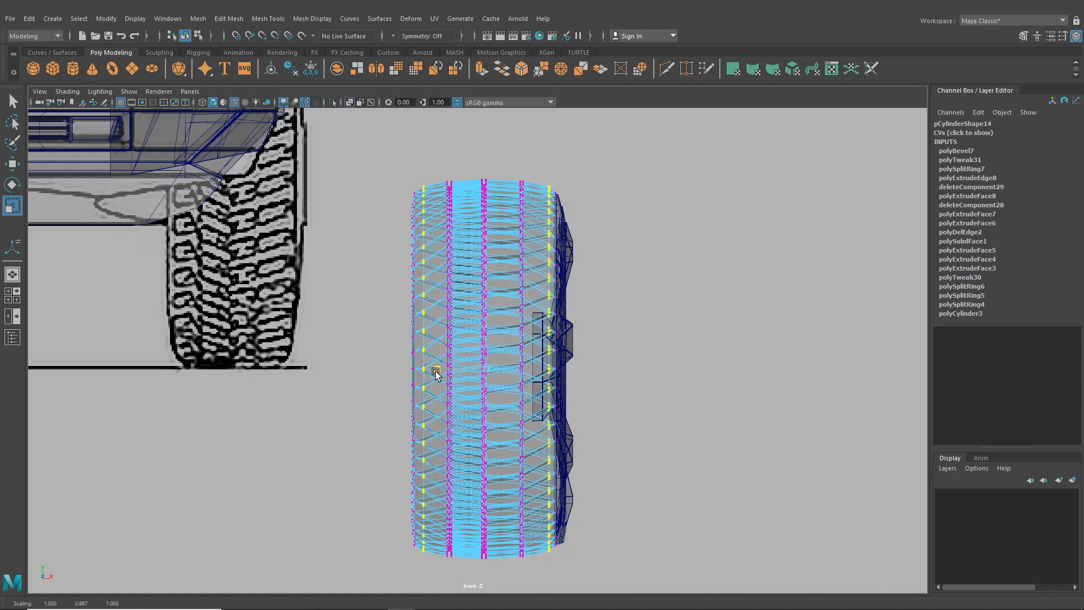
Step: Shift the two shoulder vertex rows slightly along X and scale them across the width by 0.967 again
left_click(14, 174)
scroll(491, 353, "up", 1)
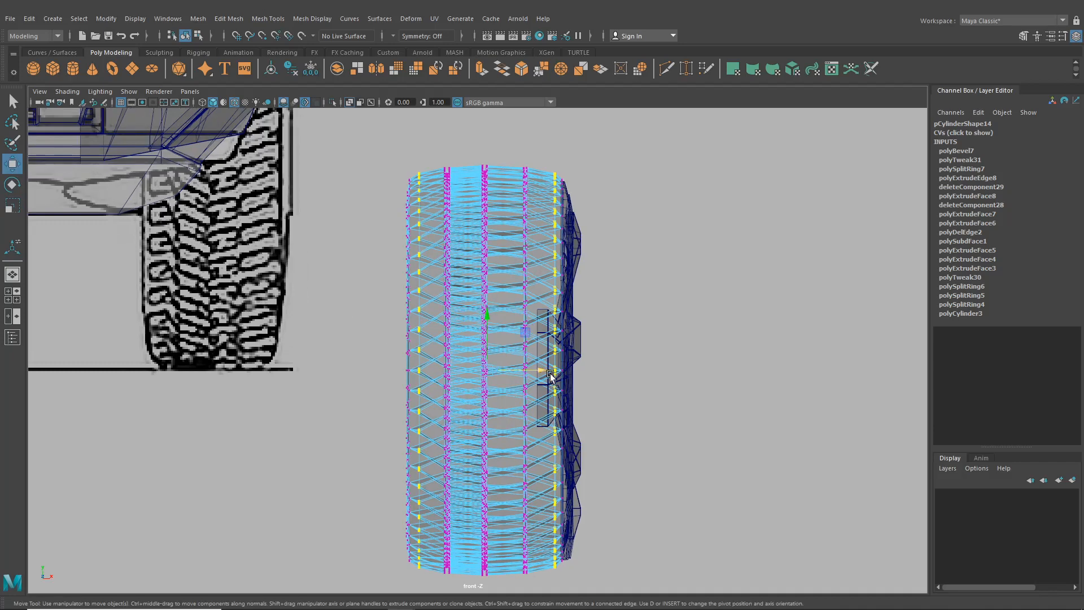
left_click_drag(544, 372, 545, 374)
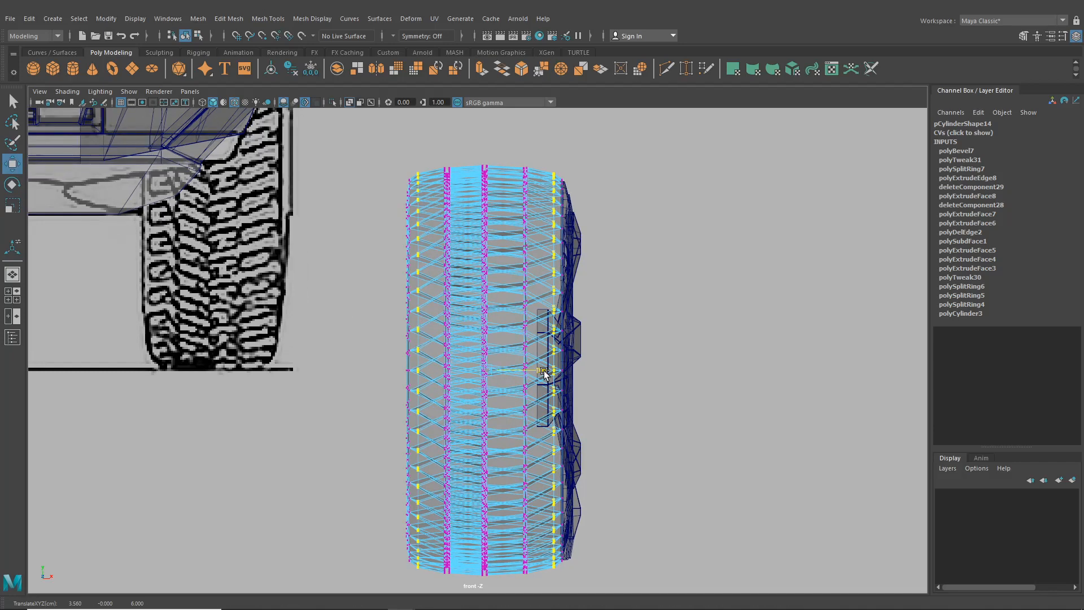
left_click(11, 206)
left_click_drag(435, 370, 437, 374)
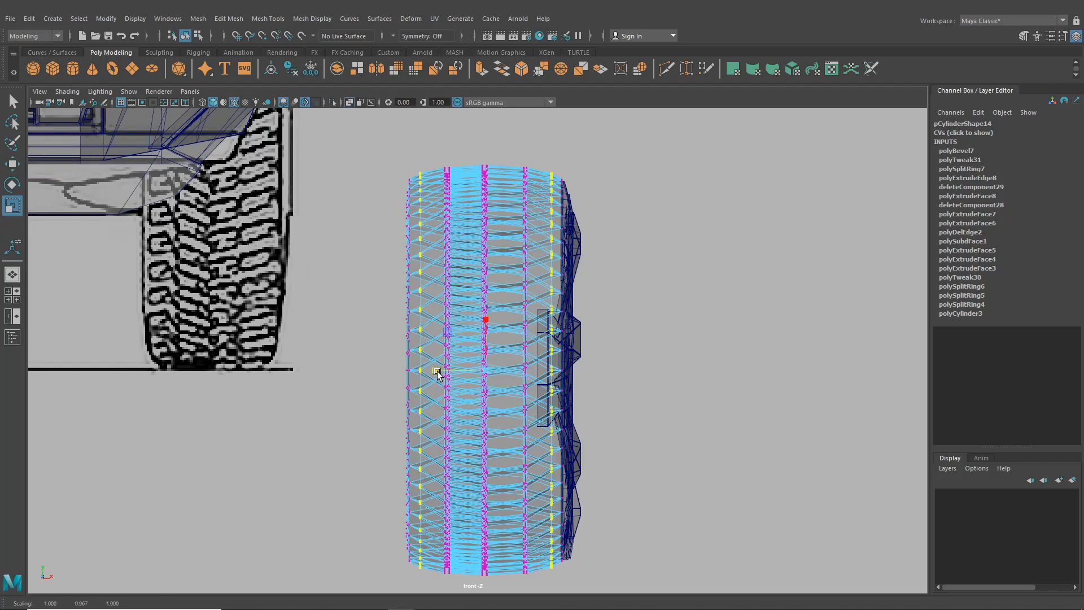
Step: Check the rounded tire in the perspective view and return it to object mode
left_click(12, 168)
scroll(339, 333, "up", 1)
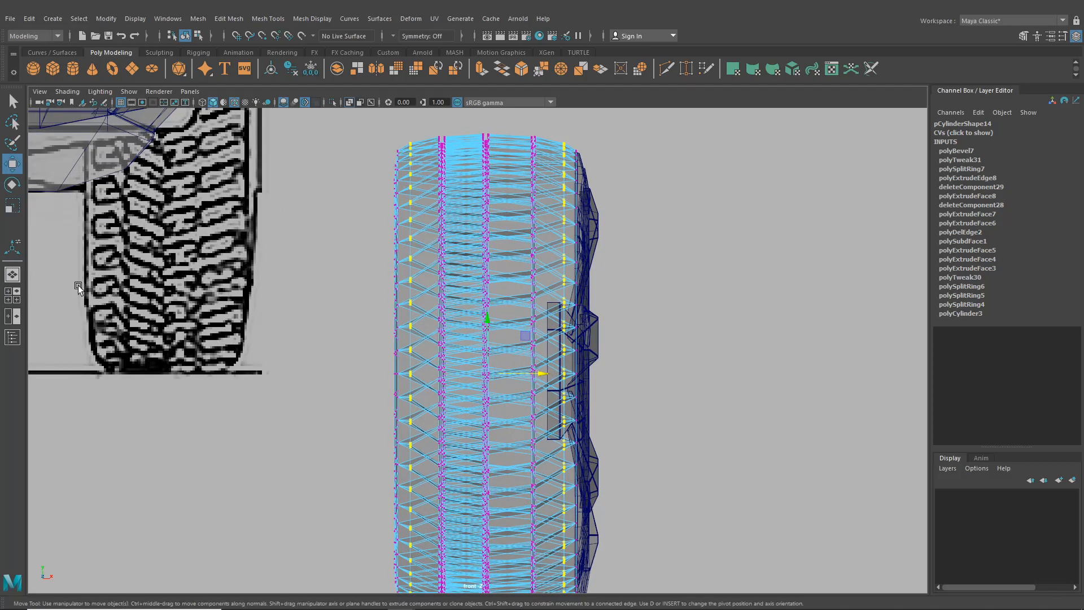
left_click(13, 275)
left_click_drag(424, 338, 341, 340, "alt")
right_click_drag(341, 340, 429, 344, "alt")
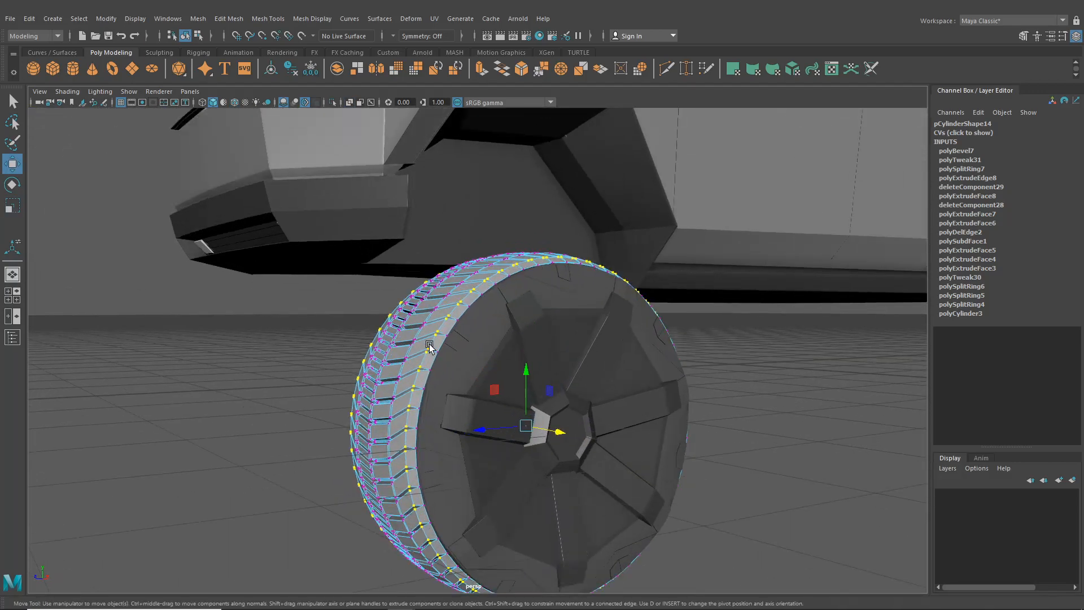
left_click_drag(429, 345, 498, 339, "alt")
left_click(186, 36)
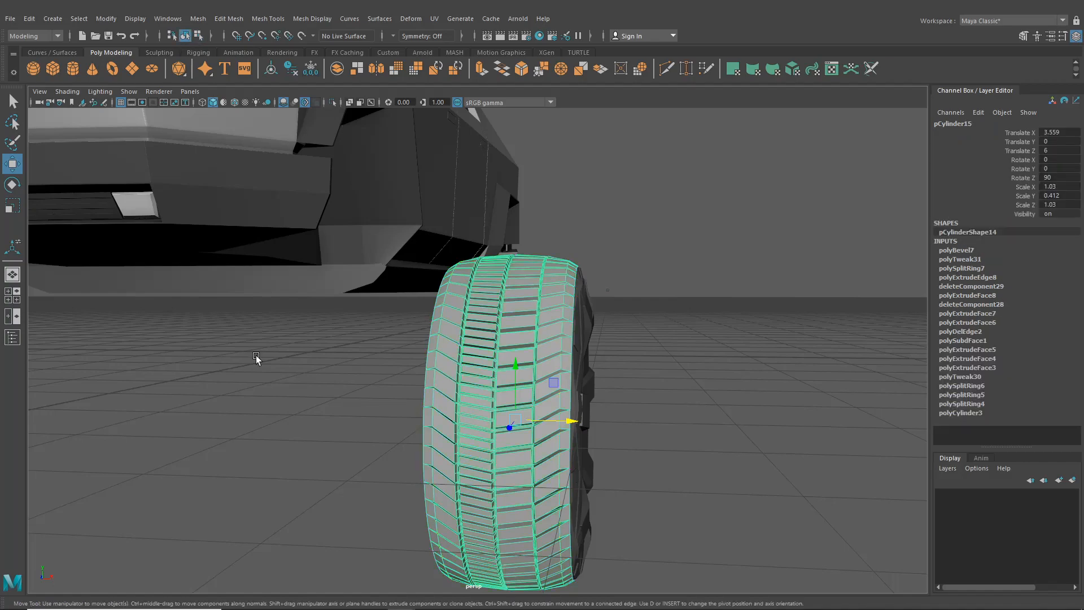
Step: Deselect the tire and assign the dark lambert material from the Hypershade to it
left_click(256, 358)
scroll(492, 399, "down", 2)
left_click_drag(493, 400, 367, 435, "alt")
scroll(451, 418, "down", 4)
left_click_drag(451, 421, 419, 305, "alt")
scroll(418, 305, "up", 3)
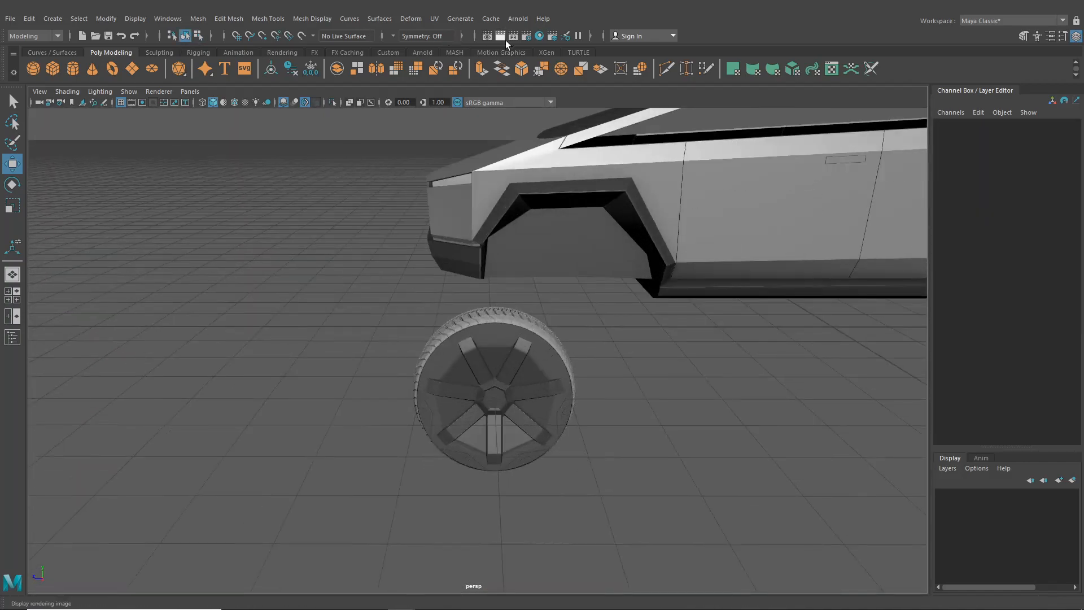
left_click(537, 36)
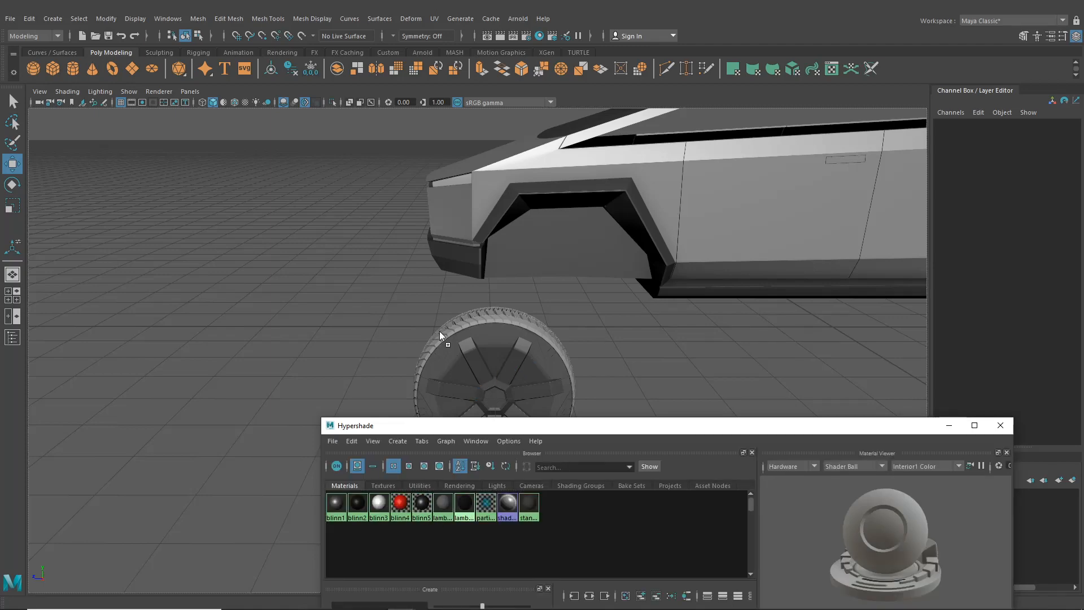
scroll(441, 350, "up", 2)
left_click_drag(444, 367, 489, 331, "alt")
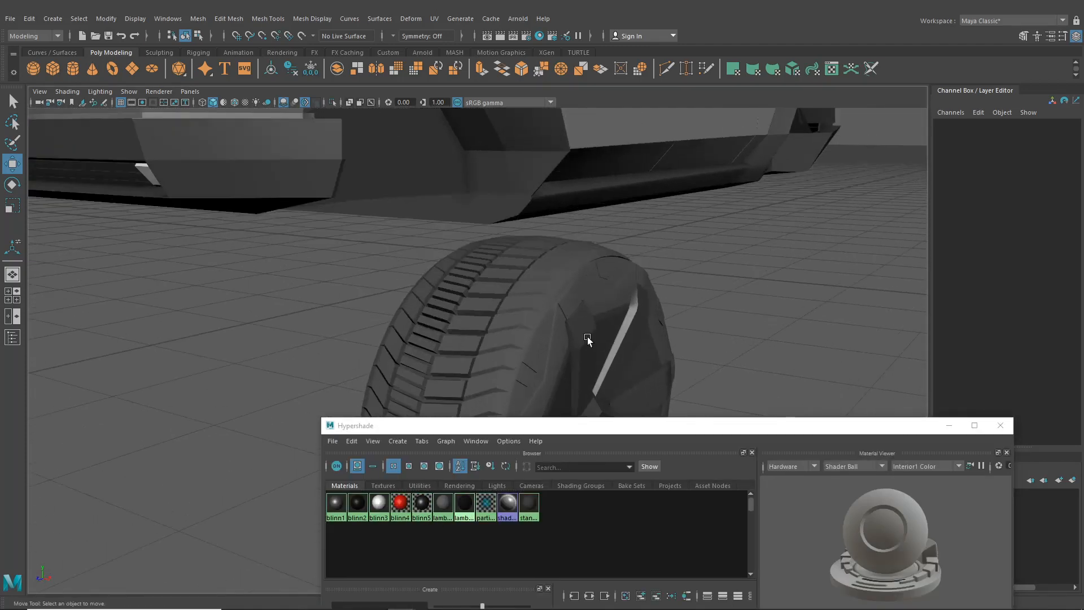
left_click(1005, 433)
Step: In the front view, select all tread edges of the tire except the outermost edge loops on both sides
scroll(494, 333, "up", 3)
right_click_drag(493, 333, 488, 260)
scroll(485, 326, "down", 4)
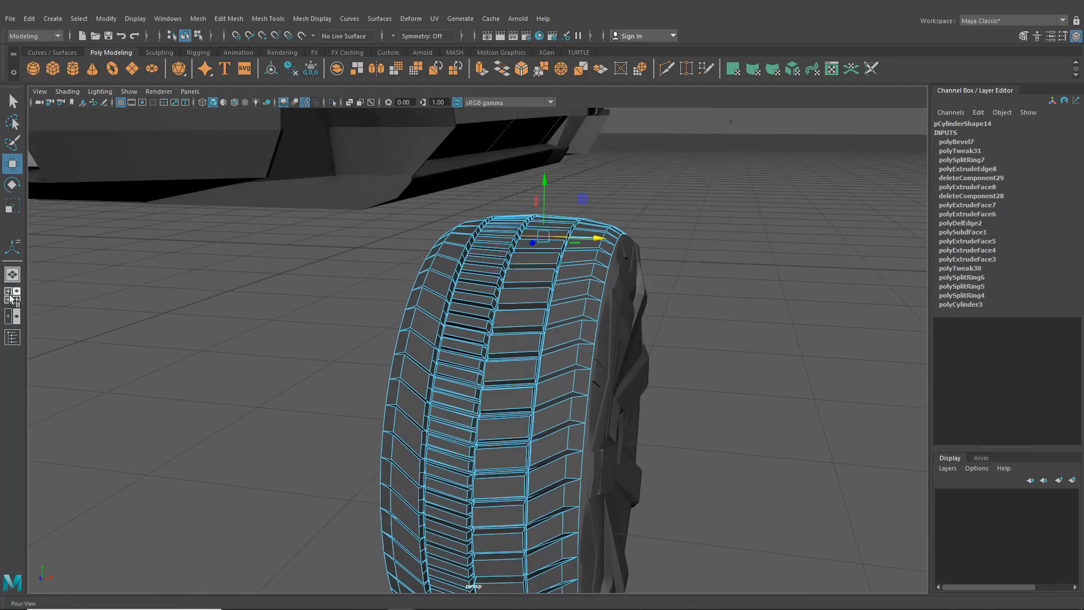
left_click(9, 297)
key("space")
scroll(433, 408, "down", 3)
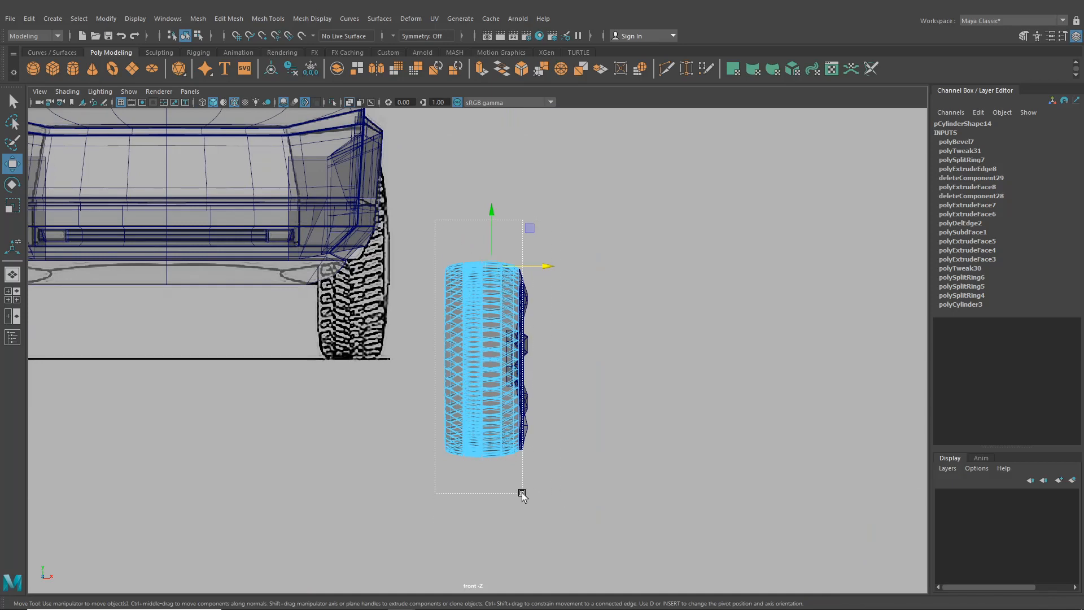
key("f")
left_click_drag(522, 495, 527, 523)
left_click(12, 275)
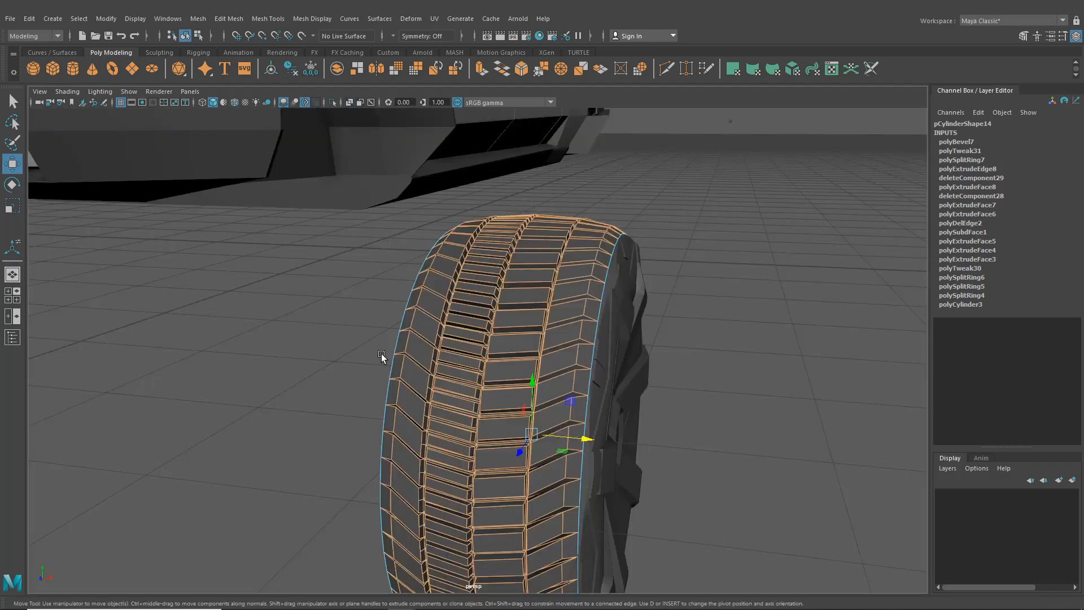
Step: Bevel the selected tread edges with a fraction of 0.7 and 2 segments
left_click_drag(382, 358, 472, 378, "alt")
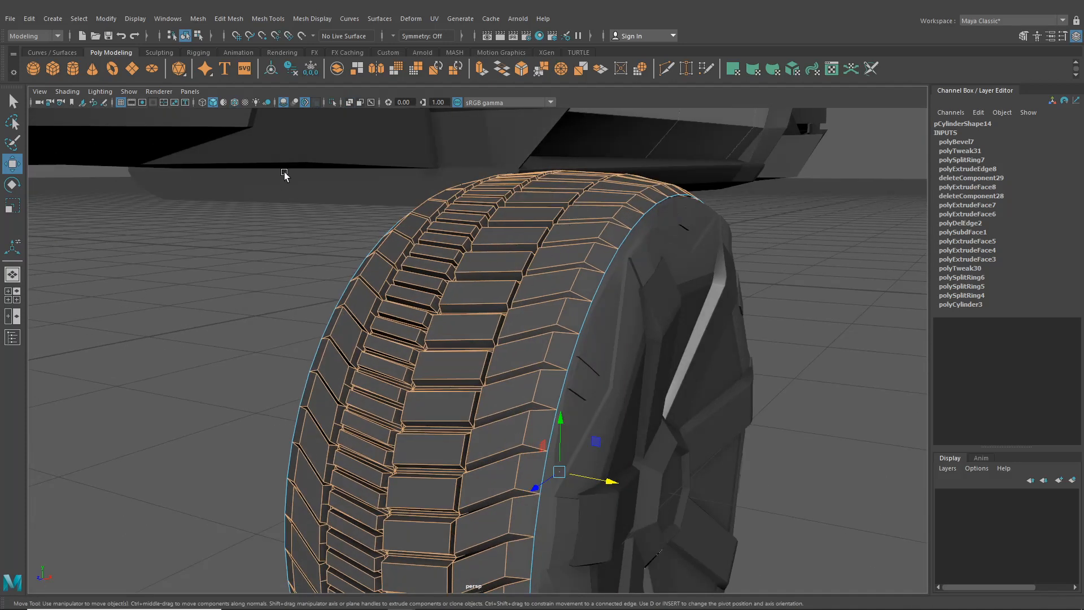
left_click(228, 19)
left_click(243, 50)
scroll(398, 203, "up", 3)
right_click_drag(398, 203, 452, 306, "alt")
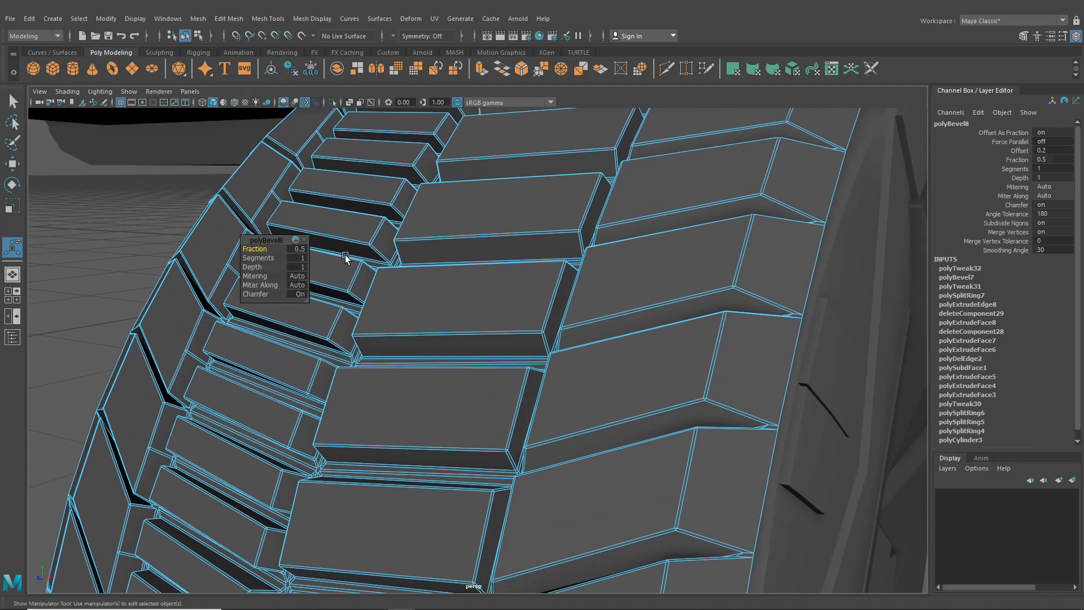
right_click_drag(346, 259, 366, 292, "alt")
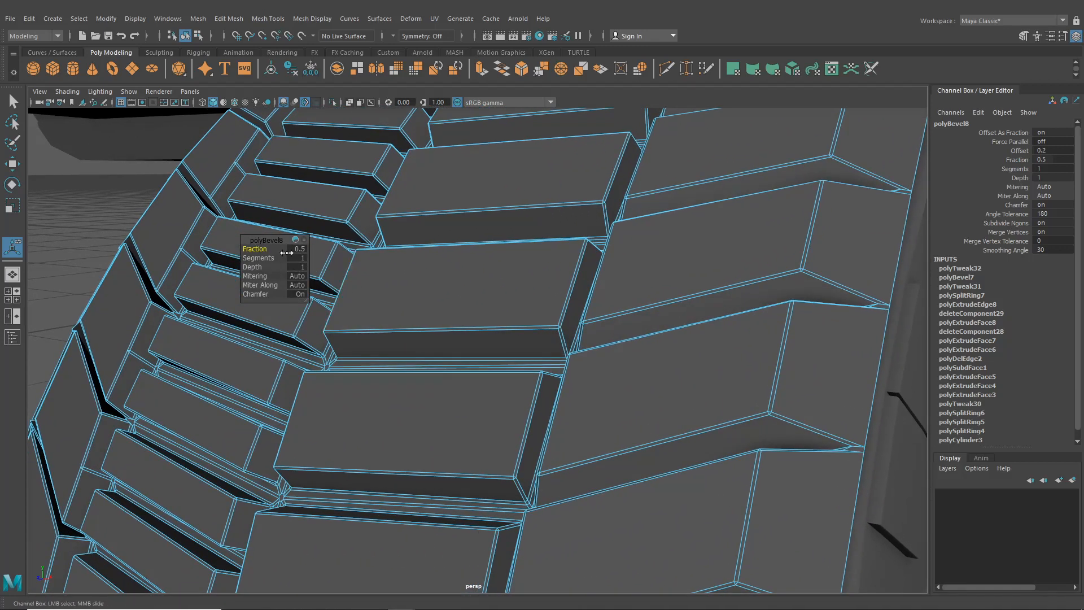
left_click_drag(287, 253, 295, 255)
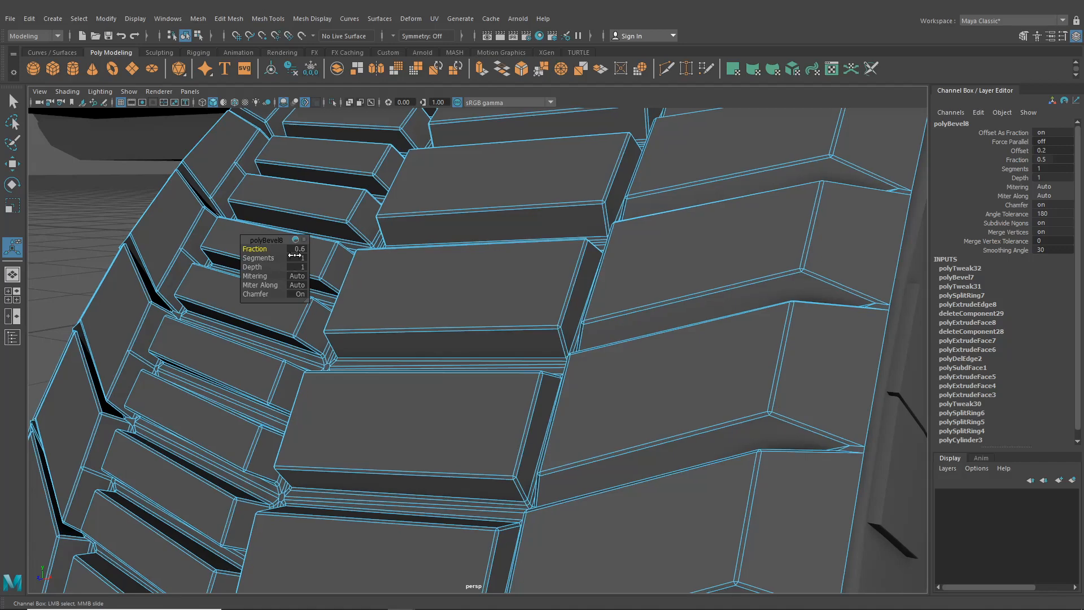
left_click_drag(295, 260, 297, 264)
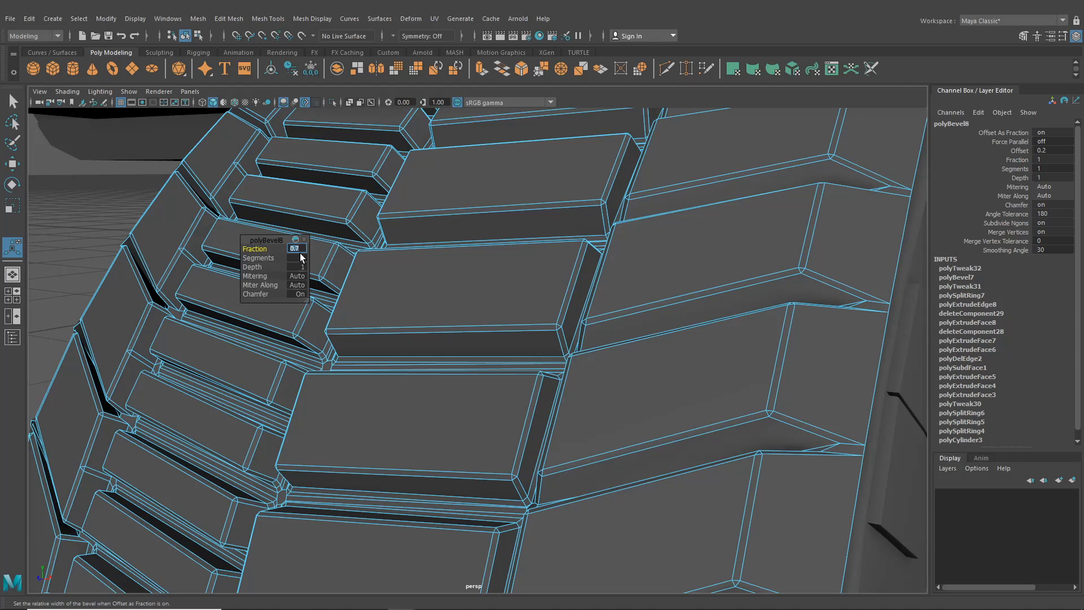
key("Return")
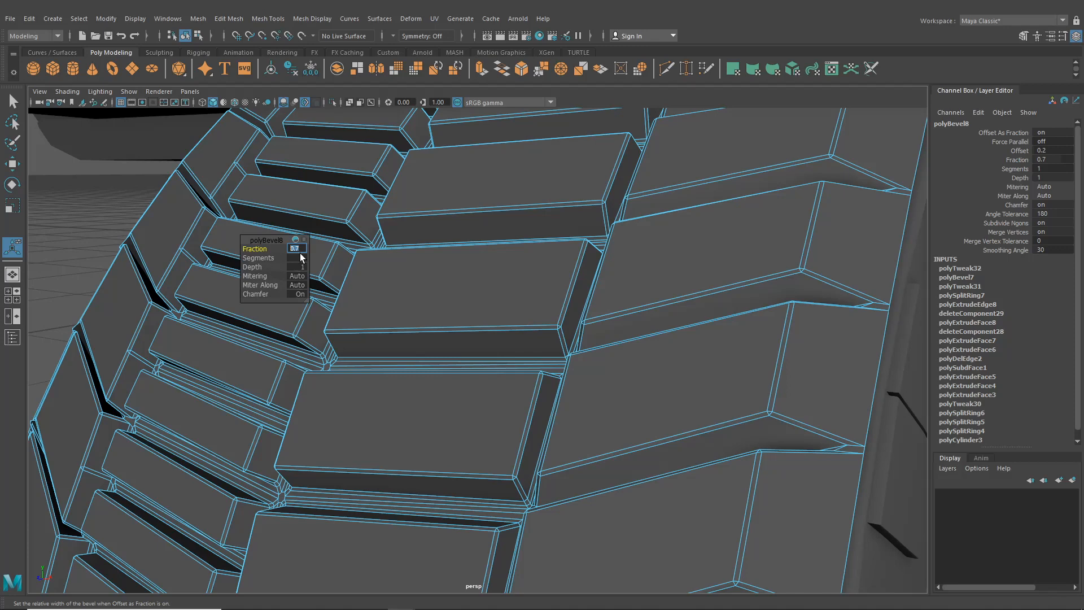
key("Tab")
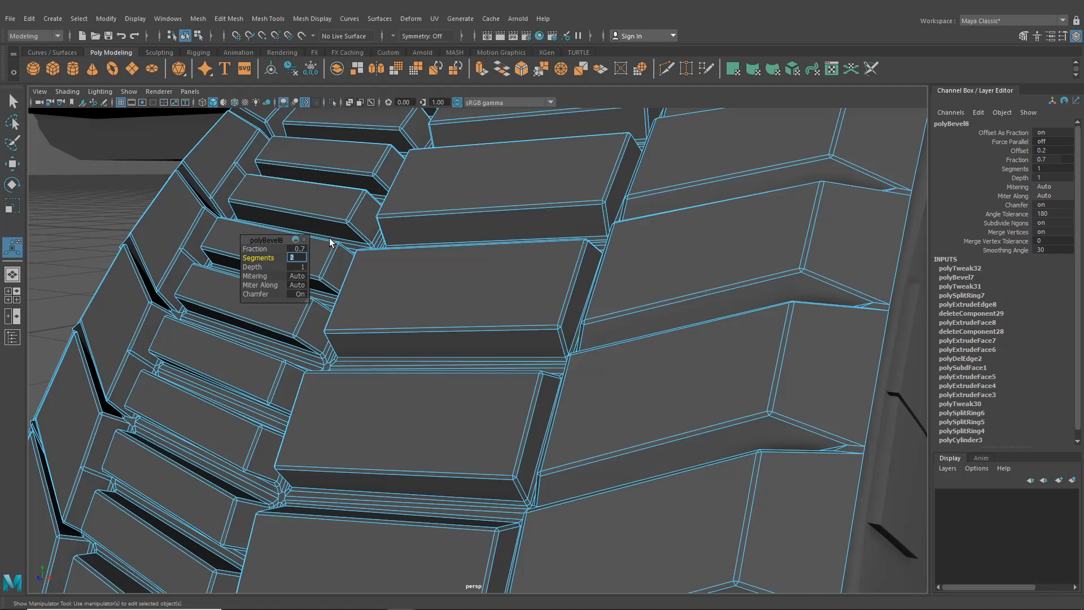
key("Return")
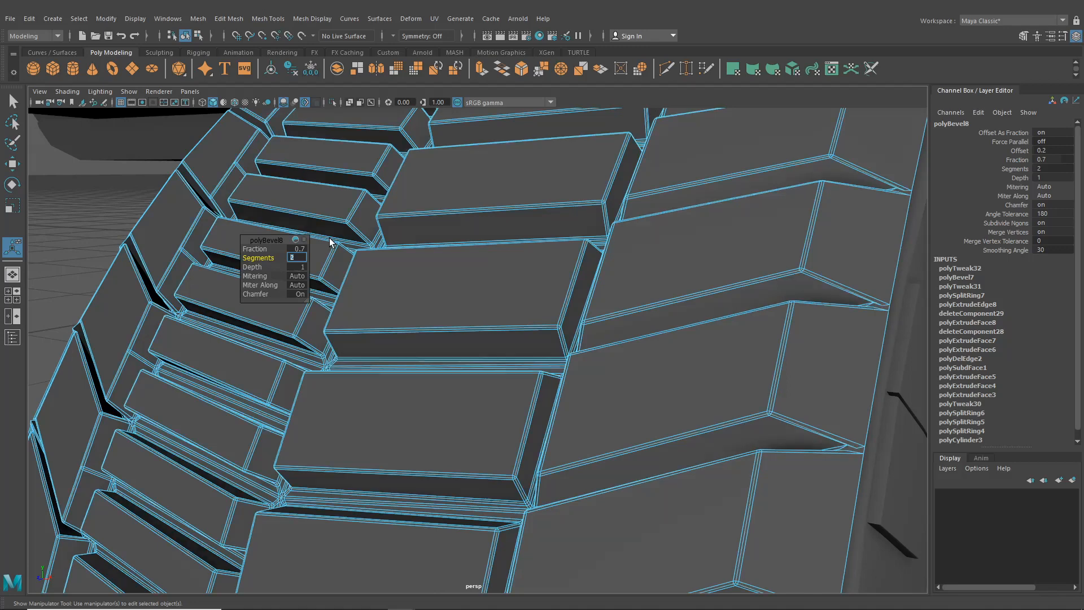
Step: Return to object mode and inspect the beveled tread from a distance and up close
left_click(187, 38)
left_click(116, 179)
left_click_drag(311, 231, 557, 302, "alt")
scroll(682, 322, "down", 5)
scroll(582, 311, "down", 4)
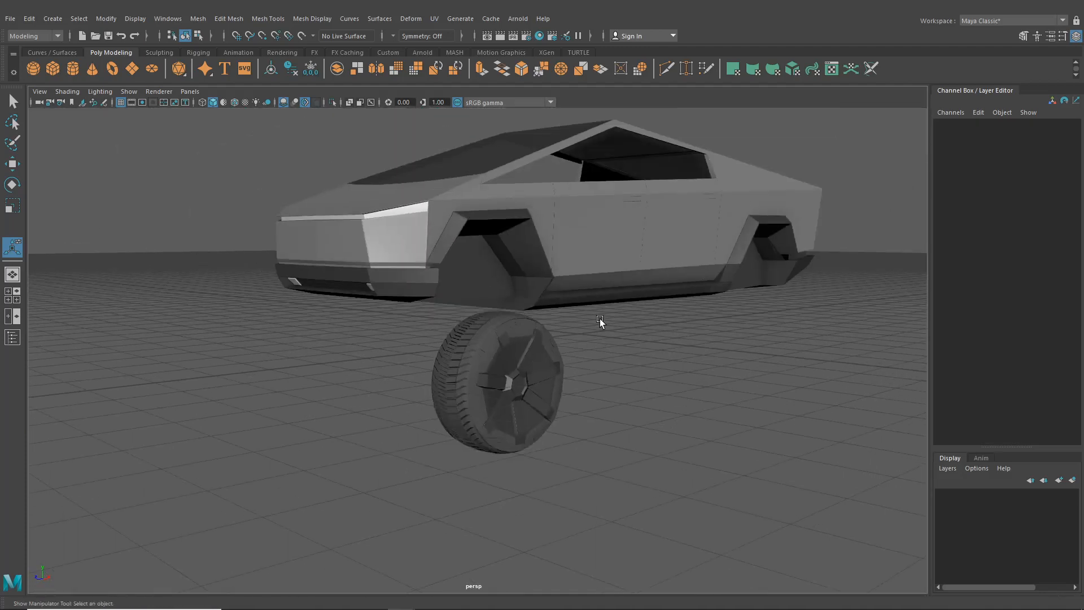
scroll(604, 318, "up", 7)
left_click_drag(625, 341, 649, 367, "alt")
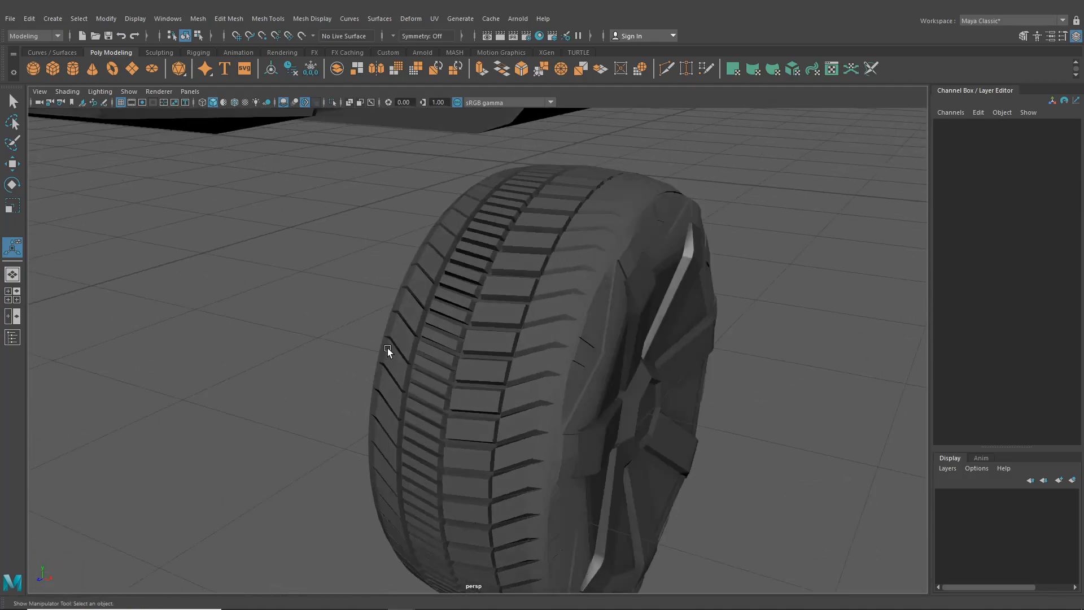
Step: In the side view, select all wheel parts and move them onto the front wheel of the reference drawing
left_click(12, 295)
key("space")
scroll(533, 438, "down", 5)
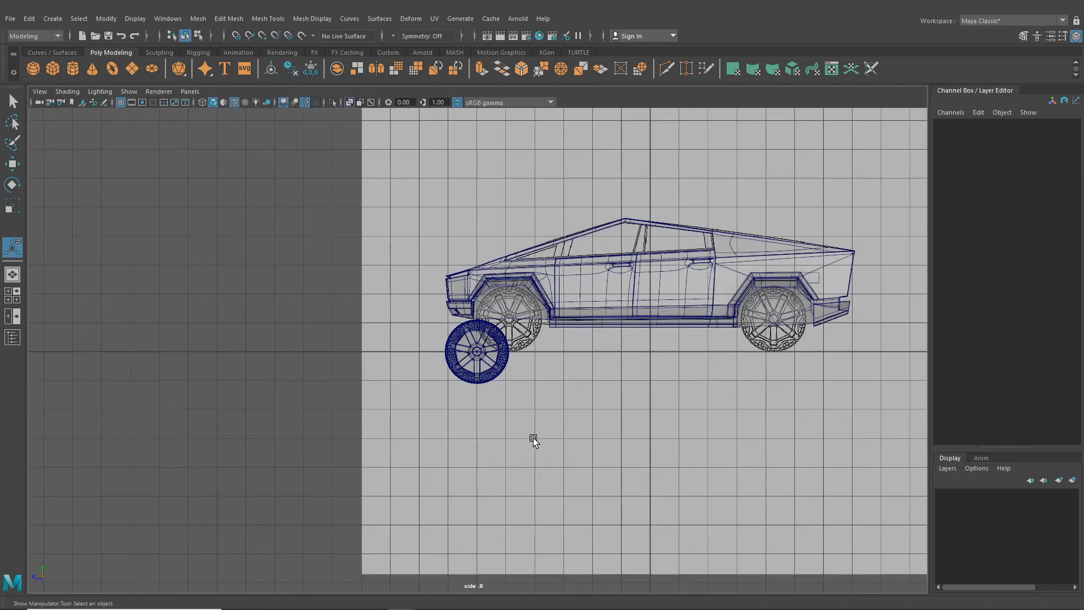
left_click_drag(442, 344, 519, 307)
left_click(17, 168)
scroll(478, 351, "up", 3)
scroll(545, 316, "up", 3)
scroll(530, 319, "up", 5)
Step: Combine the selected wheel parts into a single mesh and check it beside the truck in the perspective view
left_click(219, 21)
mouse_move(201, 22)
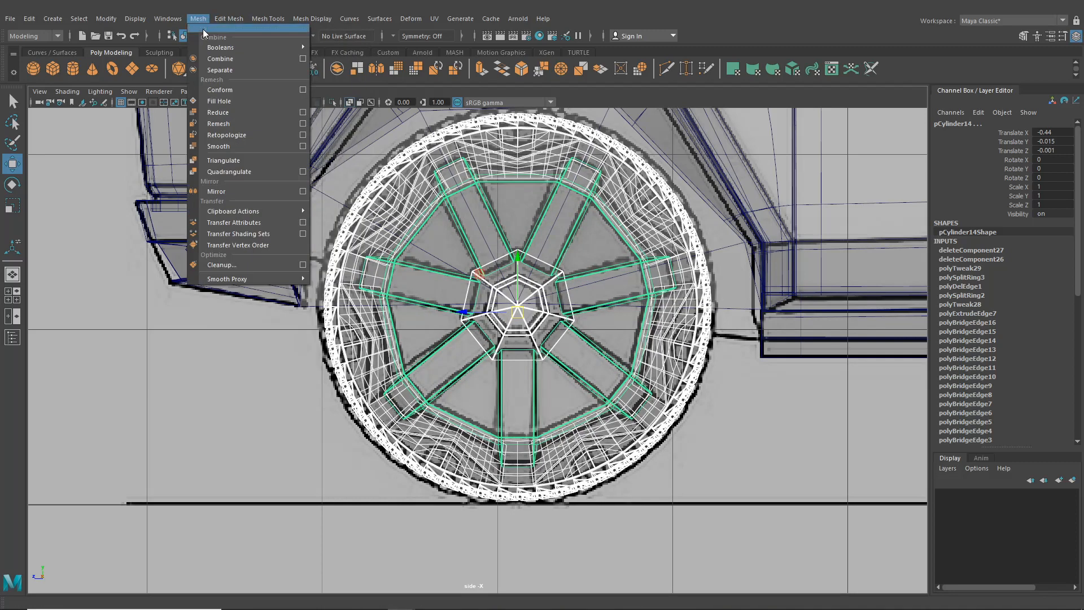
left_click(219, 59)
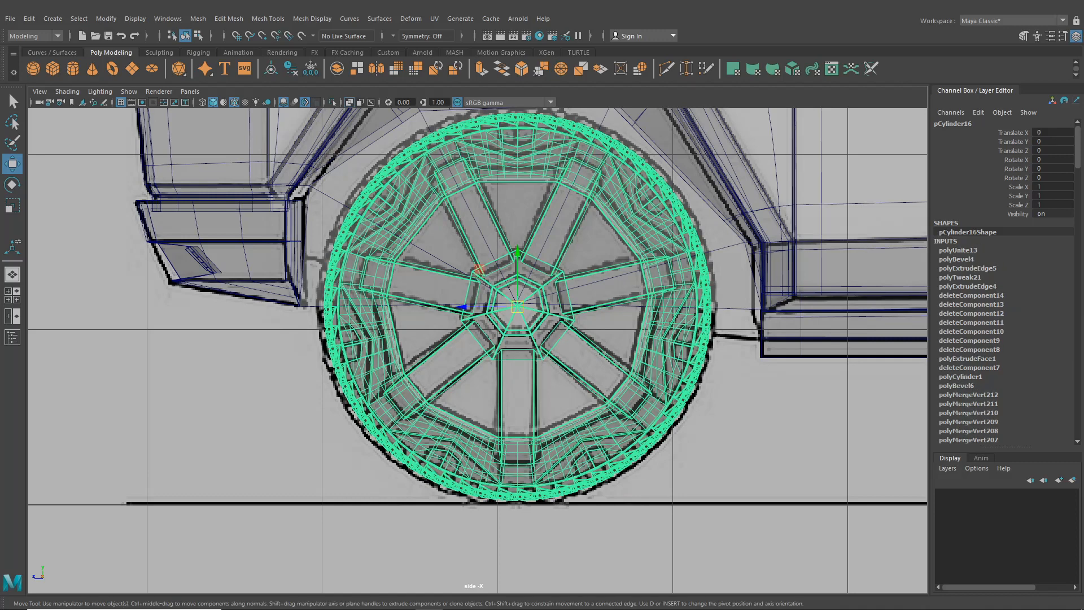
left_click(12, 280)
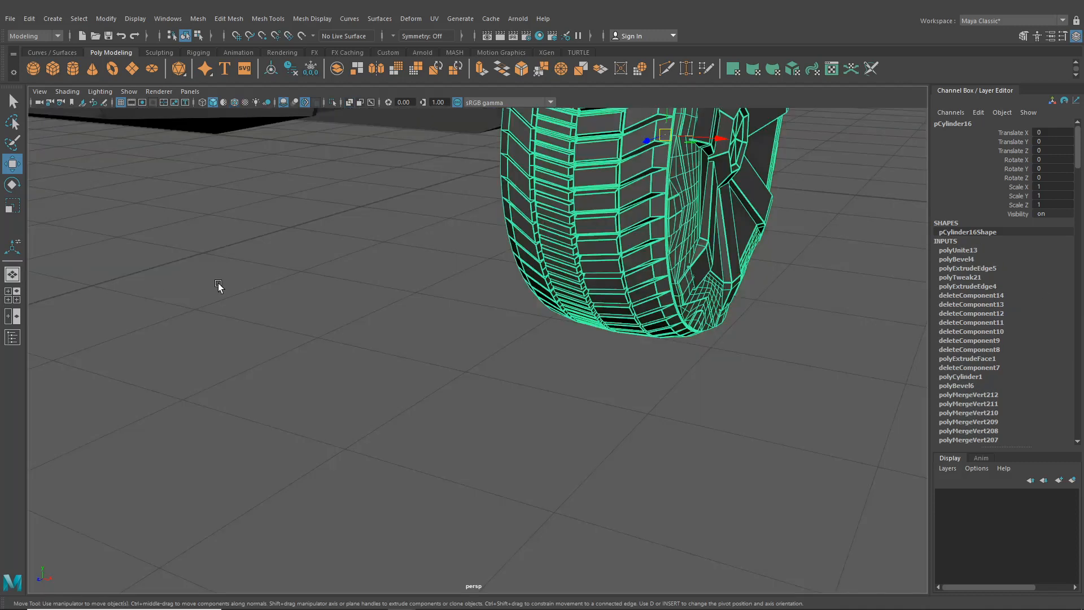
left_click(467, 356)
scroll(484, 366, "down", 5)
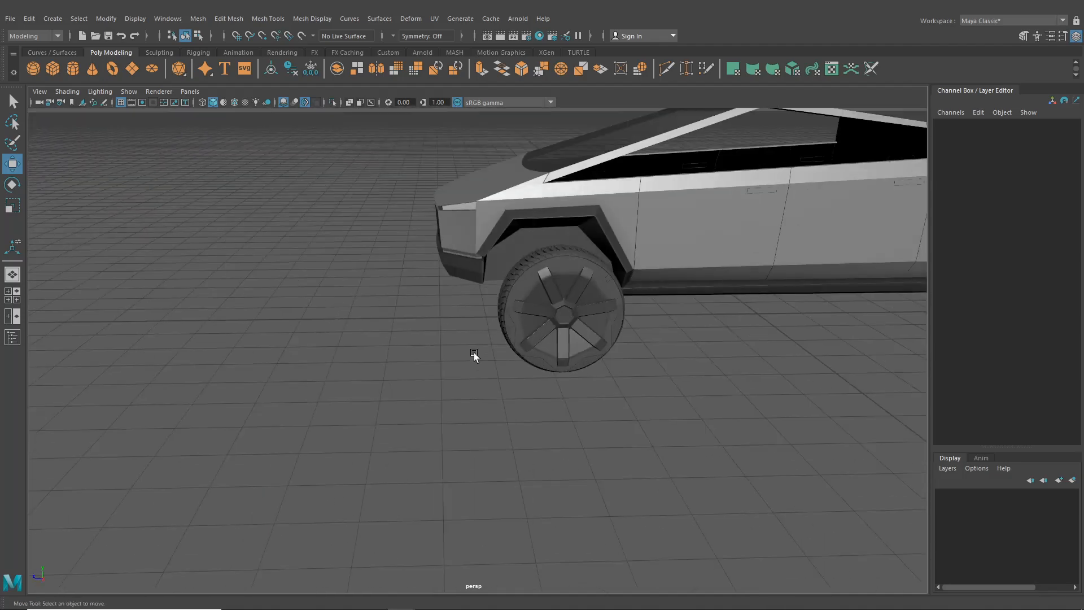
left_click_drag(473, 352, 516, 339, "alt")
Step: Scale the combined wheel uniformly to 1.039 and raise it to Translate Y 0.019 to match the side reference
left_click(520, 328)
left_click(13, 294)
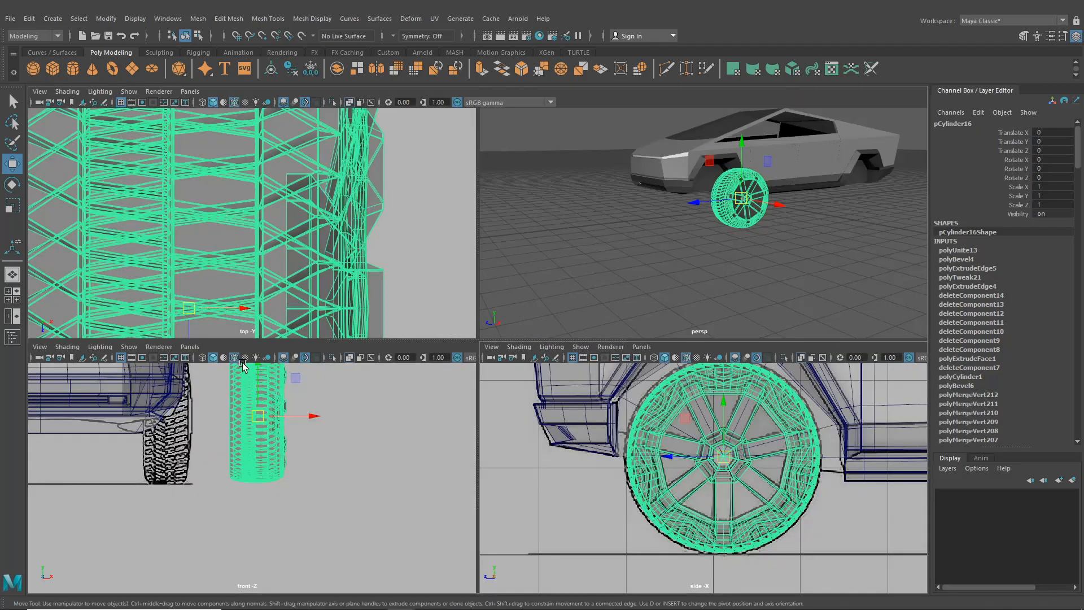
key("space")
left_click(13, 205)
left_click_drag(528, 311, 528, 311)
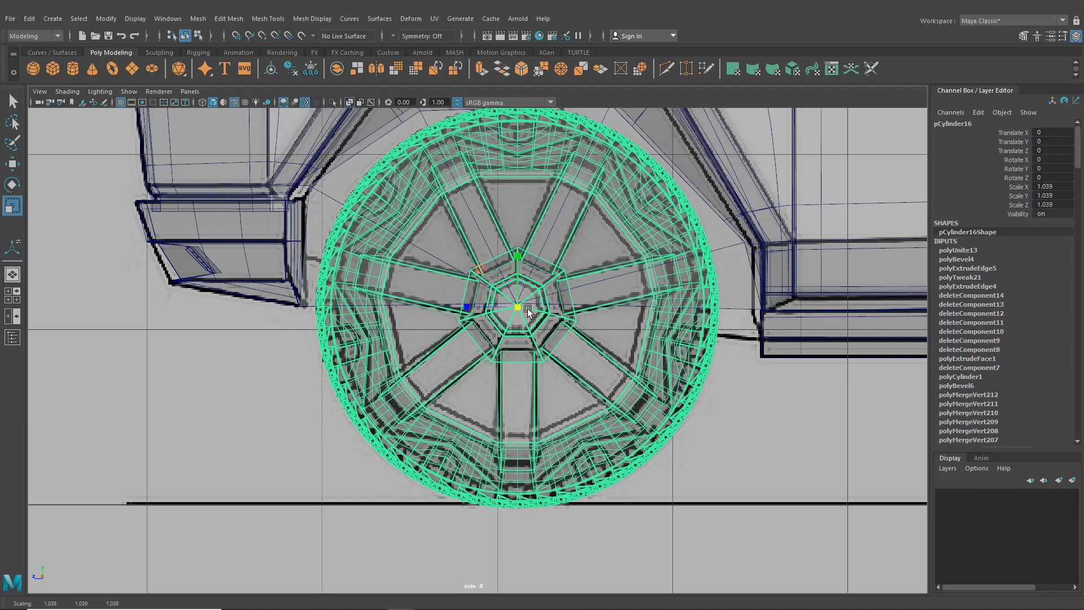
left_click(16, 166)
left_click_drag(515, 256, 518, 247)
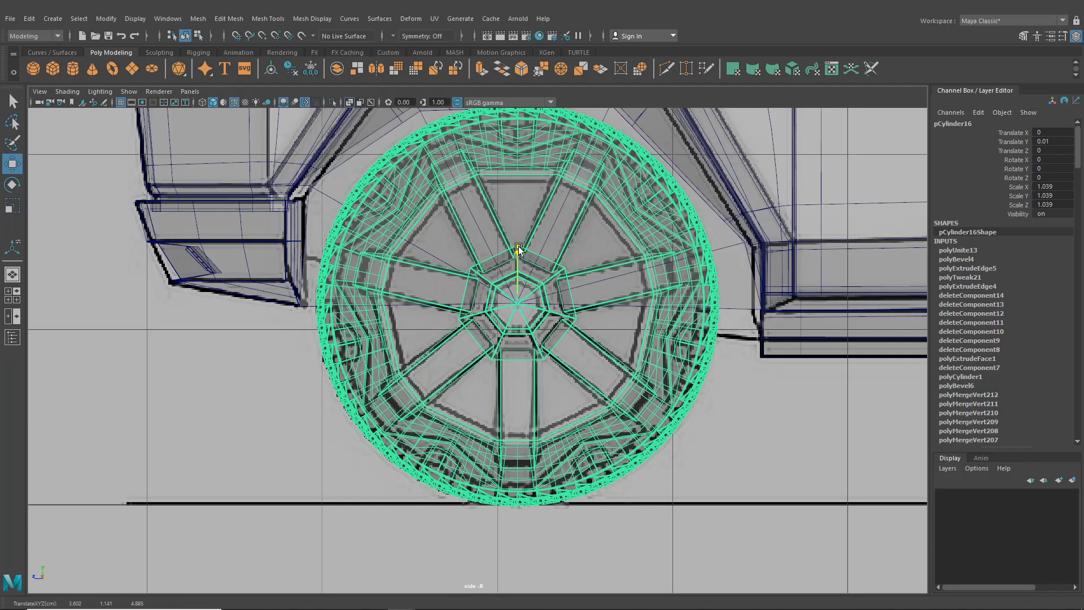
Step: In the front view, move the wheel along X to -1.505 so it sits under the fender on the reference wheel
left_click(12, 274)
left_click_drag(425, 356, 446, 357, "alt")
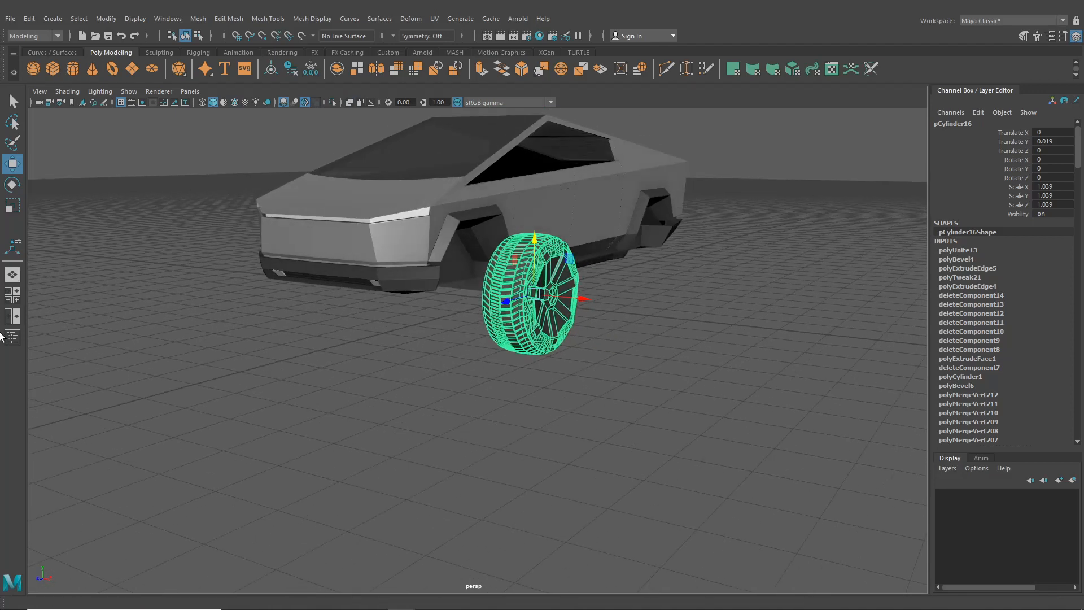
left_click(12, 297)
key("space")
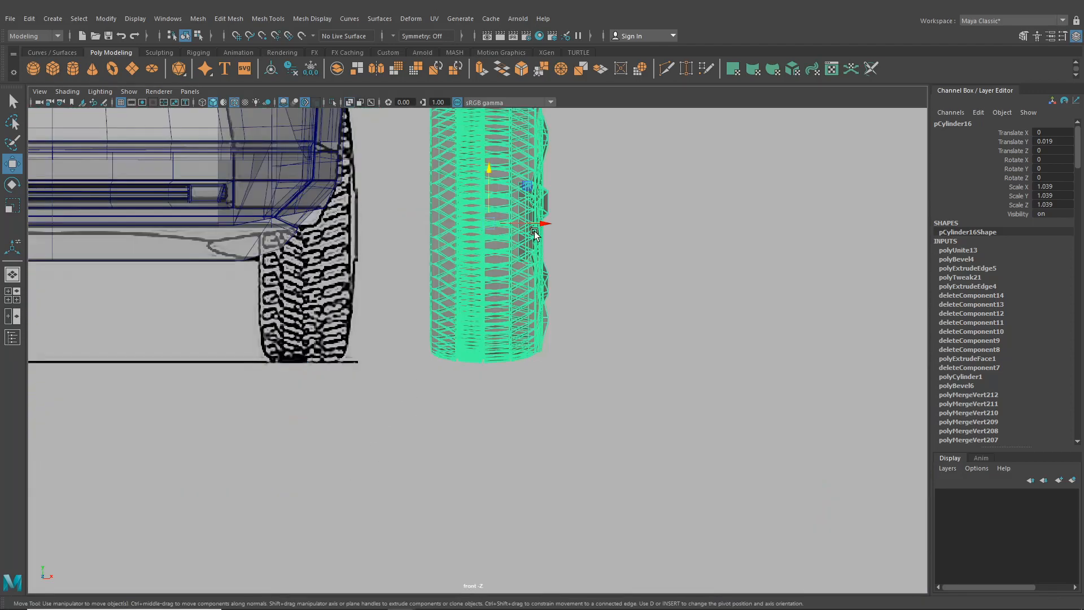
left_click_drag(535, 233, 362, 228)
middle_click_drag(362, 228, 415, 311, "alt")
left_click_drag(388, 297, 388, 297)
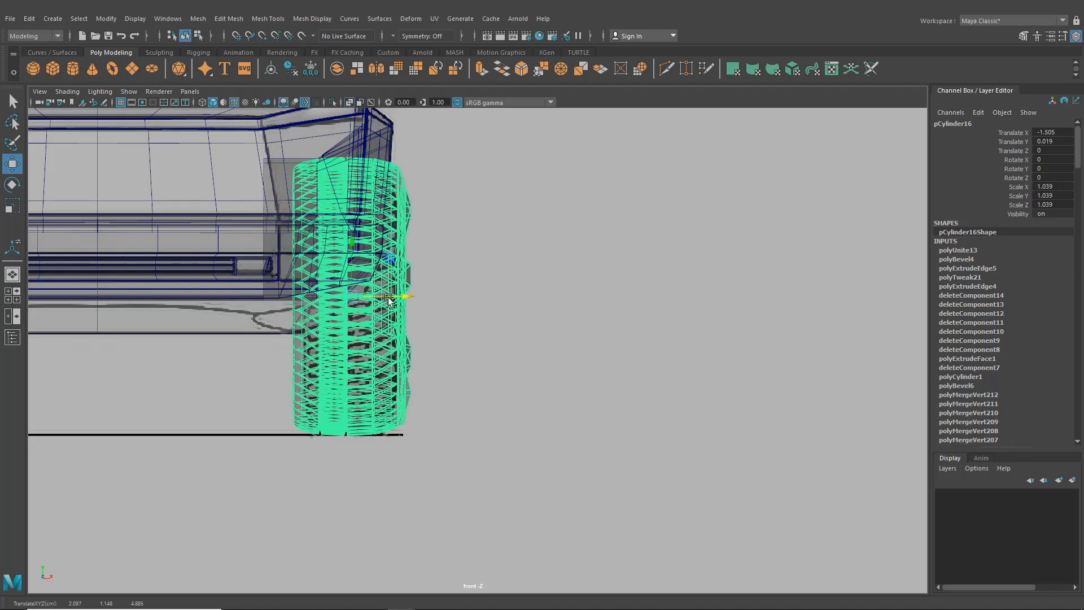
Step: Narrow the wheel across its width to Scale X 0.878 in the front view
left_click(13, 275)
left_click_drag(316, 316, 384, 311, "alt")
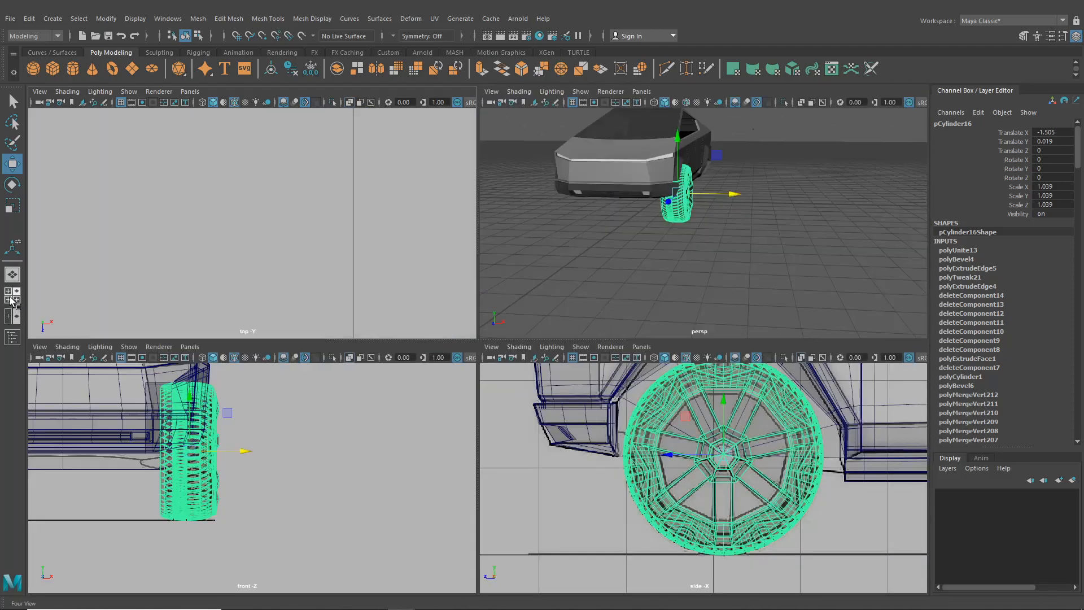
left_click(13, 295)
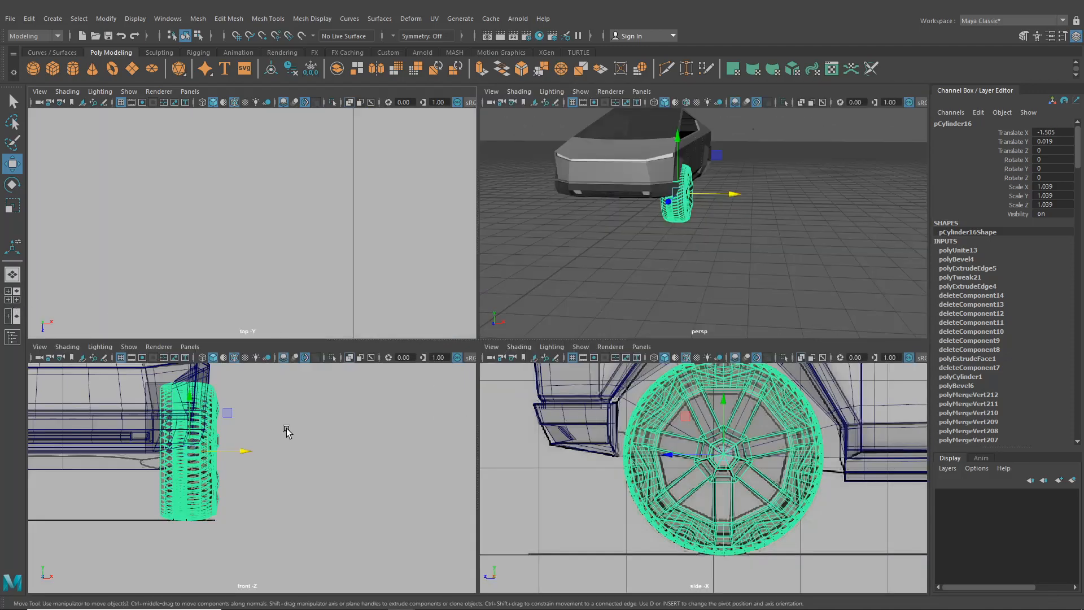
key("space")
key("r")
left_click_drag(399, 292, 384, 295)
left_click(12, 274)
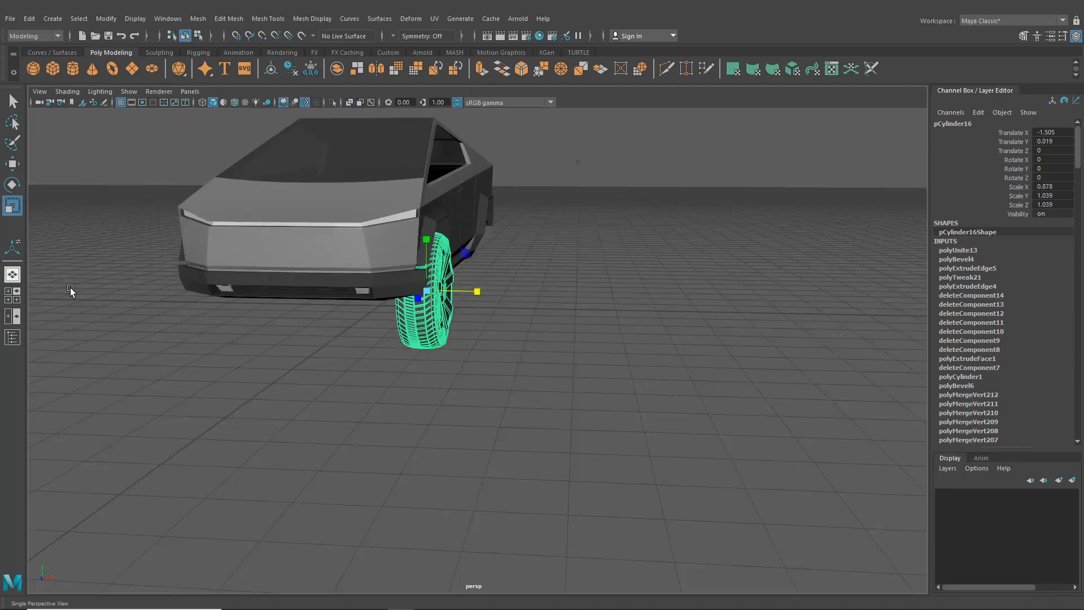
Step: Check the wheel's fit in the perspective view and raise it to Translate Y 0.104 inside the front wheel arch
left_click_drag(480, 395, 382, 392, "alt")
left_click(460, 399)
left_click_drag(459, 400, 466, 457, "alt")
left_click(12, 295)
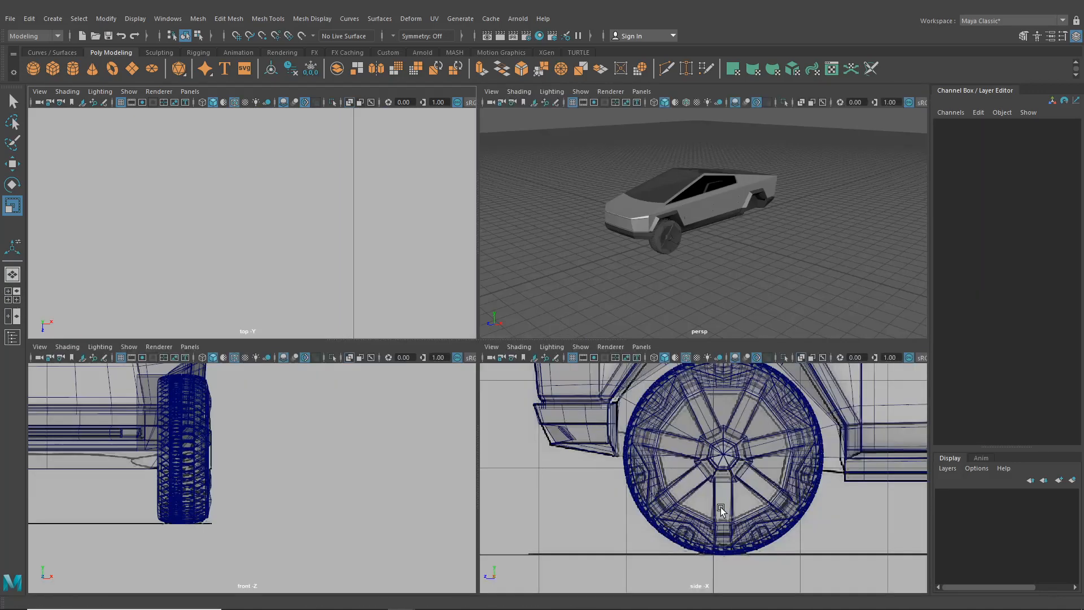
left_click(693, 448)
left_click(12, 164)
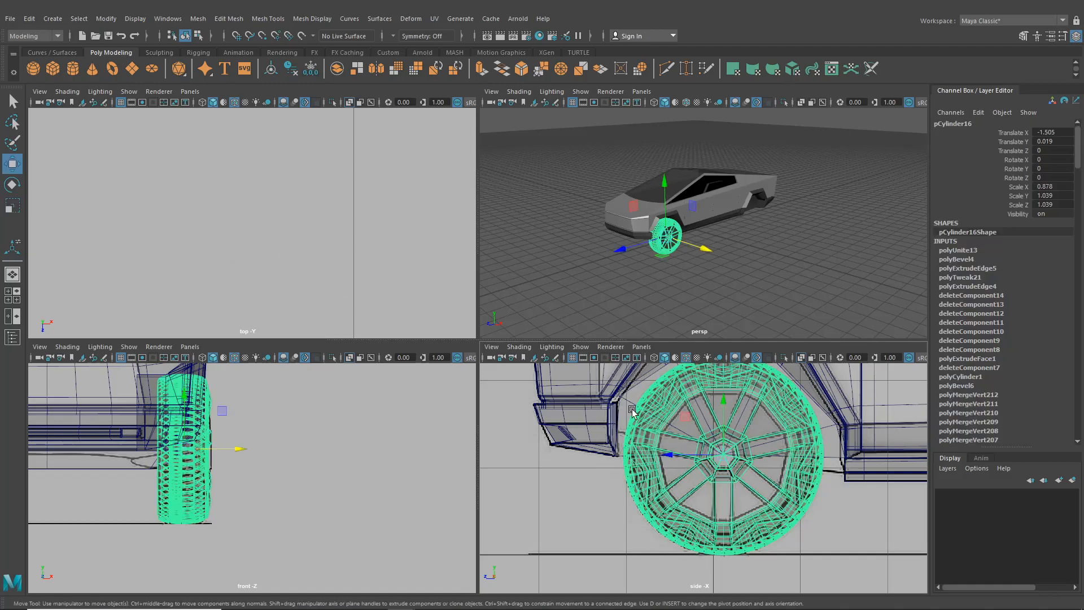
middle_click_drag(720, 401, 719, 422, "alt")
left_click_drag(720, 419, 722, 410)
key("space")
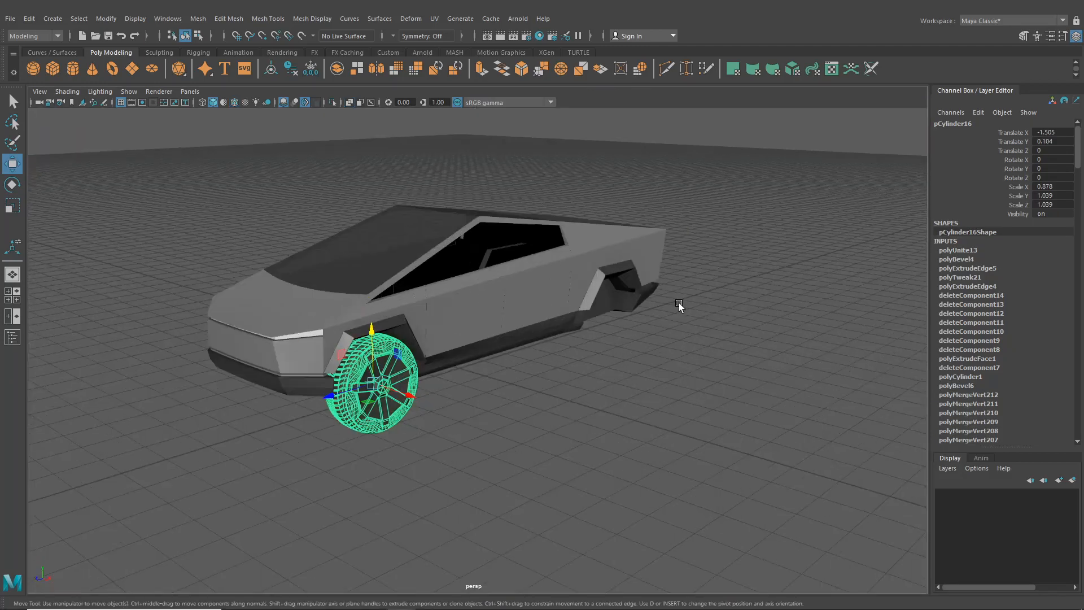
Step: Duplicate the front wheel and move the copy along Z to -9.201 into the rear wheel arch
left_click_drag(680, 305, 544, 422, "alt")
left_click(612, 435)
left_click(395, 373)
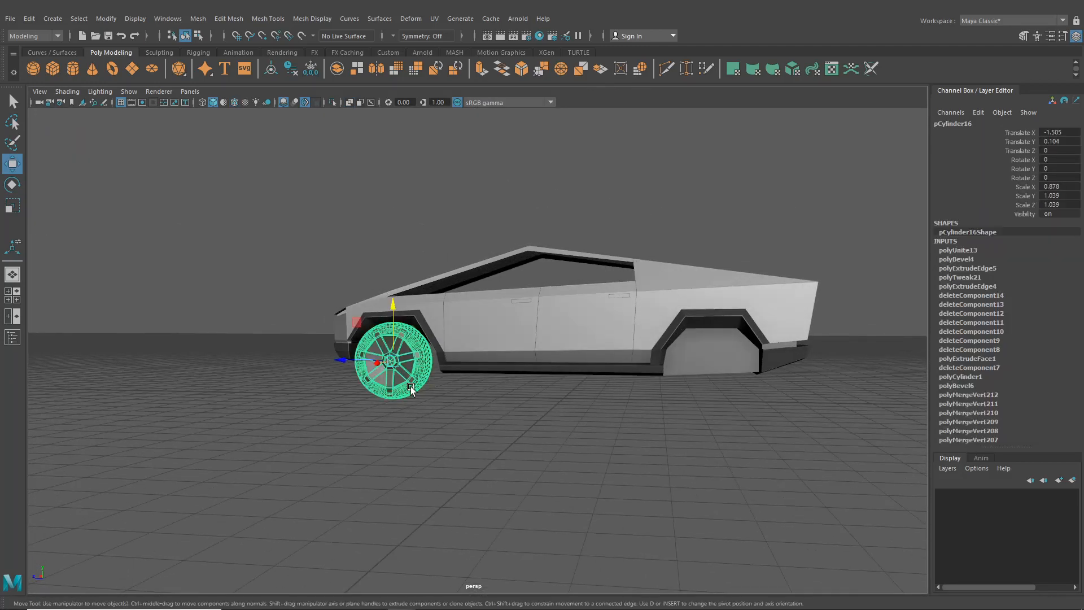
key("ctrl+d")
left_click_drag(375, 359, 660, 405)
left_click(8, 302)
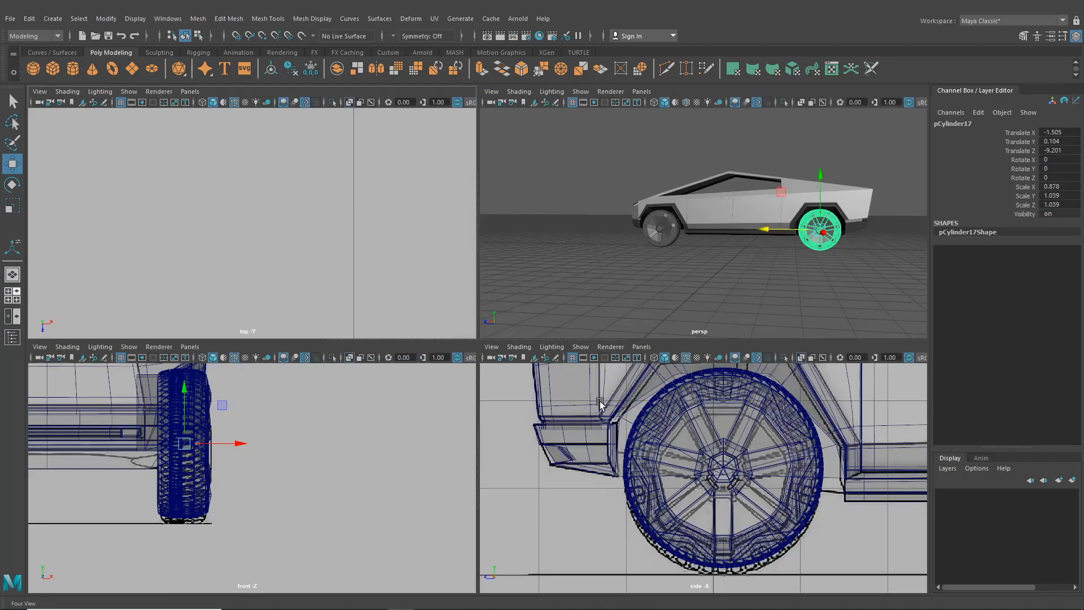
Step: Shift the rear wheel copy slightly along Z to -9.178 in the side view to align it with the reference
key("space")
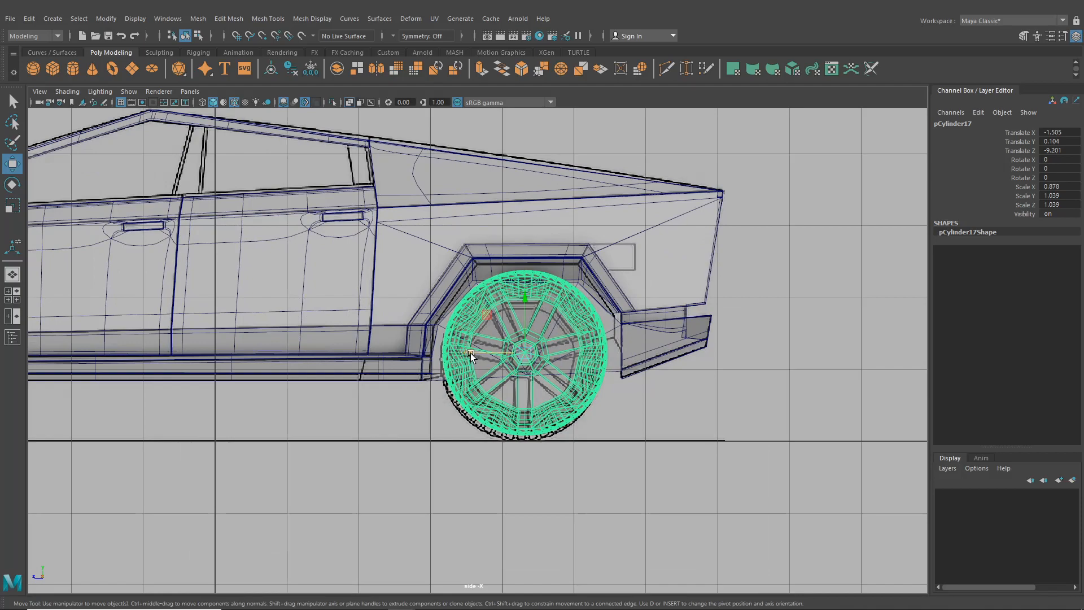
left_click_drag(471, 355, 469, 356)
left_click(12, 275)
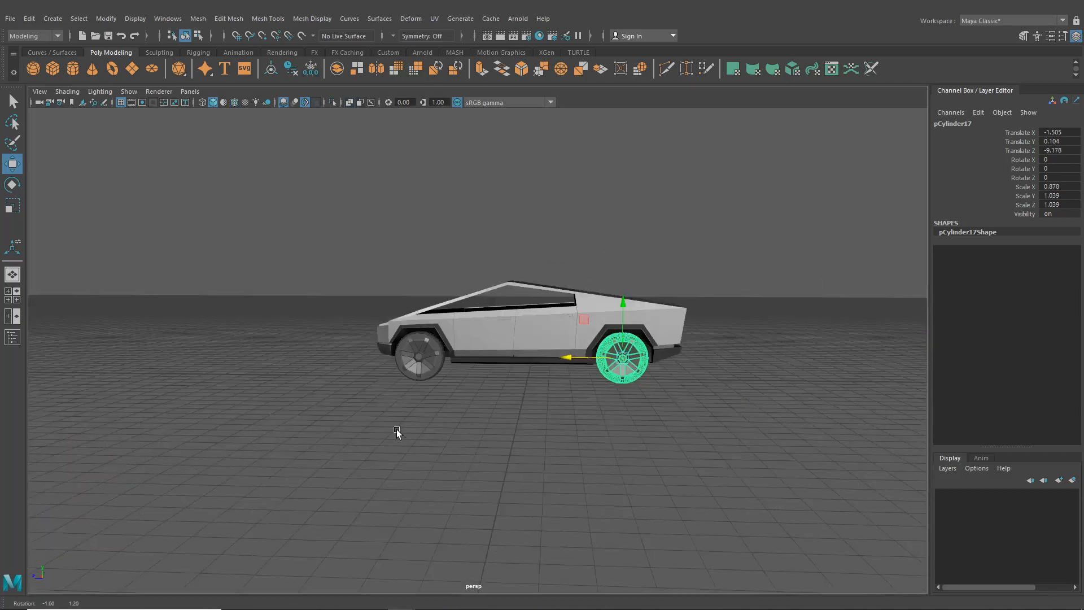
Step: Group the front and rear wheels and mirror a duplicate of the group to the truck's other side with Scale X -1
mouse_move(397, 436)
left_mouse_down("alt")
mouse_move(508, 440)
mouse_move(528, 428)
mouse_move(388, 450)
left_mouse_up("alt")
scroll(523, 429, "up", 5)
left_click(387, 450)
left_click(593, 313, "shift")
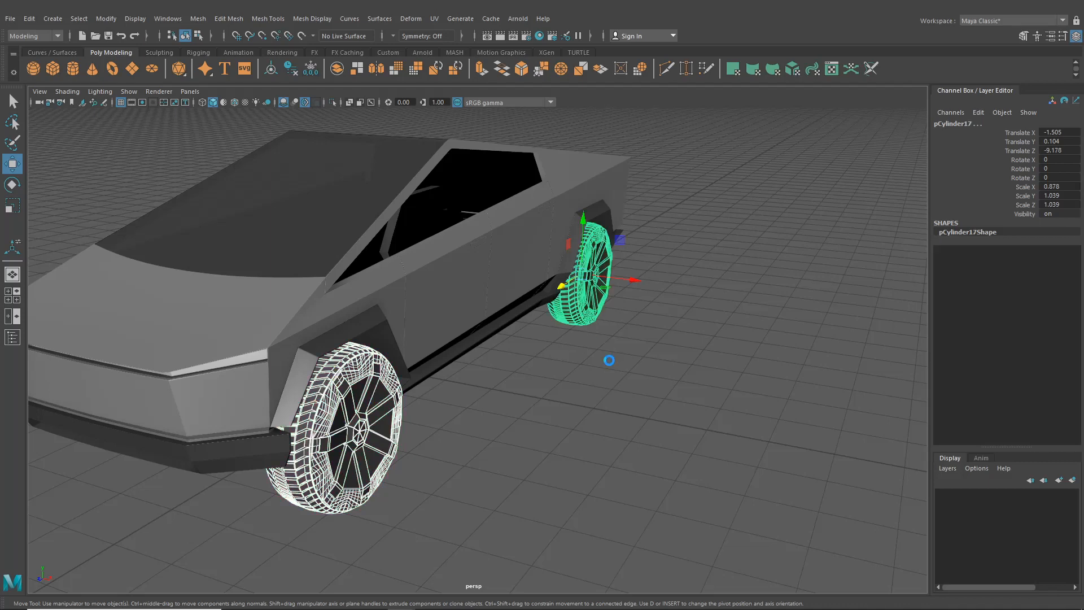
key("ctrl+g")
left_click(1051, 187)
type("-")
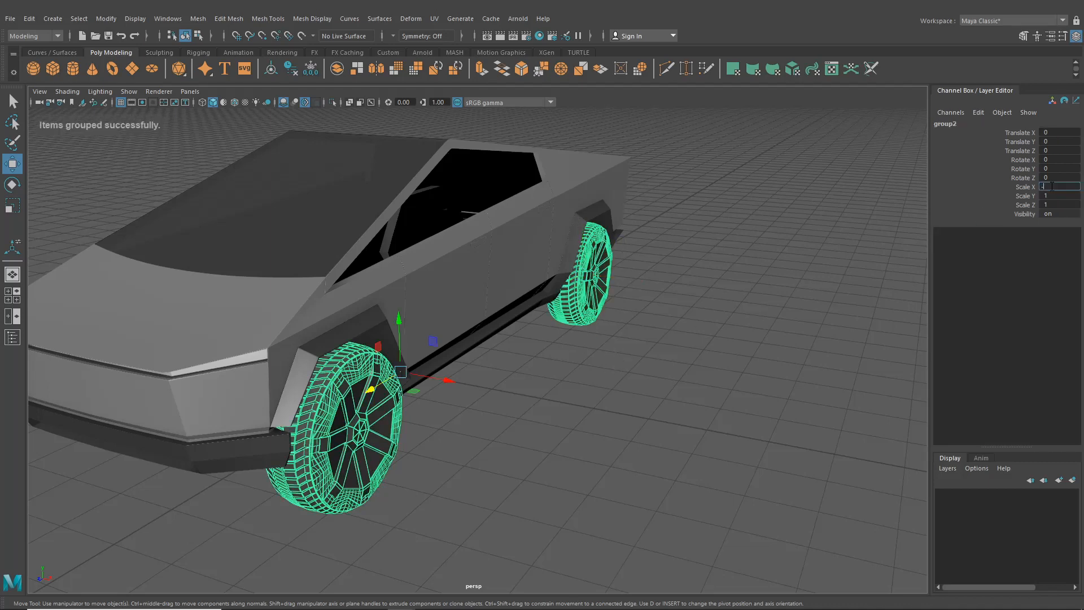
type("1")
key("Return")
scroll(578, 375, "down", 4)
left_click_drag(578, 375, 651, 368, "alt")
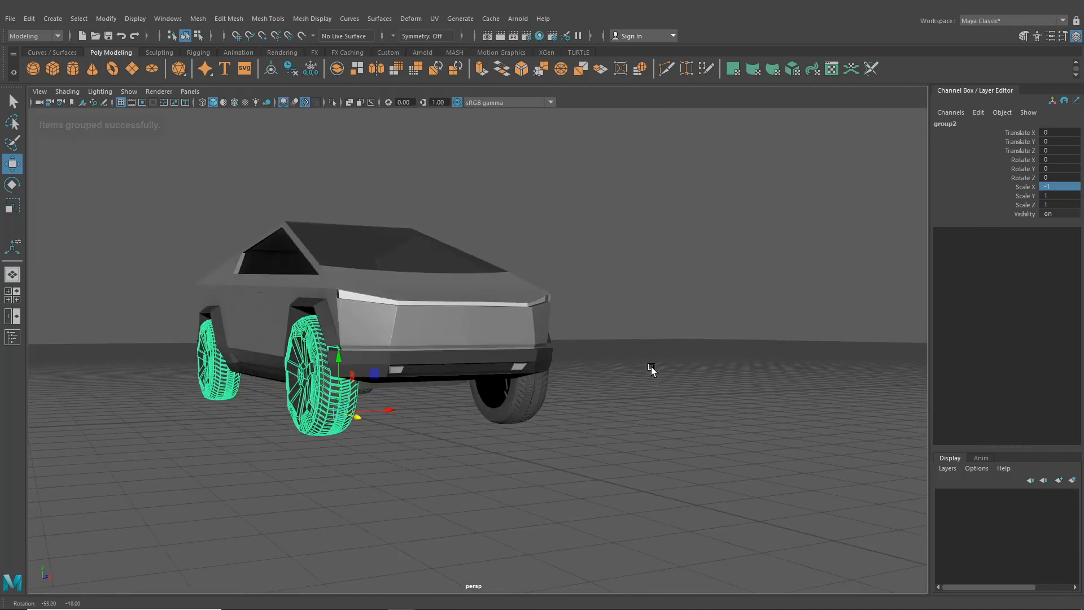
Step: Examine the four wheels, then study the side window opening in the side reference view and in perspective
left_click(646, 432)
left_click_drag(646, 432, 490, 366, "alt")
scroll(348, 381, "down", 3)
key("space")
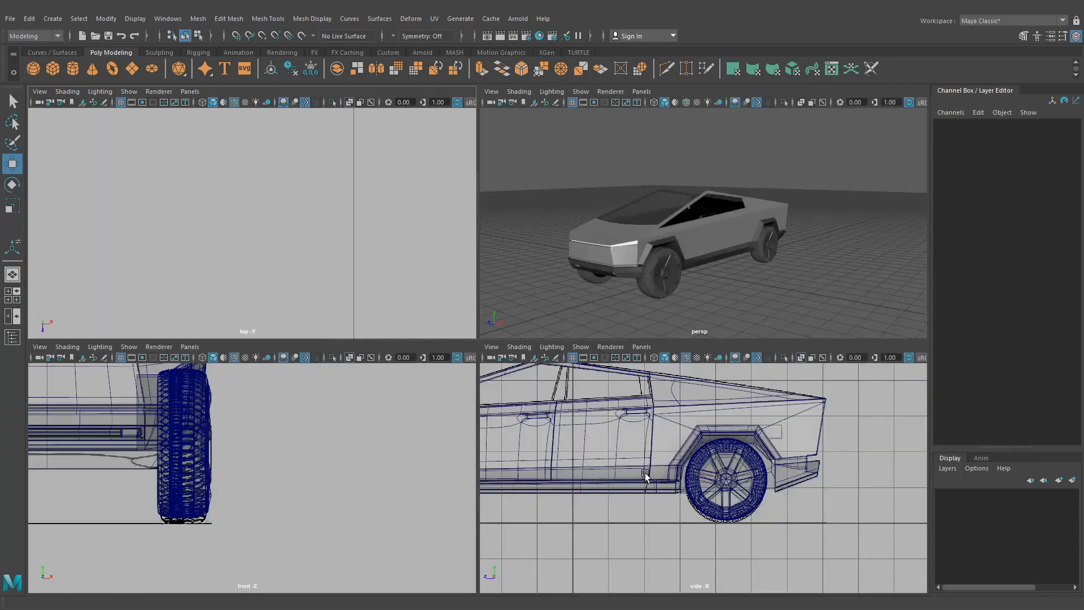
key("space")
scroll(516, 432, "up", 3)
scroll(516, 431, "up", 2)
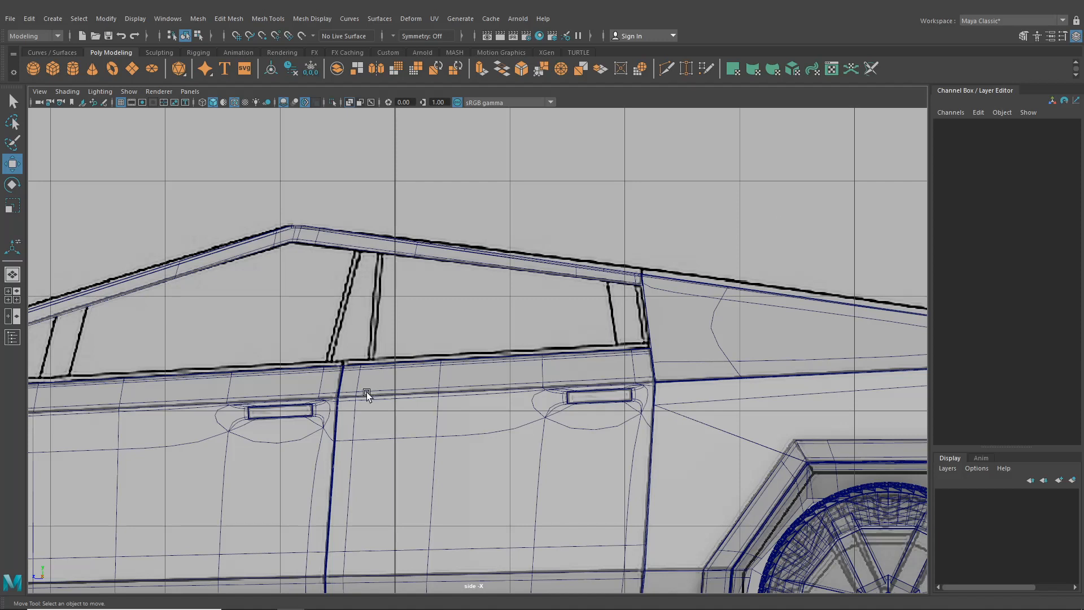
middle_click_drag(289, 305, 434, 263, "alt")
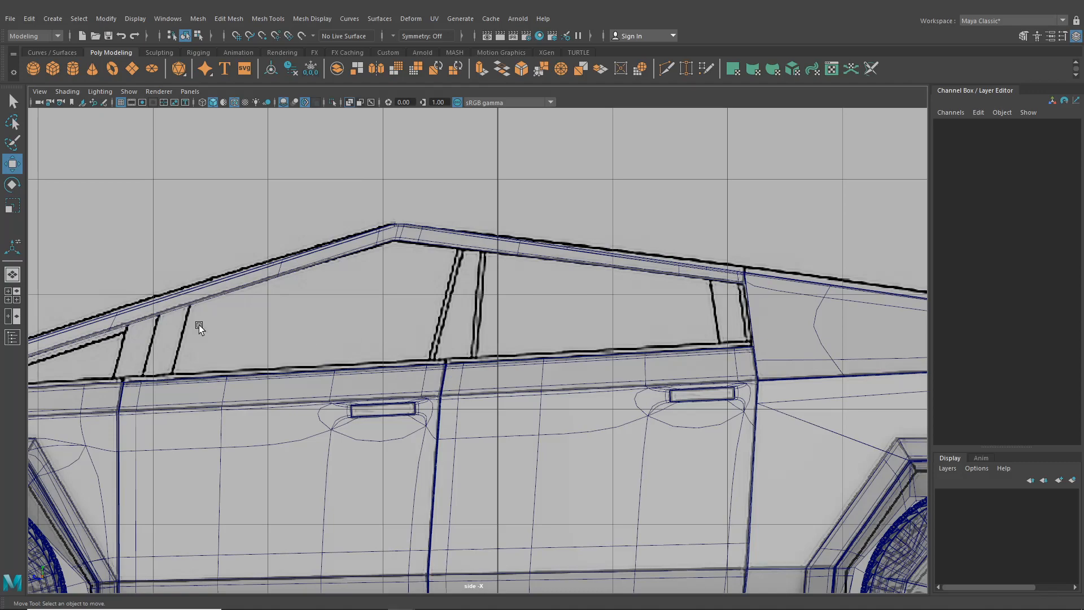
left_click(12, 276)
mouse_move(399, 310)
left_mouse_down("alt")
mouse_move(462, 378)
mouse_move(436, 375)
left_mouse_up("alt")
right_click_drag(435, 374, 479, 322, "alt")
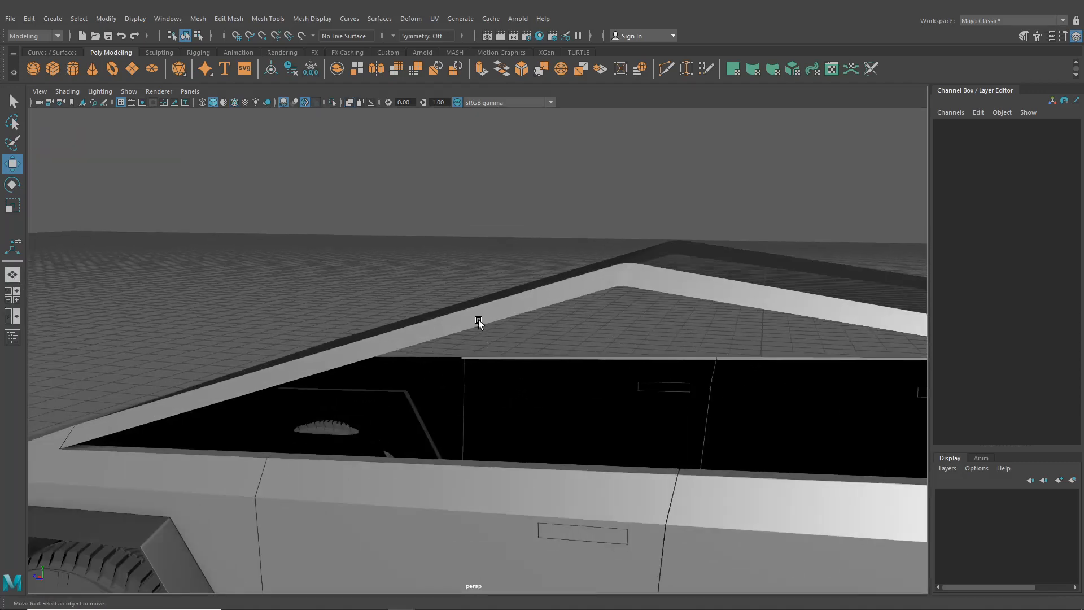
Step: Inspect the parts bordering the side window opening: the roof rail, the front door and the rear door
left_click(479, 322)
left_click_drag(479, 322, 449, 343, "alt")
right_click_drag(449, 343, 435, 307, "alt")
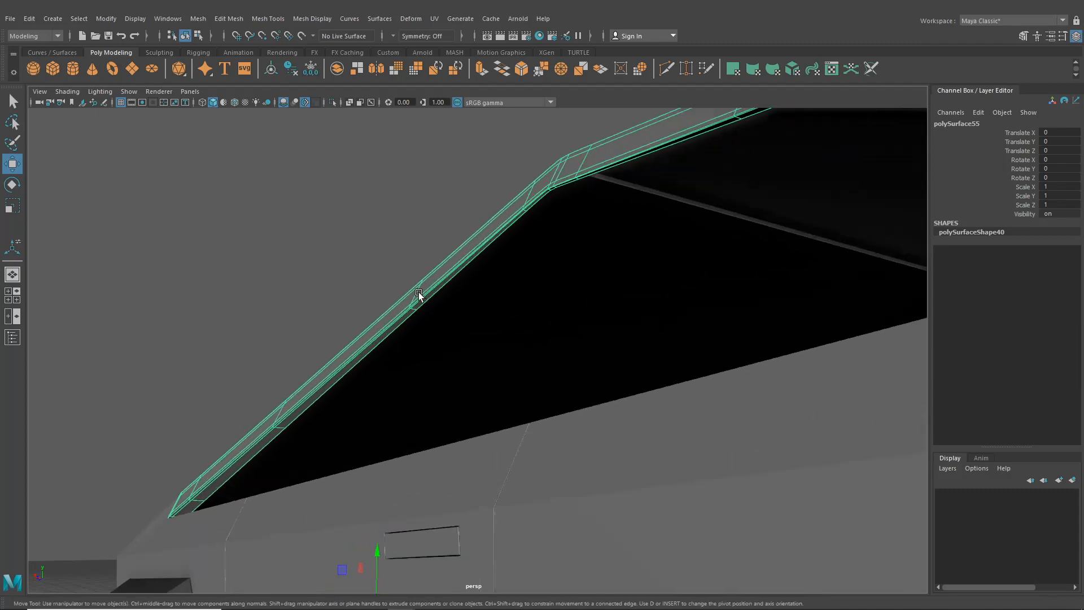
key("ctrl+z")
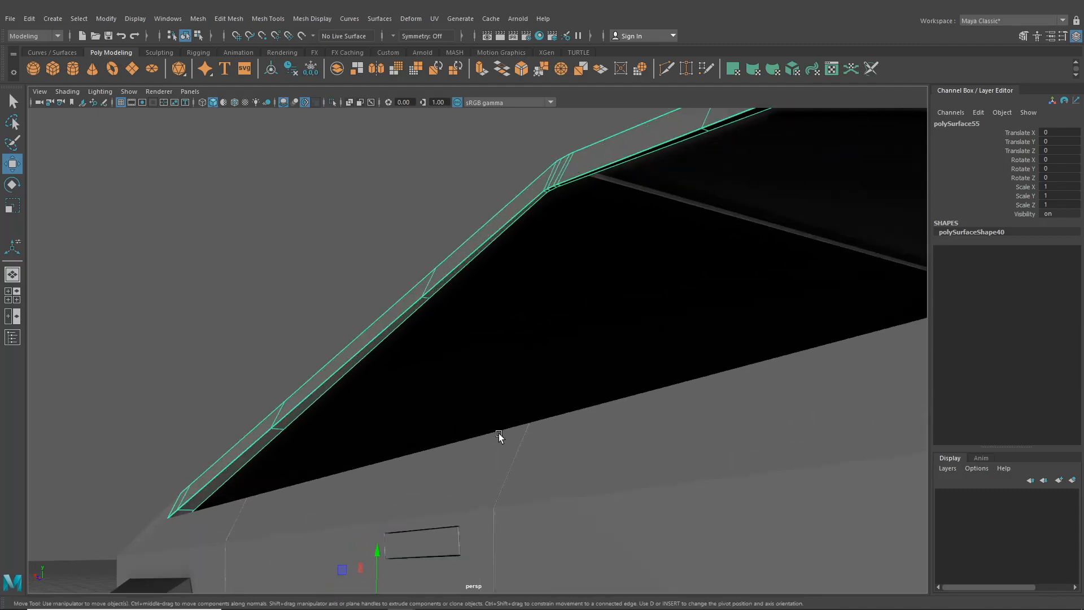
left_click_drag(499, 435, 261, 448, "alt")
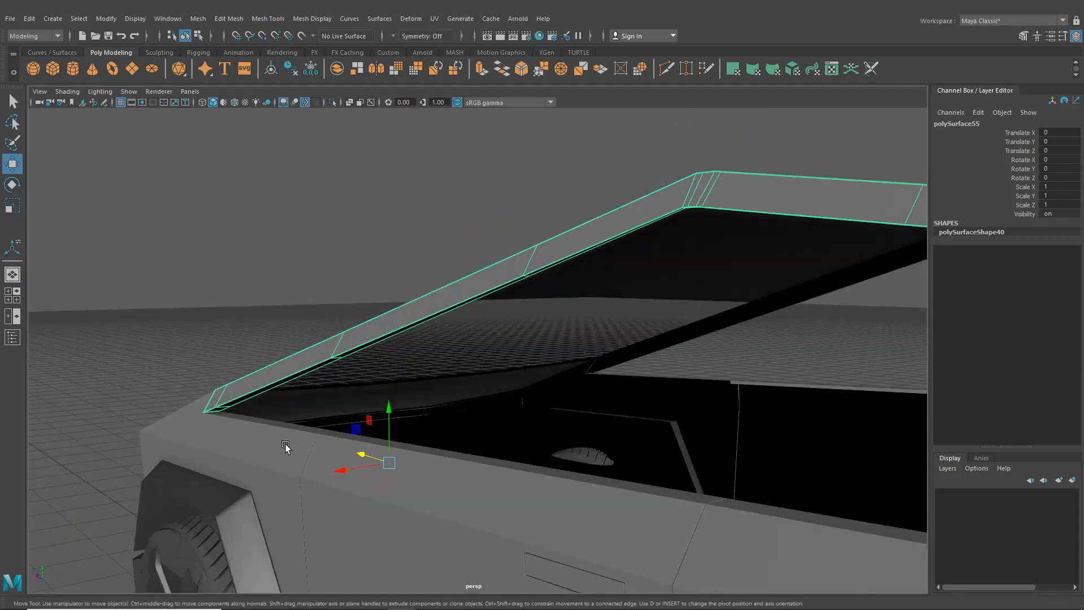
left_click(277, 448)
left_click(394, 496)
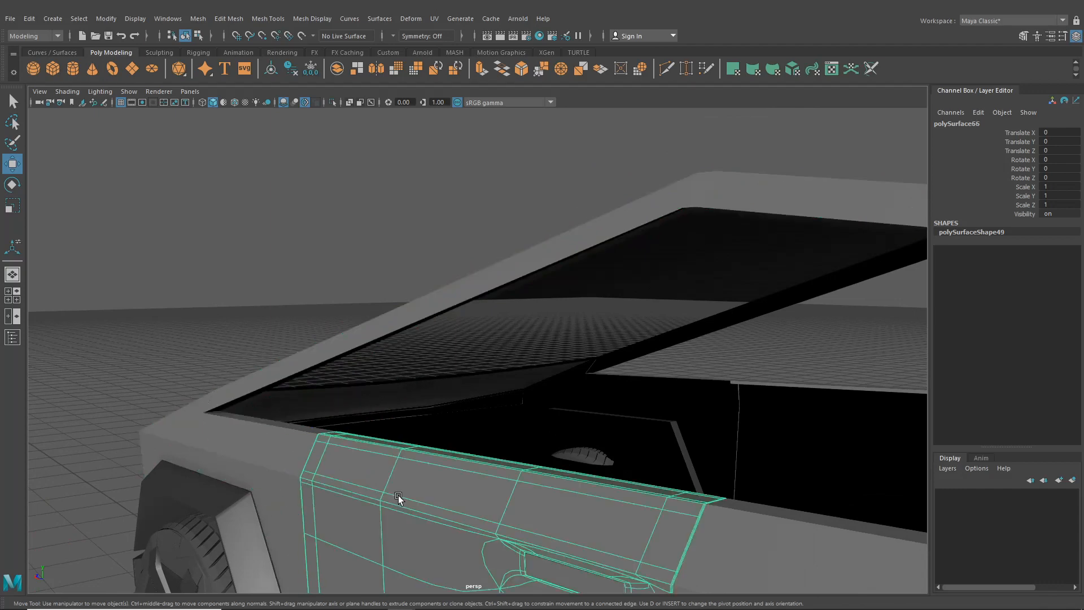
left_click_drag(779, 544, 655, 443, "alt")
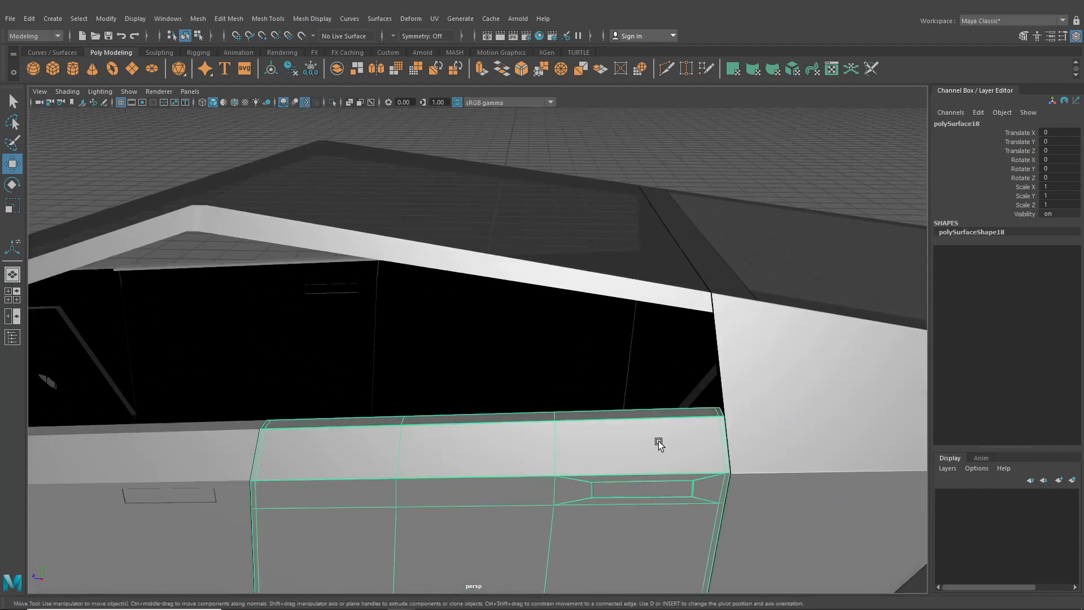
left_click(739, 376)
Step: Select the roof rail's lower inner edges above the window, from the rear end to just behind the roof peak
left_click(659, 301)
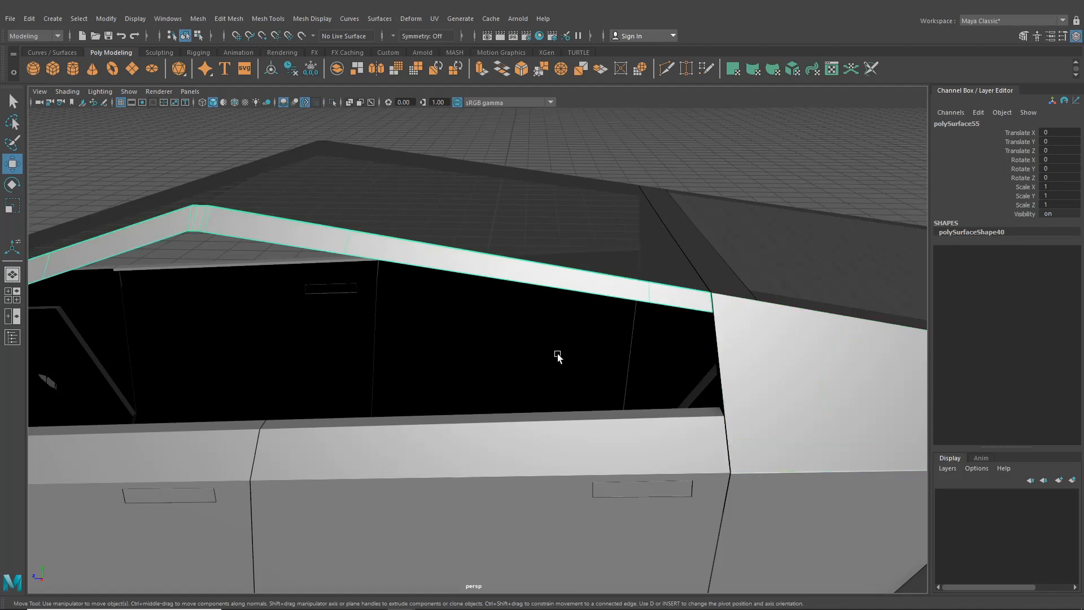
left_click_drag(559, 356, 530, 242, "alt")
right_click_drag(530, 242, 529, 213)
right_click_drag(530, 220, 654, 243, "alt")
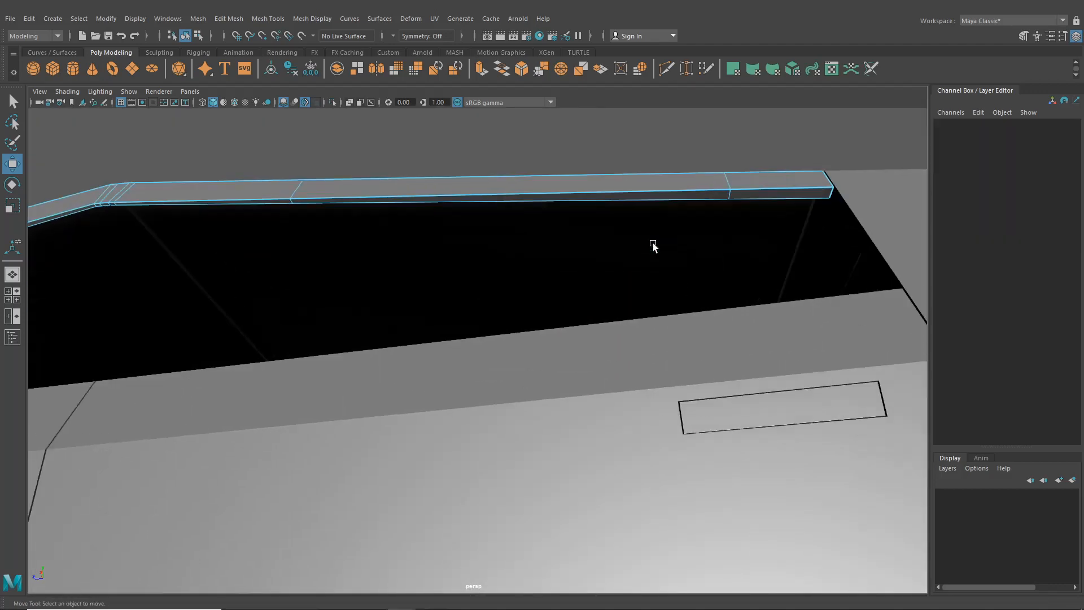
left_click(754, 200)
left_click(508, 201, "shift")
left_click(251, 205, "shift")
middle_click_drag(302, 248, 418, 270, "alt")
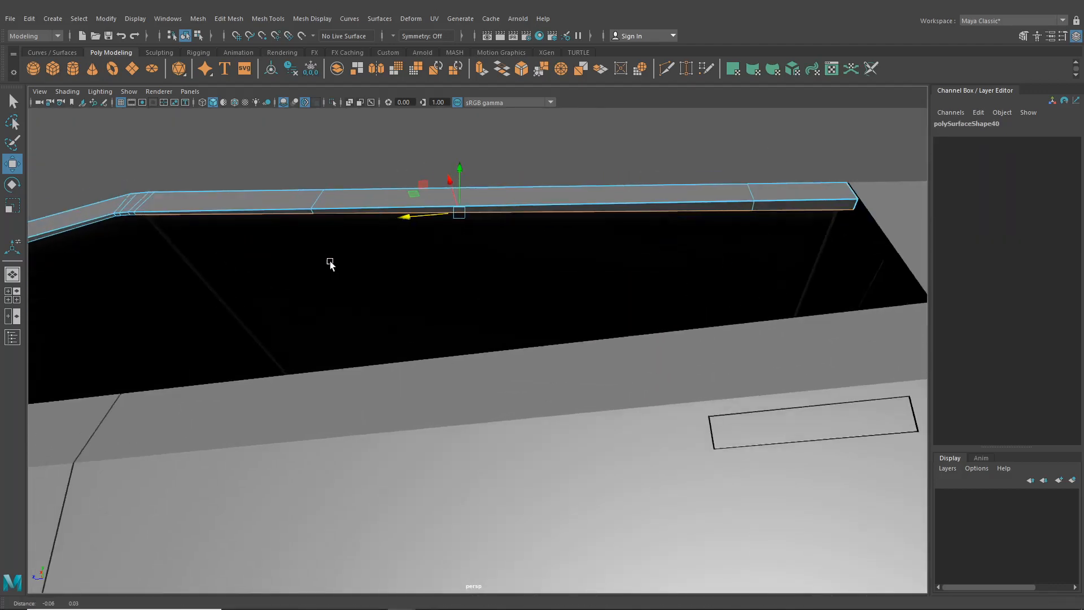
right_click_drag(418, 270, 457, 242, "alt")
Step: Add the roof rail's lower inner edges around the peak and down to the front corner to the edge selection
left_click(366, 198, "shift")
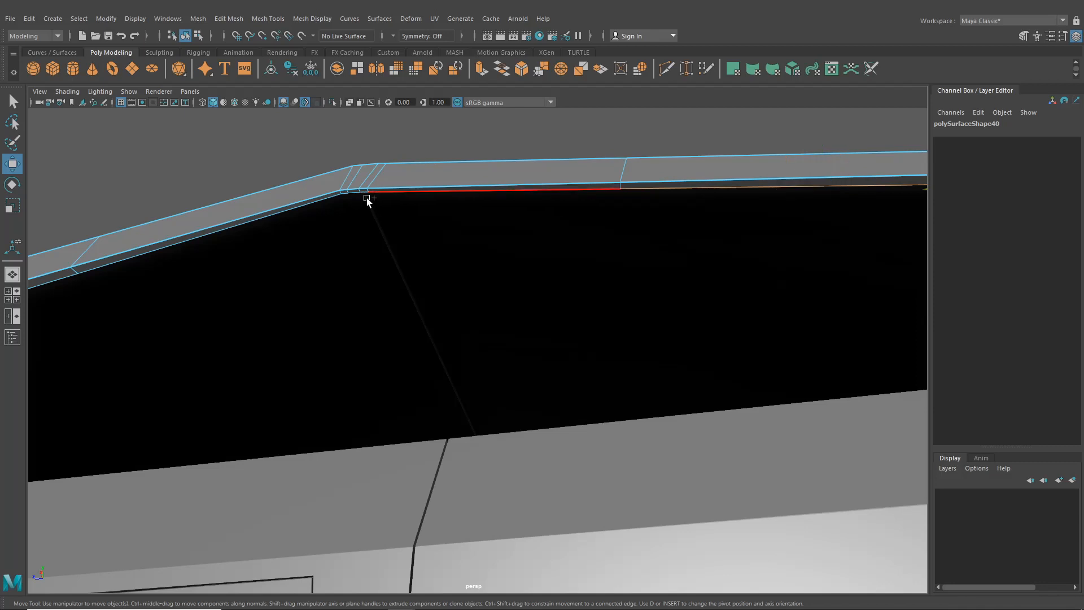
left_click(367, 199, "shift")
left_click(353, 194, "shift")
left_click(344, 197, "shift")
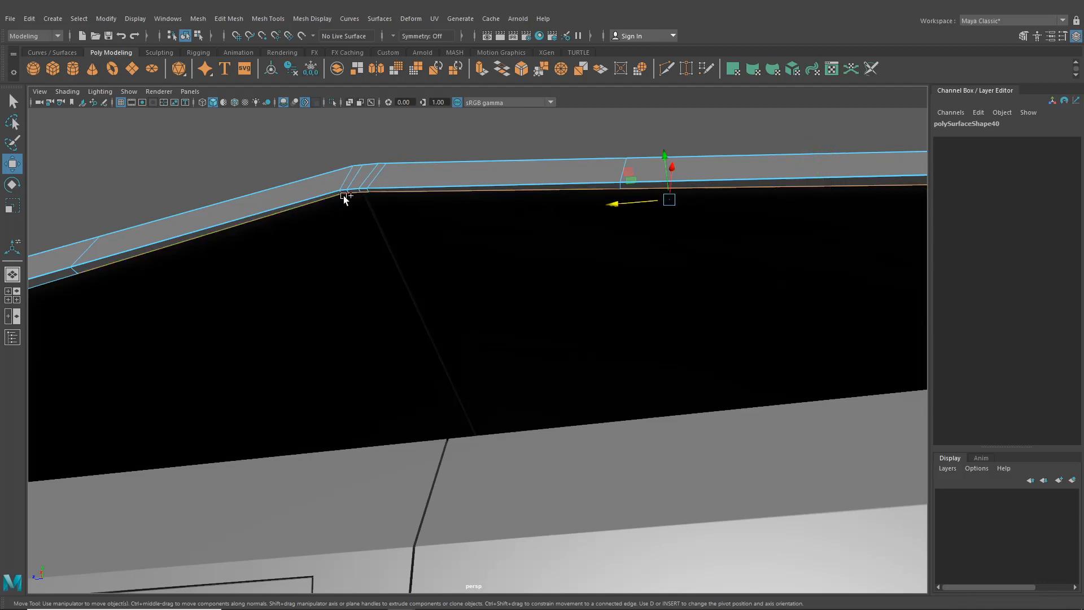
right_click_drag(278, 316, 237, 319, "alt")
middle_click_drag(237, 319, 666, 267, "alt")
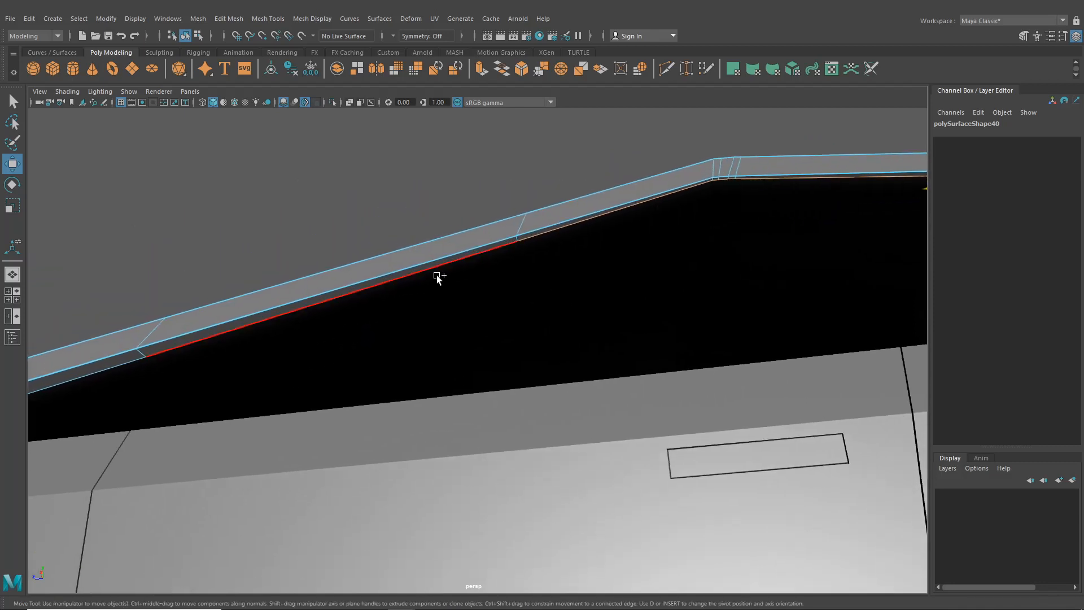
left_click(377, 294, "shift")
left_click(125, 370, "shift")
left_click_drag(192, 400, 94, 431, "alt")
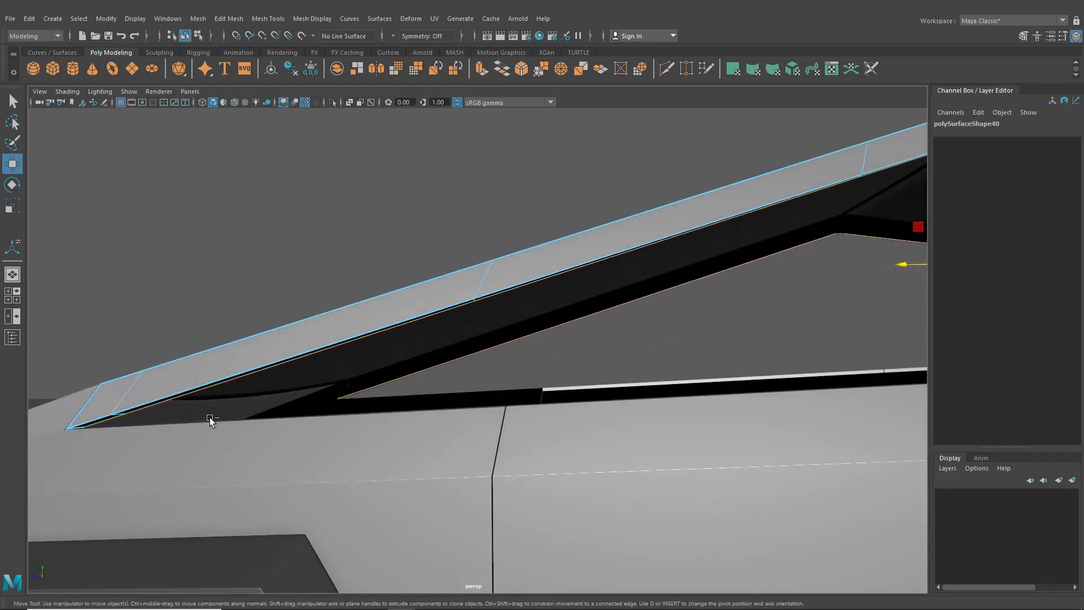
Step: Extrude the selected roof rail edges into a thin strip along the window opening
key("ctrl+e")
left_click_drag(634, 314, 528, 450, "alt")
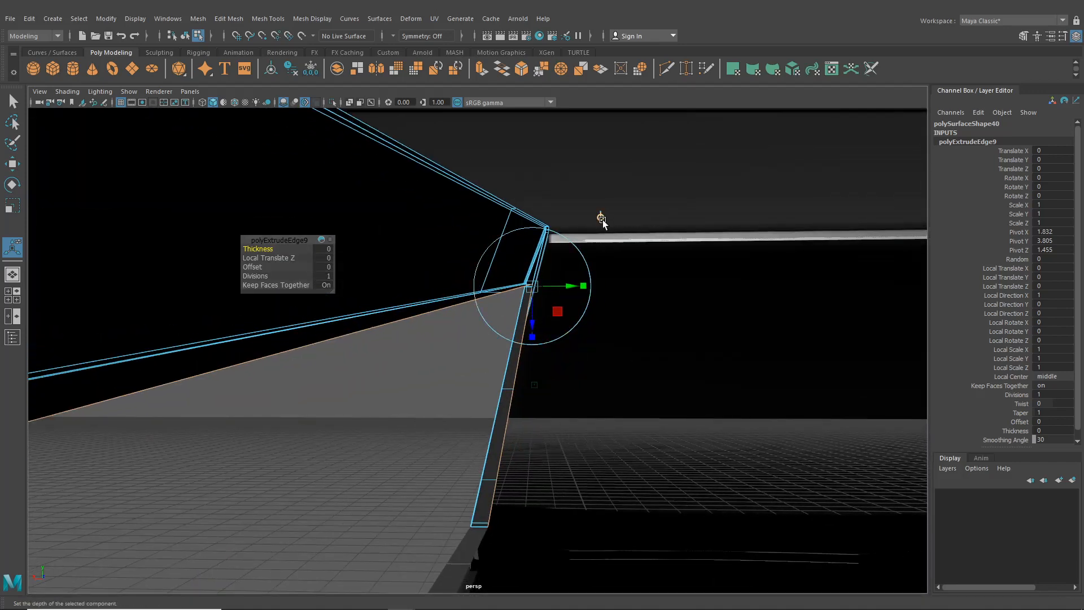
left_click_drag(602, 221, 496, 278, "alt")
Step: Extract the faces of the extruded roof rail strip as a separate object and select the new piece
key("q")
left_click(494, 259)
double_click(495, 278)
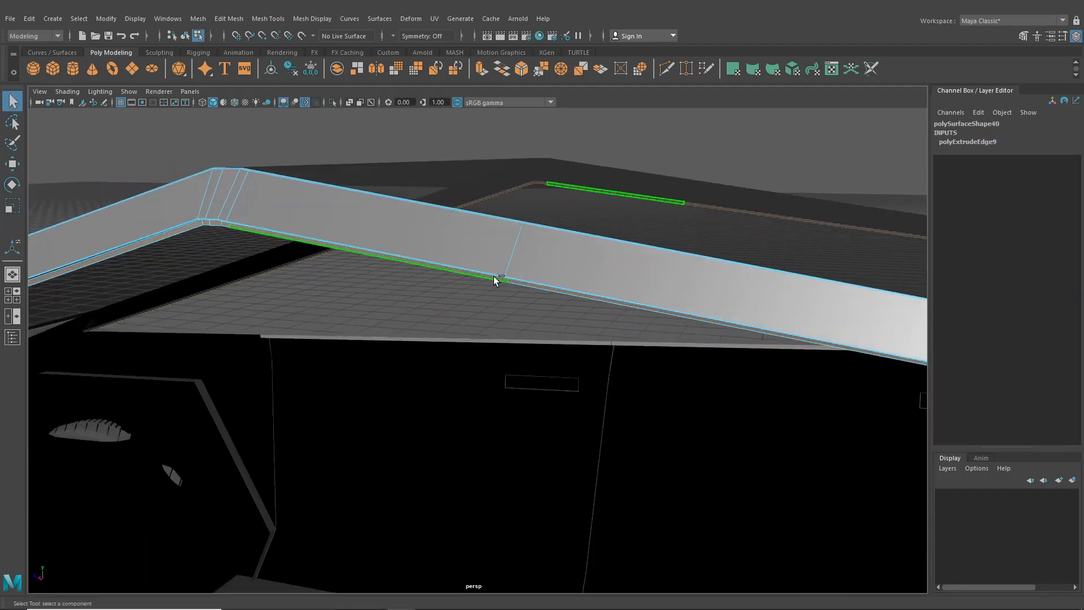
left_click(205, 19)
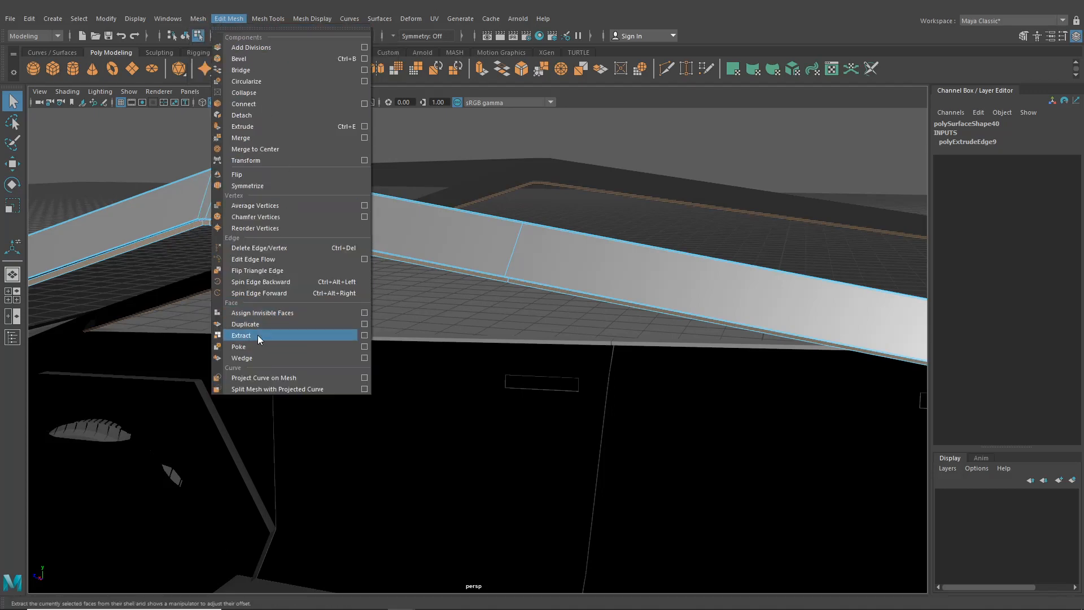
left_click(258, 334)
left_click(185, 36)
left_click(346, 313)
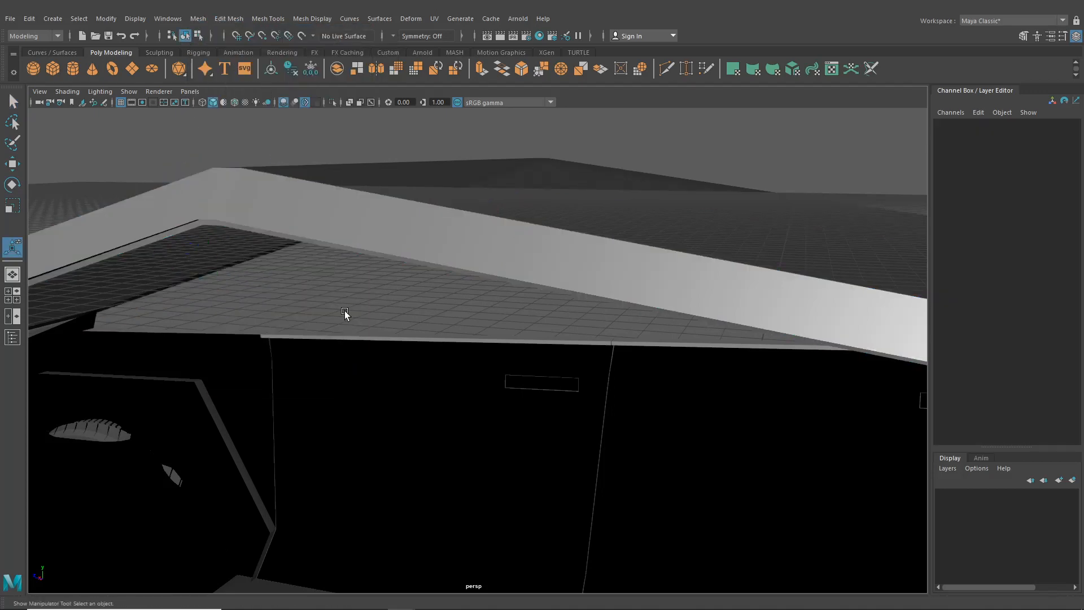
scroll(372, 353, "down", 4)
middle_click_drag(394, 388, 419, 296, "alt")
scroll(419, 296, "up", 4)
left_click(427, 252)
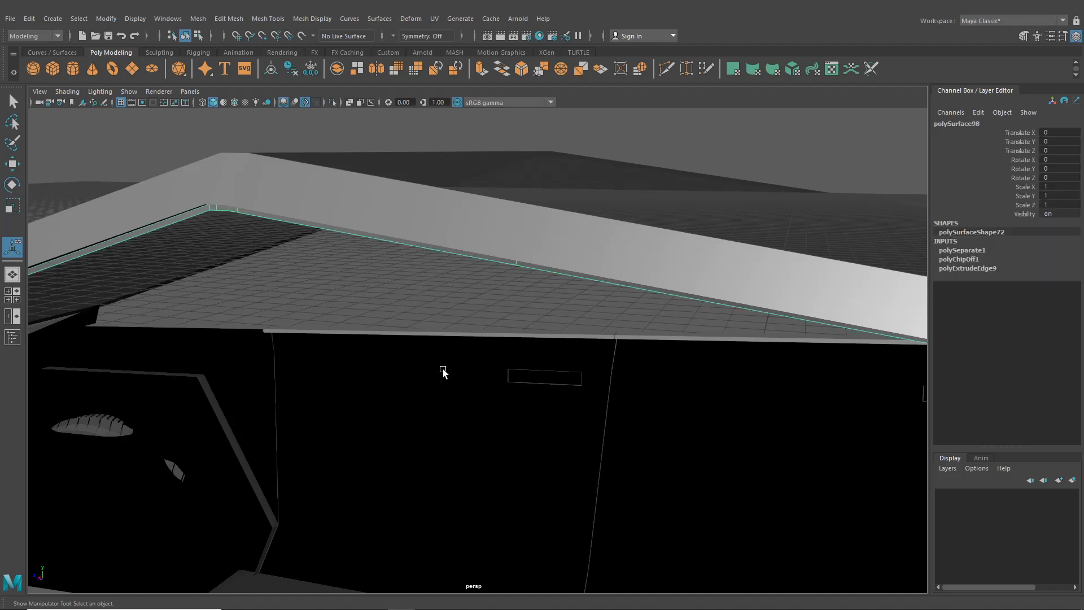
Step: Extrude the front border edge of the rear side panel into a narrow strip toward the window opening
left_click_drag(443, 370, 598, 283, "alt")
left_click(598, 283)
scroll(585, 280, "up", 2)
right_click_drag(580, 216, 565, 188)
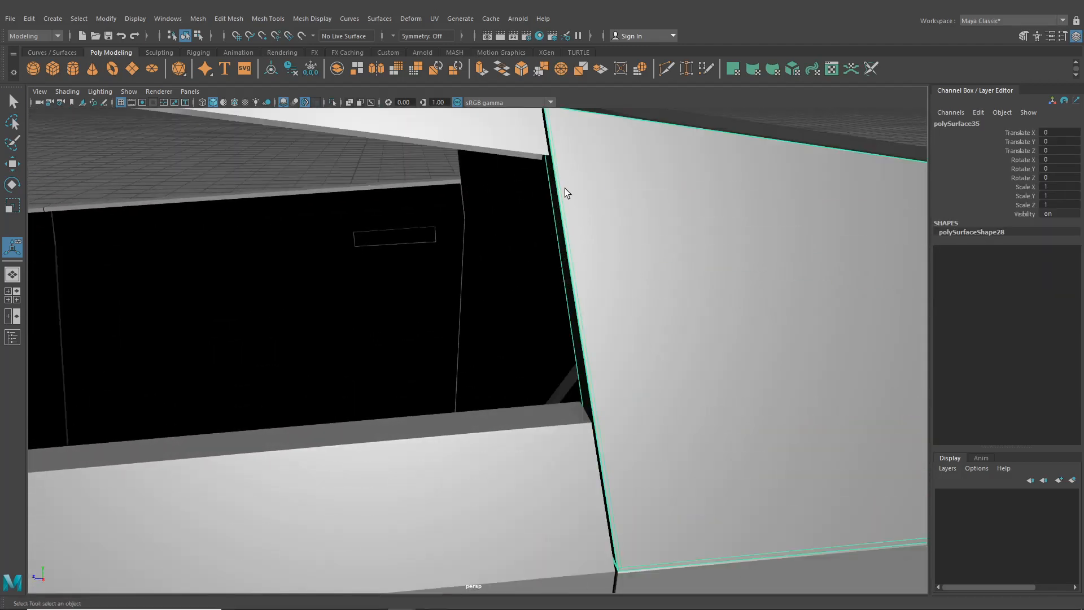
double_click(547, 201)
key("ctrl+e")
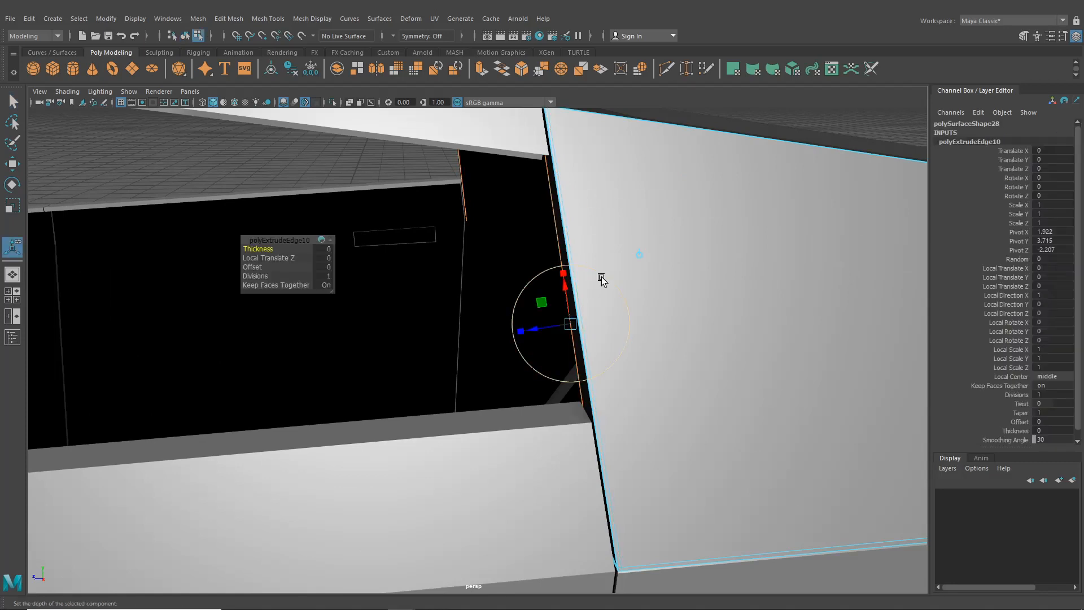
left_click_drag(537, 324, 529, 326)
Step: Extract the narrow strip face at the window's rear border from the rear side panel as a separate object
right_click_drag(578, 236, 576, 268)
left_click(557, 259)
left_click(235, 20)
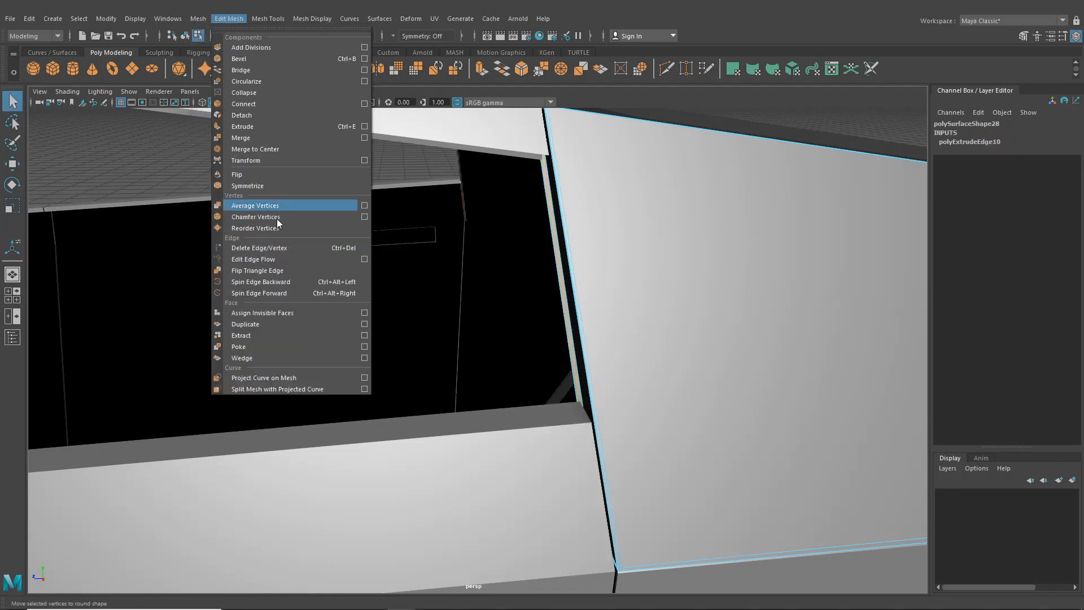
left_click(264, 335)
Step: Extrude the inner top border edges of the rear door upward into a narrow strip along the window opening
scroll(429, 415, "up", 3)
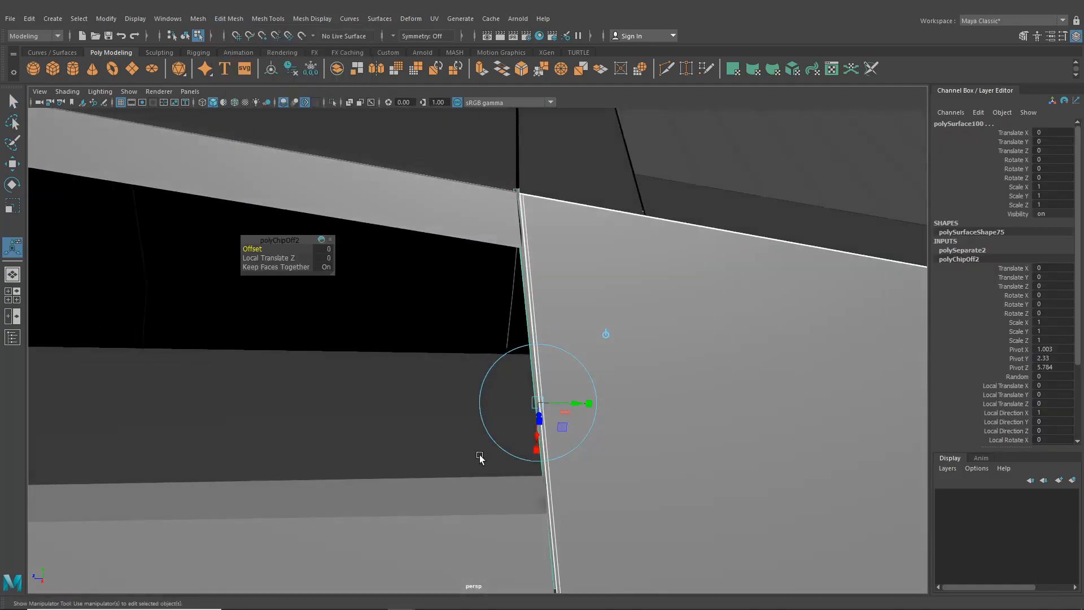
middle_click_drag(449, 492, 604, 408, "alt")
scroll(604, 408, "down", 3)
scroll(624, 310, "down", 5)
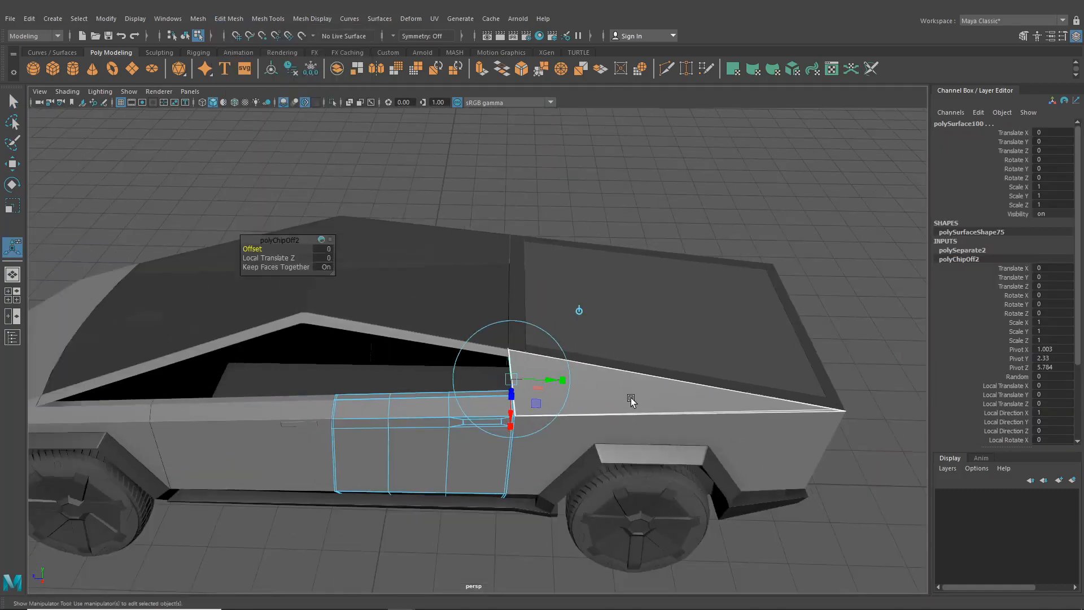
left_click_drag(629, 399, 555, 375, "alt")
scroll(555, 375, "up", 3)
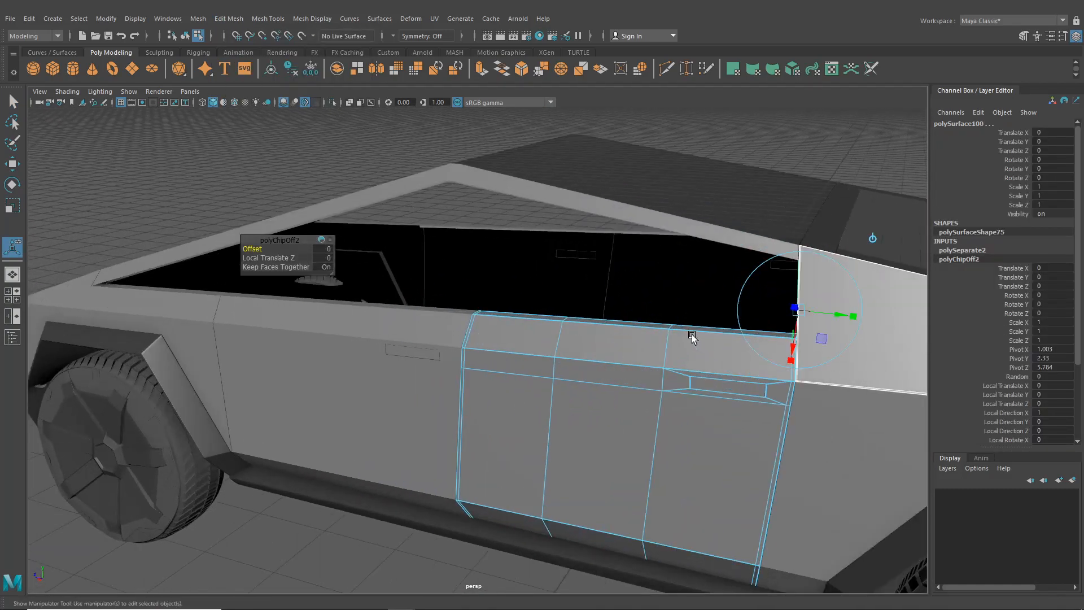
left_click_drag(693, 334, 645, 412, "alt")
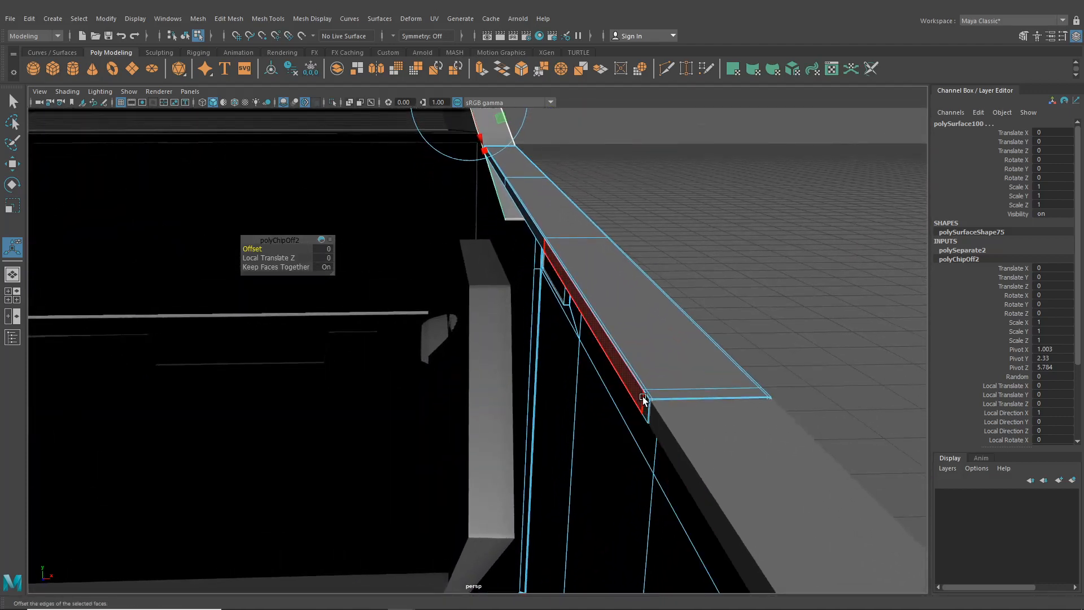
right_click_drag(580, 288, 578, 234)
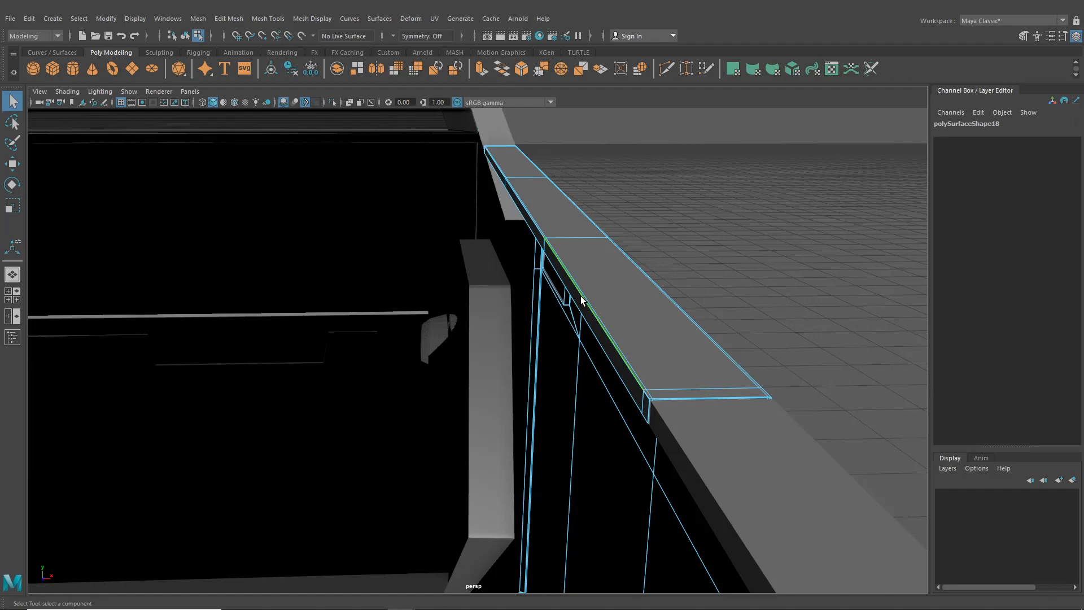
left_click_drag(583, 300, 529, 326, "alt")
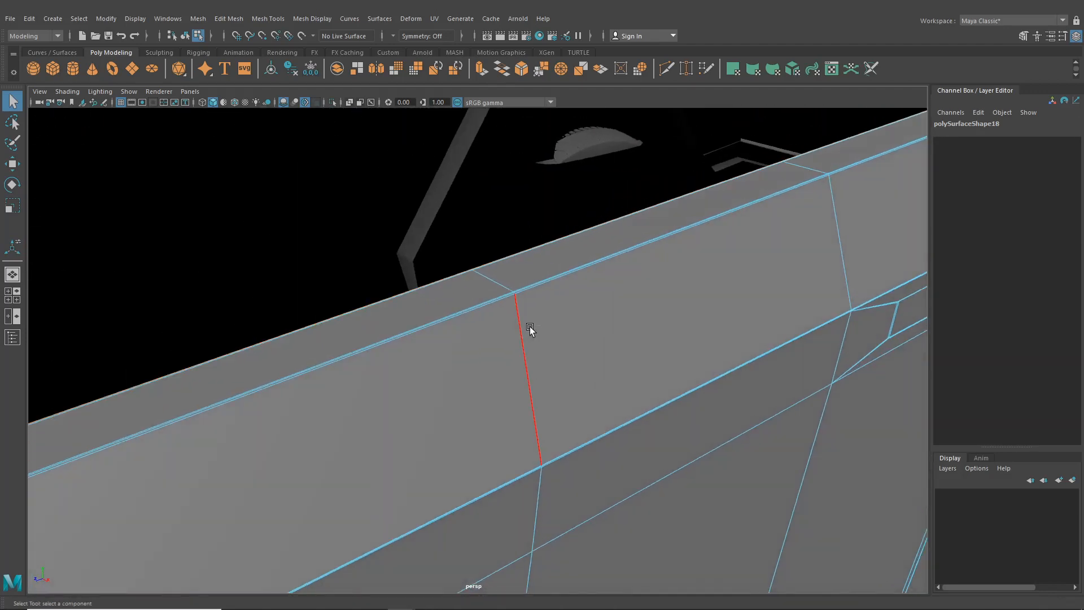
key("ctrl+e")
left_click_drag(473, 301, 317, 359, "alt")
left_click(364, 378)
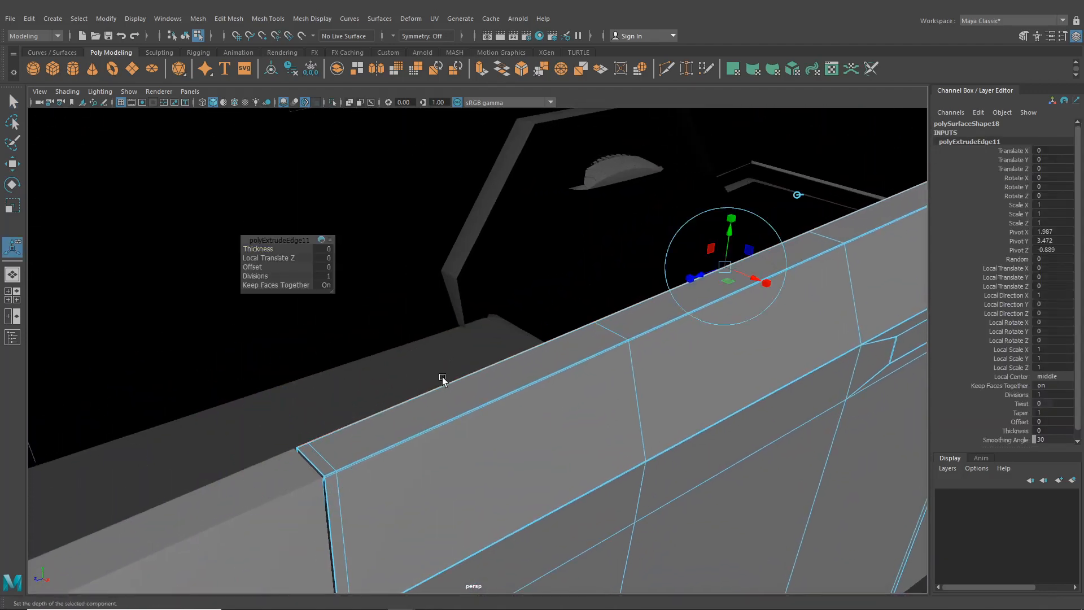
left_click_drag(729, 241, 726, 227)
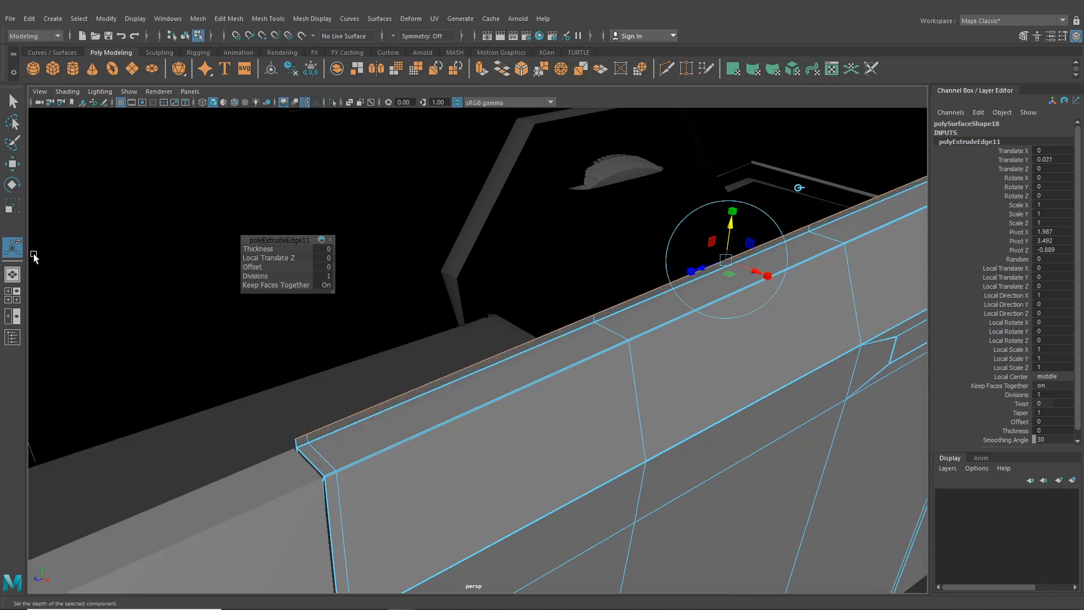
Step: Raise the rear door's extruded edges to a Y translation of 0.046, matching the side reference's lower window line
left_click(16, 305)
key("space")
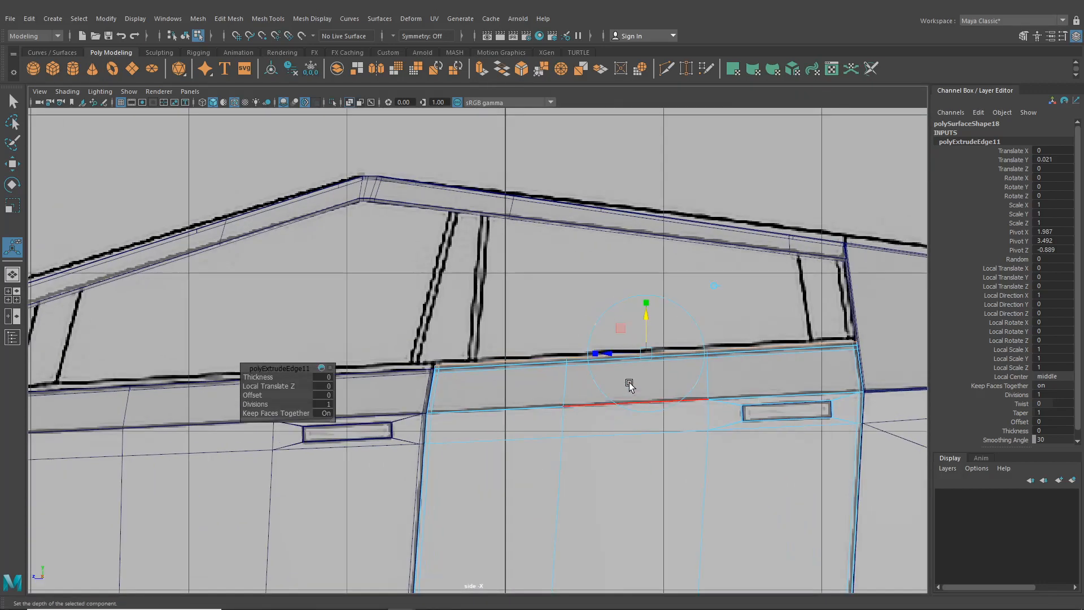
scroll(497, 393, "up", 5)
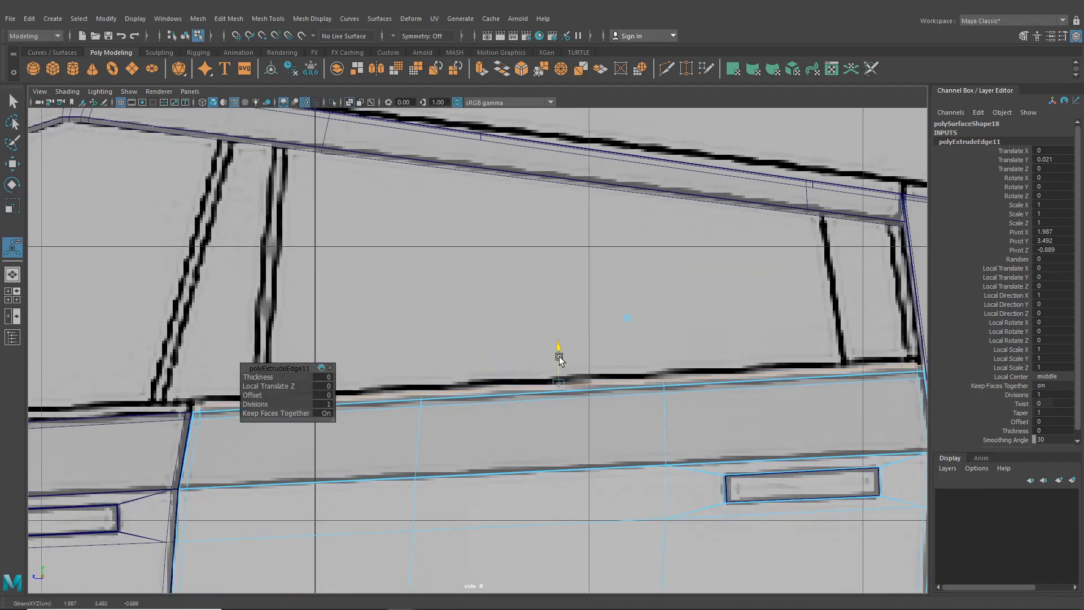
left_click_drag(558, 355, 558, 350)
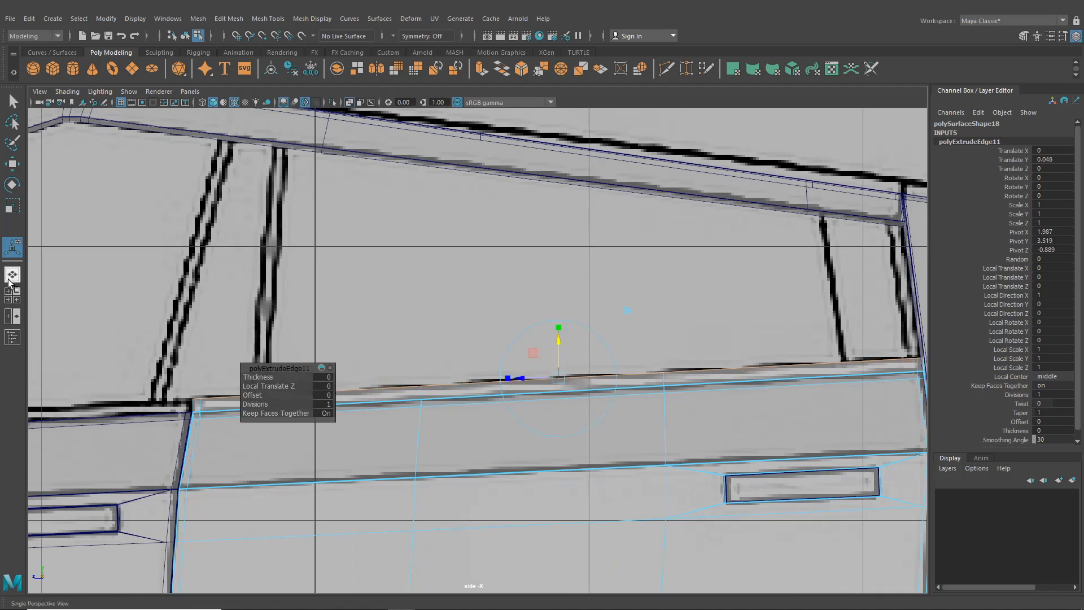
left_click(10, 278)
Step: Extract the strip faces along the top of the rear door as a separate object
left_click_drag(395, 344, 448, 356, "alt")
right_click(449, 354)
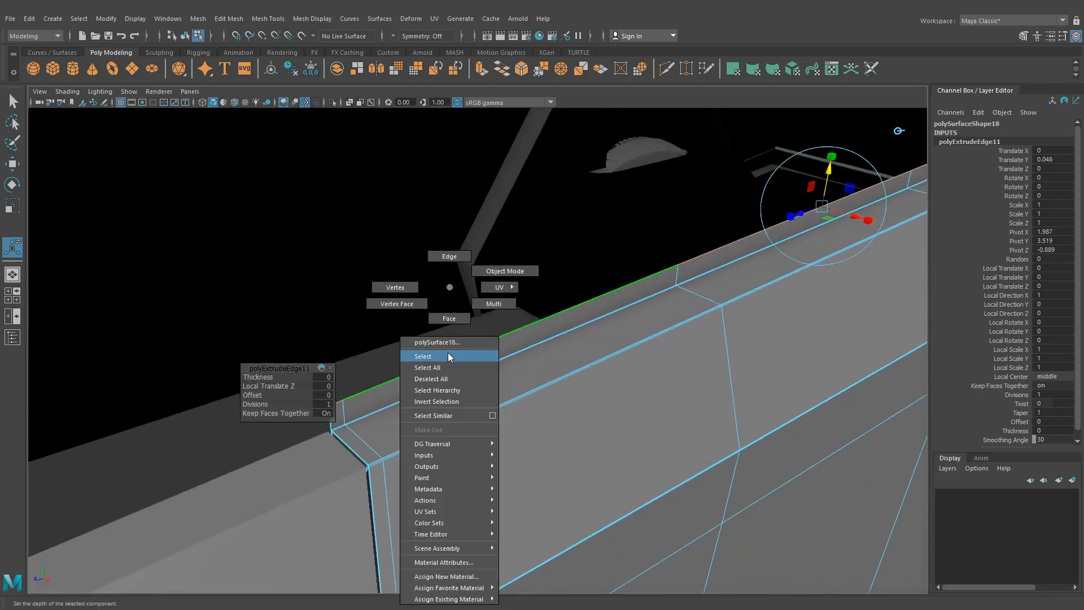
left_click(446, 319)
double_click(656, 286)
left_click(268, 18)
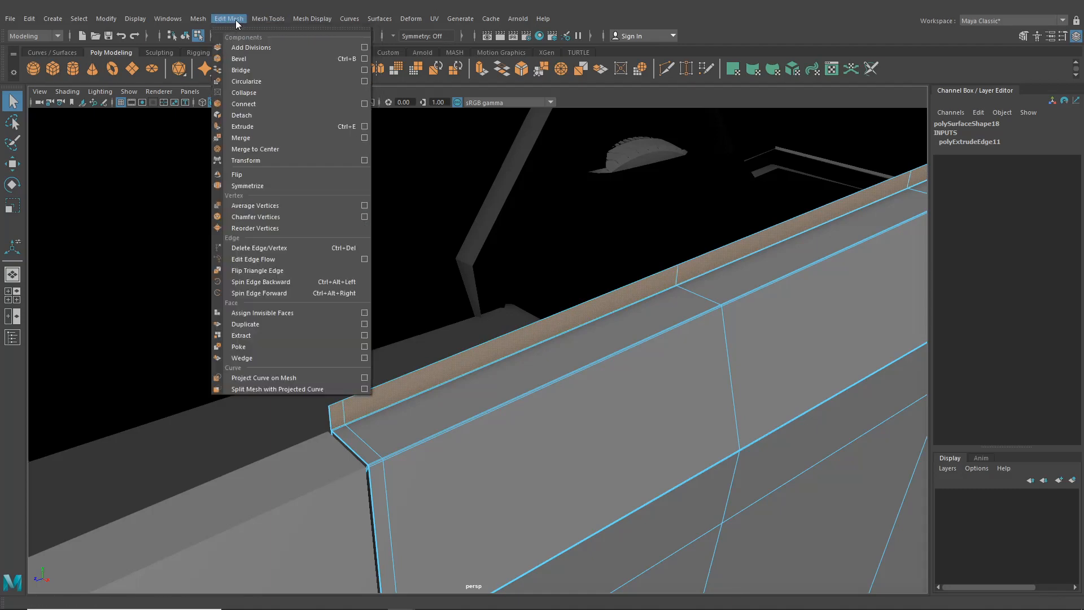
left_click(260, 334)
Step: Extrude the inner top border edges of the front door upward by 0.046 into a matching window strip
middle_click_drag(420, 419, 568, 334, "alt")
right_click_drag(426, 288, 427, 317)
left_click_drag(470, 364, 497, 421, "alt")
double_click(623, 394)
middle_click_drag(497, 421, 564, 435, "alt")
middle_click_drag(423, 474, 523, 481, "alt")
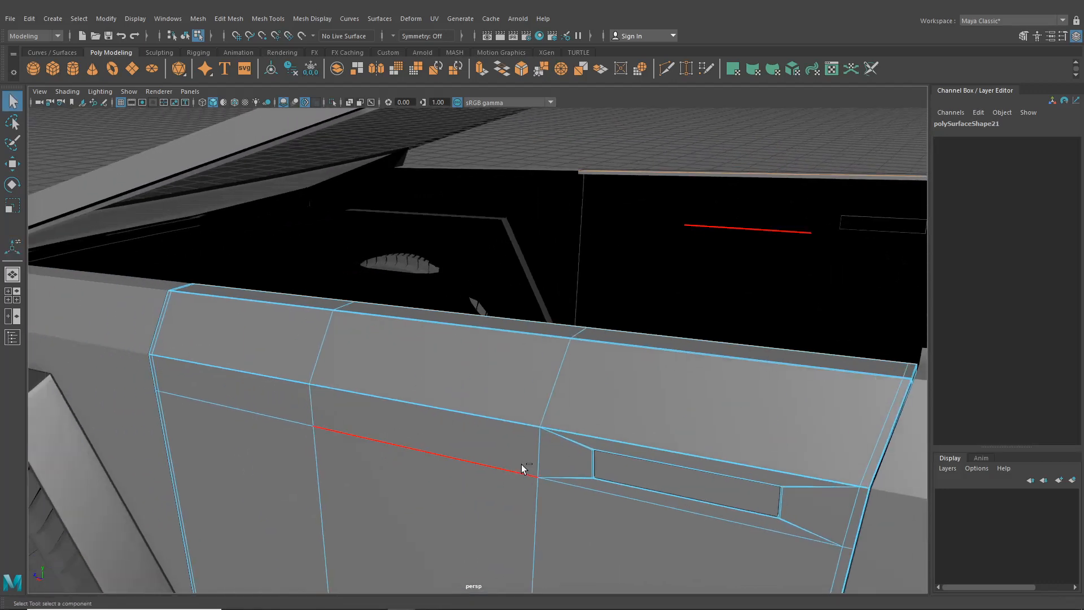
key("ctrl+e")
left_click_drag(474, 285, 468, 265)
Step: Extract the strip faces along the top of the front door as a separate object
left_click_drag(501, 322, 423, 277, "alt")
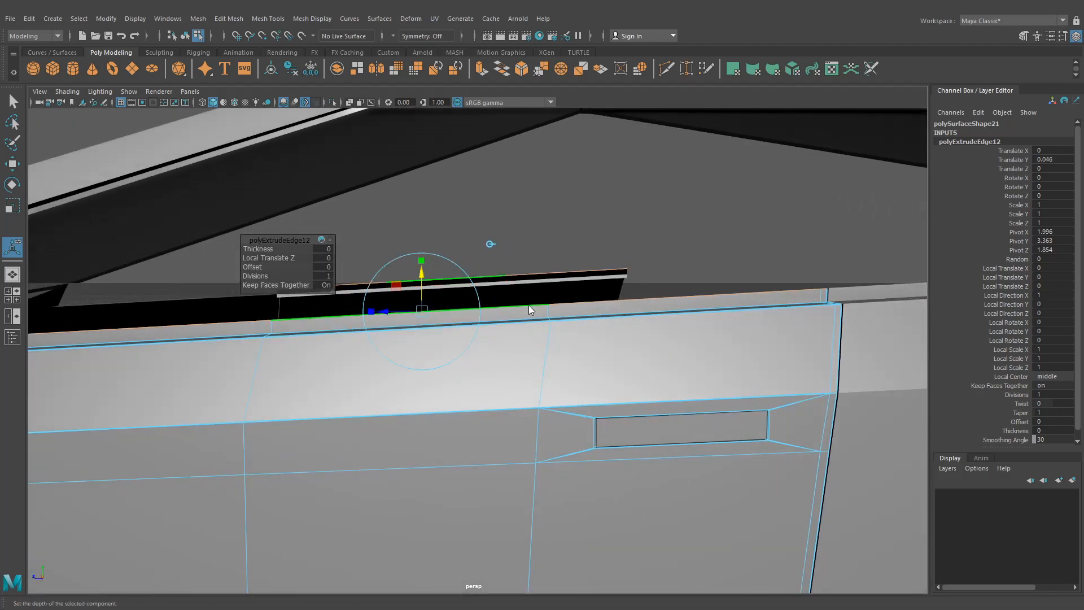
right_click_drag(530, 310, 523, 252)
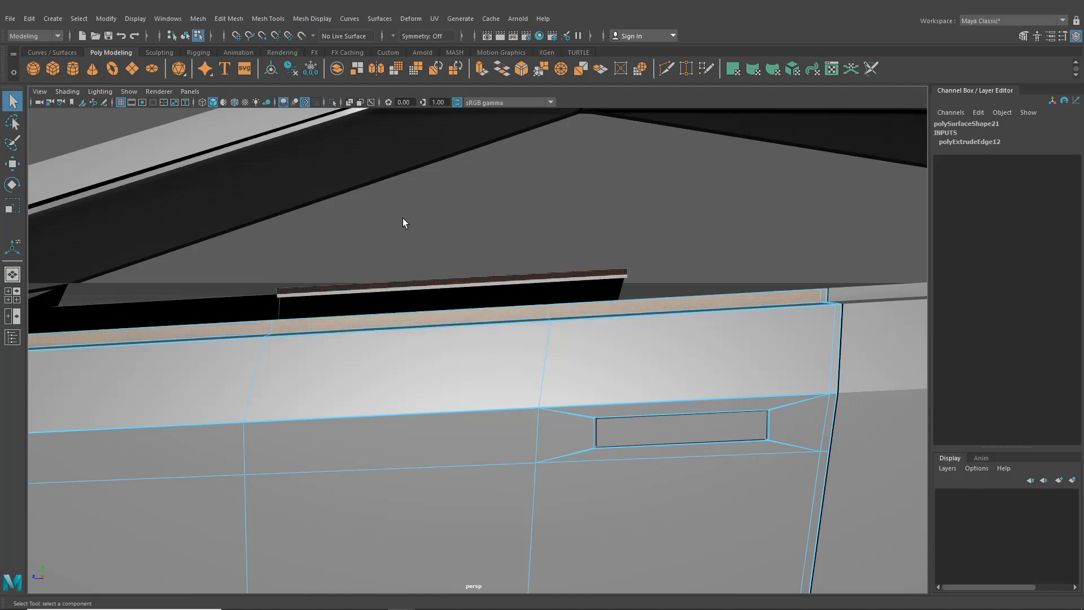
left_click(215, 20)
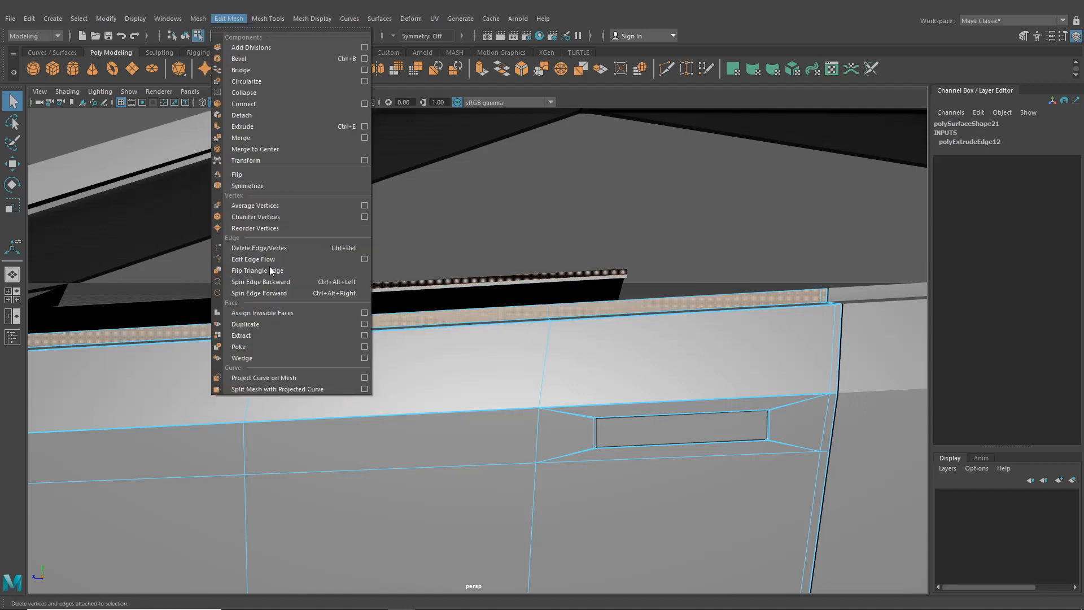
left_click(252, 336)
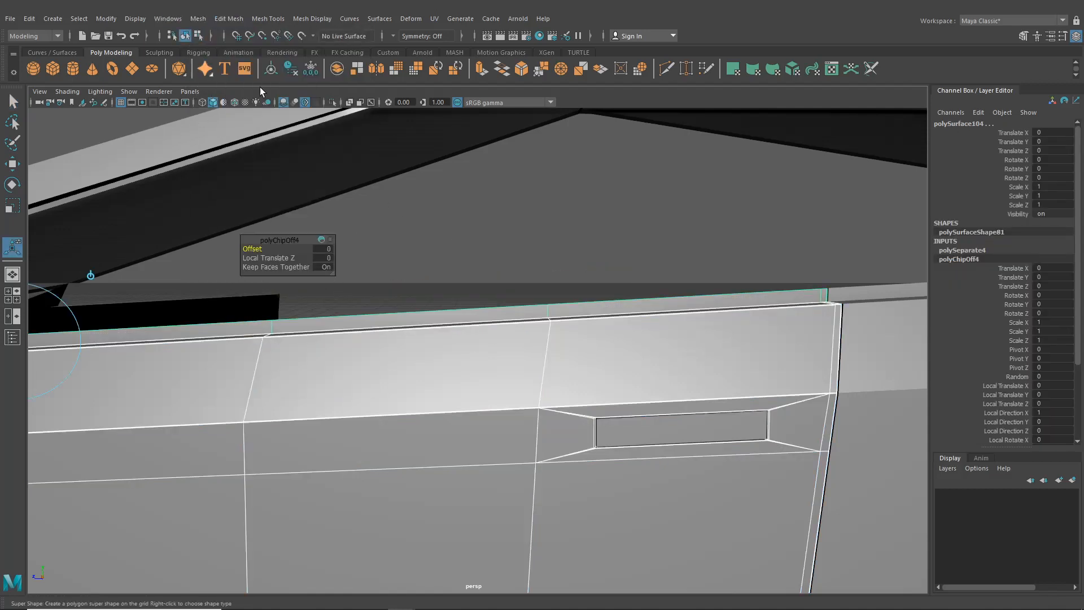
left_click(442, 288)
Step: Extrude the front fender's inner top edges below the window upward by 0.045 into a thin strip
scroll(443, 293, "down", 3)
middle_click_drag(442, 293, 643, 321, "alt")
scroll(486, 347, "up", 3)
left_click(416, 342)
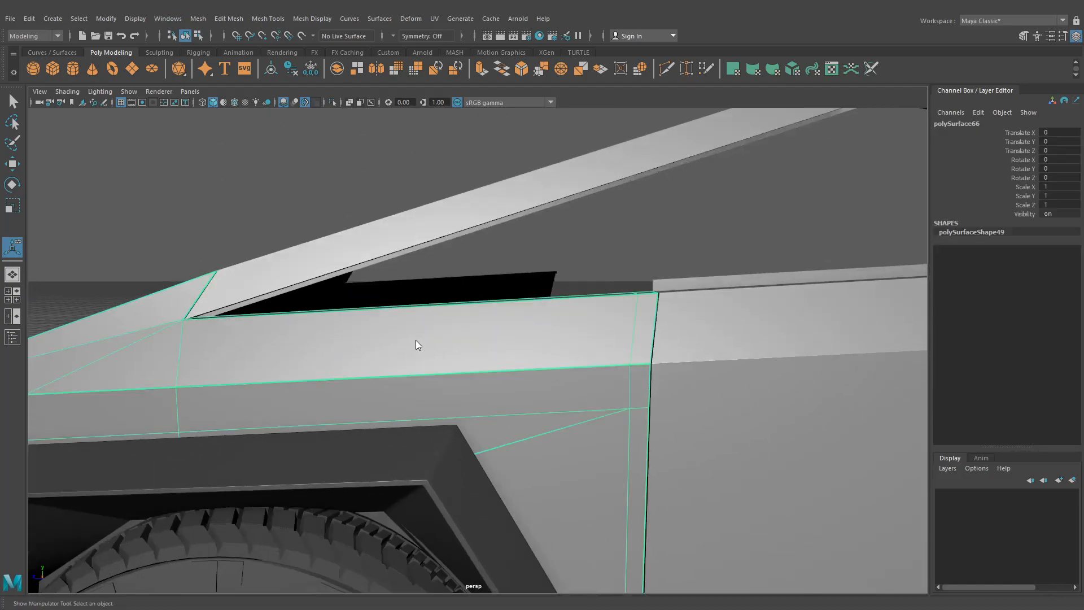
right_click_drag(416, 286, 413, 256)
double_click(421, 299)
left_click_drag(438, 320, 297, 353, "alt")
left_click_drag(497, 376, 194, 334, "alt")
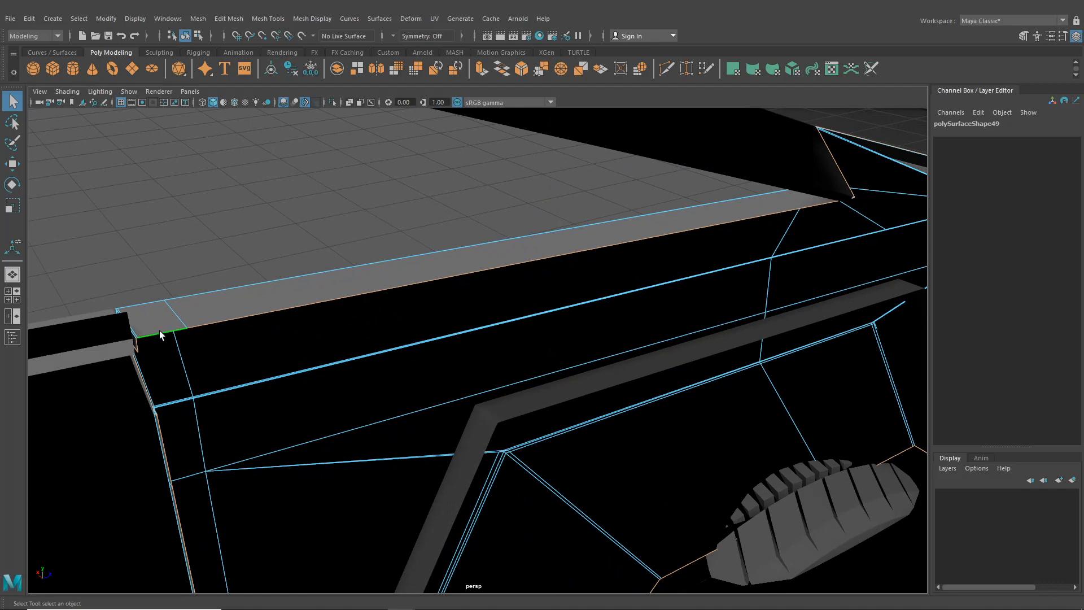
left_click_drag(540, 300, 720, 301, "alt")
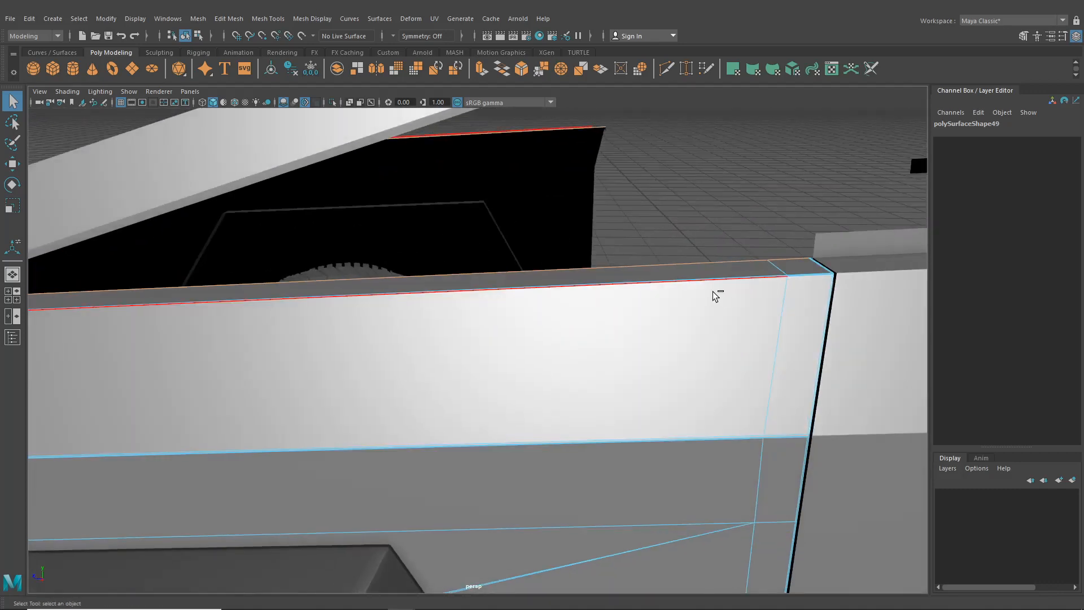
key("ctrl+e")
left_click_drag(349, 281, 435, 261, "alt")
middle_click_drag(435, 262, 305, 280, "alt")
Step: Extract the two strip faces above the front fender as a separate object and clear the selection
right_click_drag(507, 244, 510, 273)
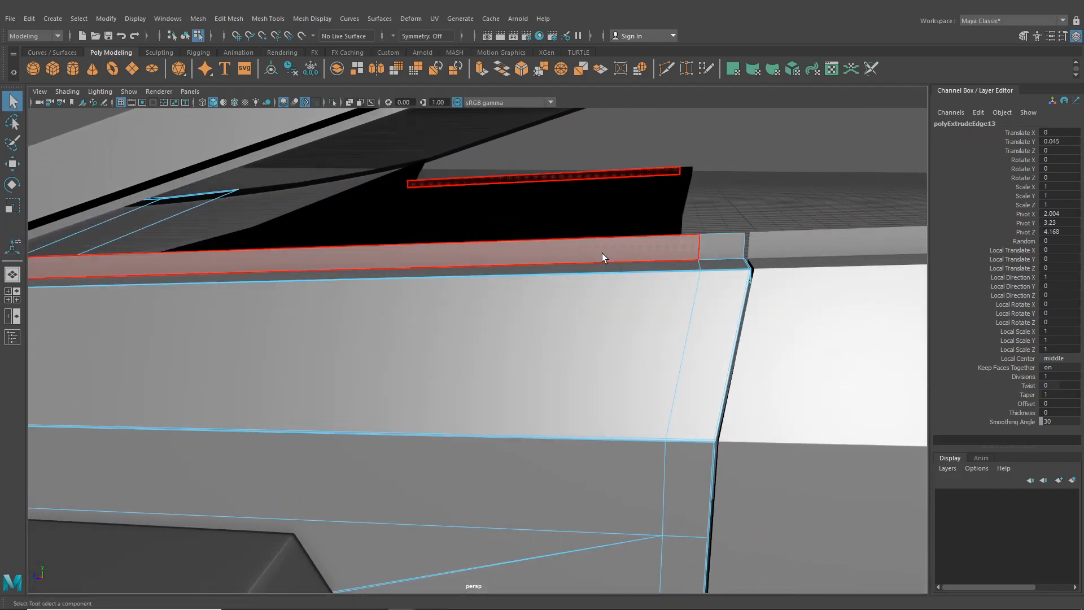
left_click(602, 252)
left_click(709, 245, "shift")
left_click(229, 18)
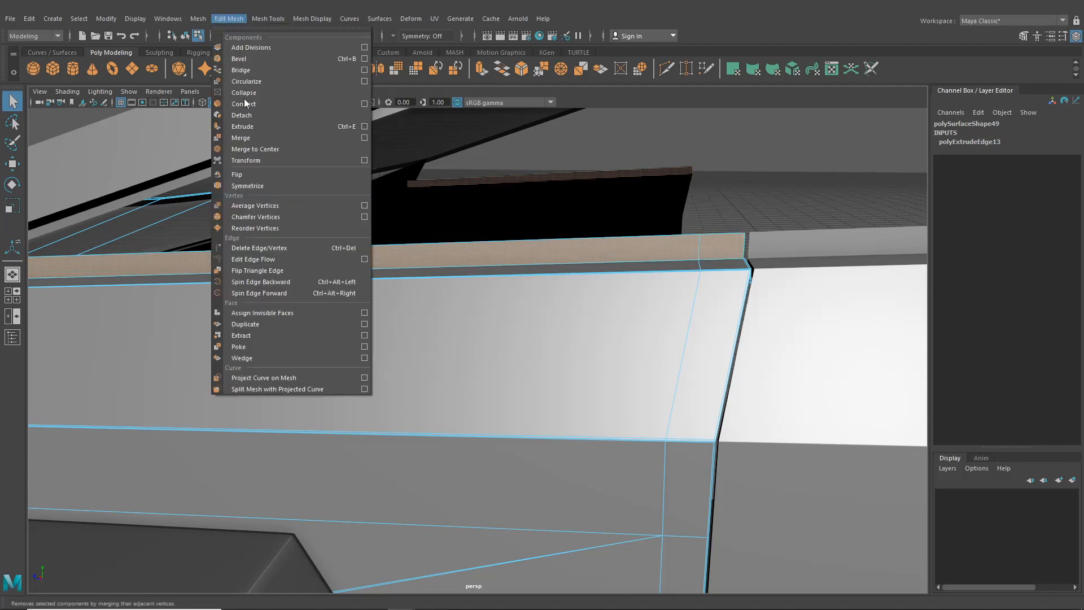
left_click(272, 335)
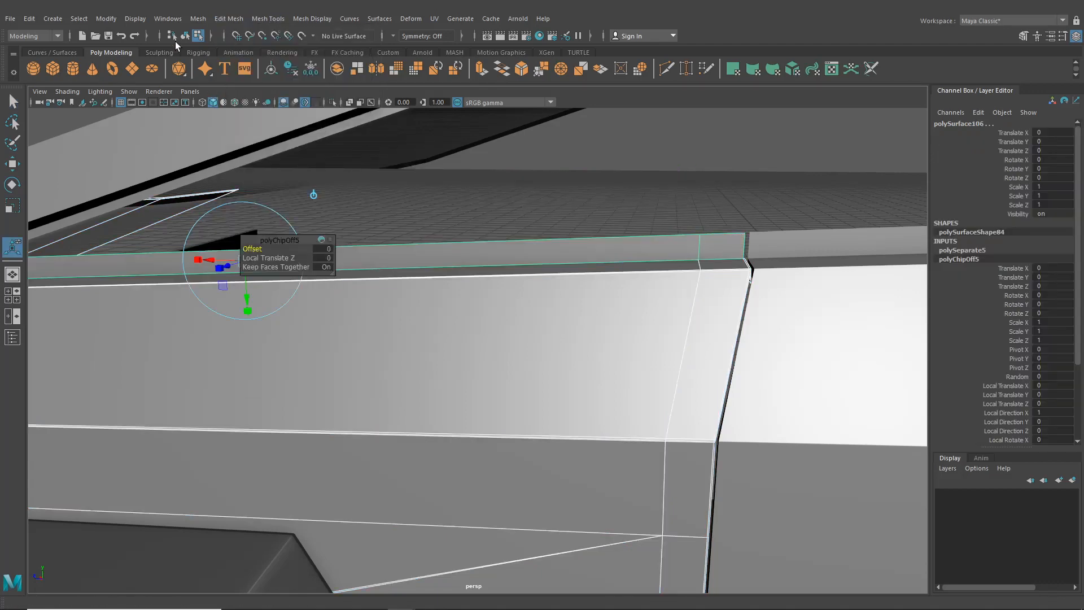
left_click(185, 36)
left_click(394, 192)
Step: Combine the front body, both doors, roof rail and rear side panel into one mesh and separate it back into individual pieces
scroll(539, 273, "down", 5)
left_click_drag(540, 273, 489, 376, "alt")
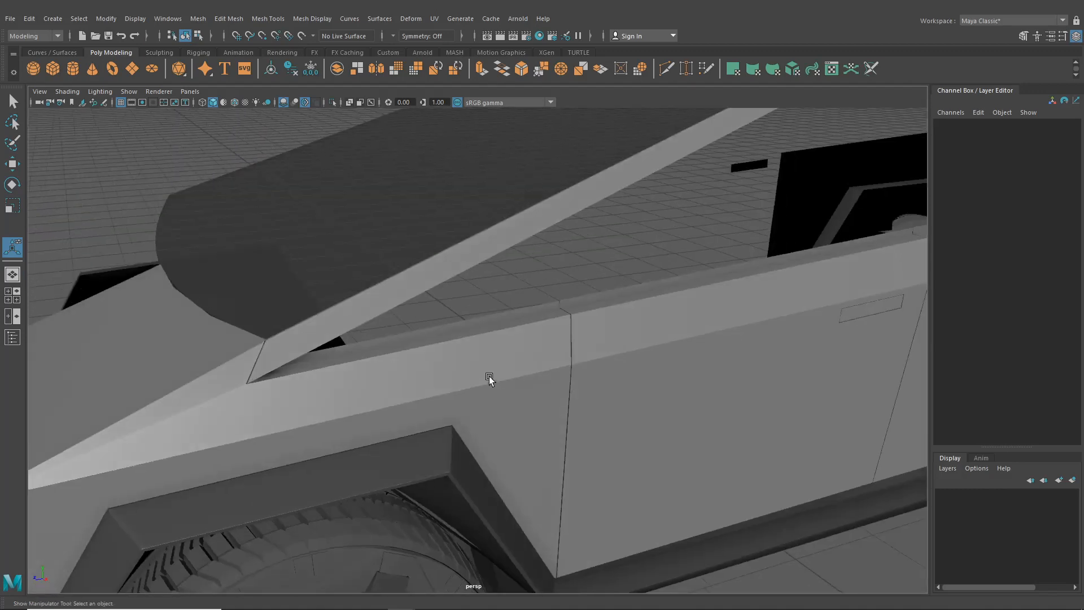
left_click(489, 376)
scroll(531, 377, "down", 3)
scroll(532, 378, "down", 5)
left_click(607, 357)
left_click(729, 324, "shift")
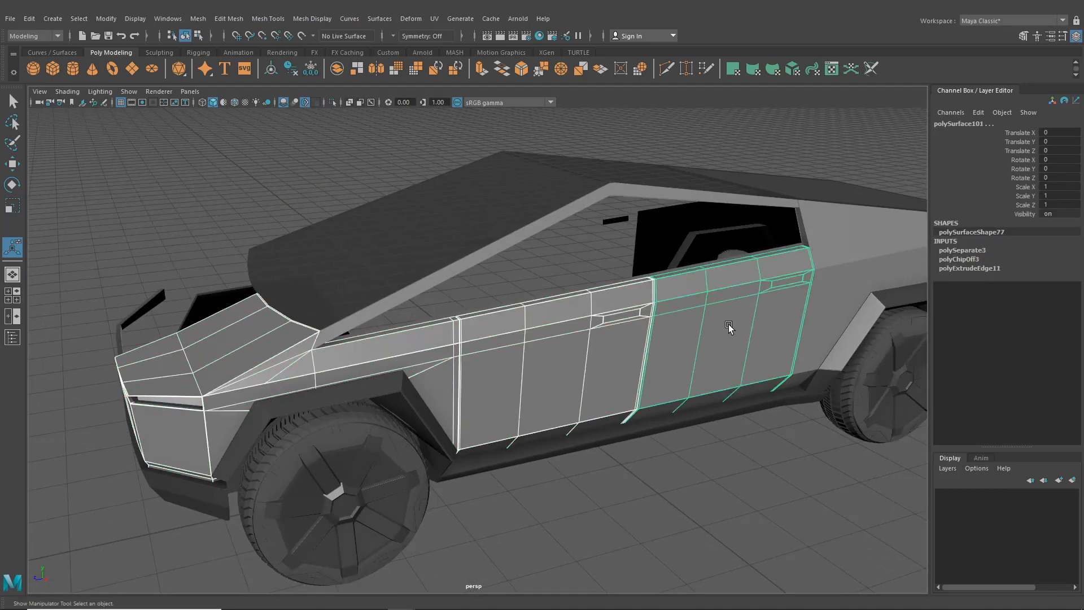
key("f")
left_click(699, 193, "shift")
left_click(769, 218, "shift")
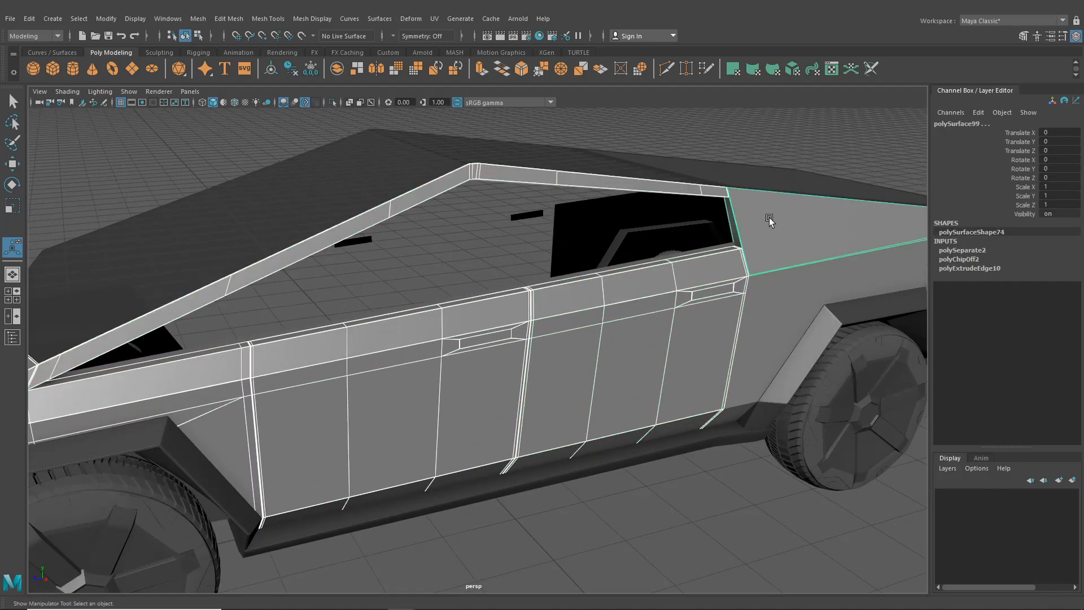
scroll(638, 326, "down", 5)
scroll(395, 170, "up", 2)
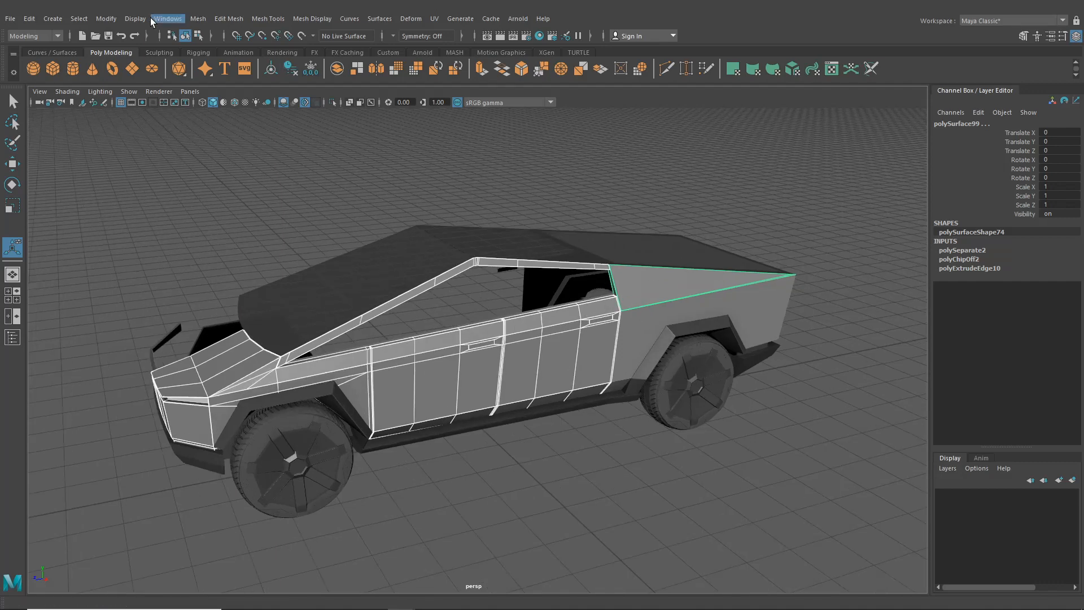
left_click(196, 19)
left_click(220, 59)
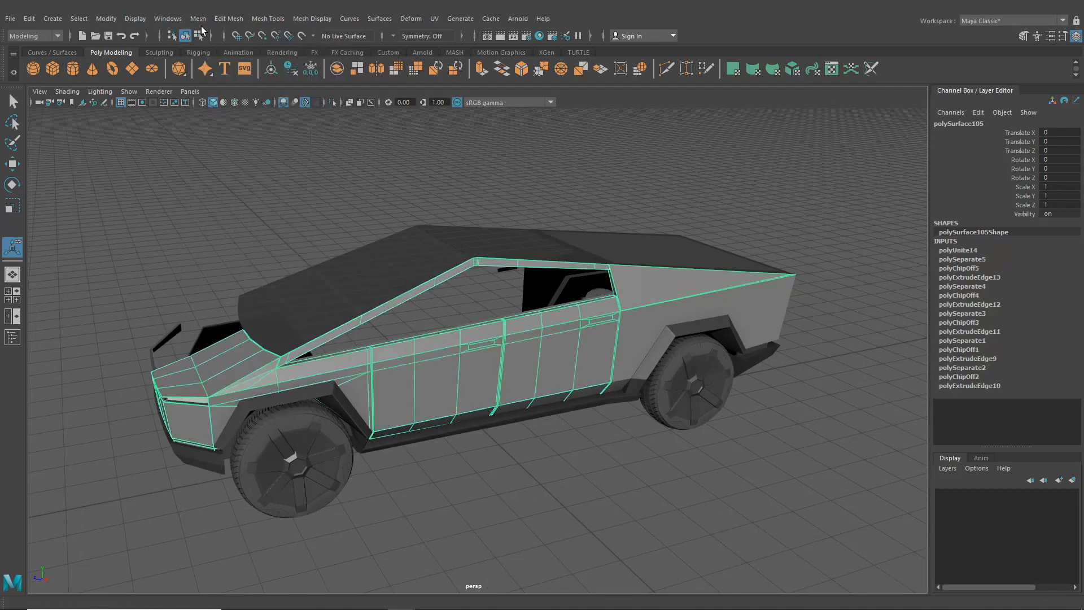
left_click(198, 19)
left_click(220, 70)
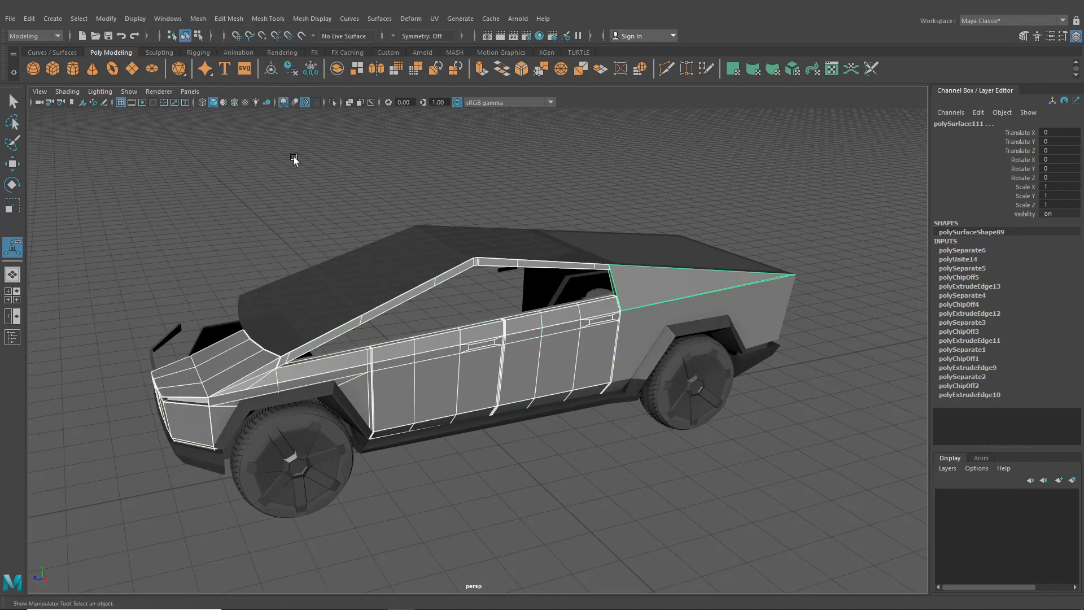
Step: Mirror the front body, both doors, rear side panel and roof rail to the opposite side as duplicates with Scale X -1
left_click(246, 377)
left_click(25, 19)
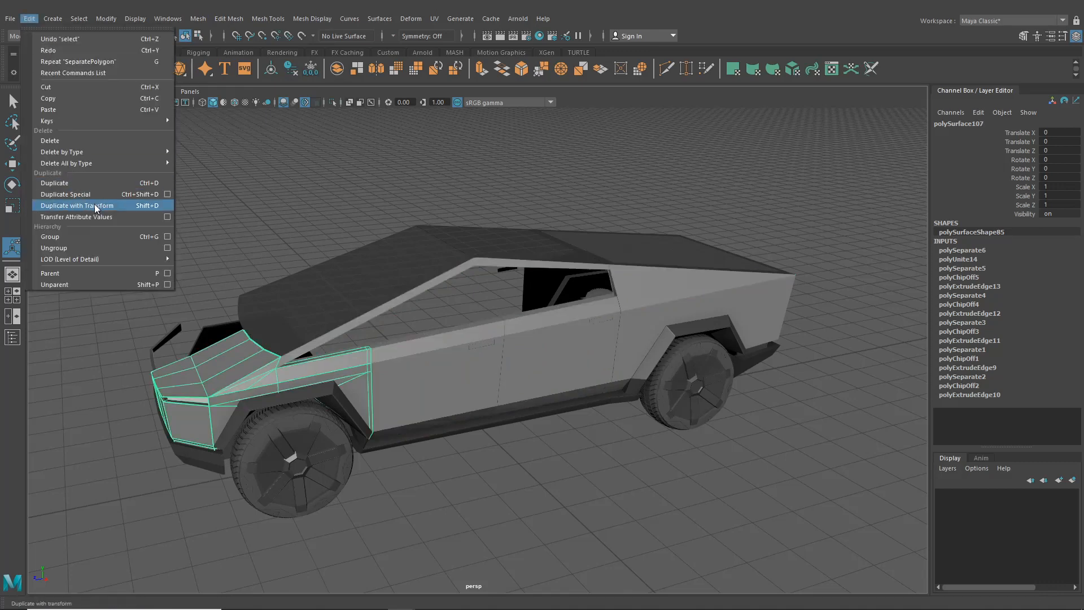
left_click(90, 195)
left_click(410, 380)
key("g")
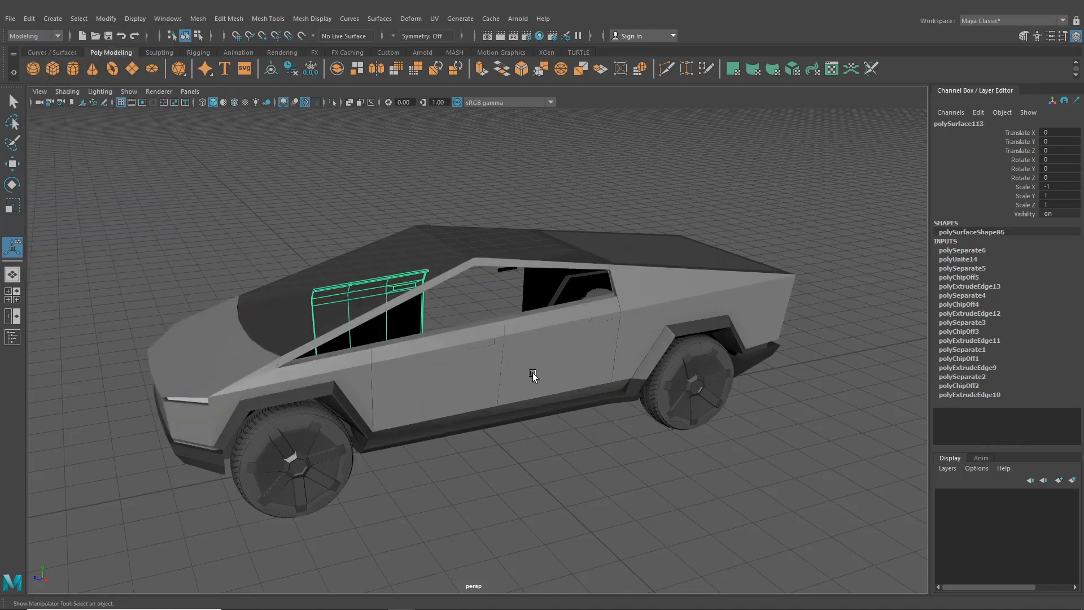
left_click(533, 375)
key("g")
left_click(640, 342)
key("g")
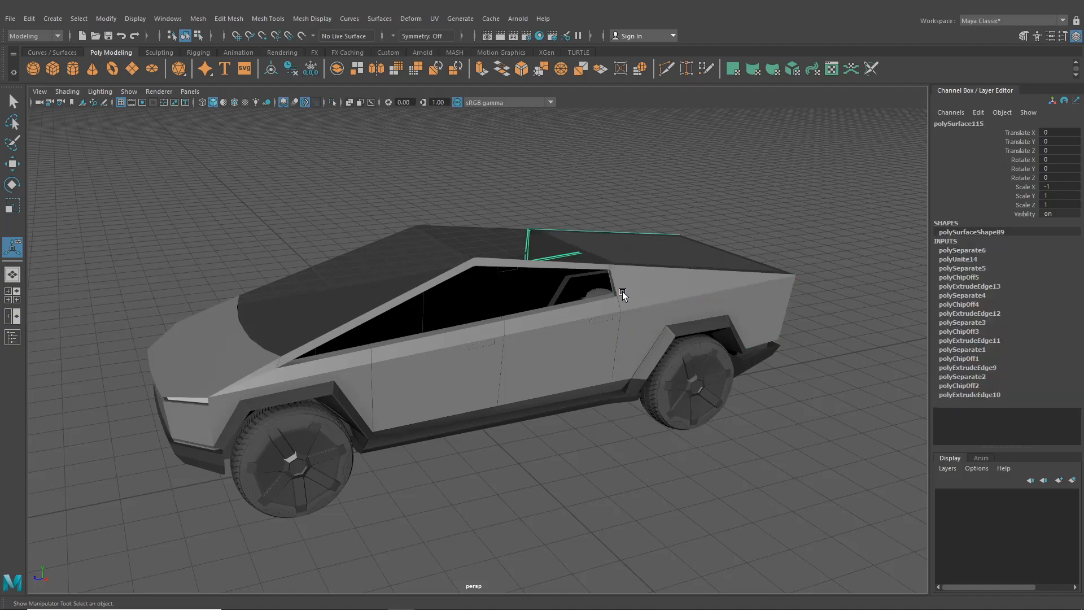
left_click(519, 266)
key("g")
Step: Combine the window strips along the rear door, rear side panel, roof rail, front fender and front door into one mesh
left_click_drag(476, 474, 395, 491, "alt")
left_click(394, 491)
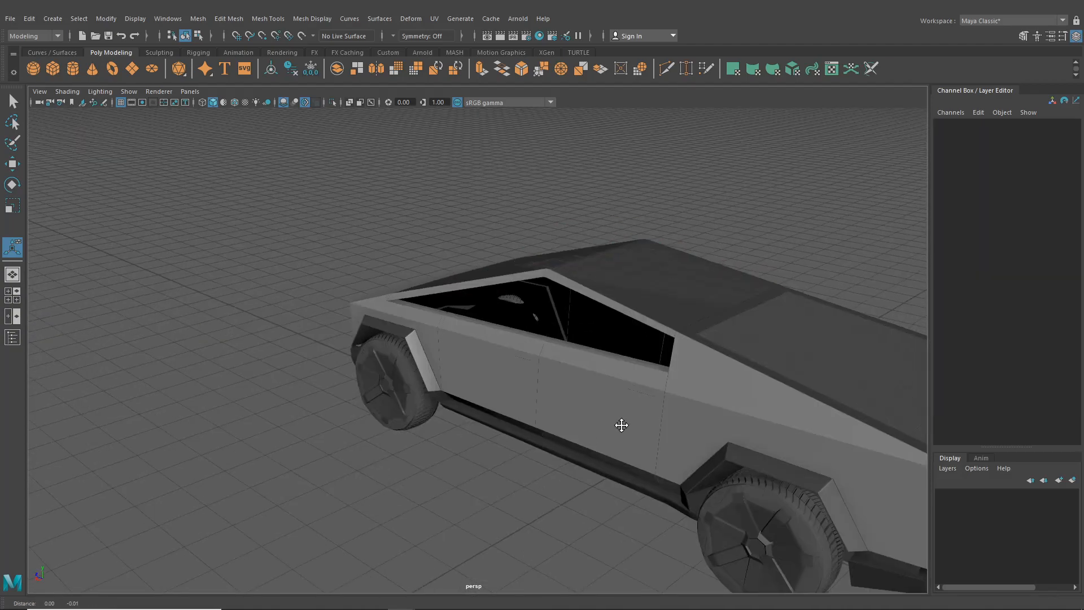
left_click_drag(622, 425, 602, 397, "alt")
left_click(504, 406)
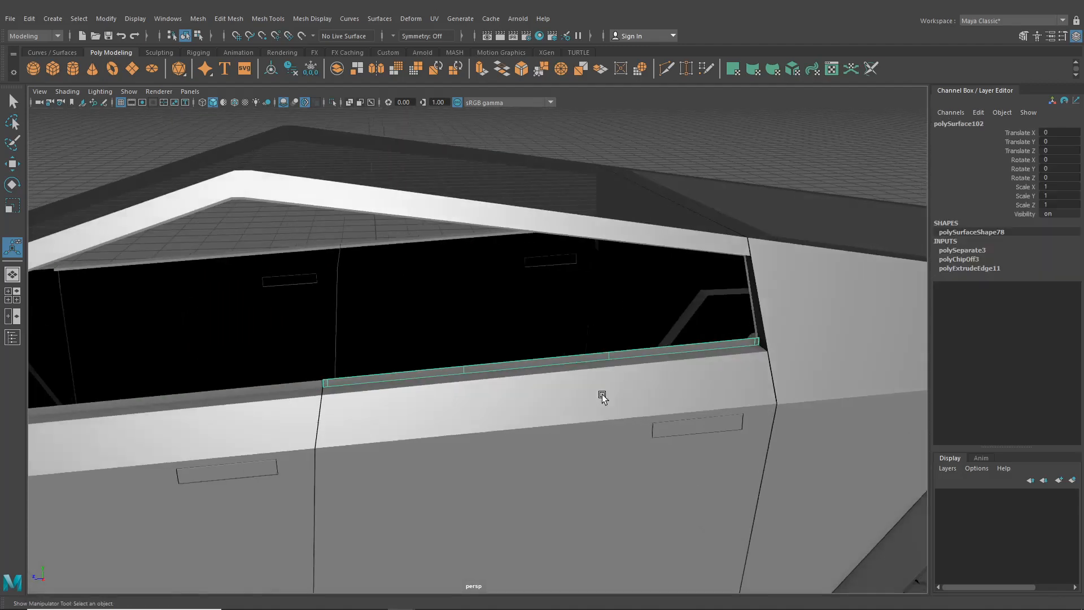
left_click_drag(728, 303, 692, 223, "alt")
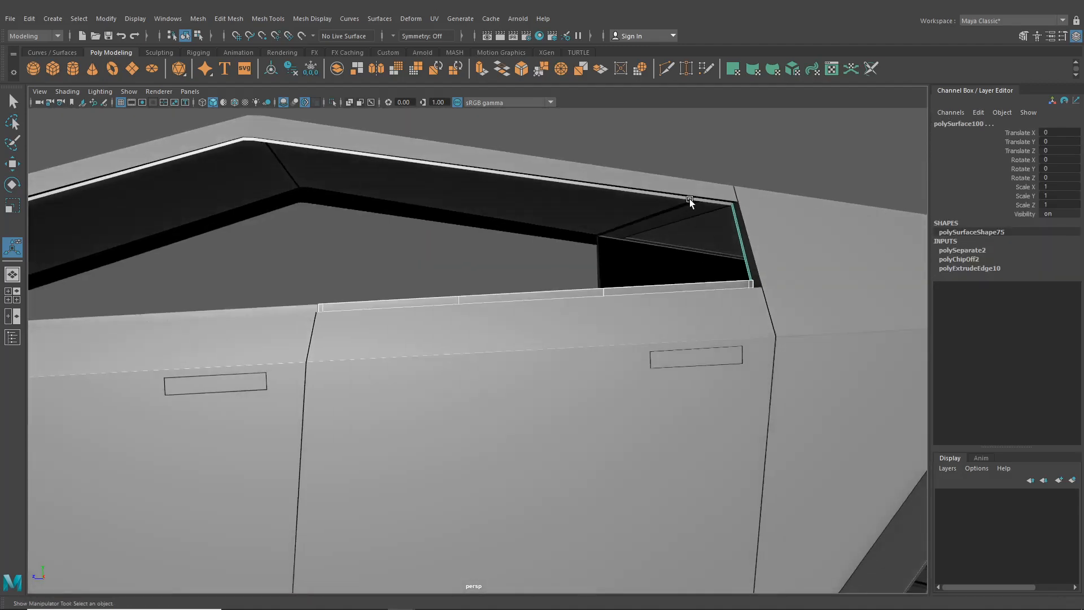
left_click(690, 199)
left_click_drag(204, 212, 380, 343, "alt")
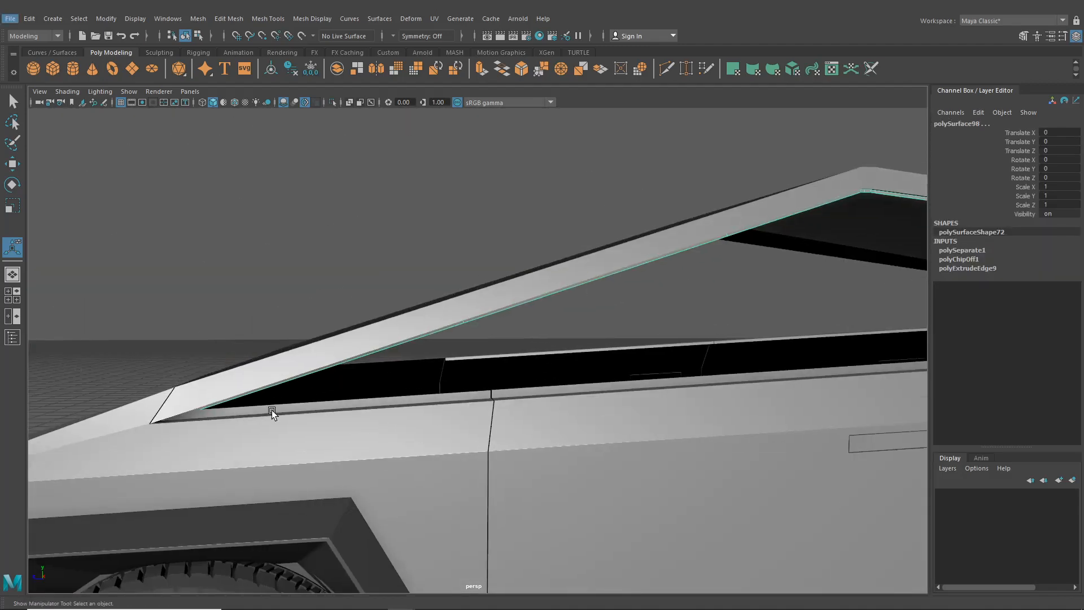
left_click(314, 407)
left_click(535, 389)
left_click_drag(536, 390, 572, 430, "alt")
left_click(230, 18)
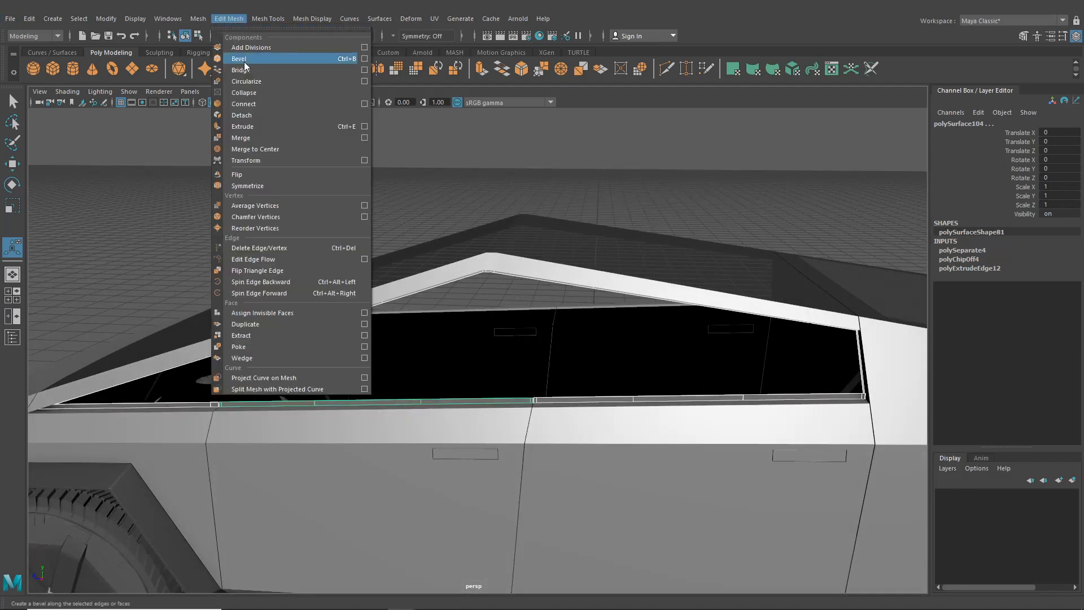
mouse_move(198, 19)
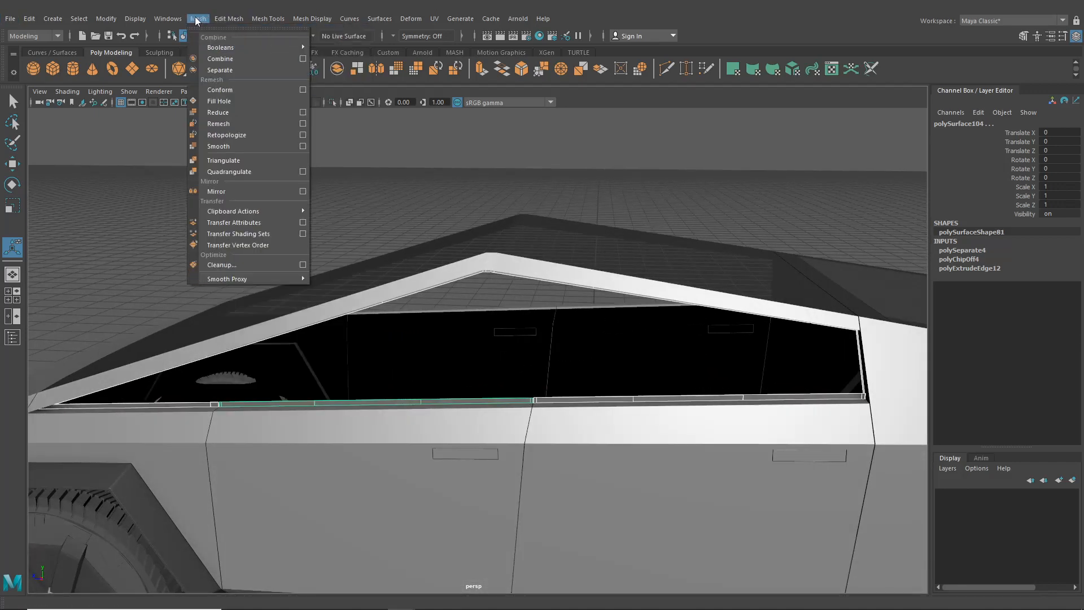
left_click(233, 58)
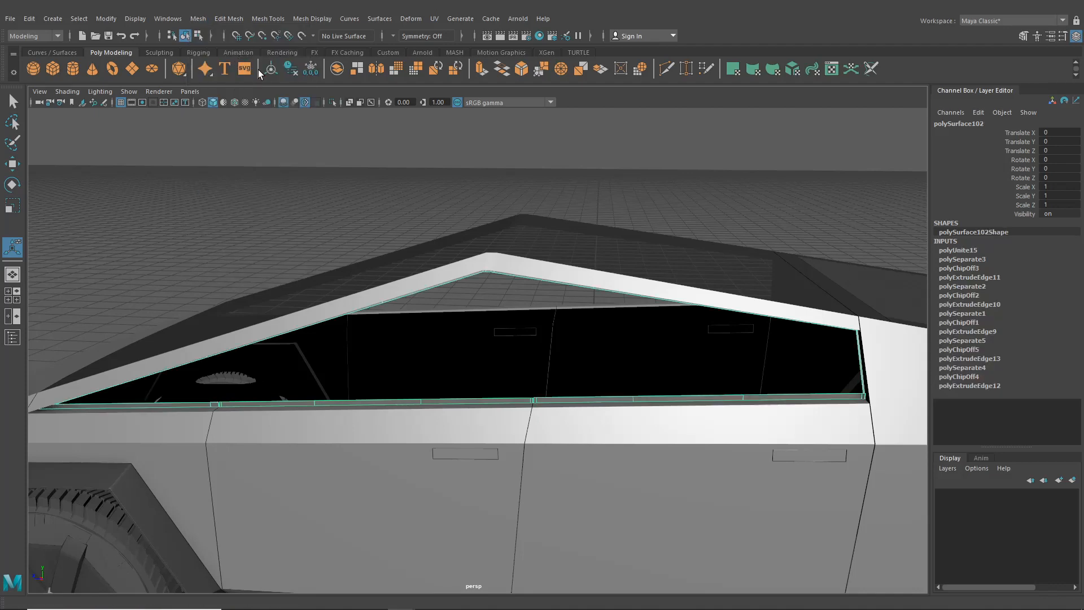
Step: Move the inner edge of the rear vertical window strip forward to widen it, using the side reference
middle_click_drag(390, 305, 349, 370, "alt")
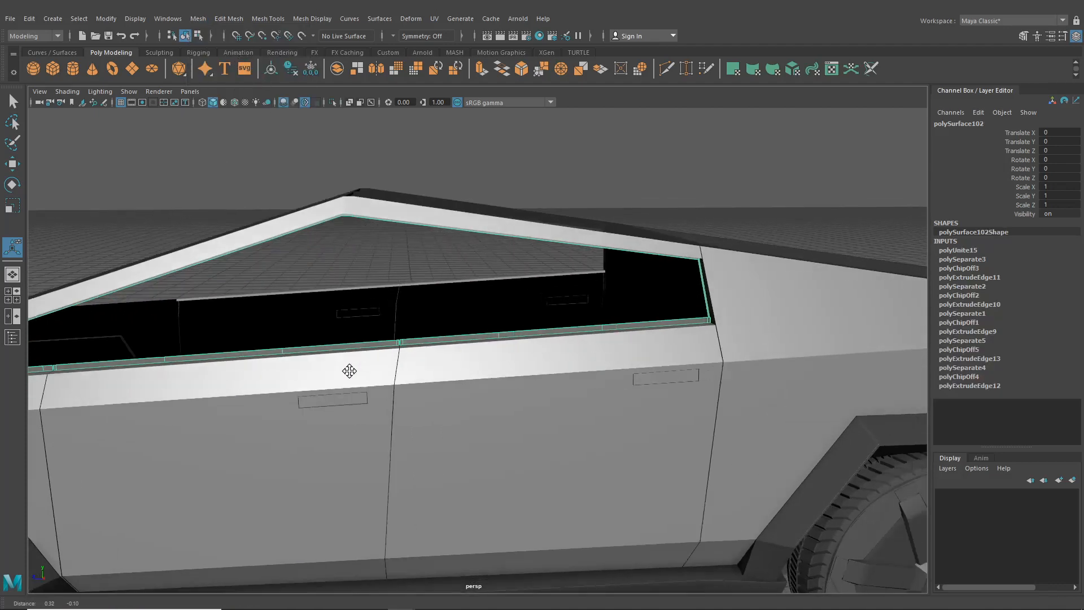
scroll(391, 322, "up", 5)
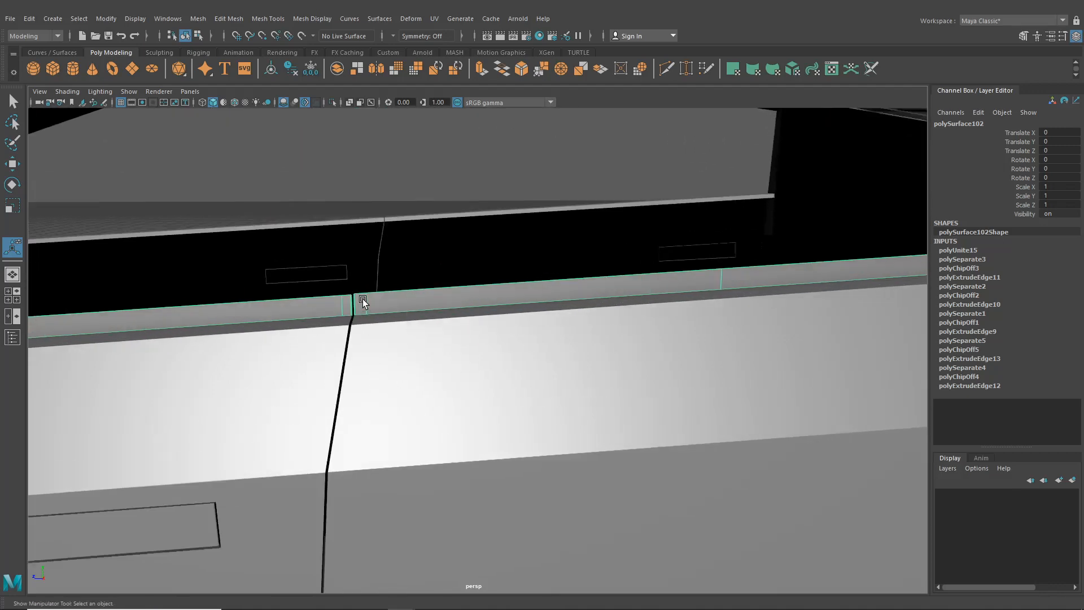
scroll(363, 299, "down", 10)
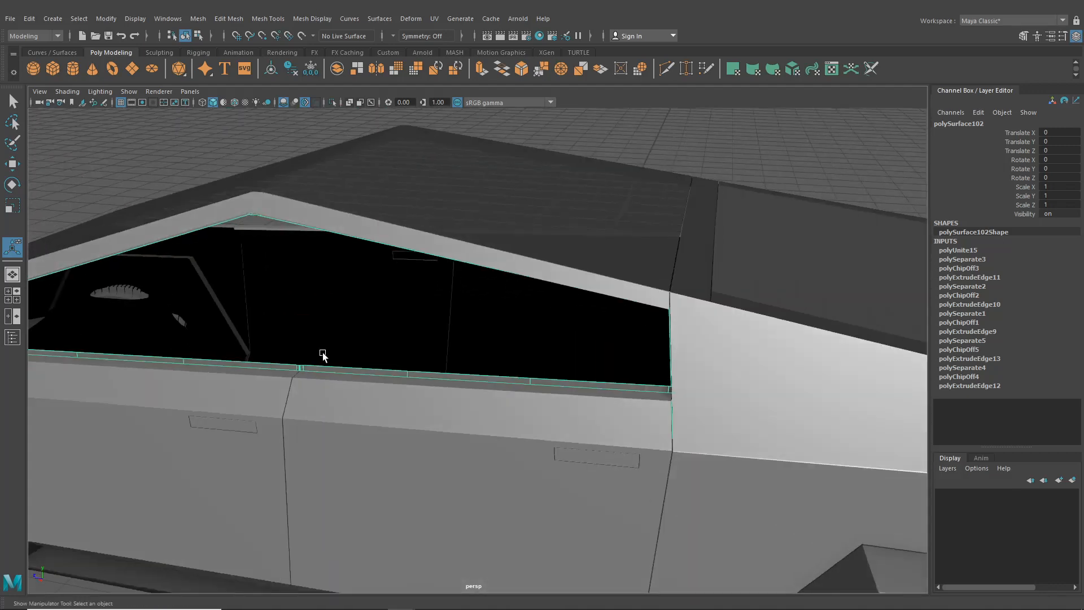
left_click_drag(323, 354, 379, 332, "alt")
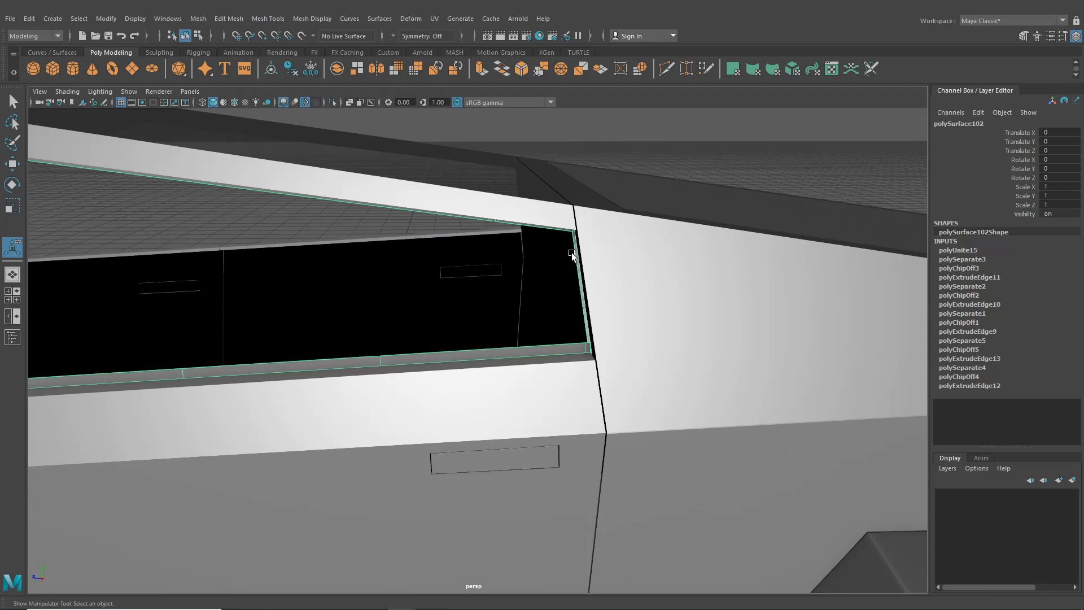
right_click_drag(578, 258, 569, 255)
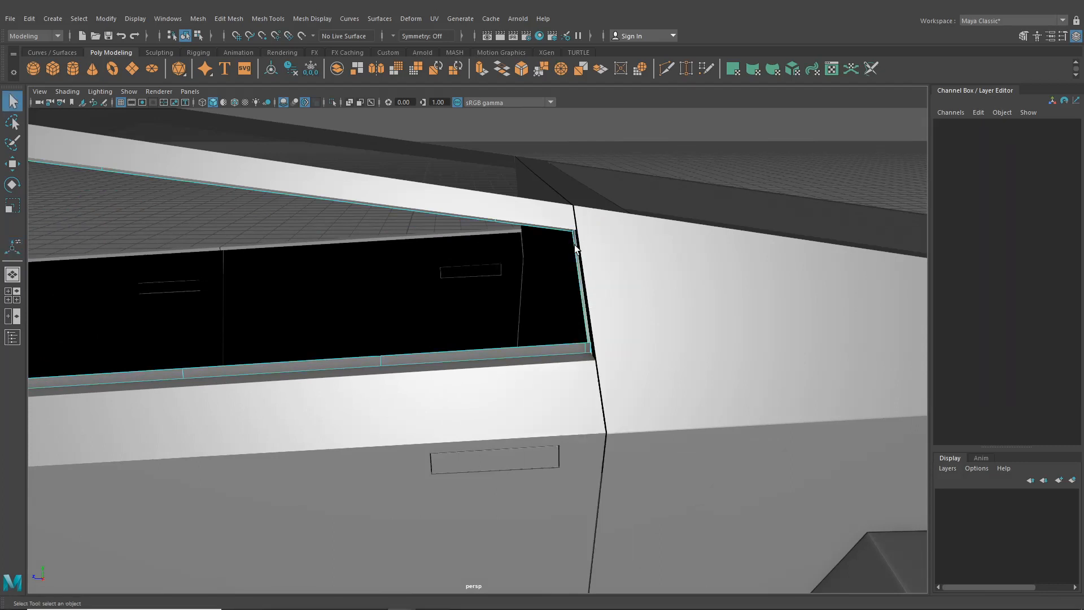
left_click(10, 165)
left_click(8, 299)
scroll(634, 422, "up", 6)
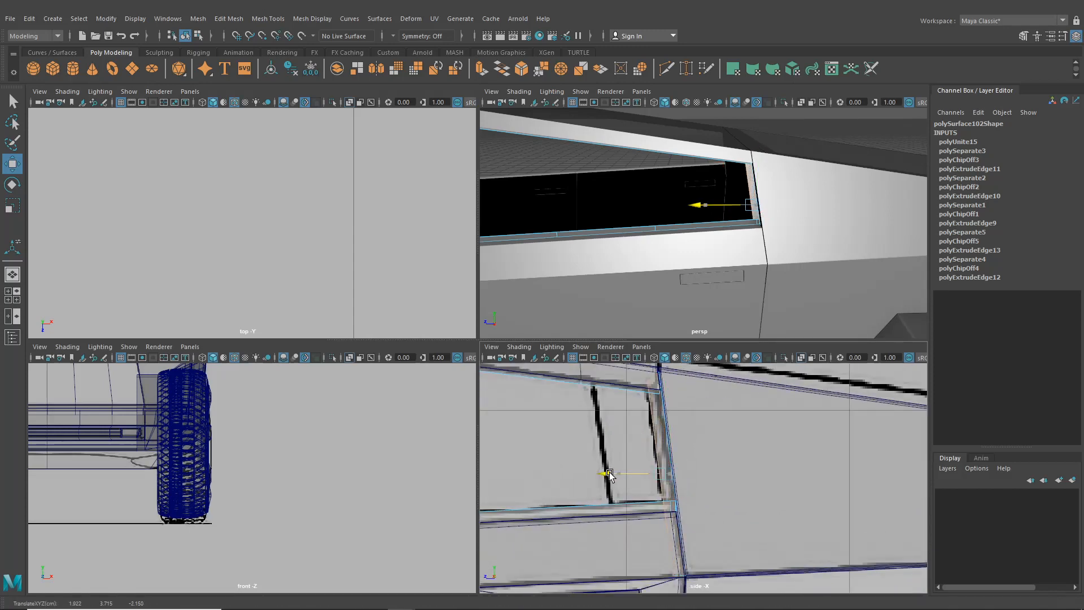
Step: Examine the window outline and pillar positions against the reference in the side view, and return to the perspective view
middle_click_drag(577, 468, 974, 546, "alt")
middle_click_drag(555, 500, 809, 504, "alt")
mouse_move(588, 508)
middle_mouse_down("alt")
mouse_move(739, 494)
mouse_move(617, 527)
mouse_move(743, 477)
mouse_move(728, 438)
middle_mouse_up("alt")
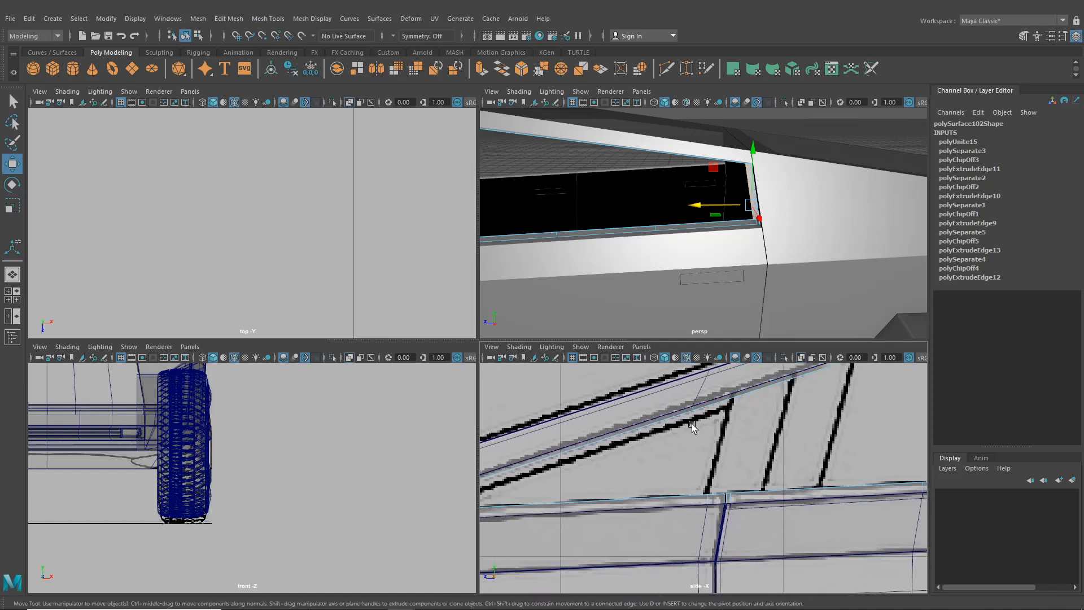
middle_click_drag(647, 475, 583, 494, "alt")
key("space")
scroll(563, 428, "down", 5)
middle_click_drag(515, 369, 403, 359, "alt")
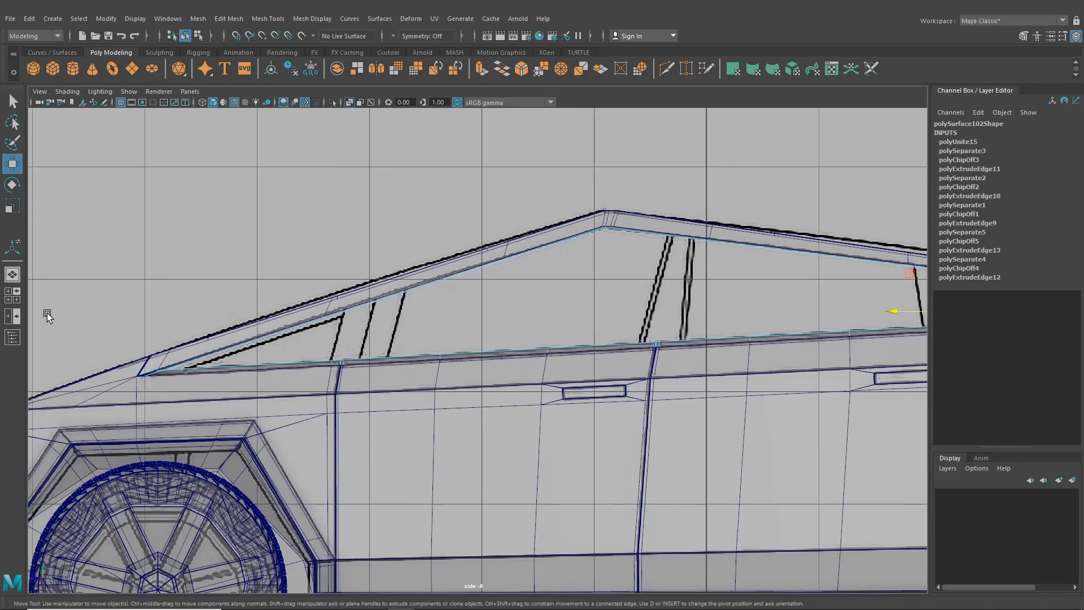
left_click(13, 274)
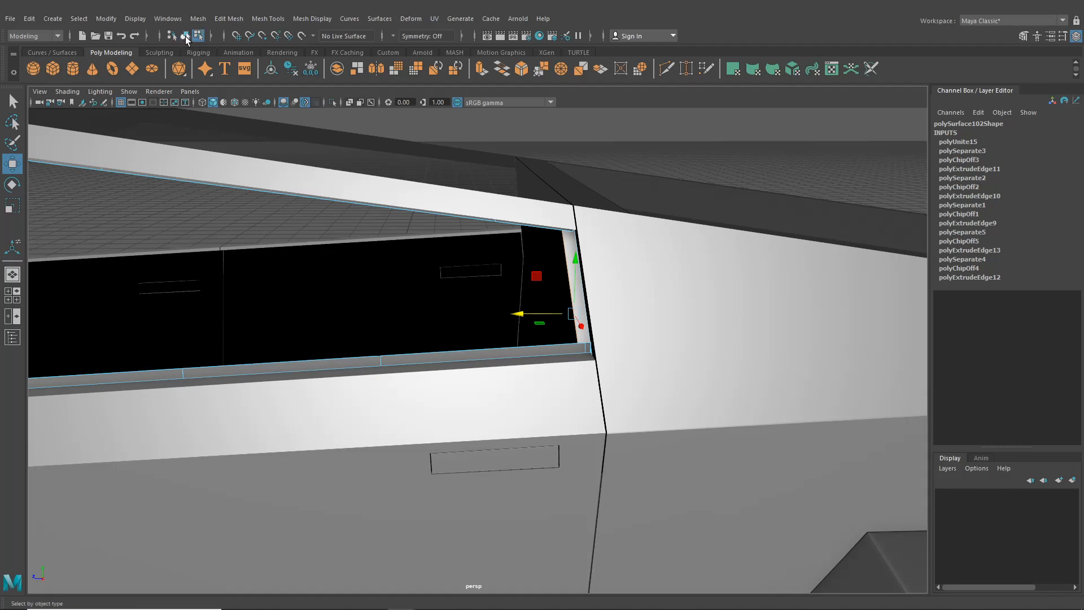
Step: Return to object selection, isolate the combined window strip mesh in the view and clear the selection
left_click(185, 36)
left_click(331, 102)
left_click_drag(473, 378, 469, 406, "alt")
left_click(561, 428)
right_click_drag(469, 406, 601, 536, "alt")
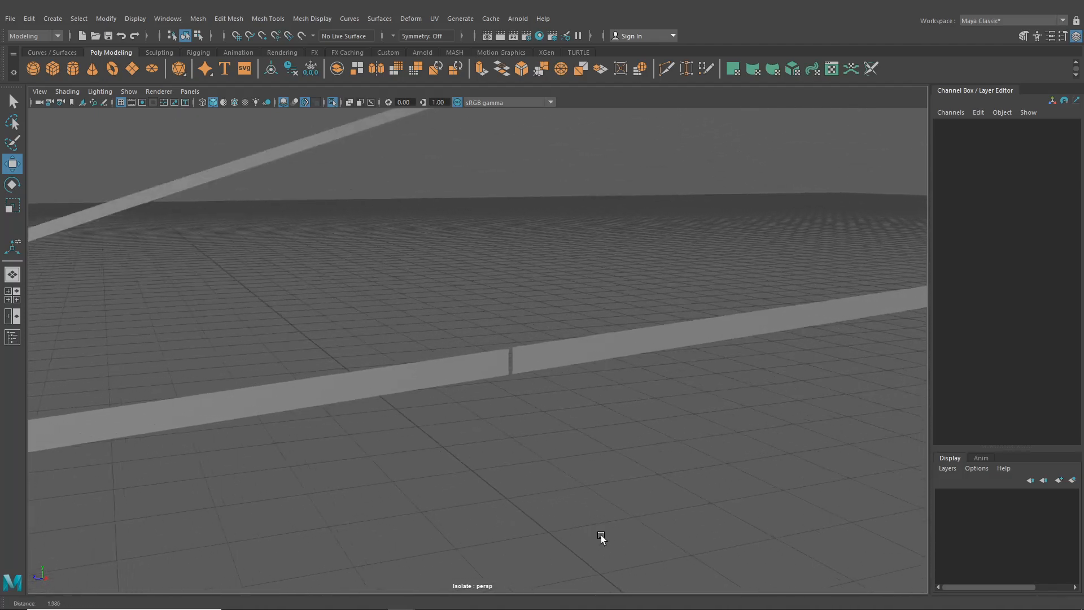
Step: Delete the three extra cross edges in the lower strips on both sides of the gap between front fender and front door
left_click(502, 367)
left_click_drag(501, 367, 455, 360, "alt")
right_click_drag(455, 287, 446, 300)
left_click(433, 364)
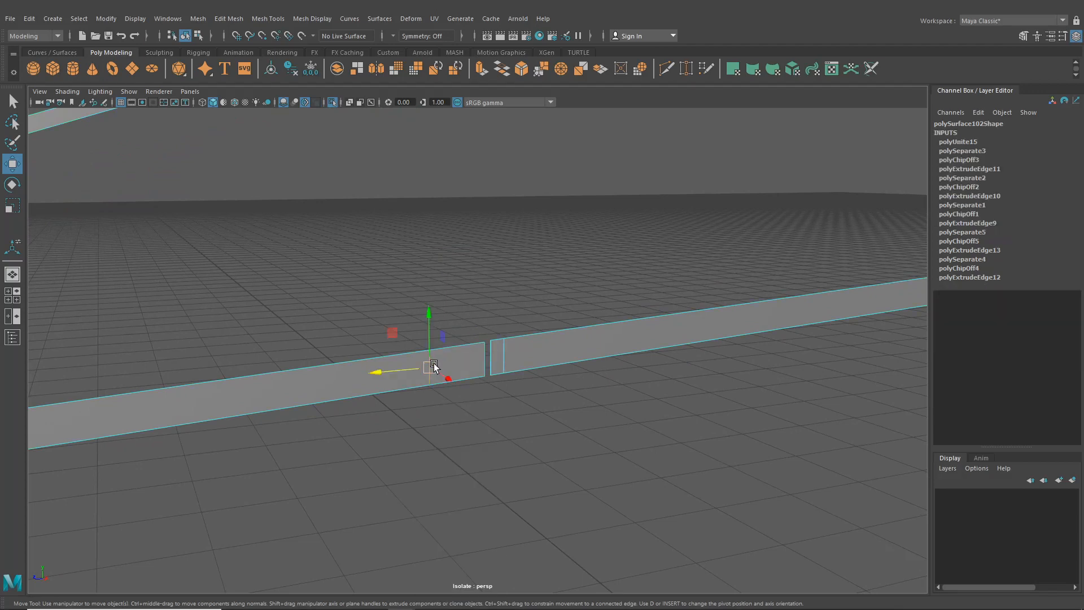
key("ctrl+Delete")
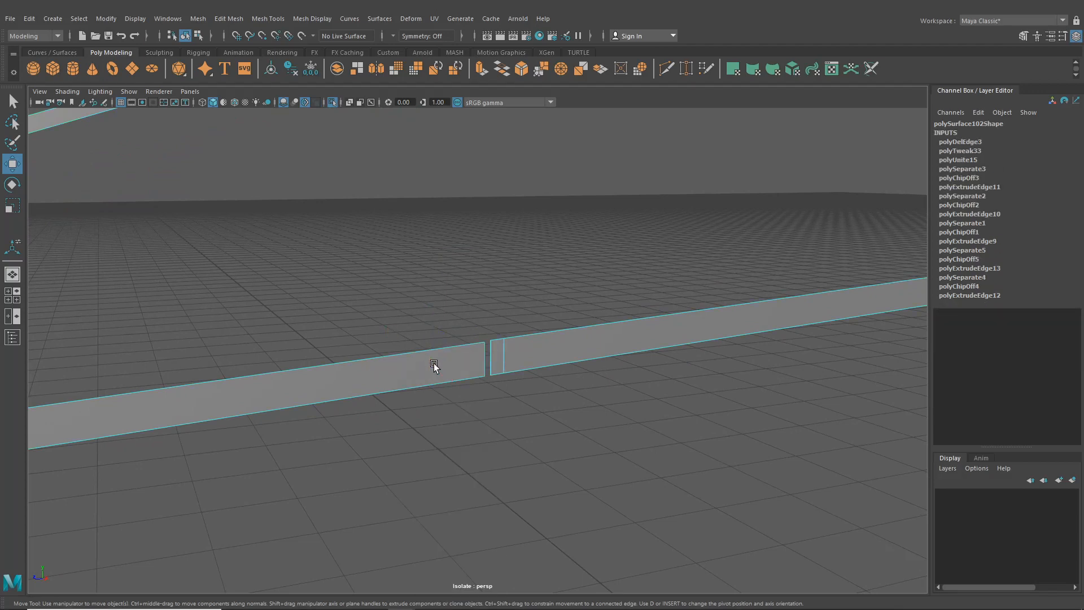
scroll(516, 366, "up", 2)
scroll(517, 366, "up", 3)
left_click(527, 357)
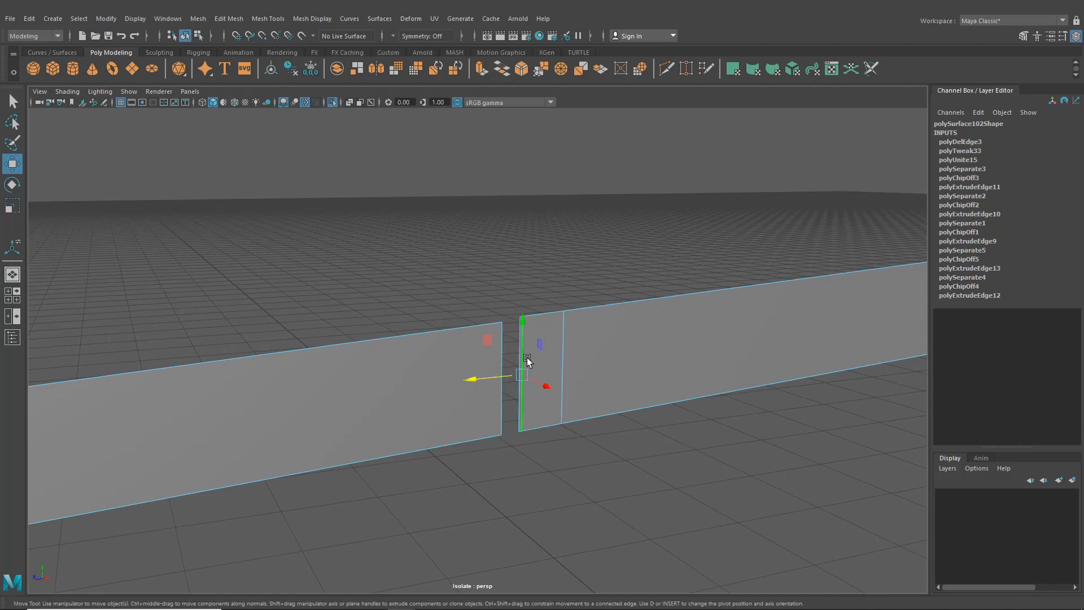
key("ctrl+Delete")
left_click(568, 347)
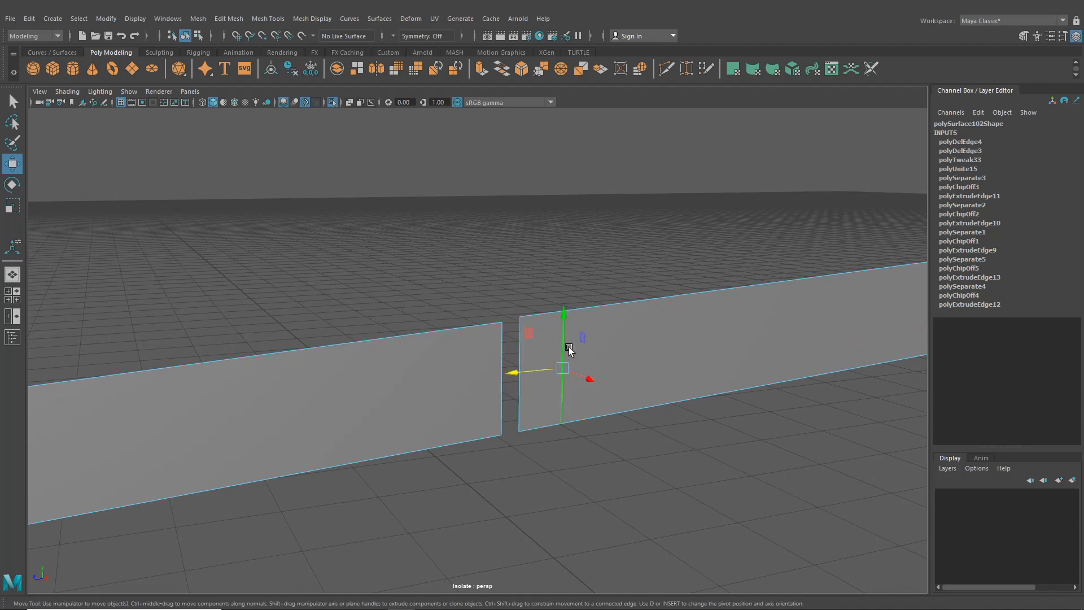
key("ctrl+Delete")
Step: Delete the four extra cross edges on both sides of the gap between the front door and rear door strips
left_click_drag(621, 339, 535, 410, "alt")
scroll(572, 384, "up", 3)
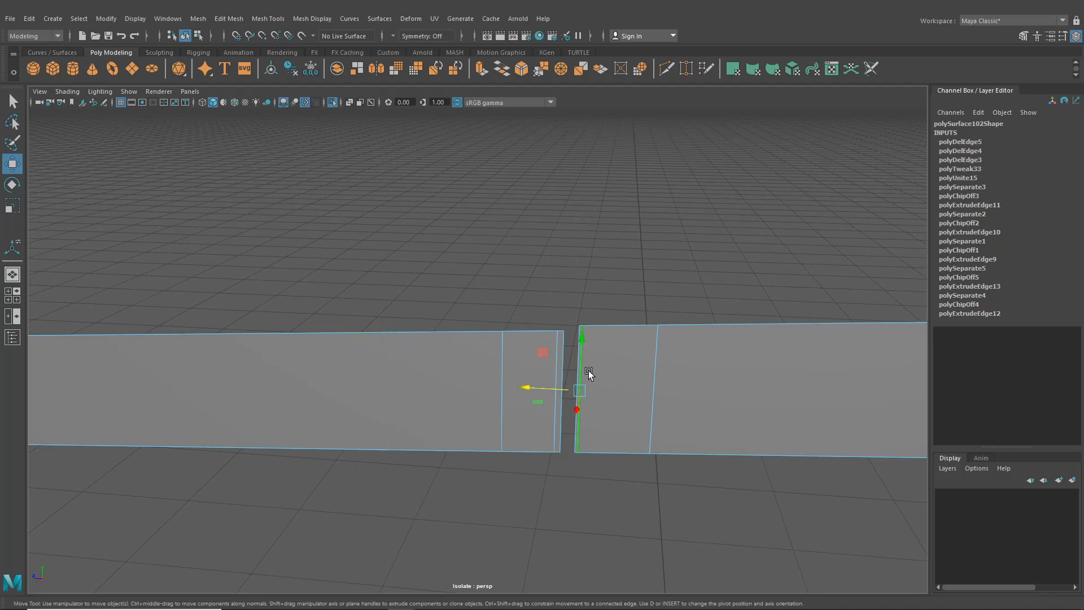
left_click(557, 359, "shift")
left_click(503, 371, "shift")
left_click(653, 377, "shift")
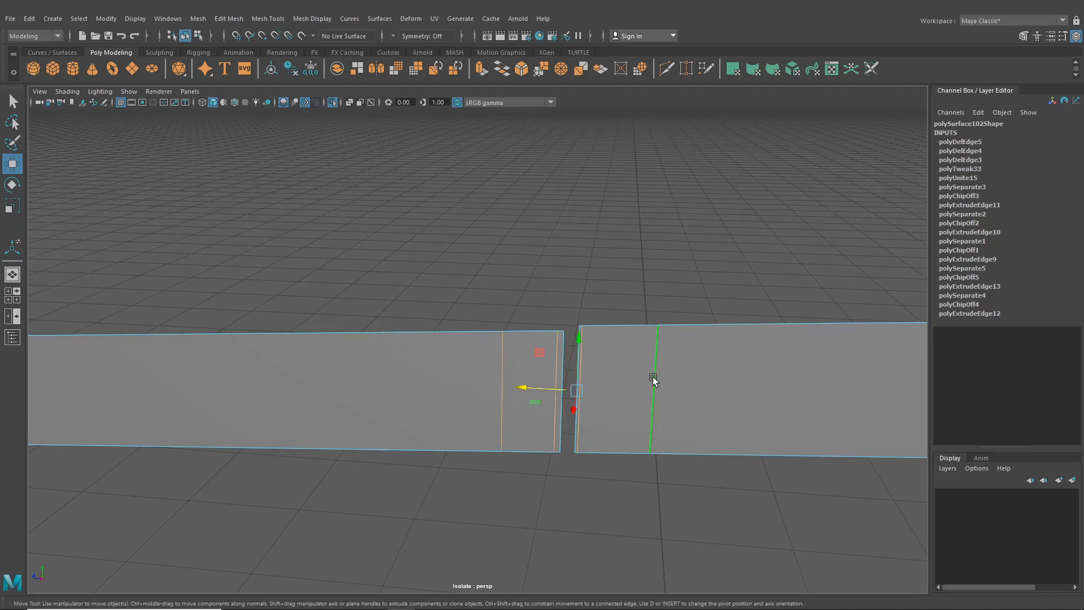
key("ctrl+Delete")
Step: Raise the upper rear corner vertex of the front door strip to line up with the rear door strip's upper edge
right_click_drag(644, 287, 554, 341)
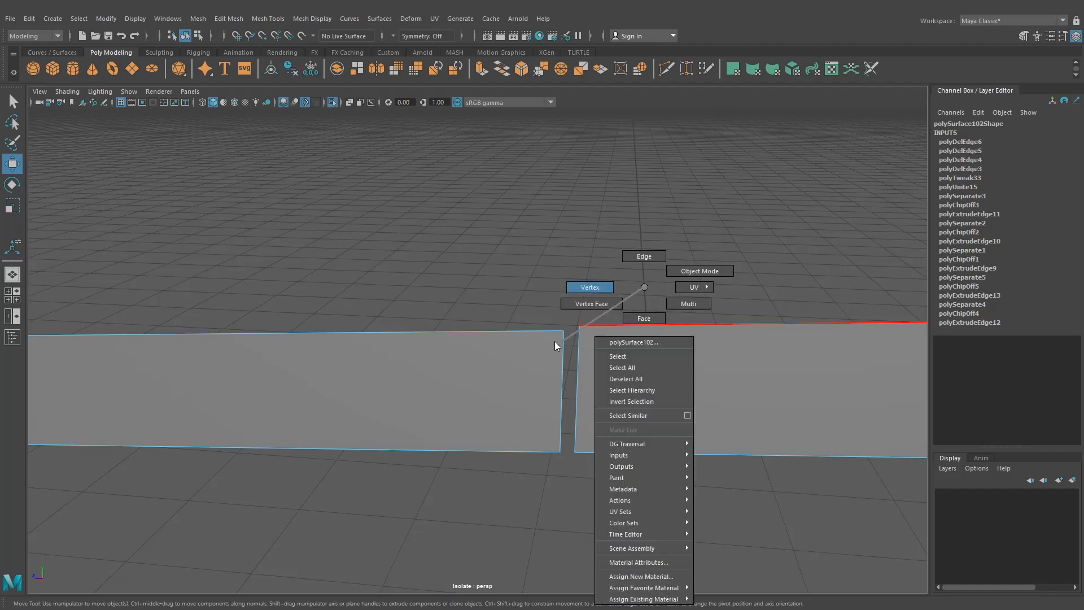
right_click_drag(569, 288, 569, 288)
left_click(563, 338)
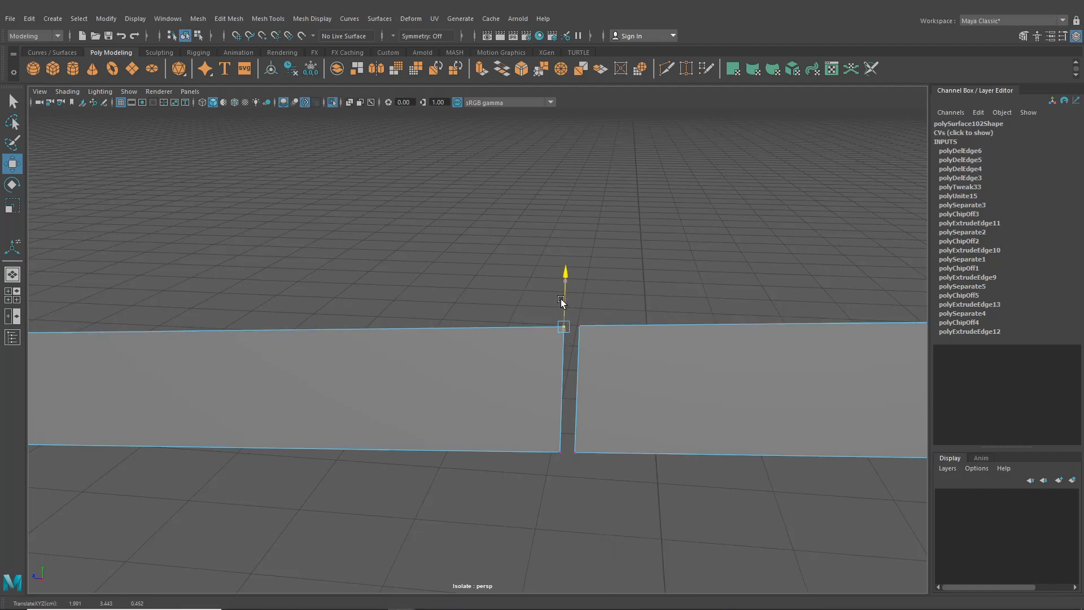
Step: Delete the two extra cross edges at the rear end of the rear door strip, where it crosses the vertical strip
left_click_drag(560, 298, 426, 366, "alt")
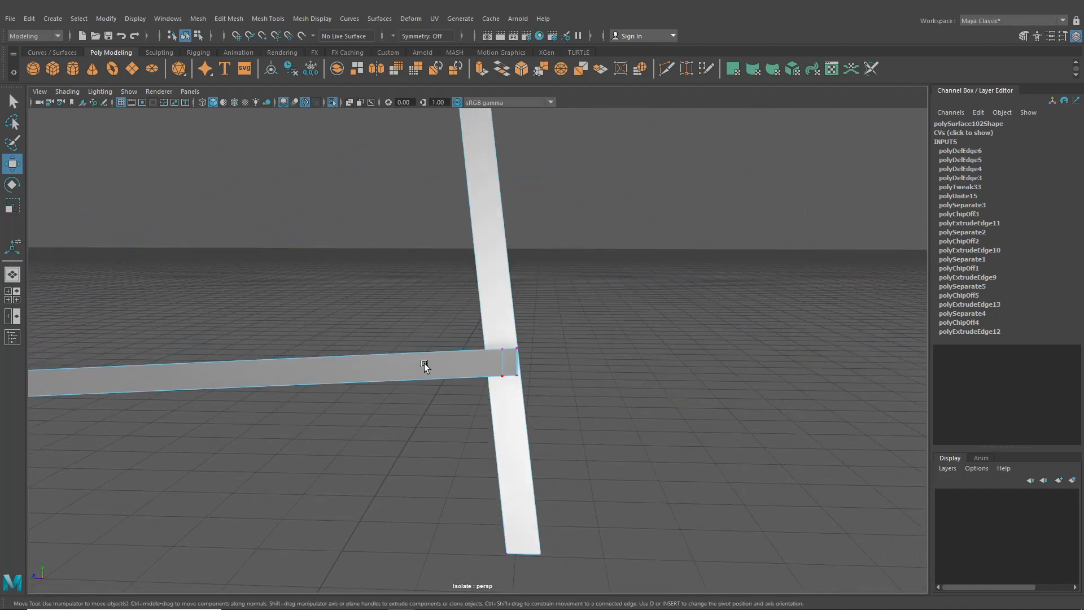
right_click_drag(475, 287, 476, 319)
scroll(531, 384, "up", 3)
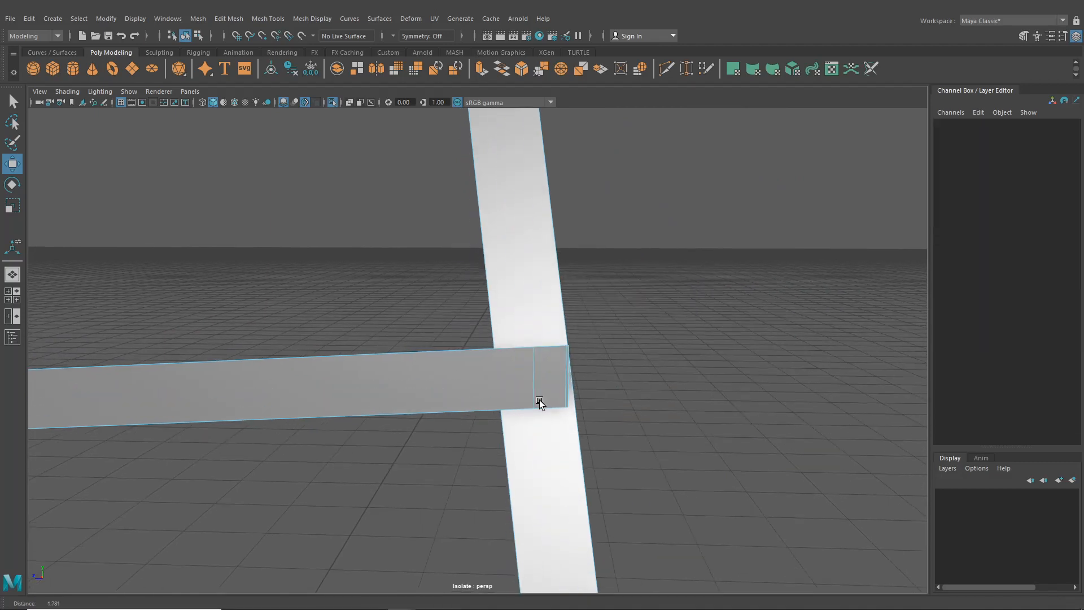
left_click(565, 378)
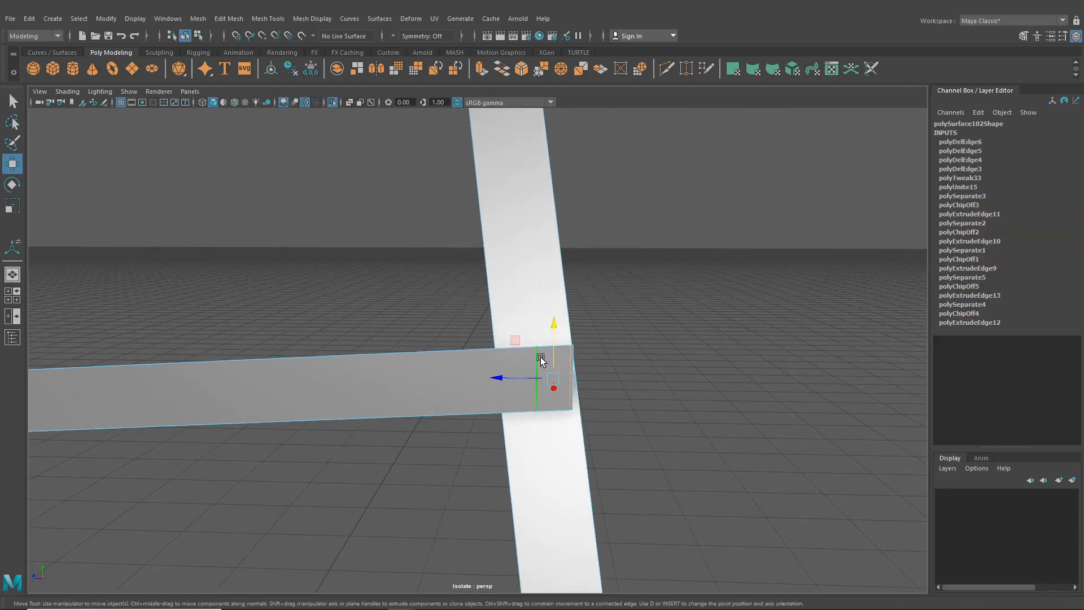
key("Delete")
Step: Examine how the roof rail strip and lower strip overlap at the front tip, and review the whole window outline
scroll(542, 367, "down", 5)
middle_click_drag(550, 374, 805, 351, "alt")
middle_click_drag(311, 453, 419, 439, "alt")
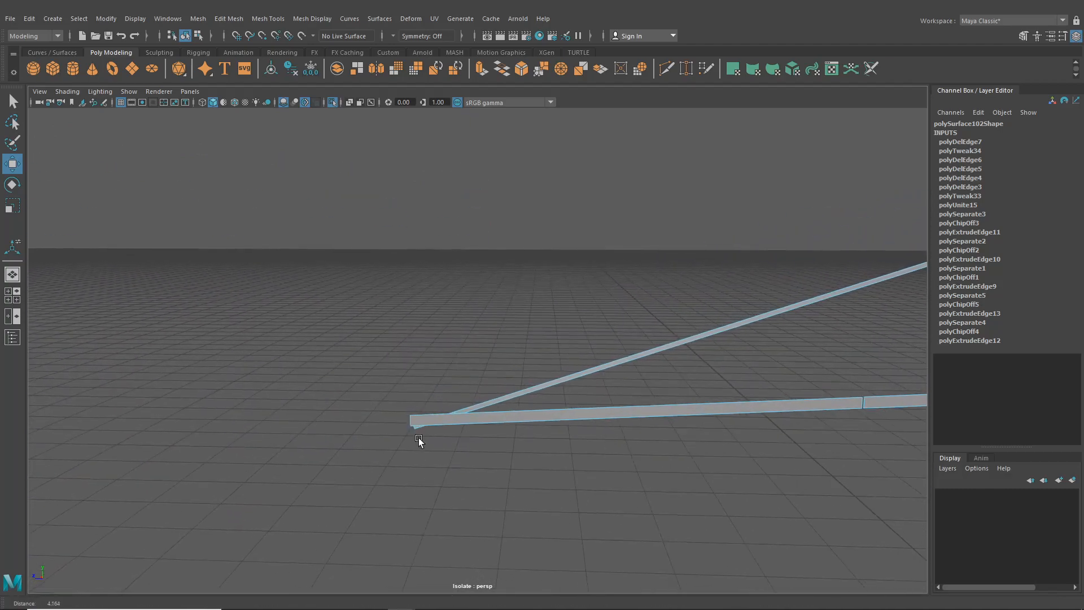
right_click_drag(419, 439, 465, 464, "alt")
left_click_drag(445, 452, 628, 430, "alt")
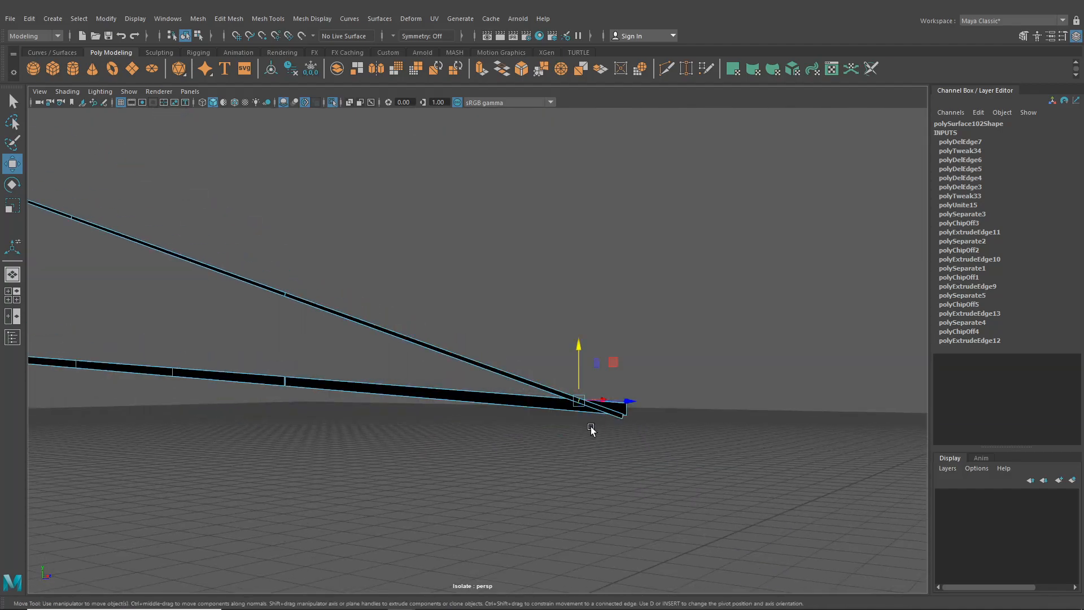
left_click_drag(592, 435, 409, 457, "alt")
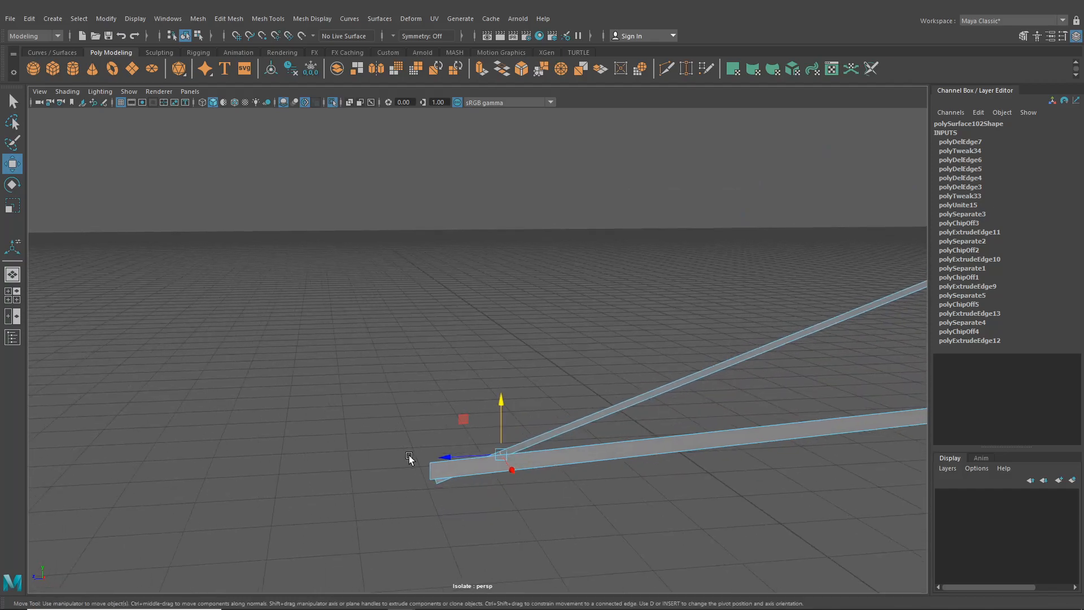
scroll(665, 499, "down", 5)
left_click_drag(665, 499, 731, 456, "alt")
scroll(649, 432, "up", 3)
scroll(686, 430, "down", 2)
key("f")
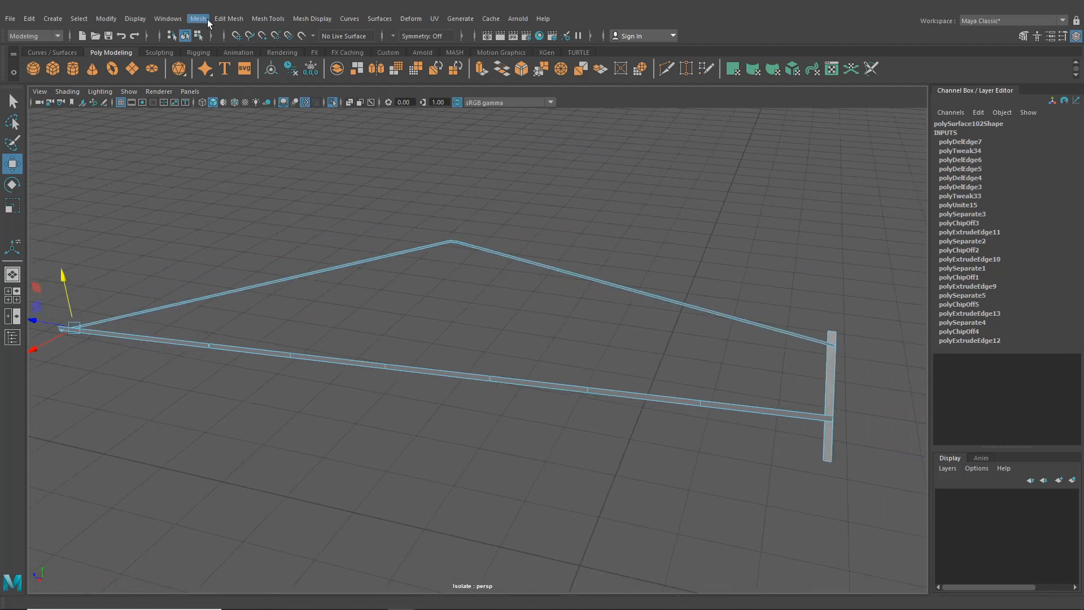
Step: Examine how the lower strip and roof rail strip meet the vertical strip at the rear end of the window
left_click(198, 19)
middle_click_drag(672, 407, 466, 353, "alt")
right_click_drag(466, 353, 654, 419, "alt")
left_click_drag(654, 419, 672, 375, "alt")
middle_click_drag(672, 375, 590, 389, "alt")
right_click_drag(590, 389, 712, 449, "alt")
middle_click_drag(713, 449, 550, 401, "alt")
middle_click_drag(617, 228, 609, 257, "alt")
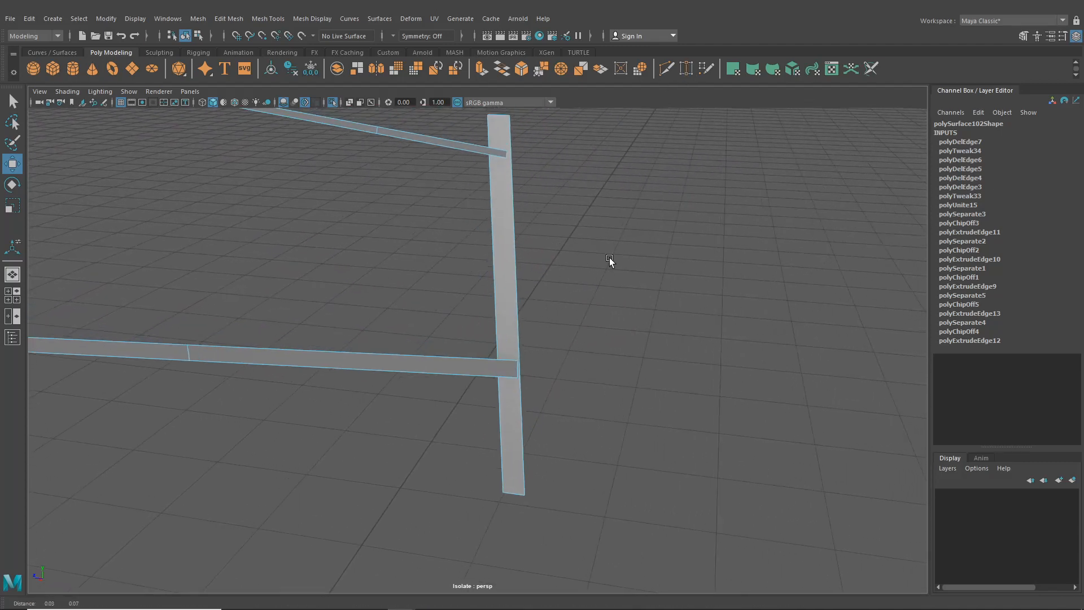
right_click_drag(609, 257, 470, 416, "alt")
left_click_drag(470, 416, 585, 503, "alt")
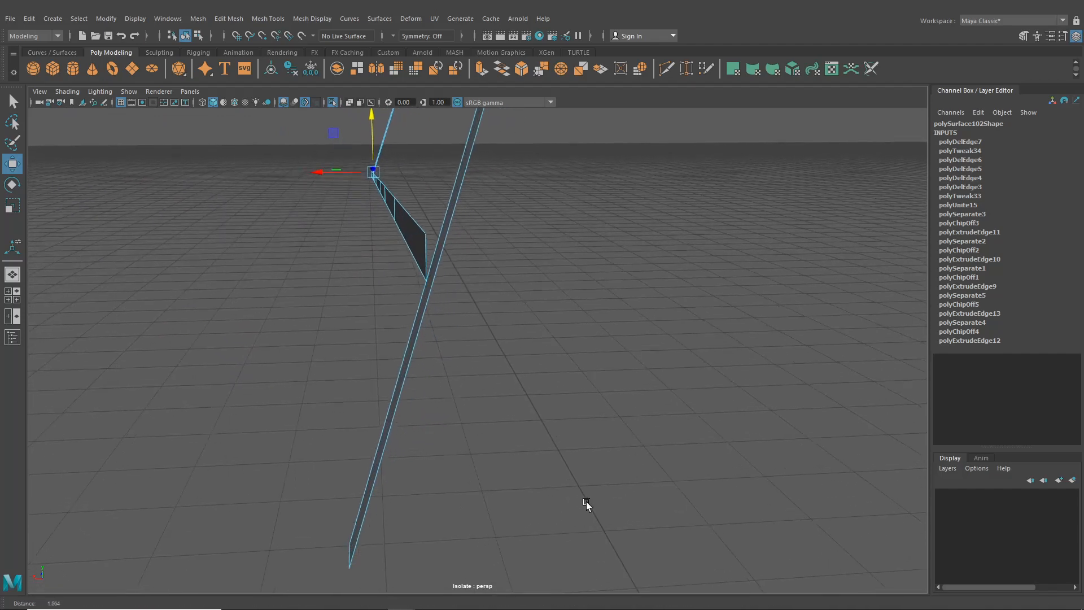
left_click_drag(554, 433, 482, 340, "alt")
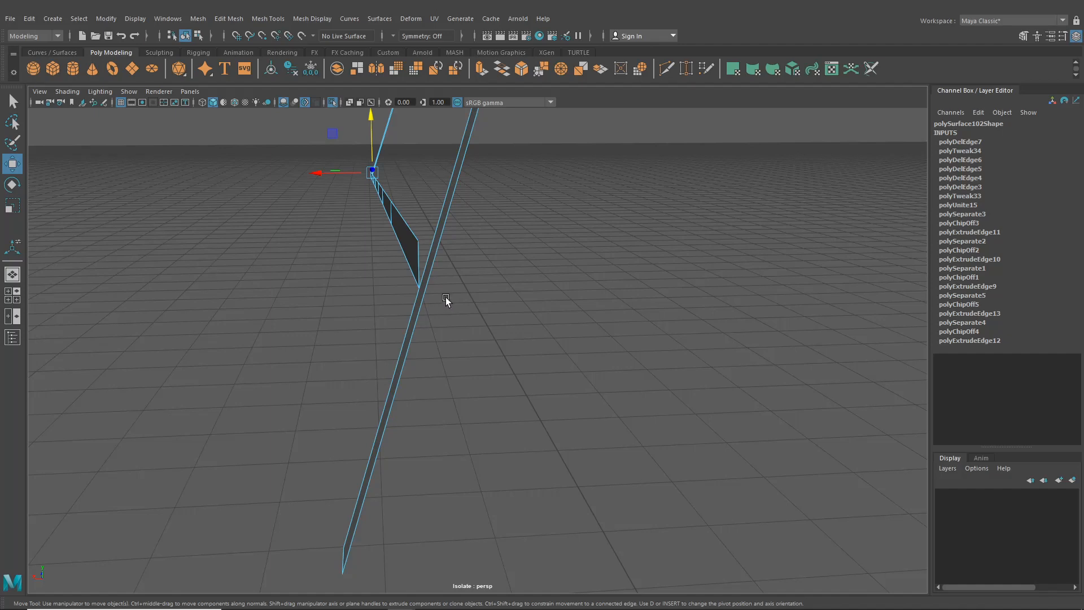
Step: Cut two edges across the vertical strip with Multi-Cut, level with the lower and upper corners of the lower strip's rear end
middle_click_drag(445, 297, 428, 292, "alt")
left_click(428, 291)
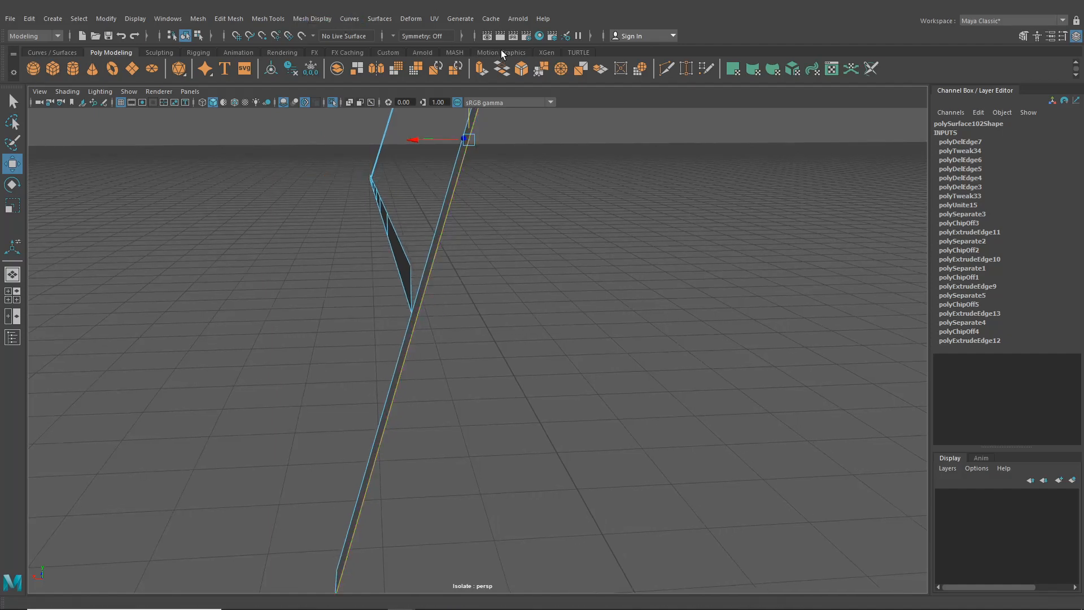
left_click(686, 69)
left_click_drag(504, 323, 488, 285, "alt")
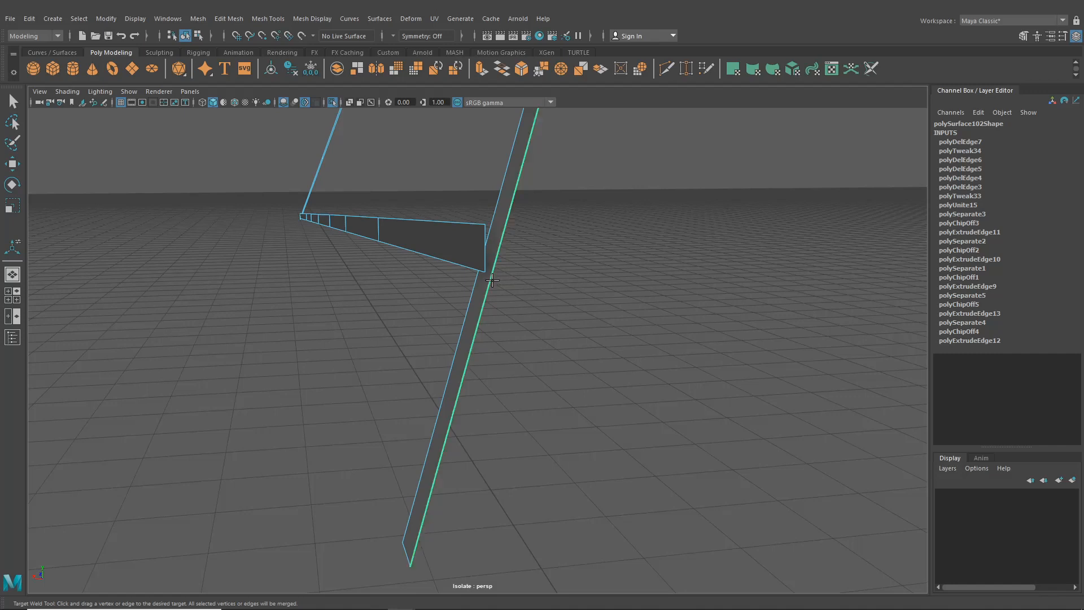
left_click(660, 73)
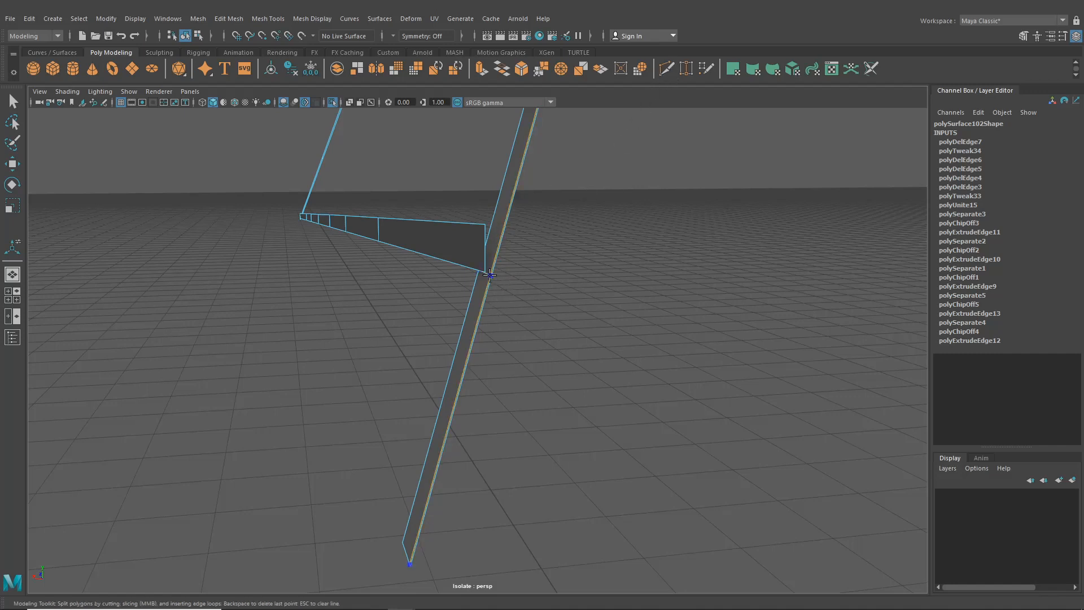
left_click(485, 224)
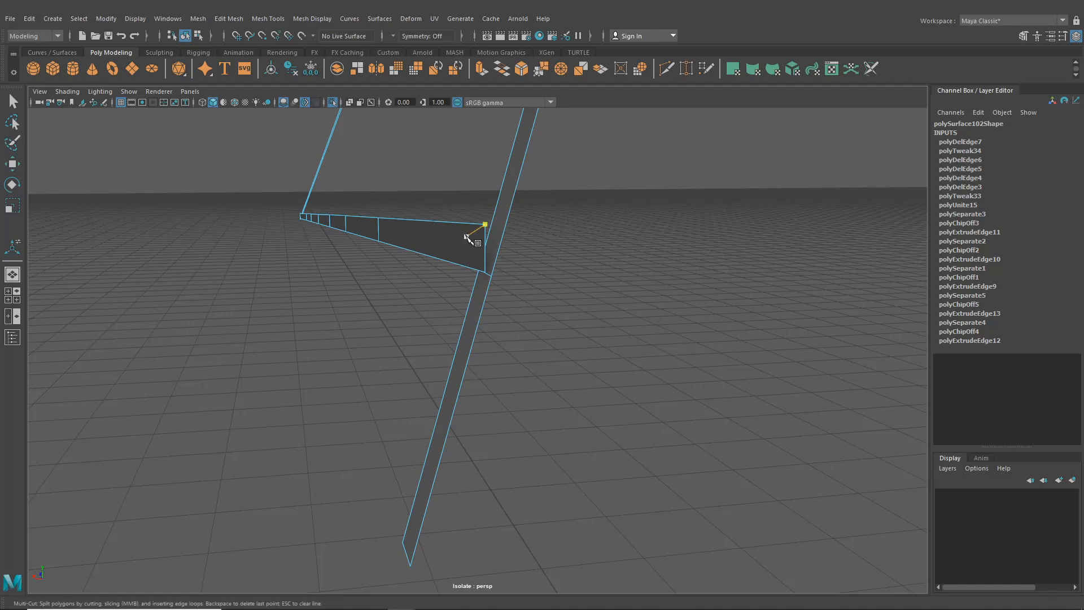
left_click(501, 231)
key("Return")
left_click(12, 101)
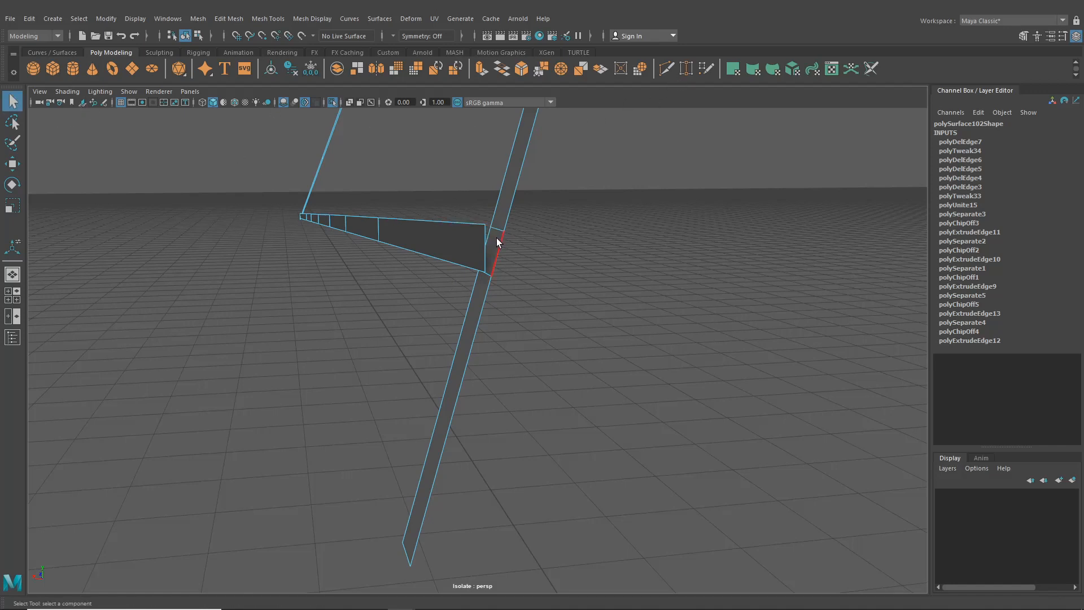
Step: Delete the face of the vertical strip that extends below the lower strip
right_click_drag(496, 238, 496, 256)
left_click(489, 263)
left_click_drag(429, 237, 546, 245, "alt")
middle_click_drag(547, 245, 297, 282, "alt")
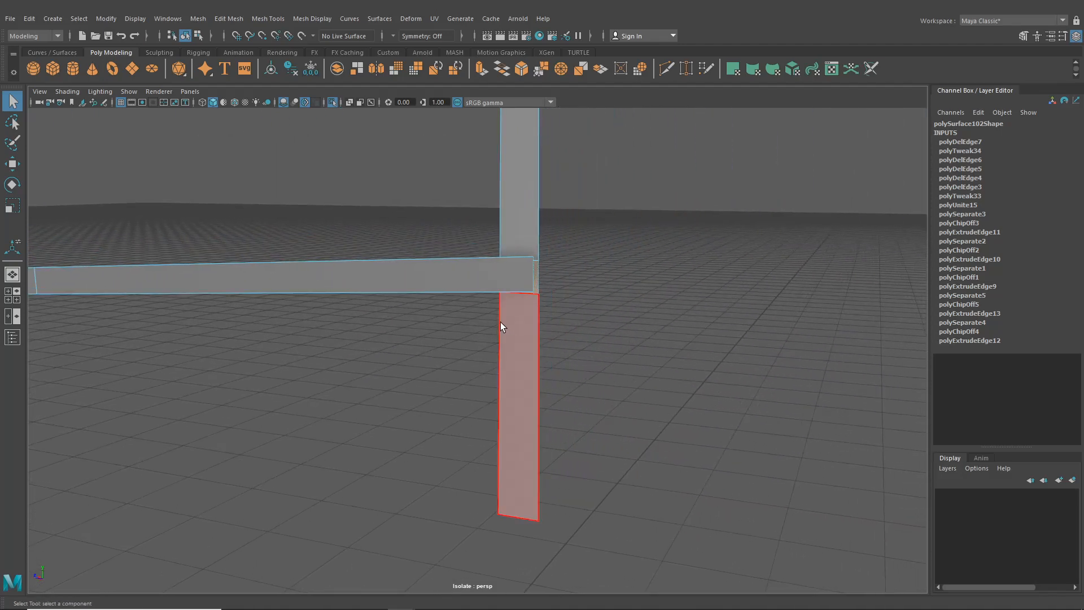
left_click_drag(502, 310, 244, 373, "alt")
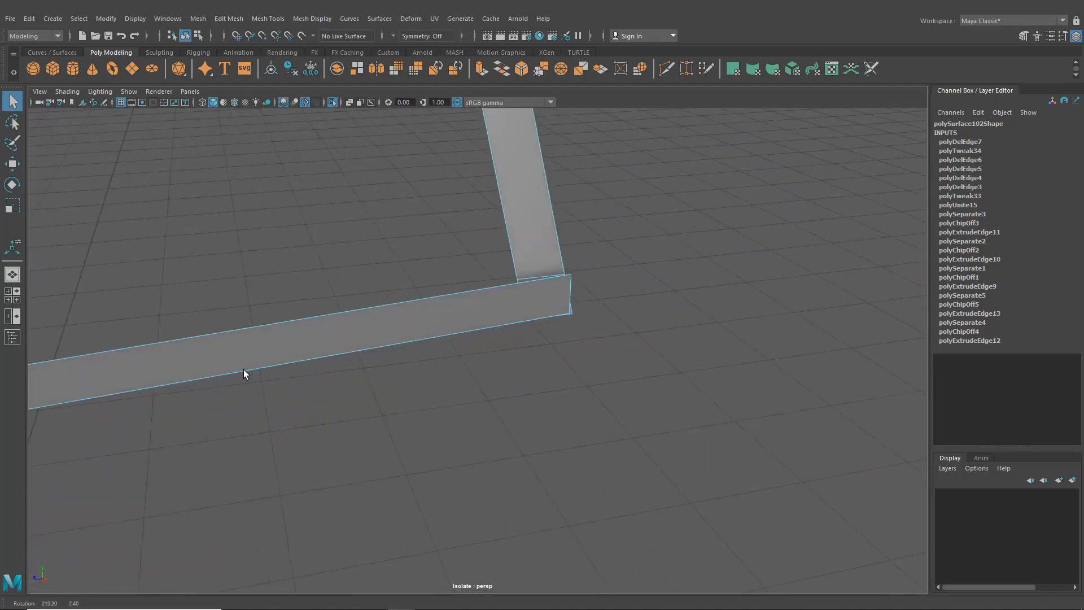
Step: Cut a diagonal edge across the lower strip's rear end, from its bottom corner to its upper edge at the vertical strip's inner side
left_click(659, 69)
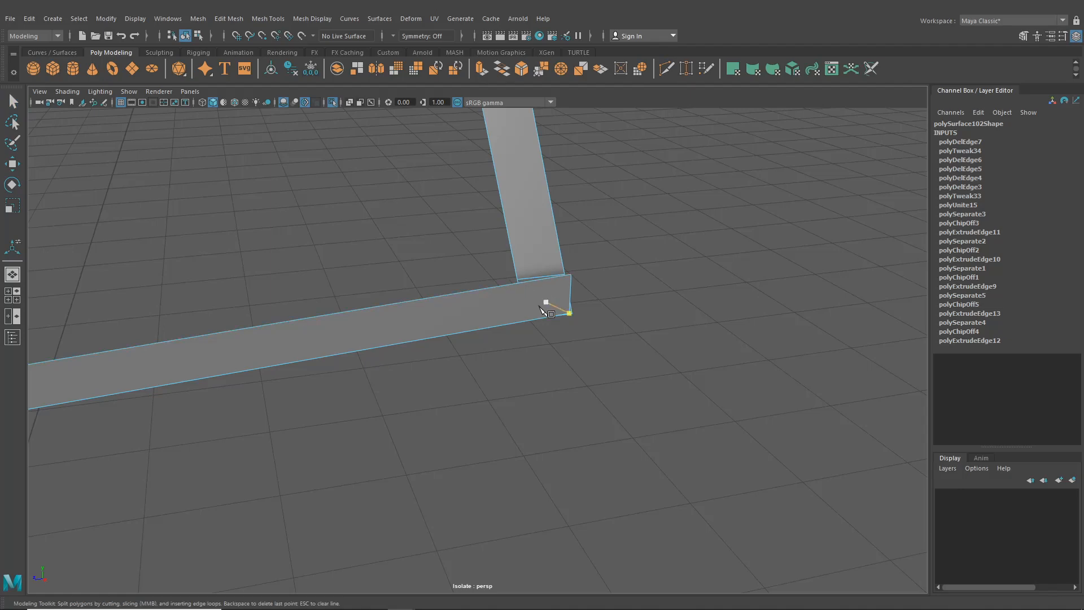
left_click_drag(542, 310, 478, 319, "alt")
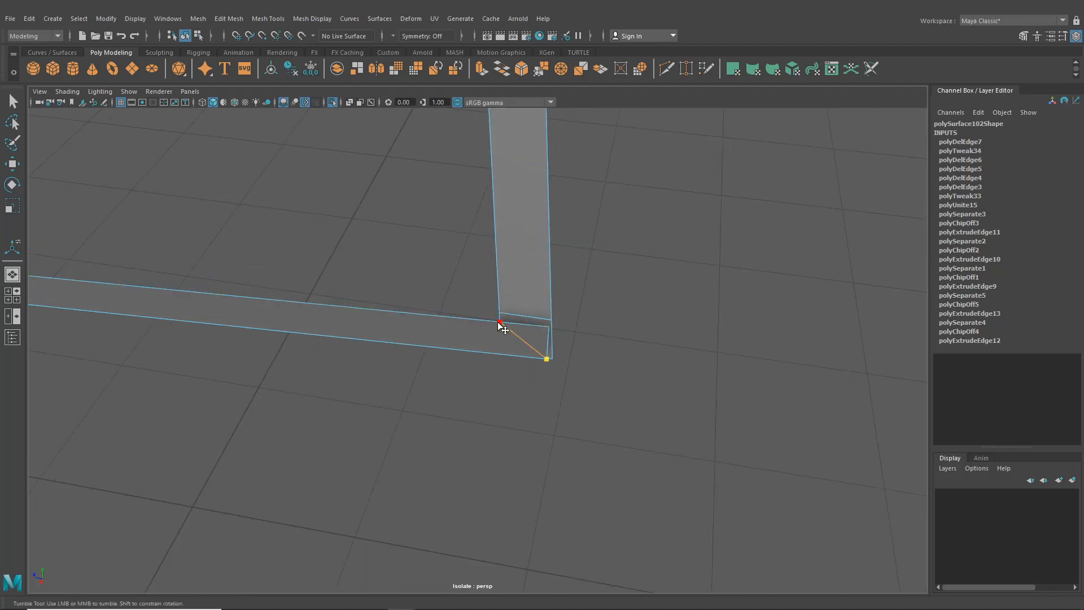
left_click(499, 323)
left_click_drag(548, 367, 448, 324, "alt")
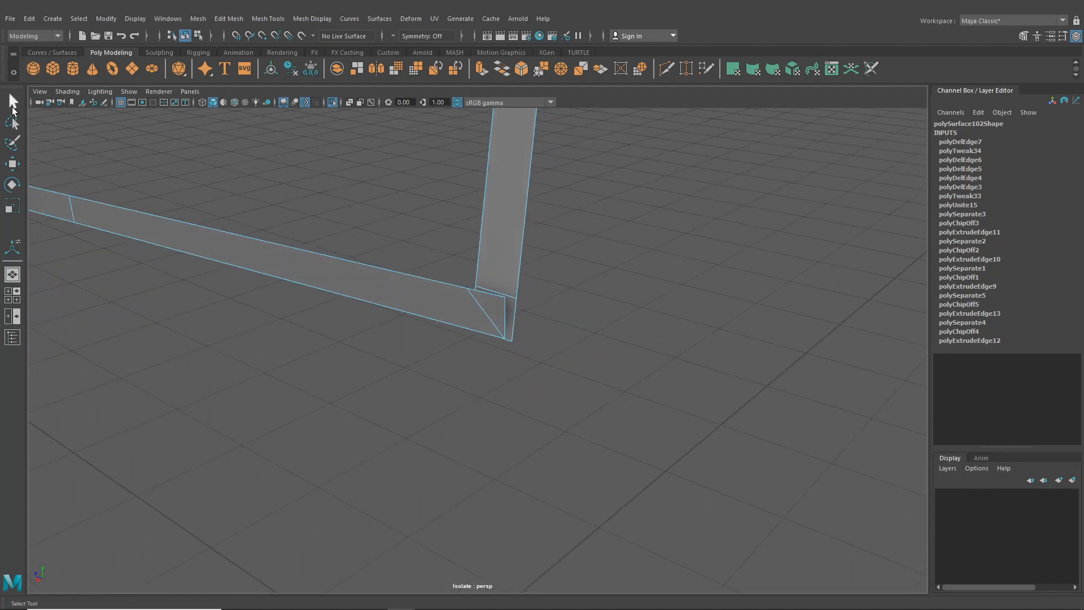
Step: Weld the outer split vertex of the upright trim strip onto its lower corner vertex using Target Weld
left_click(12, 105)
right_click(503, 273)
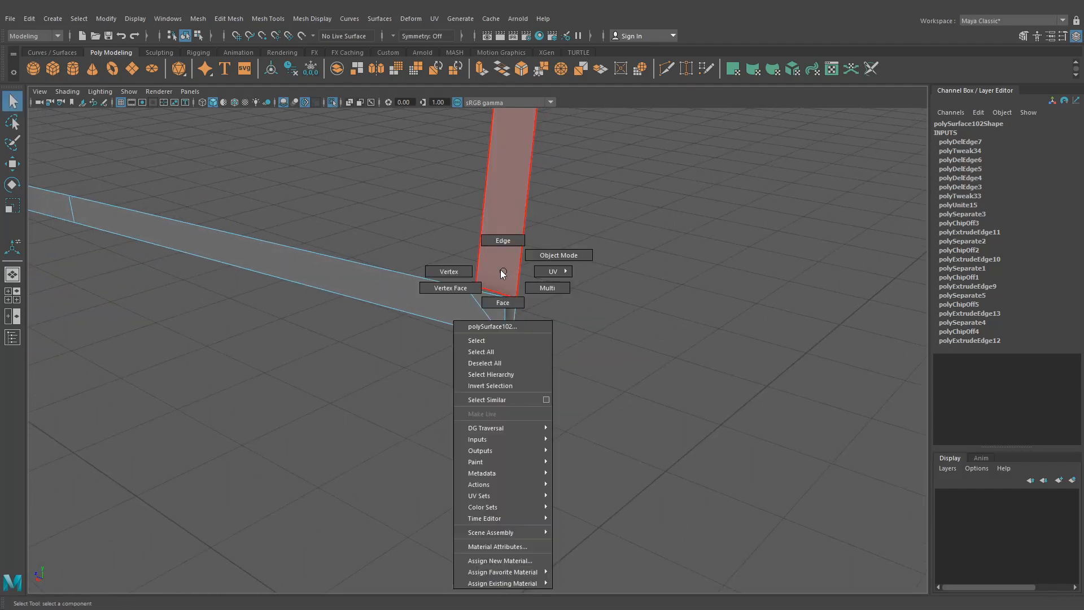
left_click(465, 272)
left_click(686, 69)
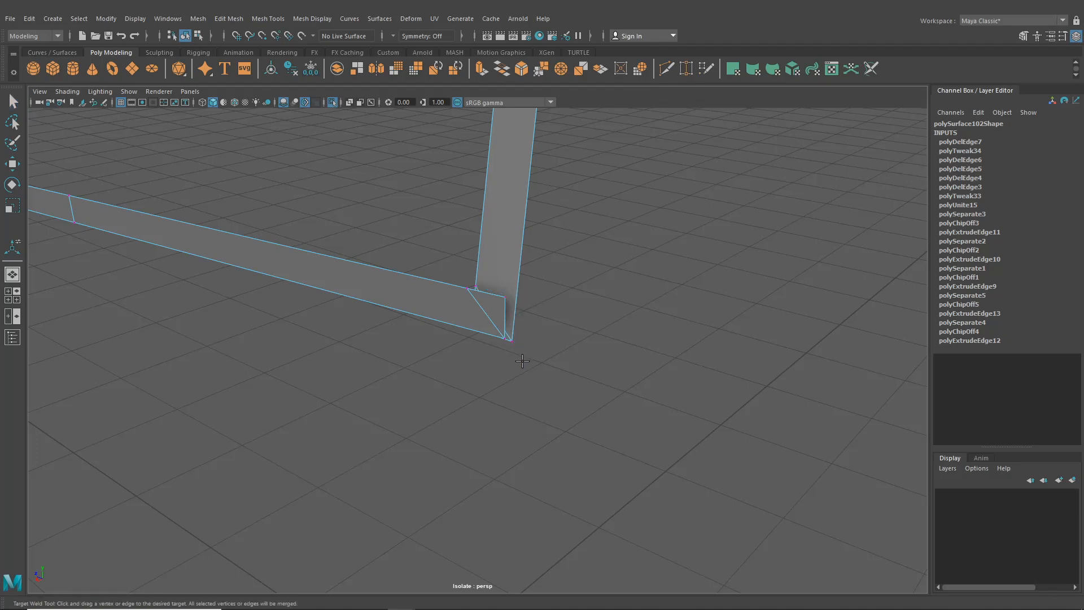
left_click_drag(522, 361, 519, 358, "alt")
Step: Delete the surplus triangular faces at the lower strip's end to leave a mitred corner against the upright strip
left_click(12, 101)
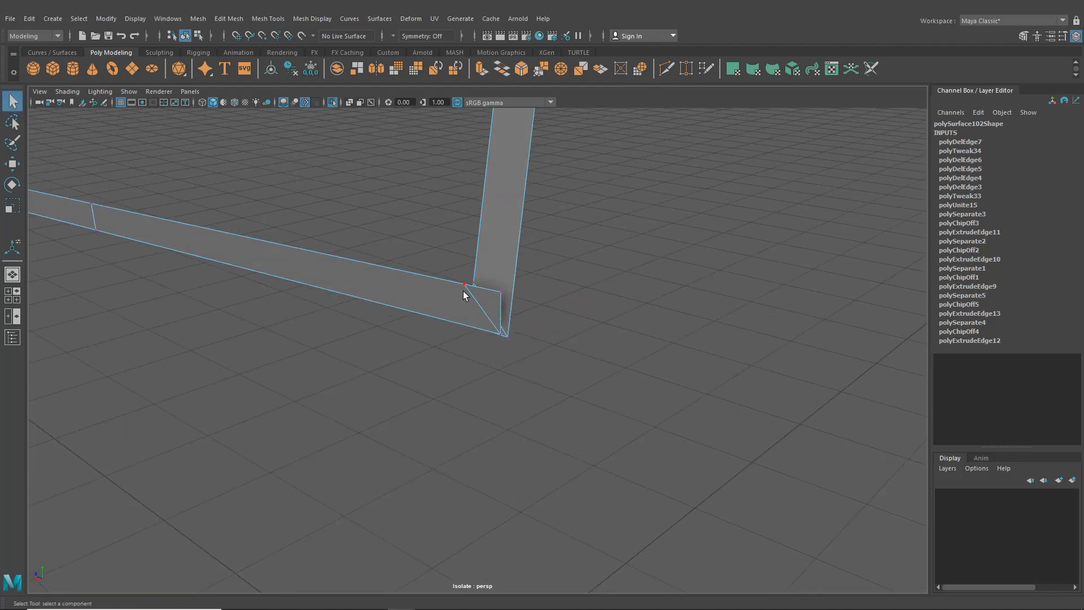
right_click(463, 290)
left_click(459, 317)
left_click(495, 333)
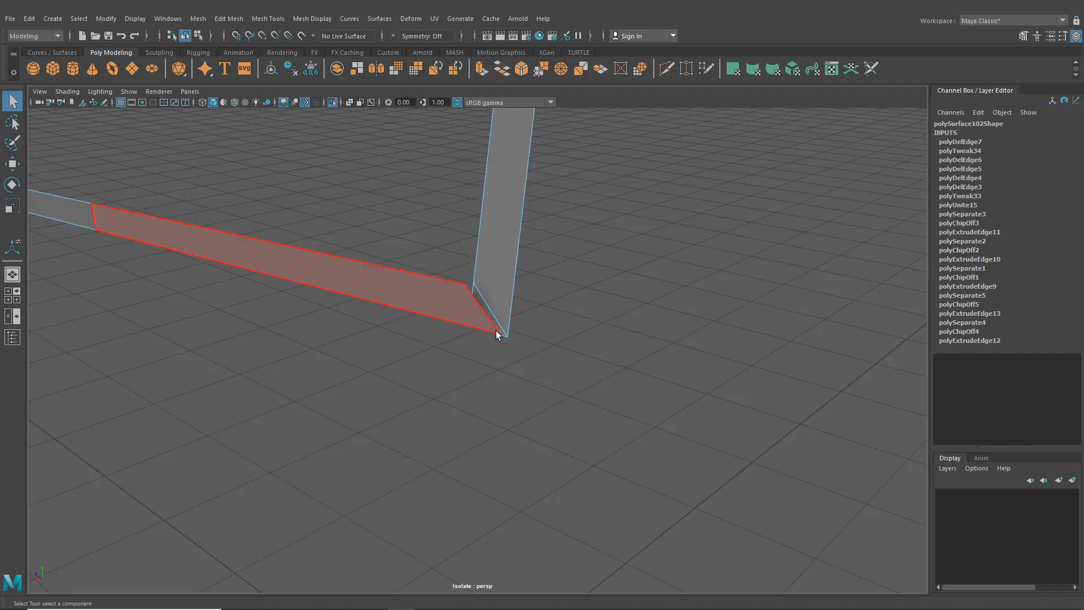
left_click(489, 319)
Step: Weld the lower strip's two mitred end vertices onto the matching vertices of the upright strip
left_click_drag(516, 279, 496, 280, "alt")
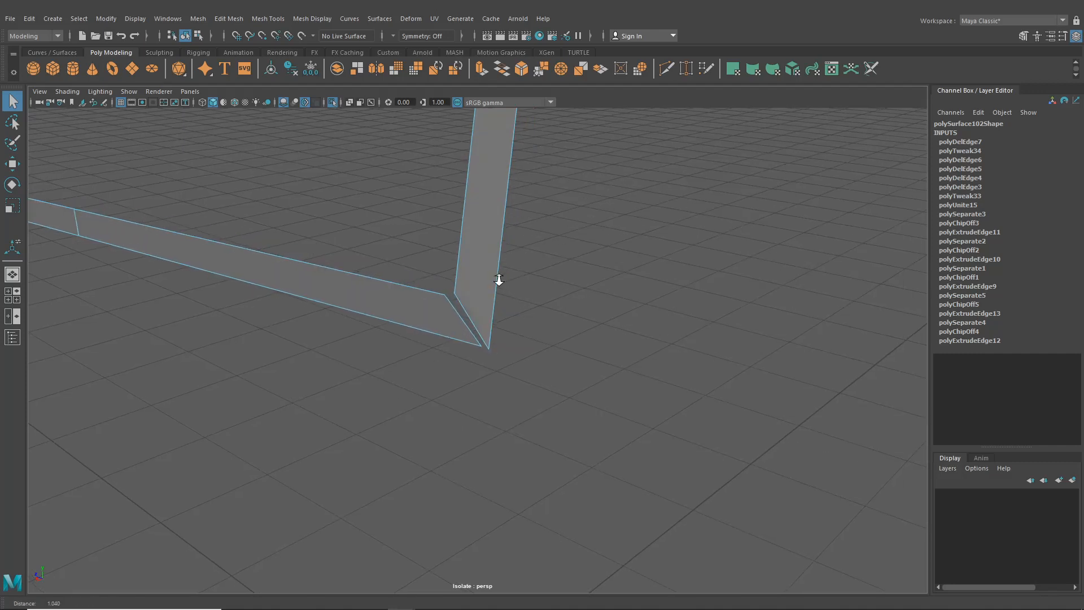
left_click(685, 68)
right_click_drag(473, 218, 423, 222)
left_click_drag(451, 286, 451, 285)
left_click_drag(482, 345, 423, 379)
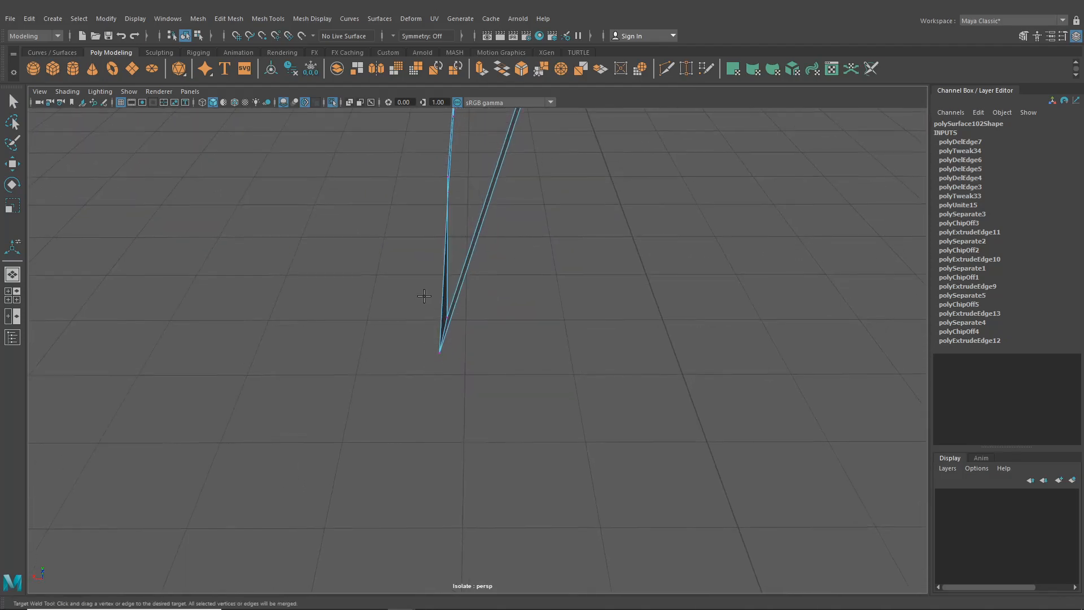
Step: Move the vertex at the lower strip's nearest cross edge sideways along the X axis
middle_click_drag(424, 295, 425, 346, "alt")
left_click(7, 170)
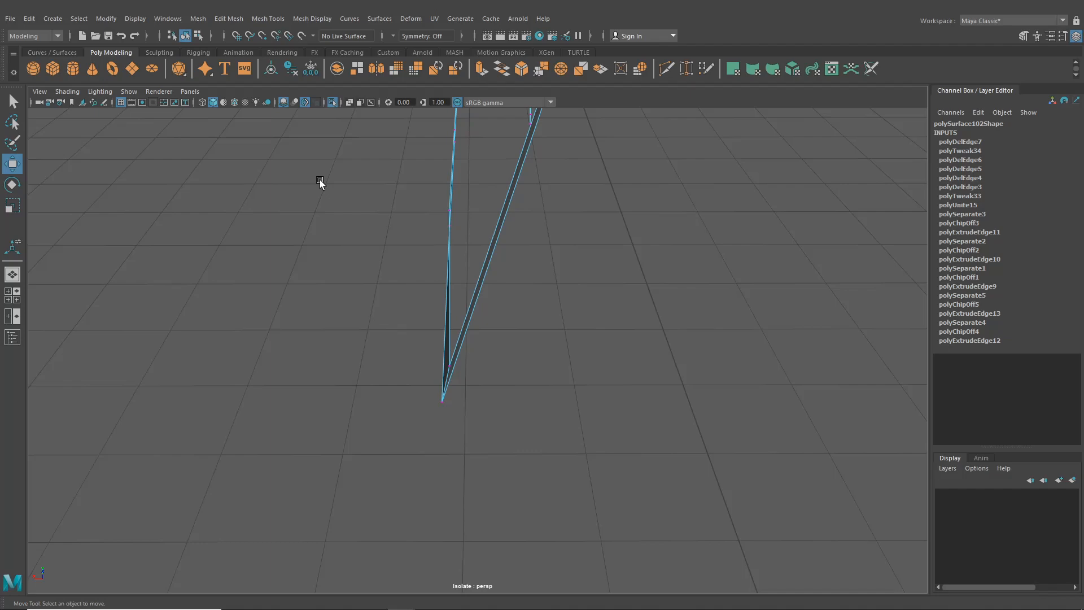
left_click(450, 210)
left_click_drag(422, 206, 395, 219)
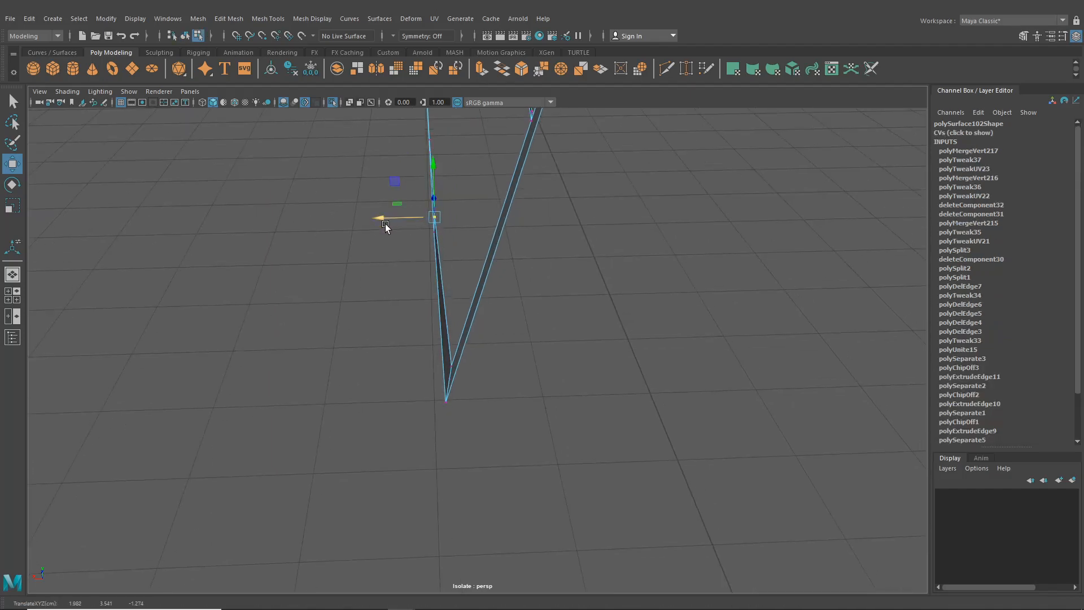
Step: Cut the upright strip crosswise with Multi-Cut along the upper and lower edges of the overlapping top strip
left_click(500, 305)
scroll(500, 305, "down", 5)
left_click_drag(500, 306, 581, 280, "alt")
middle_click_drag(559, 277, 507, 361, "alt")
scroll(507, 362, "up", 4)
left_click_drag(507, 361, 526, 344, "alt")
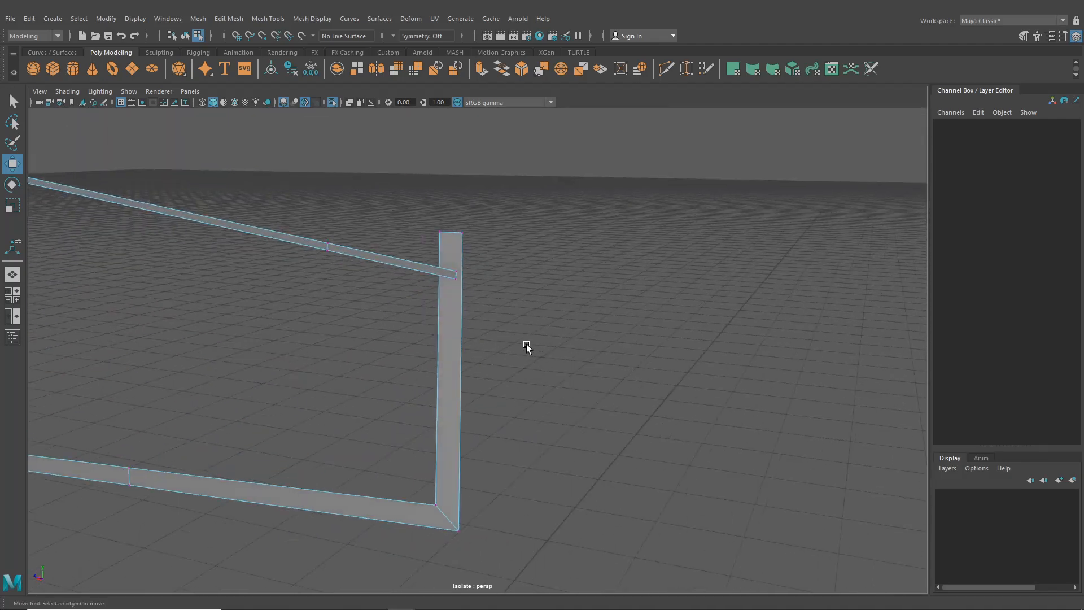
scroll(526, 345, "up", 4)
middle_click_drag(523, 344, 543, 373, "alt")
left_click_drag(544, 373, 567, 380, "alt")
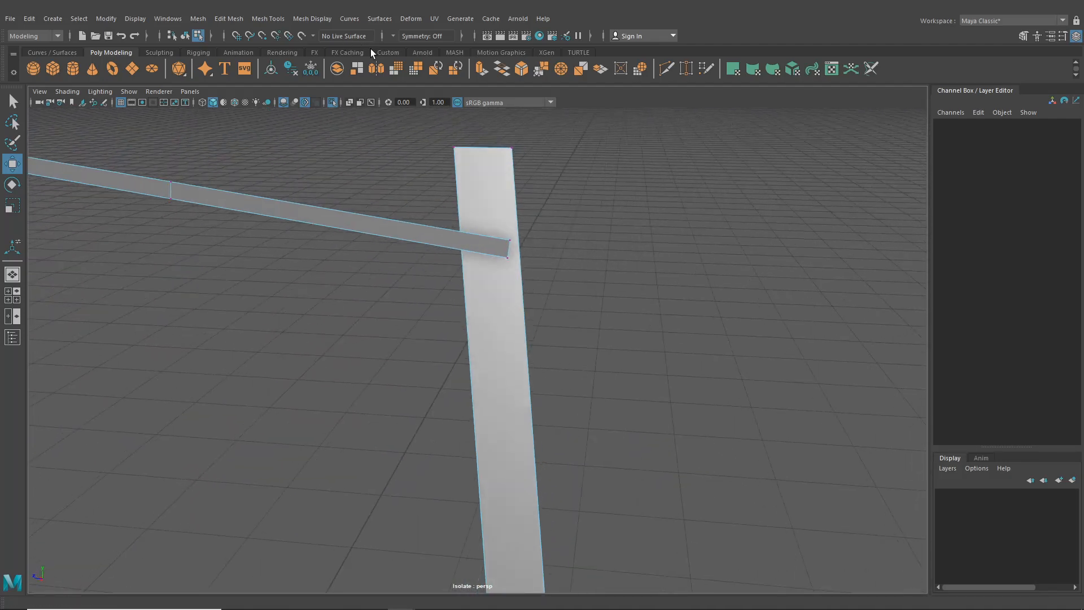
left_click(666, 69)
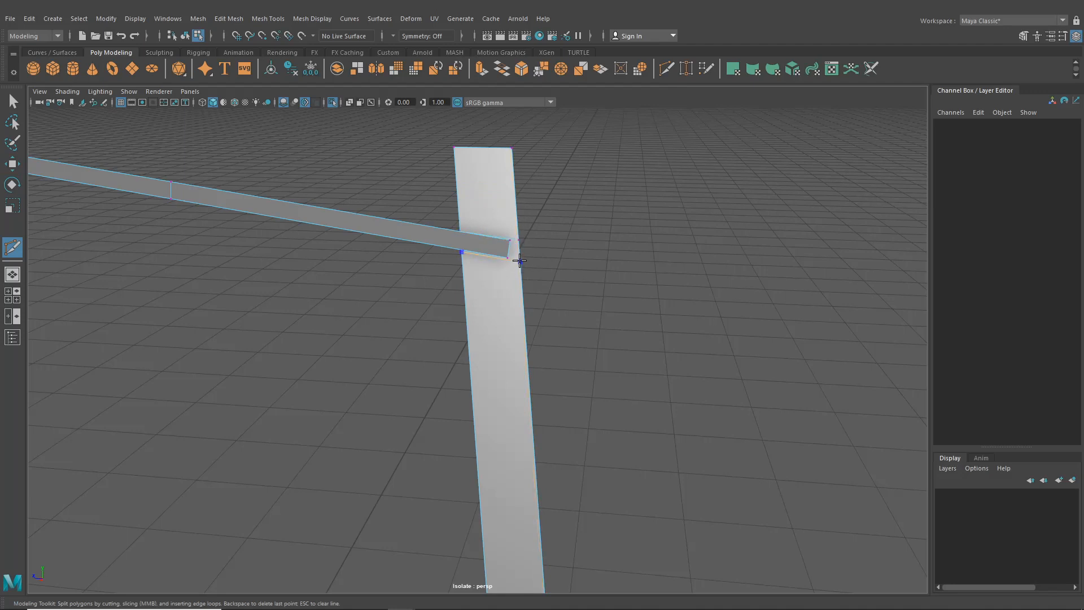
right_click_drag(520, 260, 484, 255, "alt")
Step: Cut a diagonal across the top strip's end, from its upper outer corner to the upright strip's inner edge
left_click(485, 259)
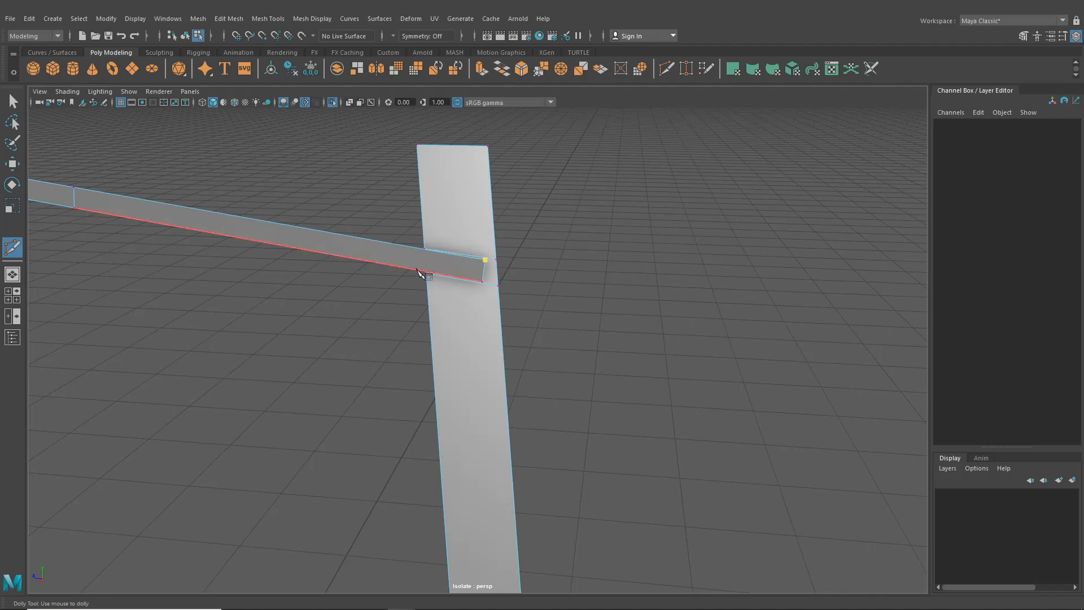
left_click_drag(421, 273, 431, 271, "alt")
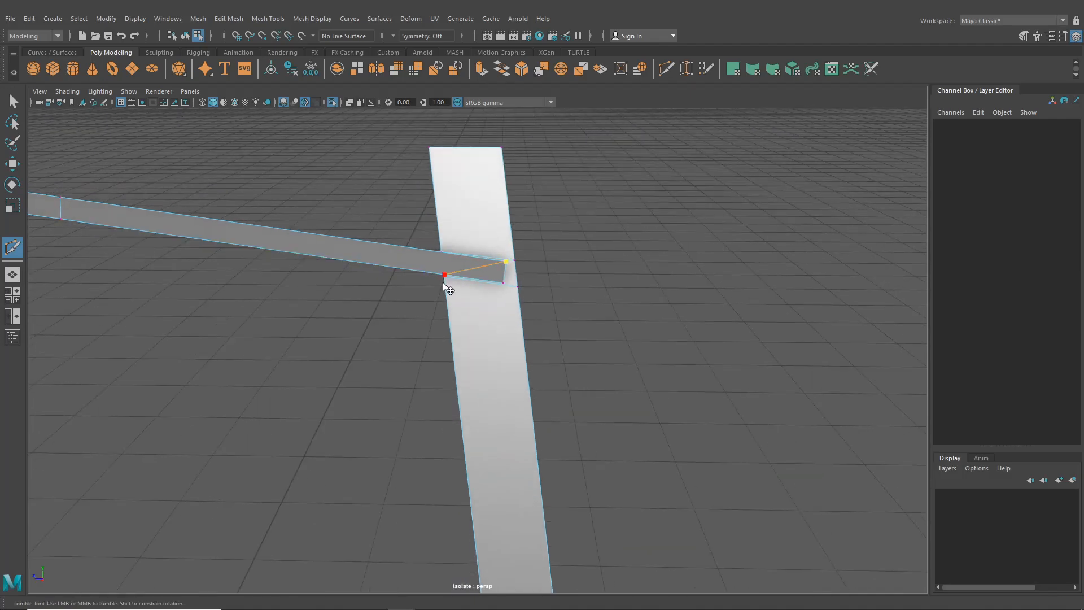
key("q")
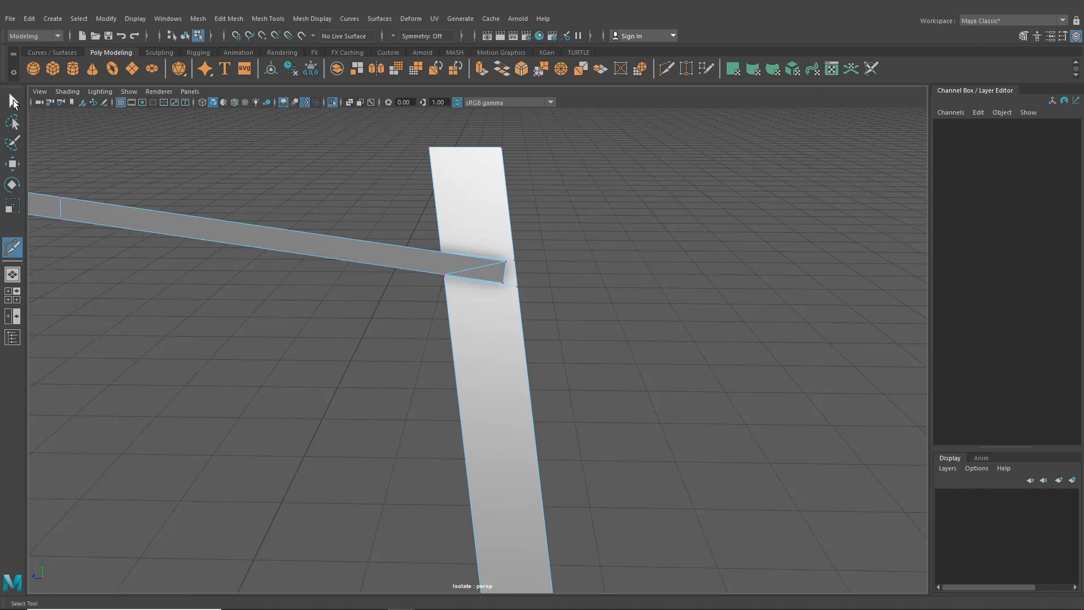
Step: Delete the upright strip's face that projects above the top strip
right_click_drag(481, 207, 484, 229)
left_click(479, 209)
key("Delete")
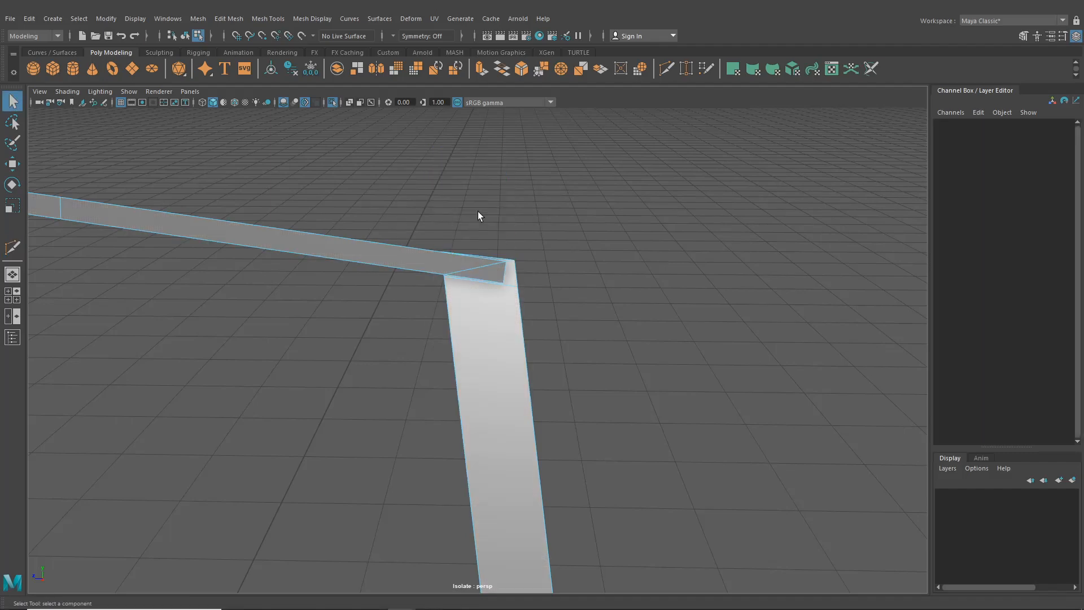
Step: Cut a diagonal across the upright strip's upper end and delete the leftover cross edge just below it
left_click_drag(540, 253, 348, 257, "alt")
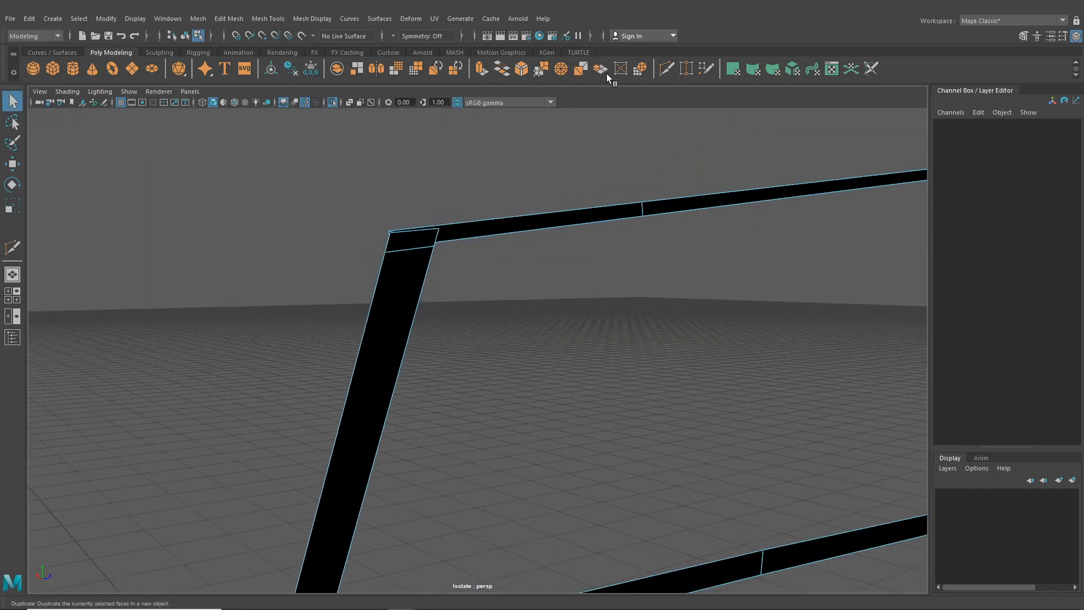
key("ctrl+shift+x")
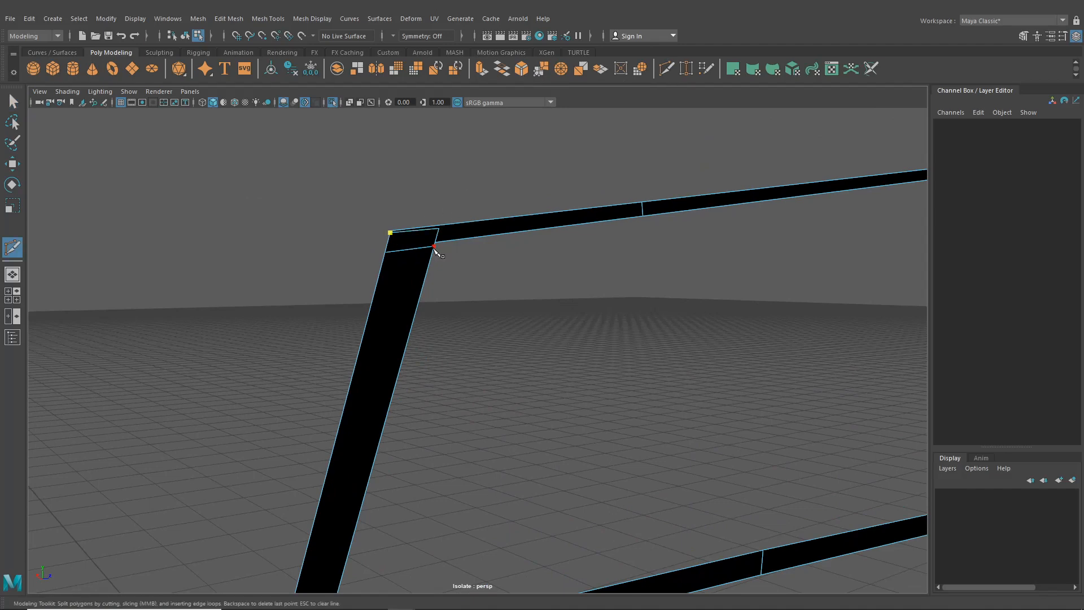
key("Return")
key("q")
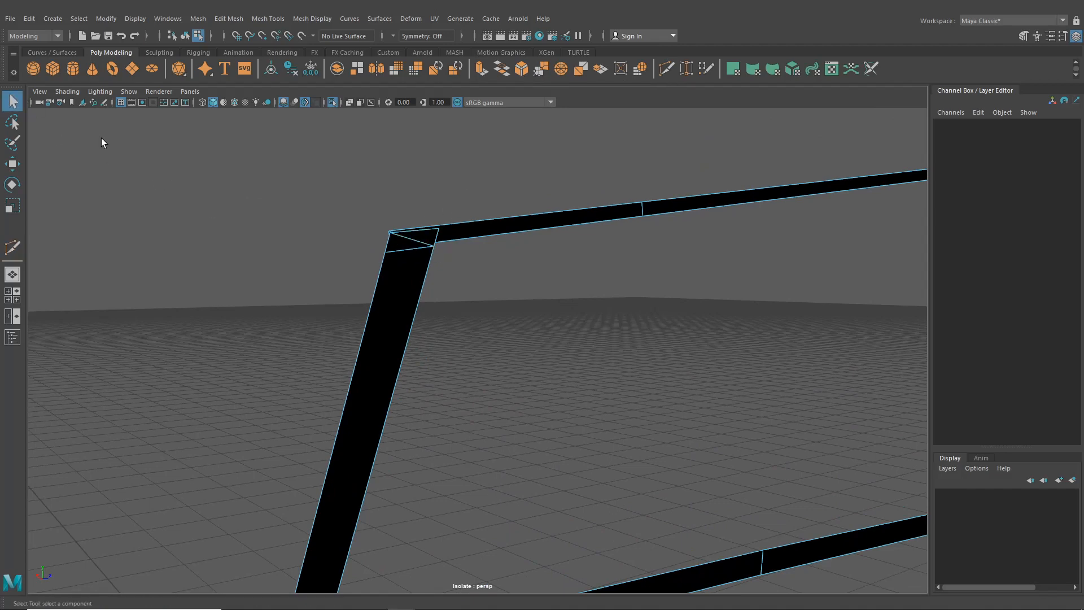
right_click_drag(402, 250, 402, 248)
left_click(402, 250)
key("Delete")
Step: Delete the surplus triangular end faces of the top and upright strips at their shared corner
left_click_drag(413, 242, 527, 259, "alt")
middle_click_drag(528, 259, 572, 301, "alt")
right_click_drag(449, 290, 448, 308)
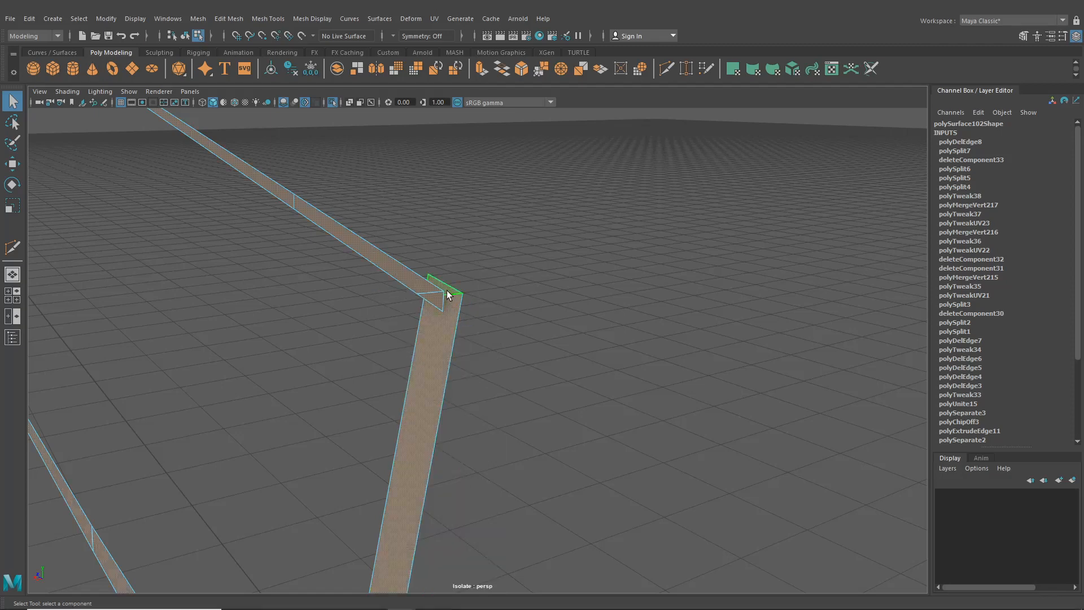
Step: Weld the top strip's two end vertices onto the upright strip's upper corner vertices
left_click(686, 68)
right_click_drag(393, 275, 347, 268)
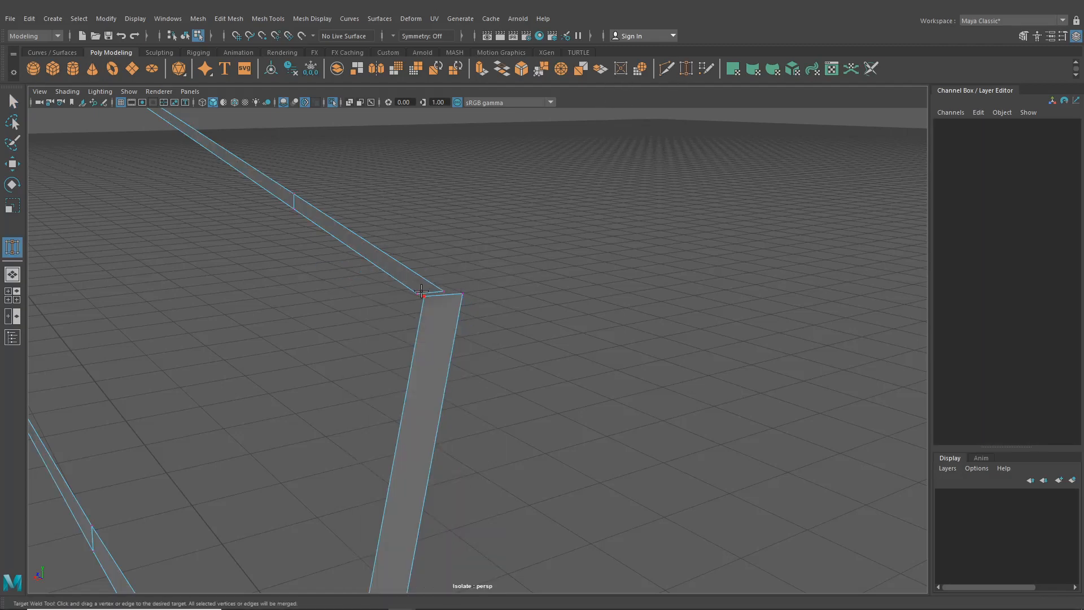
left_click_drag(446, 292, 380, 331)
Step: Return to object selection and turn off isolation to show the whole vehicle body
left_click(12, 164)
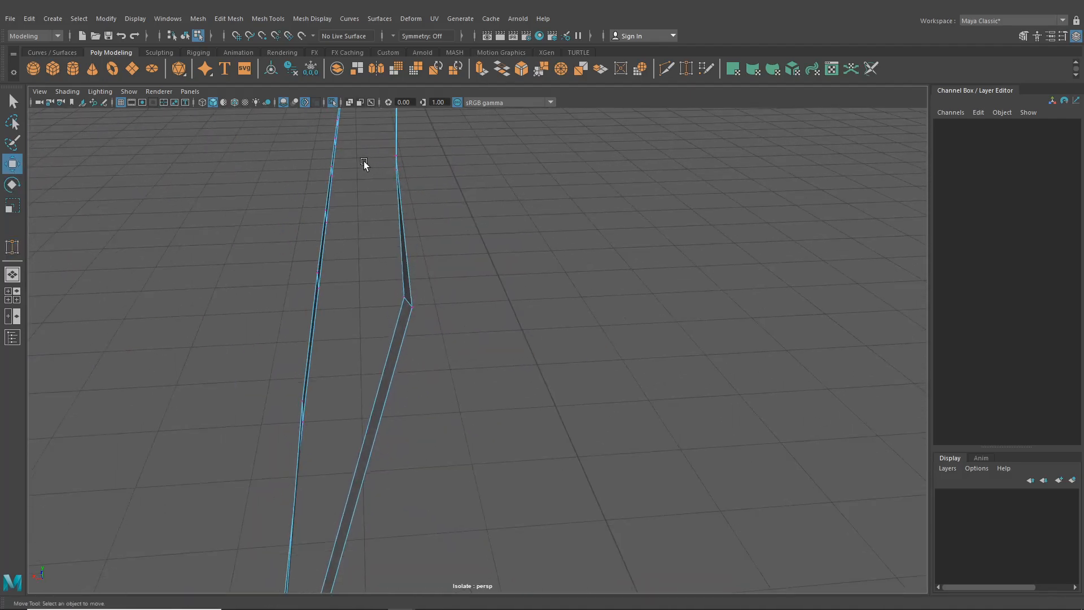
left_click_drag(392, 169, 309, 140, "alt")
left_click(185, 36)
left_click(332, 102)
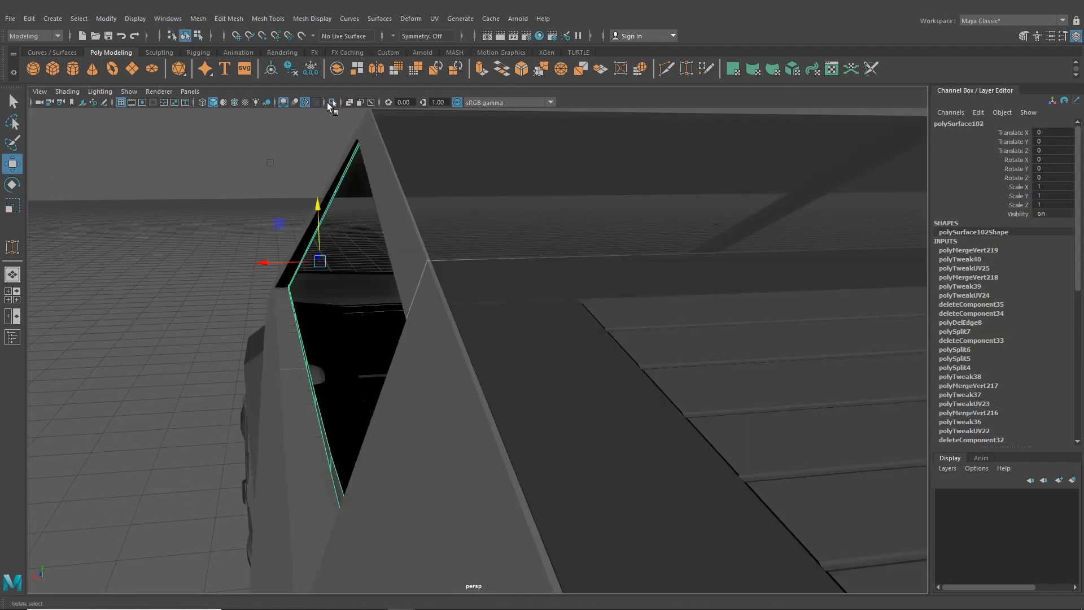
Step: Move the inner corner vertex of body panel polySurface110 along X to meet the adjoining window trim corner
left_click_drag(327, 102, 544, 293, "alt")
left_click(496, 176)
left_click(540, 293)
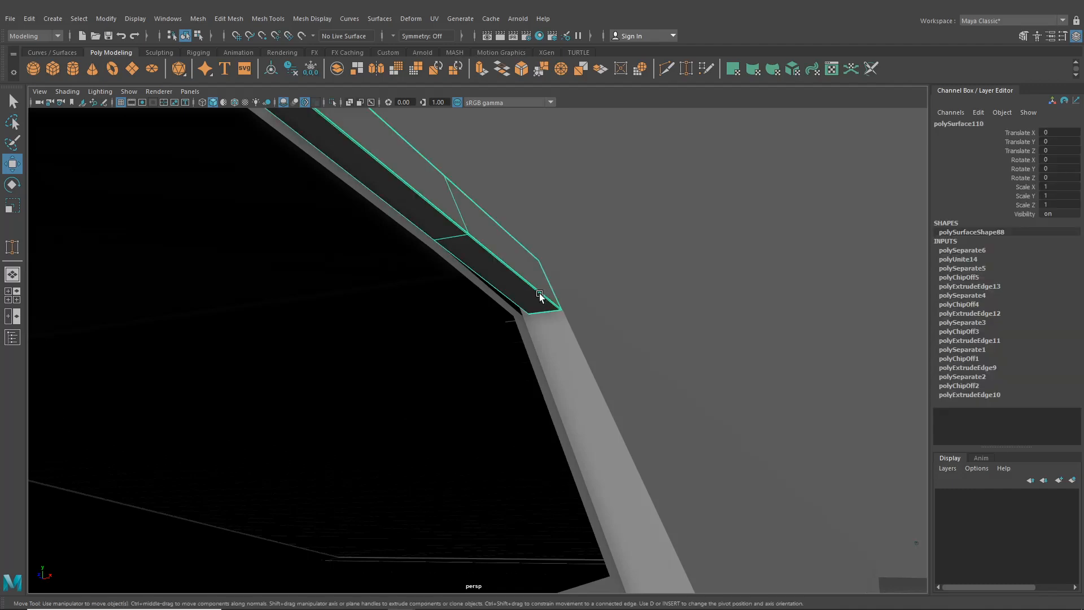
right_click_drag(525, 292, 472, 288)
left_click(523, 315)
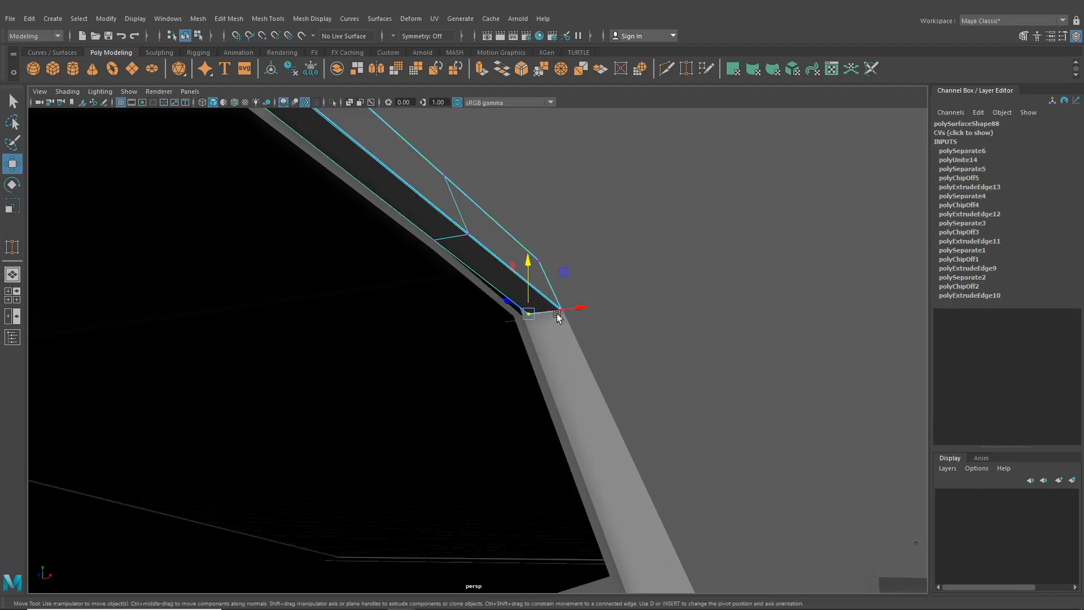
left_click(559, 309)
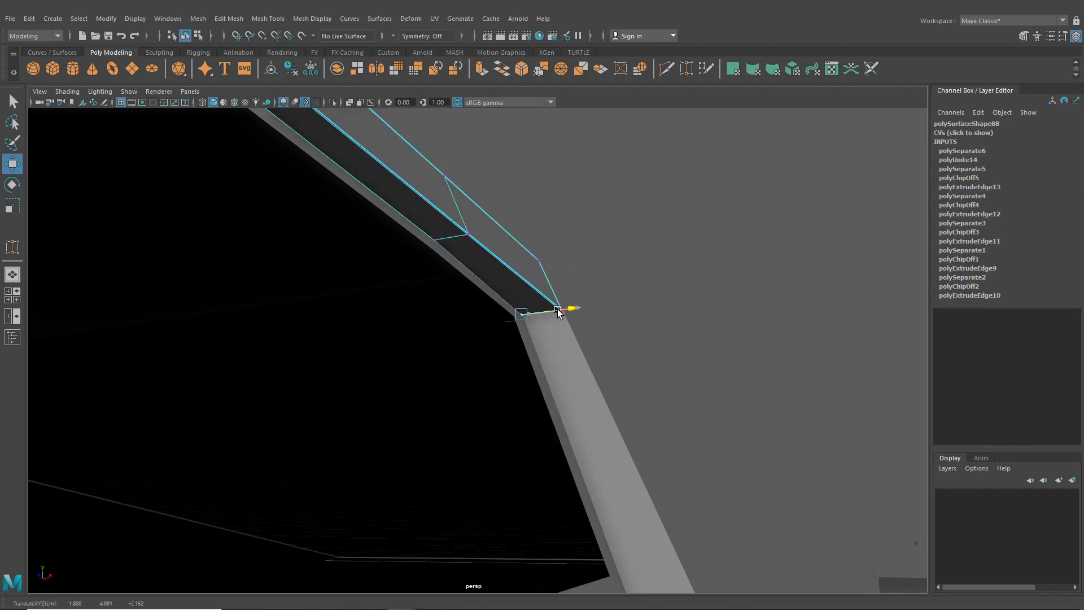
Step: Move the upper inner corner vertex of body panel polySurface109 along X toward the window trim, then return to object selection
scroll(584, 387, "down", 3)
left_click_drag(583, 387, 568, 471, "alt")
middle_click_drag(568, 470, 506, 385, "alt")
left_click(508, 382)
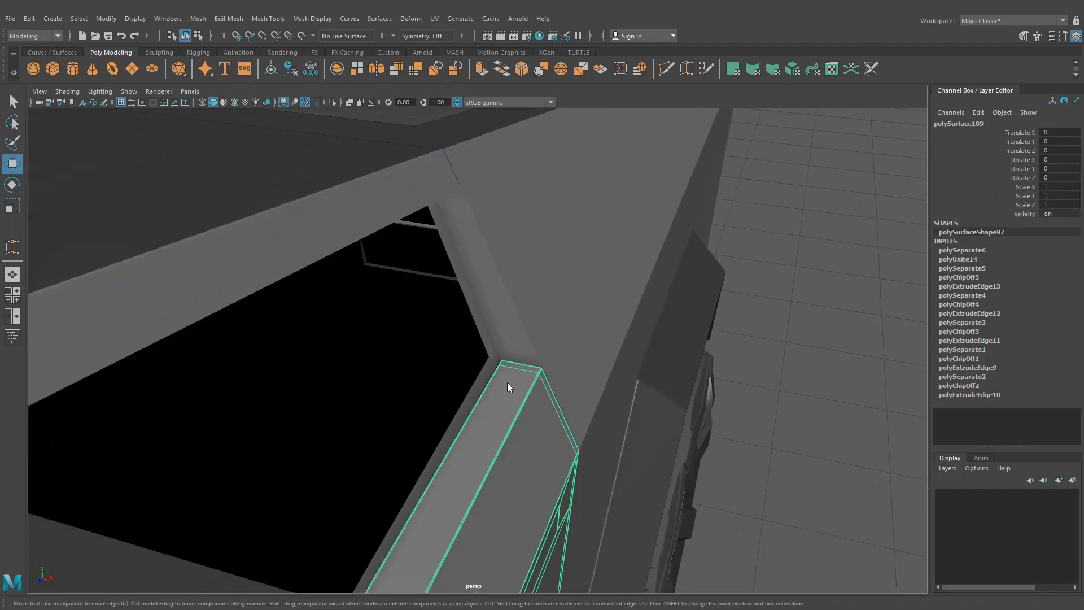
right_click_drag(503, 289, 452, 290)
left_click(498, 364)
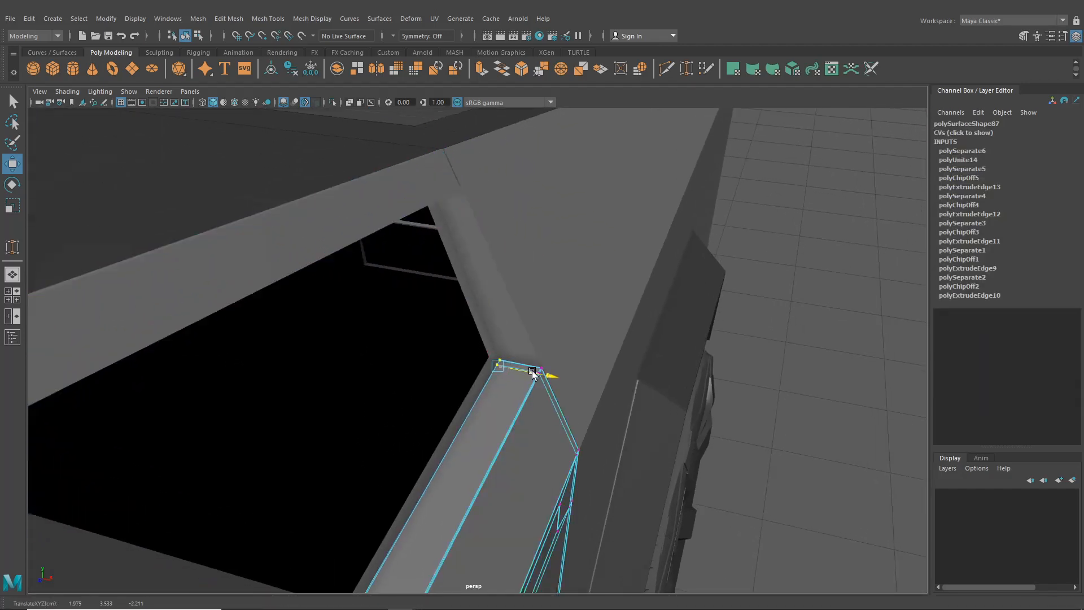
left_click_drag(532, 373, 297, 254, "alt")
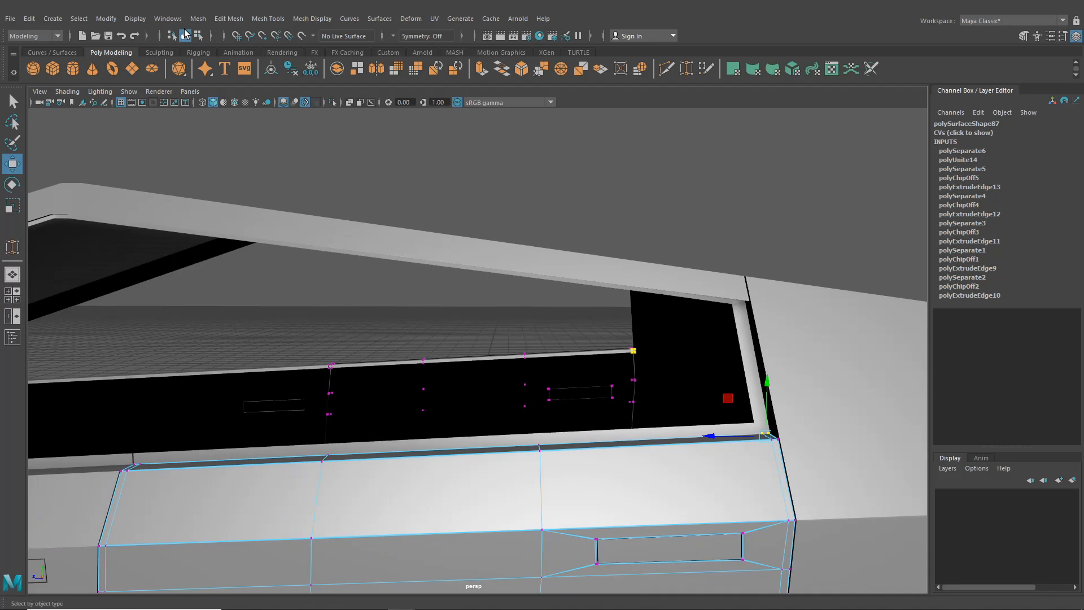
left_click(184, 35)
left_click(296, 196)
Step: Select the side-window trim polySurface102 and isolate it at the front corner where its strips overlap
scroll(295, 196, "down", 4)
middle_click_drag(319, 288, 779, 264, "alt")
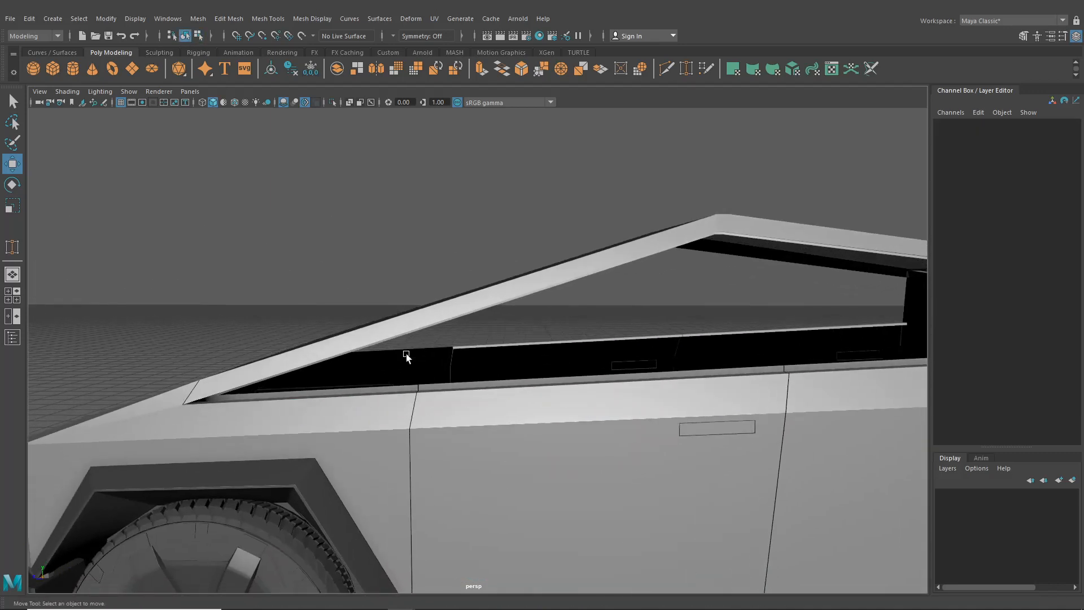
scroll(406, 356, "up", 4)
left_click_drag(269, 405, 407, 387, "alt")
left_click(296, 400)
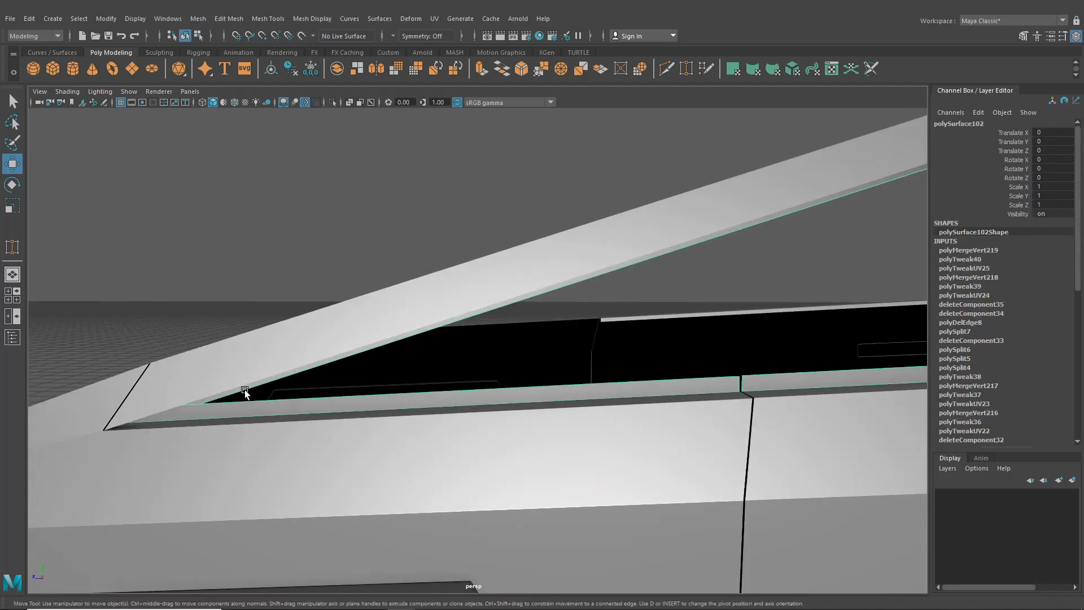
left_click(245, 390)
left_click(238, 414)
left_click(333, 102)
left_click_drag(350, 271, 333, 165, "alt")
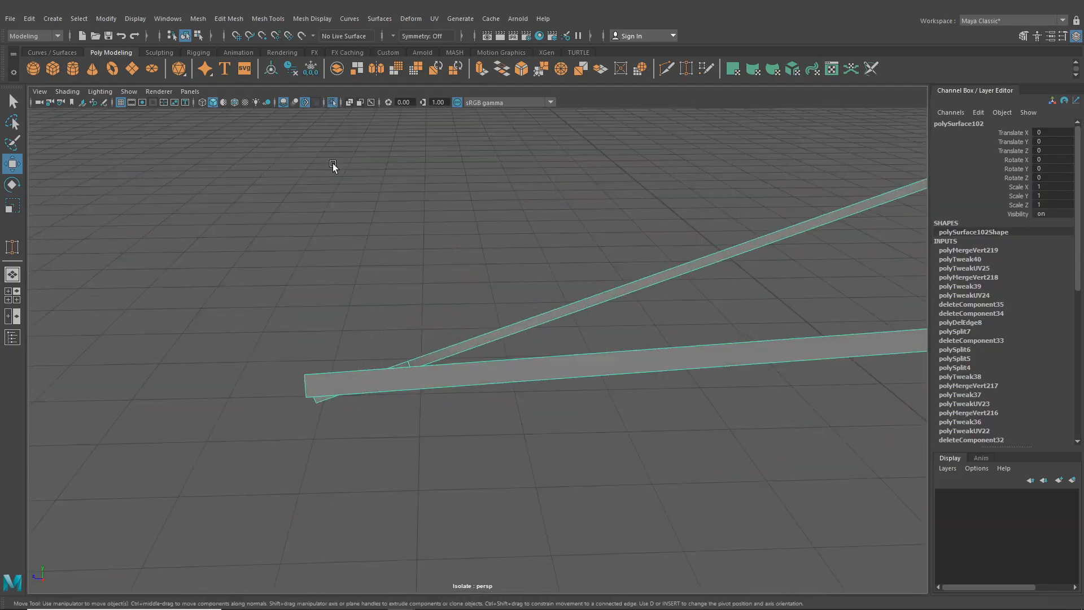
Step: Insert an edge loop across the sloping top strip near its front crossing with the lower strip
left_click(267, 18)
left_click(281, 112)
left_click_drag(386, 365, 378, 375, "alt")
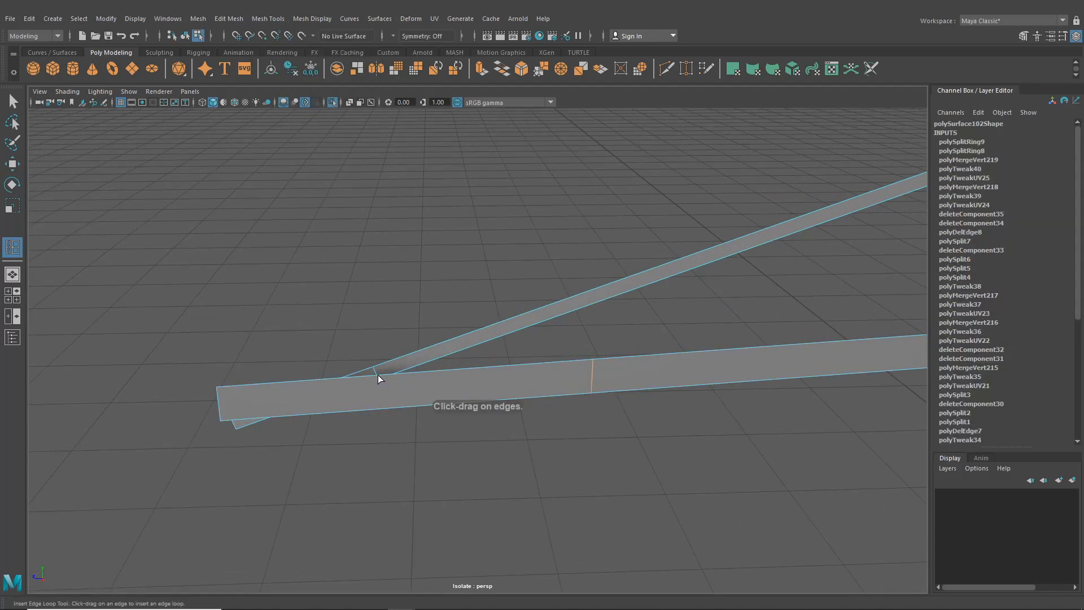
Step: Cut across the lower strip with Multi-Cut, starting where the sloping strip's lower edge meets its upper edge
left_click(666, 68)
scroll(416, 339, "up", 4)
left_click(310, 451)
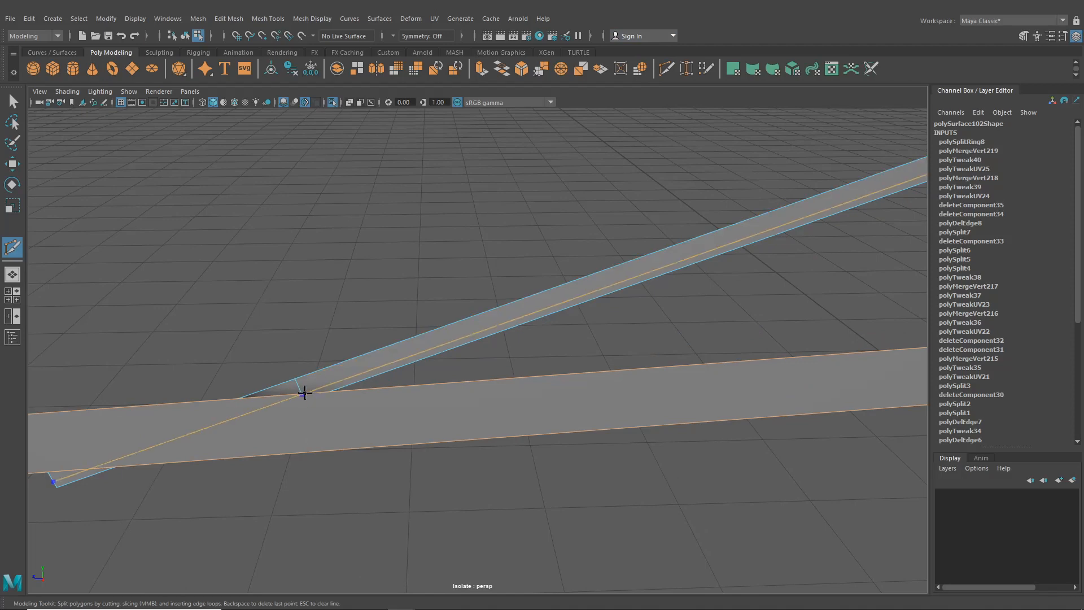
left_click(327, 391)
key("Return")
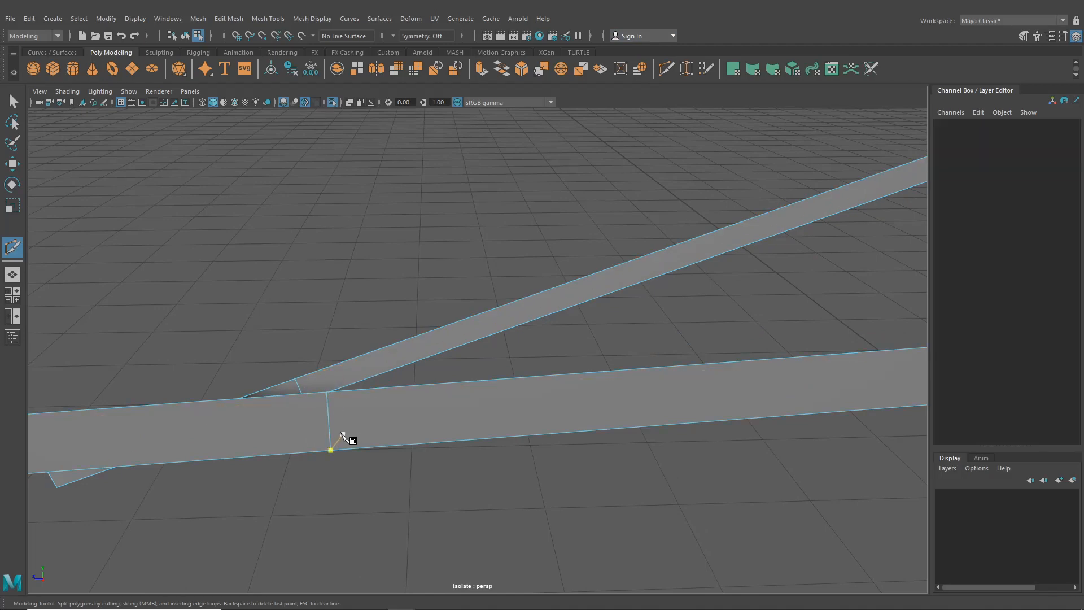
left_click_drag(344, 438, 313, 406, "alt")
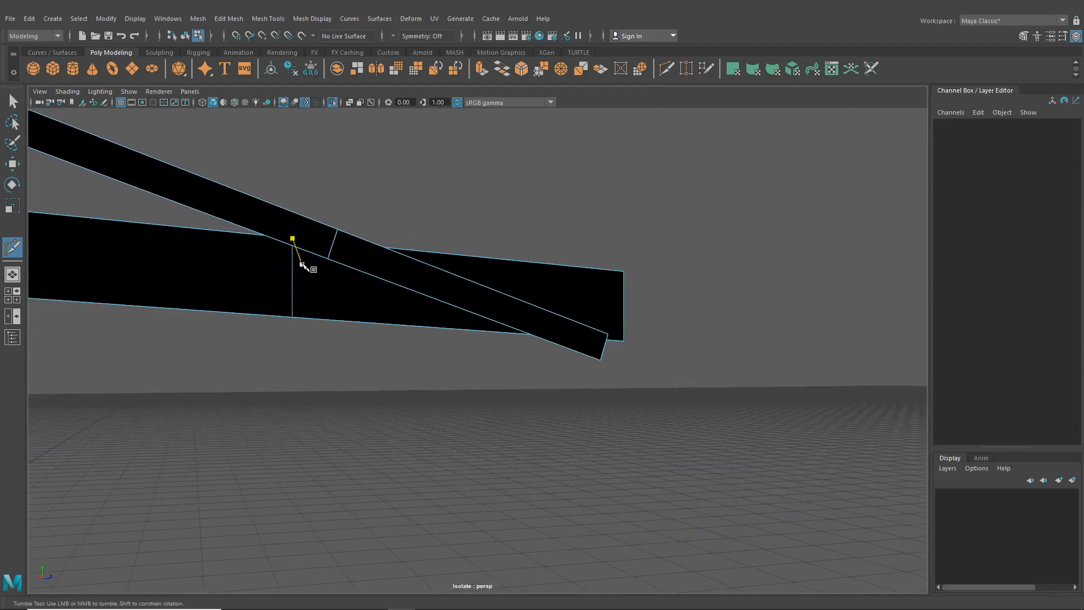
Step: Cut across the sloping strip again just behind its crossing with the lower strip, and delete its two faces beyond the rear cut
left_click(302, 216, "ctrl")
left_click_drag(302, 216, 551, 322, "alt")
left_click(12, 101)
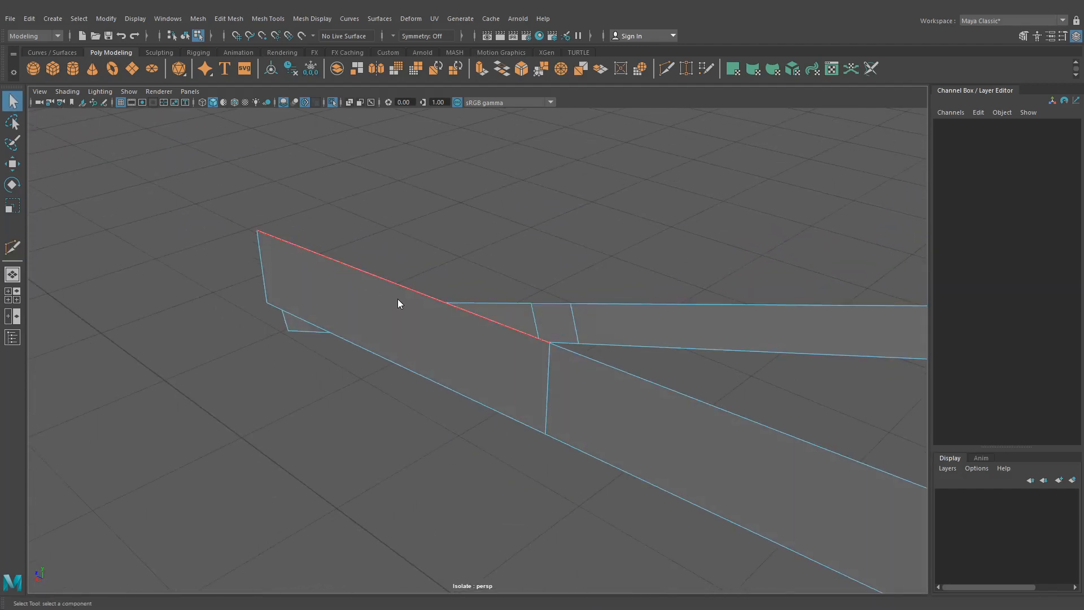
left_click(425, 313)
left_click(510, 315)
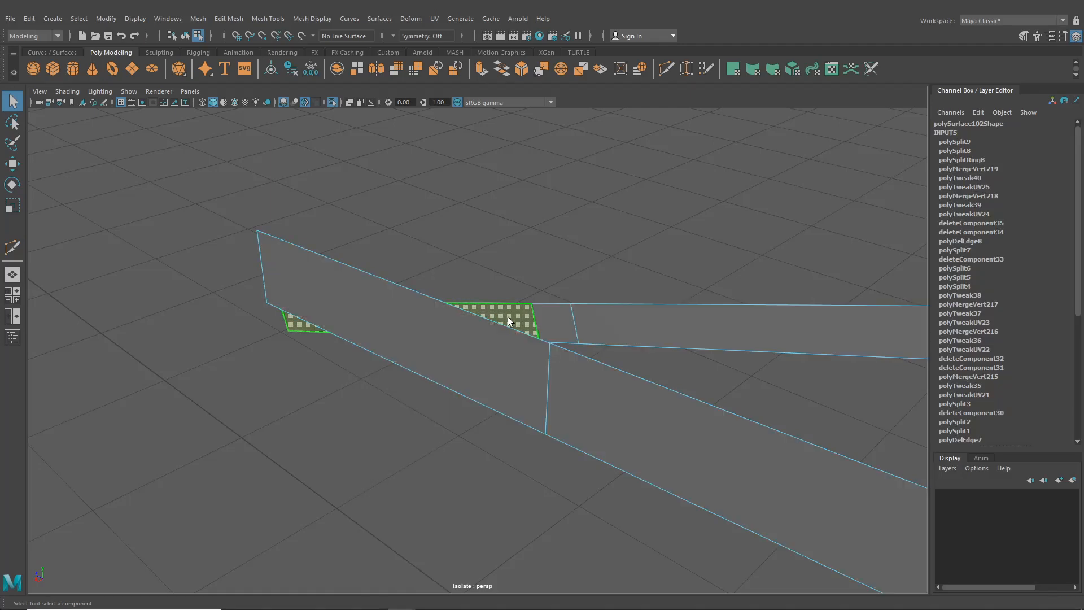
left_click_drag(513, 331, 576, 354, "alt")
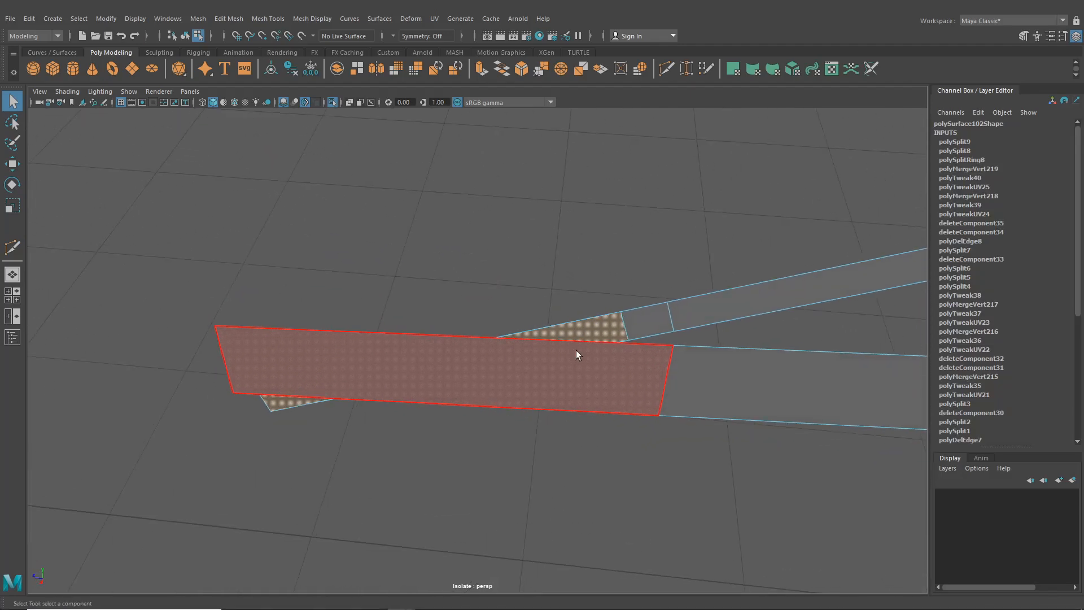
key("Delete")
left_click(653, 312)
key("Delete")
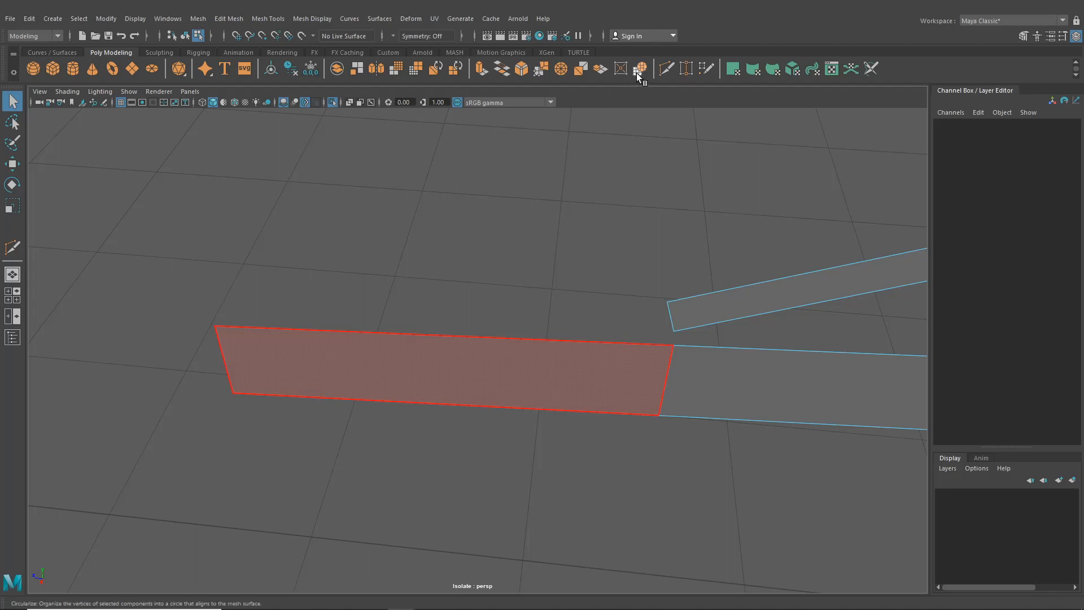
Step: Target Weld the sloping strip's two open end vertices to the lower strip's cut corner and its outer front corner
left_click(666, 69)
right_click_drag(721, 288, 668, 288)
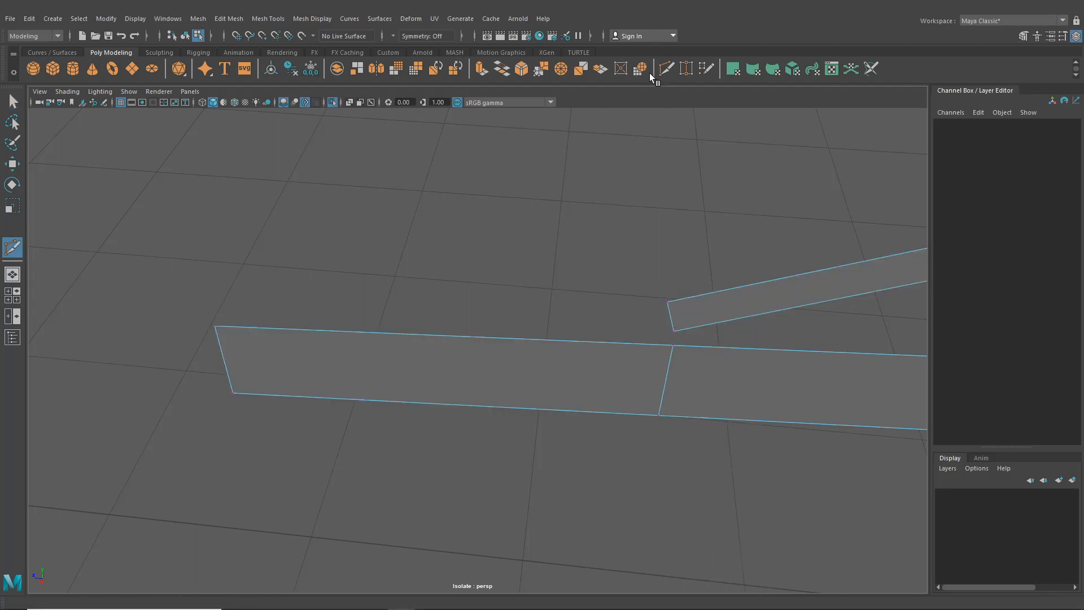
left_click(686, 68)
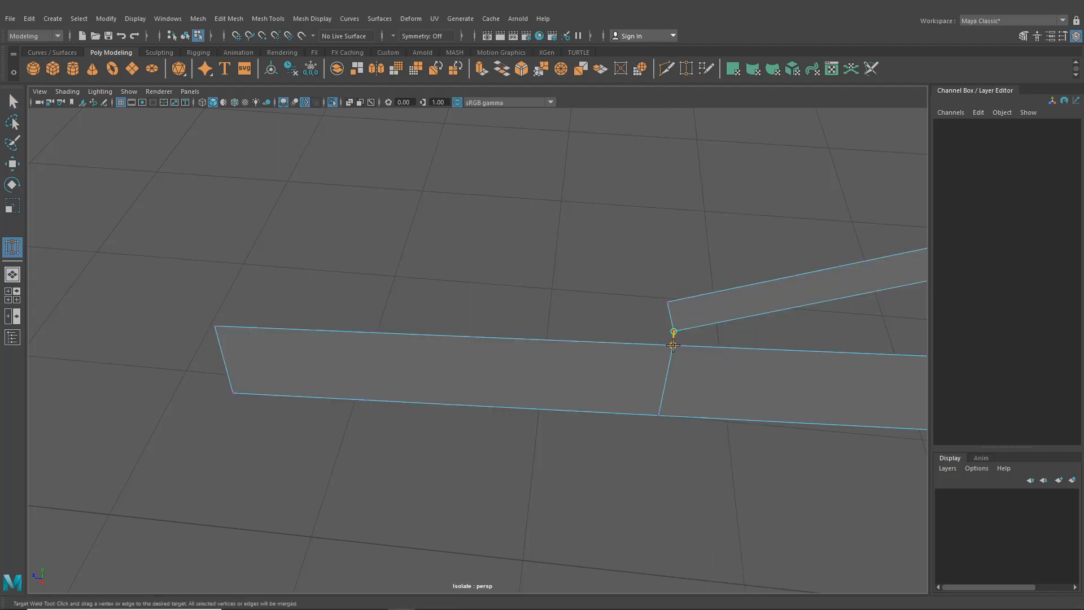
left_click_drag(673, 331, 673, 345)
left_click_drag(665, 302, 214, 326)
scroll(470, 433, "down", 5)
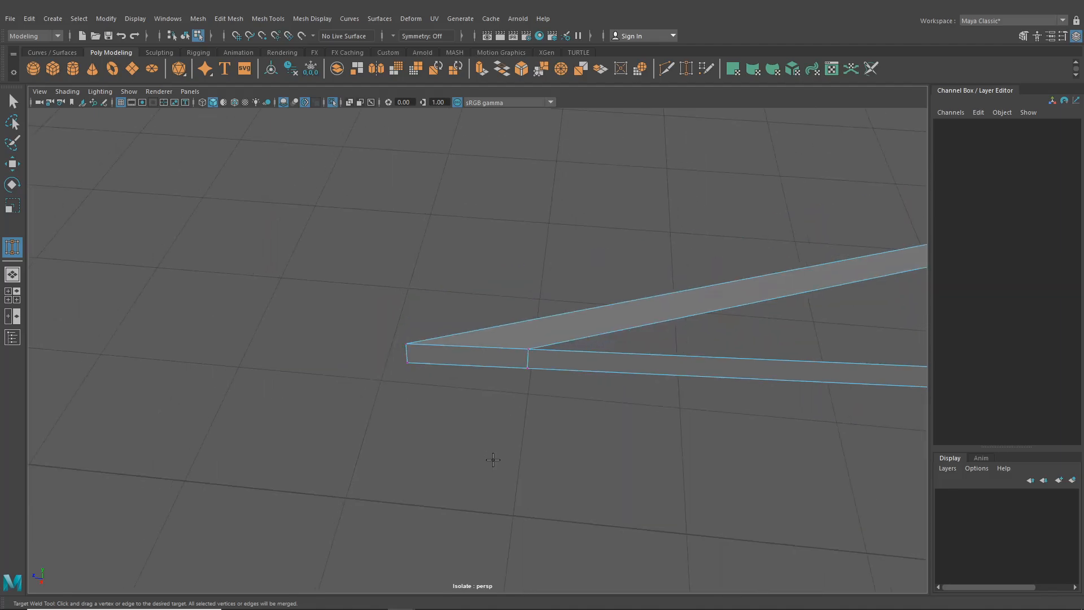
Step: Return to object selection and end the isolation of the window trim in the perspective view
left_click_drag(494, 457, 630, 421, "alt")
left_click(184, 35)
left_click_drag(525, 360, 441, 442, "alt")
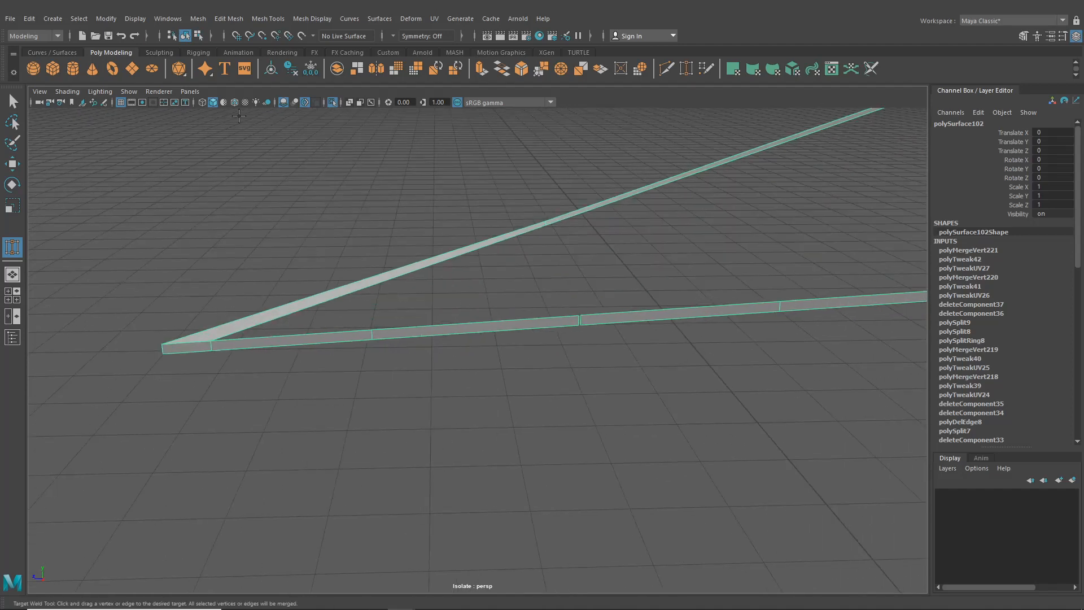
left_click(332, 102)
left_click_drag(475, 373, 396, 396, "alt")
Step: Examine the window trim against the reference drawing's front, middle and rear pillar lines in the side view
left_click(11, 295)
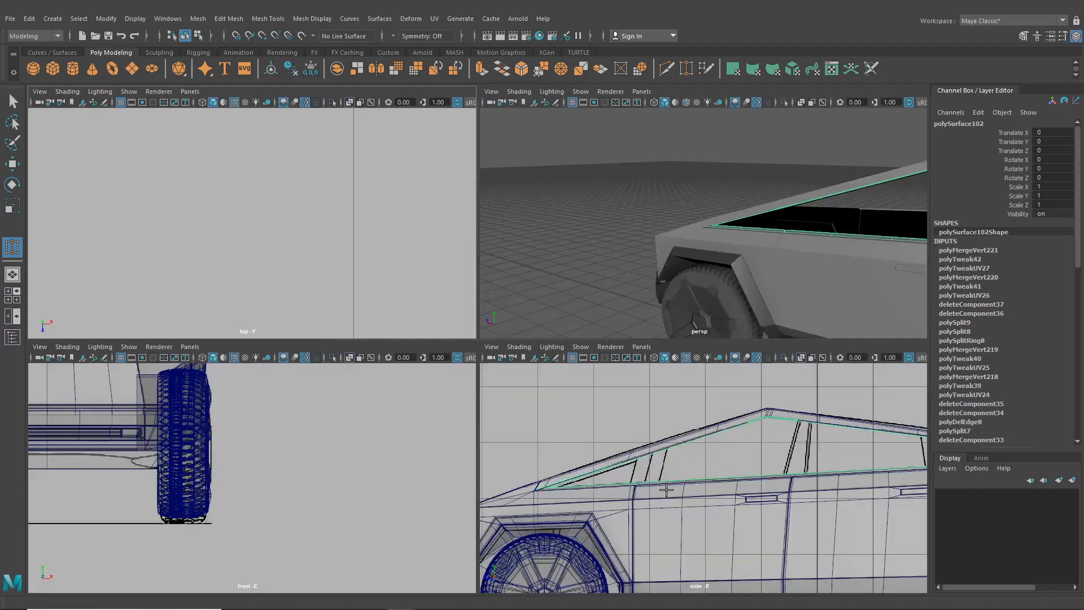
key("space")
scroll(702, 474, "up", 3)
key("q")
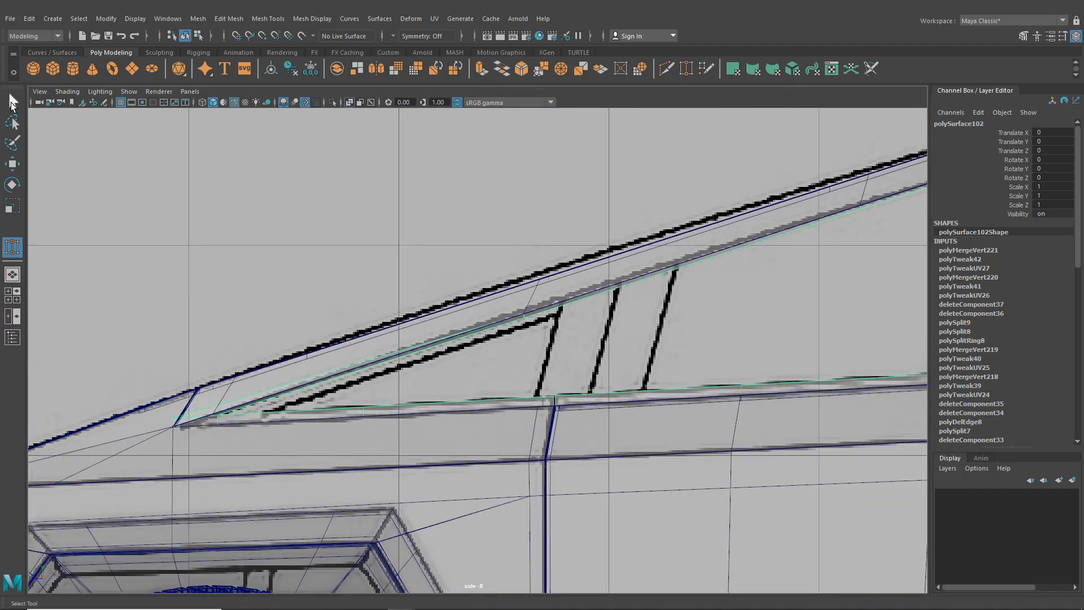
scroll(358, 257, "up", 2)
scroll(605, 326, "up", 2)
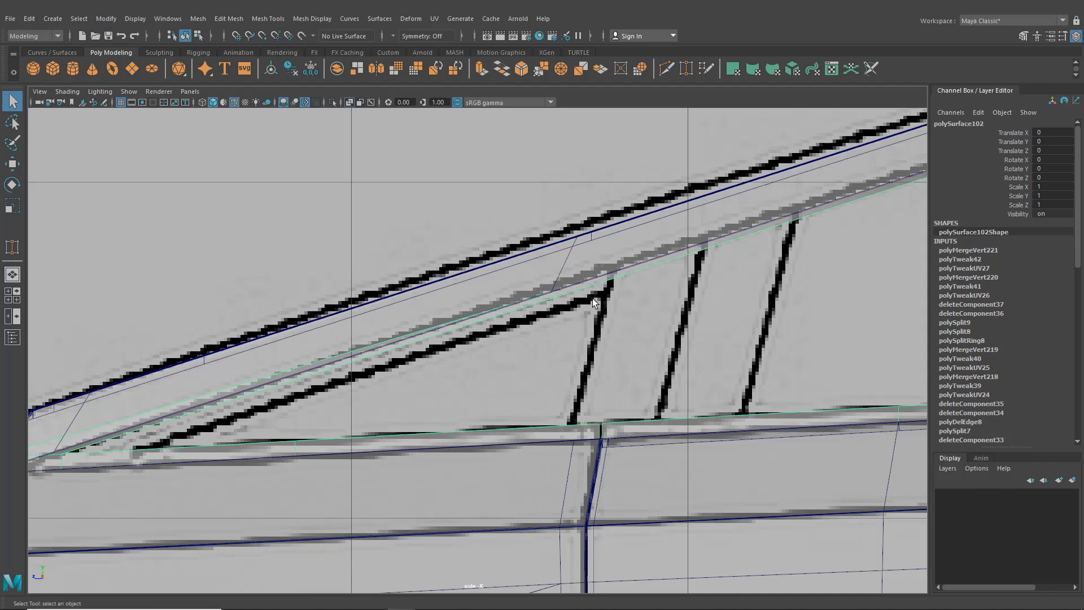
scroll(592, 299, "down", 5)
middle_click_drag(580, 351, 289, 333, "alt")
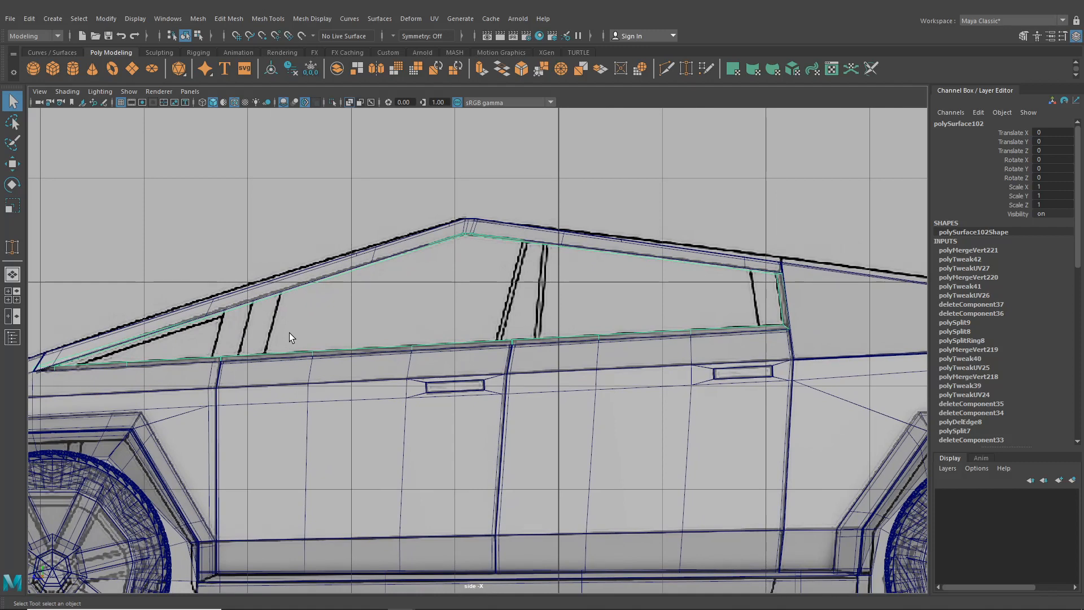
middle_click_drag(505, 314, 470, 343, "alt")
left_click(499, 350, "alt")
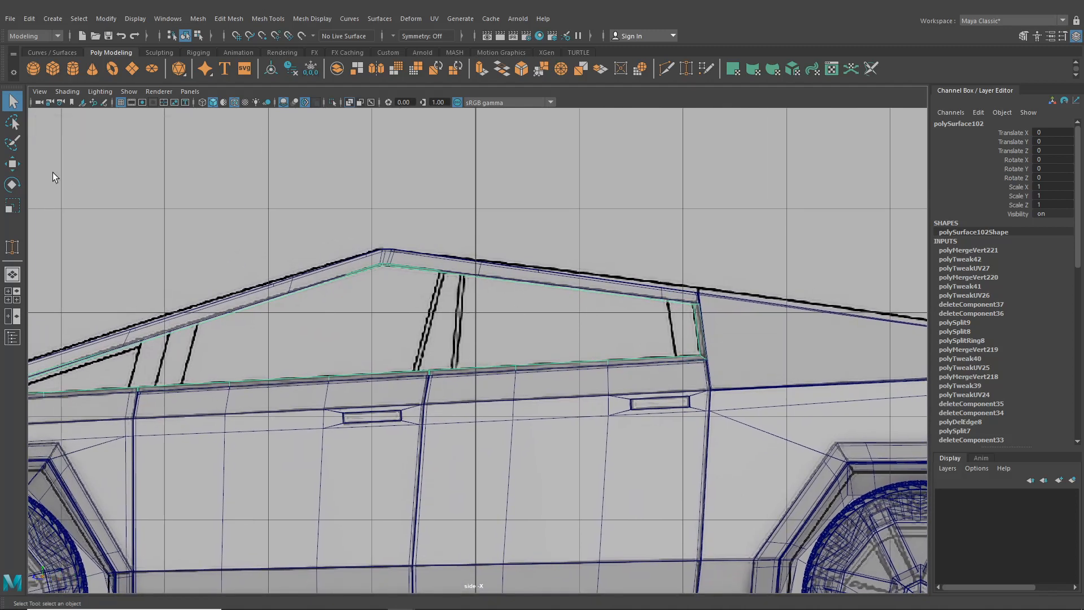
Step: Isolate the window trim in the side view and select a border edge loop of it
left_click(332, 102)
right_click_drag(497, 235, 648, 372, "alt")
right_click_drag(644, 314, 652, 280)
double_click(653, 280)
left_click_drag(656, 318, 486, 373, "alt")
middle_click_drag(103, 304, 150, 296, "alt")
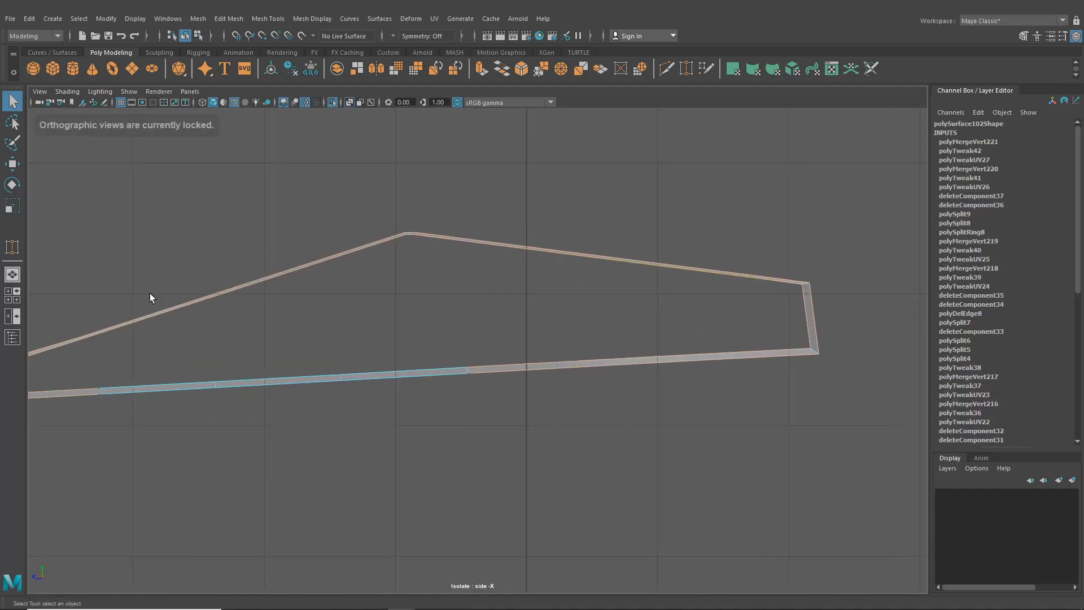
Step: Add the trim's other border edge loop to the selection and extrude the edges inward with Local Translate Z -0.03, then return to object selection
left_click(13, 274)
left_click_drag(373, 333, 450, 344, "alt")
middle_click_drag(450, 344, 294, 284, "alt")
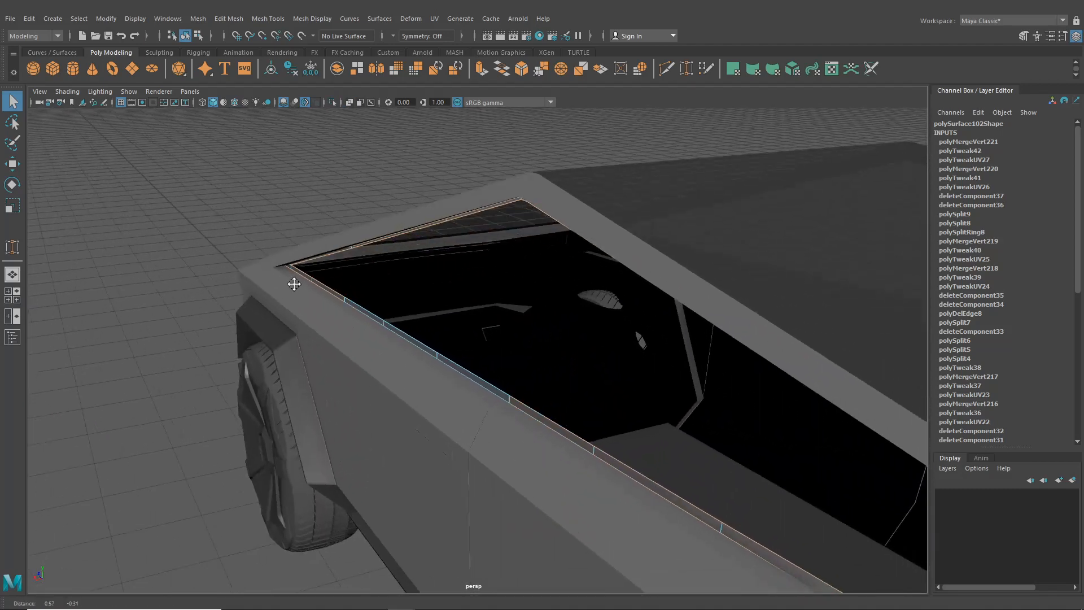
double_click(494, 379, "shift")
key("ctrl+e")
right_click_drag(493, 378, 474, 396, "alt")
middle_click_drag(475, 355, 501, 388, "alt")
right_click_drag(500, 388, 558, 516, "alt")
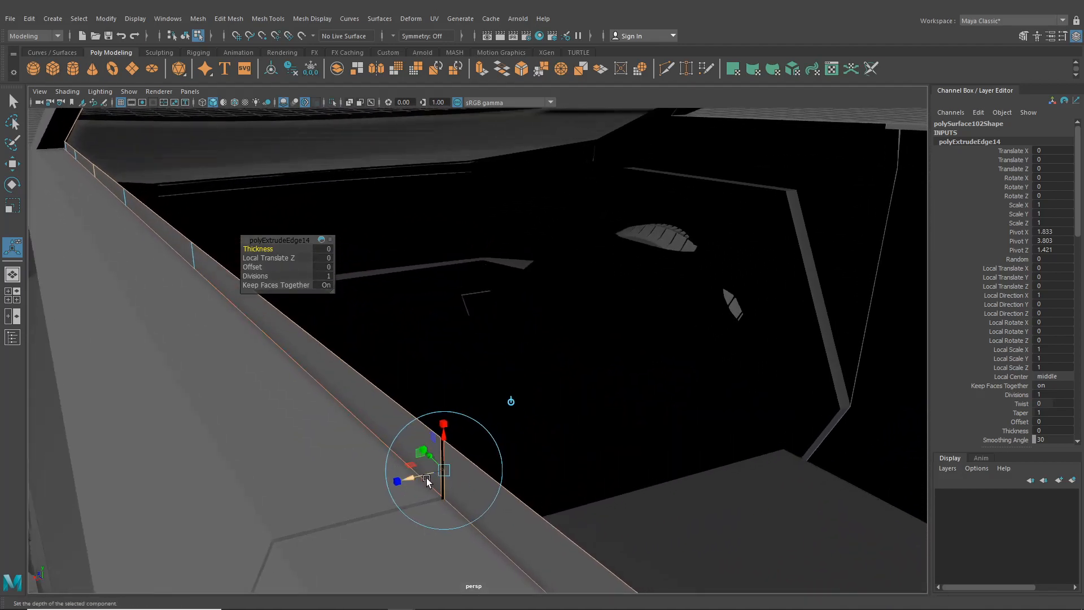
left_click_drag(426, 478, 453, 482)
key("t")
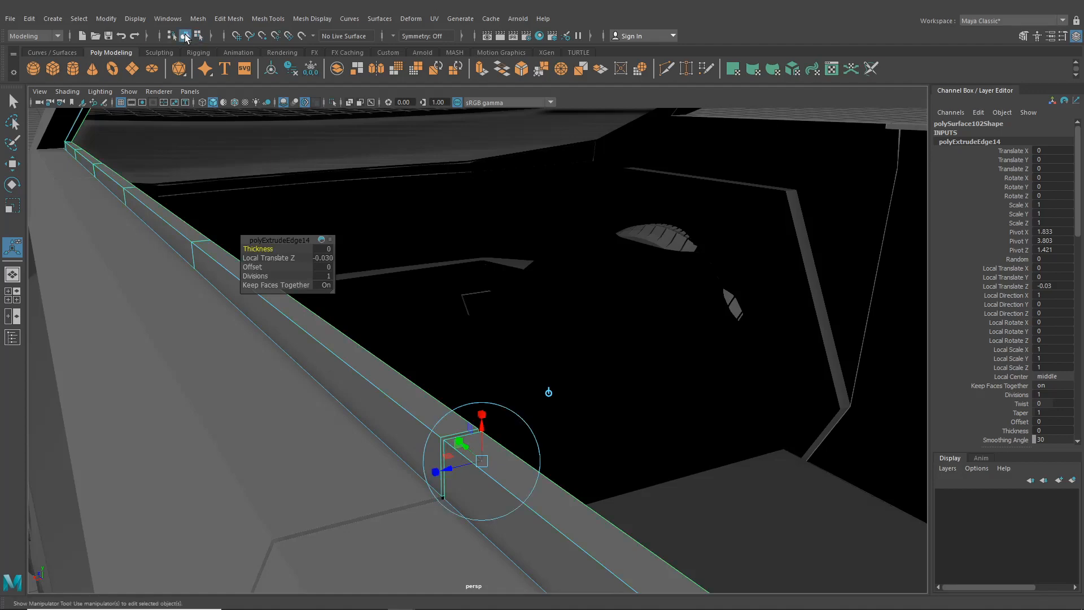
left_click(184, 38)
Step: End the trim's isolation in the side view so the car and reference drawing show there at full size
right_click_drag(406, 440, 334, 469, "alt")
left_click_drag(334, 470, 431, 422, "alt")
right_click_drag(428, 287, 392, 311)
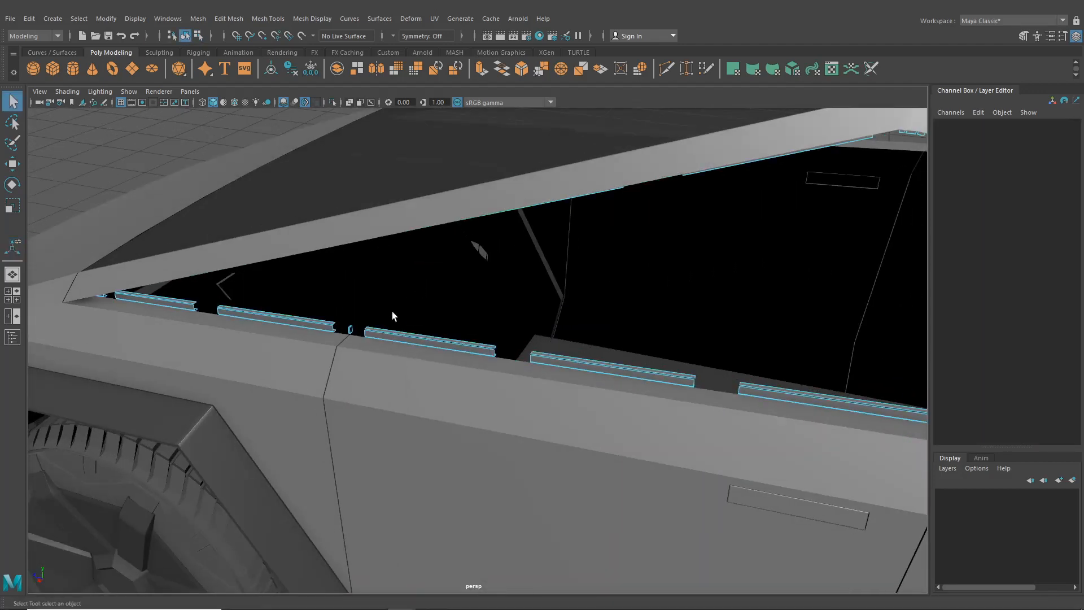
left_click_drag(392, 310, 390, 279, "alt")
right_click_drag(345, 276, 345, 300)
left_click(293, 294)
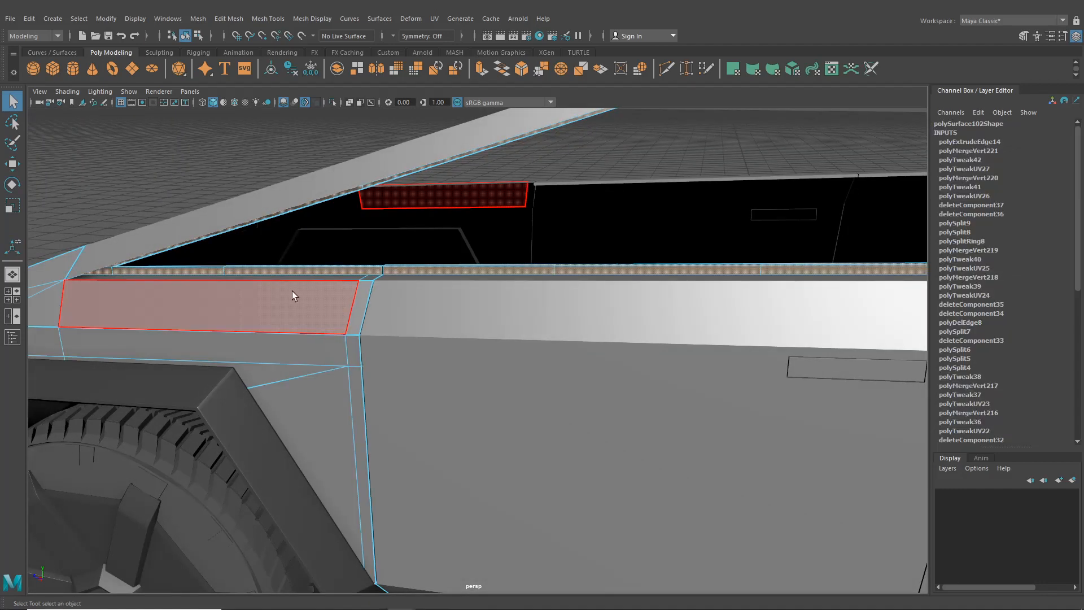
scroll(293, 295, "down", 2)
key("space")
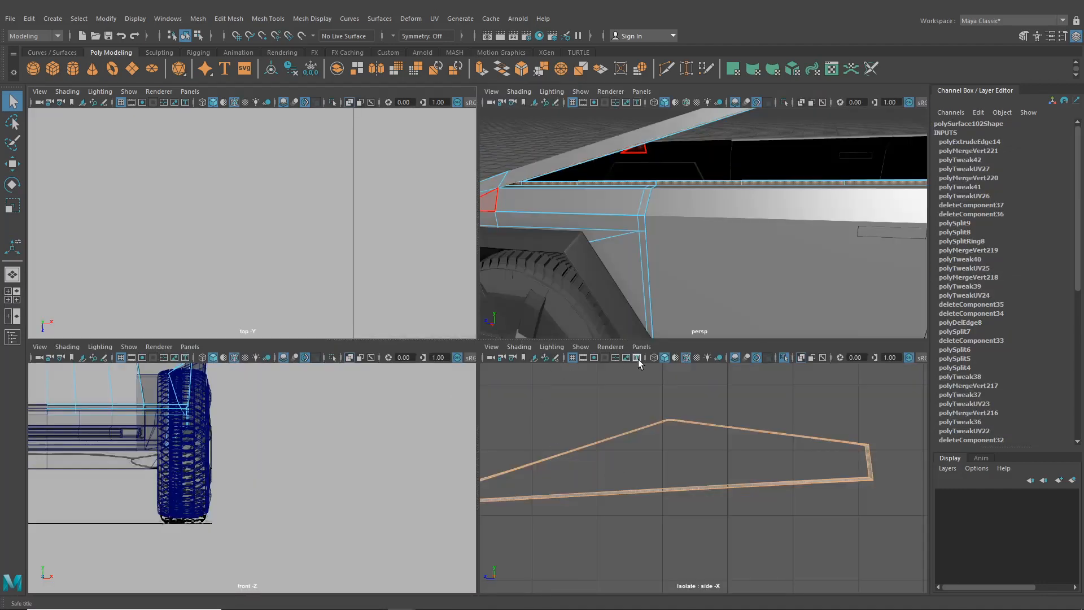
left_click(785, 358)
key("space")
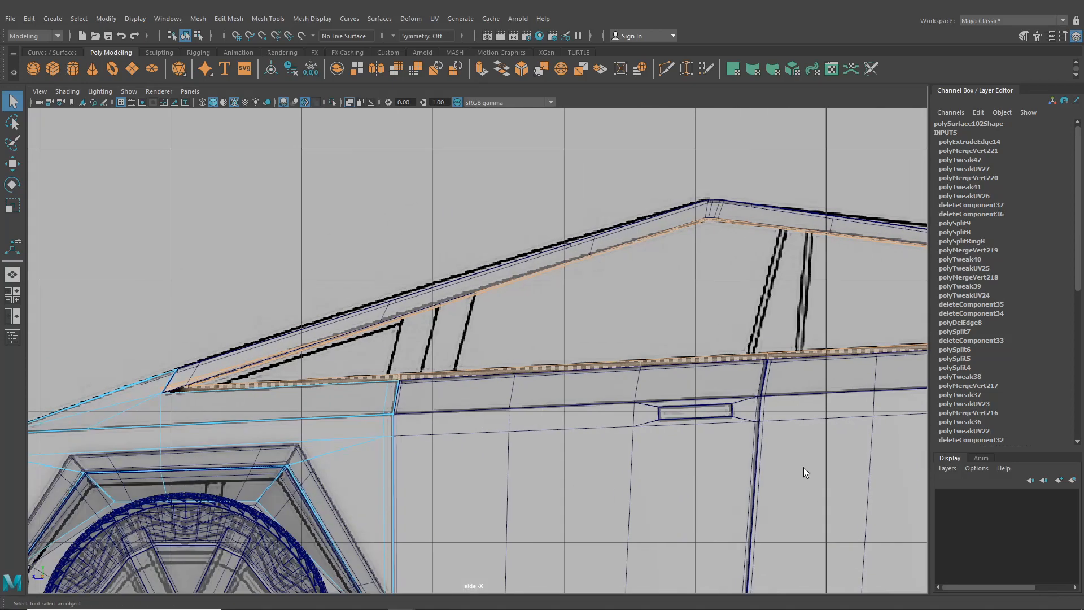
Step: Start Insert Edge Loop and set its Maintain position option to Relative distance from edge
left_click(316, 19)
mouse_move(269, 20)
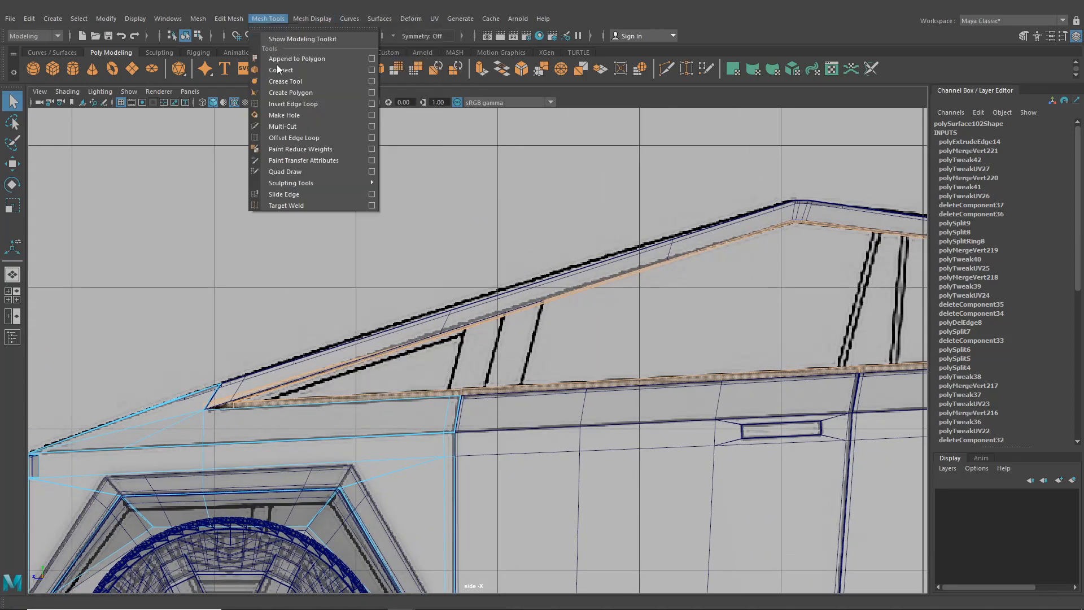
left_click(285, 104)
scroll(496, 372, "up", 6)
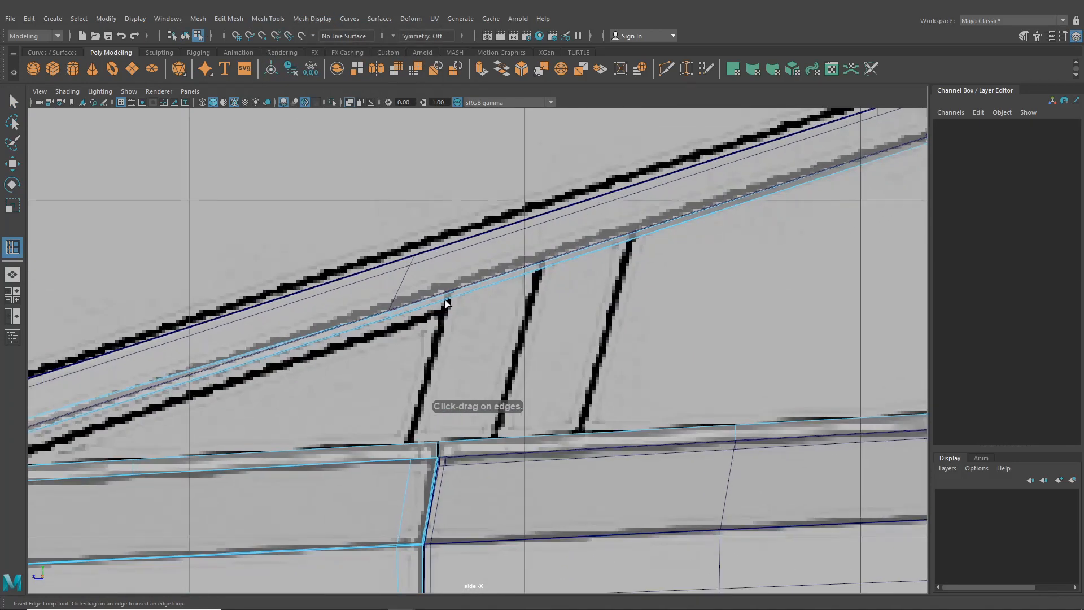
left_click(445, 303)
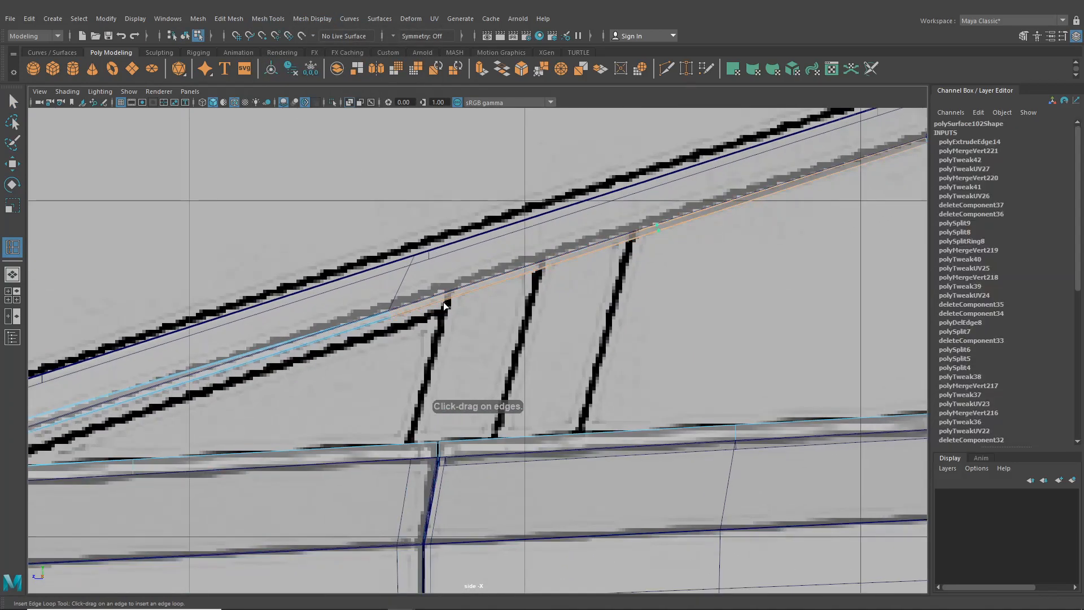
left_click(1062, 36)
left_click(906, 163)
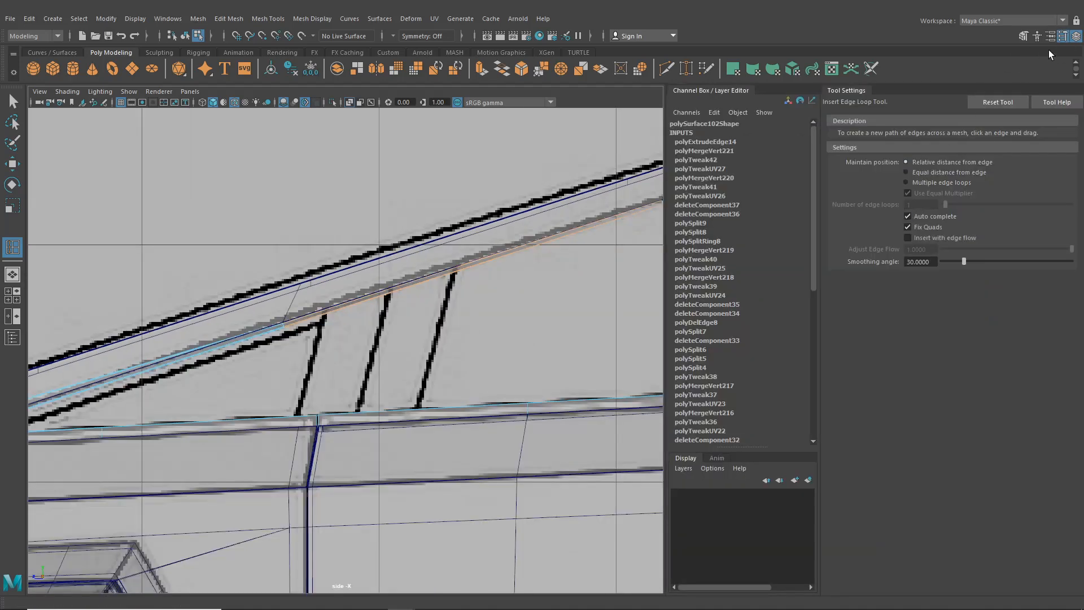
left_click(1058, 38)
left_click(1063, 37)
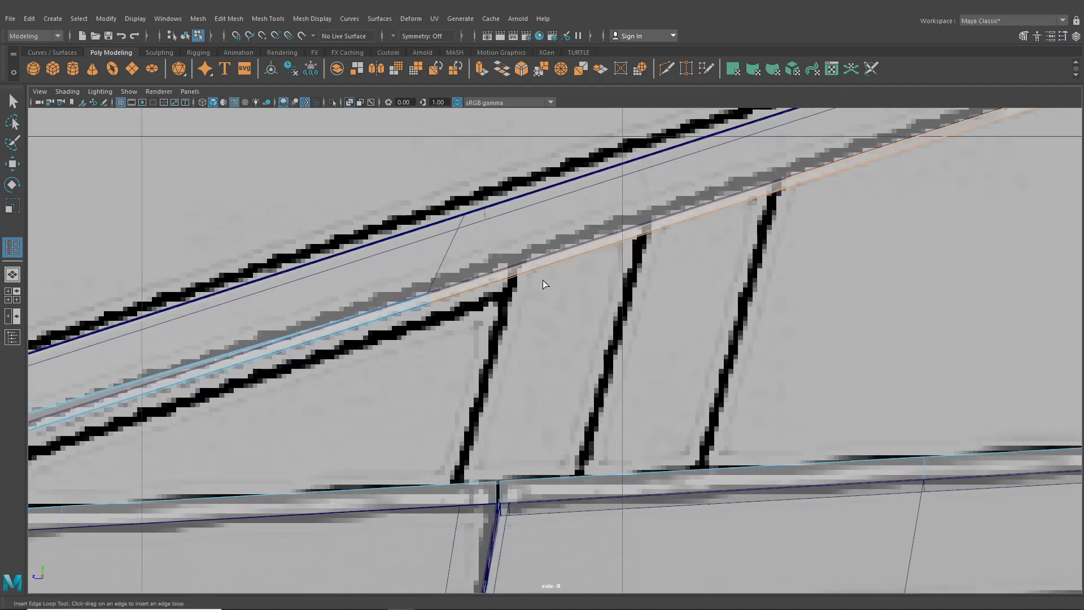
Step: Insert edge loops across the upper and lower trim strips where the reference's front and middle pillar lines meet them
left_click(512, 279)
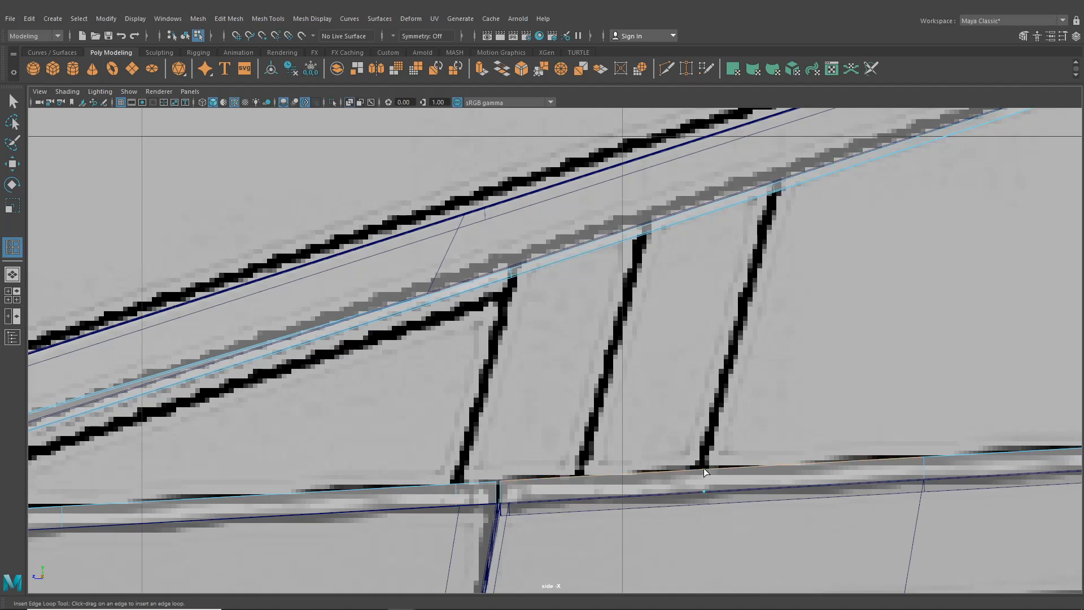
scroll(699, 469, "down", 5)
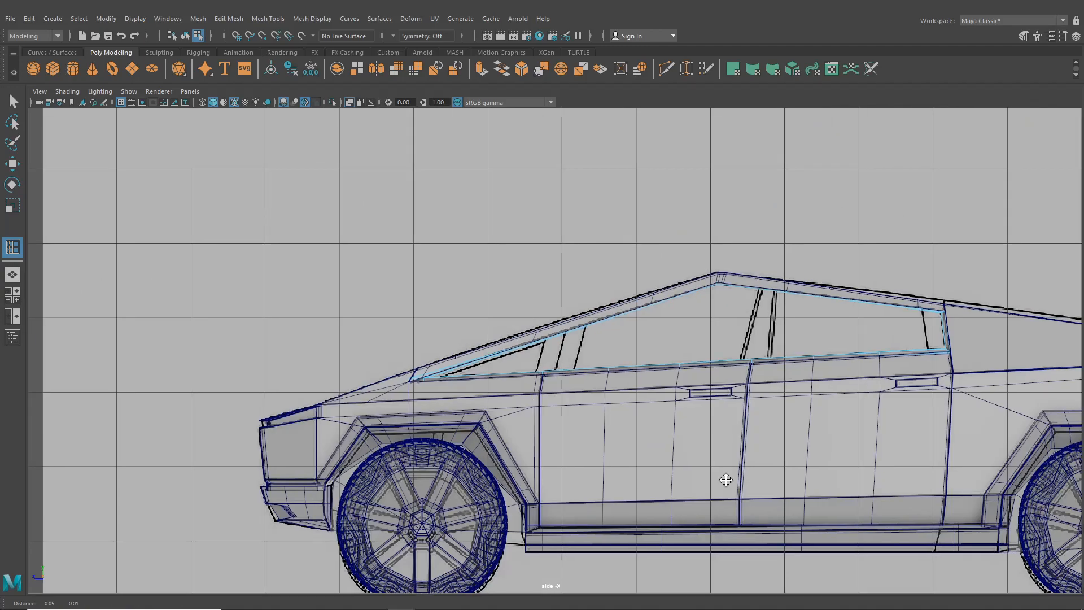
scroll(568, 503, "up", 5)
scroll(678, 254, "up", 2)
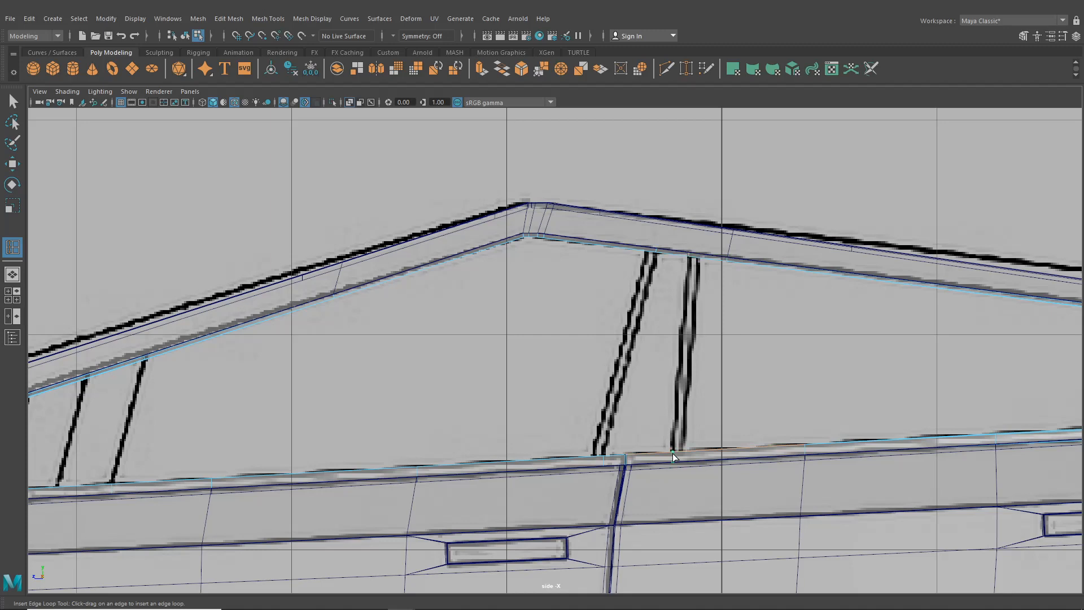
scroll(638, 442, "up", 5)
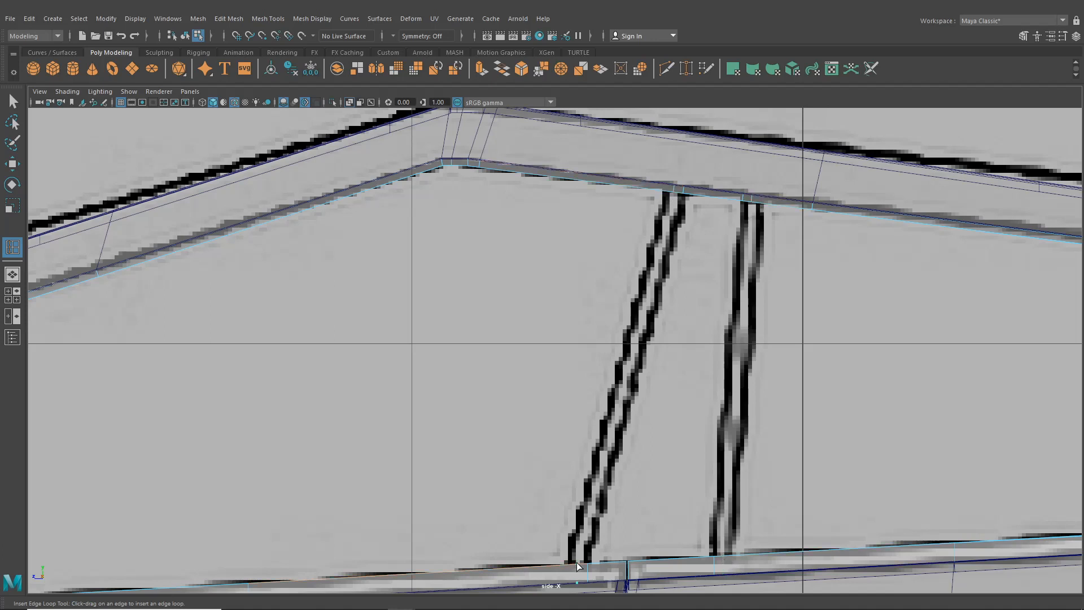
Step: Insert edge loops across the upper and lower trim strips at the ends of the rear pillar line
scroll(575, 561, "down", 5)
middle_click_drag(697, 531, 481, 455, "alt")
scroll(527, 368, "up", 5)
middle_click_drag(499, 269, 525, 368, "alt")
scroll(502, 333, "up", 3)
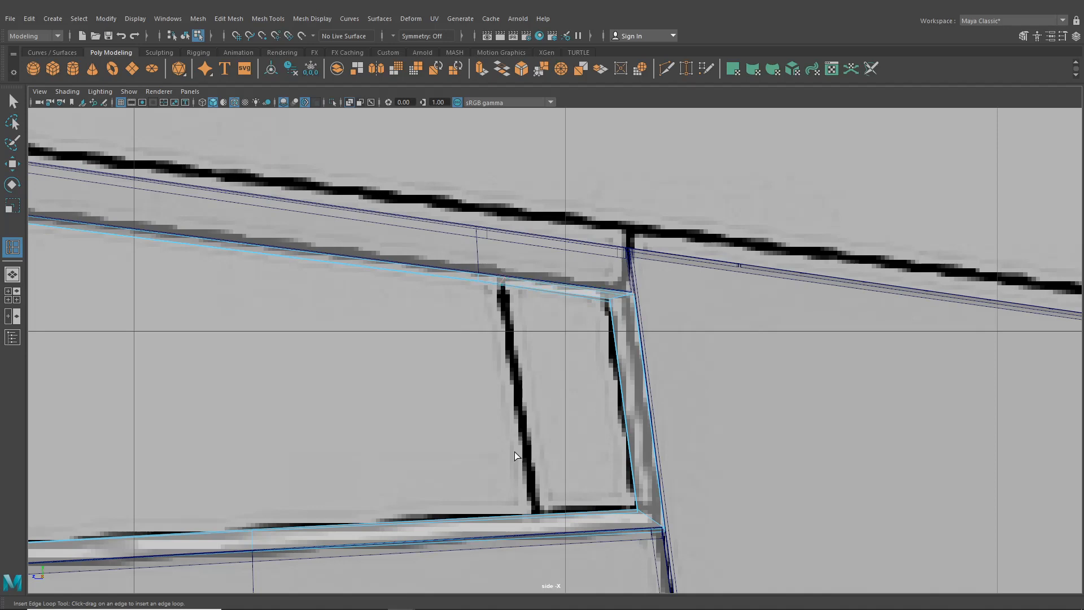
left_click_drag(538, 519, 533, 521)
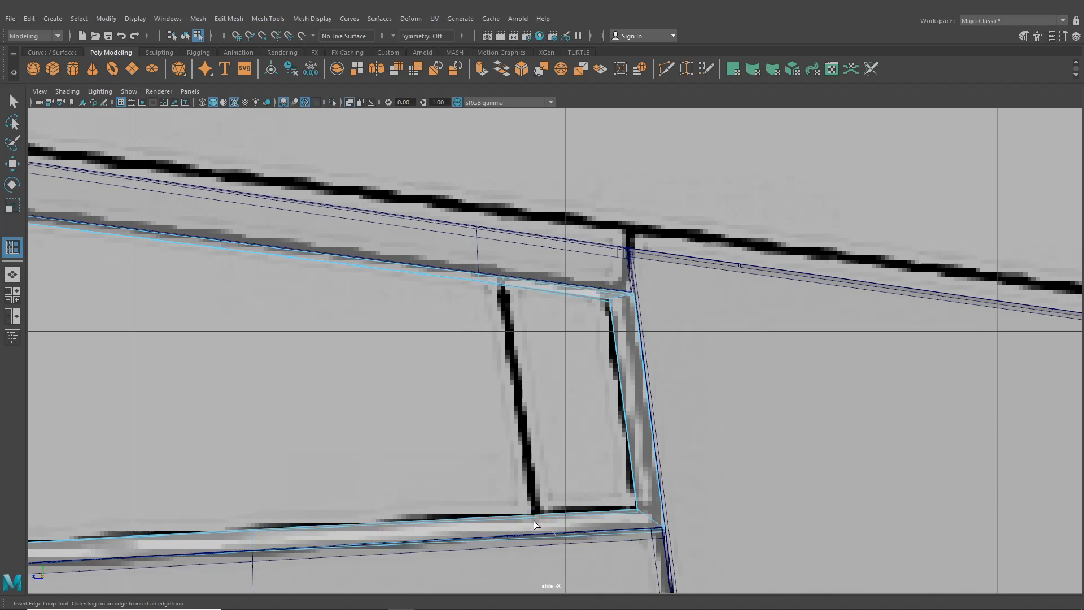
Step: Return to the perspective view and isolate the side-window trim from the rest of the car
left_click(12, 275)
left_click_drag(312, 331, 254, 283, "alt")
left_click(13, 101)
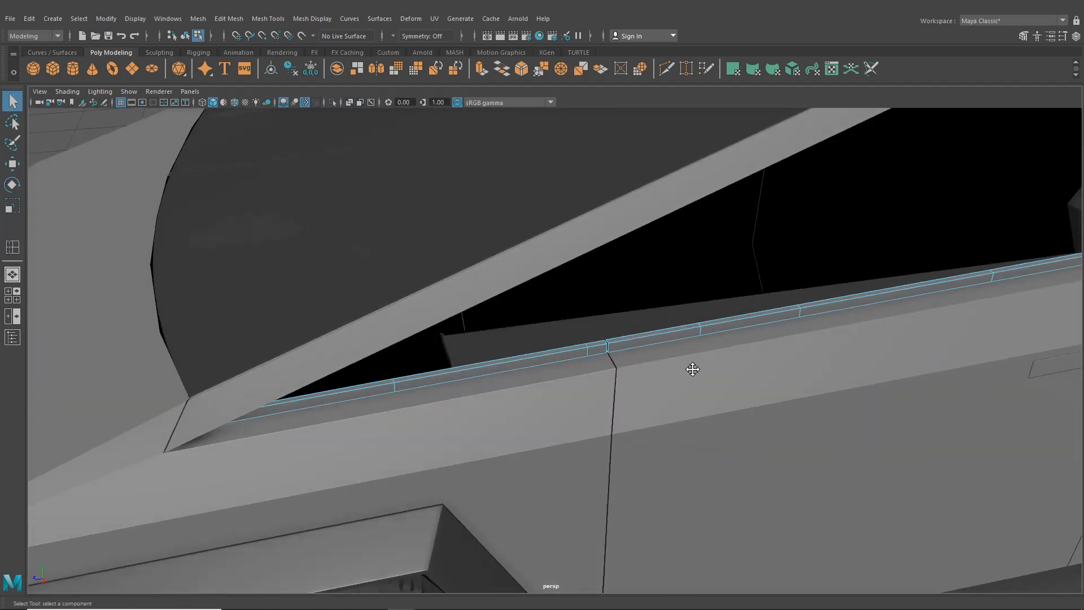
middle_click_drag(693, 369, 317, 405, "alt")
middle_click_drag(819, 380, 516, 480, "alt")
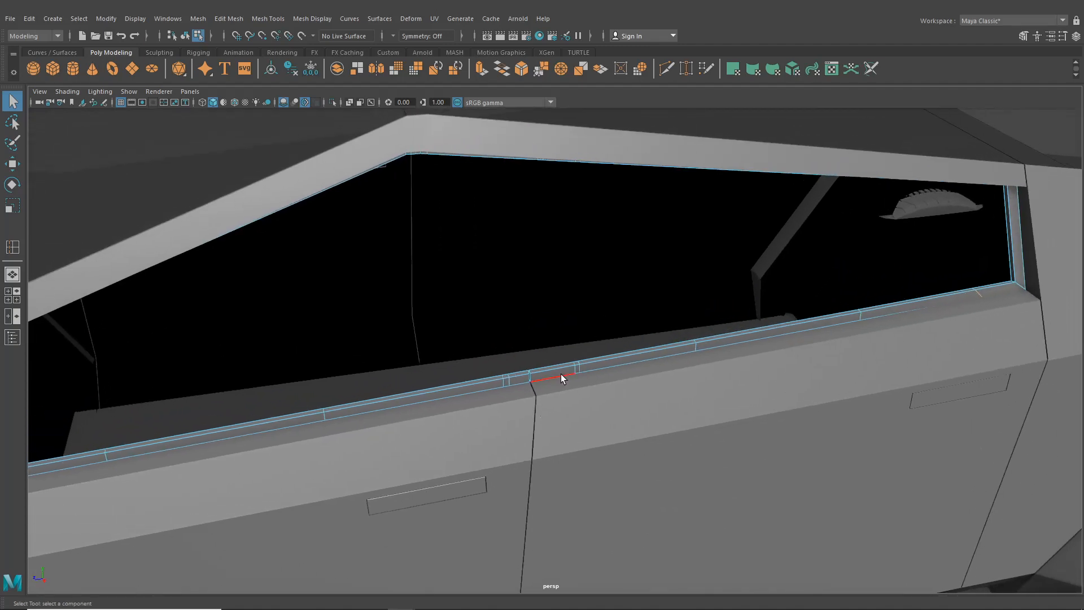
right_click_drag(559, 373, 557, 330)
double_click(558, 367)
right_click_drag(559, 367, 559, 390)
left_click_drag(559, 390, 556, 407, "alt")
middle_click_drag(556, 408, 588, 472, "alt")
scroll(588, 472, "up", 3)
left_click_drag(589, 472, 613, 515, "alt")
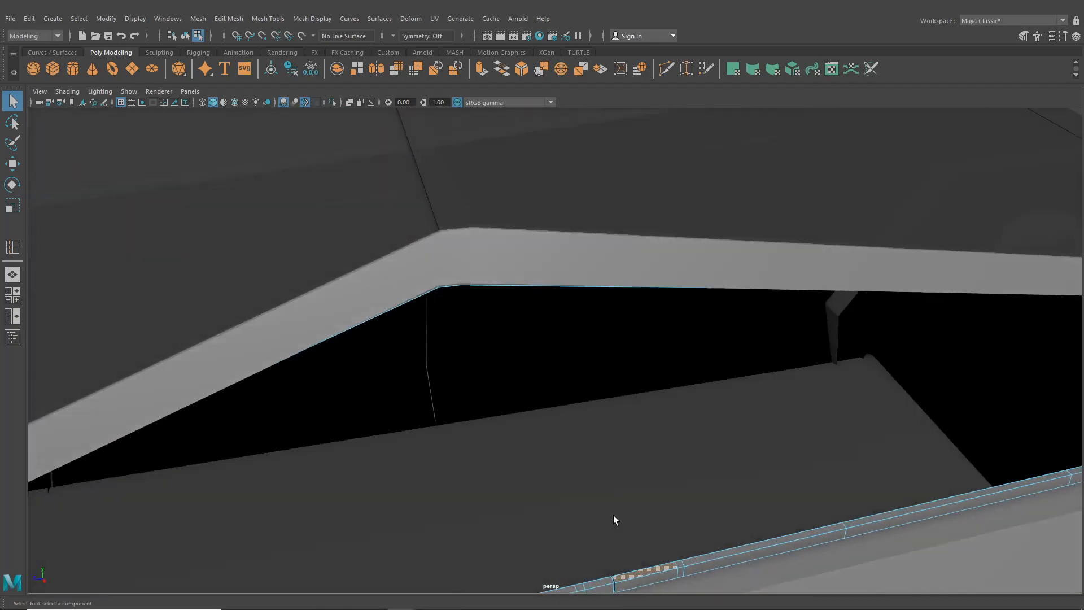
middle_click_drag(613, 515, 600, 452, "alt")
left_click(332, 102)
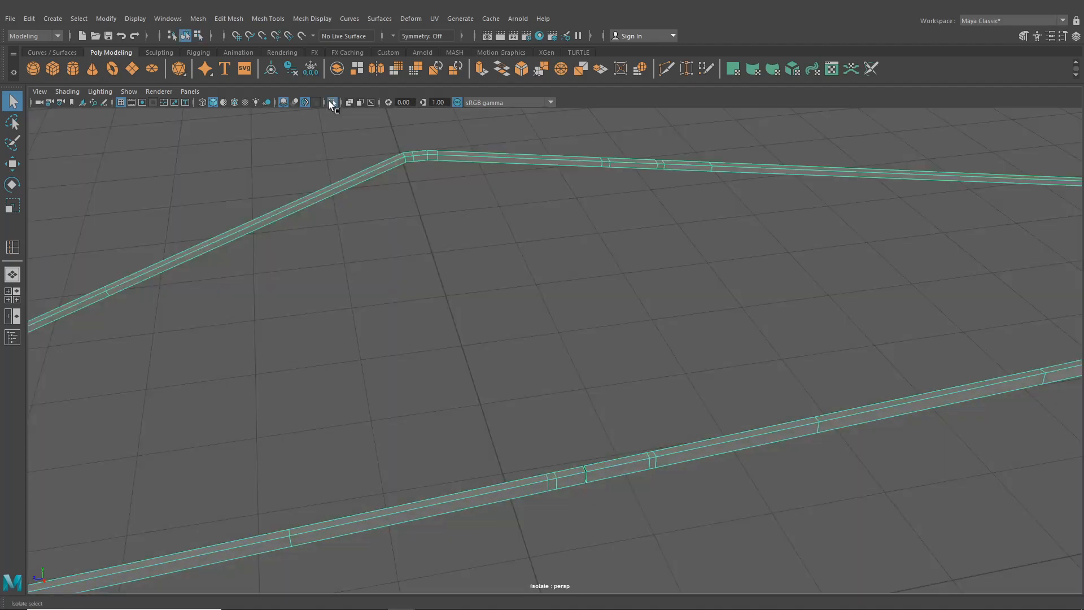
Step: Delete the end faces inside the gap in the lower trim strip between the middle pillar cuts
scroll(563, 353, "up", 10)
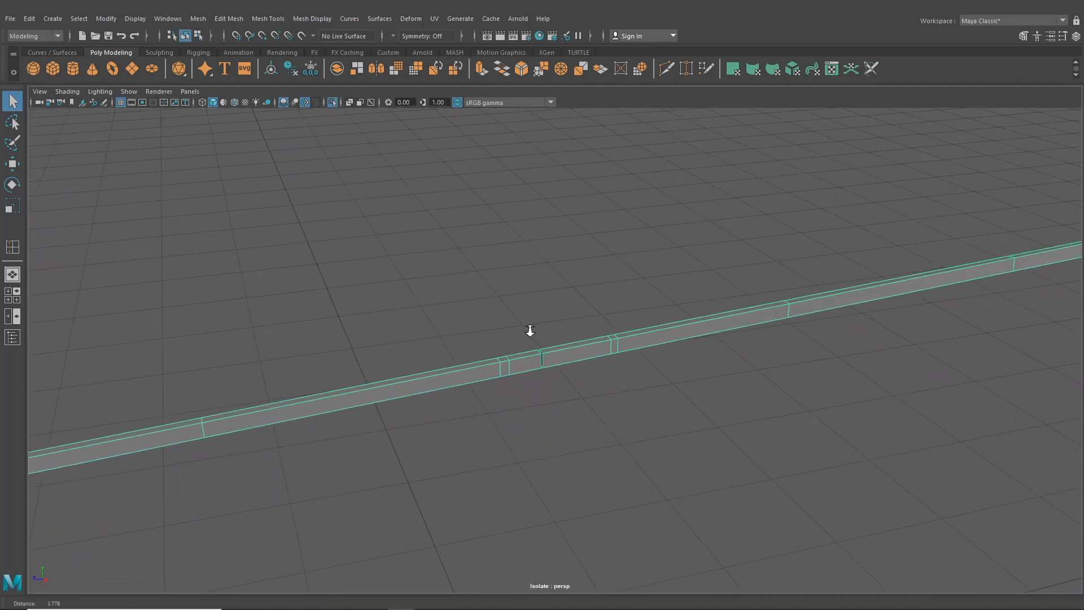
left_click_drag(552, 375, 516, 354, "alt")
scroll(490, 319, "up", 3)
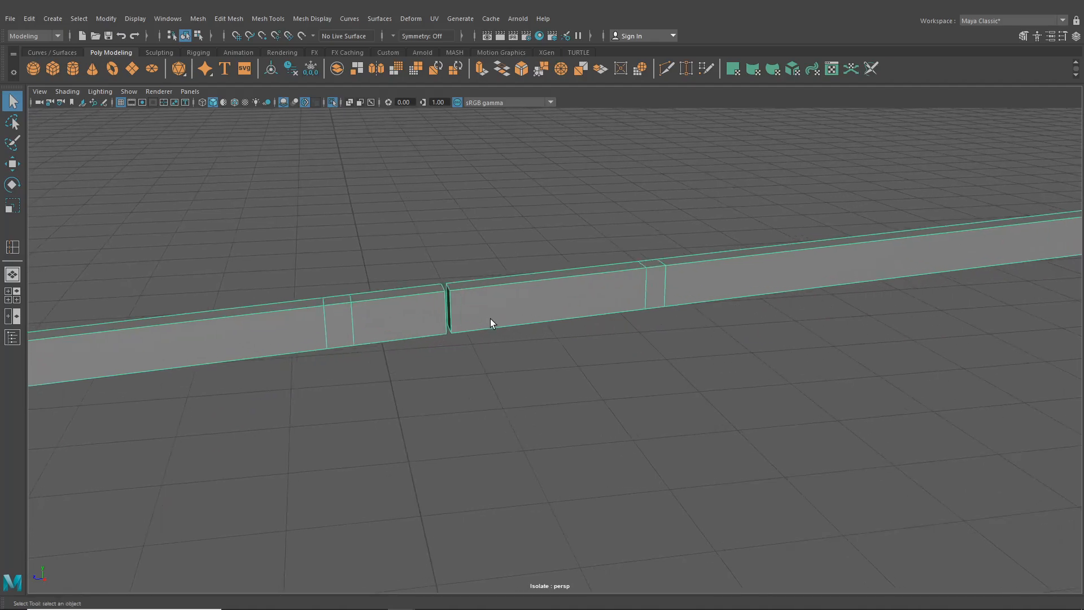
mouse_move(489, 316)
right_mouse_down()
mouse_move(488, 346)
mouse_move(486, 317)
right_mouse_up()
left_click_drag(485, 317, 927, 346, "alt")
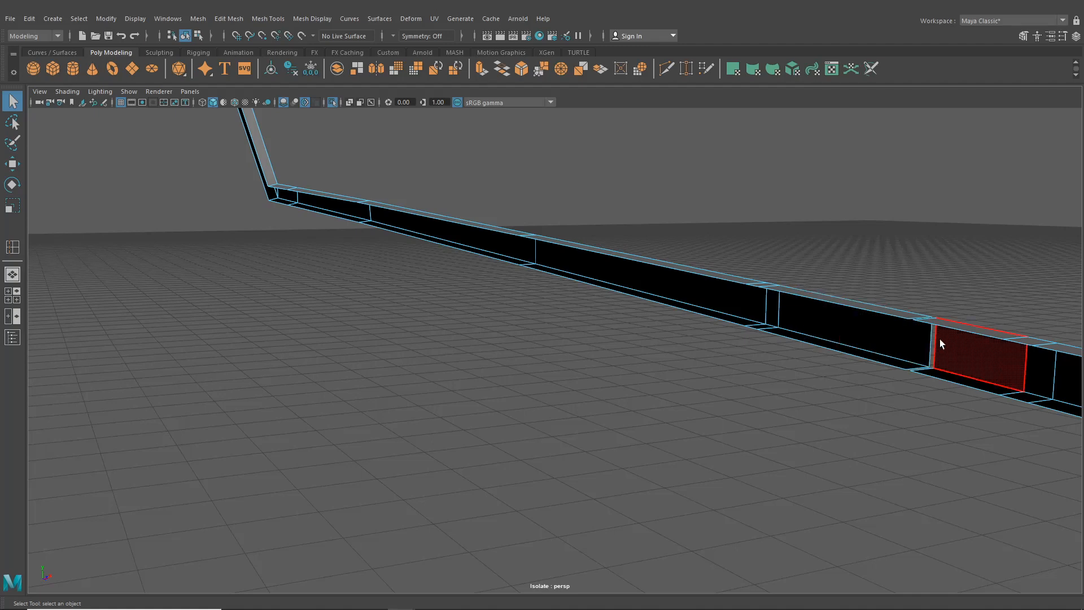
right_click_drag(940, 340, 940, 340)
left_click_drag(940, 340, 582, 360, "alt")
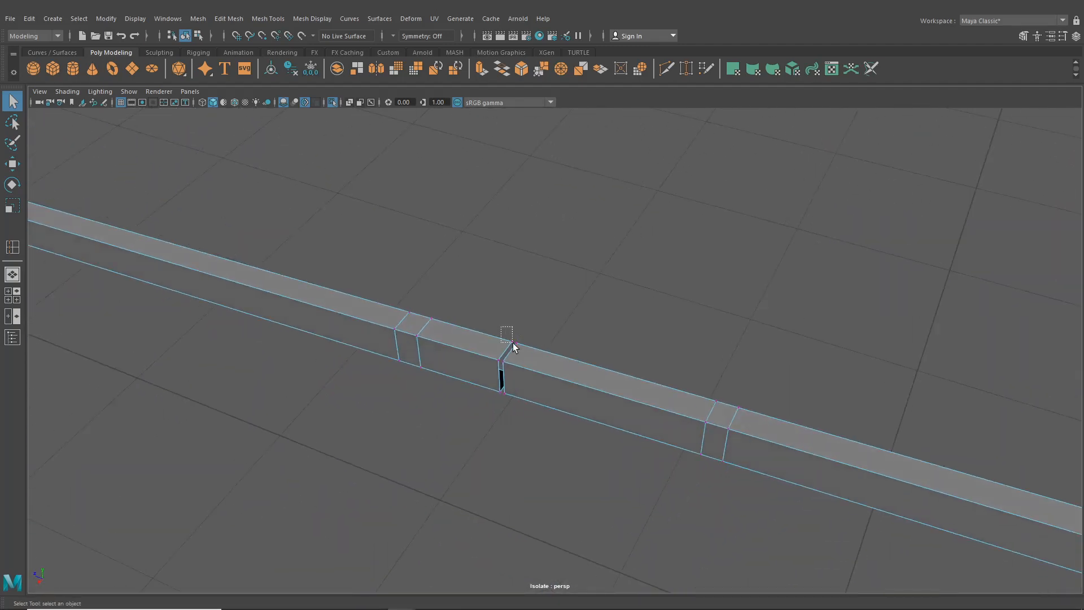
Step: Merge the facing vertex pairs at the lower strip's gap between the middle pillar cuts
left_click(231, 18)
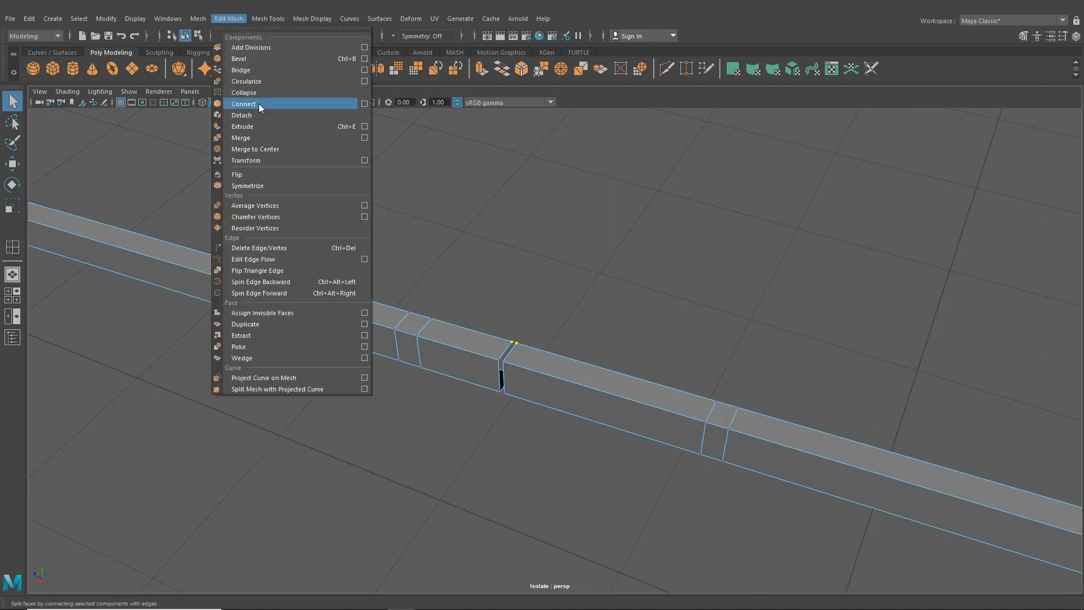
left_click(254, 135)
left_click_drag(542, 367, 518, 346, "alt")
key("g")
left_click_drag(524, 403, 547, 316, "alt")
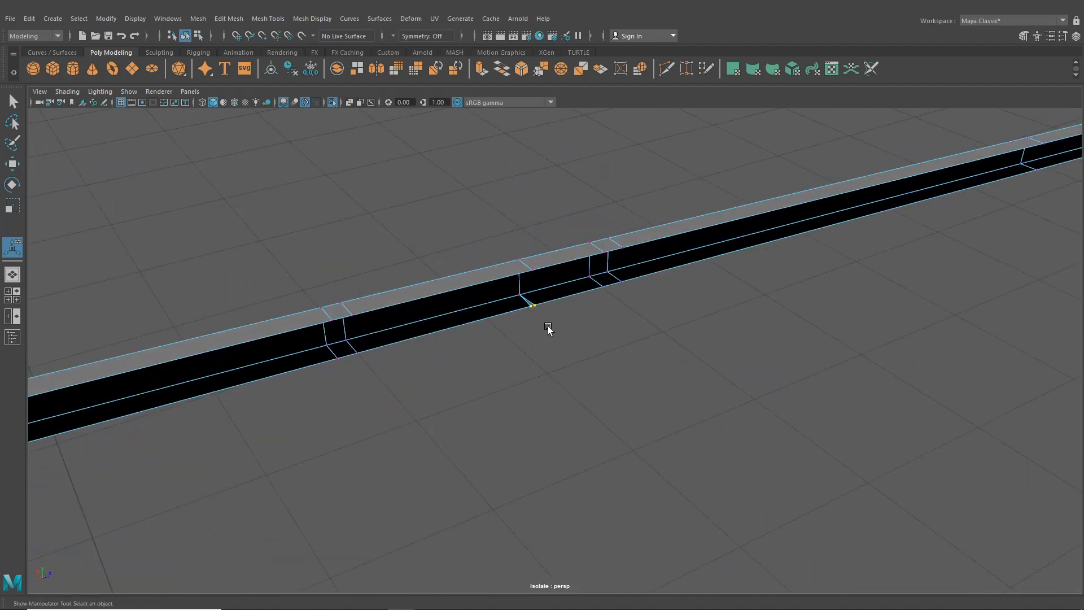
key("g")
Step: Delete the facing end faces inside the lower trim strip's other gap, towards the front corner
scroll(621, 328, "down", 5)
scroll(468, 370, "down", 5)
middle_click_drag(462, 375, 226, 429, "alt")
scroll(617, 322, "up", 6)
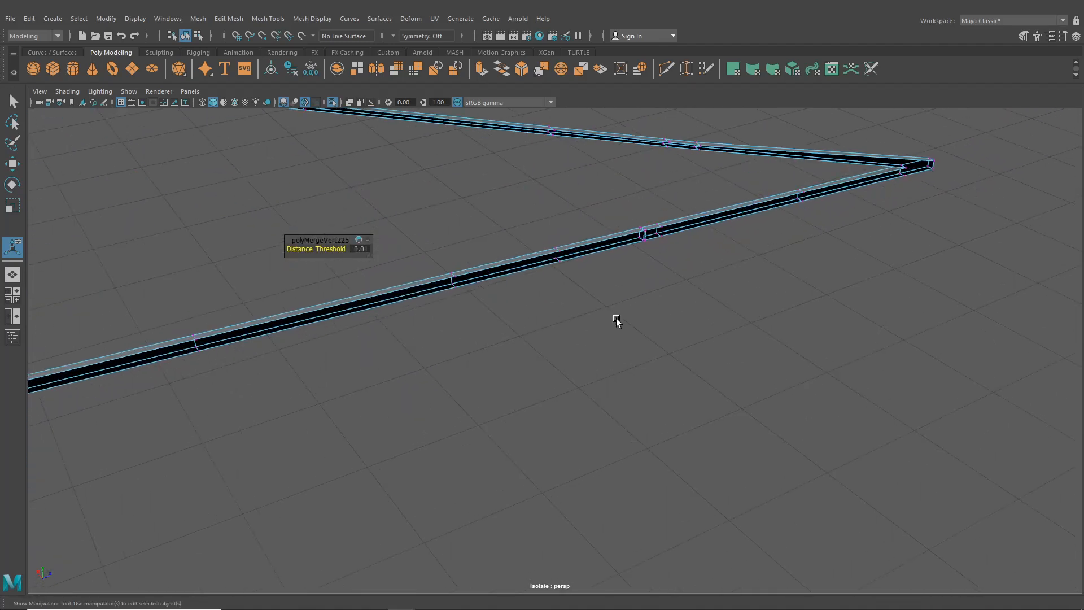
middle_click_drag(624, 288, 406, 452, "alt")
scroll(440, 445, "up", 5)
left_click_drag(531, 396, 429, 441, "alt")
middle_click_drag(480, 277, 303, 353, "alt")
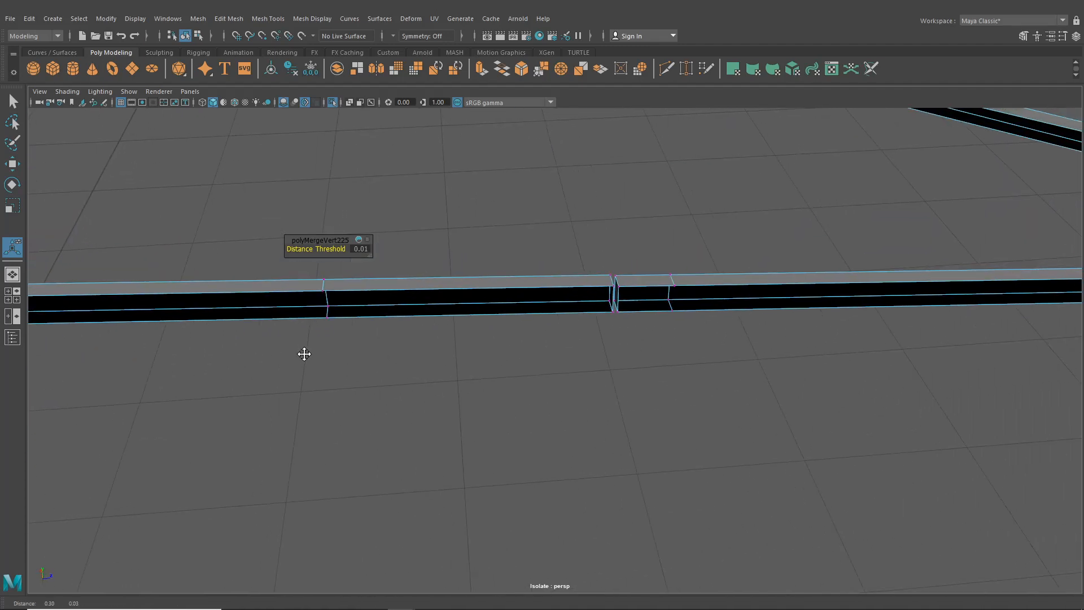
right_click_drag(302, 354, 527, 421, "alt")
left_click_drag(469, 421, 505, 345, "alt")
right_click_drag(505, 346, 497, 361)
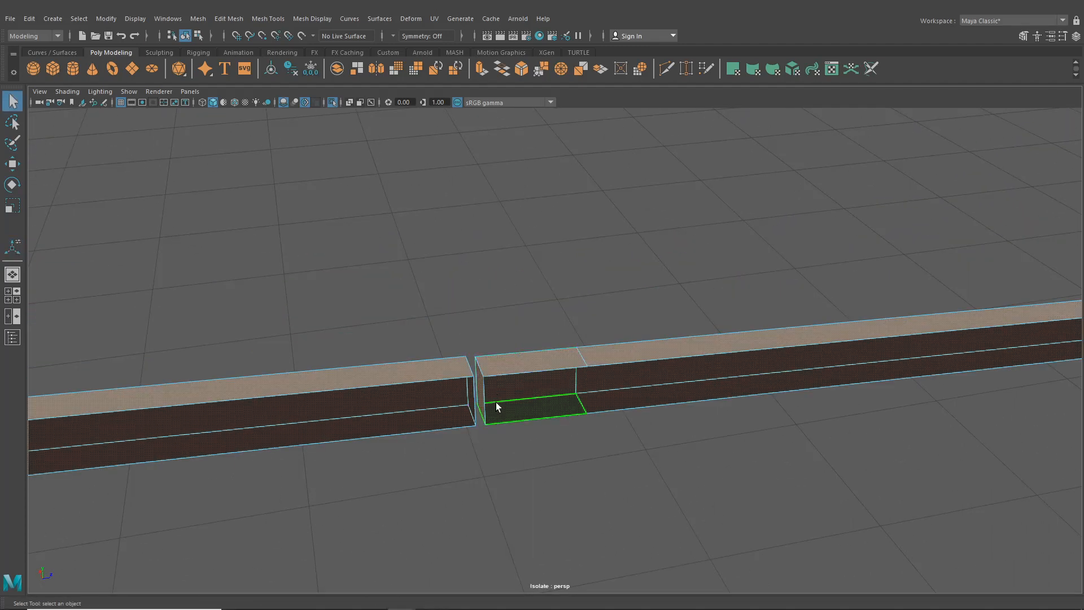
left_click(483, 400)
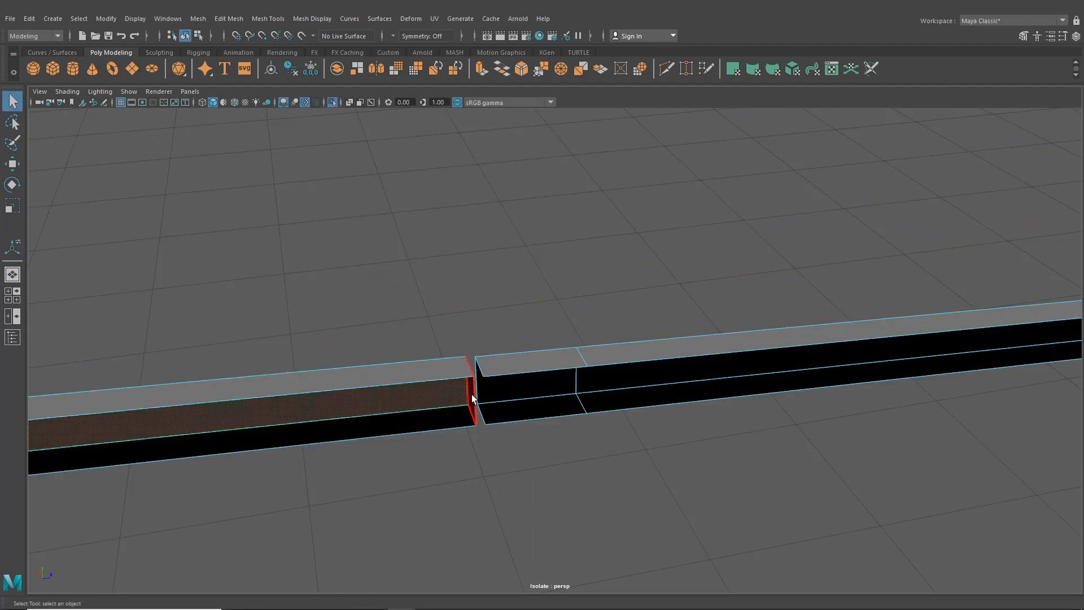
Step: Merge the facing vertex pairs across the lower trim strip's front gap
right_click_drag(444, 375, 395, 303)
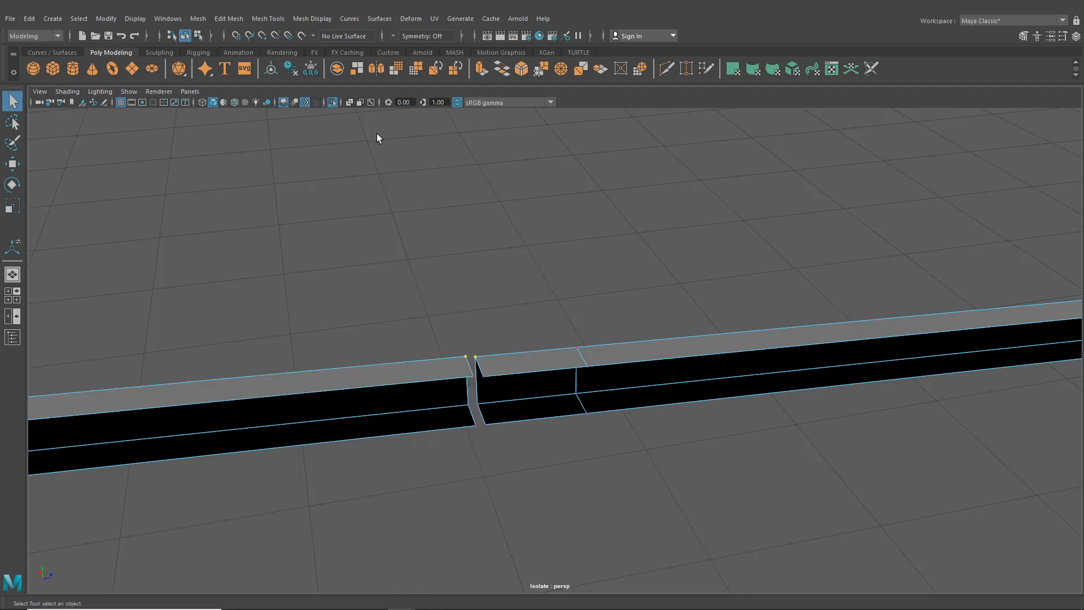
key("t")
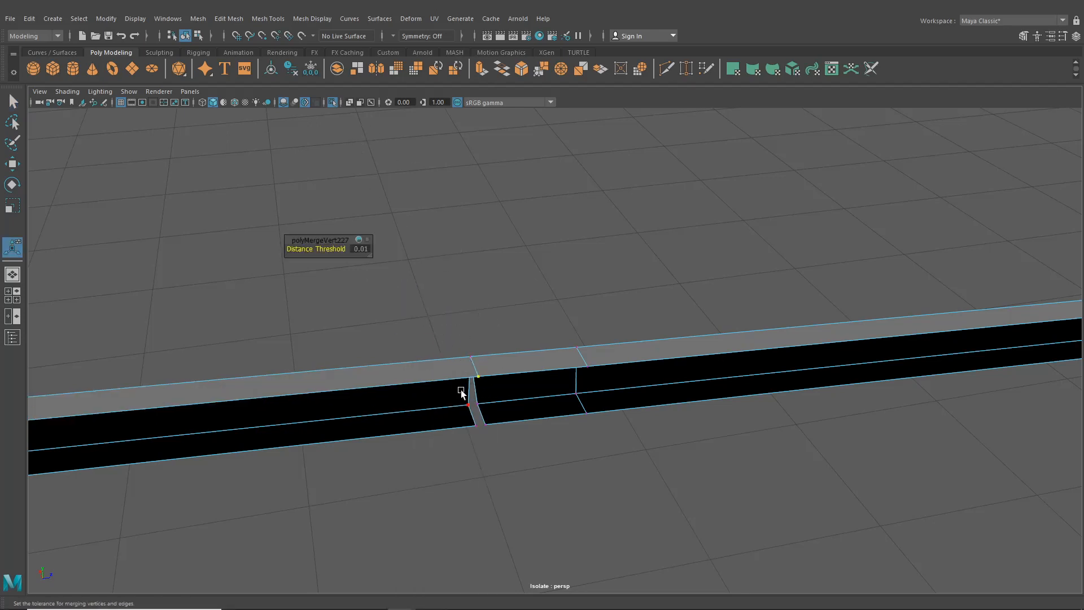
left_click(467, 412)
key("g")
left_click_drag(469, 437, 495, 418)
key("g")
Step: Delete the leftover edges of the merged joint between the middle pillar cuts on the lower strip
right_click_drag(631, 336, 262, 346, "alt")
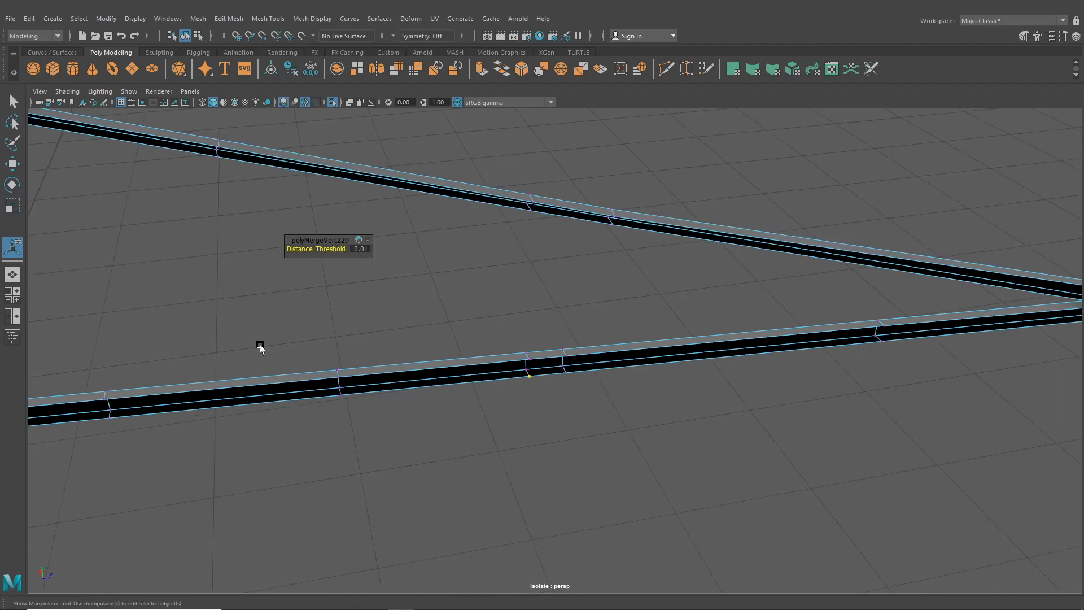
left_click_drag(49, 282, 439, 356, "alt")
right_click_drag(660, 254, 668, 283)
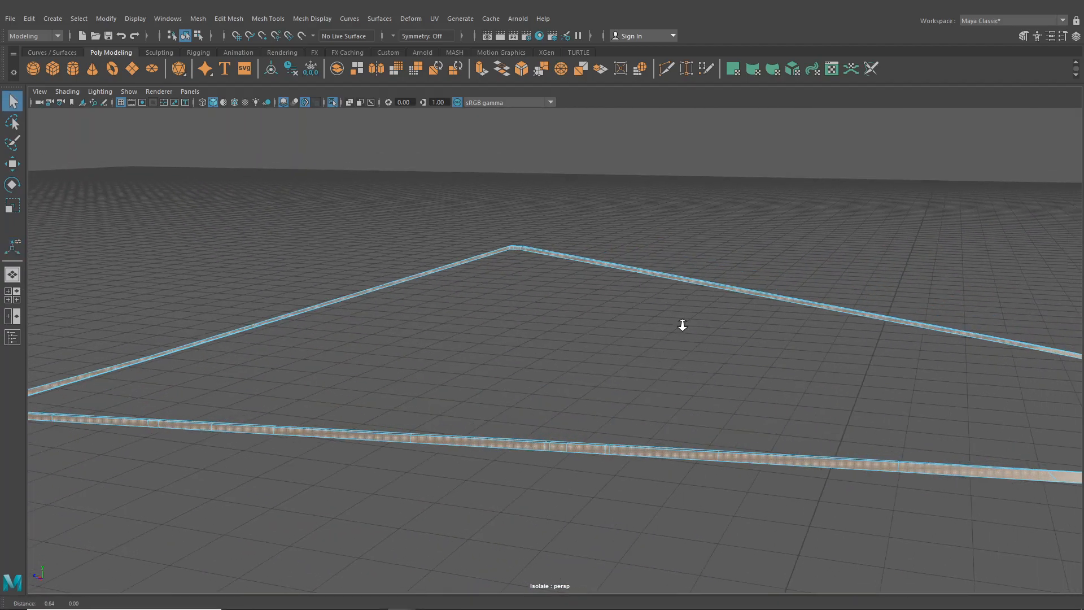
right_click_drag(682, 324, 714, 310, "alt")
middle_click_drag(714, 310, 663, 334, "alt")
left_click_drag(663, 333, 705, 343, "alt")
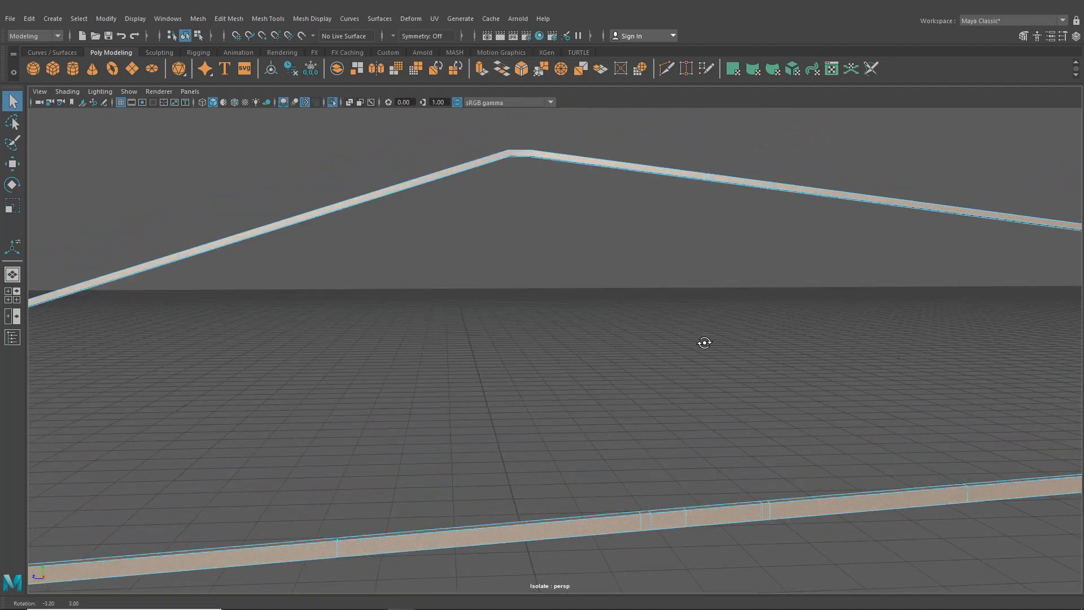
left_click_drag(780, 416, 787, 431, "alt")
middle_click_drag(786, 431, 679, 381, "alt")
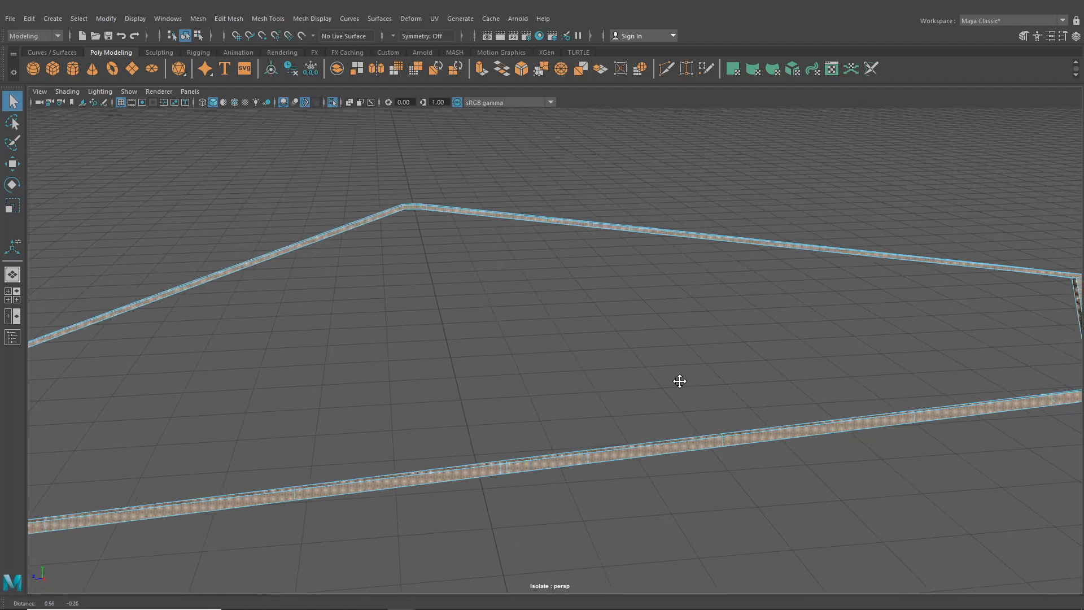
right_click_drag(560, 465, 536, 445)
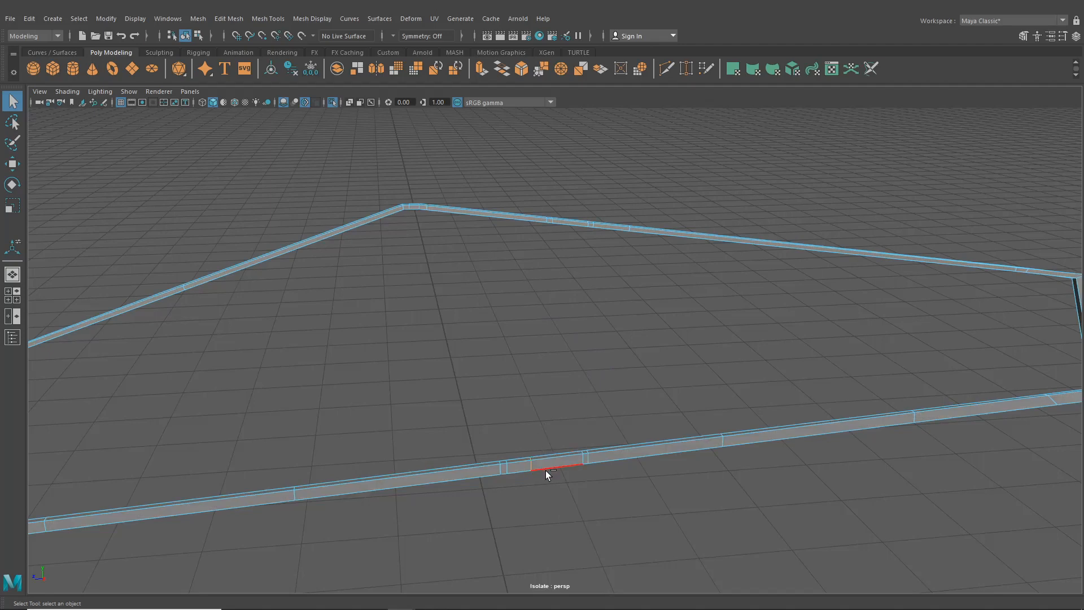
Step: Try to bridge the lower and upper trim strips between the middle pillar cuts, then undo it
right_click_drag(571, 222, 572, 249)
left_click_drag(572, 252, 594, 187, "alt")
left_click_drag(599, 128, 601, 225, "alt")
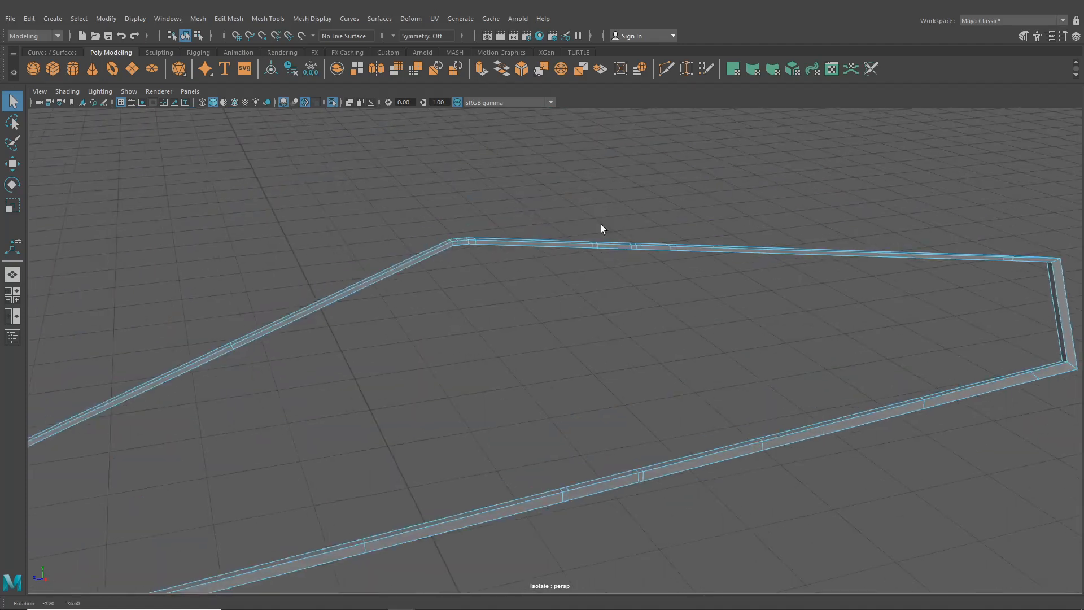
left_click(190, 23)
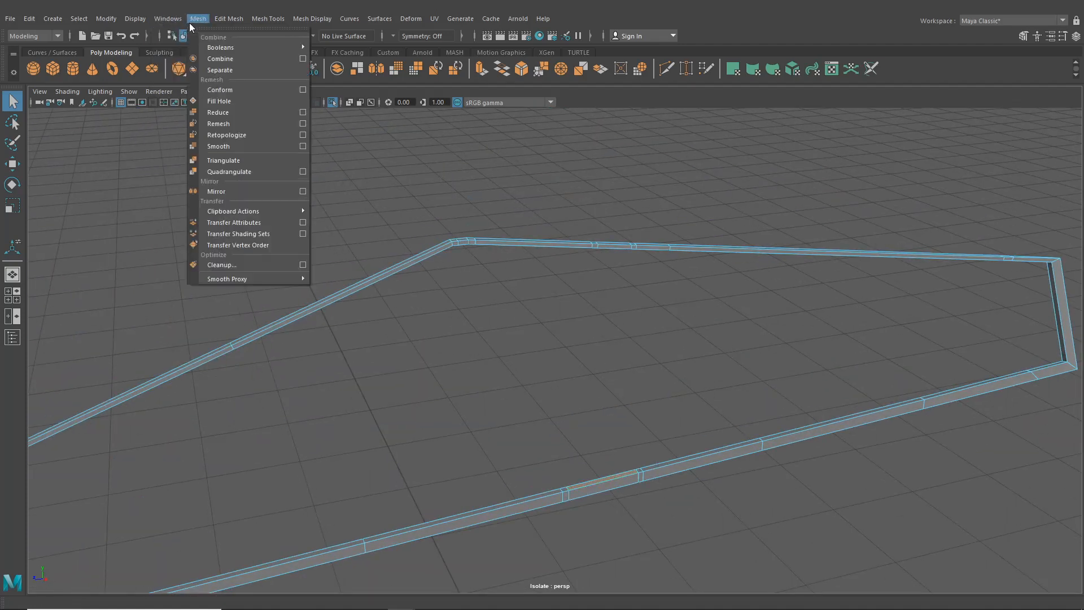
mouse_move(217, 22)
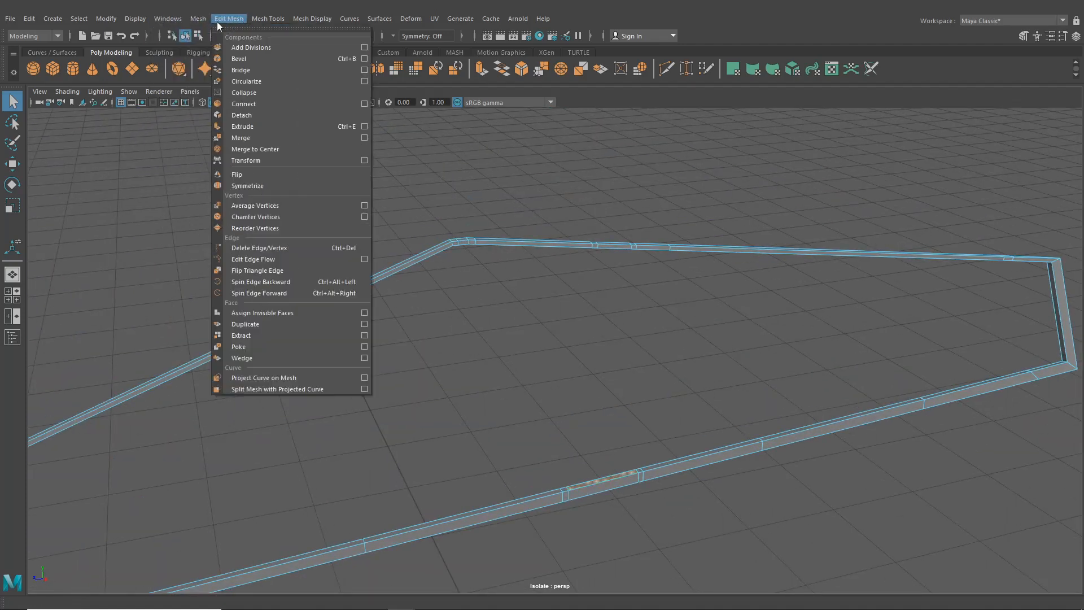
left_click(242, 69)
left_click_drag(510, 242, 608, 118, "alt")
key("ctrl+z")
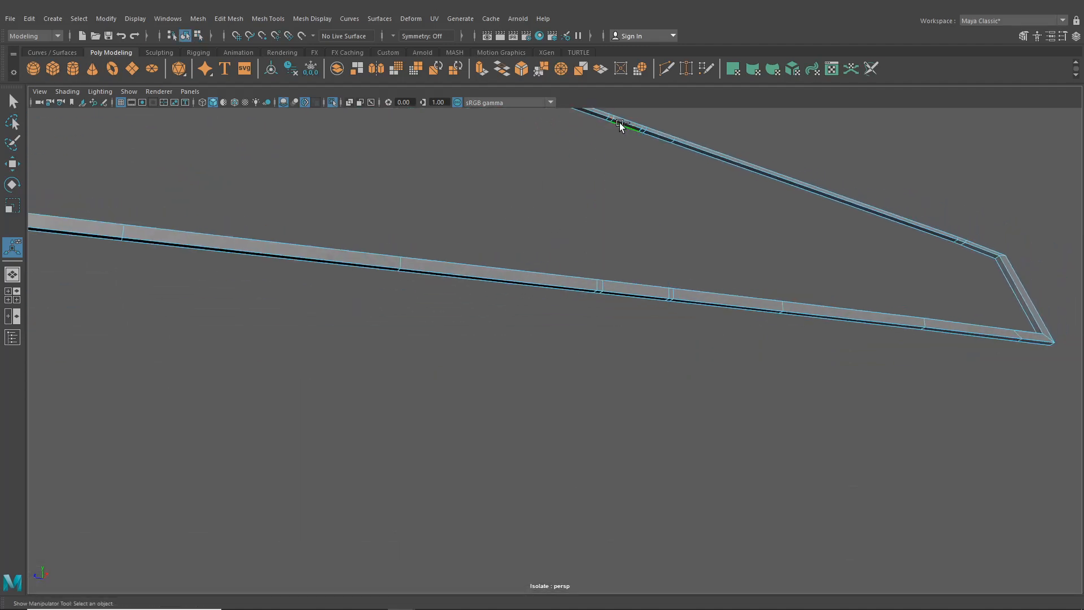
Step: Bridge the facing inner faces of the upper and lower strips between the middle cuts to form the middle pillar
scroll(615, 131, "down", 5)
left_click_drag(588, 215, 605, 305, "alt")
scroll(605, 305, "up", 6)
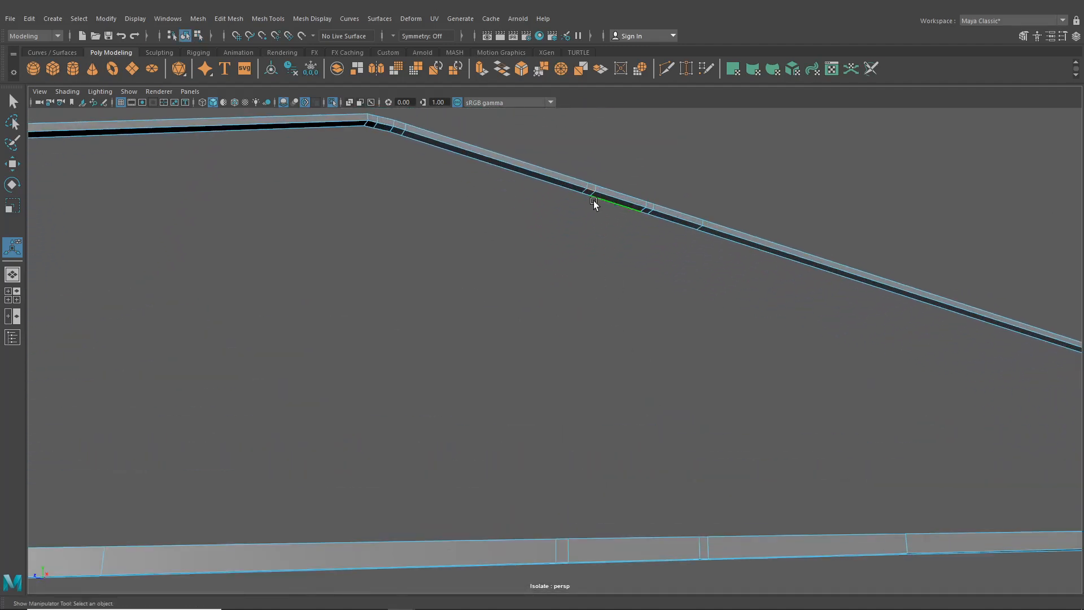
right_click_drag(593, 188, 591, 210)
key("q")
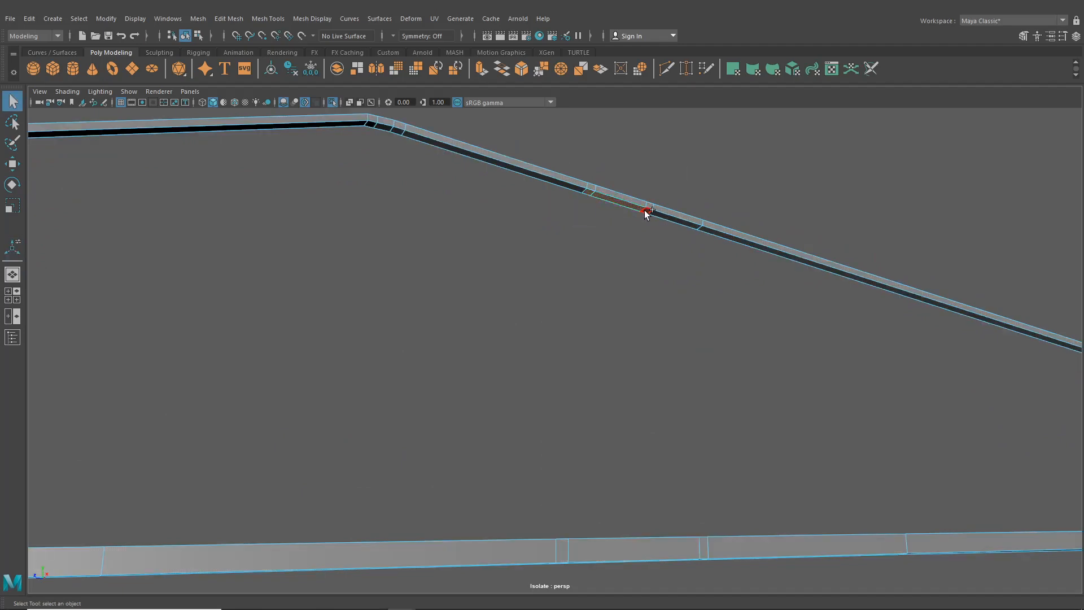
left_click_drag(650, 347, 592, 384, "alt")
middle_click_drag(592, 384, 610, 353, "alt")
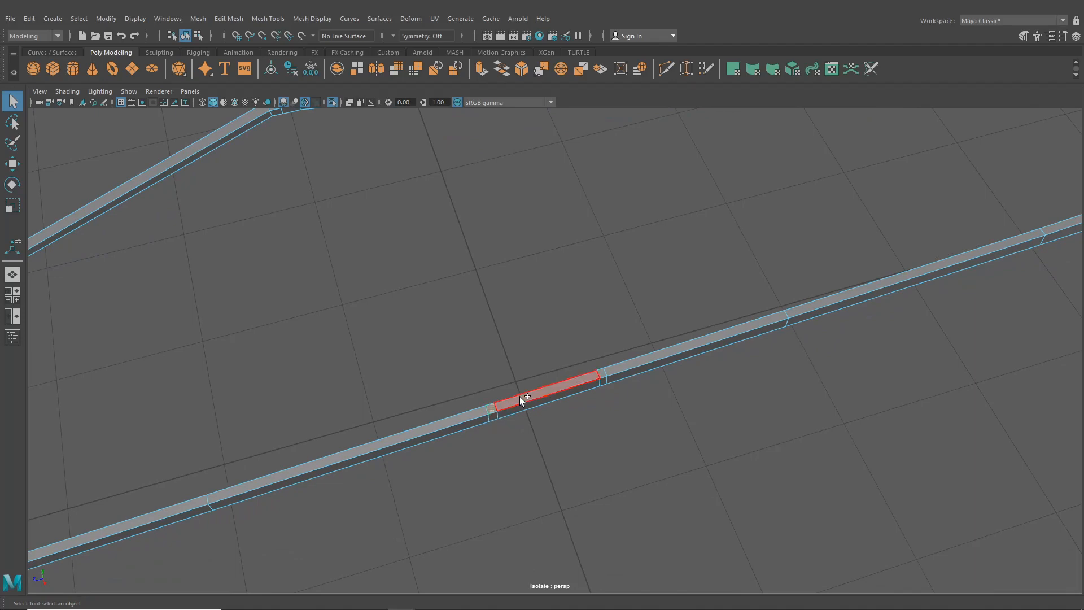
left_click(241, 19)
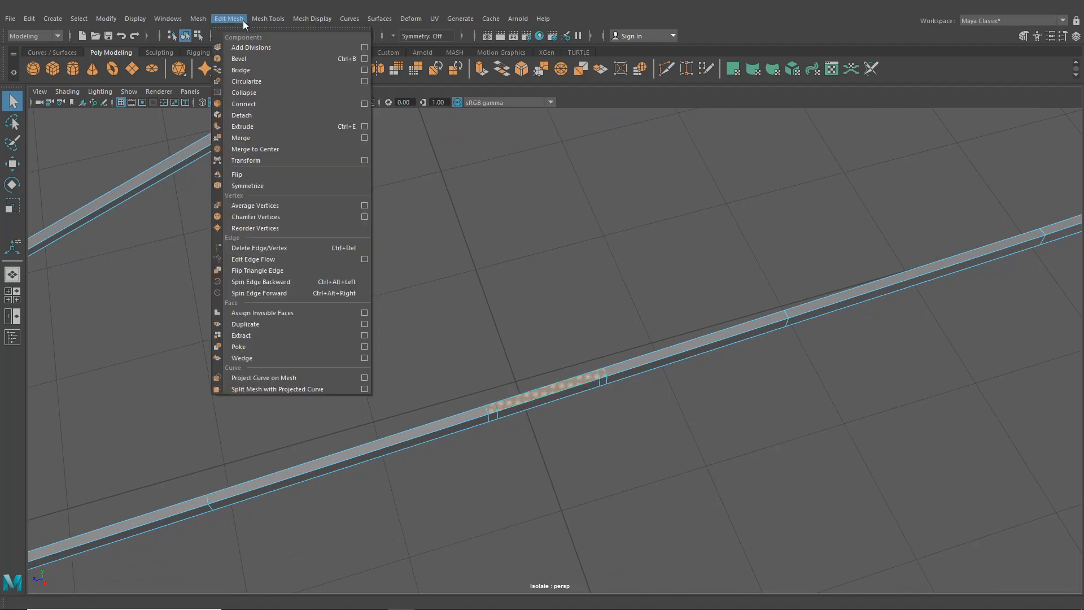
left_click(249, 69)
scroll(517, 371, "down", 4)
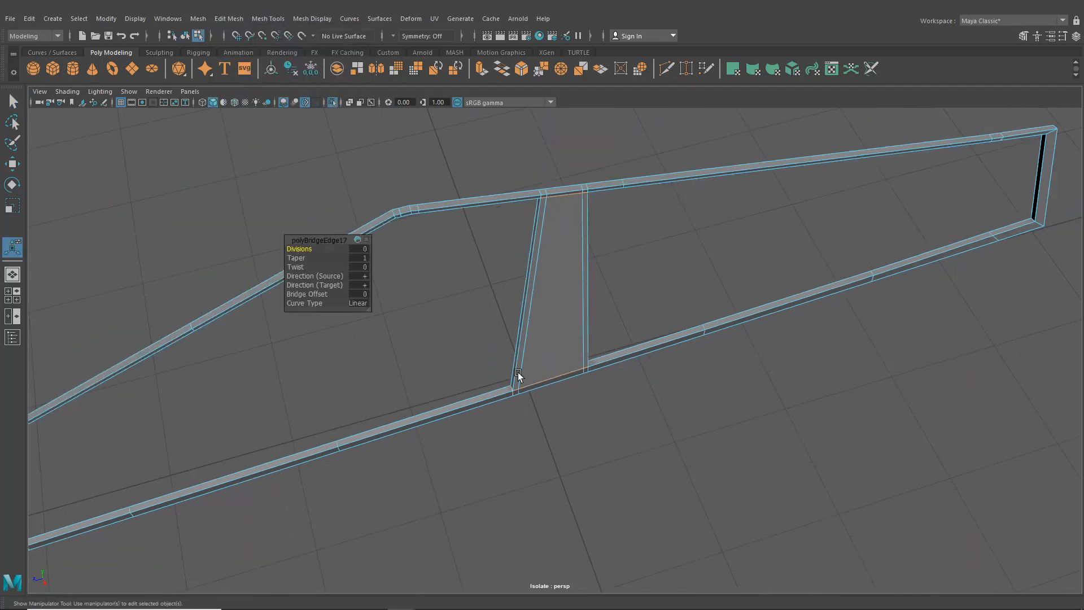
Step: Bridge the facing inner faces of the upper and lower strips at the trim's rear end to form the rear pillar
left_click_drag(517, 371, 446, 319, "alt")
left_click_drag(672, 356, 600, 361, "alt")
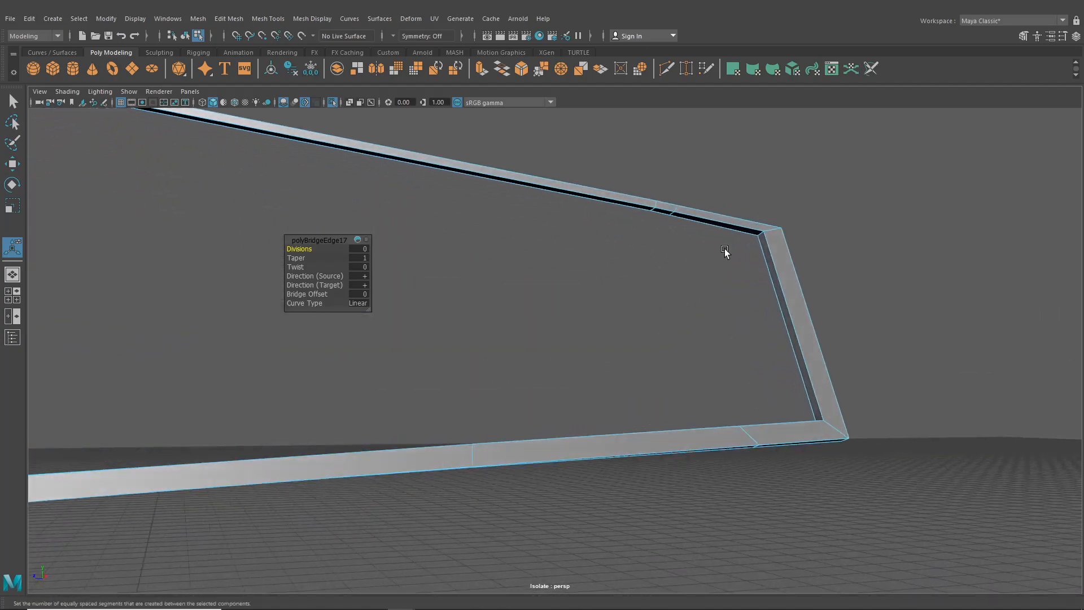
left_click_drag(740, 315, 428, 373, "alt")
left_click(782, 479, "shift")
key("g")
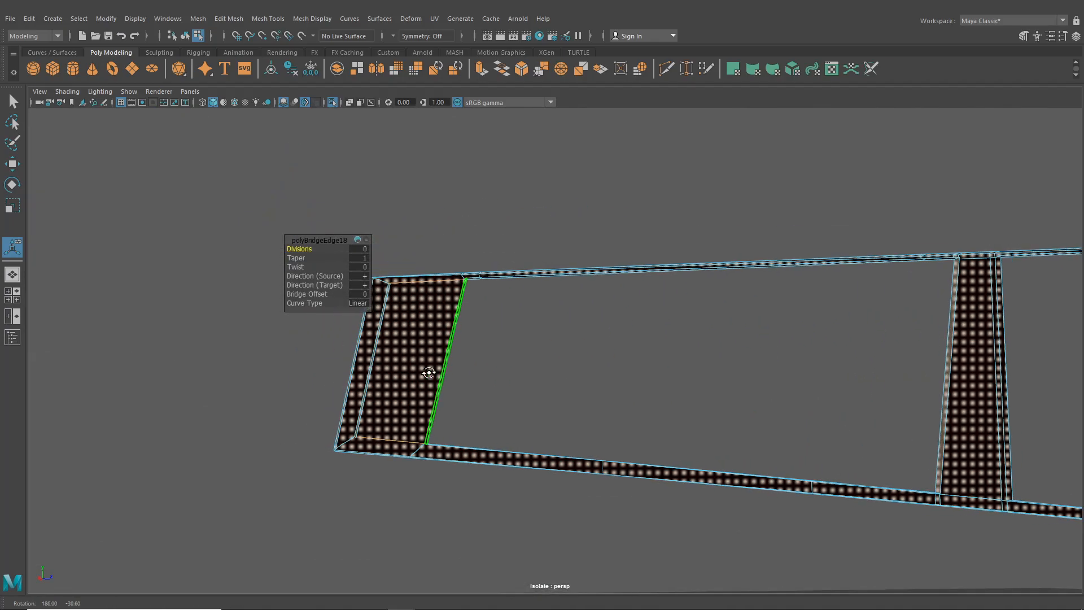
Step: Delete the narrow internal face between the new rear pillar panel and the trim's rear strip
middle_click_drag(428, 372, 662, 422, "alt")
left_click_drag(662, 423, 565, 440, "alt")
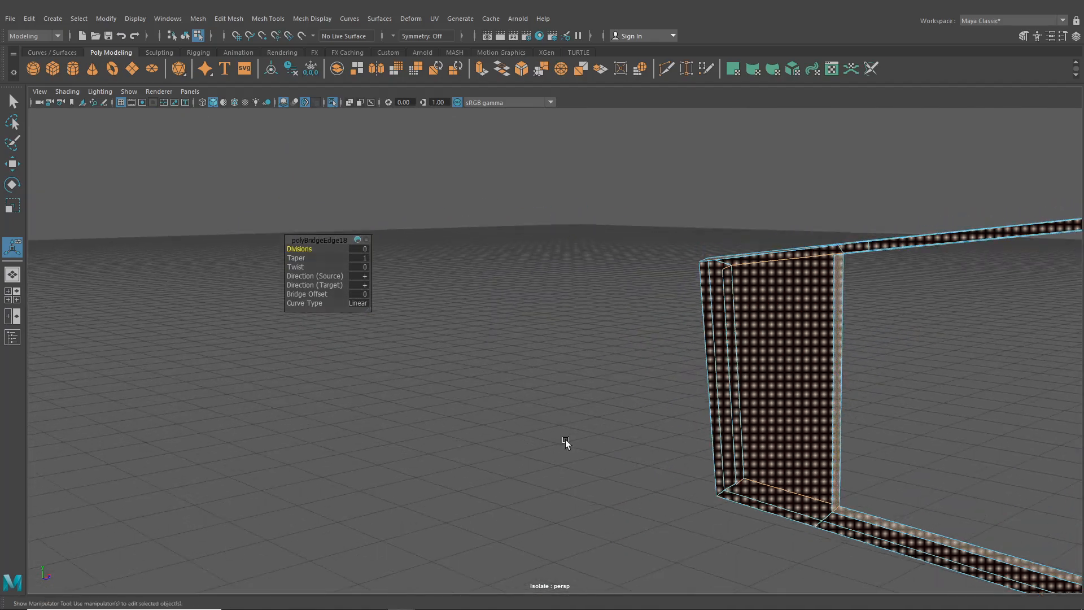
left_click(741, 435)
left_click(731, 434)
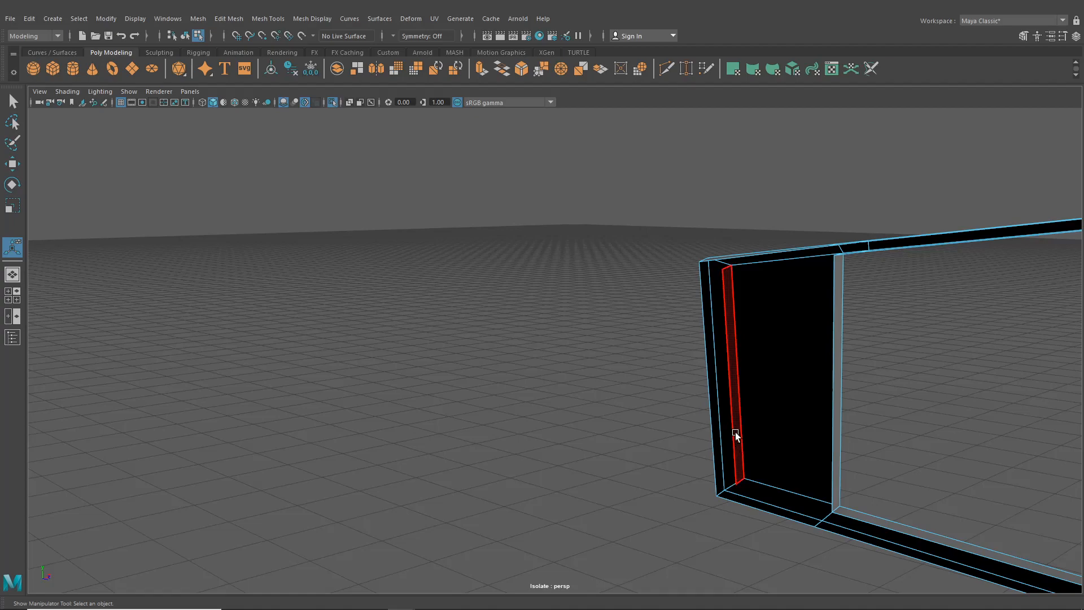
key("Delete")
scroll(738, 439, "down", 4)
middle_click_drag(740, 443, 750, 475, "alt")
scroll(751, 475, "up", 4)
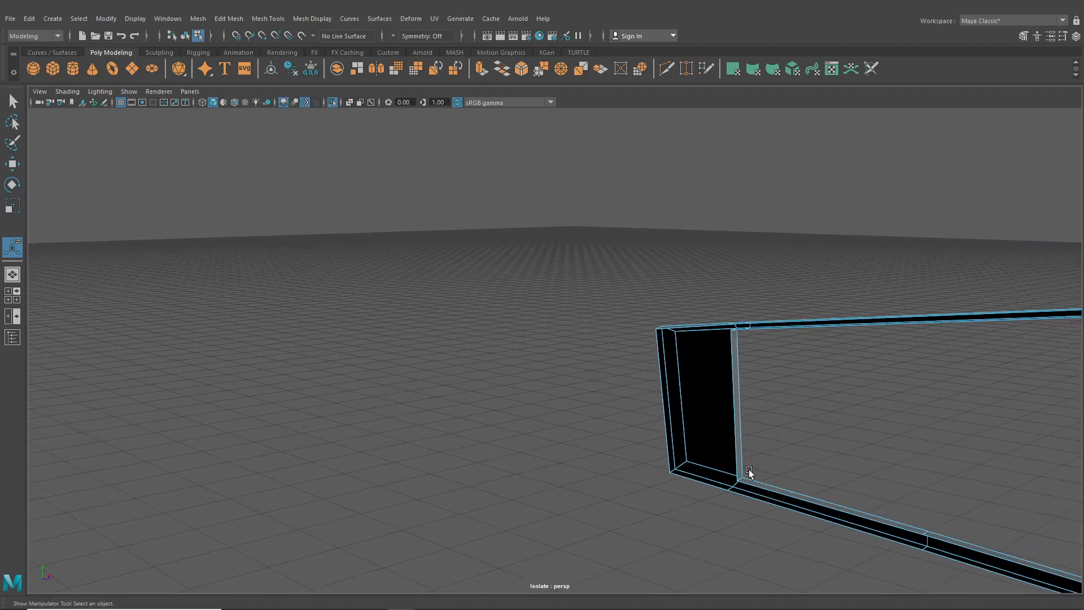
Step: Examine the front pillar reference lines against the upper and lower trim strips in the side view
left_click_drag(729, 455, 520, 448, "alt")
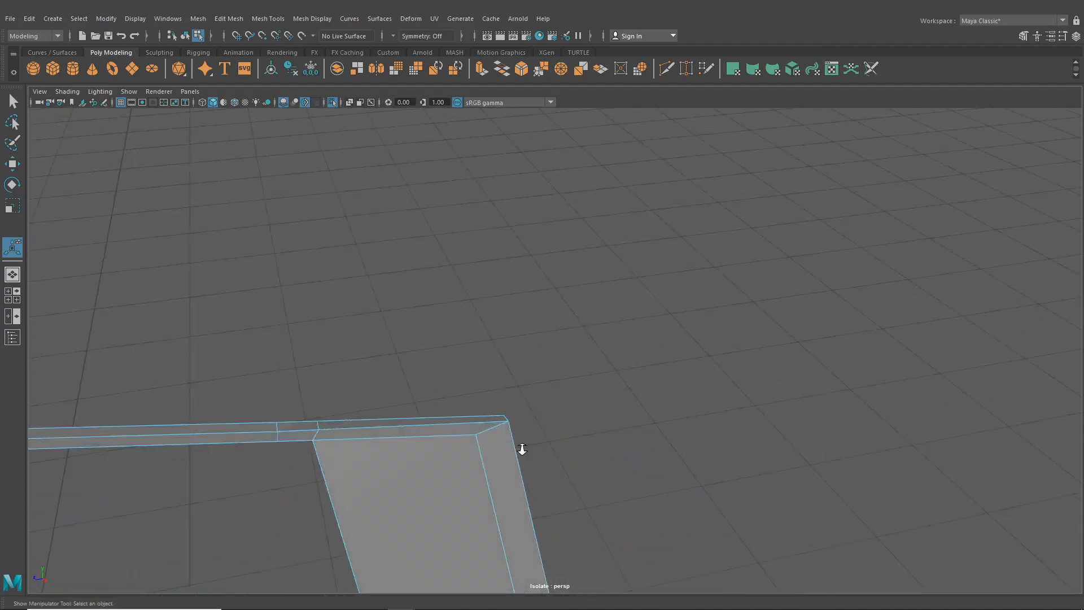
middle_click_drag(520, 448, 555, 435, "alt")
left_click_drag(555, 435, 553, 367, "alt")
left_click(12, 295)
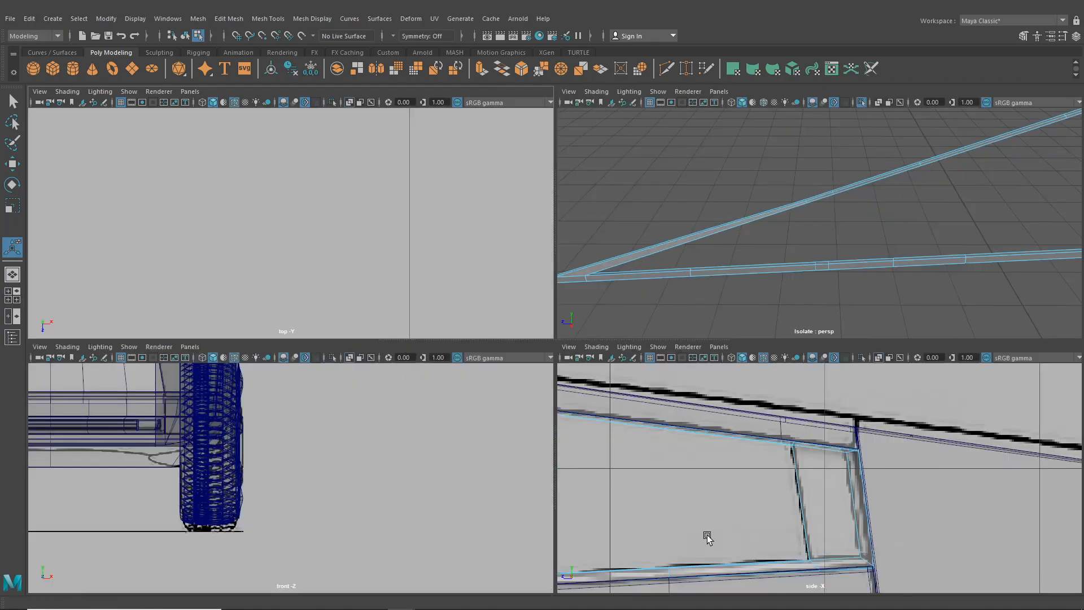
key("space")
scroll(618, 496, "down", 6)
middle_click_drag(361, 491, 755, 492, "alt")
scroll(756, 492, "up", 1)
scroll(755, 493, "down", 2)
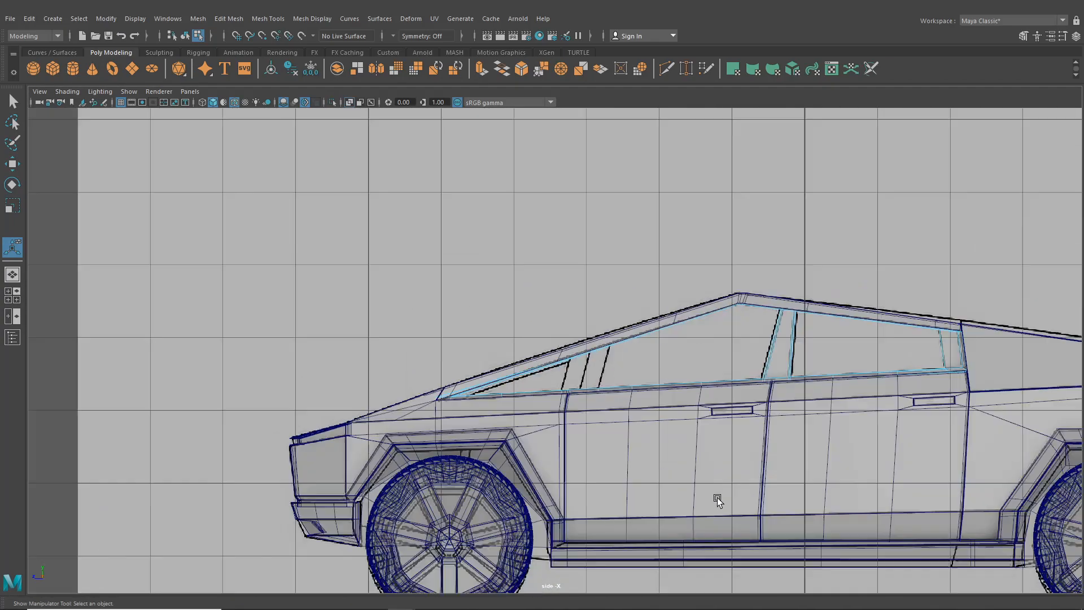
scroll(717, 499, "up", 8)
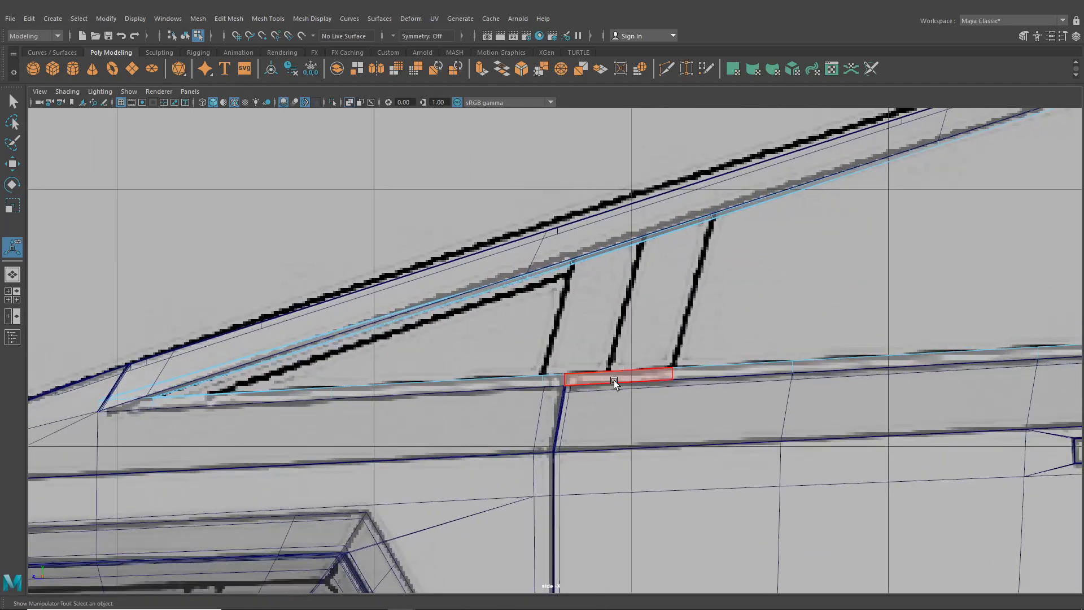
right_click_drag(614, 381, 614, 276)
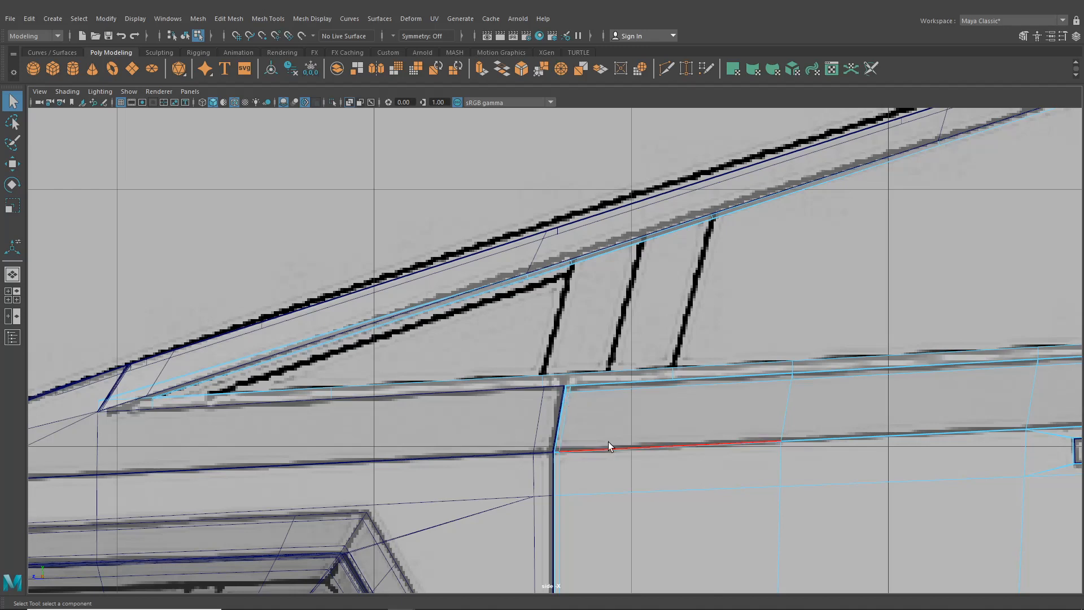
key("F8")
left_click_drag(588, 265, 306, 310, "alt")
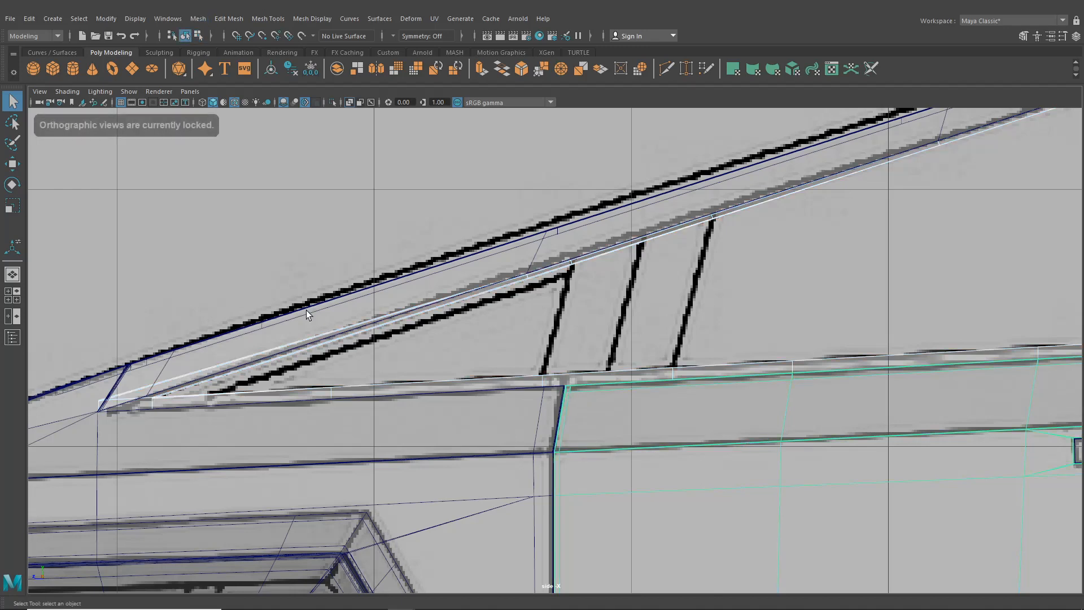
left_click(11, 278)
left_click_drag(457, 334, 479, 363, "alt")
middle_click_drag(479, 363, 402, 171, "alt")
left_click(554, 436)
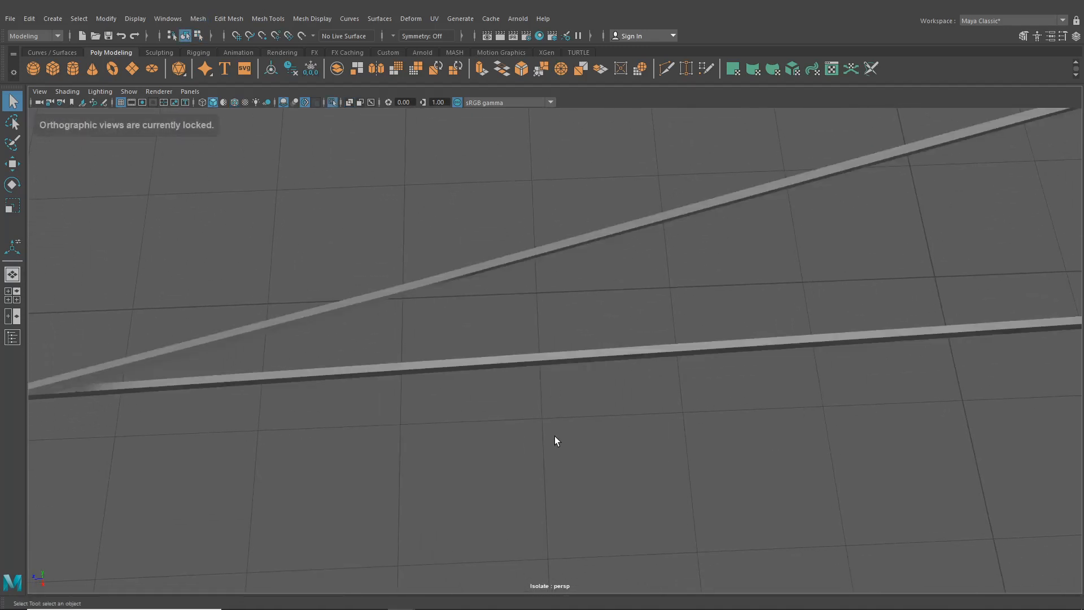
Step: Bridge the facing inner edges of the upper and lower strips between the front cuts to form the front pillar
right_click_drag(568, 357, 561, 328)
left_click(12, 295)
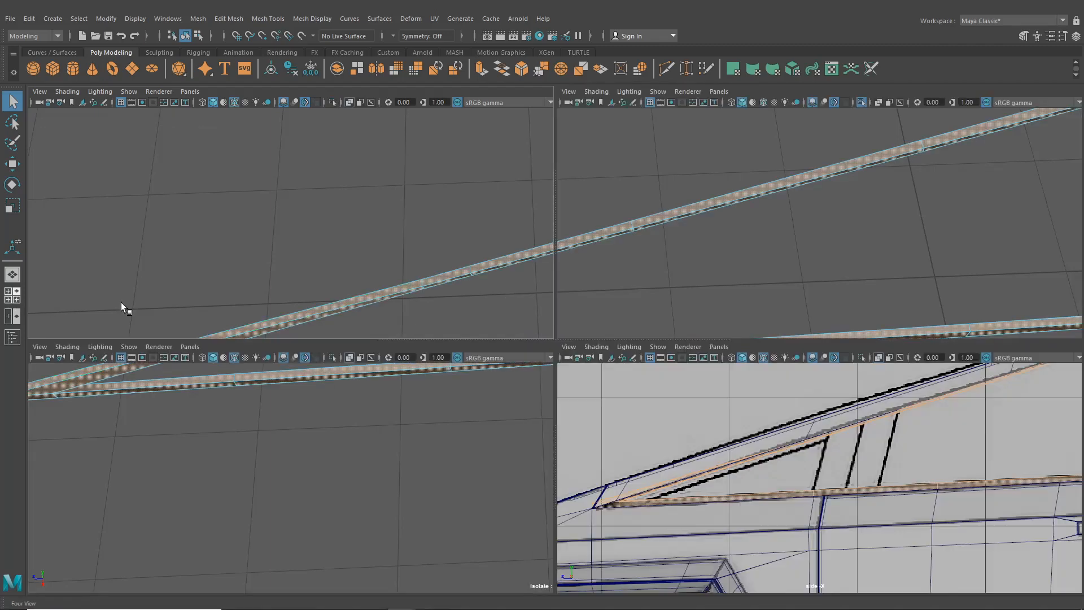
left_click(834, 491)
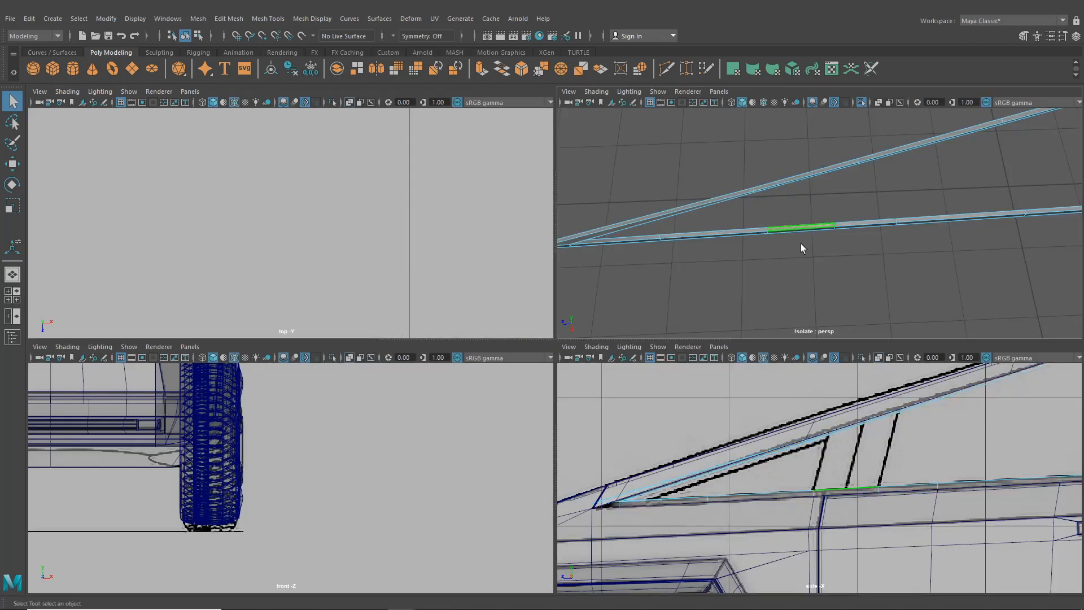
left_click_drag(803, 189, 809, 112, "alt")
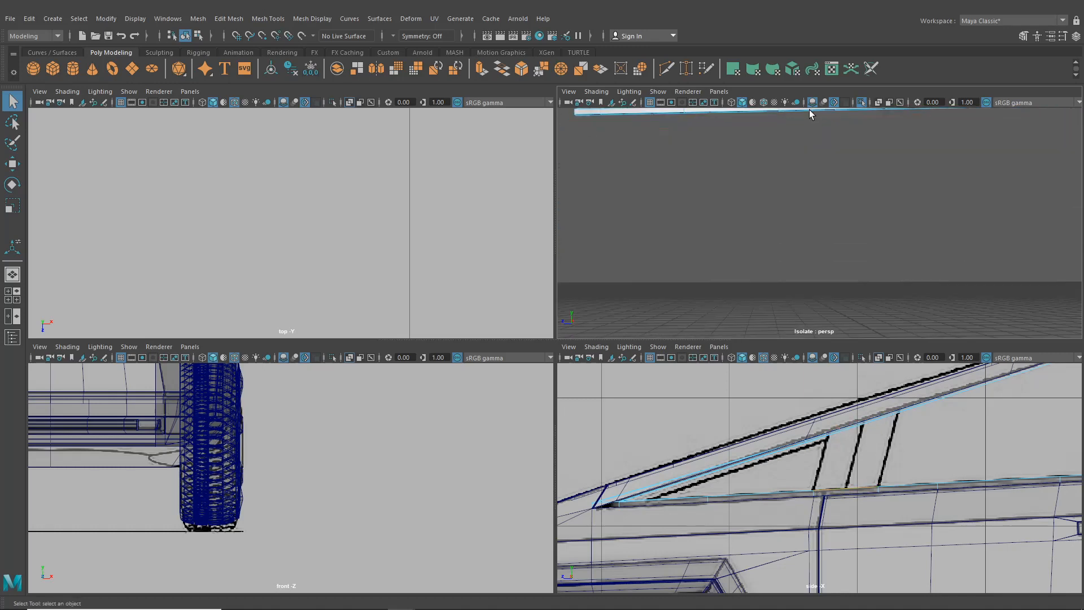
middle_click_drag(808, 111, 769, 286, "alt")
left_click_drag(769, 286, 756, 245, "alt")
left_click(744, 225)
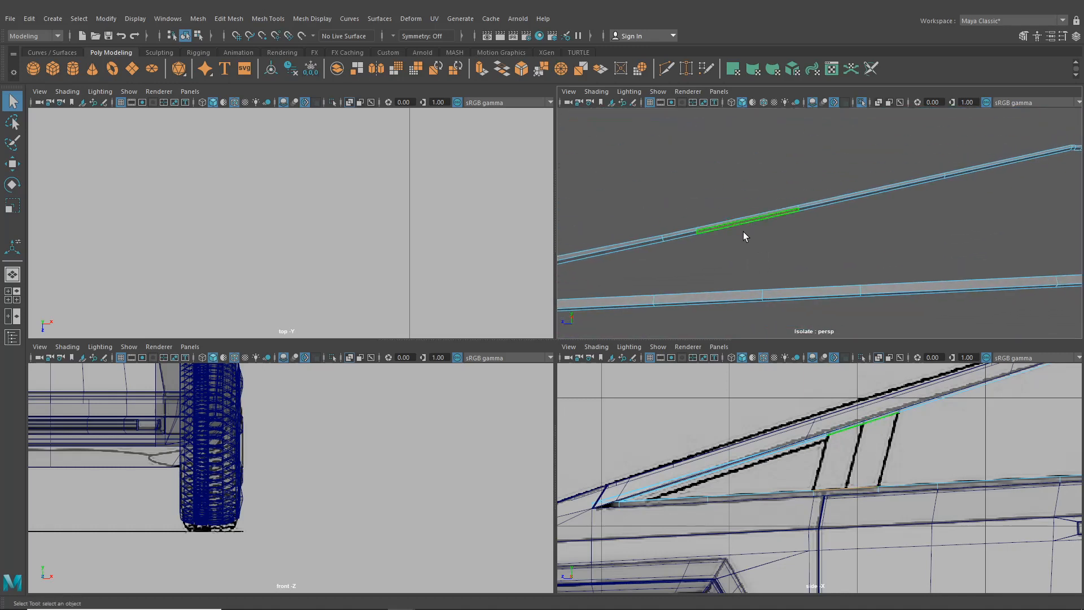
key("space")
left_click(229, 19)
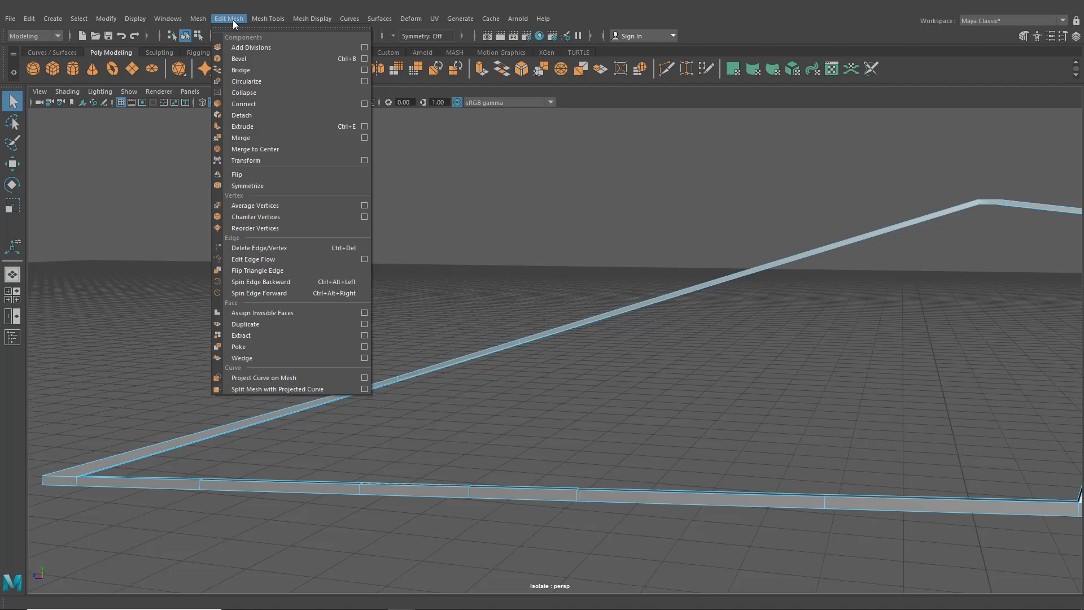
left_click(252, 73)
Step: Undo the front and rear pillar bridges
scroll(476, 359, "down", 2)
left_click_drag(475, 359, 443, 383, "alt")
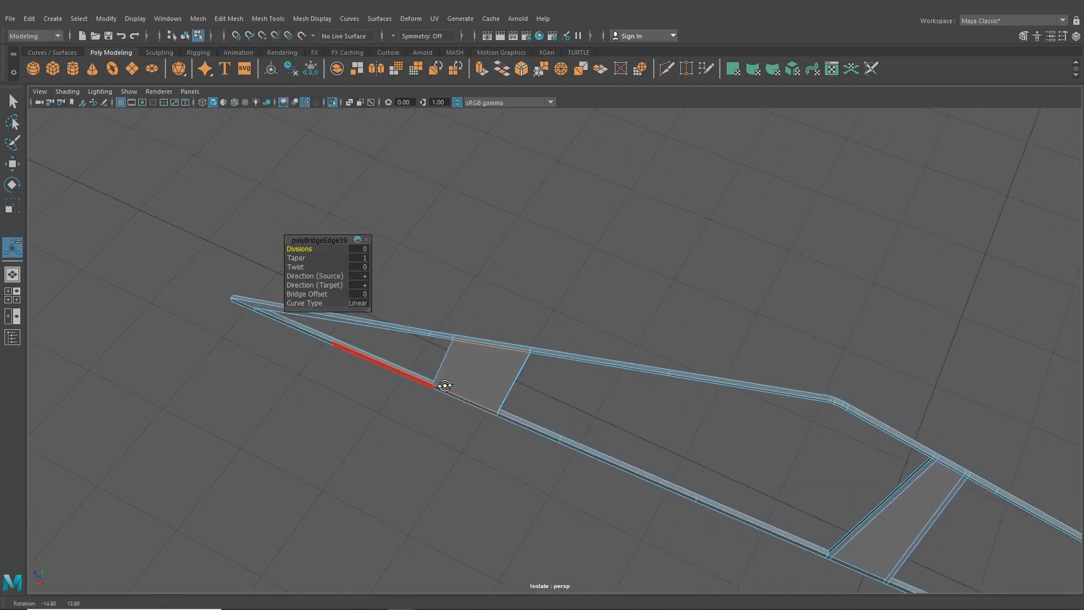
left_click_drag(328, 361, 484, 363, "alt")
mouse_move(472, 287)
right_mouse_down()
mouse_move(472, 343)
mouse_move(483, 296)
mouse_move(474, 293)
right_mouse_up()
left_click_drag(474, 292, 477, 327, "alt")
middle_click_drag(609, 330, 446, 401, "alt")
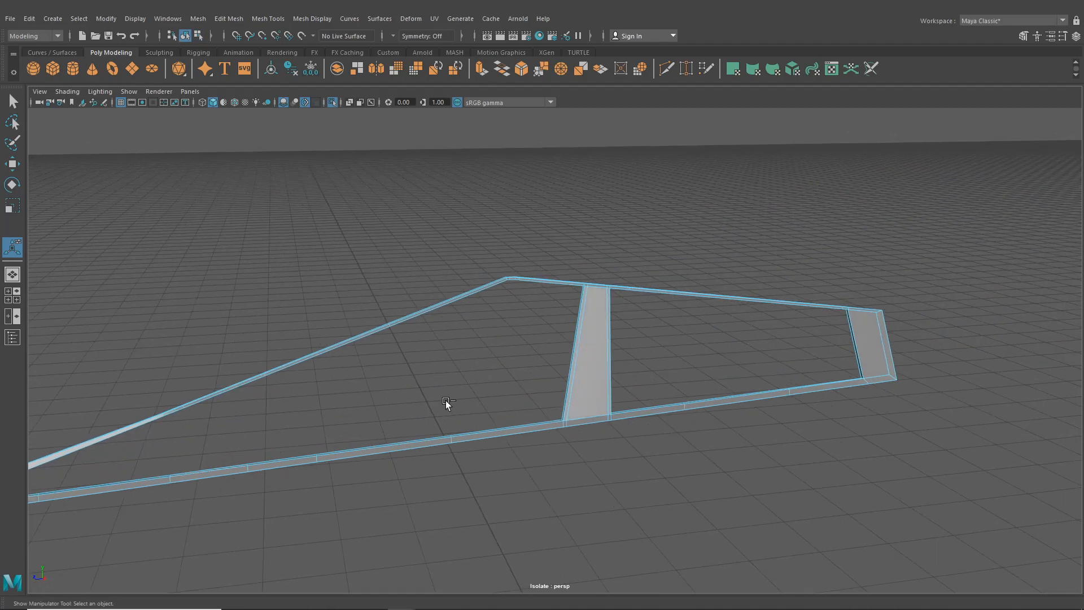
key("ctrl+z")
key("ctrl+z")
key("ctrl+z")
key("ctrl+z")
key("ctrl+z")
key("ctrl+z")
key("ctrl+z")
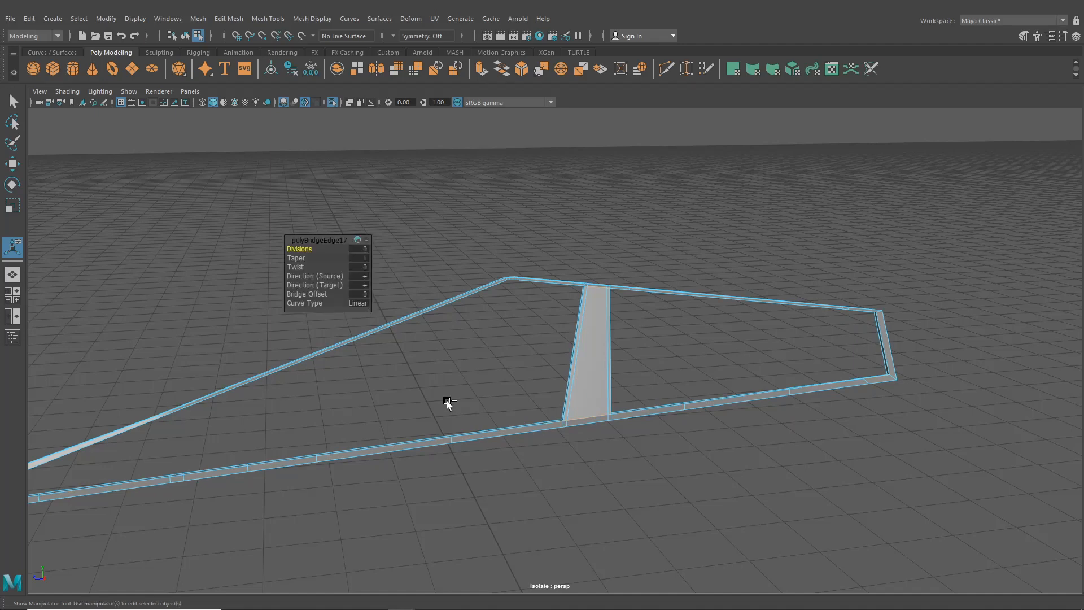
Step: Rebuild the middle pillar by bridging the facing edges of the upper and lower strips between the middle cuts
middle_click_drag(525, 404, 493, 401, "alt")
right_click_drag(493, 401, 557, 258, "alt")
left_click_drag(559, 289, 558, 400, "alt")
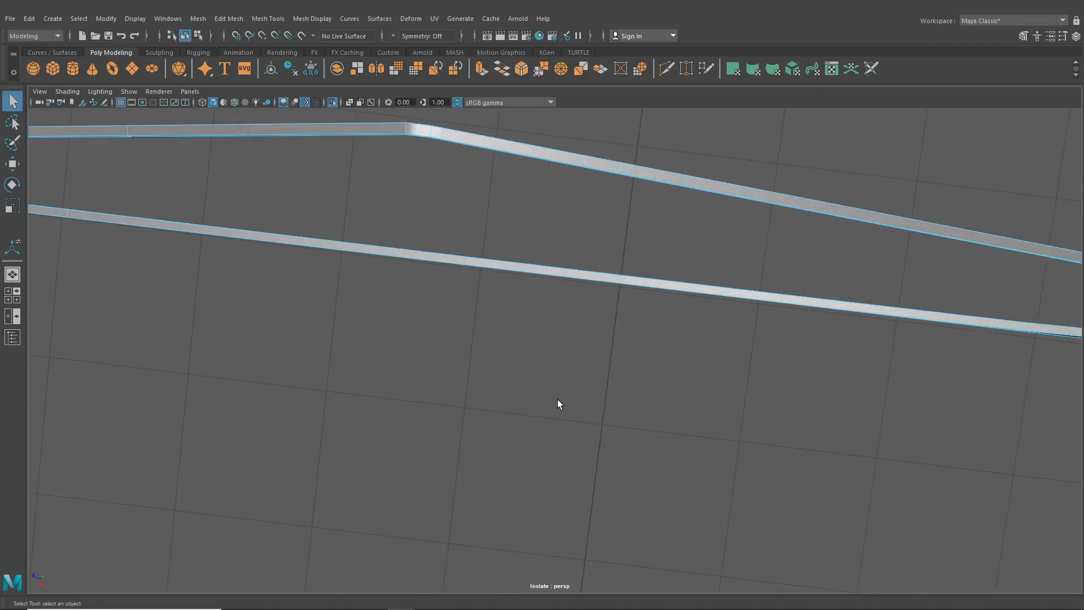
left_click(622, 274, "shift")
left_click(229, 19)
left_click(244, 59)
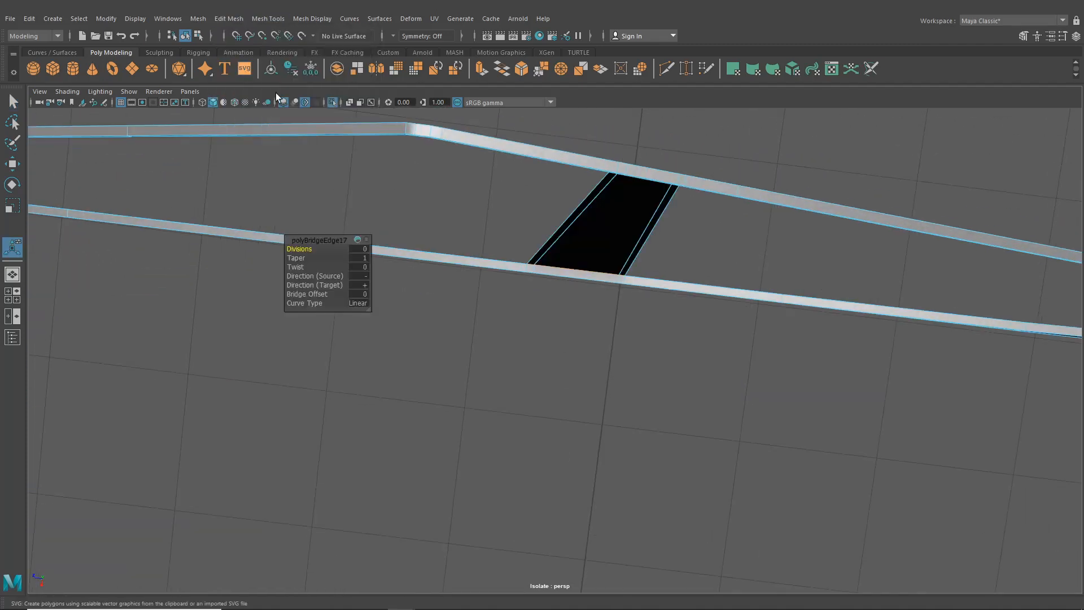
Step: Bridge the facing edges of the upper and lower strips at the trim's rear end to rebuild the rear pillar panel
left_click_drag(395, 163, 692, 275, "alt")
left_click(704, 334)
left_click_drag(704, 333, 507, 445, "alt")
left_click(708, 432)
key("g")
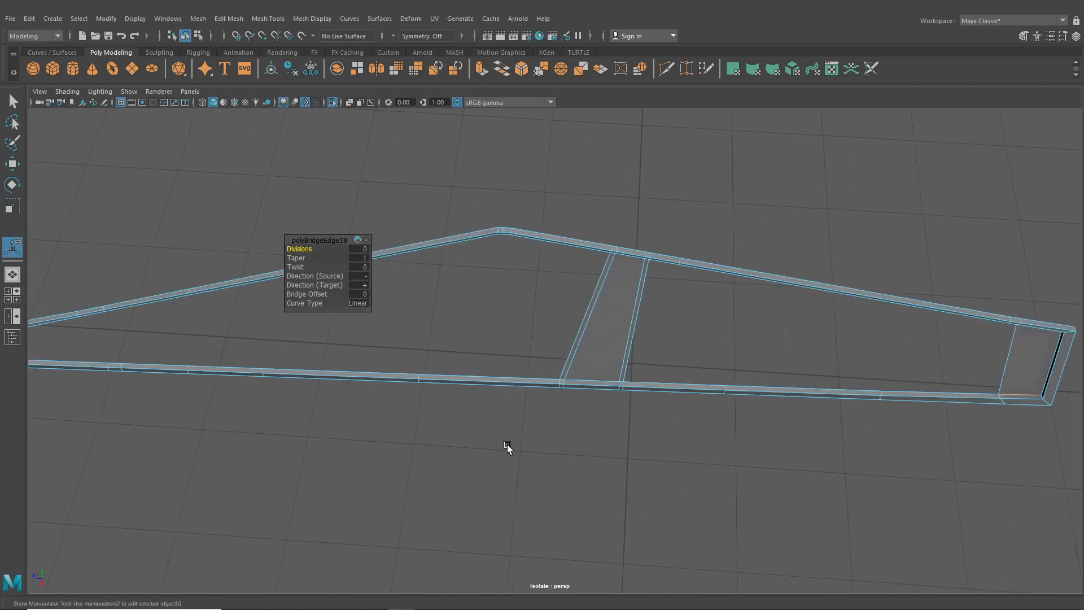
Step: Rebuild the front pillar by bridging the matching lower and upper strip edges between the cuts at the front reference lines
middle_click_drag(507, 445, 856, 455, "alt")
right_click_drag(722, 455, 774, 457, "alt")
left_click_drag(775, 457, 789, 445, "alt")
middle_click_drag(789, 445, 659, 435, "alt")
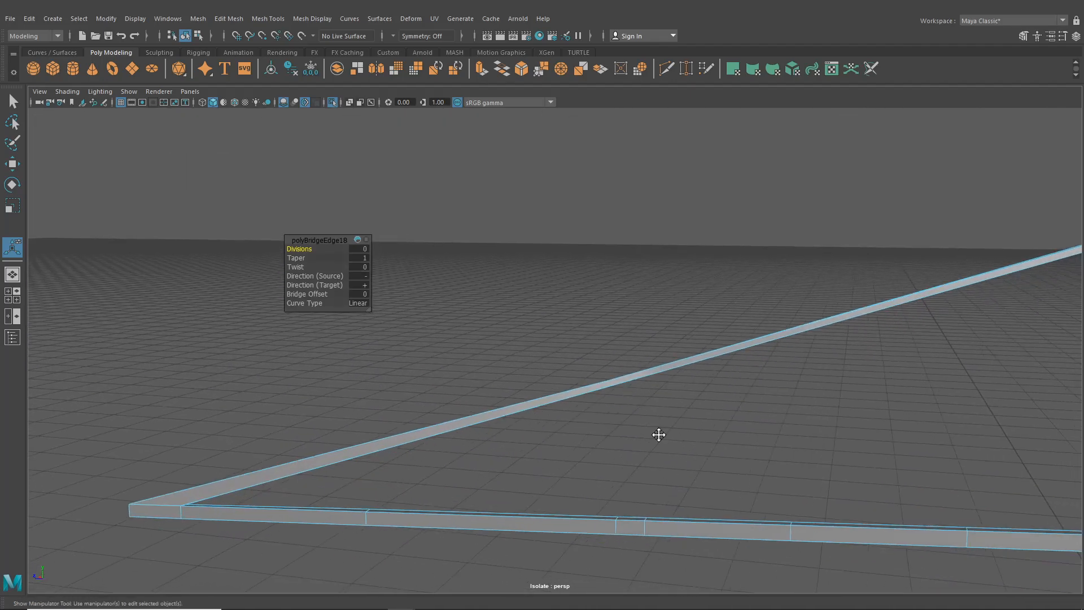
left_click_drag(659, 435, 558, 402, "alt")
key("space")
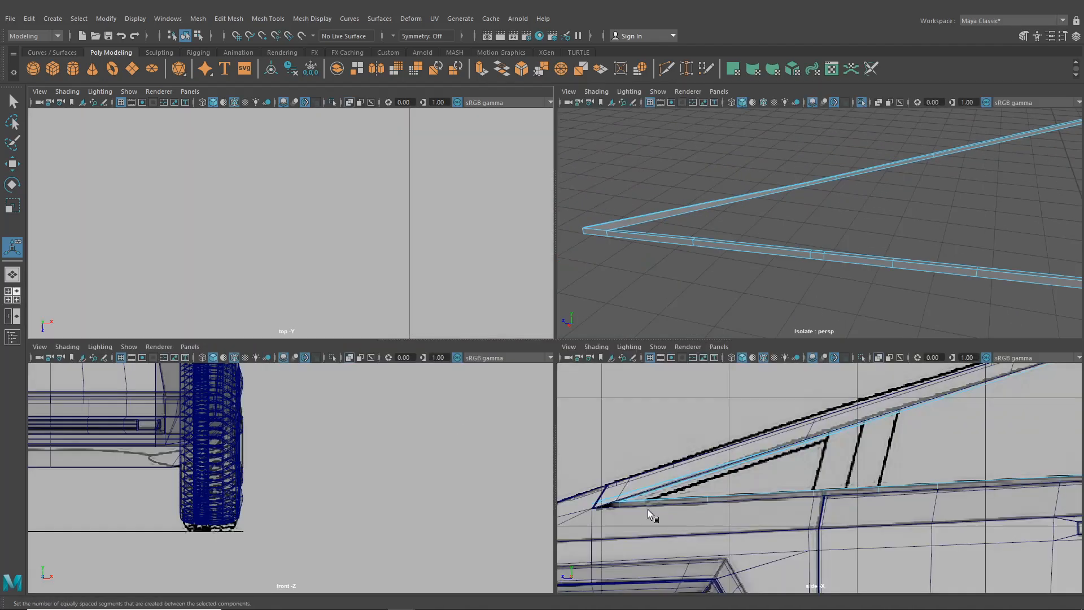
left_click(825, 493)
middle_click_drag(825, 496, 770, 485, "alt")
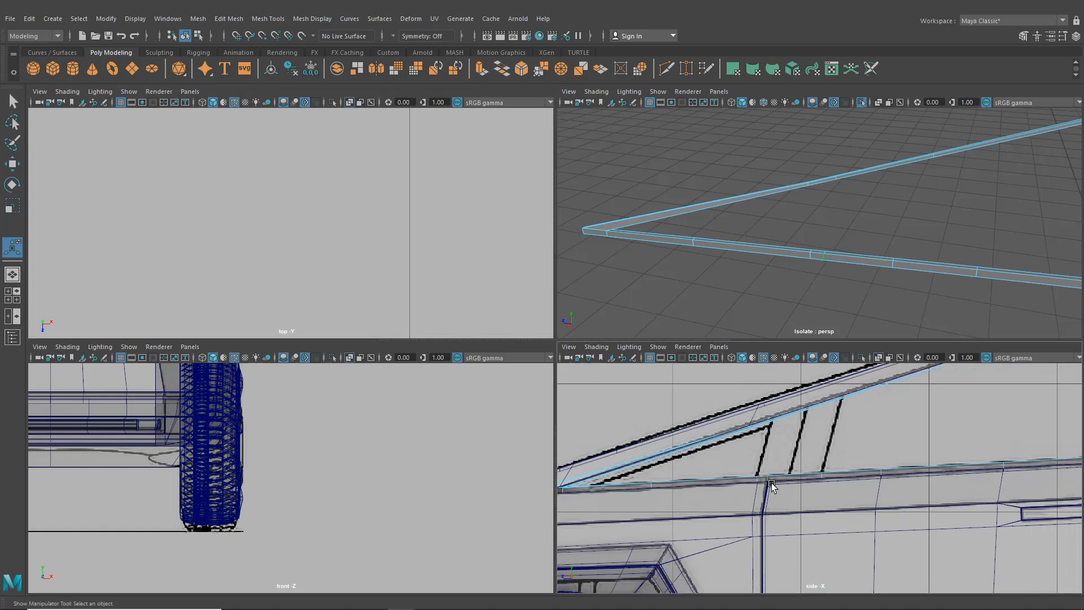
scroll(746, 489, "up", 5)
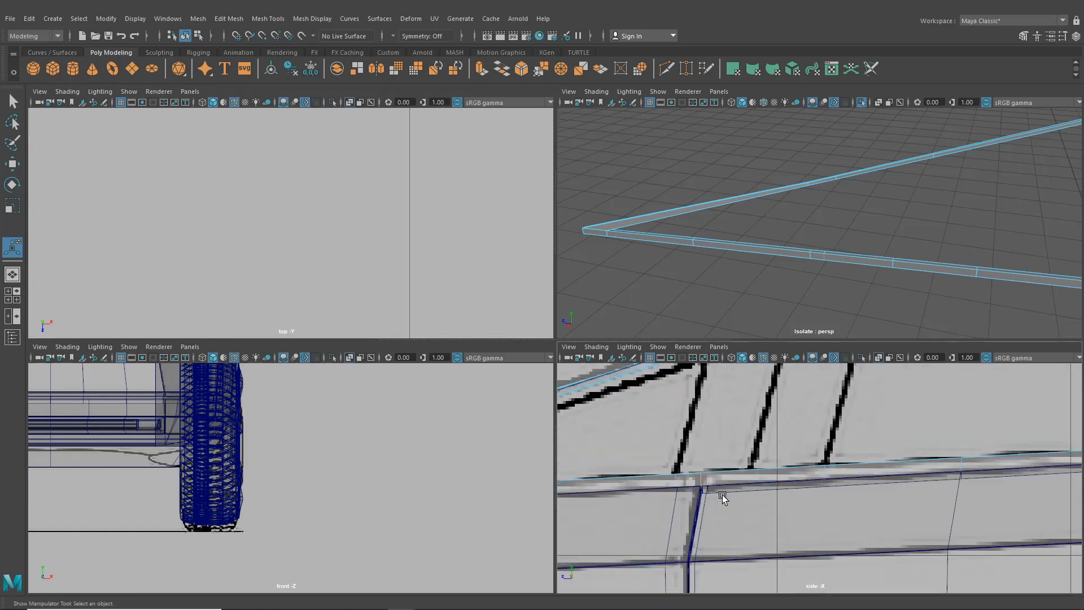
left_click(748, 475)
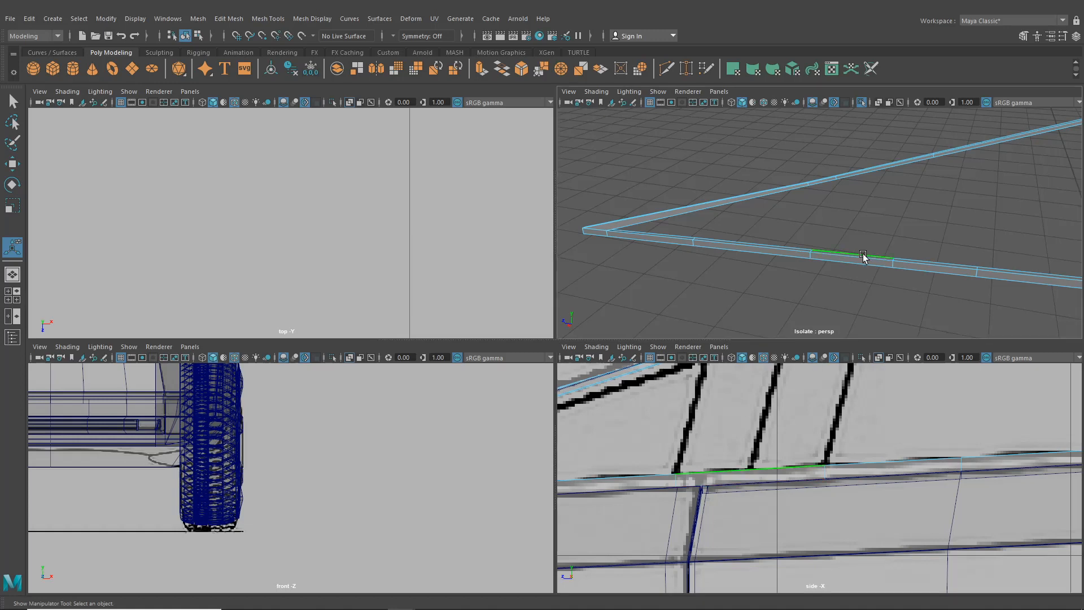
left_click_drag(863, 257, 871, 201, "alt")
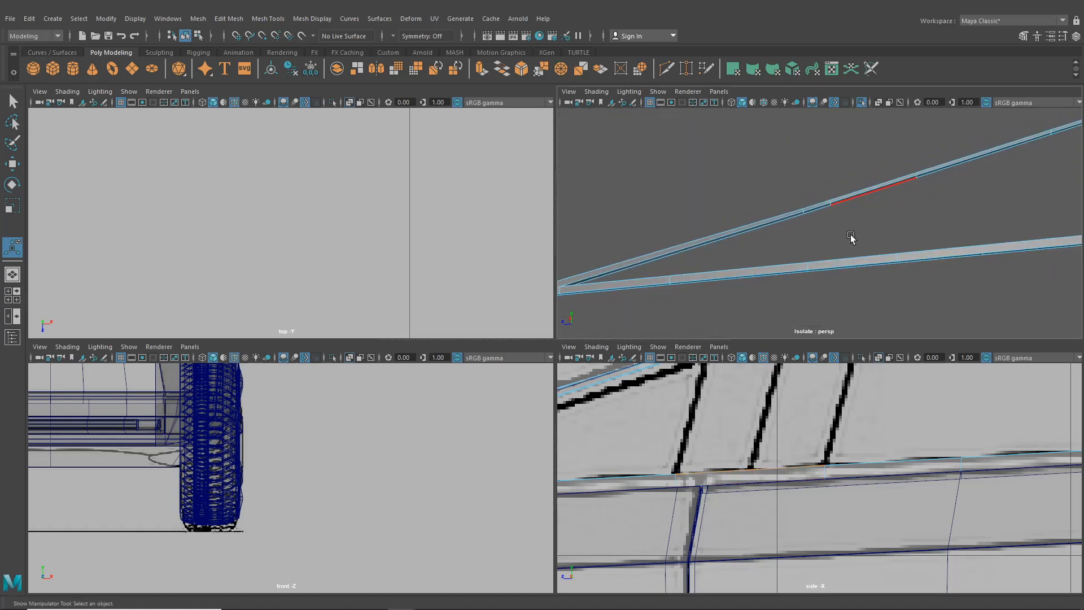
middle_click_drag(769, 415, 752, 498, "alt")
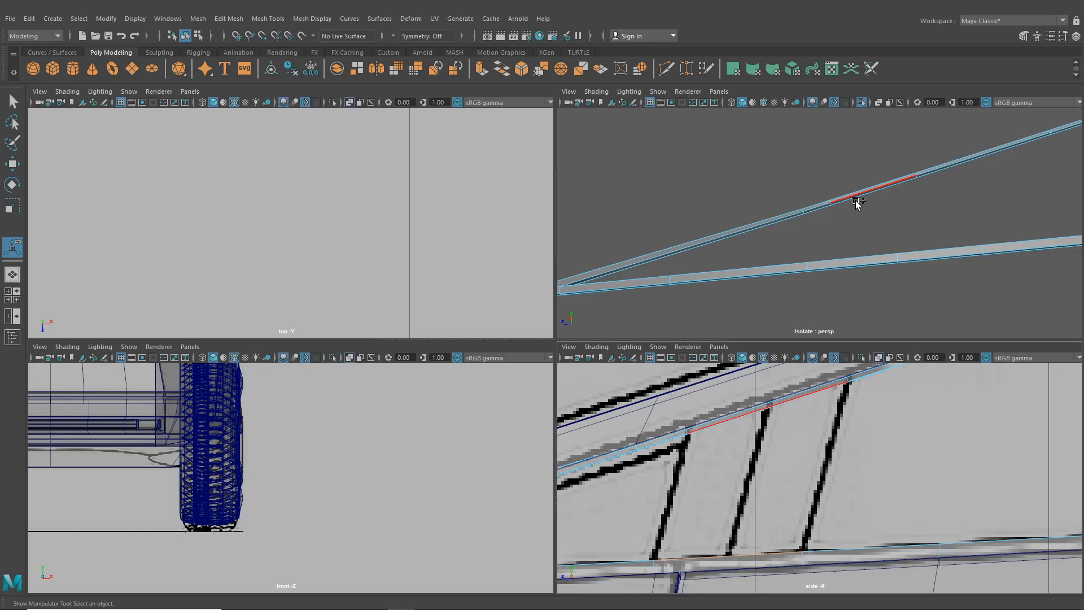
key("space")
left_click_drag(830, 230, 686, 250, "alt")
left_click(617, 297)
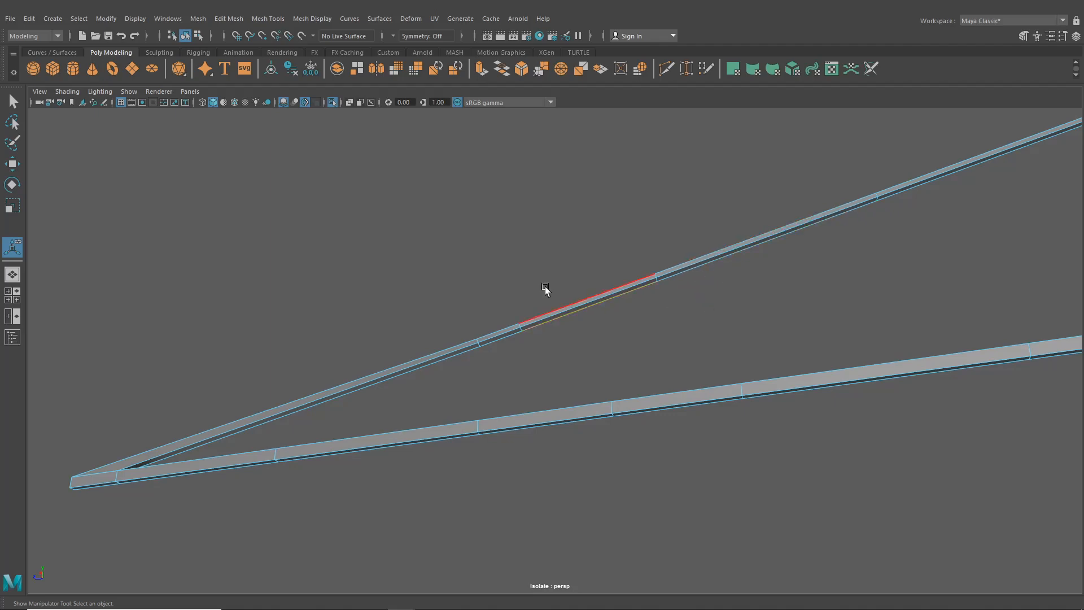
left_click(279, 19)
mouse_move(229, 19)
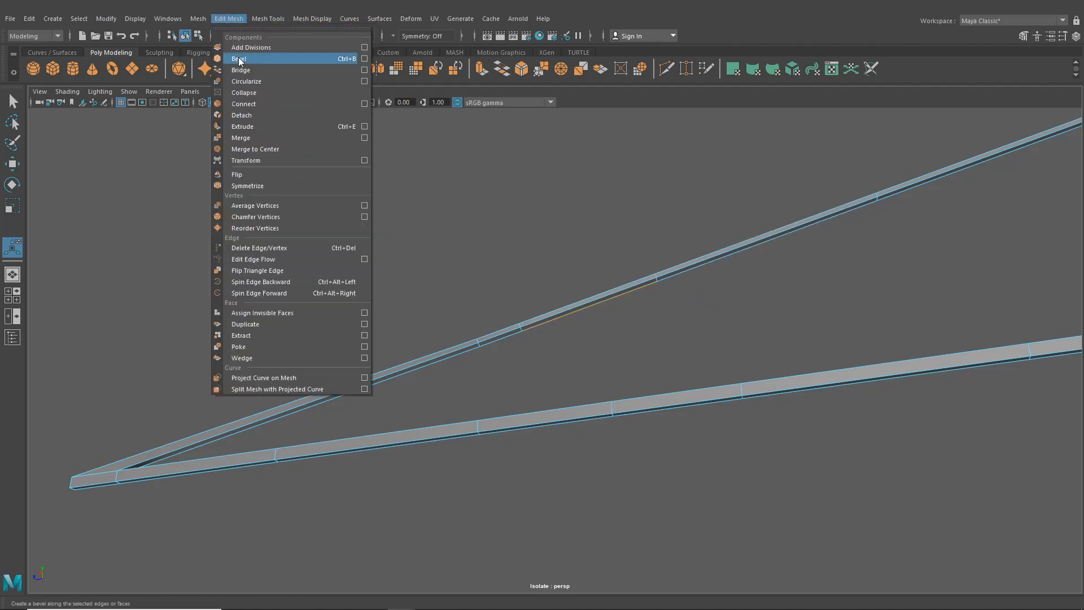
left_click(252, 70)
left_click_drag(502, 241, 571, 359, "alt")
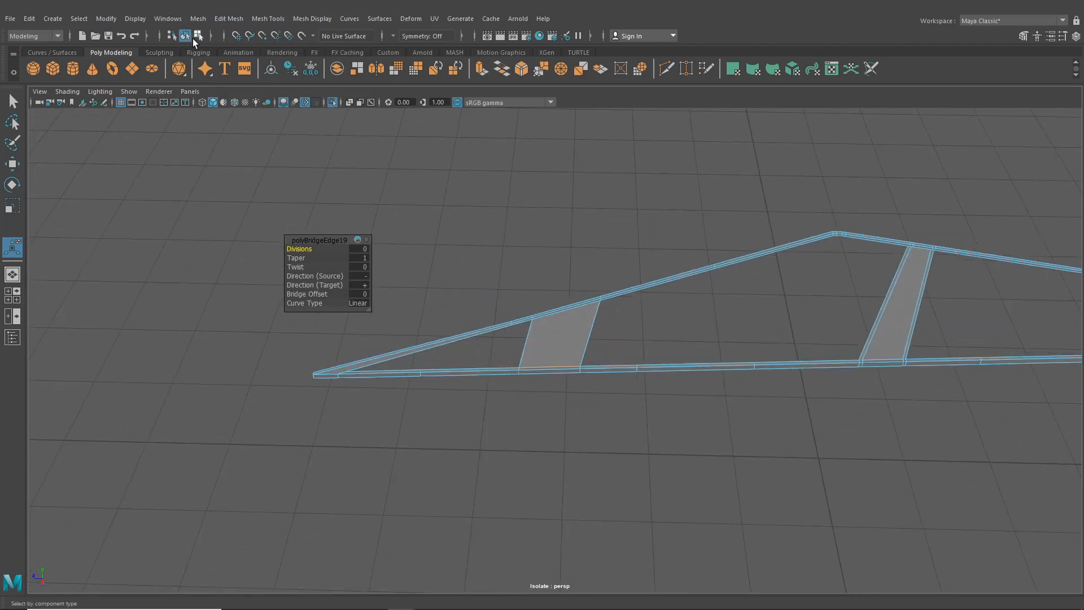
Step: Extrude the border edges of all three window openings a short distance along X to give the pillars depth
left_click(191, 38)
scroll(515, 351, "up", 3)
right_click_drag(523, 286, 524, 328)
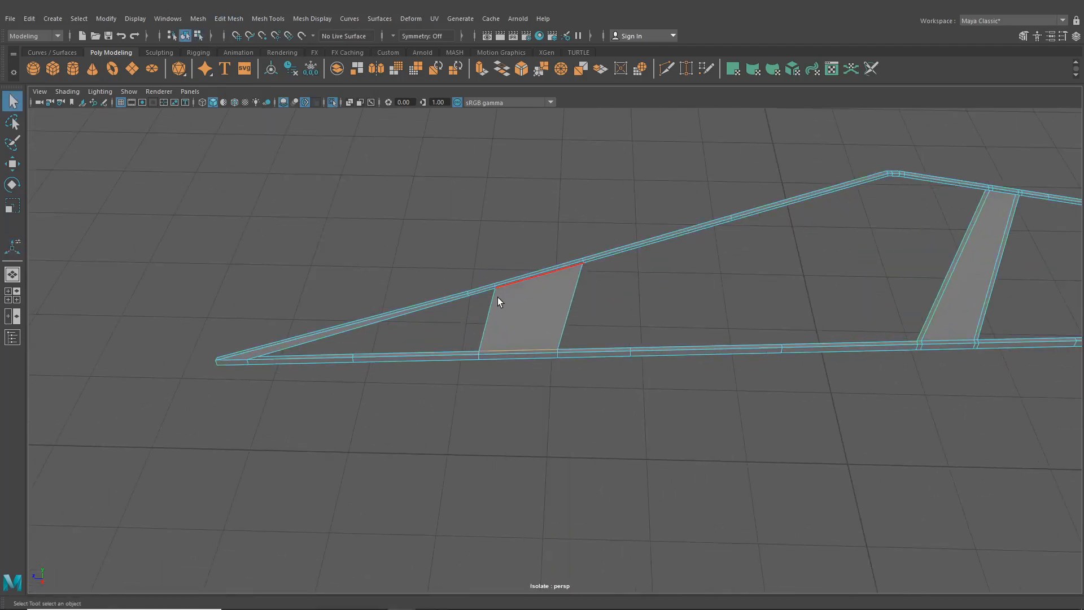
key("q")
left_click(551, 320)
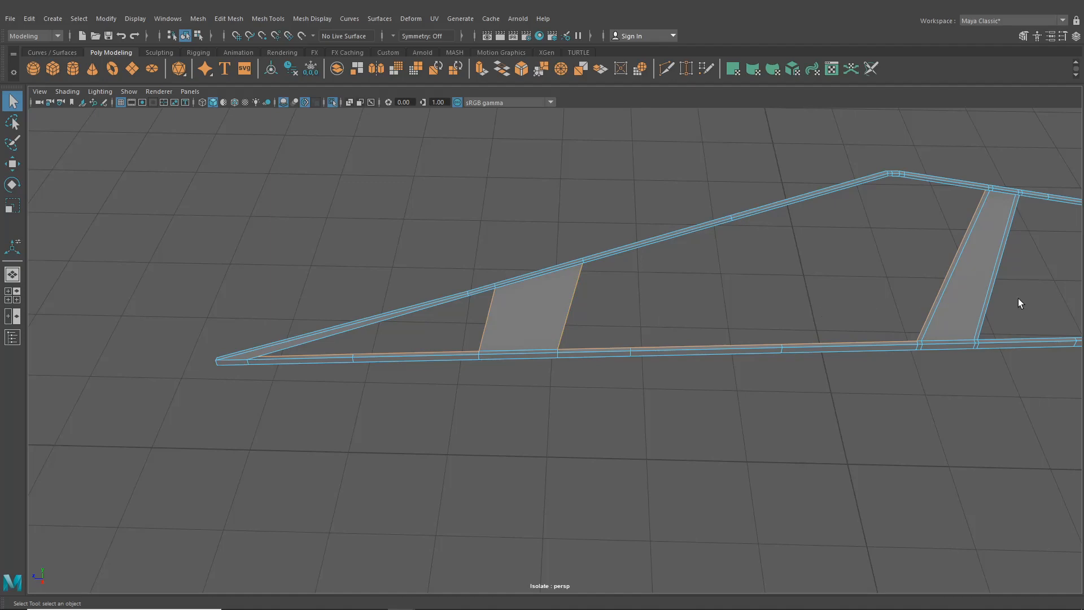
middle_click_drag(1019, 303, 567, 311, "alt")
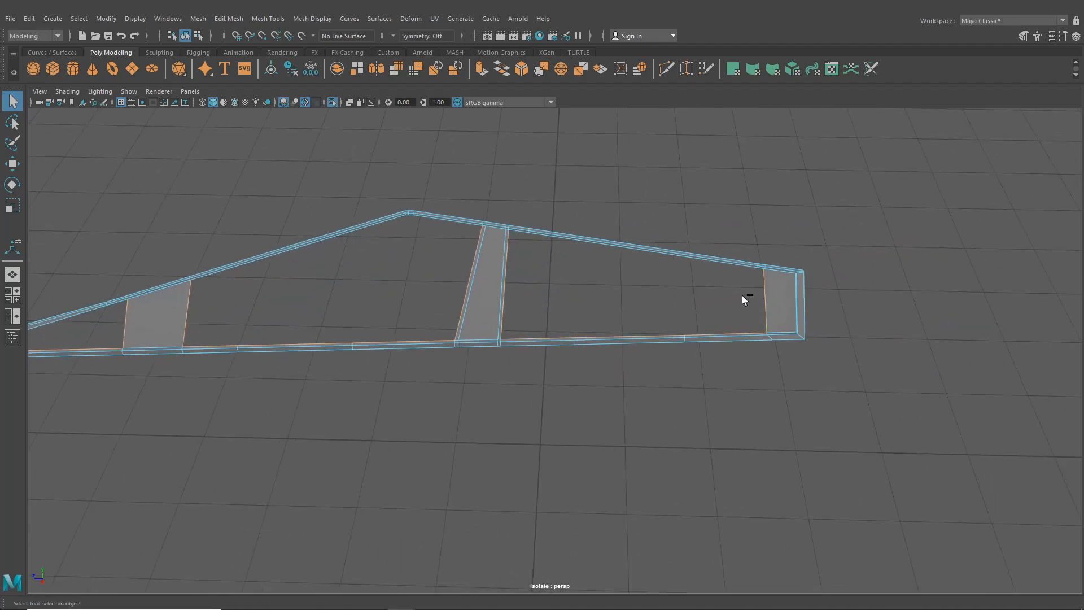
key("ctrl+e")
left_click_drag(609, 252, 569, 298, "alt")
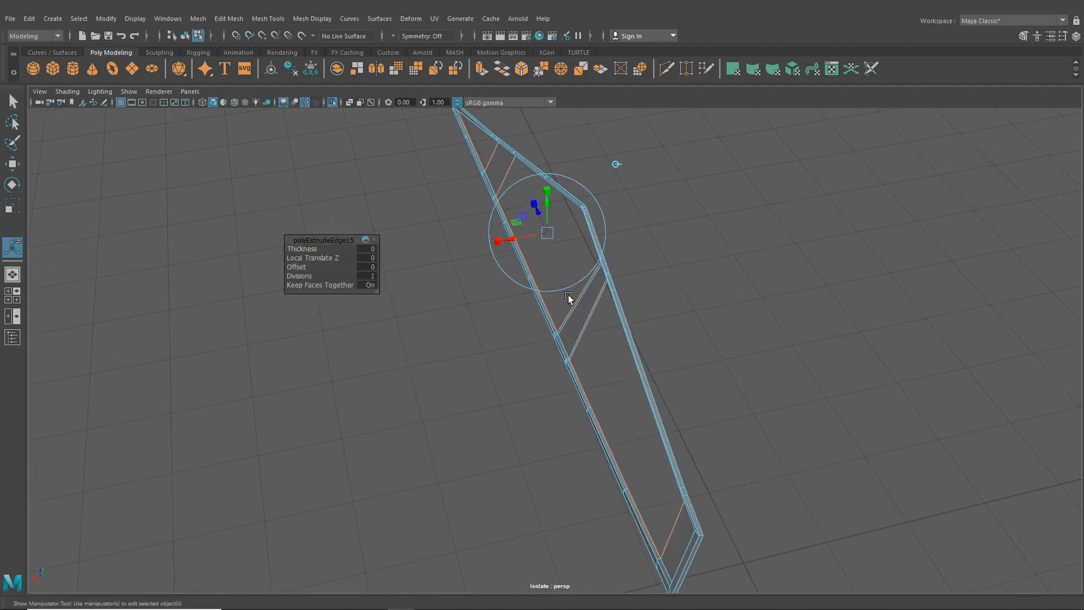
left_click_drag(511, 239, 522, 250)
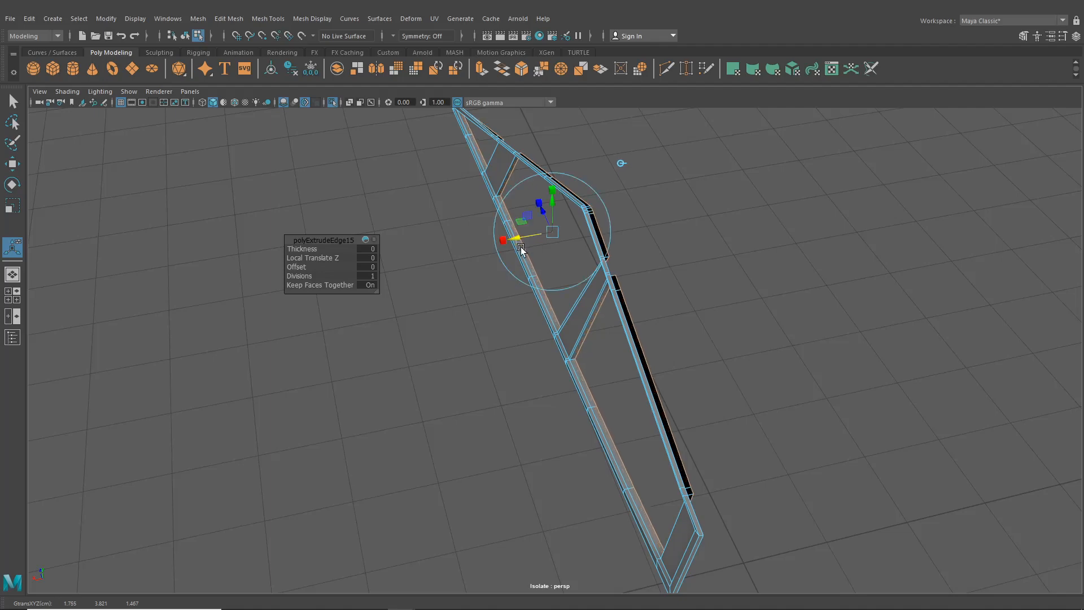
Step: Select the border edge of the rear window opening in the trim and fill the hole with a face
left_click_drag(506, 297, 520, 247, "alt")
left_click_drag(531, 366, 561, 294, "alt")
left_click(572, 332)
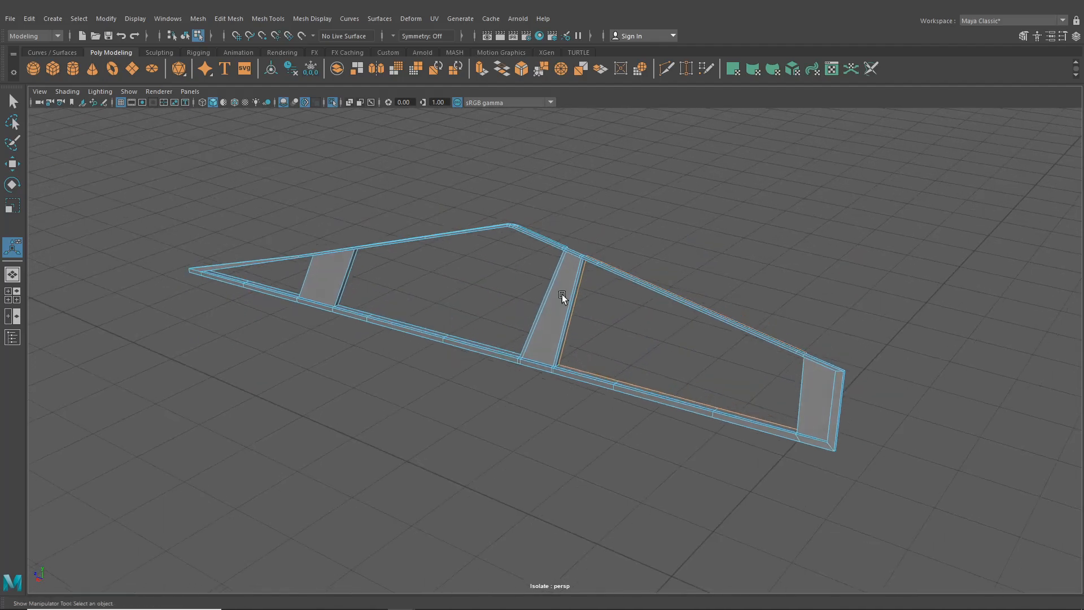
left_click(279, 17)
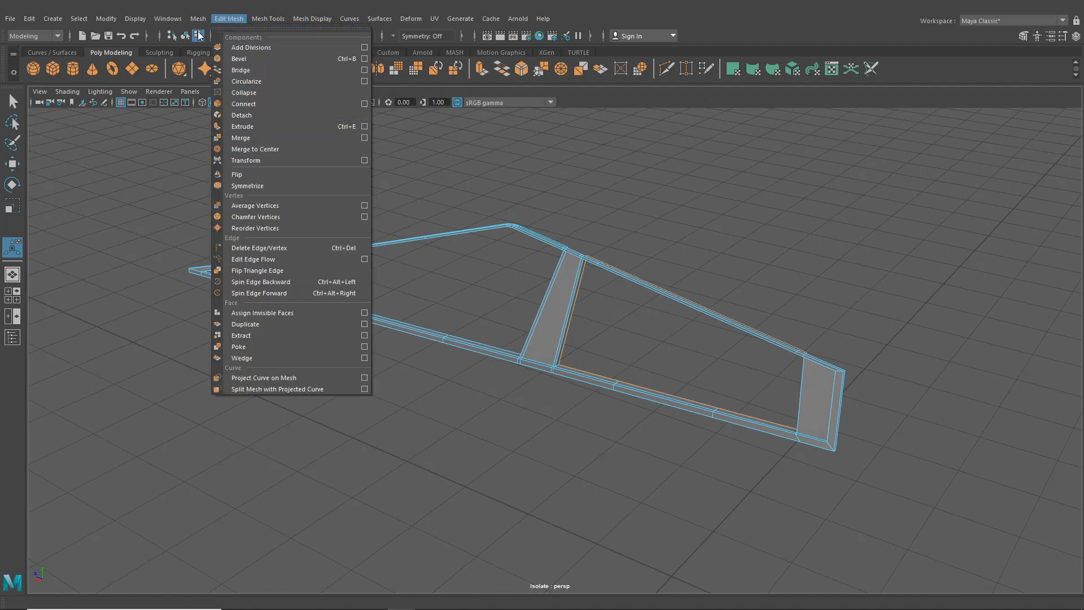
mouse_move(199, 18)
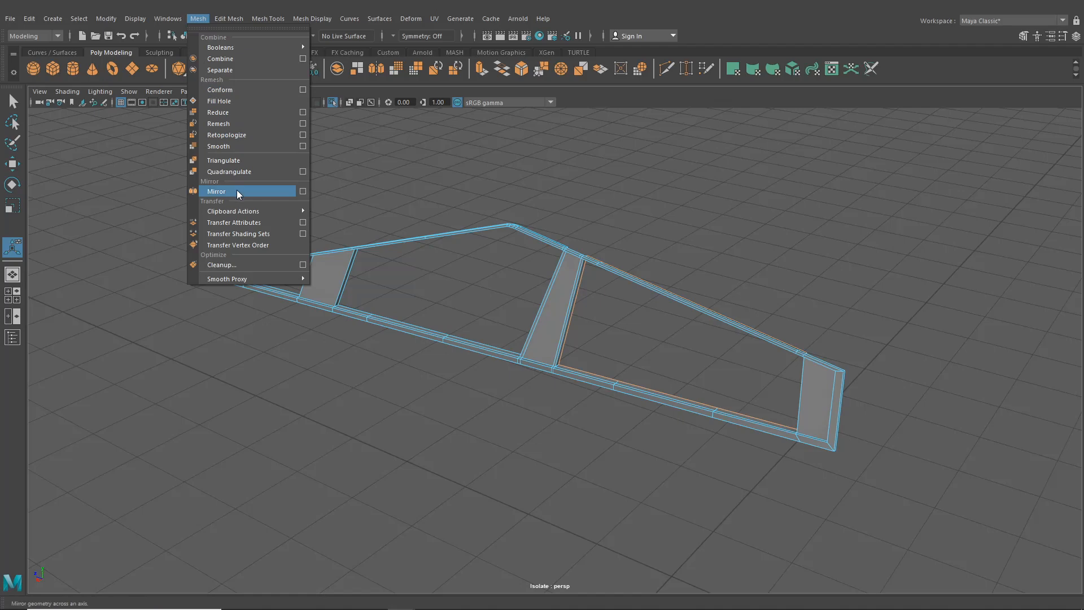
left_click(233, 102)
scroll(334, 283, "up", 5)
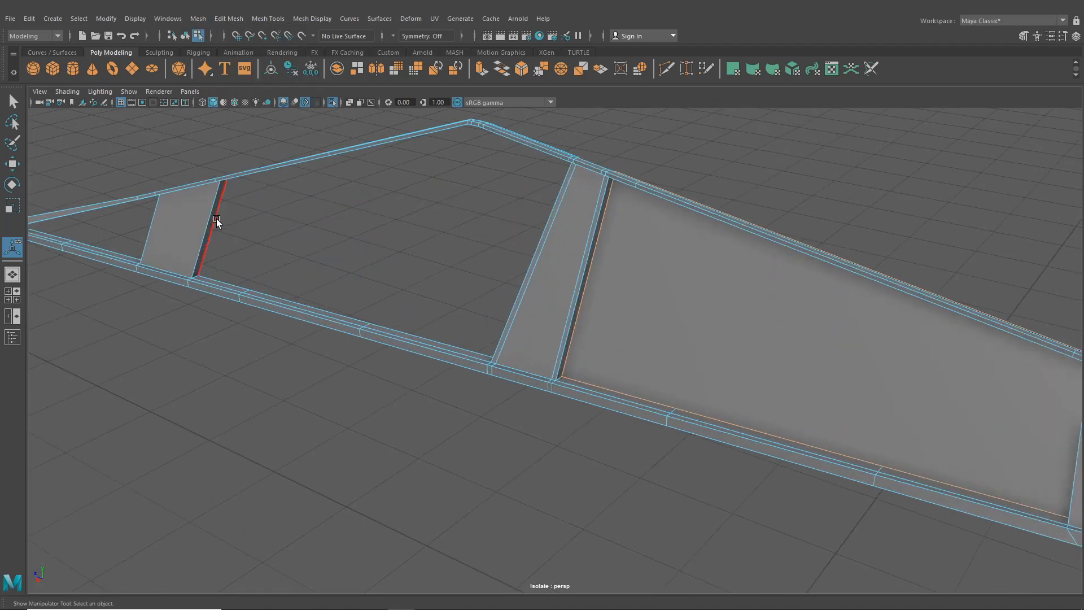
Step: Fill the middle window opening and the triangular front window opening with faces by repeating Fill Hole on their borders
key("g")
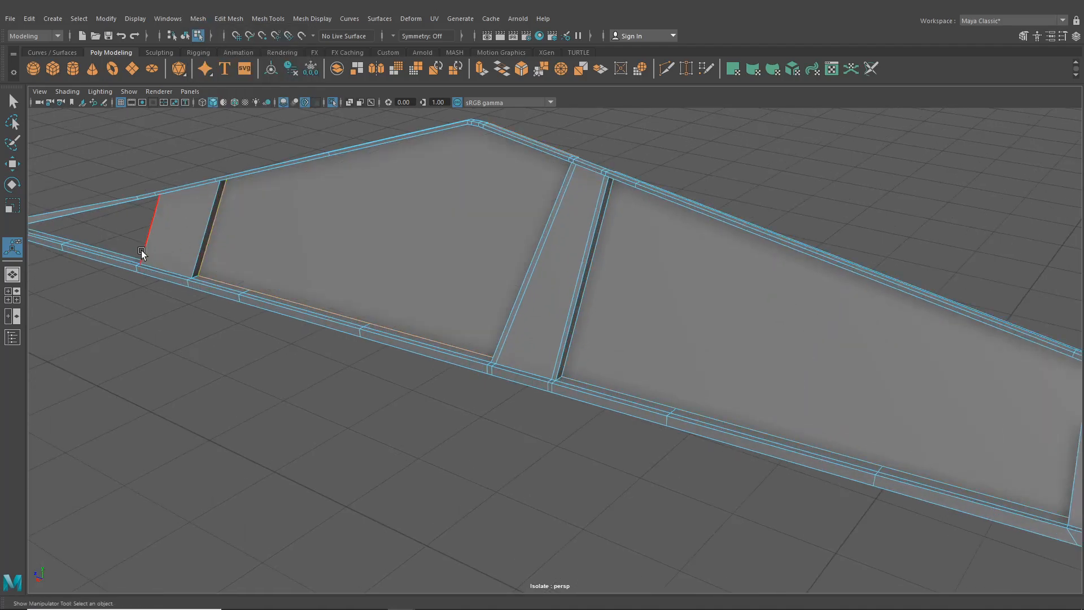
left_click_drag(142, 250, 220, 295, "alt")
middle_click_drag(220, 295, 771, 173, "alt")
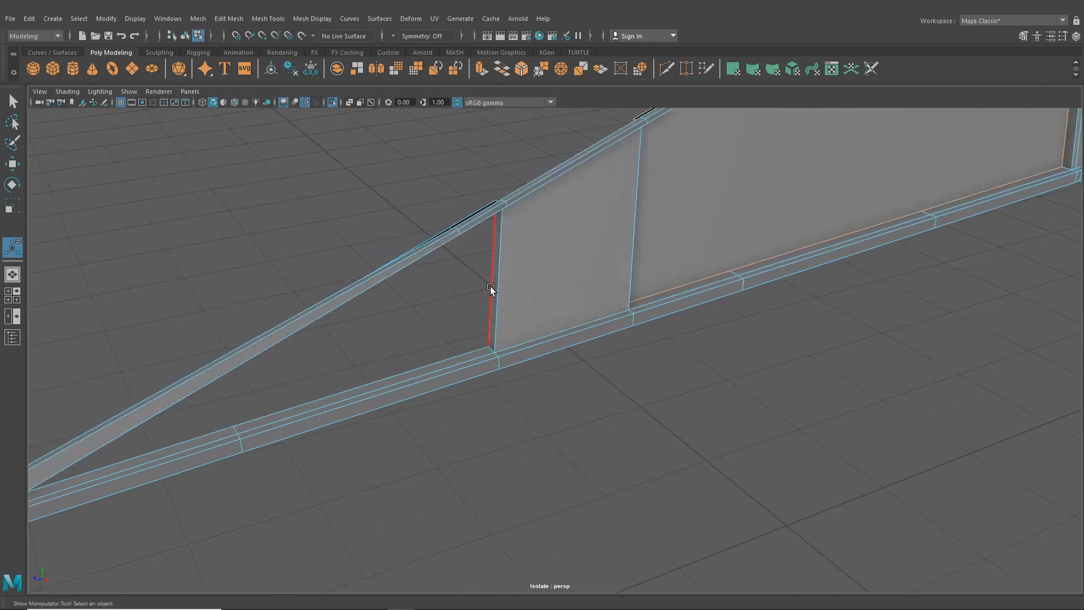
left_click(490, 286)
scroll(452, 305, "down", 5)
left_click_drag(416, 312, 571, 319, "alt")
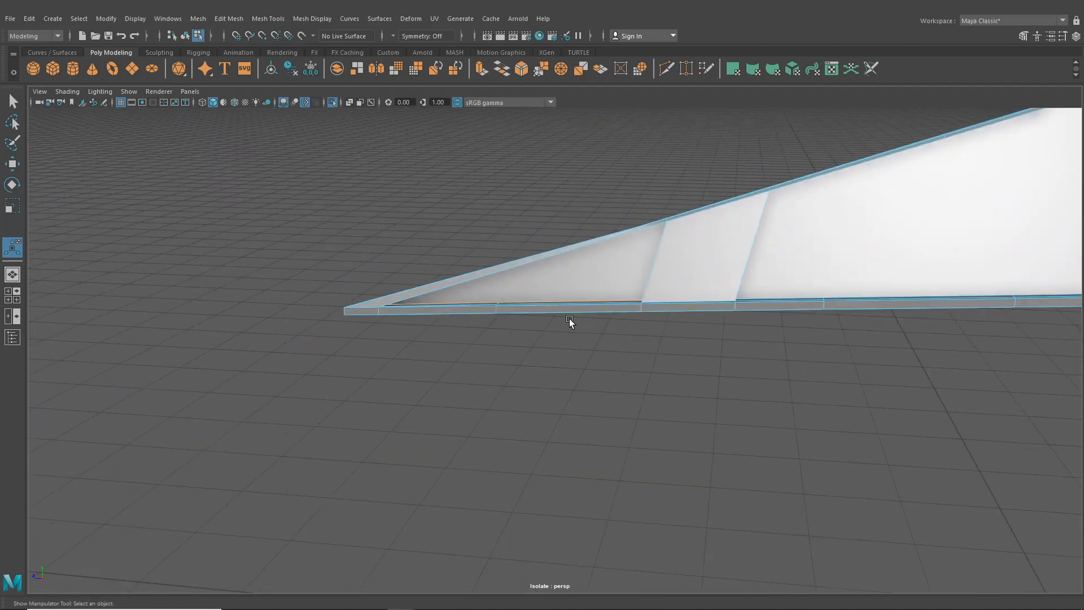
Step: Extract the triangular front window face from the trim as a separate pane
scroll(464, 322, "up", 5)
middle_click_drag(465, 322, 571, 325, "alt")
scroll(571, 279, "up", 3)
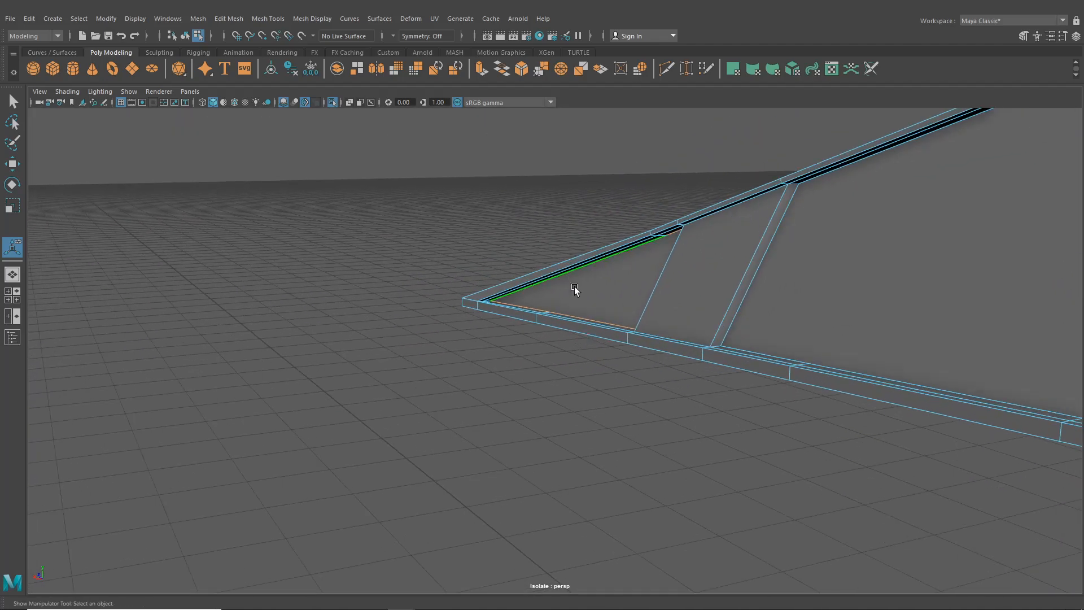
scroll(574, 286, "up", 3)
left_click_drag(556, 295, 528, 311, "alt")
right_click_drag(564, 274, 561, 280)
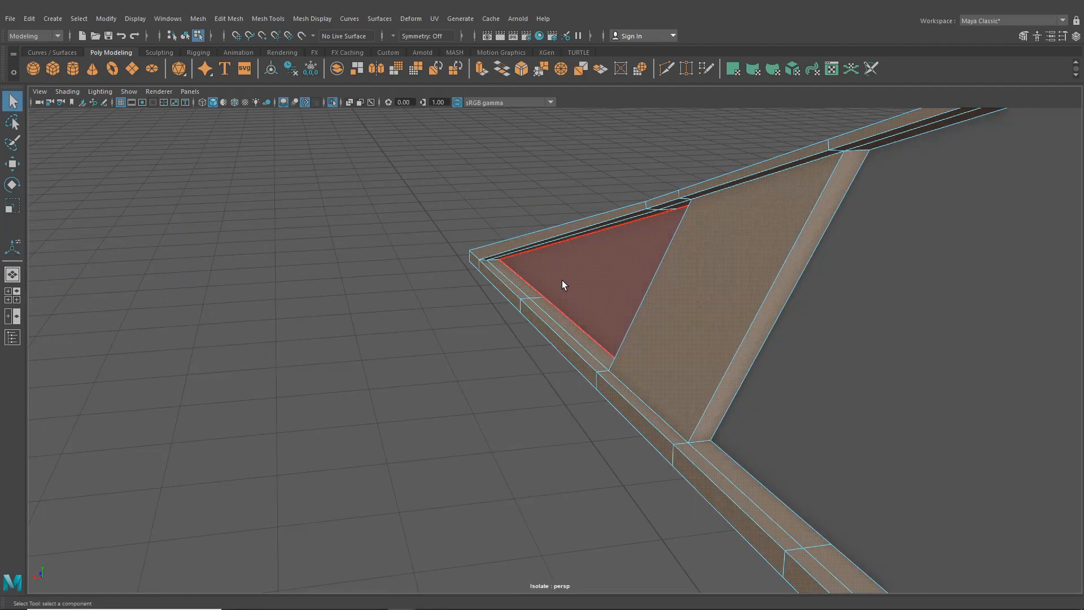
left_click(561, 280)
left_click(268, 18)
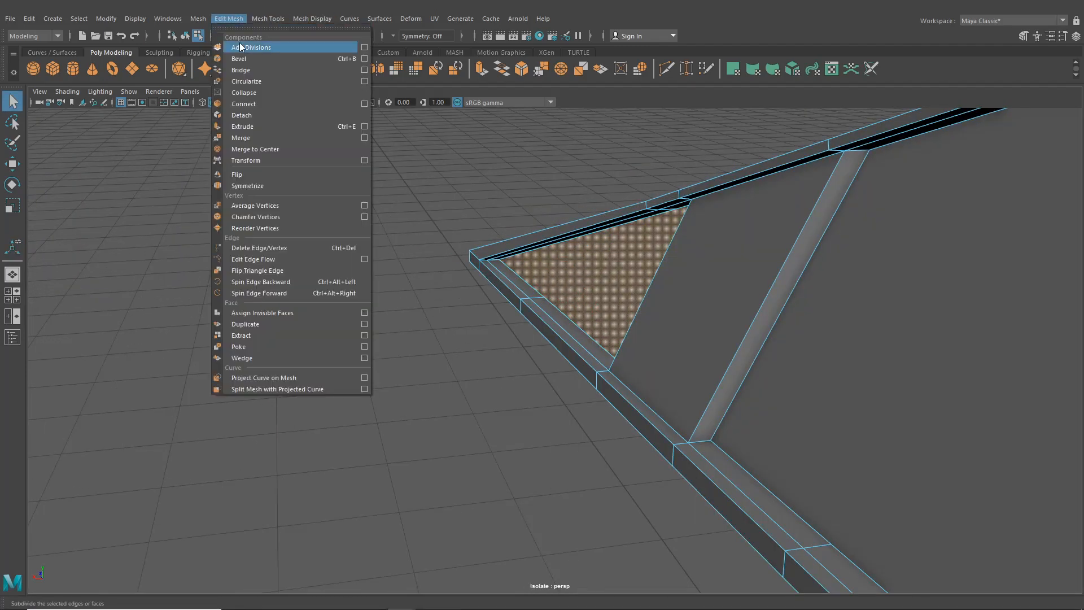
mouse_move(198, 18)
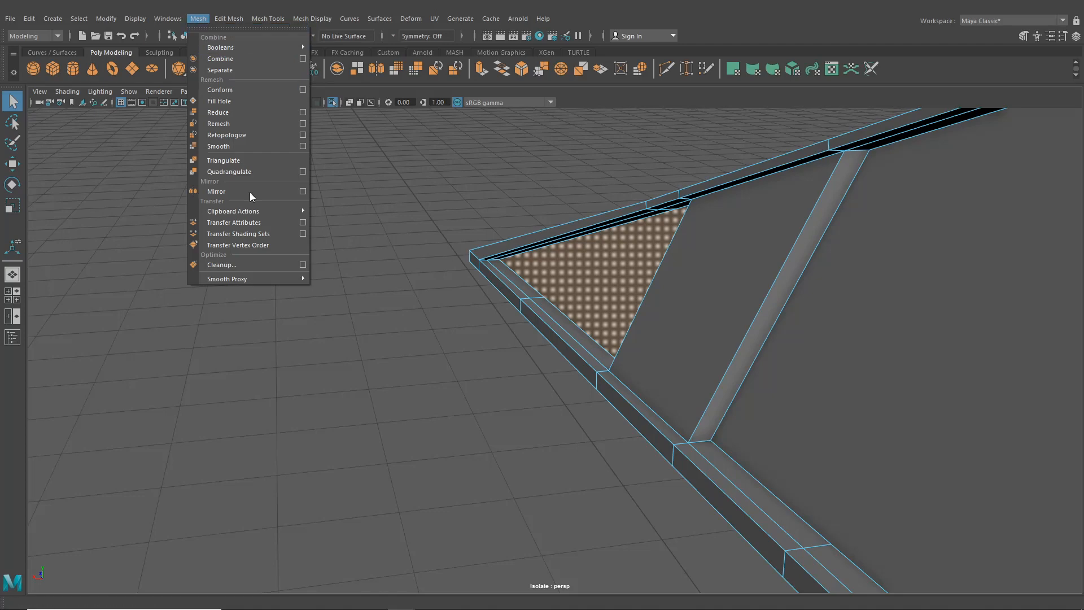
mouse_move(236, 22)
left_click(291, 335)
Step: Nudge the front pane's tip vertex along X and delete the surplus mid-edge vertices of the pane
left_click_drag(316, 339, 445, 326, "alt")
left_click(445, 339)
scroll(445, 350, "up", 3)
left_click(535, 261)
right_click(484, 256)
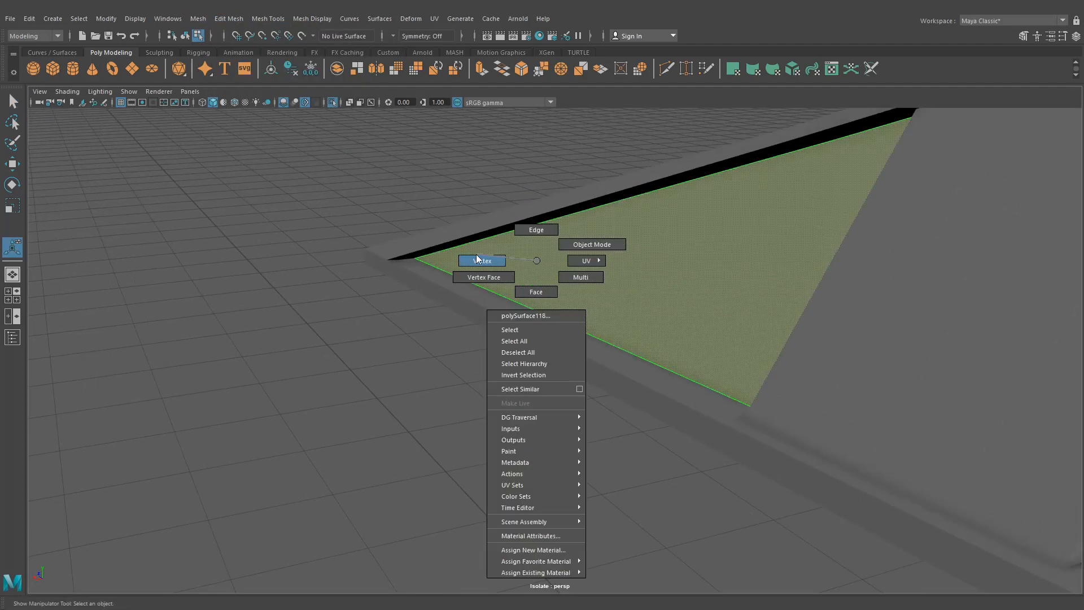
left_click_drag(370, 233, 459, 292)
key("w")
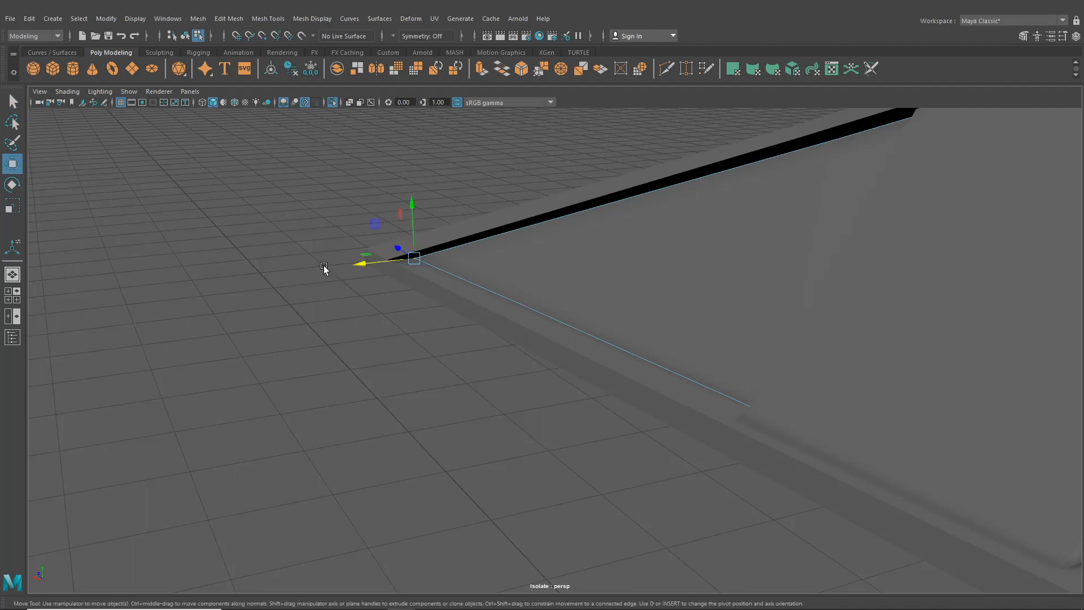
left_click_drag(364, 275, 349, 276)
left_click_drag(503, 293, 532, 344)
key("Delete")
scroll(553, 337, "down", 3)
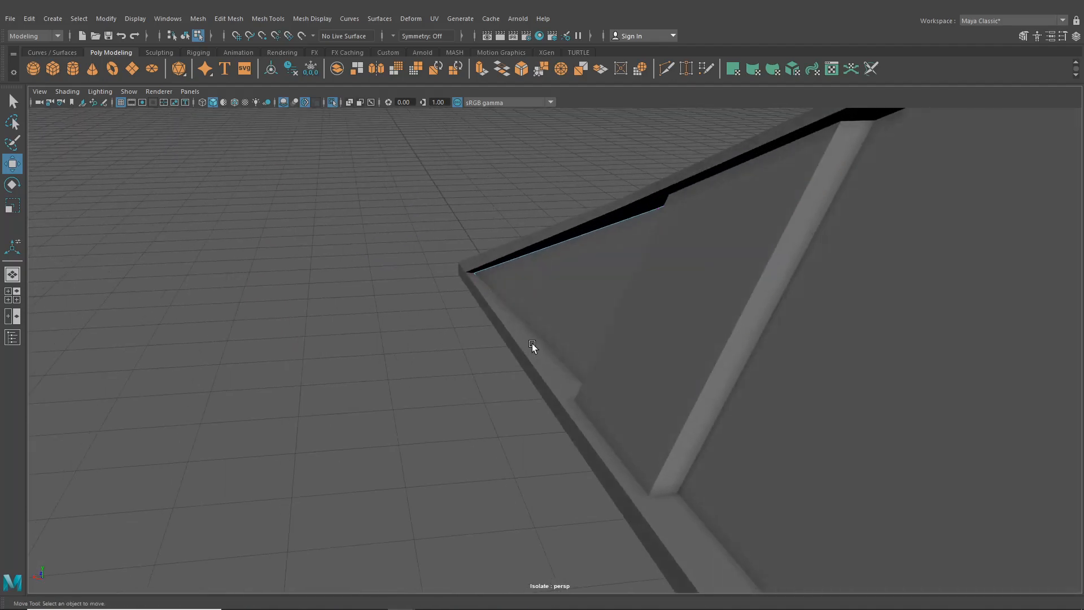
left_click_drag(490, 286, 727, 168)
left_click_drag(801, 190, 558, 266)
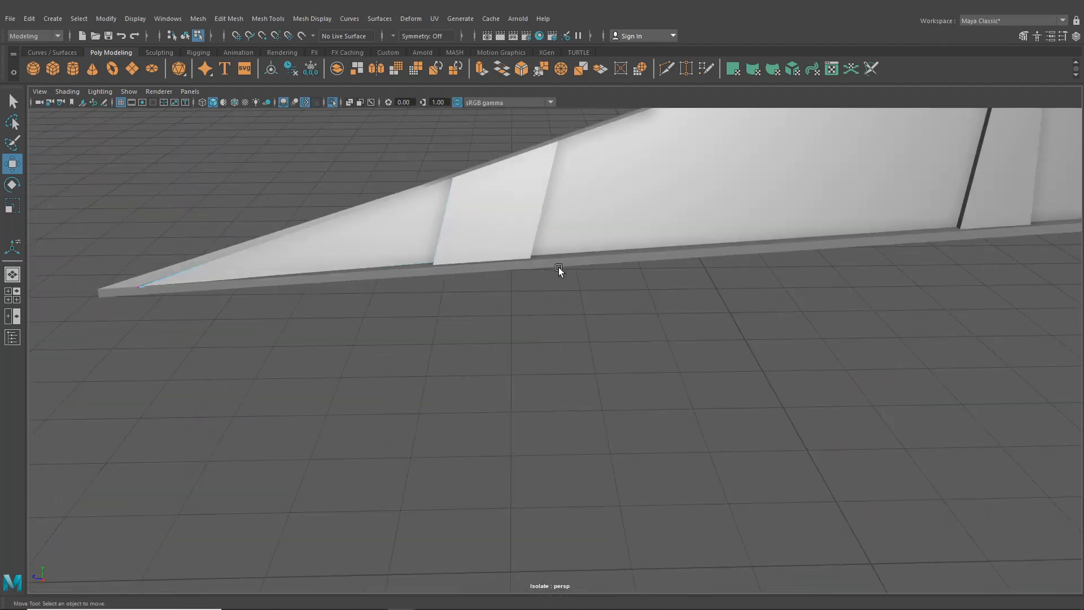
Step: Extract the middle and rear window faces from the trim as separate panes
middle_click_drag(687, 232, 561, 327, "alt")
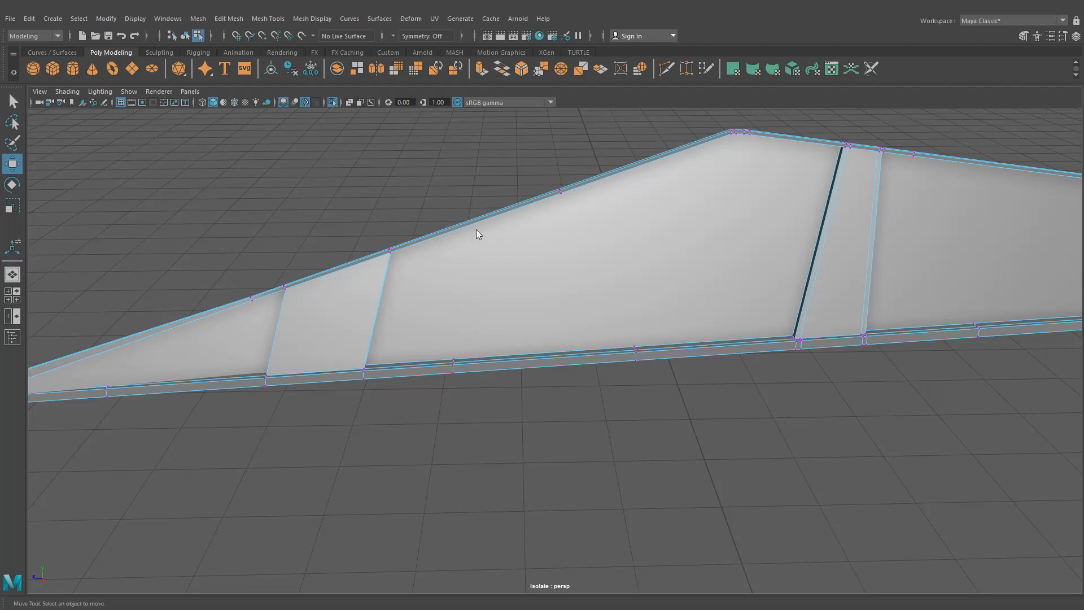
right_click_drag(476, 234, 480, 249)
left_click(520, 235)
left_click(282, 18)
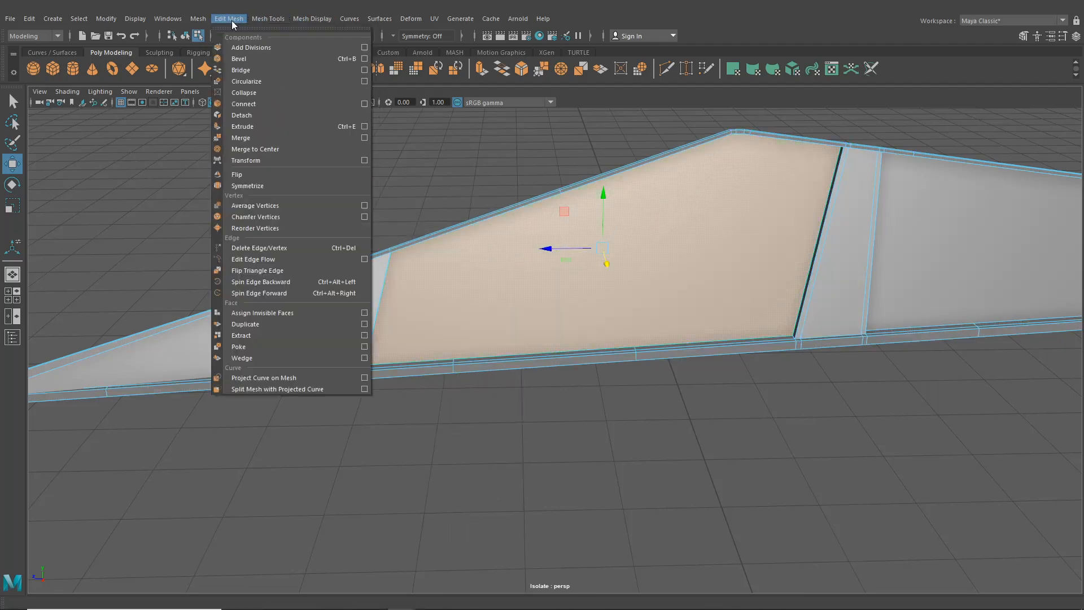
left_click(964, 291, "shift")
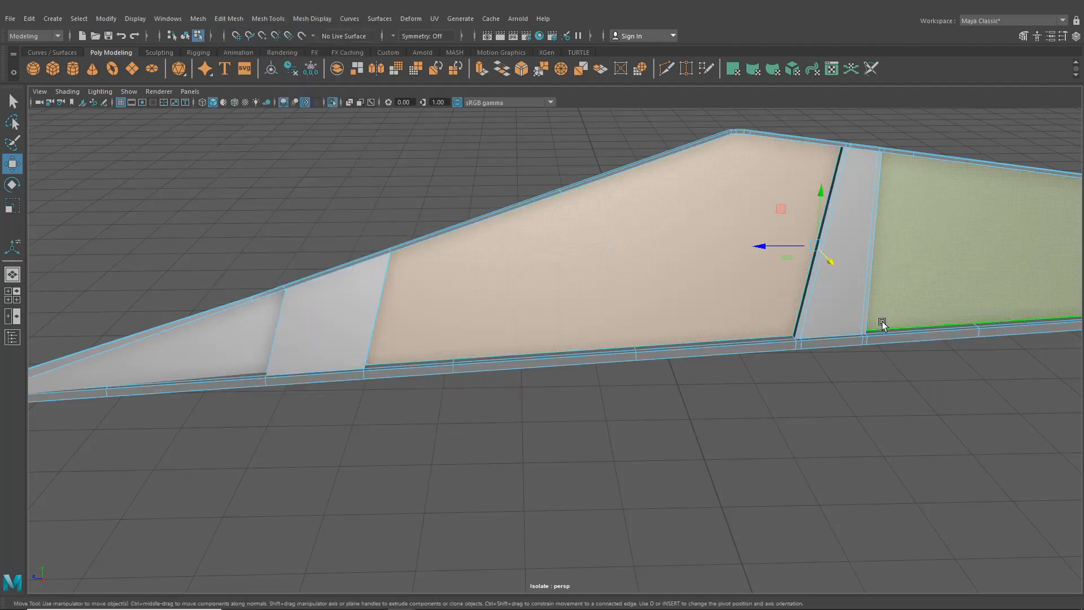
key("f")
left_click(198, 19)
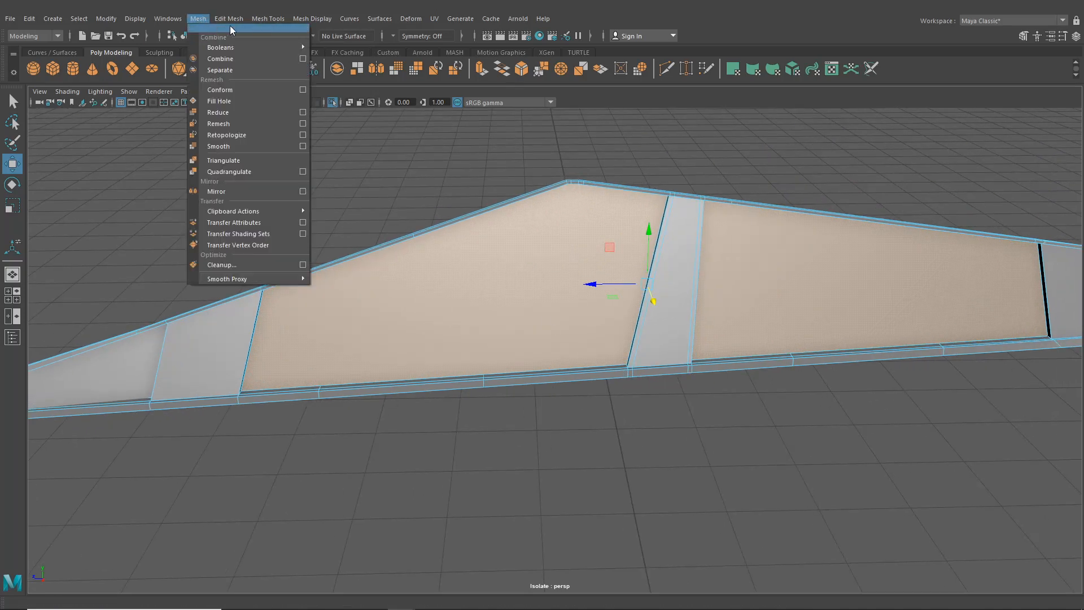
mouse_move(228, 19)
left_click(270, 335)
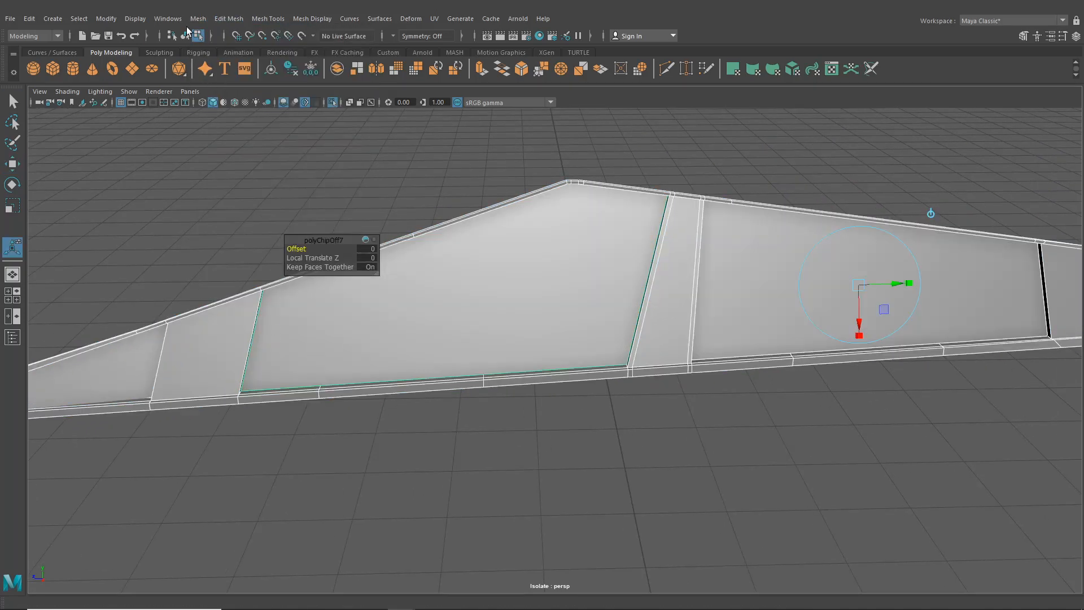
Step: Delete the surplus mid-edge vertices along the upper and lower borders of the middle and rear window panes
left_click(186, 34)
right_click_drag(436, 284, 395, 300)
key("q")
left_click_drag(394, 300, 476, 291, "alt")
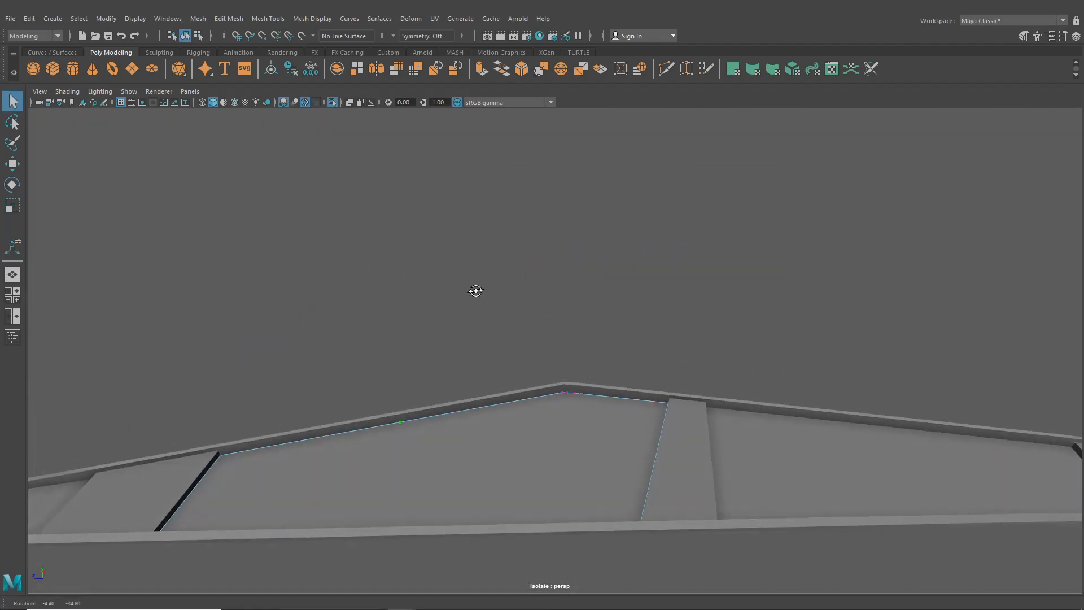
left_click_drag(590, 374, 435, 305, "alt")
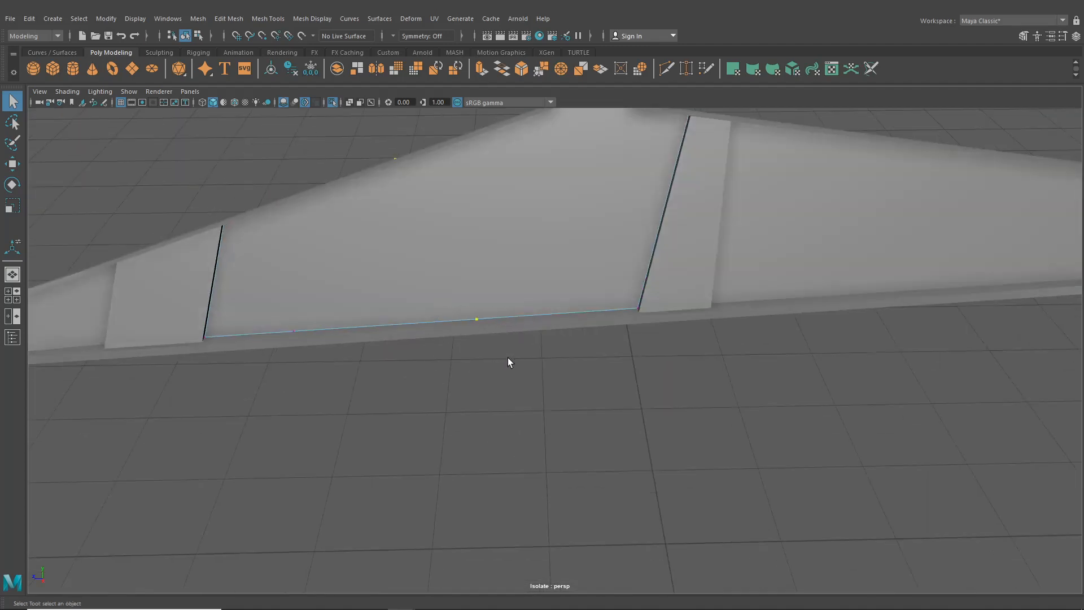
right_click_drag(507, 358, 452, 418, "alt")
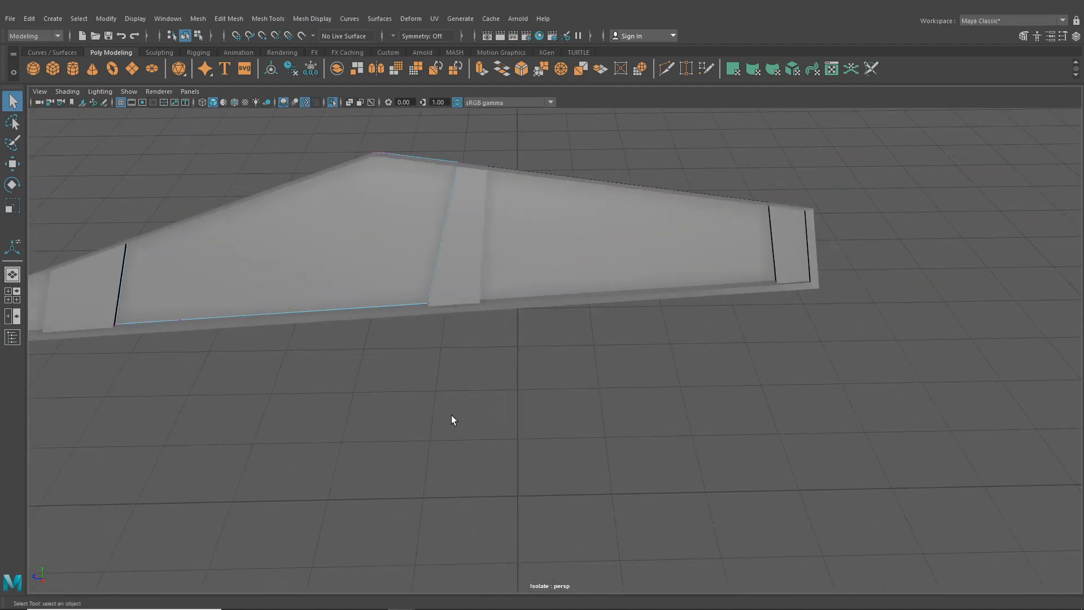
right_click(589, 210)
left_click(555, 208)
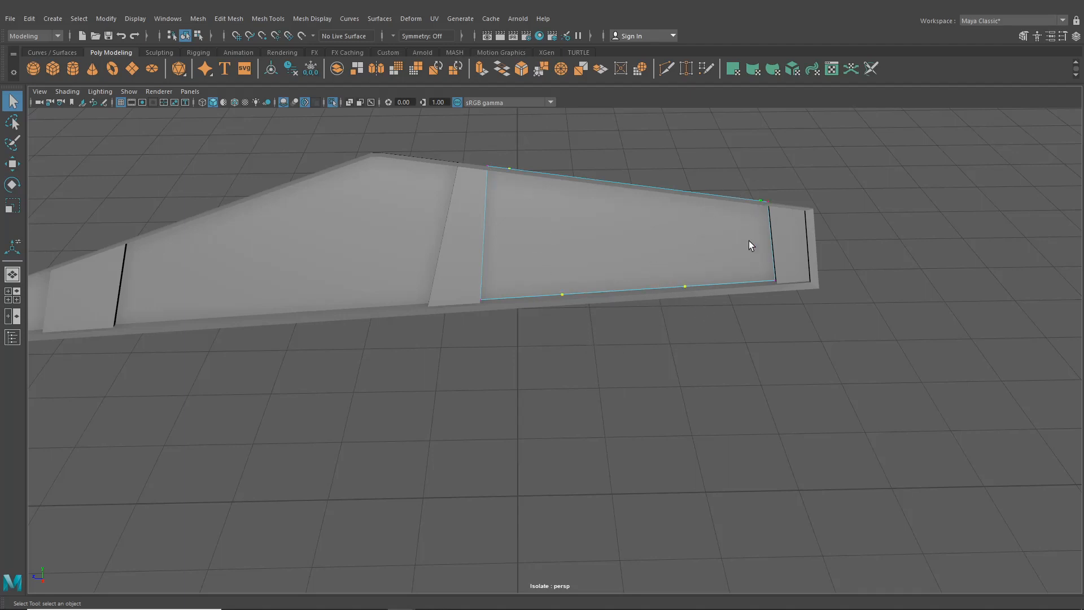
left_click_drag(748, 240, 598, 353, "alt")
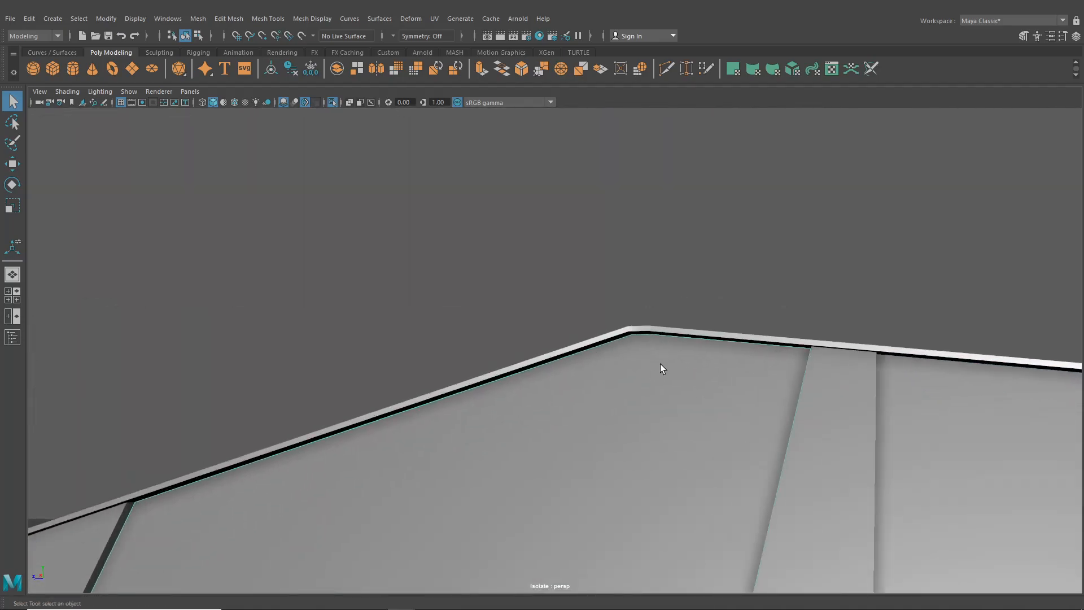
Step: Turn off isolation so the whole vehicle is shown around the window trim and panes
left_click_drag(660, 367, 603, 361, "alt")
left_click(333, 103)
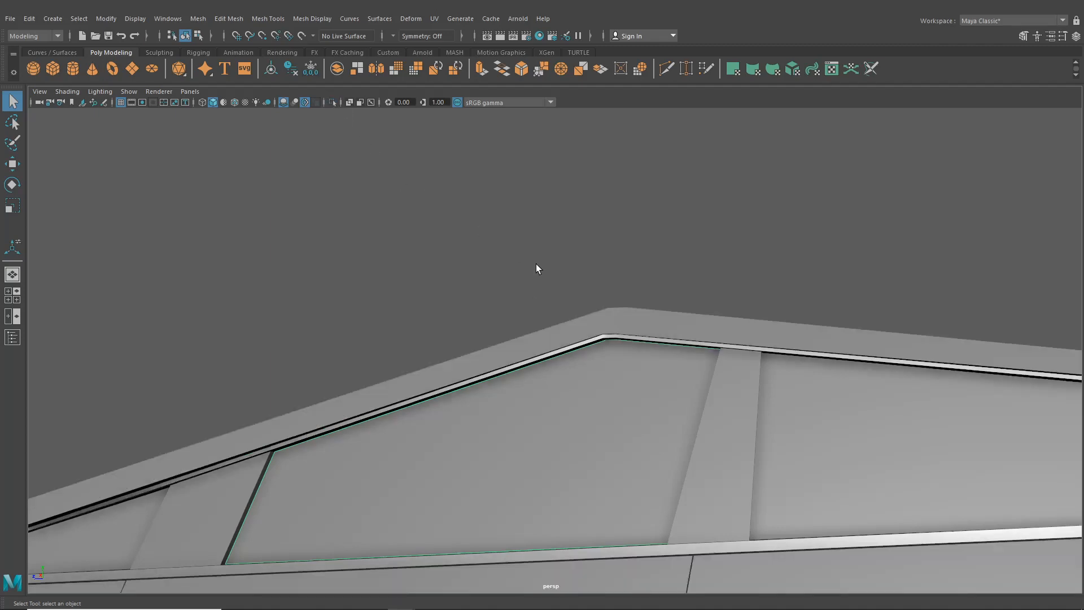
scroll(536, 263, "down", 5)
left_click_drag(536, 282, 529, 374, "alt")
Step: Select the side-window trim and examine how it meets the doors along the lower window line
left_click(310, 371)
scroll(309, 370, "up", 3)
left_click_drag(444, 376, 537, 429, "alt")
left_click(530, 283)
middle_click_drag(547, 346, 501, 316, "alt")
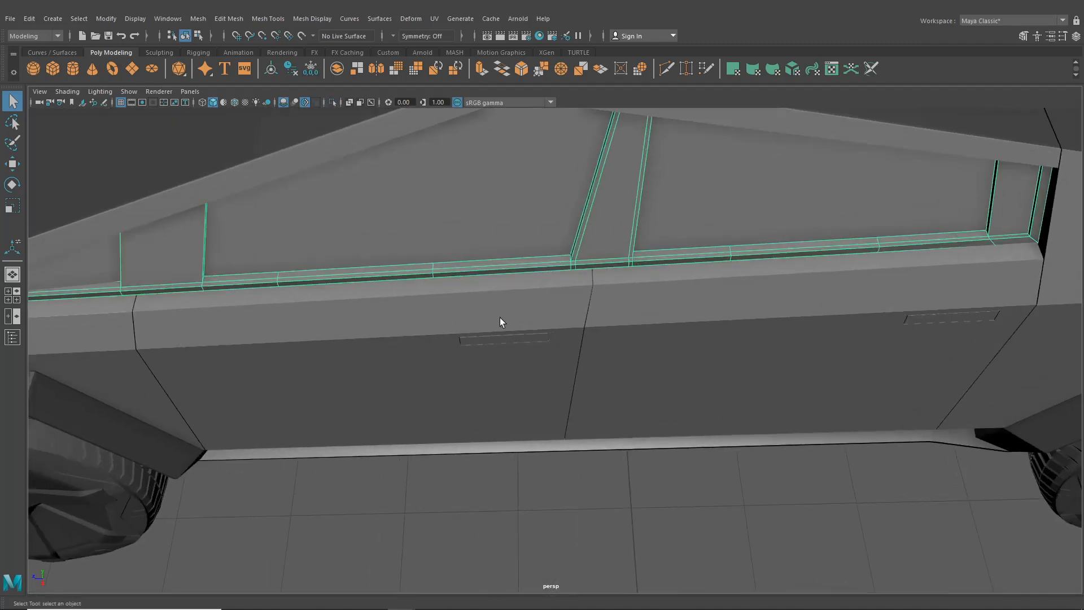
scroll(508, 321, "up", 2)
left_click_drag(508, 322, 415, 313, "alt")
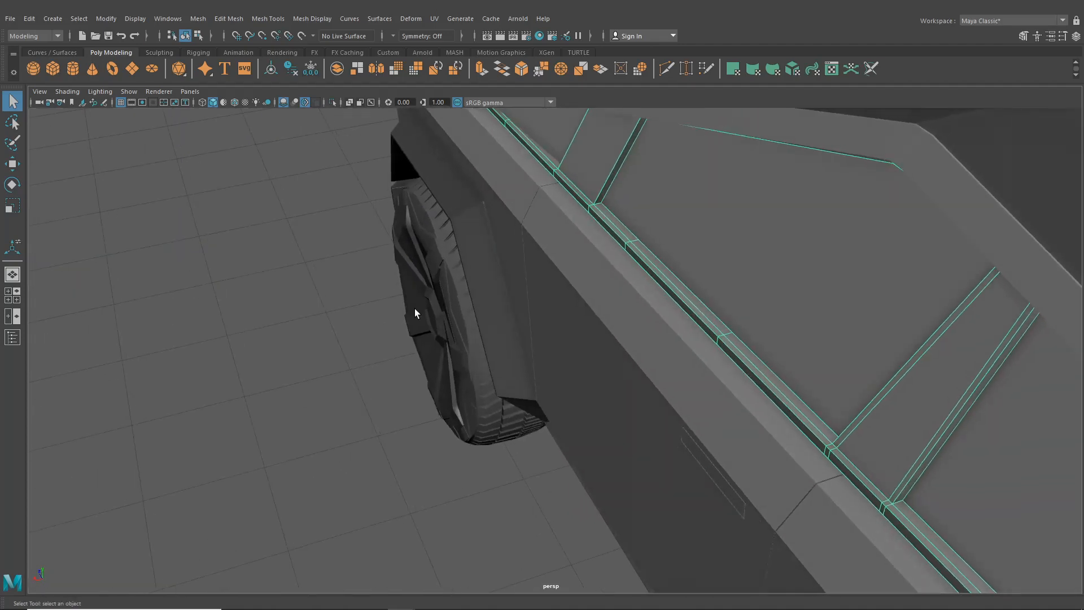
Step: Select the trim's outer edge loop and examine how the trim fits beneath the roof-side frame
left_click_drag(513, 244, 657, 249, "alt")
right_click_drag(671, 286, 669, 256)
left_click_drag(669, 265, 672, 469, "alt")
left_click(737, 231)
left_click_drag(736, 230, 375, 387, "alt")
scroll(629, 358, "up", 6)
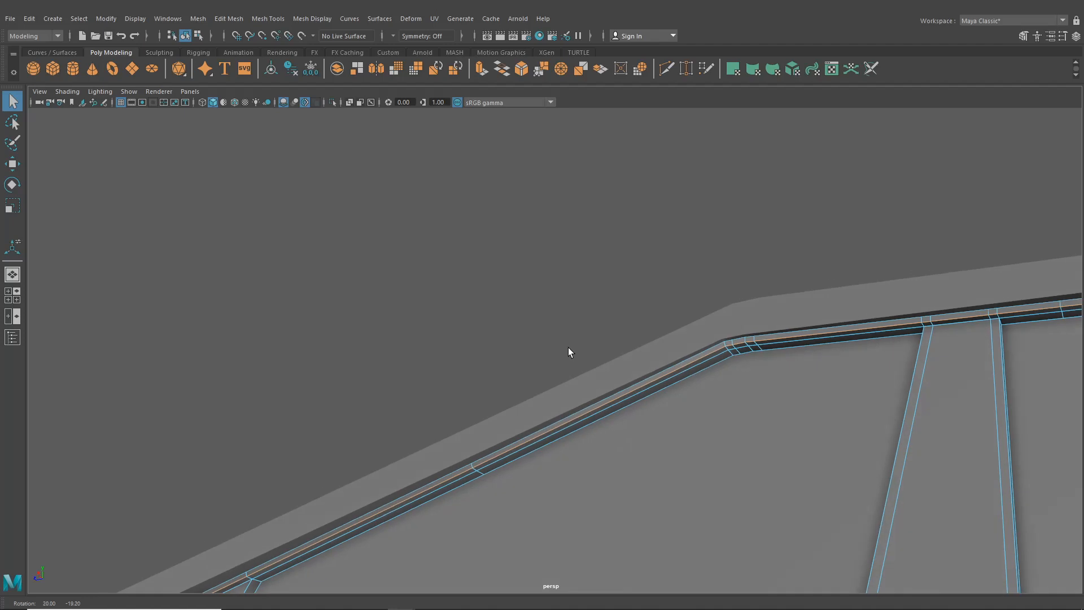
middle_click_drag(568, 347, 663, 242, "alt")
middle_click_drag(589, 395, 711, 303, "alt")
scroll(622, 388, "down", 4)
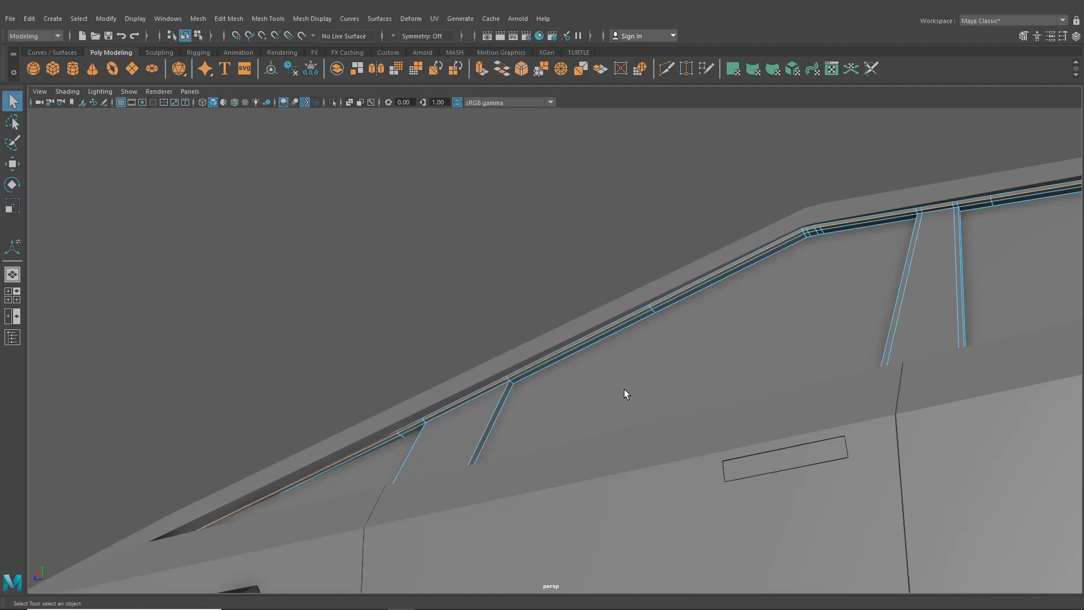
middle_click_drag(719, 324, 481, 486, "alt")
left_click_drag(579, 439, 591, 423, "alt")
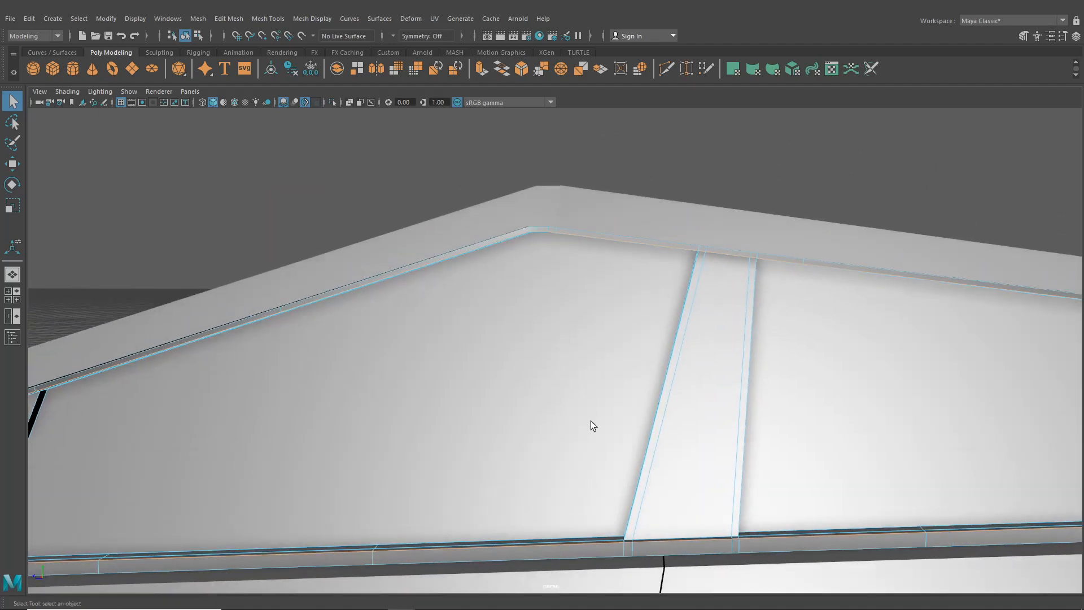
Step: Check the body parts around the windows by selecting the roof-side frame, front door, rear quarter panel and front fender individually
left_click(548, 196)
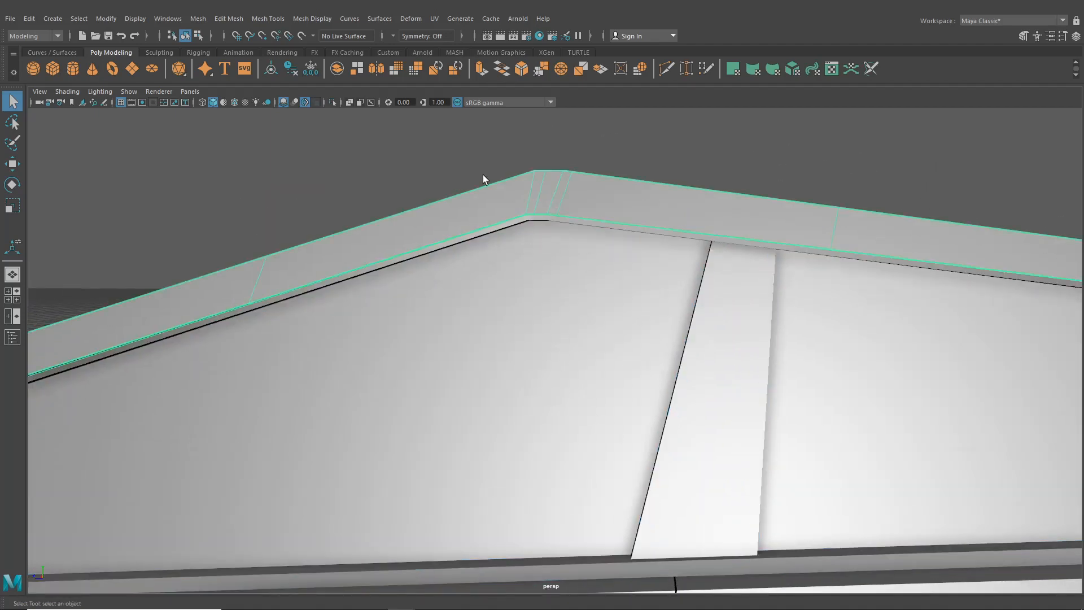
scroll(527, 306, "down", 5)
left_click(581, 467)
left_click(582, 463)
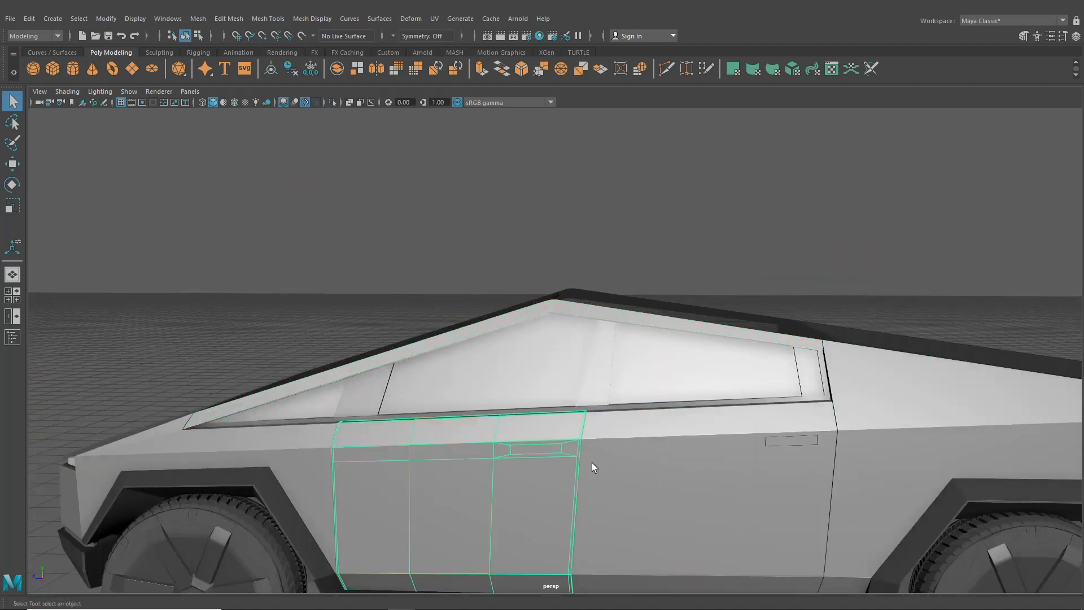
left_click(853, 442)
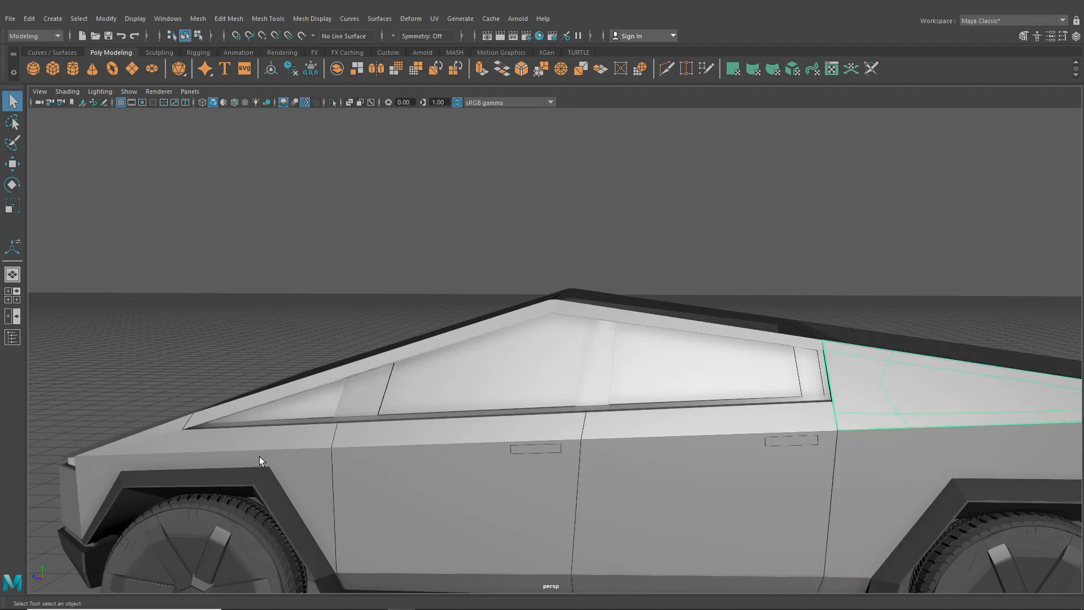
left_click(244, 449)
left_click(202, 419)
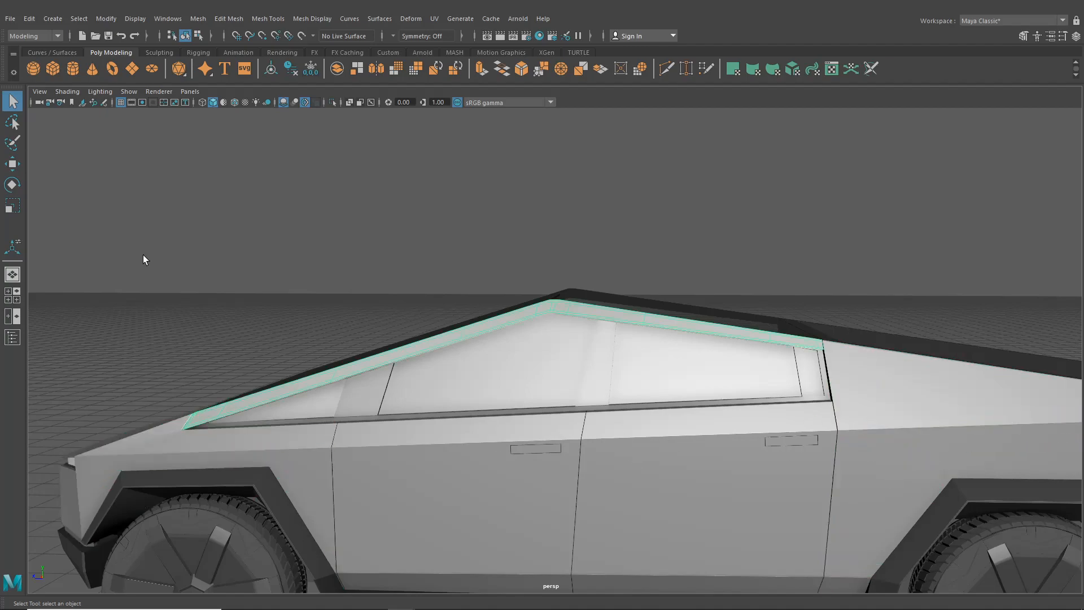
Step: Show wireframe over the shaded model and check the bed side rail, roof panel, windshield and front fender individually
left_click(234, 102)
mouse_move(242, 222)
left_mouse_down("alt")
mouse_move(370, 388)
mouse_move(519, 348)
left_mouse_up("alt")
left_click(572, 282)
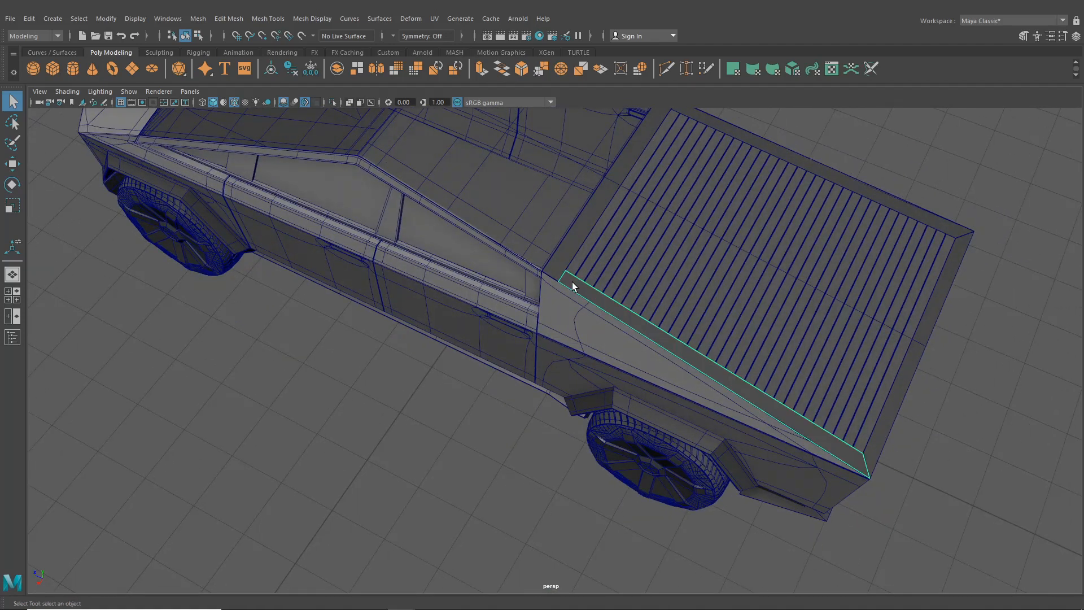
left_click(553, 262)
left_click(506, 242)
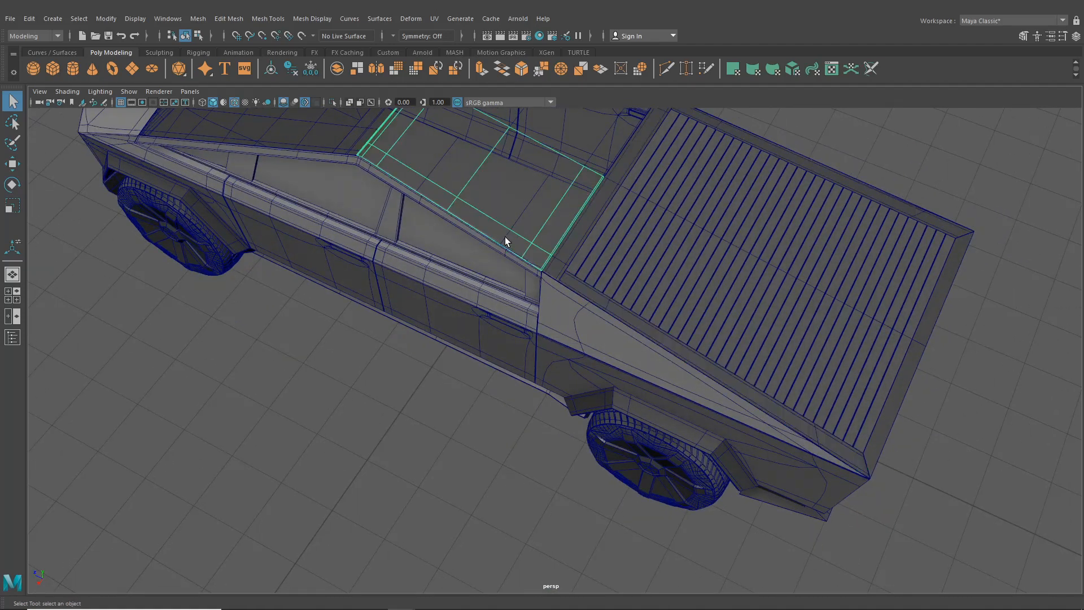
left_click(331, 145)
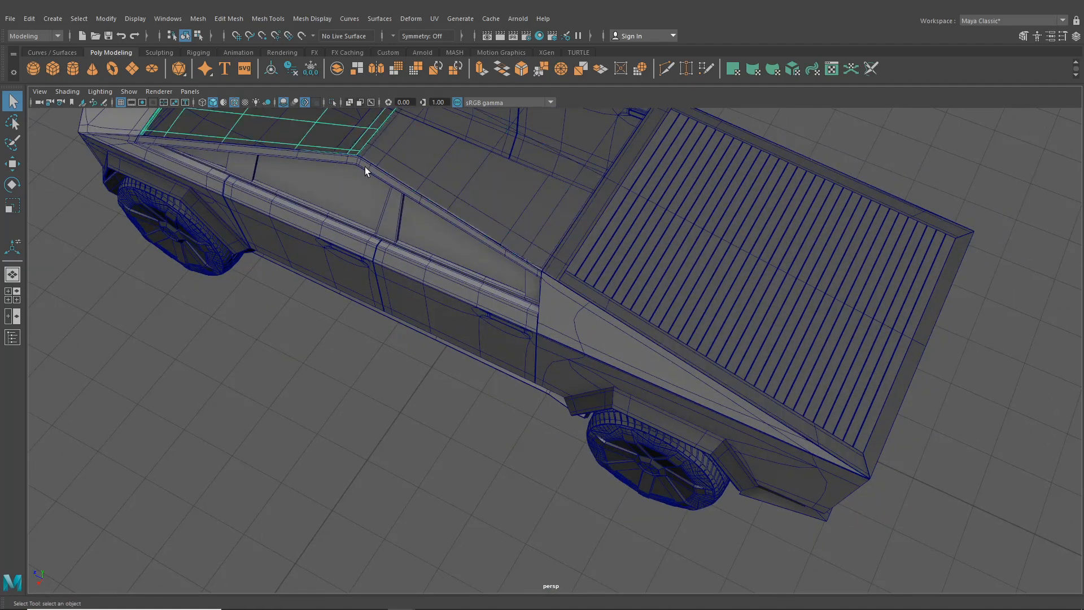
left_click(108, 124)
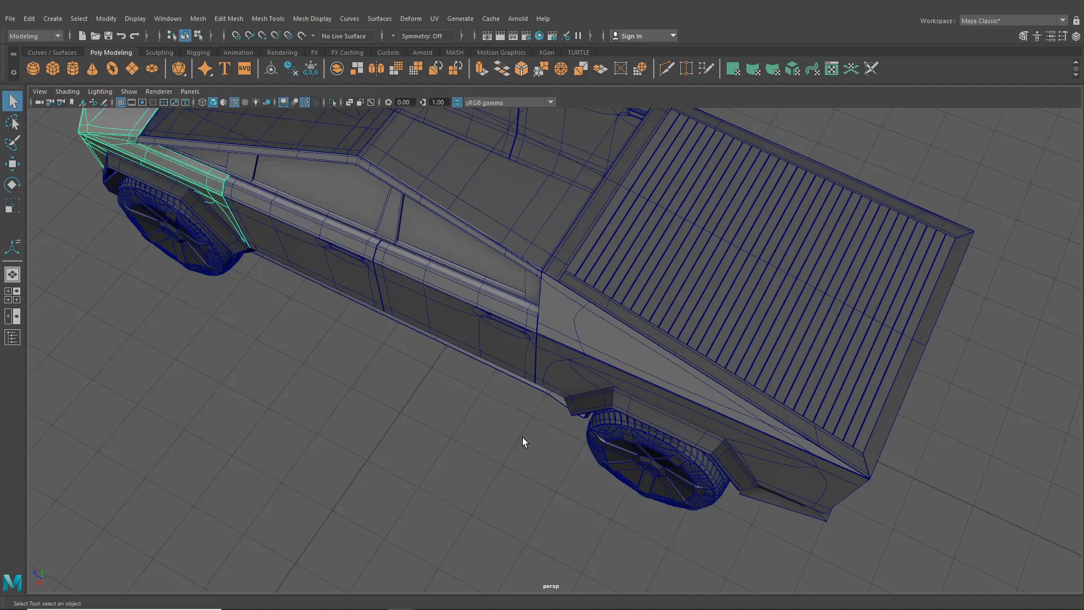
left_click_drag(473, 459, 463, 473, "alt")
left_click(469, 502)
middle_click_drag(469, 503, 536, 480, "alt")
right_click_drag(536, 480, 575, 453, "alt")
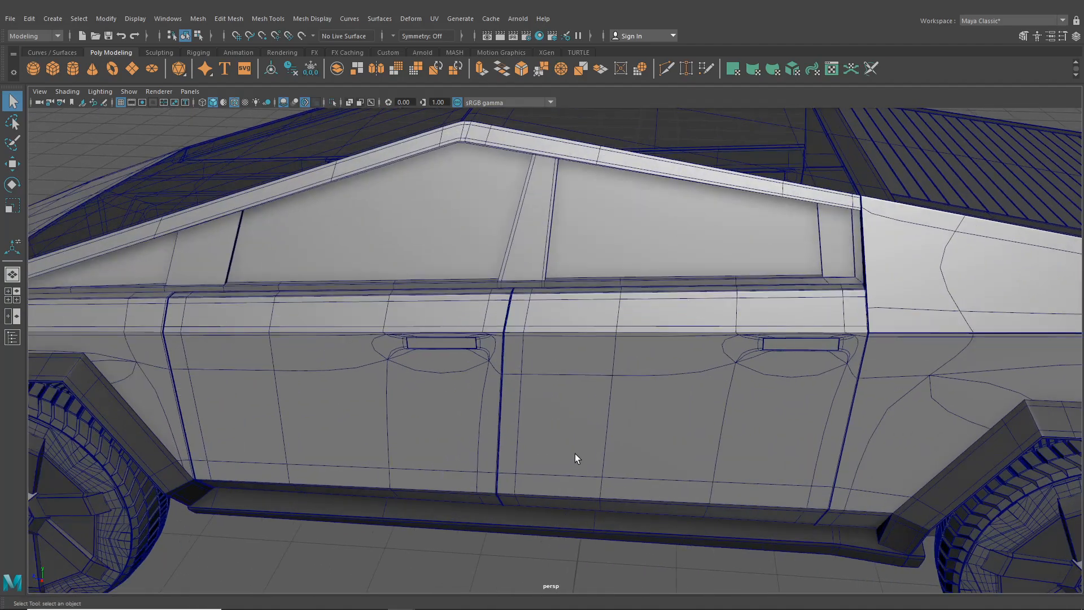
Step: Insert supporting edge loops close to the border of the side-window trim, including along its lower rail
left_click_drag(575, 452, 630, 427, "alt")
middle_click_drag(629, 427, 700, 426, "alt")
scroll(596, 426, "up", 3)
left_click_drag(596, 425, 462, 407, "alt")
left_click(367, 387)
key("f")
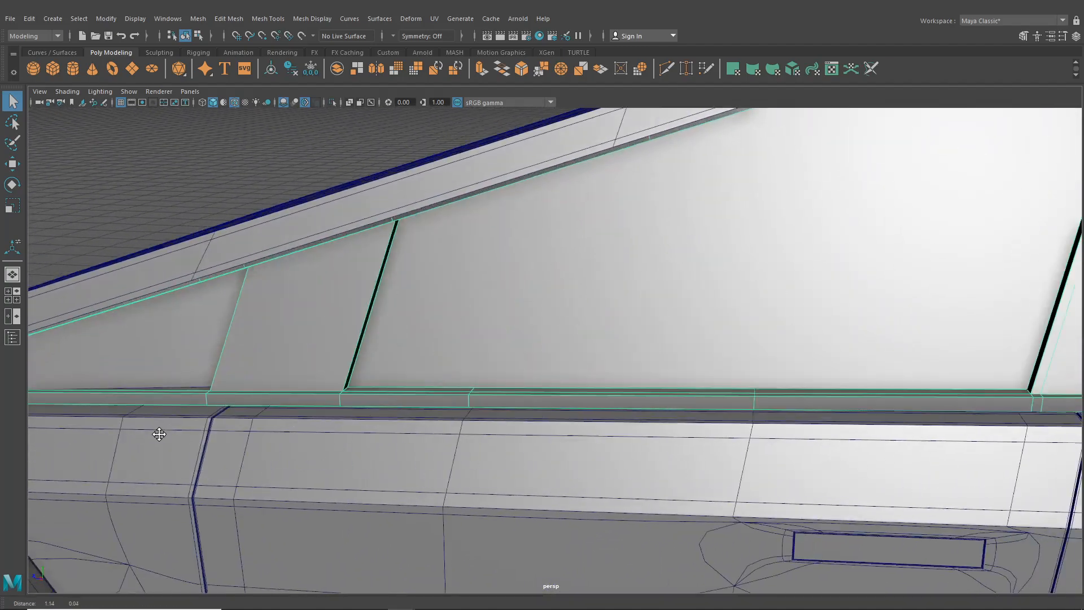
left_click(268, 19)
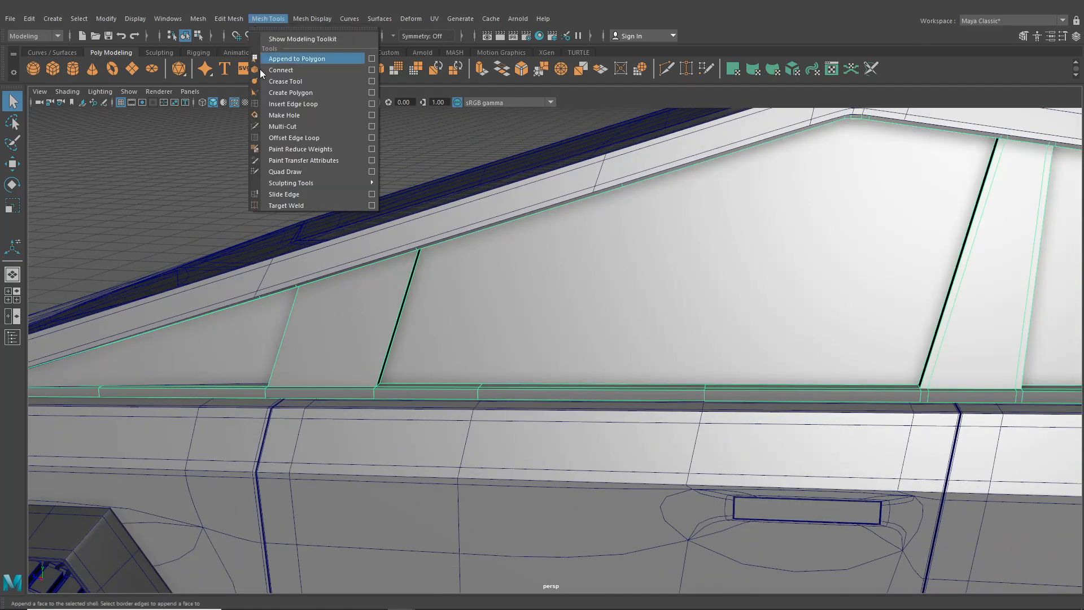
left_click(279, 104)
left_click_drag(395, 316, 412, 386, "alt")
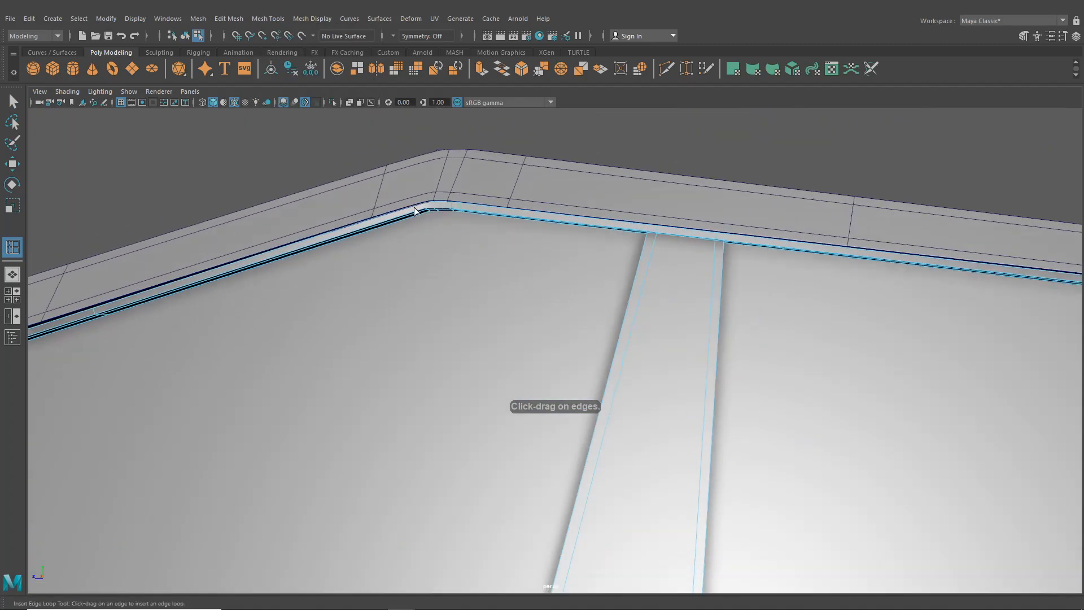
left_click_drag(415, 211, 476, 443, "alt")
middle_click_drag(475, 442, 371, 376, "alt")
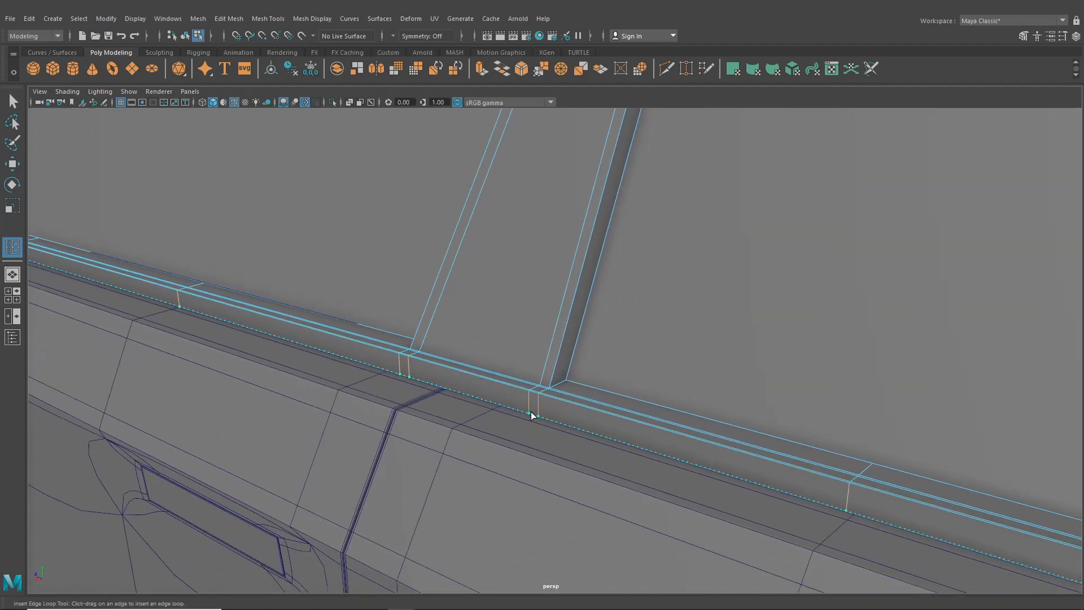
mouse_move(531, 415)
left_mouse_down("alt")
mouse_move(474, 455)
mouse_move(370, 435)
mouse_move(631, 467)
mouse_move(431, 492)
mouse_move(456, 489)
left_mouse_up("alt")
scroll(608, 467, "down", 3)
middle_click_drag(456, 489, 516, 466, "alt")
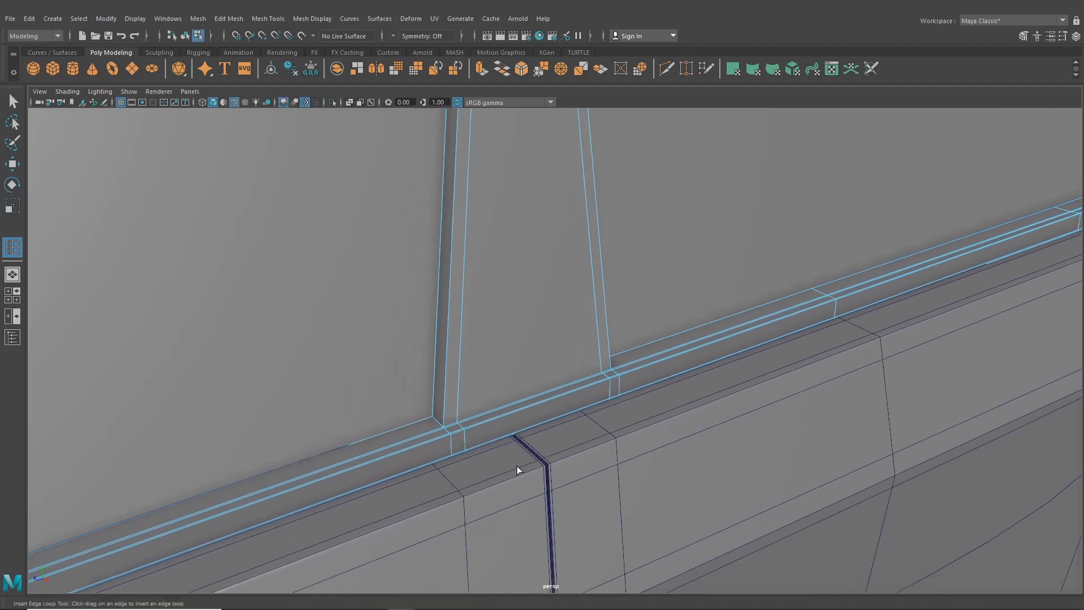
Step: Preview the side-window trim smoothed and examine the corners where its pillars meet the rails
key("3")
left_click(14, 100)
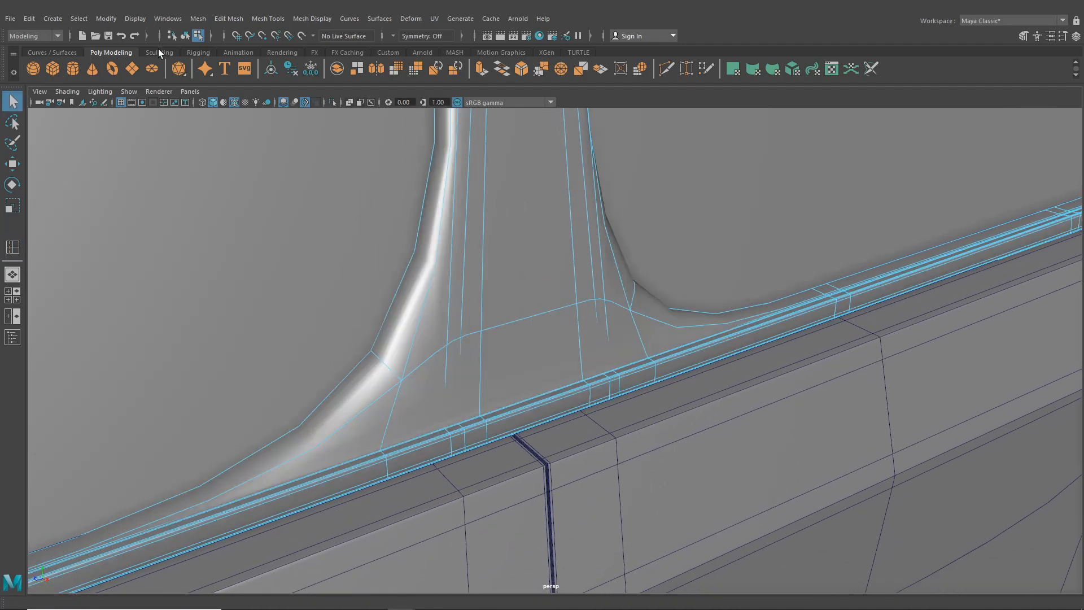
left_click(184, 36)
middle_click_drag(555, 398, 544, 305, "alt")
scroll(641, 484, "down", 4)
scroll(642, 483, "down", 5)
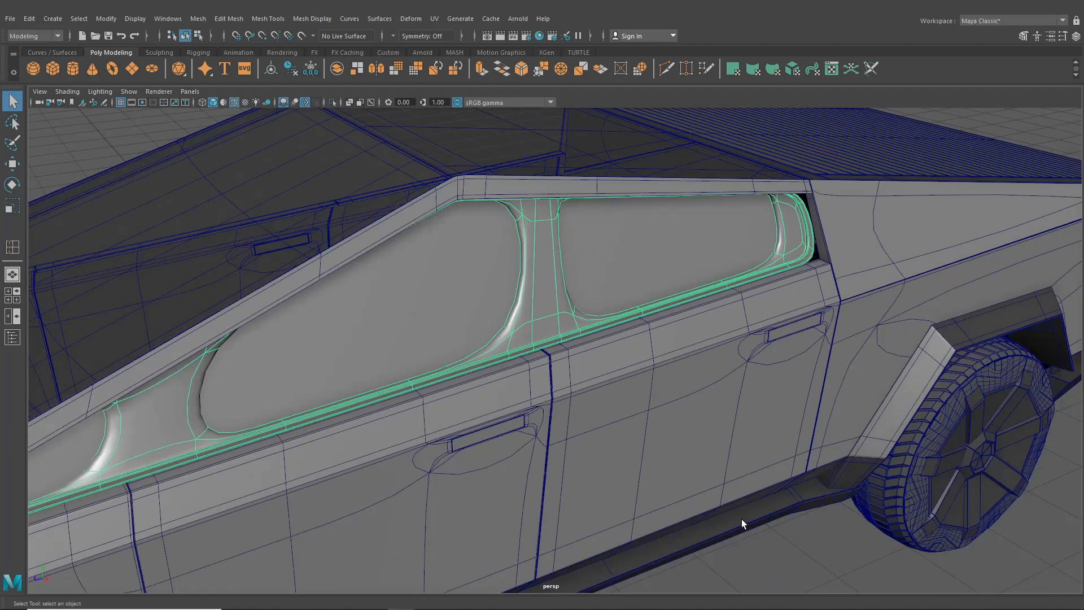
left_click(740, 519)
Step: Turn off the wireframe overlay and return the side-window trim to its unsmoothed display
scroll(665, 493, "up", 6)
mouse_move(543, 433)
left_mouse_down("alt")
mouse_move(603, 454)
mouse_move(508, 317)
mouse_move(552, 293)
mouse_move(525, 363)
mouse_move(570, 372)
mouse_move(448, 417)
left_mouse_up("alt")
left_click(233, 100)
left_click(453, 319)
key("ctrl+b")
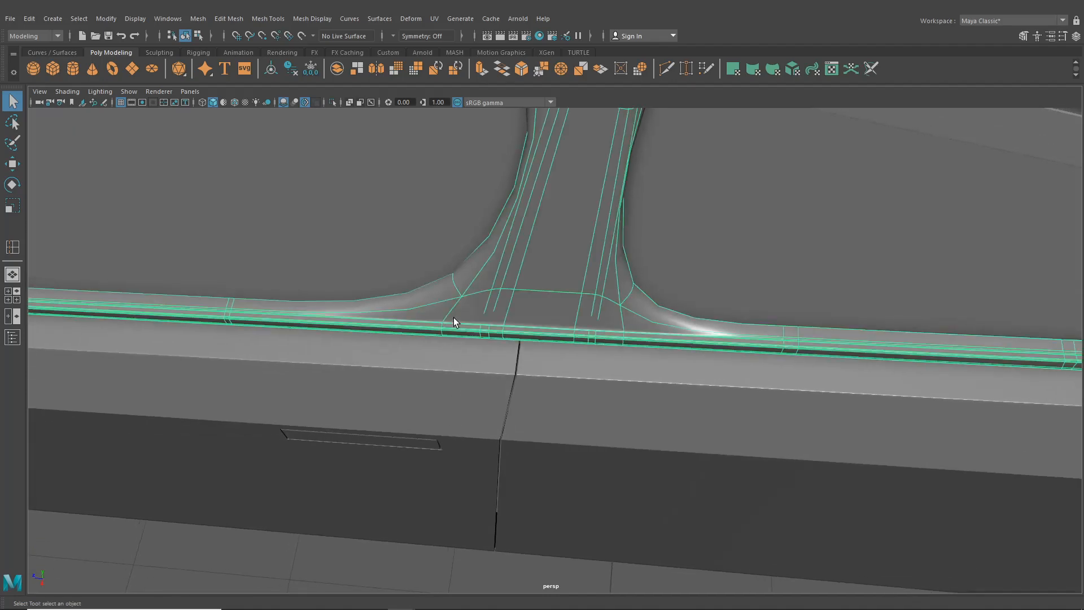
key("1")
Step: Insert edge loops across the trim's centre pillar near its lower end, near its upper end and at mid-height
left_click(268, 19)
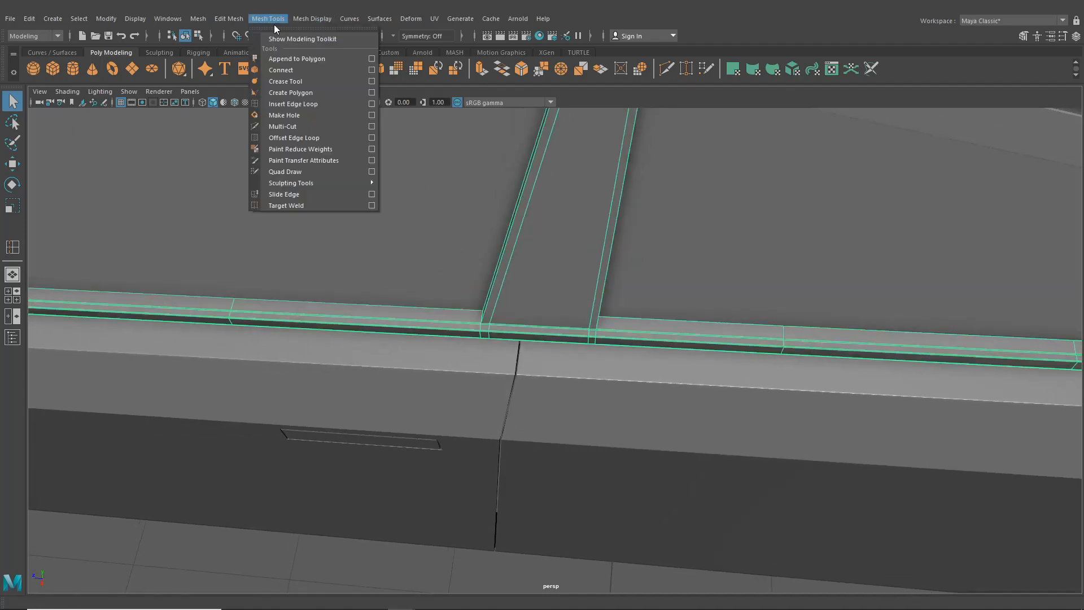
left_click(288, 104)
left_click_drag(503, 366, 401, 327, "alt")
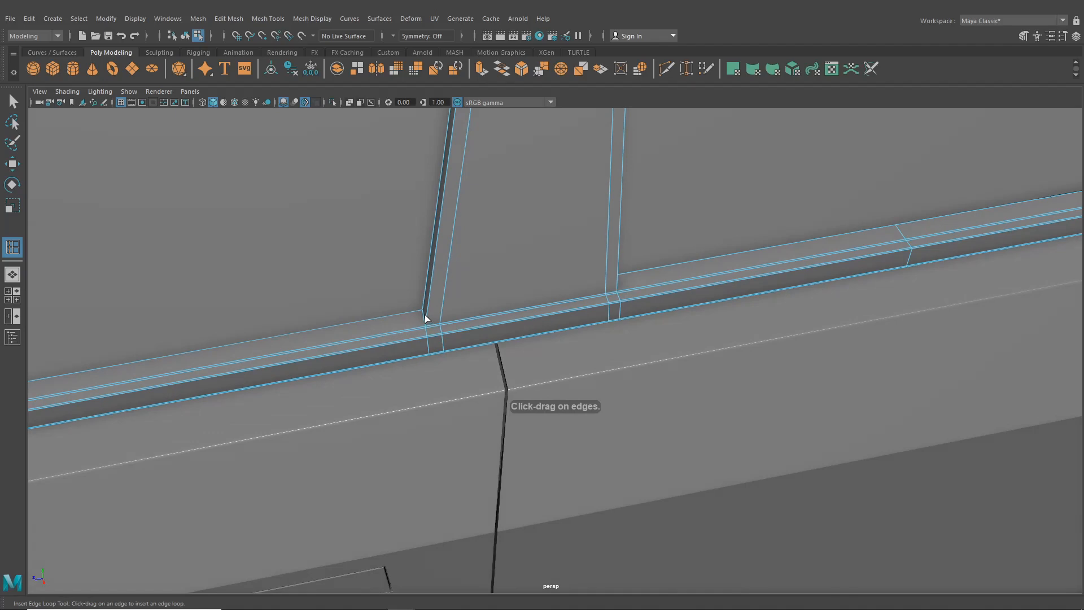
left_click(427, 324)
left_click_drag(465, 360, 435, 466, "alt")
middle_click_drag(435, 466, 427, 496, "alt")
scroll(460, 301, "up", 4)
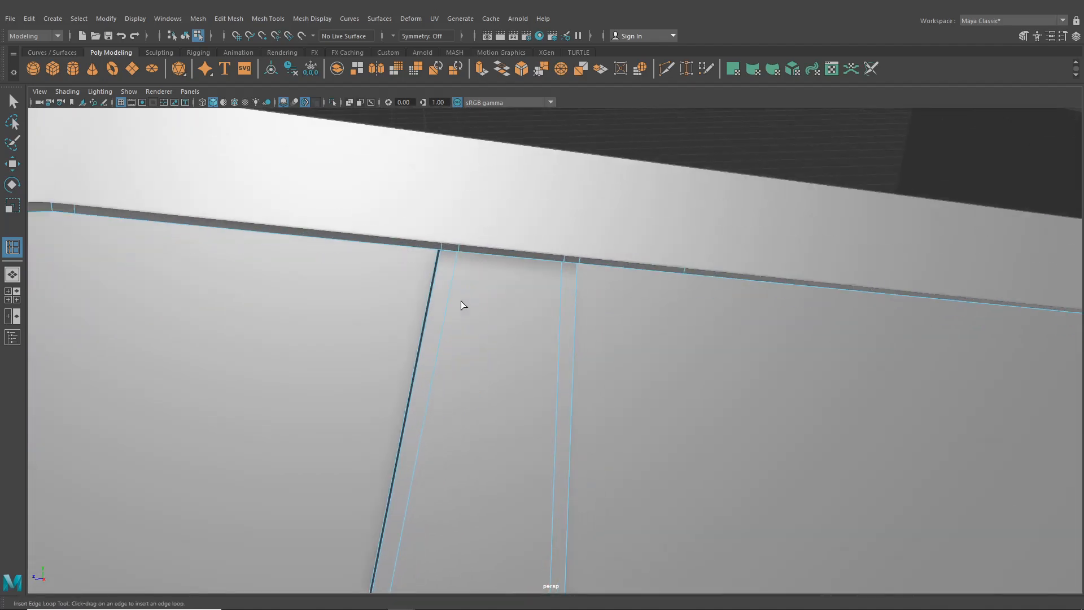
left_click(463, 250)
left_click_drag(477, 381, 468, 377, "alt")
left_click_drag(571, 358, 533, 453, "alt")
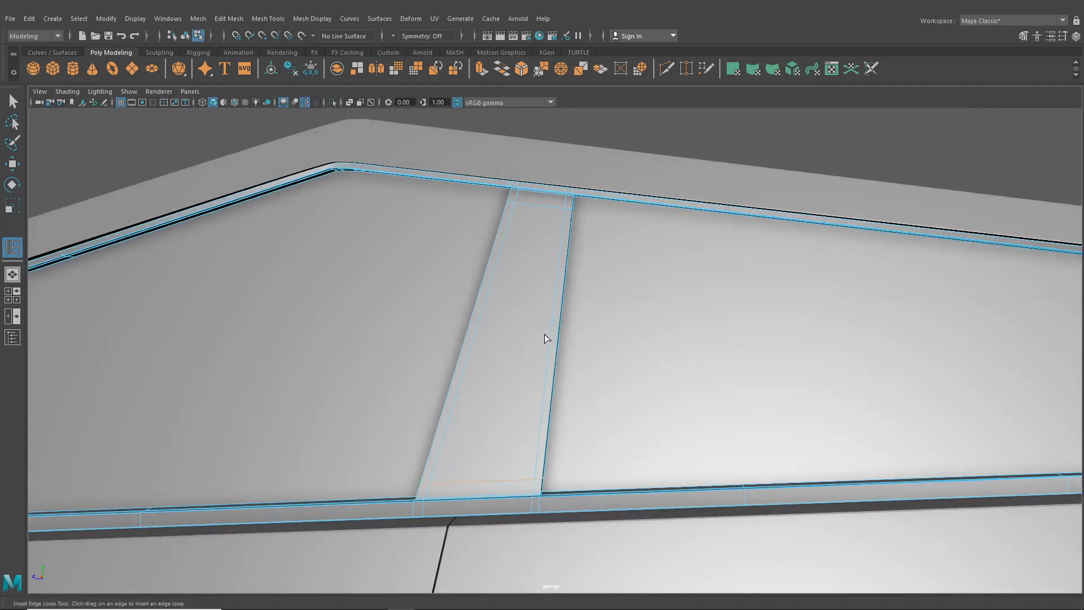
left_click_drag(548, 342, 597, 404)
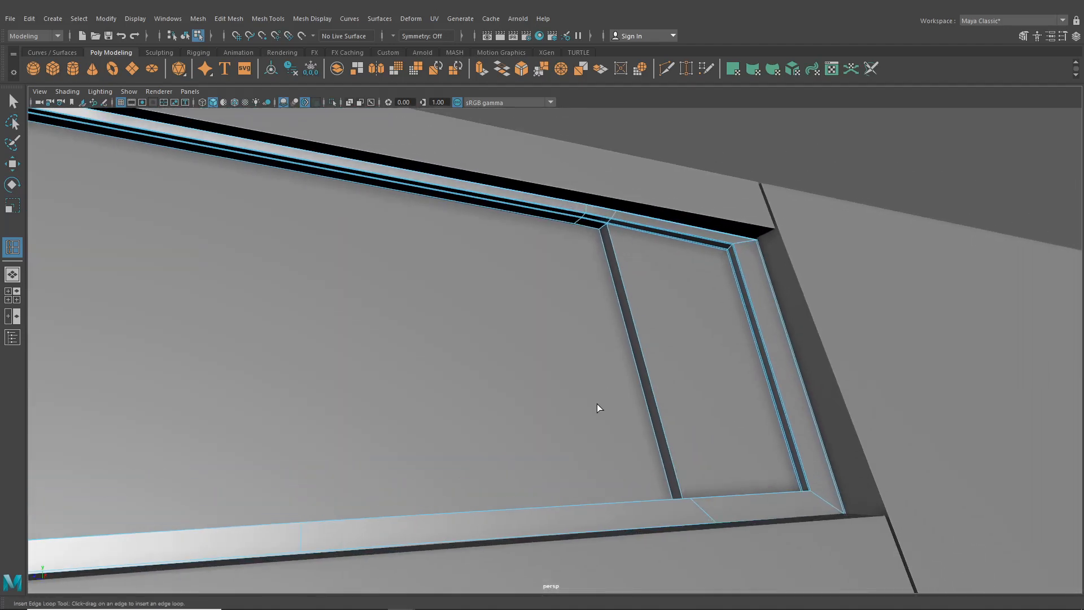
Step: Insert edge loops across the trim's rear pillar near its lower end, near its upper end and at mid-height
scroll(597, 404, "up", 1)
middle_click_drag(616, 370, 599, 426, "alt")
scroll(611, 297, "up", 1)
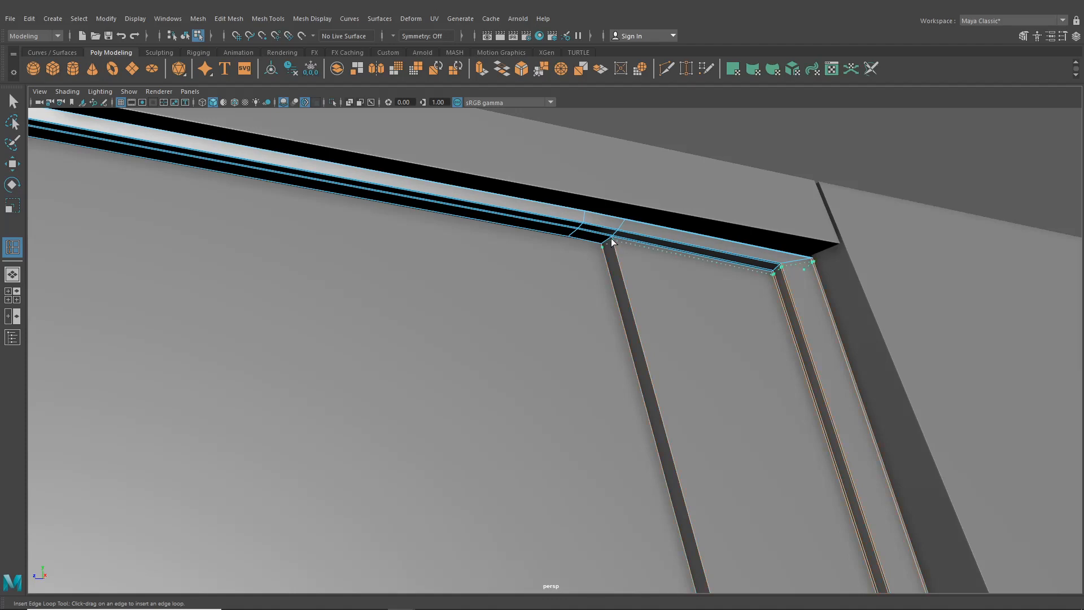
scroll(604, 351, "down", 3)
scroll(612, 444, "up", 2)
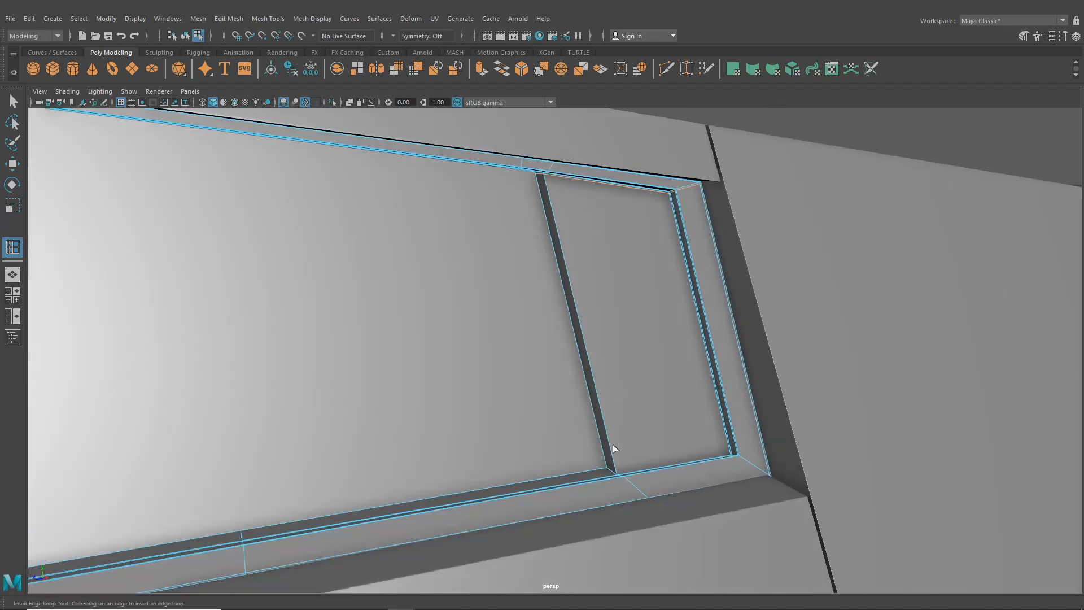
left_click(611, 446)
left_click(549, 200)
left_click(577, 305)
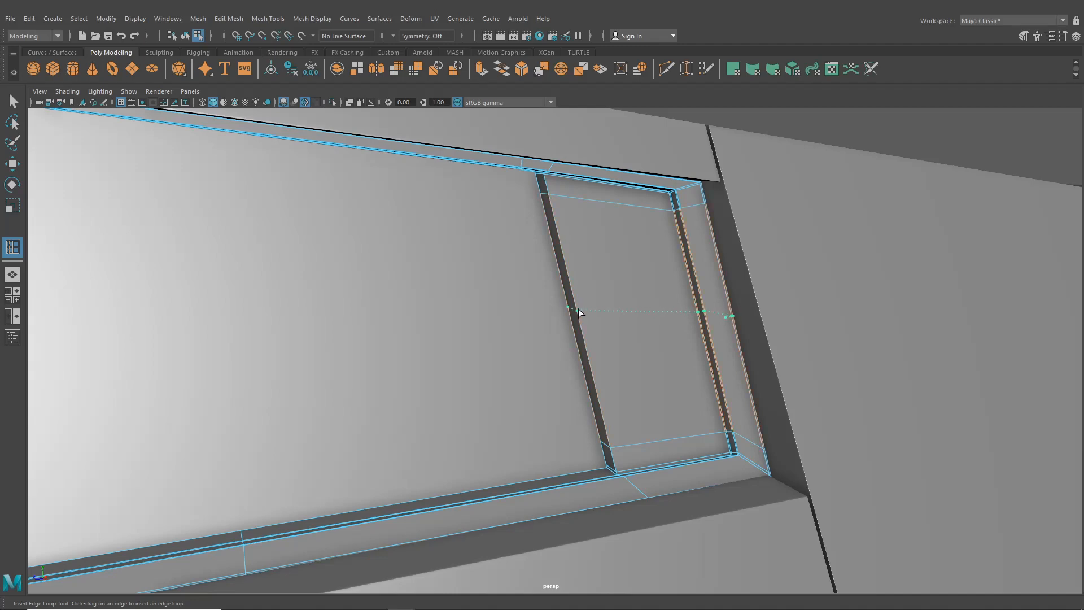
Step: Insert edge loops across the trim's wide front pillar near its lower end, near its upper end and at mid-height
scroll(599, 343, "down", 5)
middle_click_drag(606, 367, 886, 336, "alt")
scroll(531, 359, "down", 4)
middle_click_drag(530, 359, 682, 289, "alt")
scroll(565, 344, "up", 10)
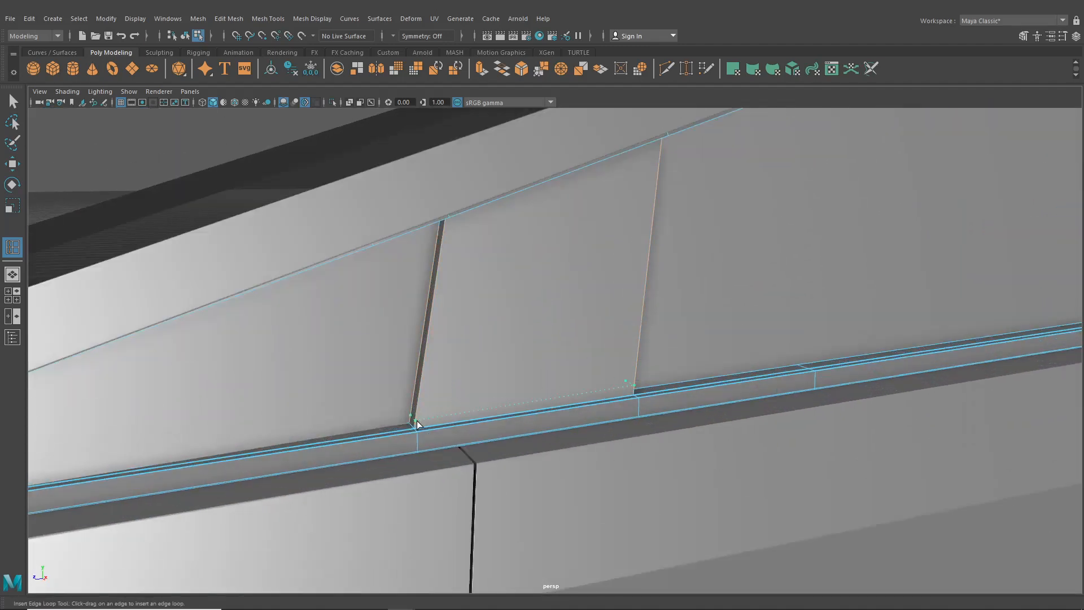
left_click(416, 426)
mouse_move(434, 275)
middle_mouse_down("alt")
mouse_move(438, 163)
mouse_move(422, 260)
middle_mouse_up("alt")
scroll(396, 271, "up", 5)
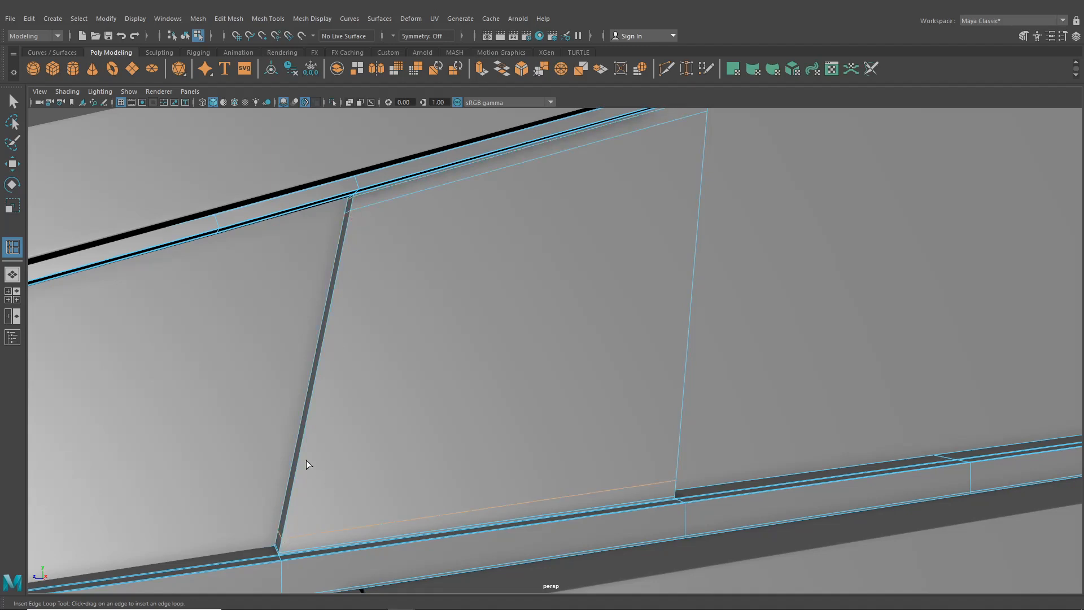
left_click(314, 387)
Step: Return to object selection and examine the smoothed trim's pillars and its fit beneath the roof-side frame
scroll(331, 389, "down", 8)
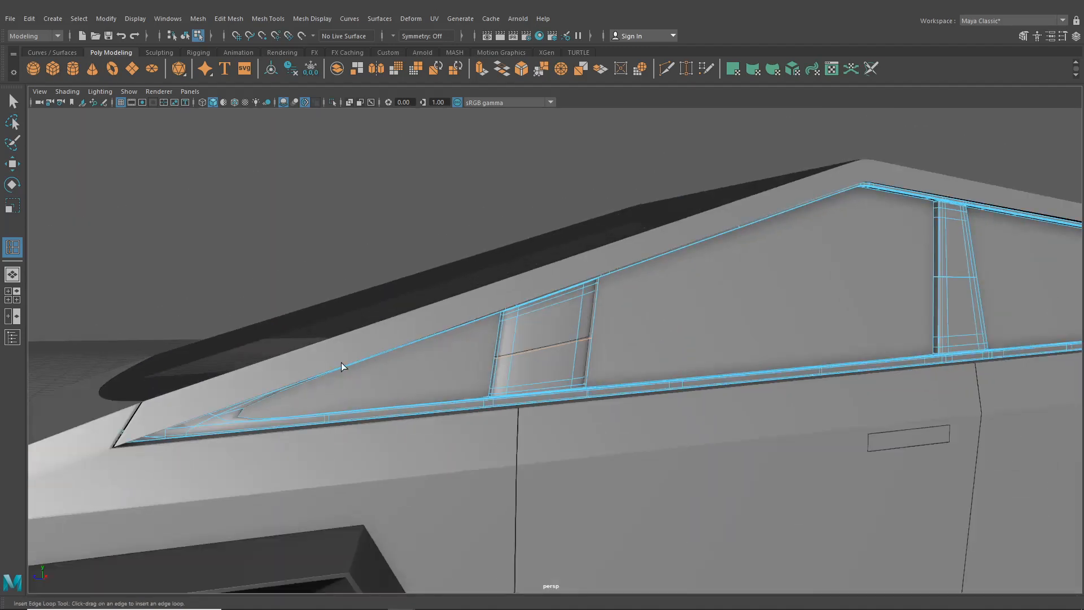
left_click(7, 103)
left_click(183, 37)
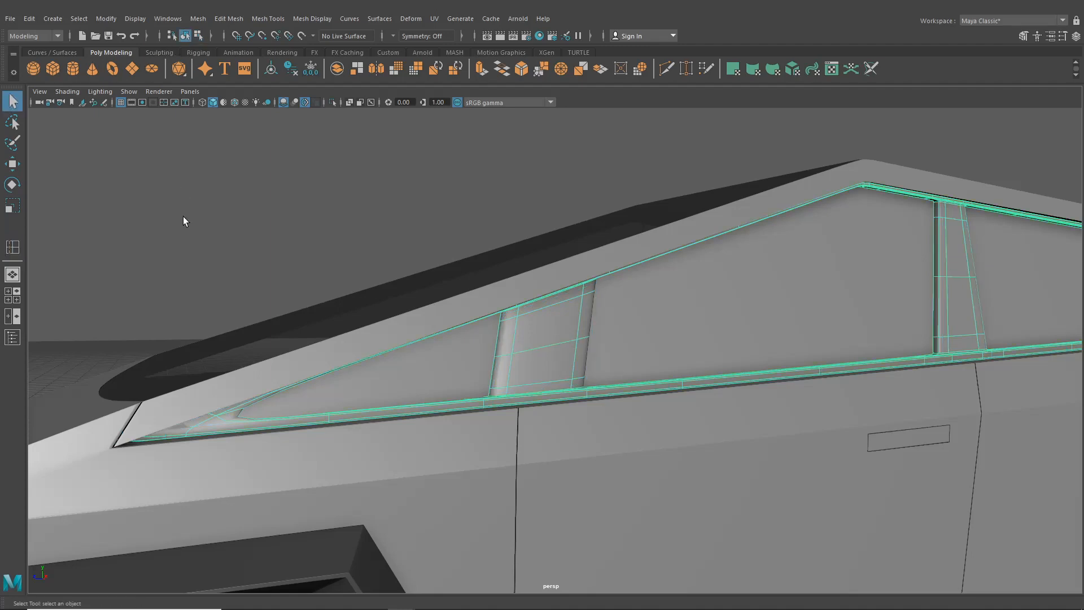
left_click(183, 216)
scroll(441, 362, "up", 2)
left_click_drag(453, 363, 409, 372, "alt")
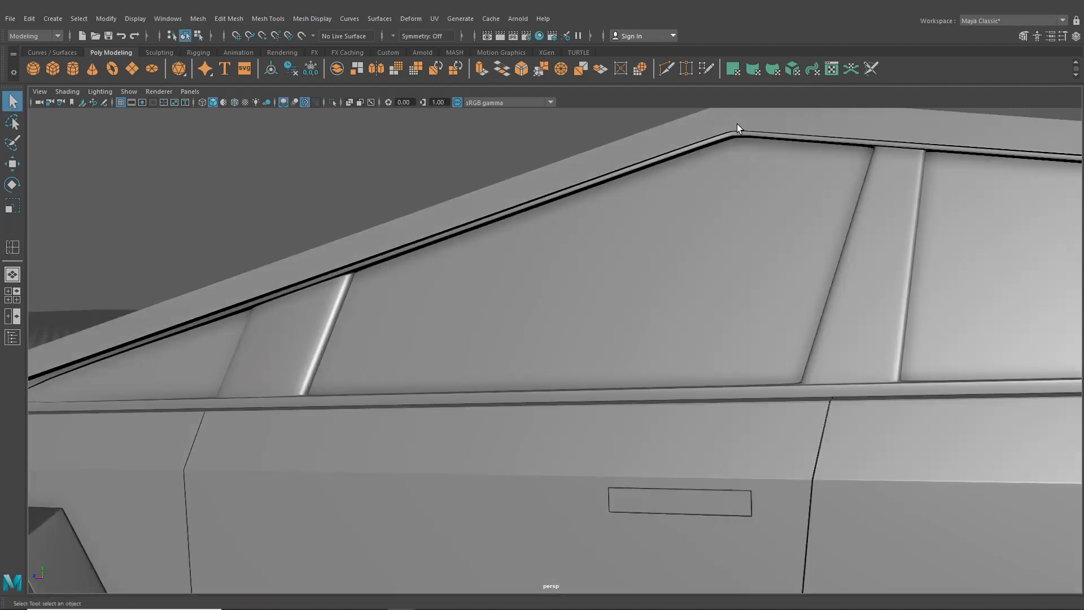
middle_click_drag(909, 232, 693, 225, "alt")
left_click_drag(667, 297, 796, 375, "alt")
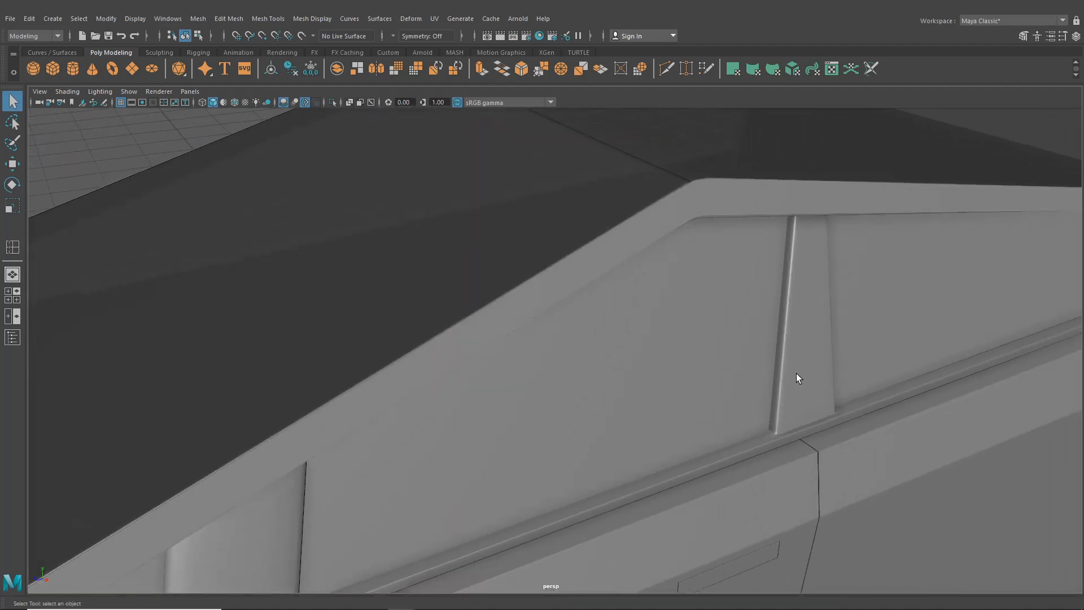
Step: Insert an edge loop around the recessed inner wall of the front door window opening, close to its outer edge
left_click(796, 375)
middle_click_drag(806, 407, 670, 399, "alt")
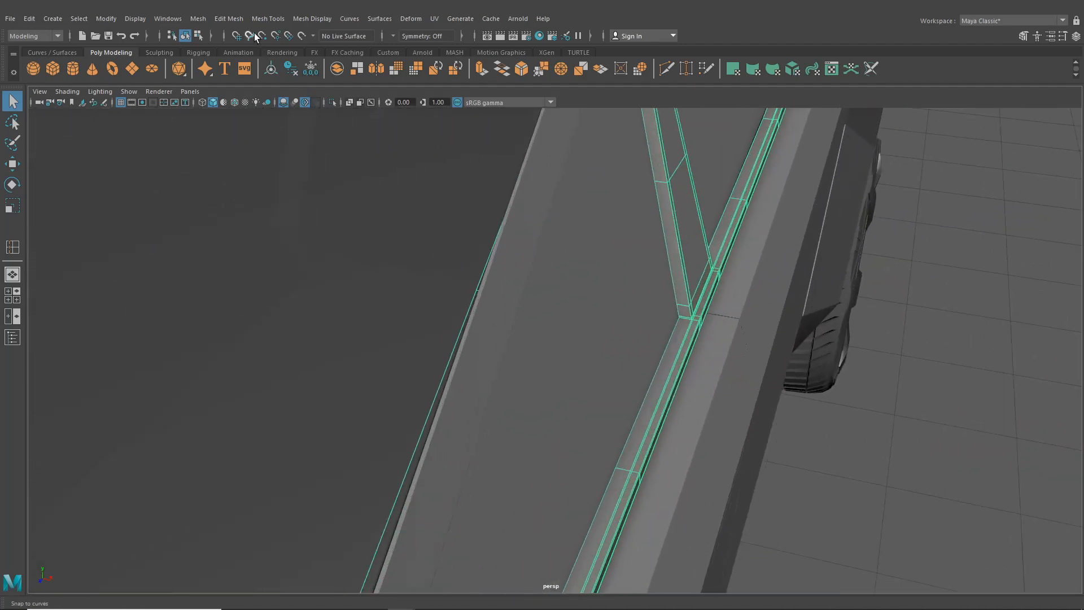
left_click(267, 19)
left_click(281, 105)
left_click_drag(665, 346, 593, 447, "alt")
left_click(647, 371)
middle_click_drag(592, 446, 457, 356, "alt")
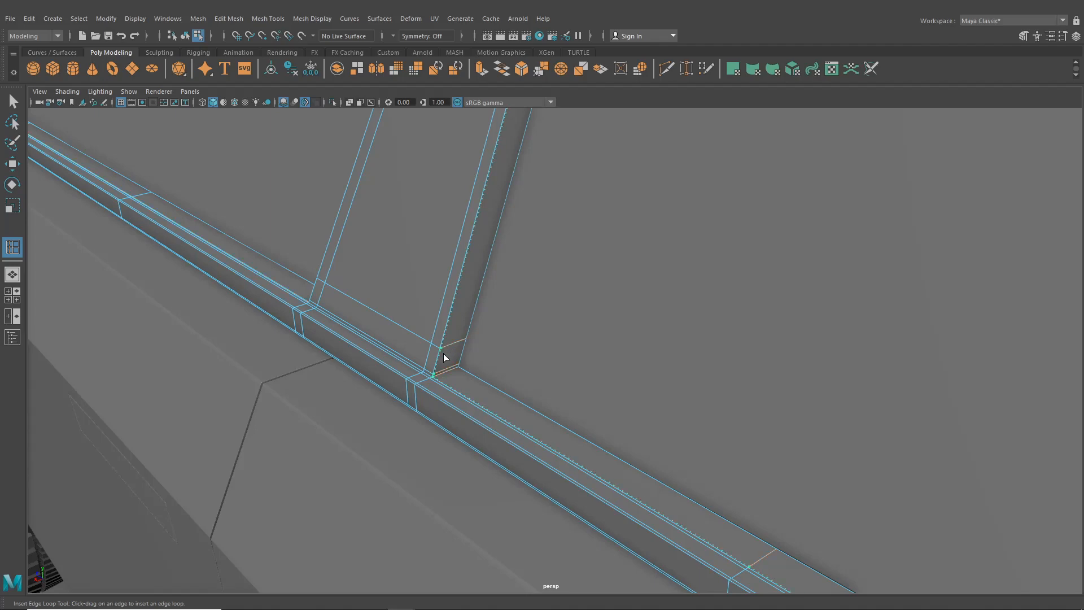
left_click(446, 353)
left_click_drag(445, 354, 368, 359, "alt")
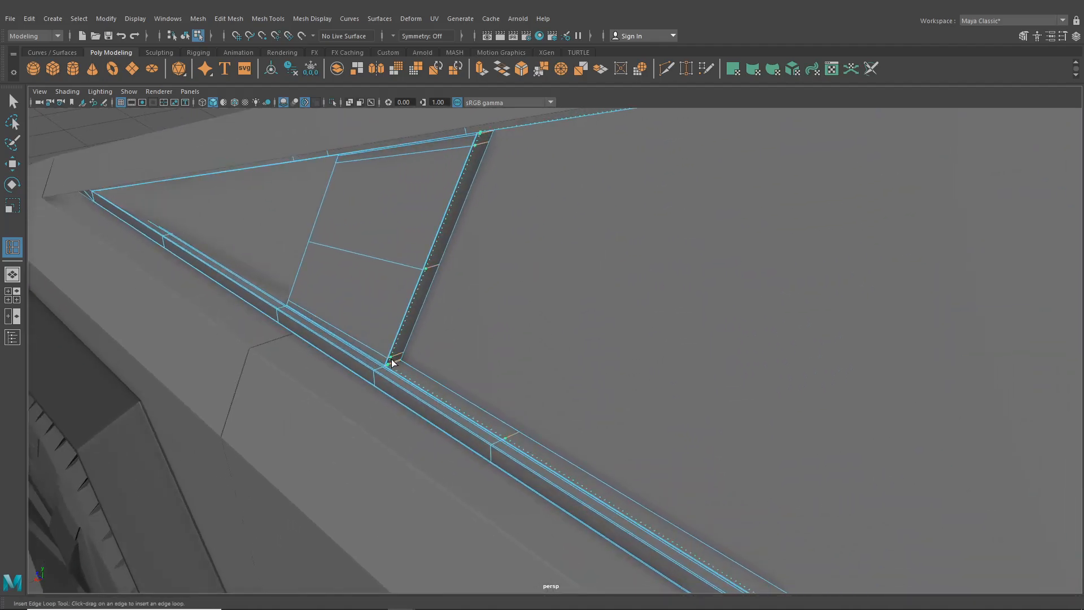
left_click(391, 359)
Step: Insert an edge loop around the recessed inner wall of the triangular front quarter window opening
left_click_drag(323, 413, 745, 339, "alt")
middle_click_drag(745, 338, 962, 113, "alt")
left_click_drag(680, 343, 548, 313, "alt")
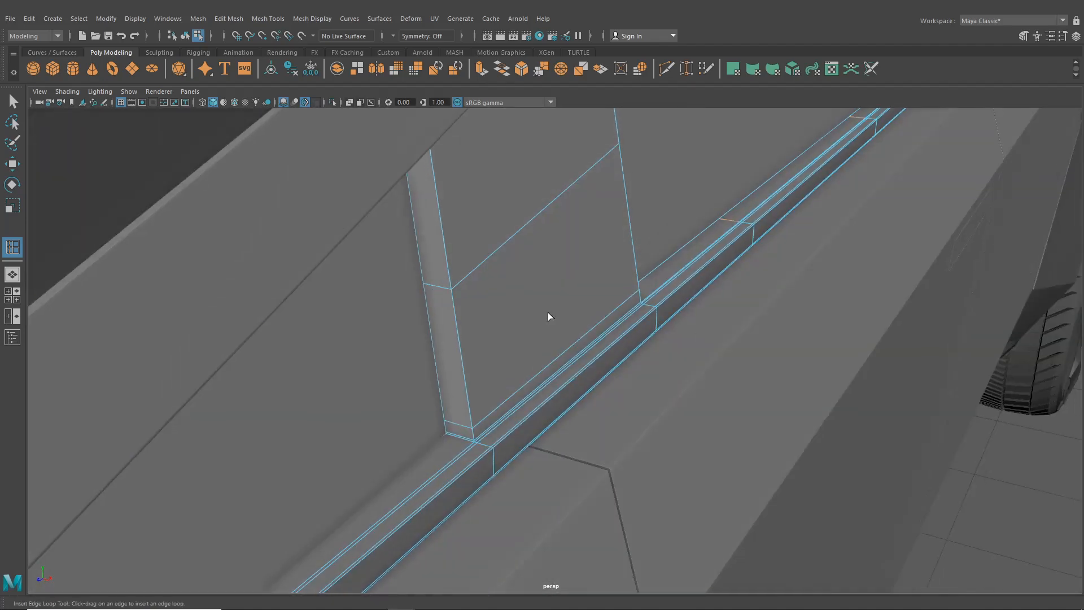
left_click(448, 289)
scroll(448, 289, "down", 4)
left_click_drag(588, 371, 395, 344, "alt")
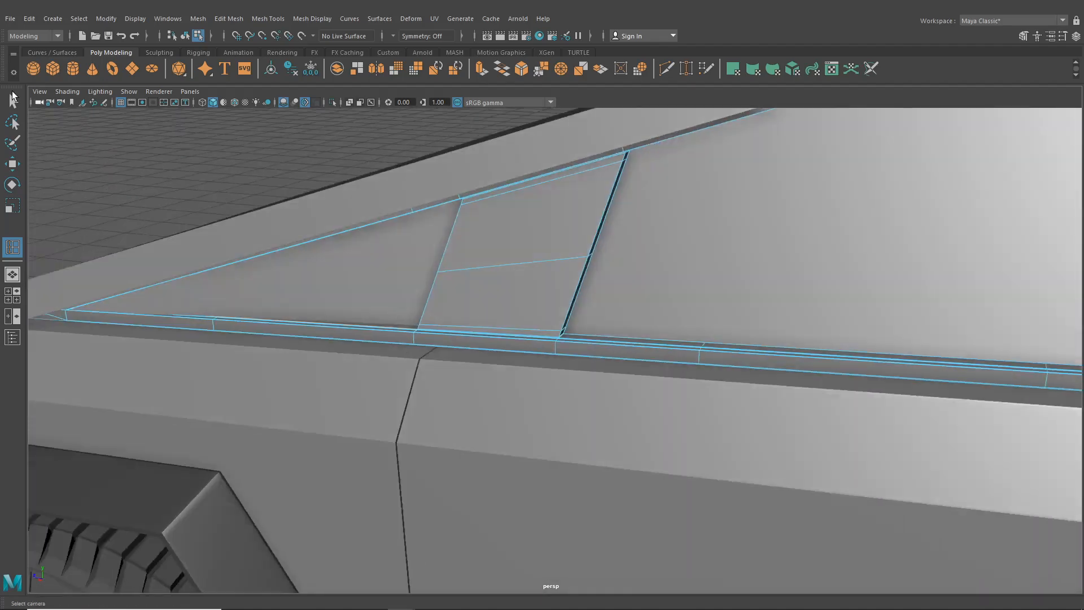
Step: Return to object selection and examine the smoothed trim around the front quarter window with the wireframe overlay shown
left_click(14, 103)
left_click(182, 37)
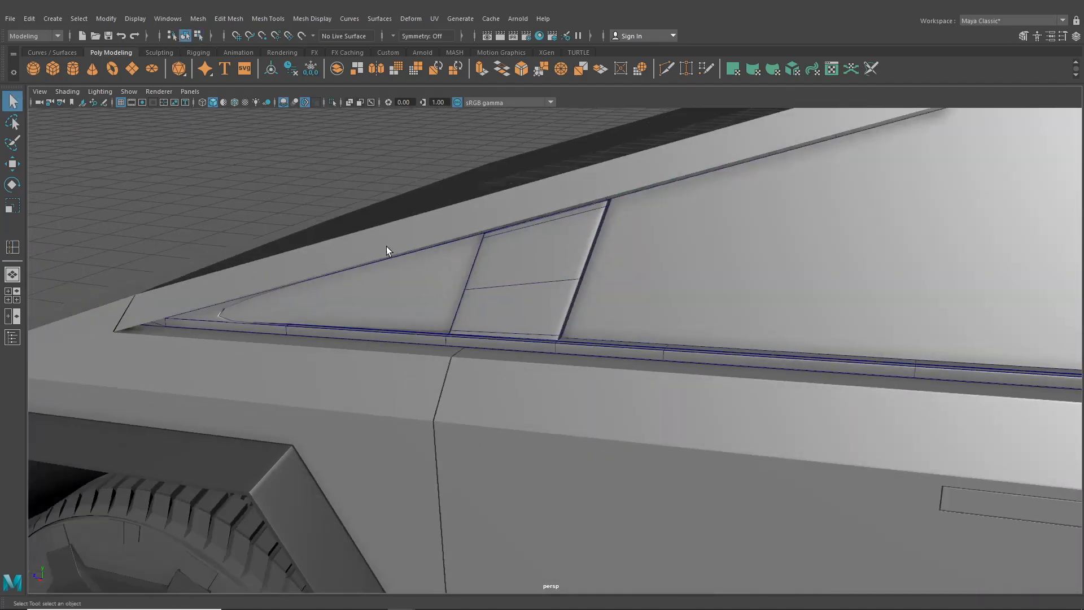
left_click_drag(387, 246, 380, 195, "alt")
left_click(234, 102)
scroll(422, 243, "up", 3)
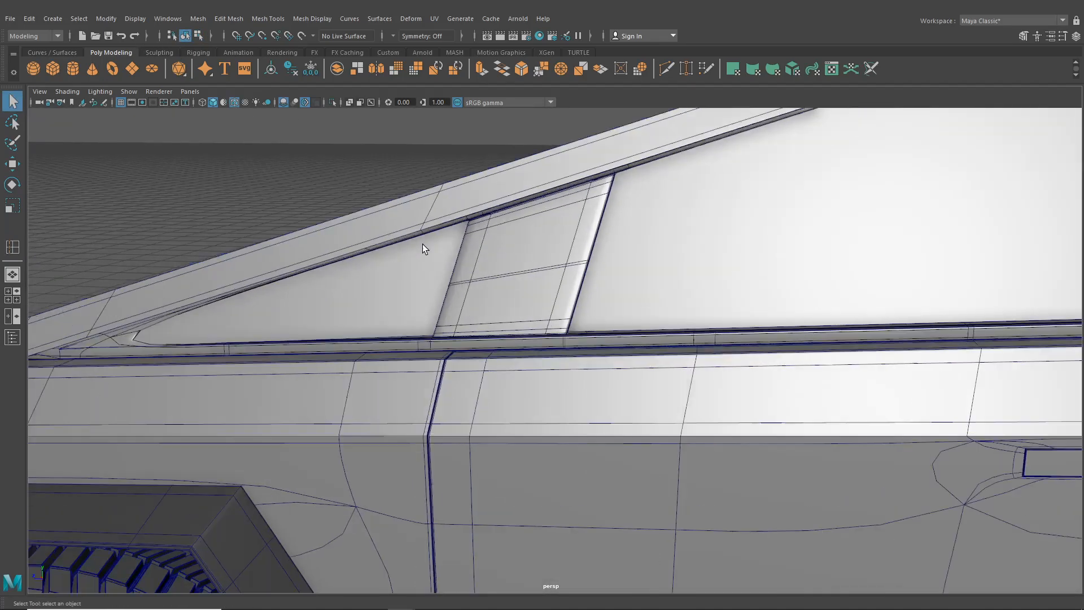
mouse_move(439, 251)
left_mouse_down("alt")
mouse_move(531, 263)
mouse_move(508, 248)
left_mouse_up("alt")
left_click_drag(317, 175, 412, 224, "alt")
scroll(584, 284, "down", 5)
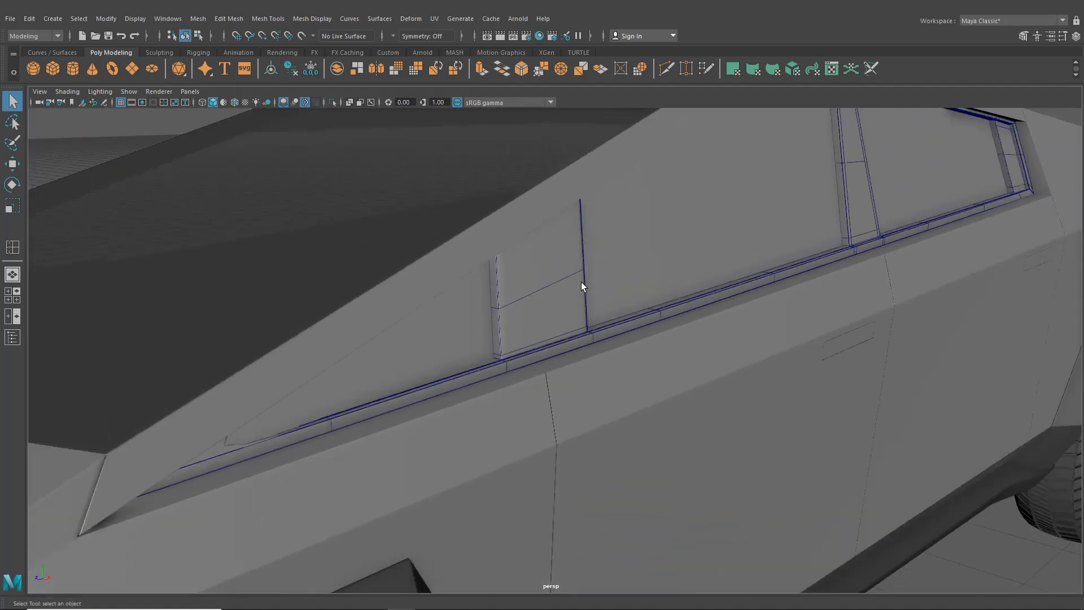
Step: Examine the smoothed window trim's pillars and lower rail from several angles, with and without the wireframe overlay
scroll(579, 281, "down", 2)
middle_click_drag(558, 276, 551, 287, "alt")
left_click(551, 287)
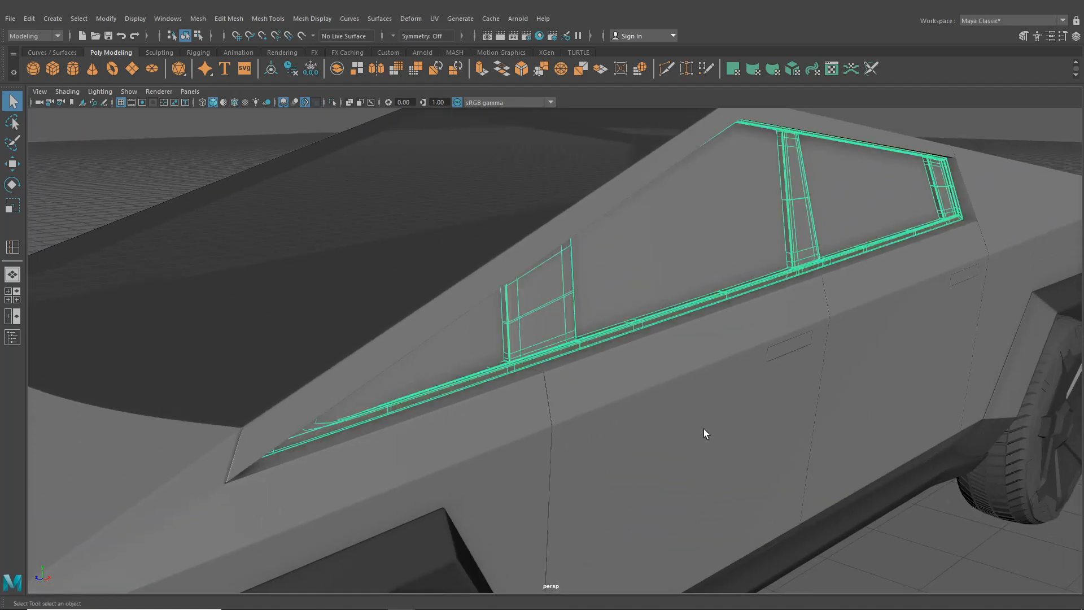
left_click_drag(846, 508, 754, 444, "alt")
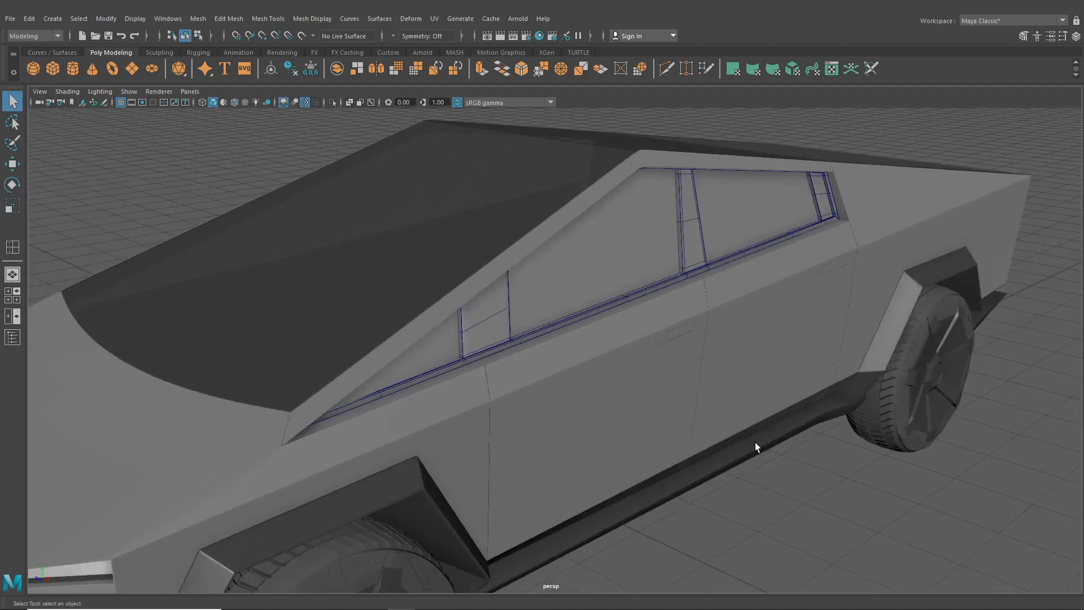
left_click(500, 342)
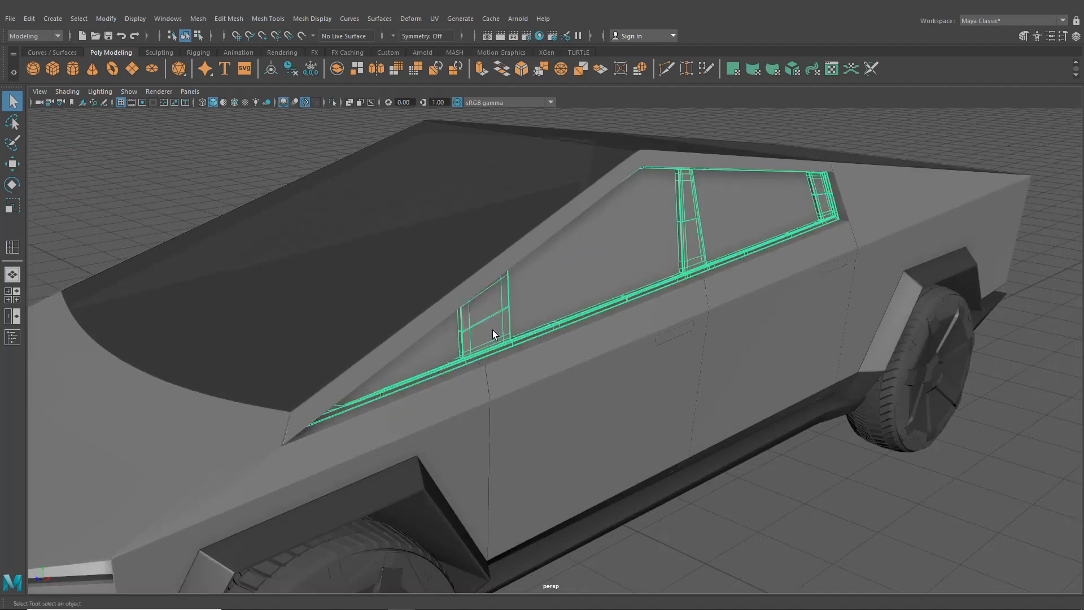
scroll(772, 515, "up", 4)
left_click(870, 511)
left_click_drag(559, 374, 540, 332, "alt")
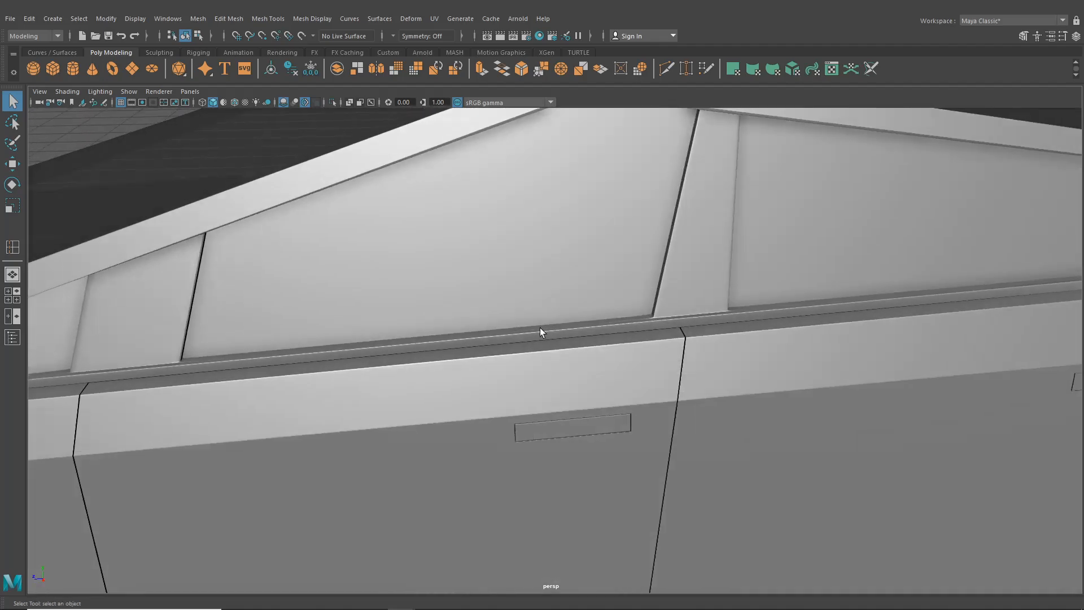
Step: Insert edge loops across the window trim beside both corners of the front pillar where it meets the frame
left_click(629, 323)
left_click(271, 19)
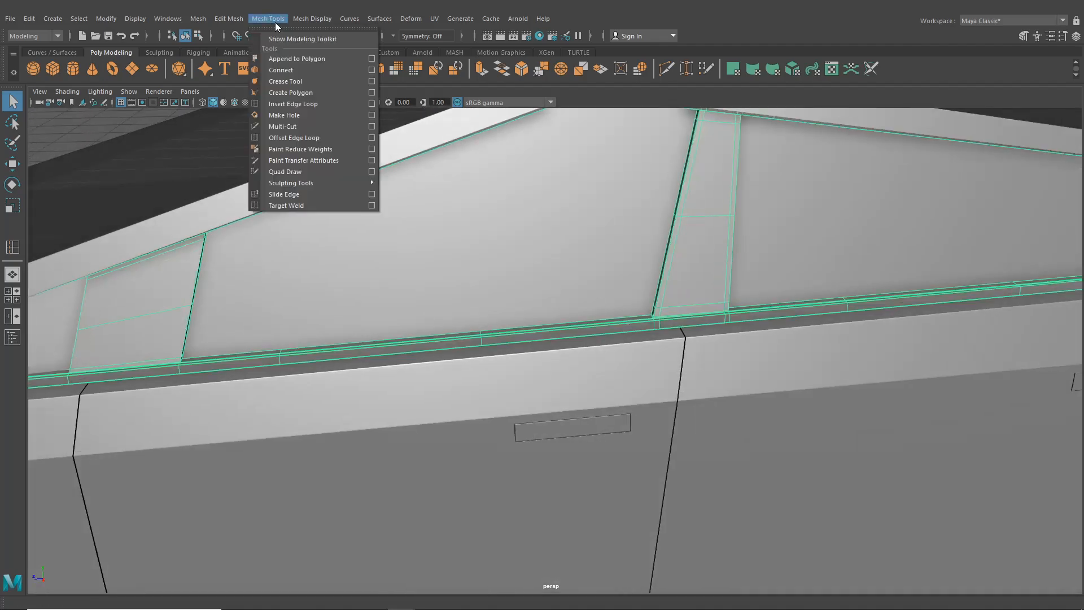
left_click(306, 104)
middle_click_drag(306, 304, 544, 306, "alt")
left_click_drag(544, 306, 450, 392, "alt")
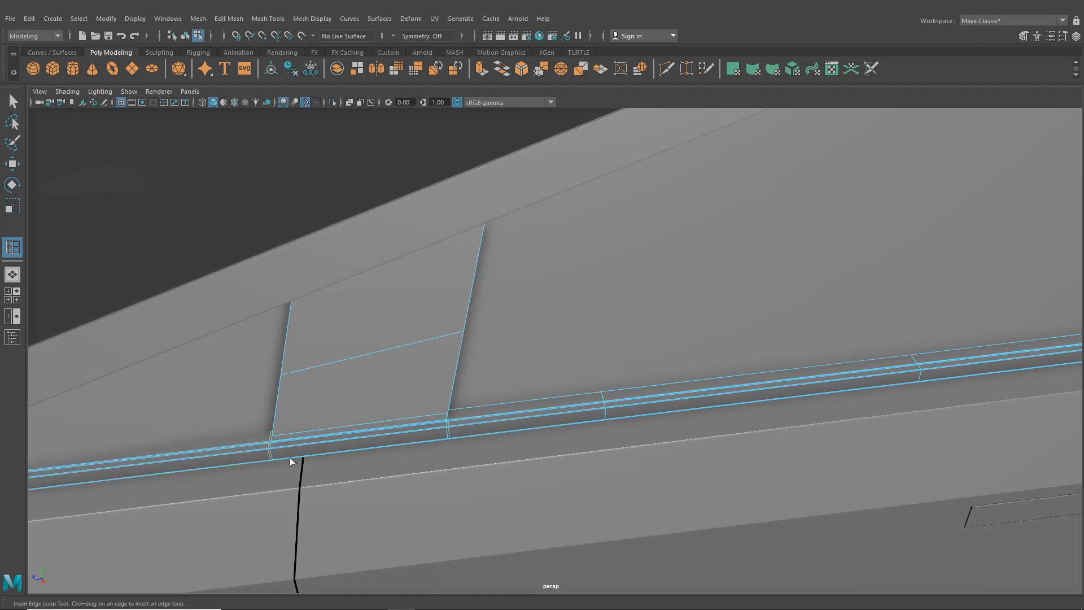
left_click_drag(290, 458, 279, 216, "alt")
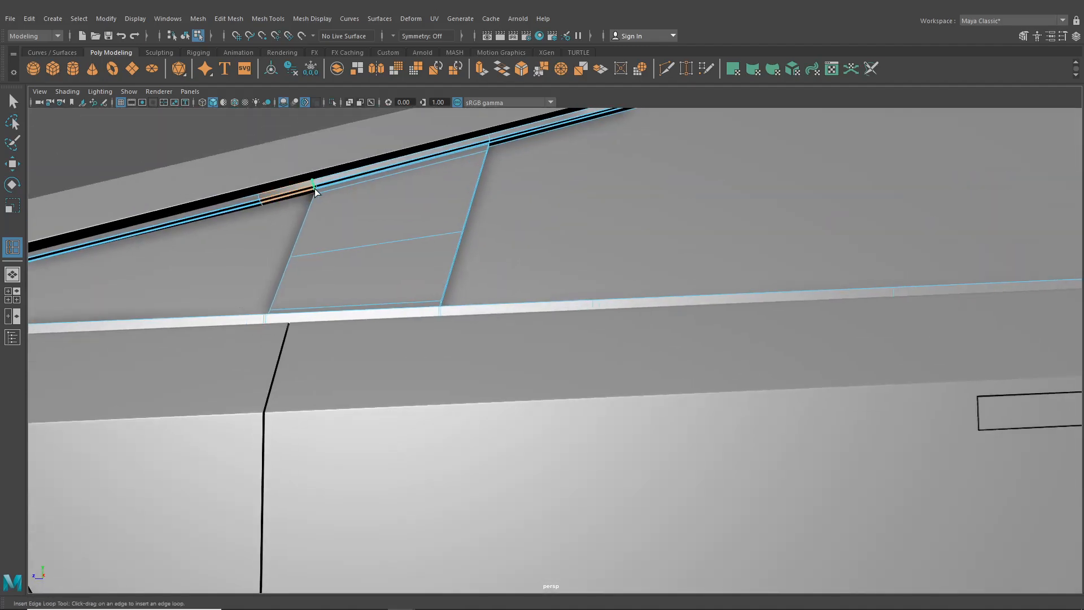
left_click(492, 141)
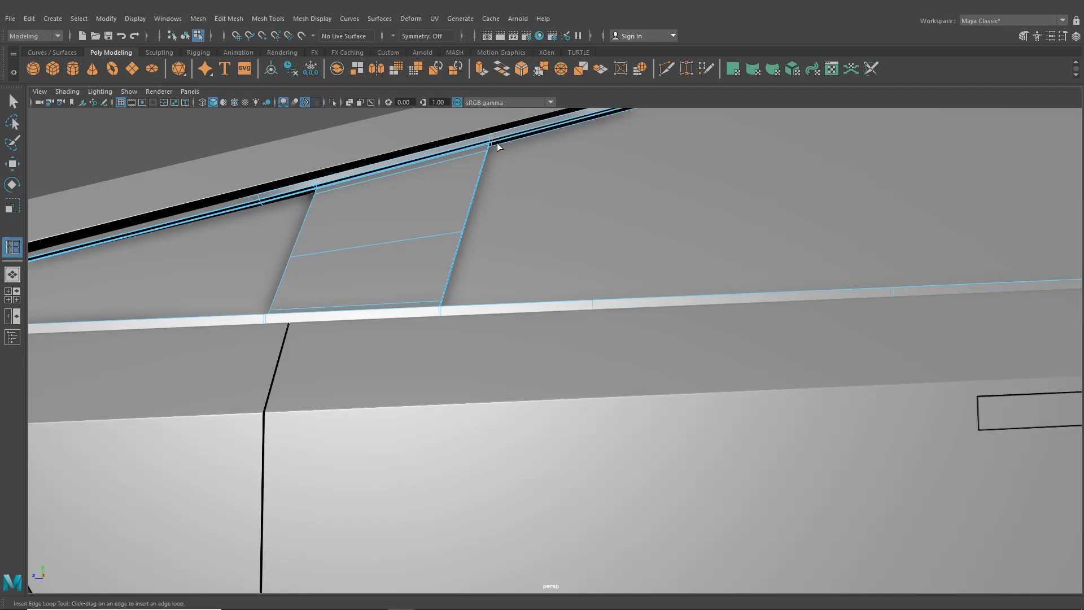
Step: Insert edge loops across the window trim's lower and upper rails beside the middle pillar's corners
right_click_drag(497, 143, 477, 221, "alt")
left_click_drag(477, 220, 642, 365, "alt")
right_click_drag(642, 365, 523, 362, "alt")
left_click(509, 363)
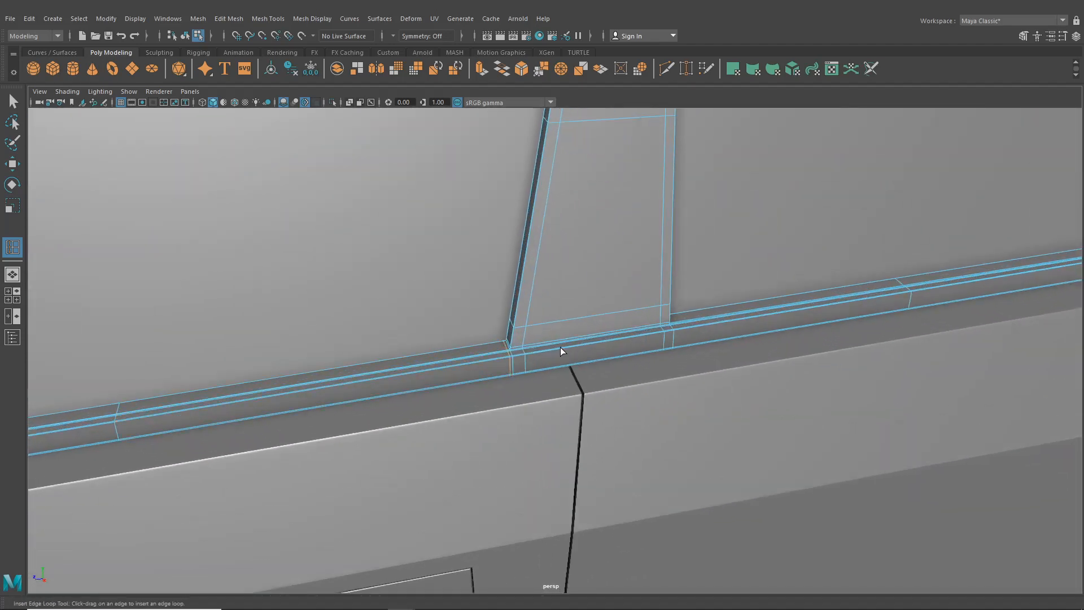
left_click(677, 331)
left_click_drag(685, 339, 579, 335, "alt")
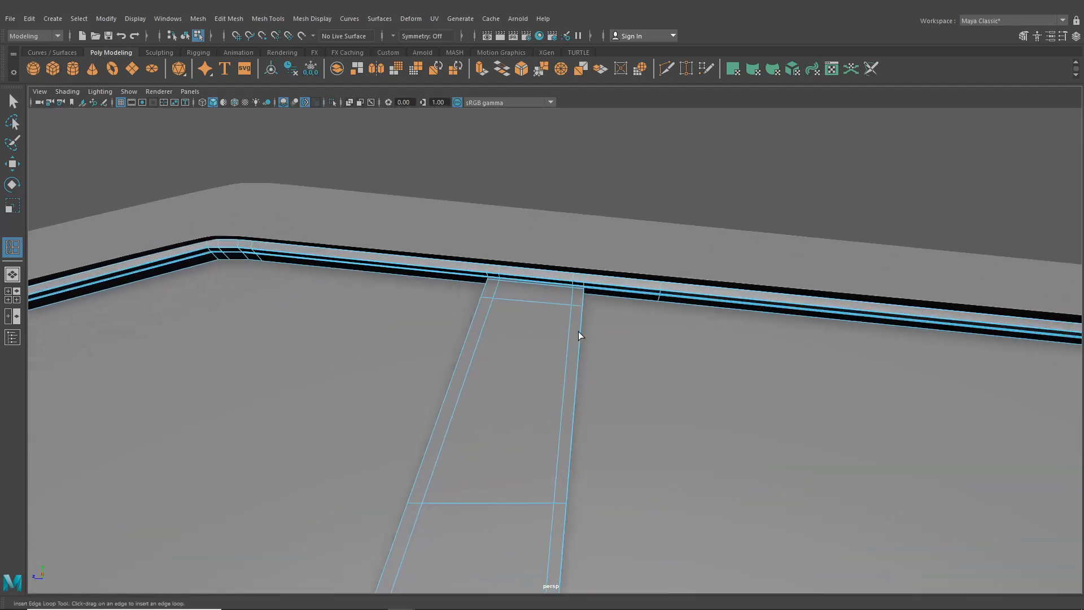
left_click(587, 284)
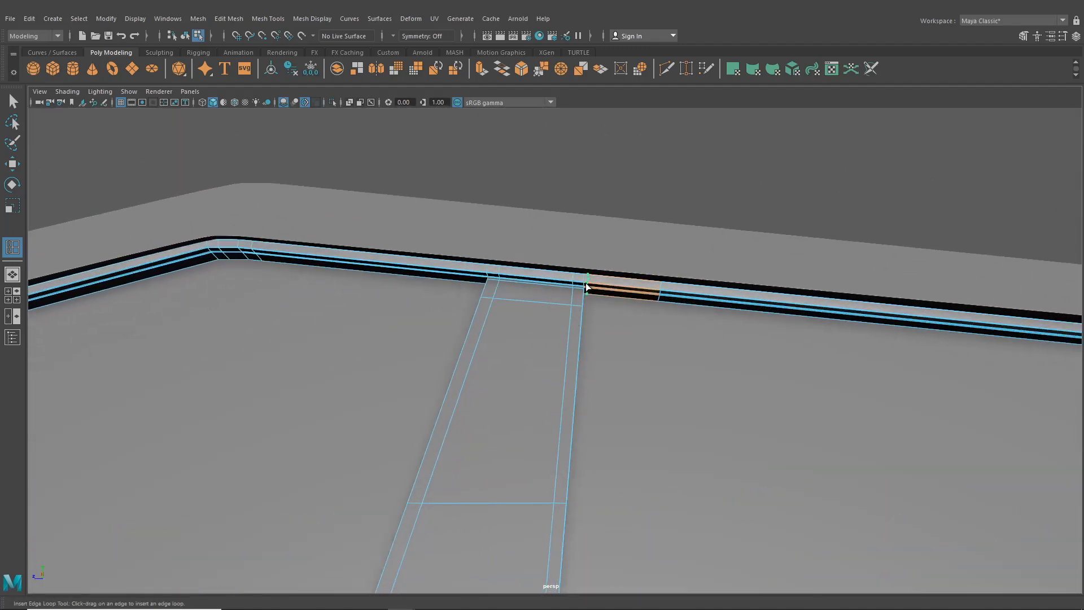
left_click(483, 276)
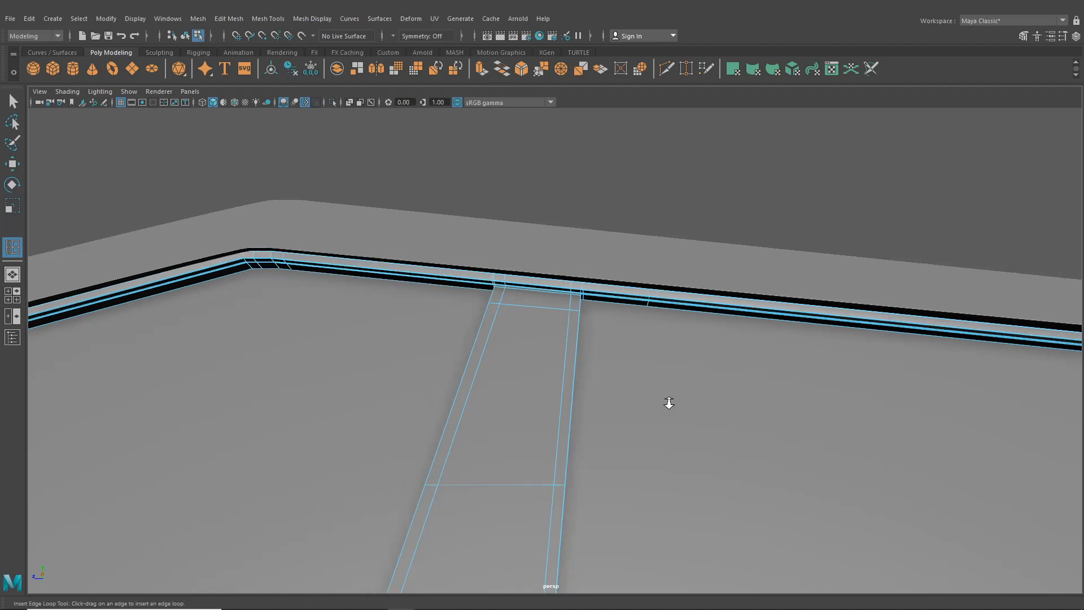
Step: Insert edge loops across the window trim's upper and lower rails beside the rear pillar's window-side corners
left_click_drag(668, 402, 500, 300, "alt")
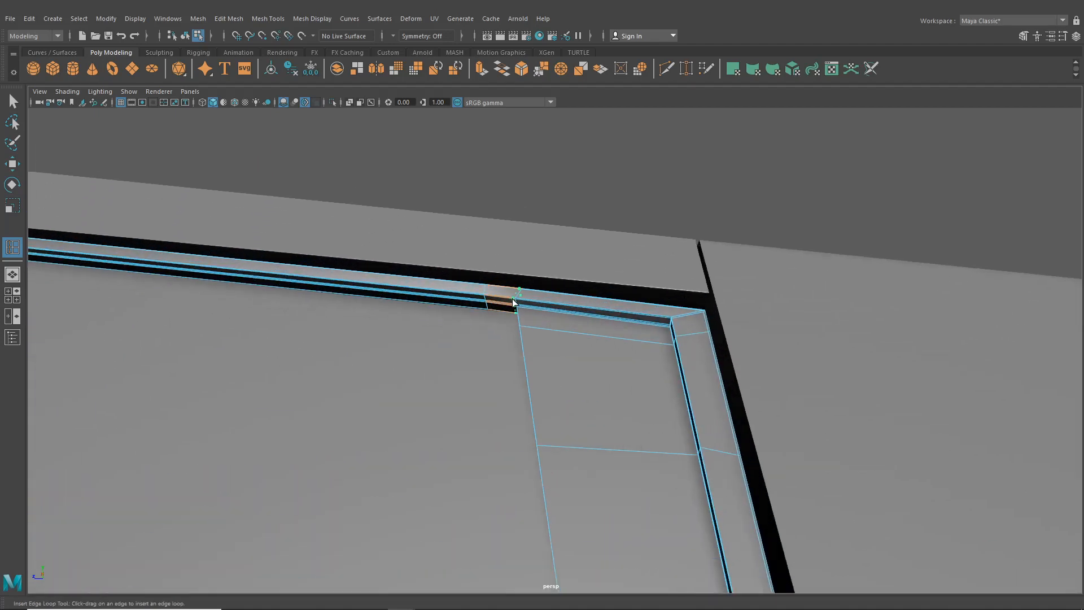
left_click(513, 299)
scroll(552, 513, "down", 4)
left_click_drag(552, 514, 538, 442, "alt")
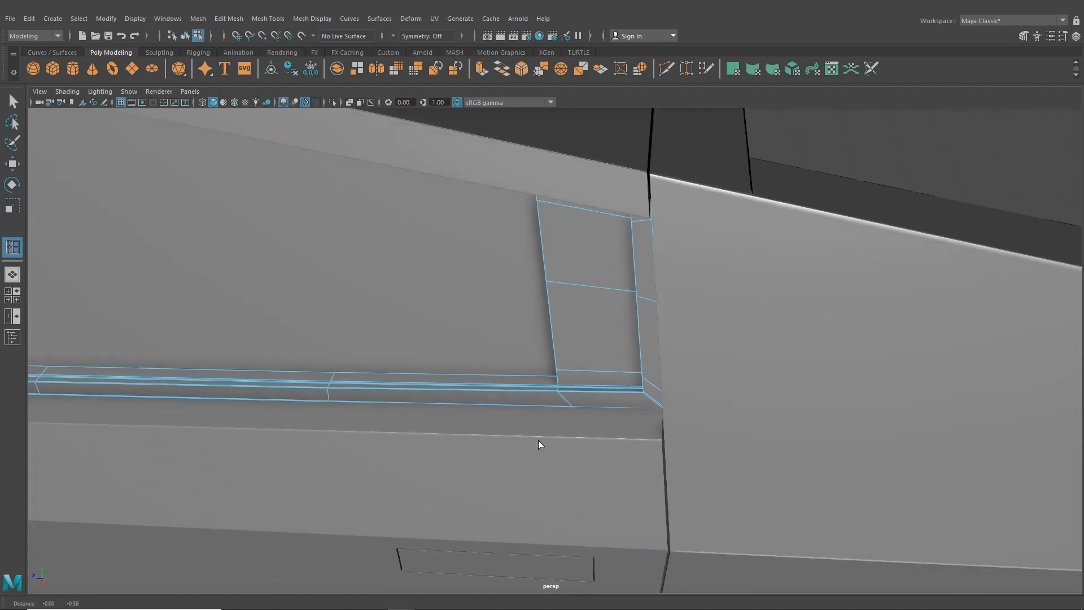
scroll(552, 417, "up", 3)
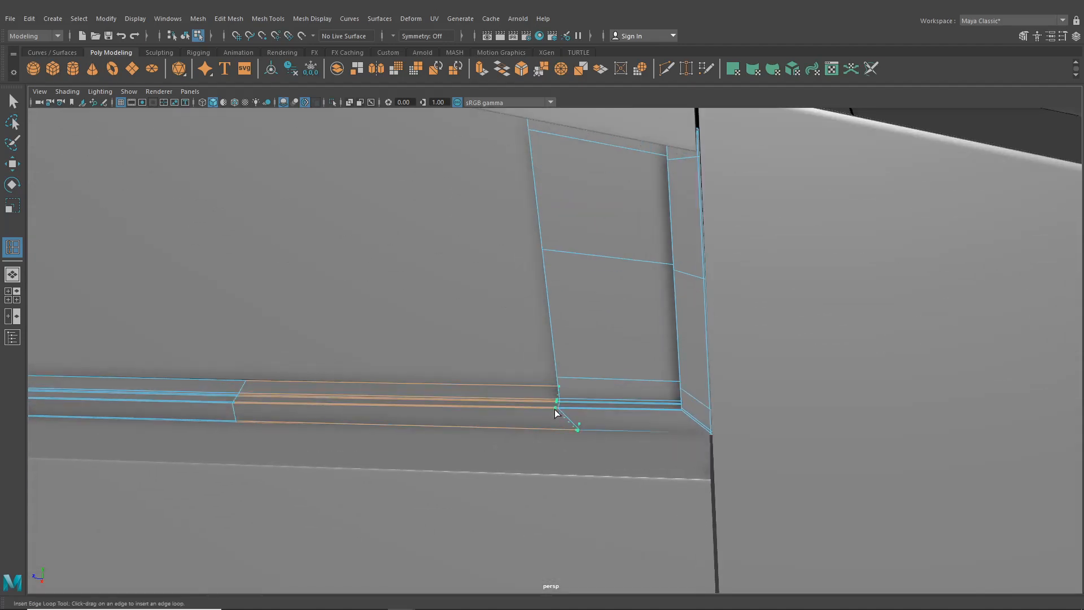
scroll(550, 415, "down", 5)
Step: Return to object selection and examine the smoothed window trim around the pillars and front quarter window
left_click_drag(547, 418, 136, 117, "alt")
left_click(13, 102)
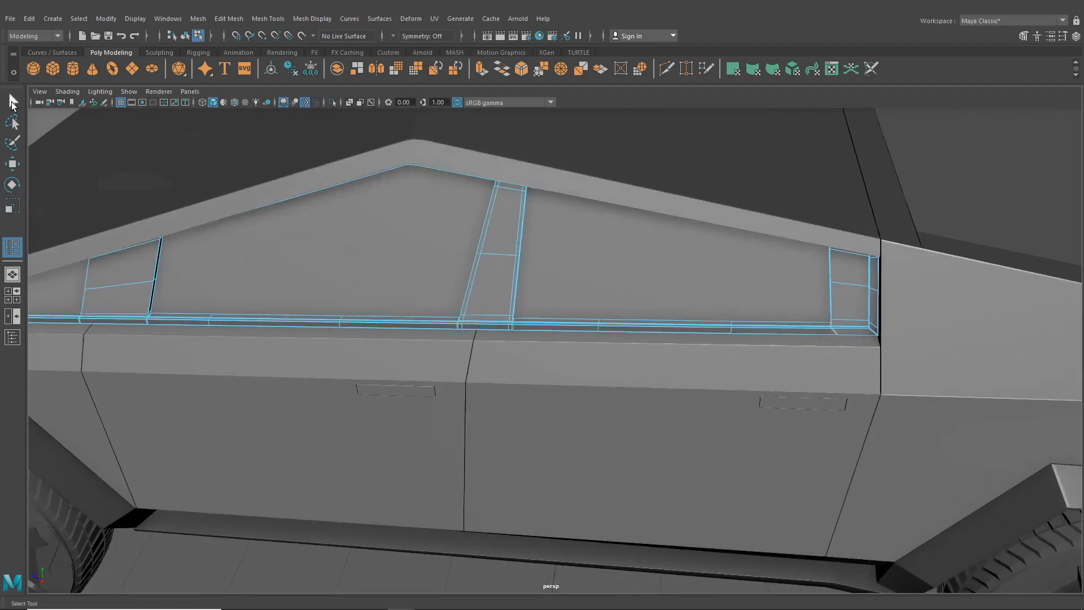
left_click(185, 35)
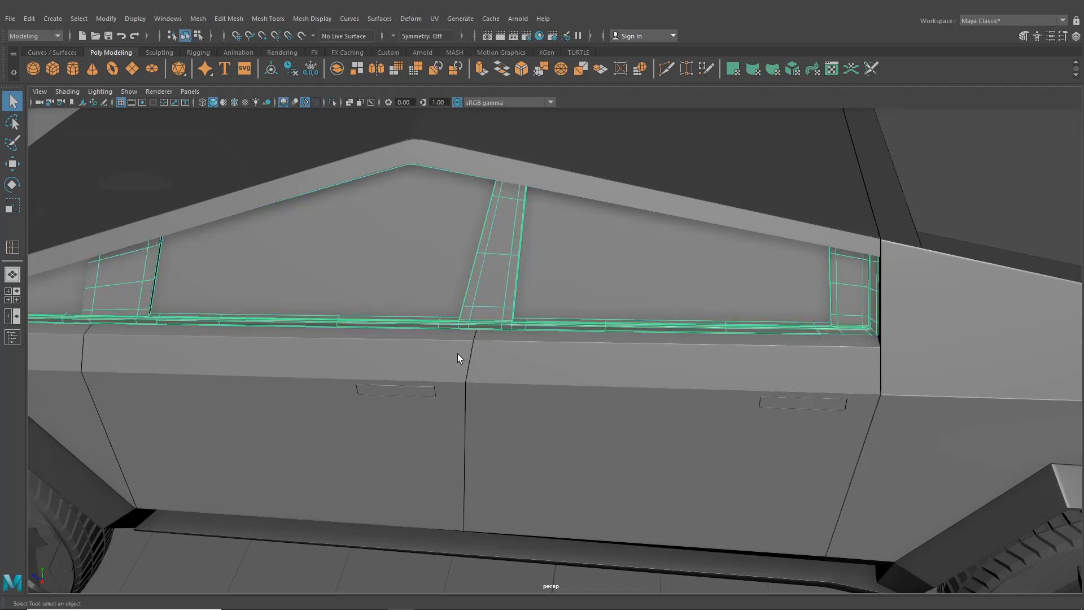
left_click_drag(458, 354, 479, 427, "alt")
left_click(476, 532)
left_click_drag(475, 532, 564, 454, "alt")
right_click_drag(565, 454, 378, 484, "alt")
left_click_drag(378, 483, 413, 474, "alt")
right_click_drag(413, 474, 527, 438, "alt")
left_click_drag(527, 438, 547, 436, "alt")
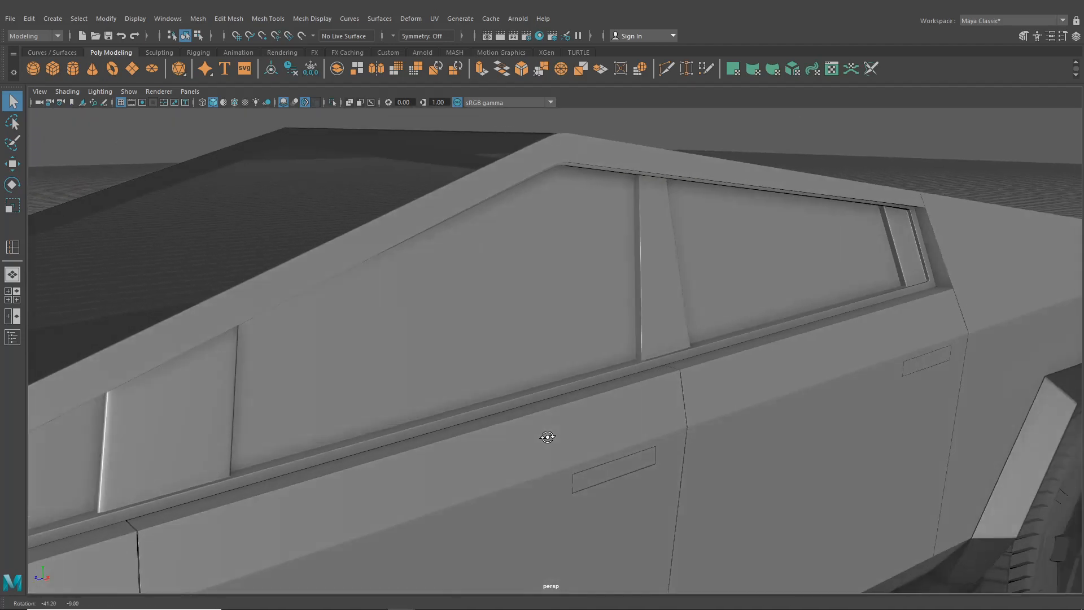
right_click_drag(215, 452, 397, 421, "alt")
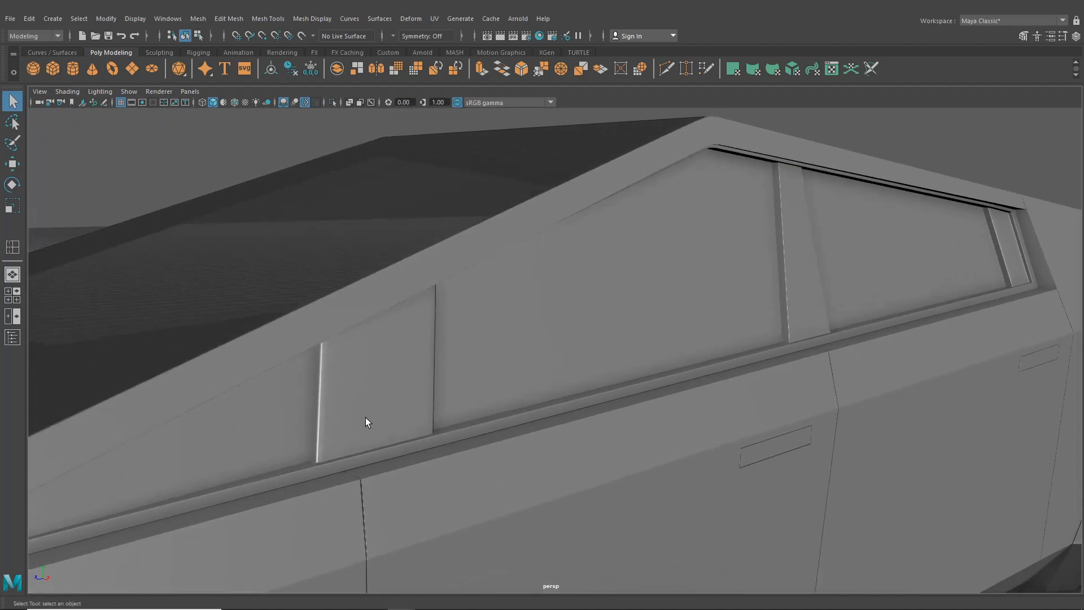
middle_click_drag(365, 418, 516, 343, "alt")
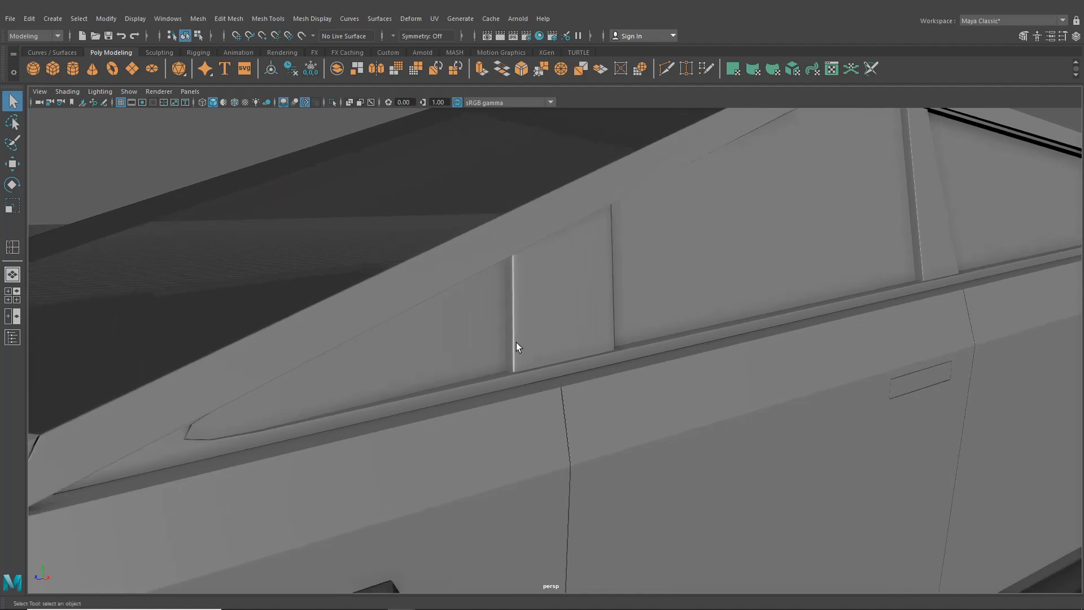
Step: Insert an edge loop across the lower trim rail at the pointed front corner of the quarter window
left_click(502, 383)
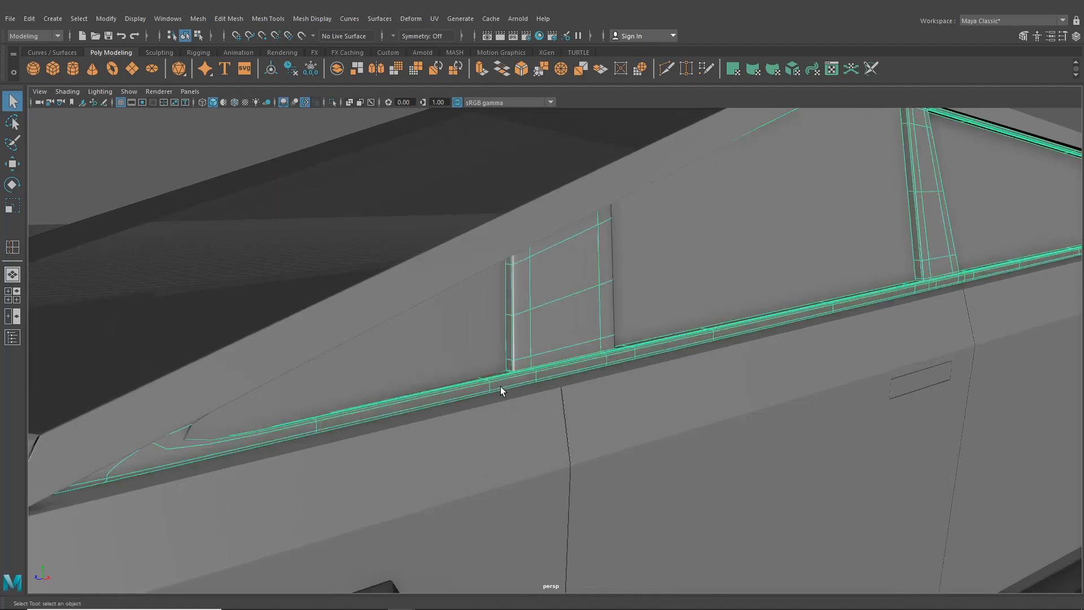
left_click(259, 18)
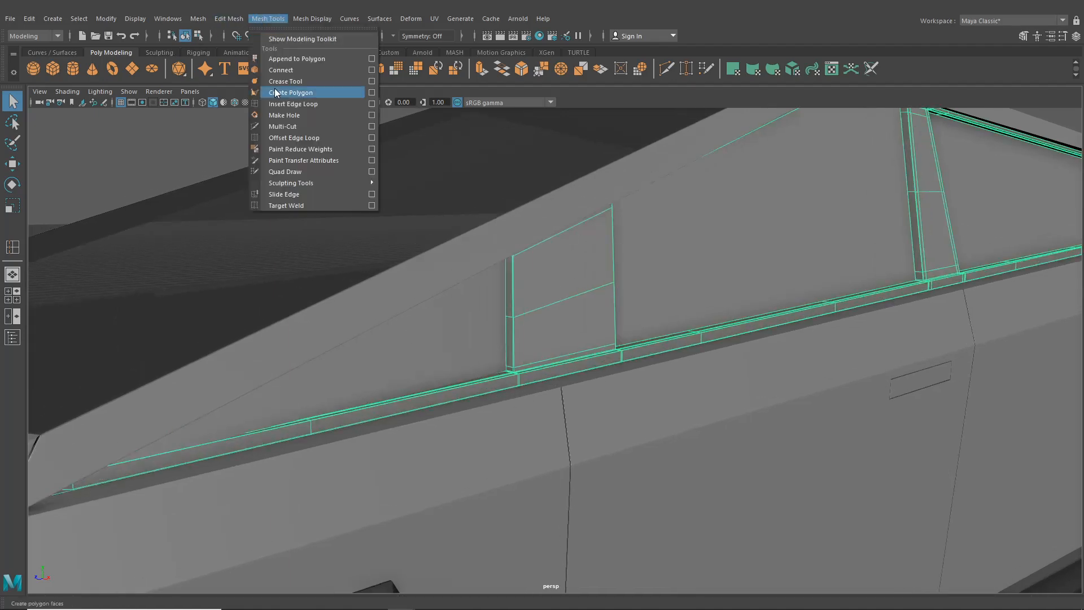
left_click(305, 93)
left_click_drag(364, 341, 604, 394, "alt")
scroll(603, 388, "up", 7)
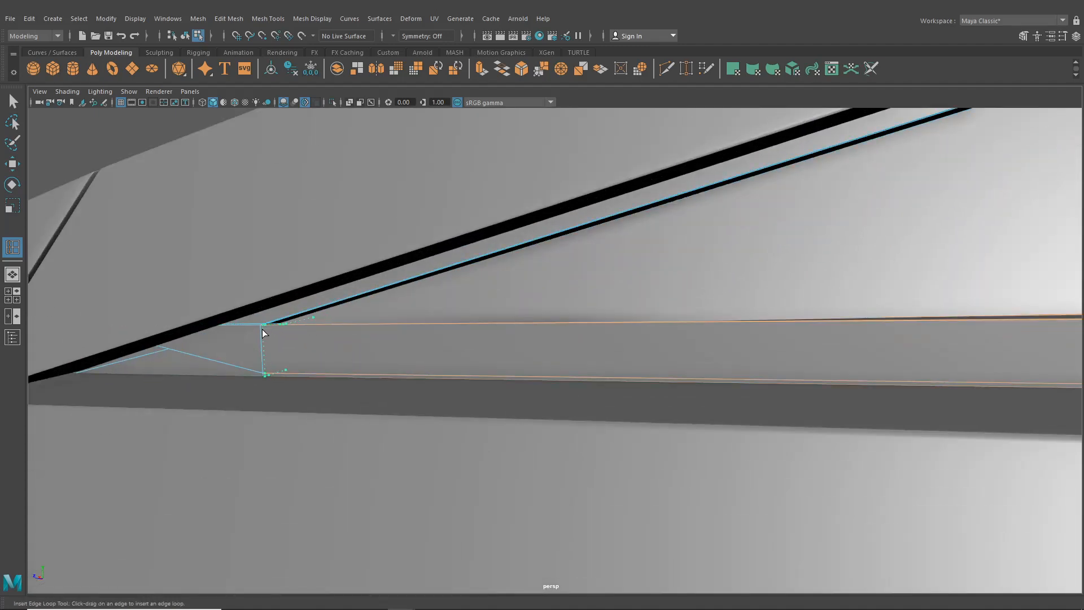
scroll(559, 406, "down", 5)
middle_click_drag(559, 407, 294, 412, "alt")
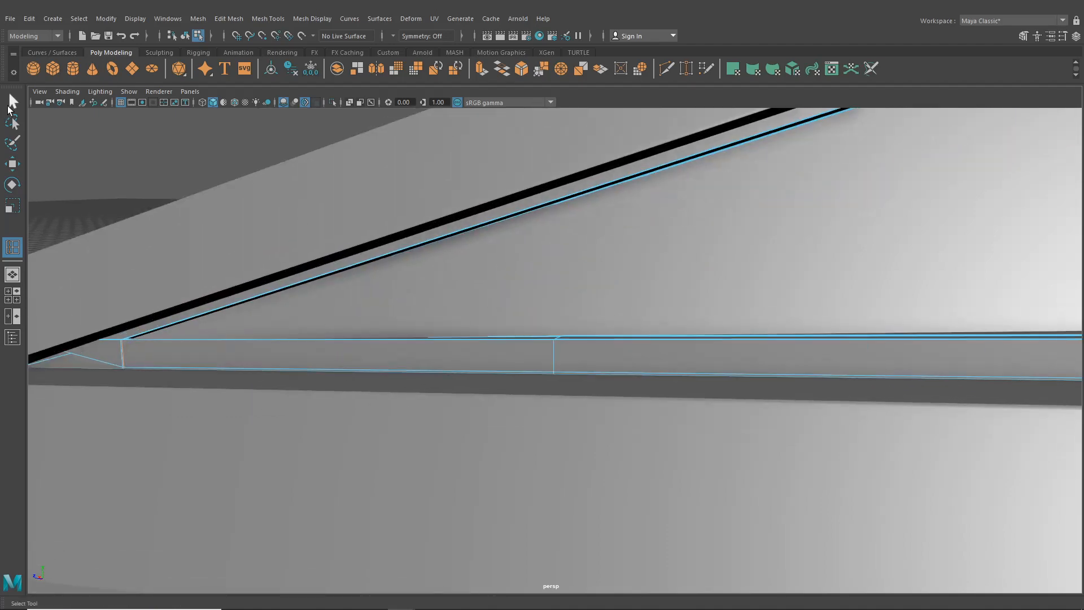
Step: Insert lengthwise edge loops on the front pillar's face, close to both of its side edges
left_click_drag(280, 230, 557, 452, "alt")
scroll(556, 452, "up", 3)
left_click(470, 409)
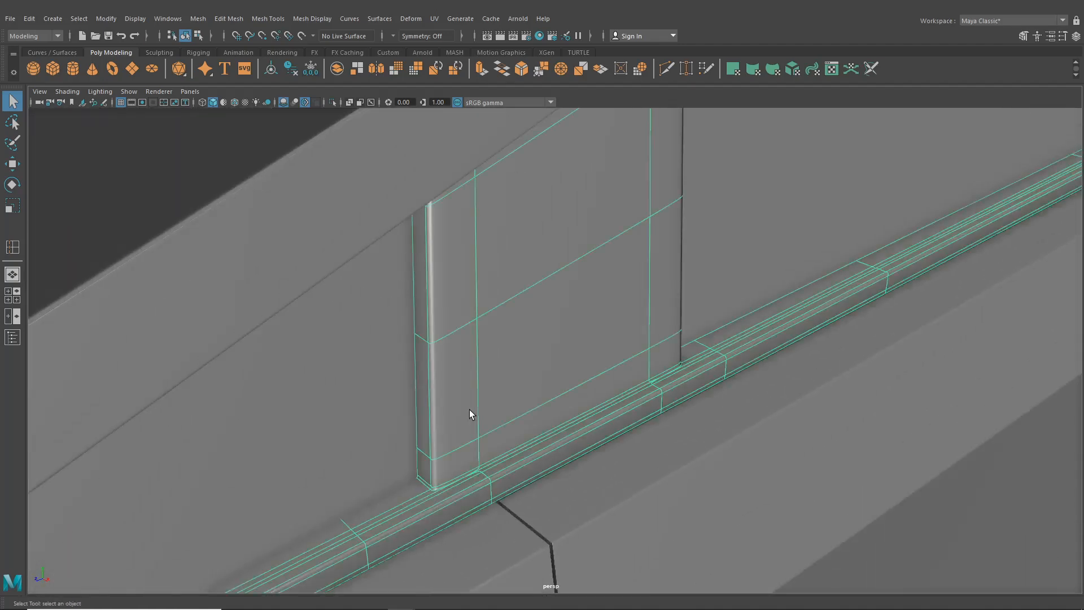
left_click(259, 19)
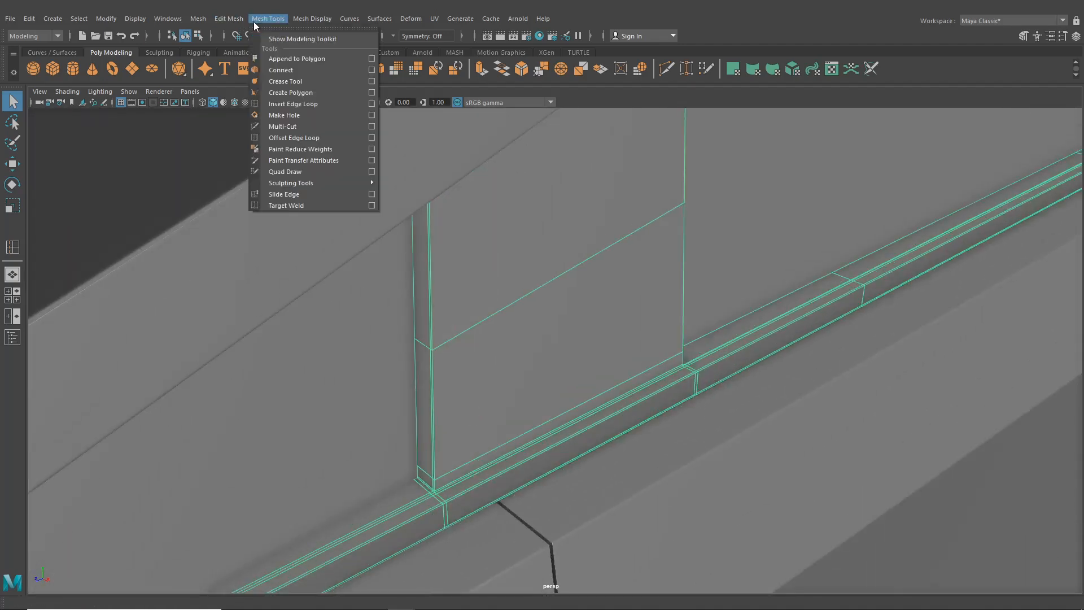
left_click(275, 102)
scroll(398, 291, "up", 5)
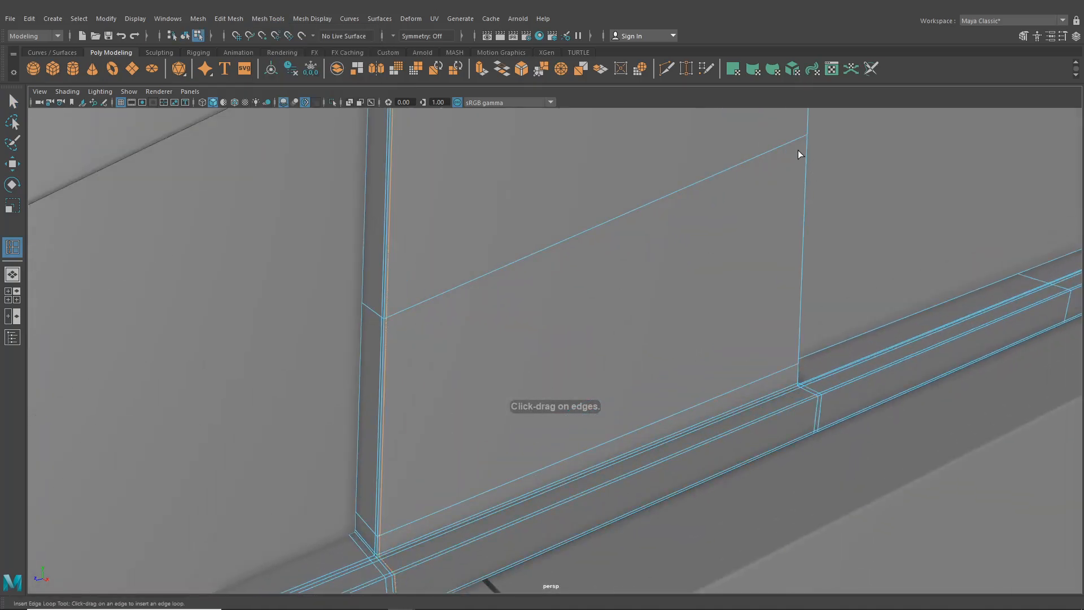
left_click(804, 138)
Step: Insert lengthwise edge loops on the middle pillar's face, close to both of its side edges
left_click_drag(804, 138, 472, 508, "alt")
right_click_drag(472, 508, 298, 363, "alt")
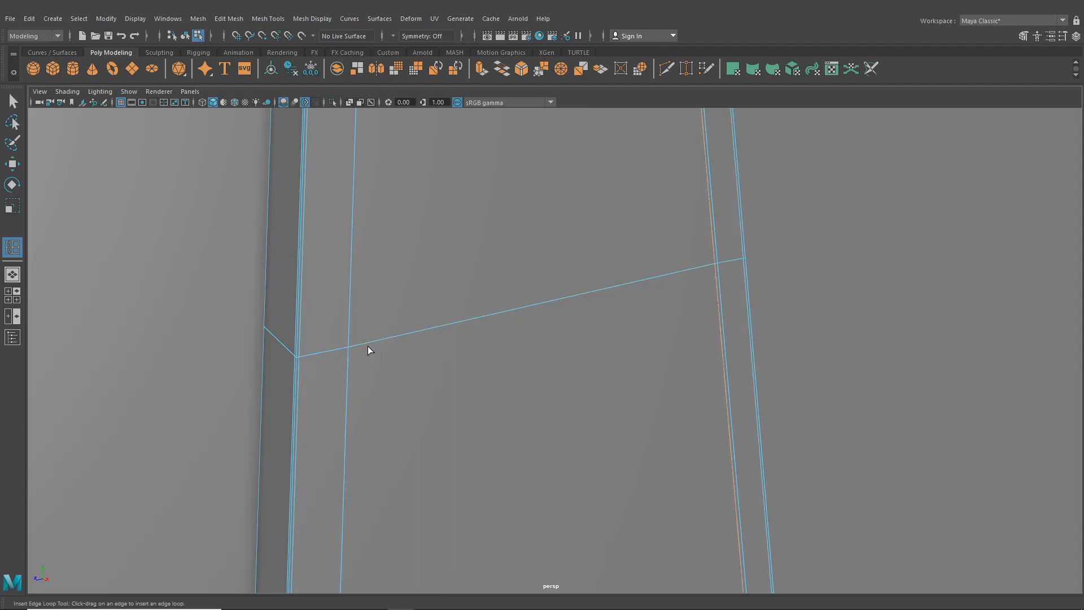
left_click_drag(351, 347, 495, 389, "alt")
right_click_drag(496, 389, 585, 424, "alt")
Step: Insert lengthwise edge loops on the rear pillar's face, close to both of its side edges
left_click_drag(586, 425, 109, 348, "alt")
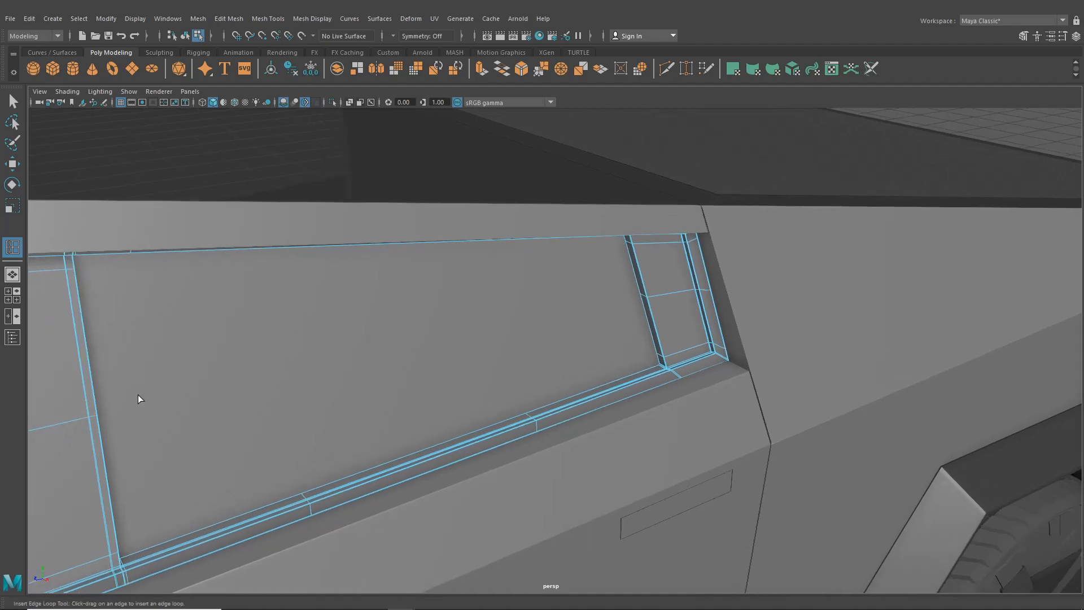
middle_click_drag(658, 411, 554, 434, "alt")
left_click_drag(555, 434, 495, 412, "alt")
right_click_drag(495, 412, 842, 463, "alt")
middle_click_drag(841, 462, 614, 448, "alt")
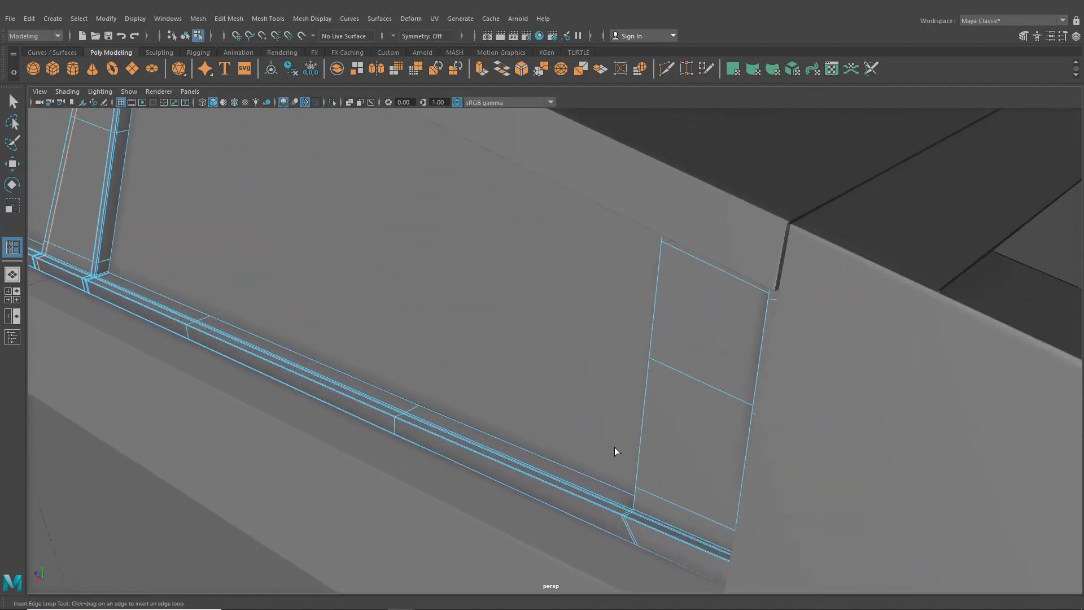
right_click_drag(614, 447, 662, 467, "alt")
left_click_drag(663, 467, 575, 462, "alt")
middle_click_drag(574, 462, 898, 391, "alt")
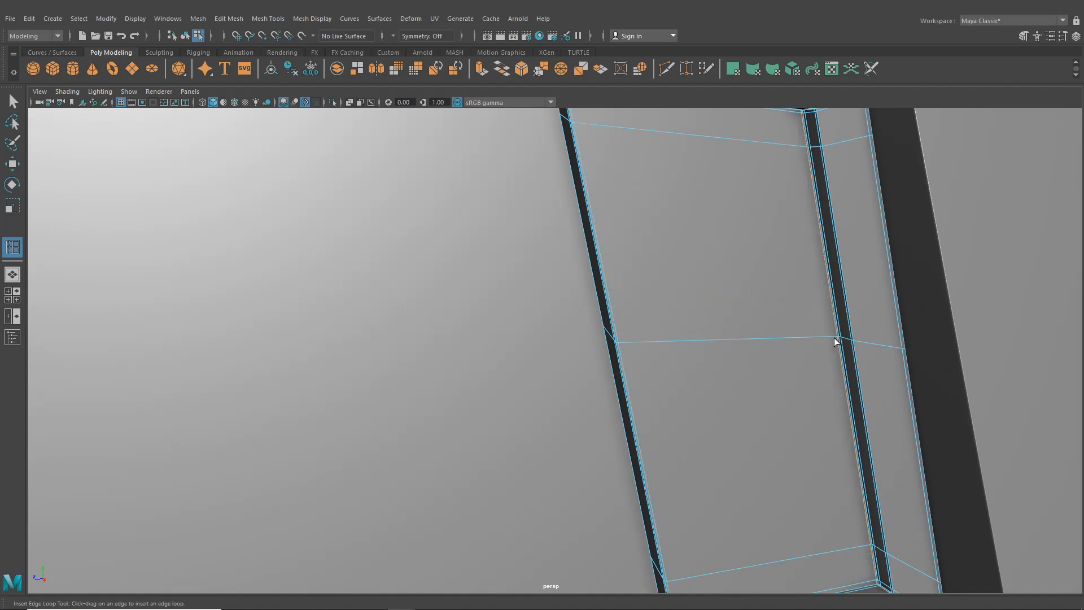
right_click_drag(834, 337, 699, 355, "alt")
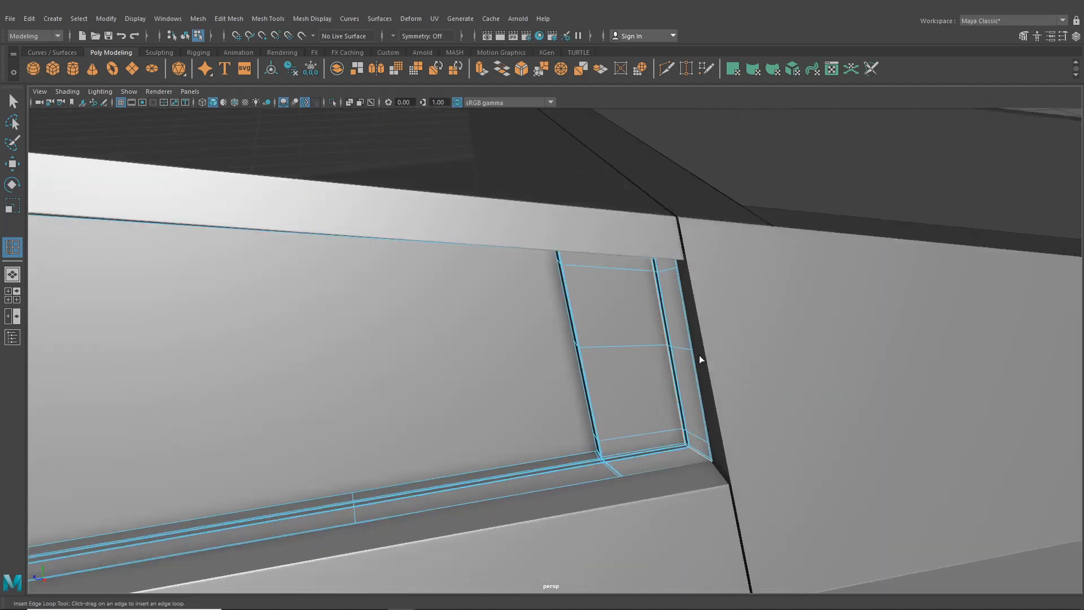
Step: Return to object selection and examine the smoothed side windows and trim across the whole vehicle
left_click(186, 36)
scroll(443, 294, "down", 5)
left_click(534, 150)
scroll(556, 308, "down", 3)
middle_click_drag(556, 307, 761, 292, "alt")
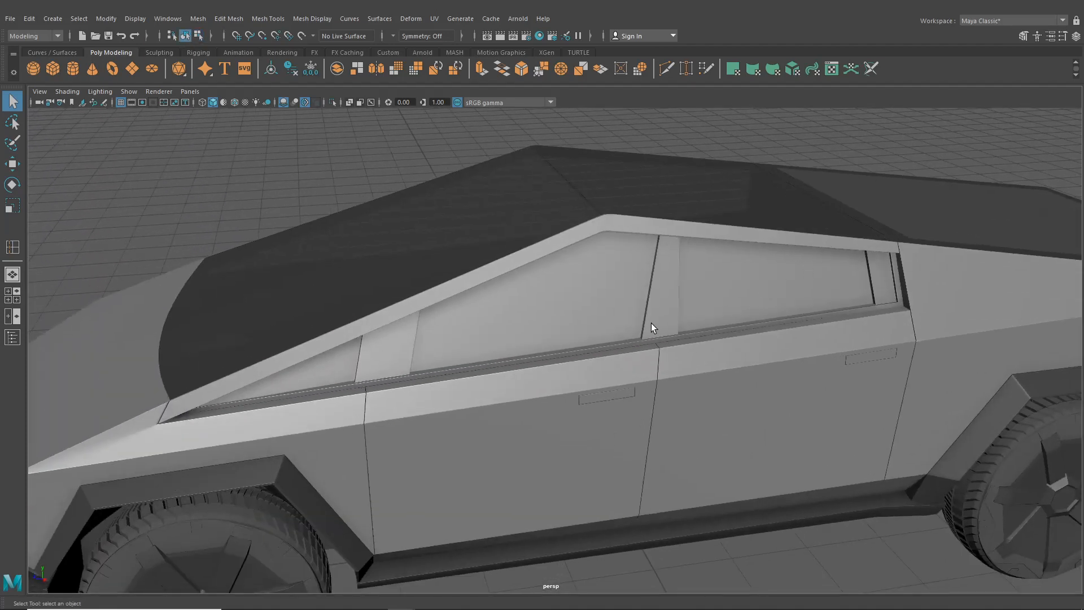
right_click_drag(652, 323, 581, 322, "alt")
left_click_drag(581, 322, 599, 350, "alt")
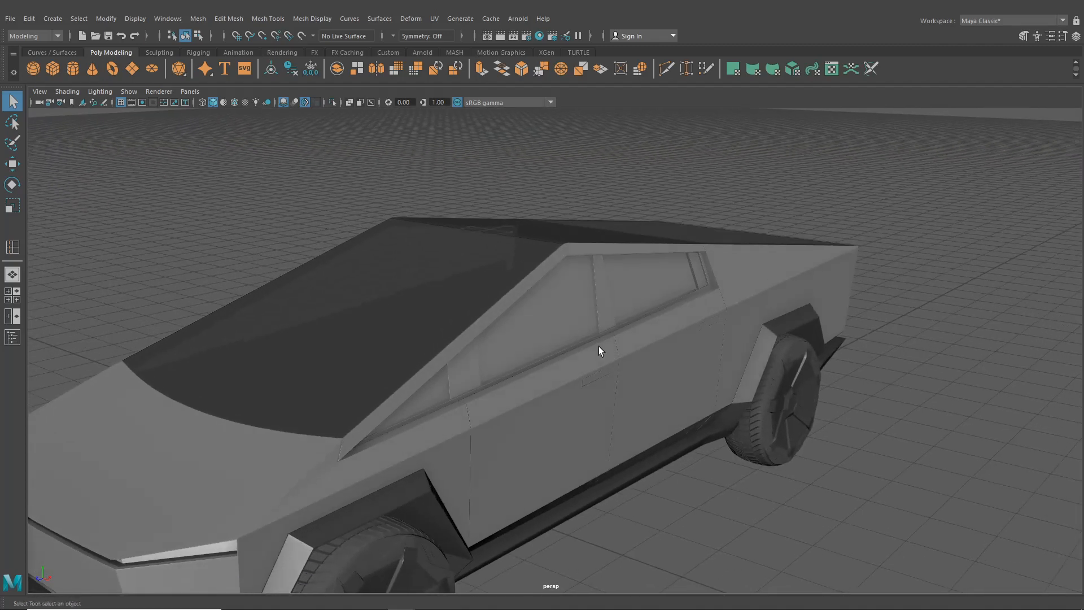
Step: Open the Hypershade clear of the vehicle and assign the blinn2 material to the side window trim
left_click(538, 37)
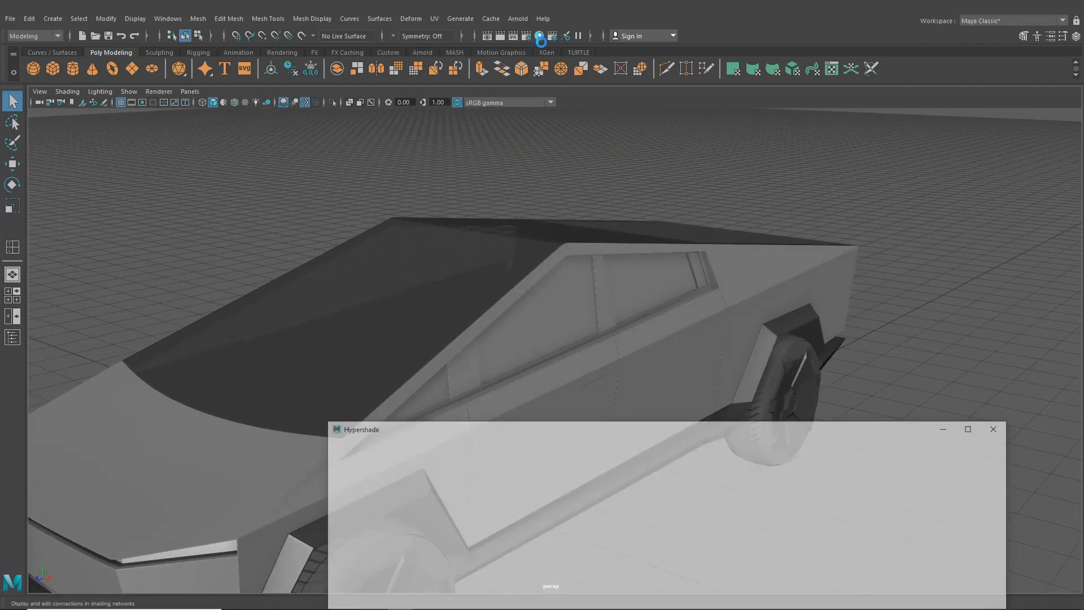
left_click_drag(614, 434, 639, 482)
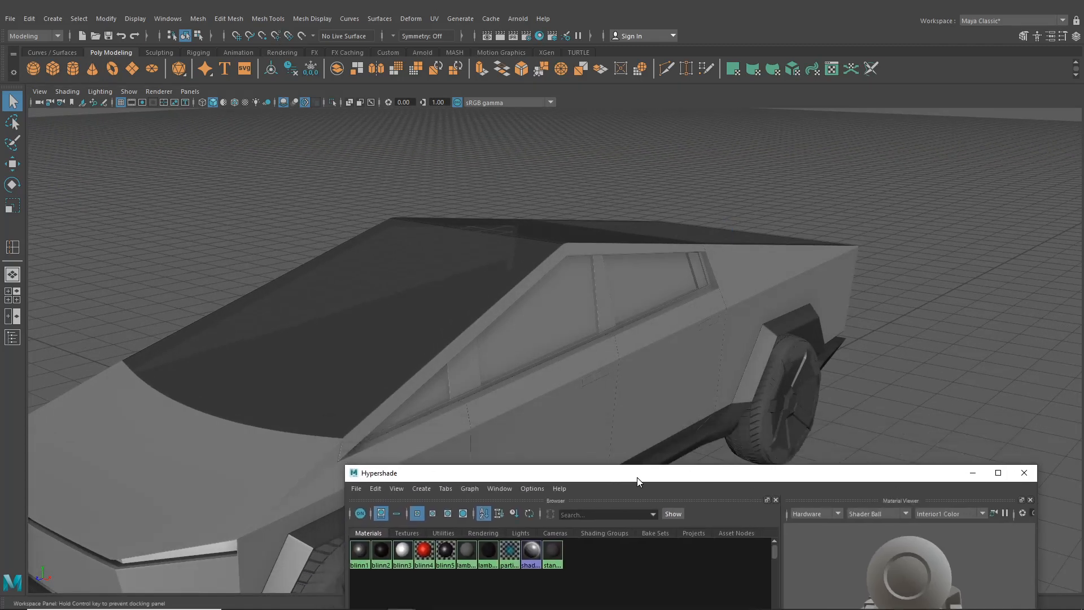
middle_click_drag(473, 405, 496, 364, "alt")
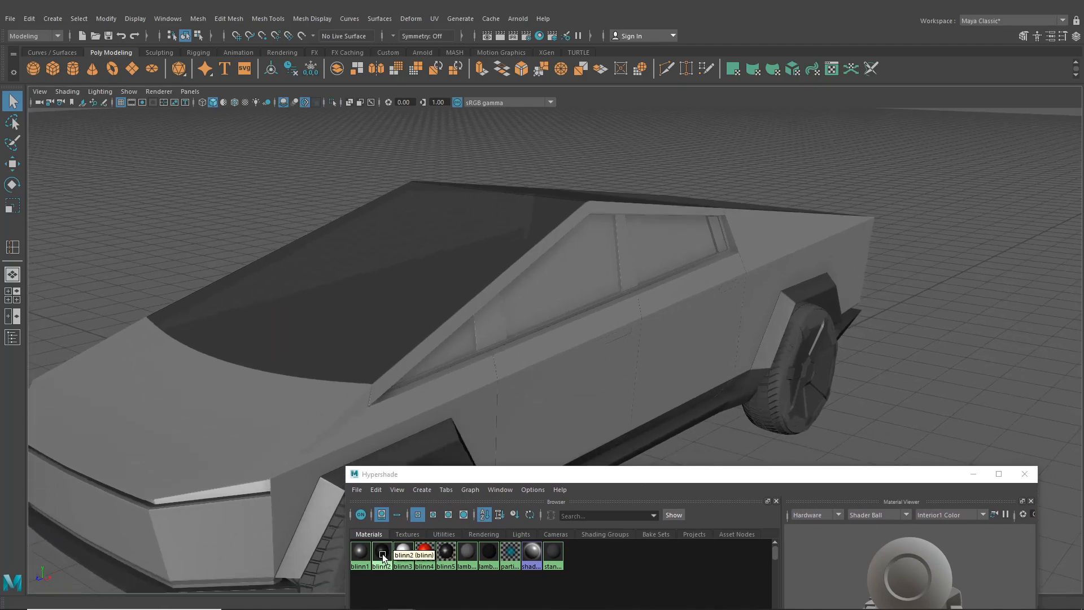
middle_click_drag(382, 554, 474, 351)
left_click_drag(506, 337, 491, 350, "alt")
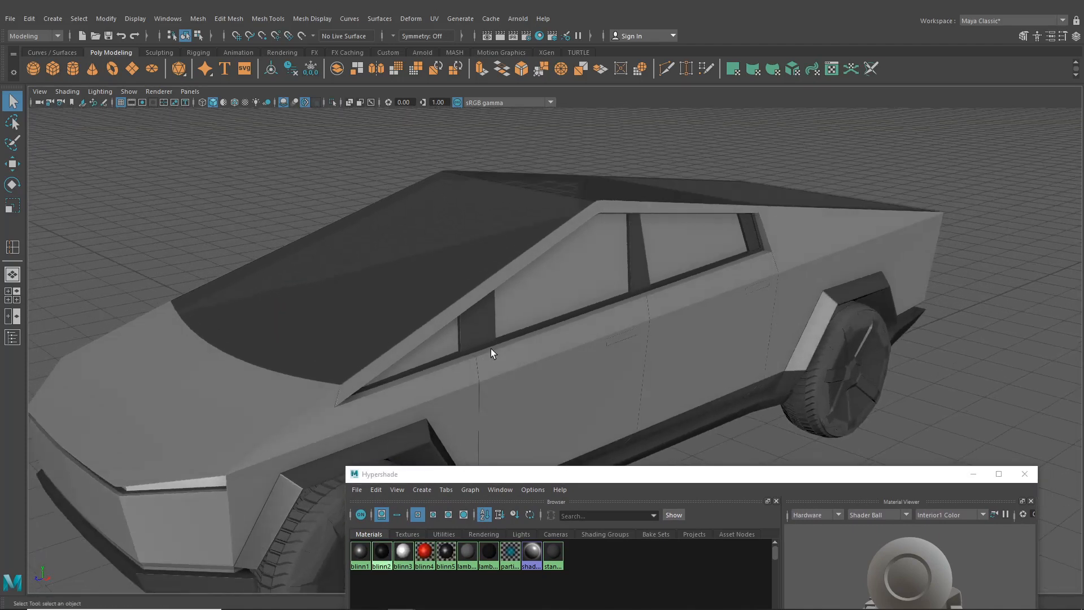
Step: Assign the blinn5 material to the front quarter, front door and rear door windows, and close the Hypershade
middle_click_drag(446, 553, 440, 362)
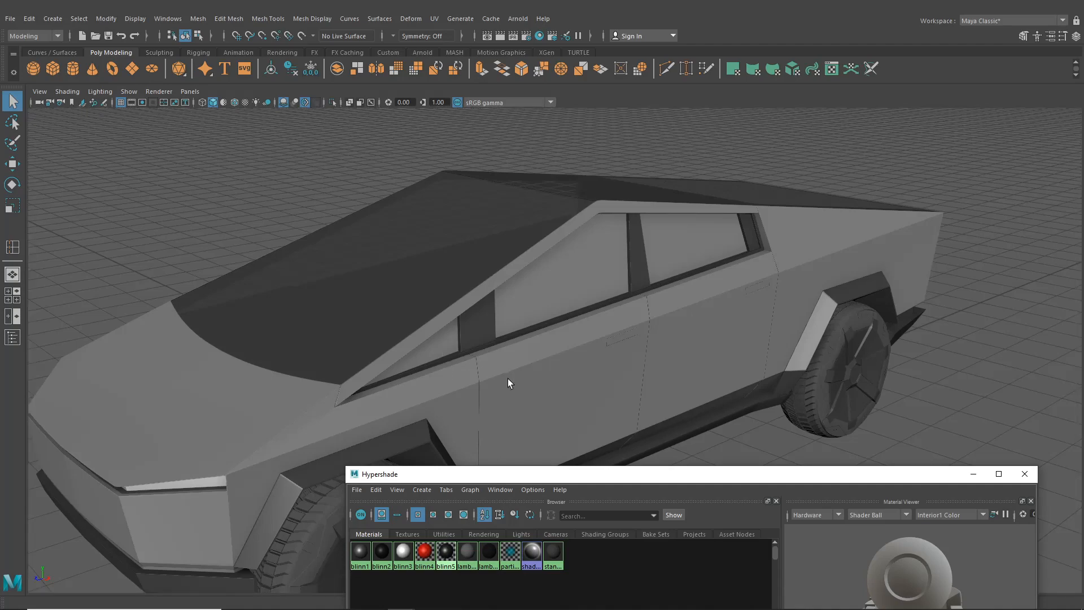
left_click_drag(507, 378, 491, 379, "alt")
middle_click_drag(445, 555, 491, 317)
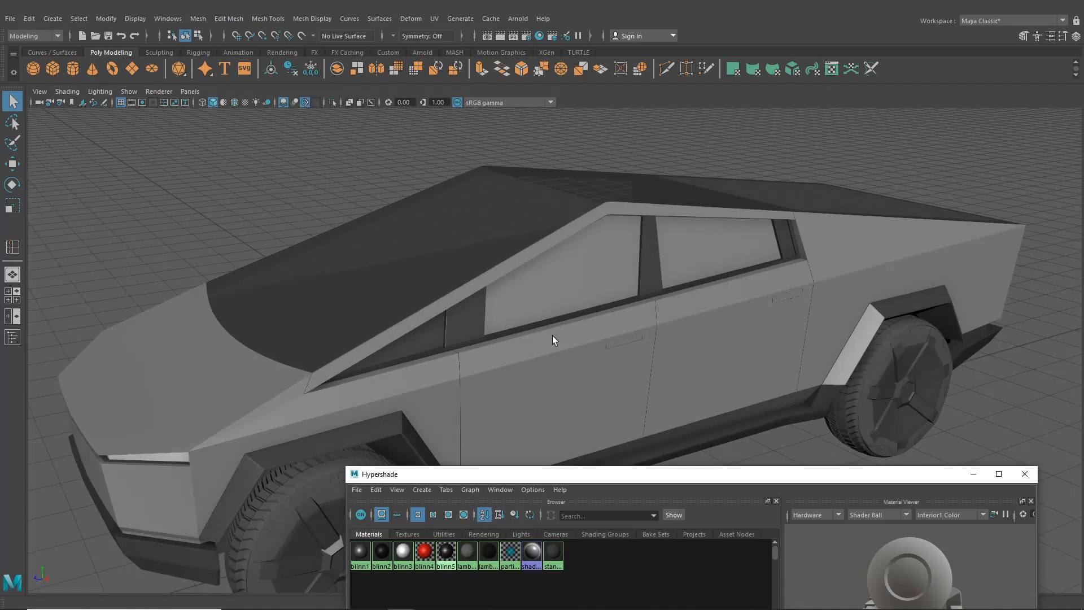
mouse_move(553, 335)
left_mouse_down("alt")
mouse_move(501, 330)
mouse_move(551, 339)
left_mouse_up("alt")
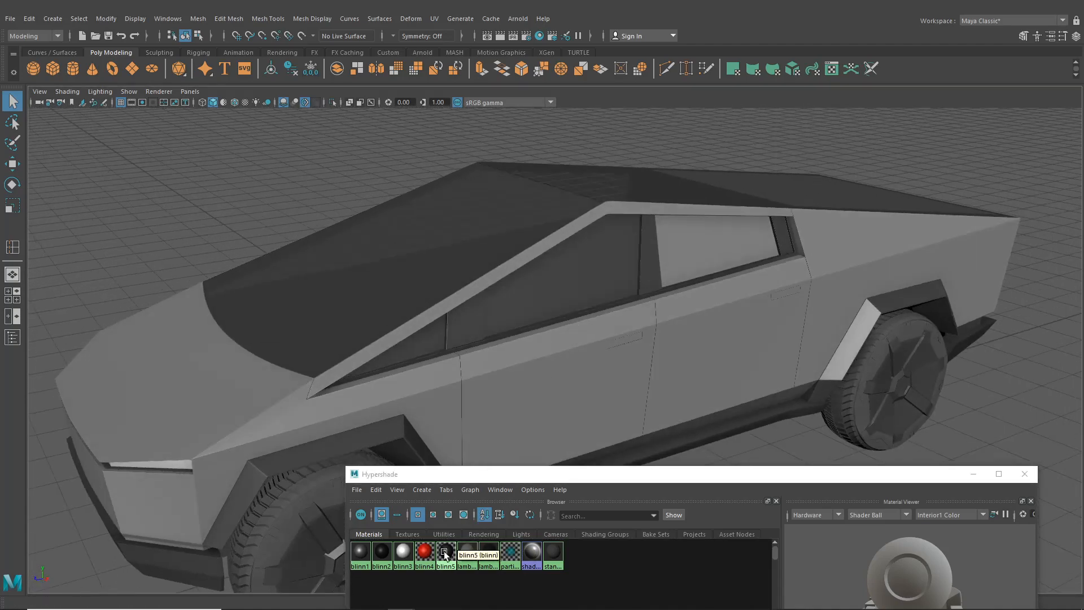
middle_click_drag(382, 556, 690, 267)
left_click_drag(690, 267, 882, 405, "alt")
left_click(1025, 474)
Step: Combine the side window trim and the side window panes into a single mesh
left_click_drag(1022, 475, 483, 354, "alt")
left_click(469, 340)
scroll(469, 341, "up", 3)
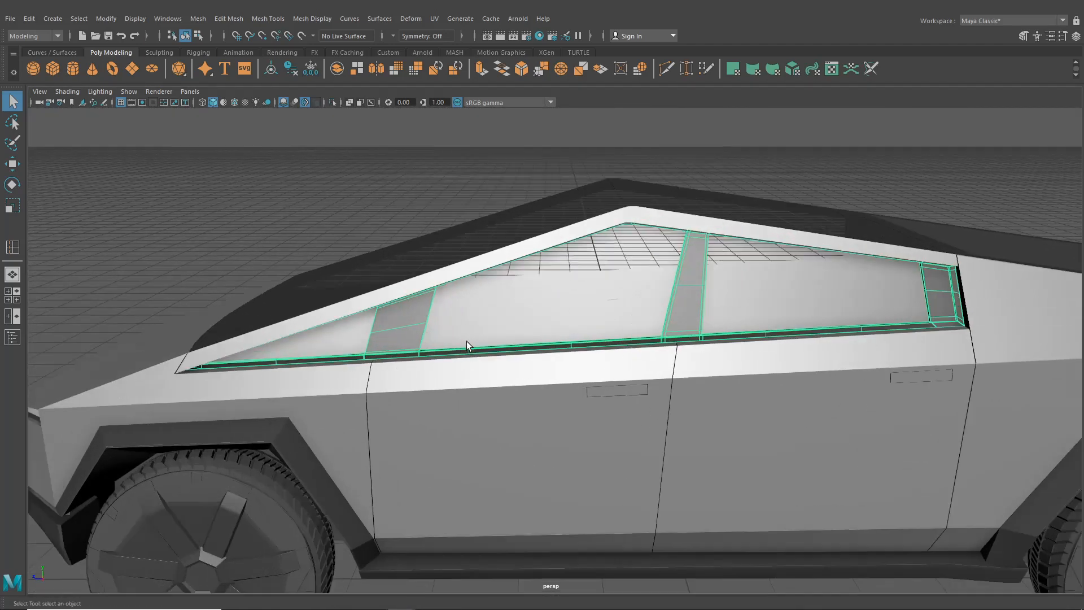
left_click(436, 339)
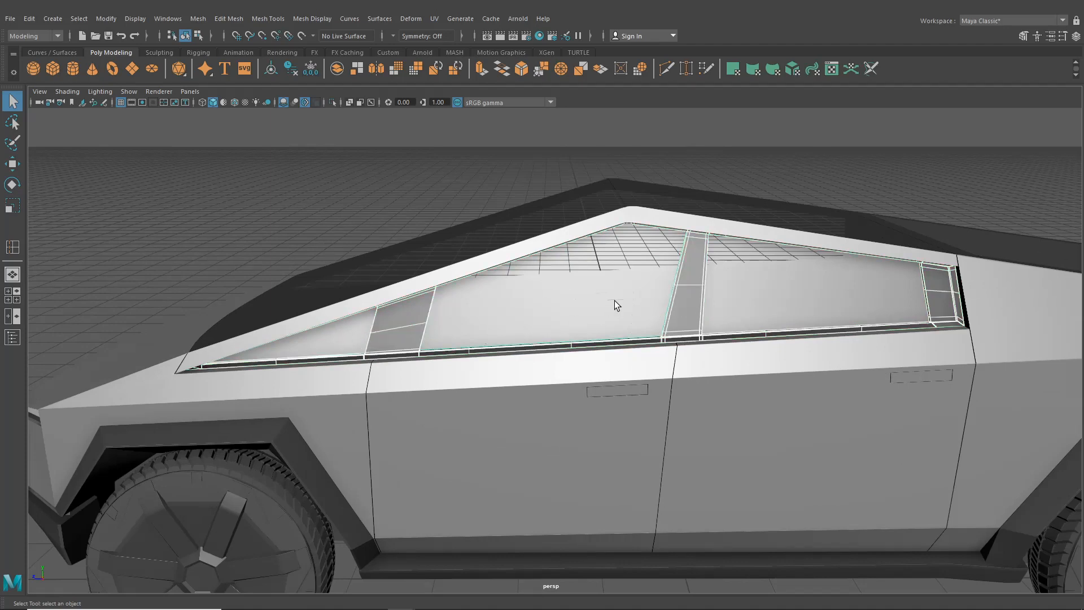
left_click(198, 19)
left_click(197, 18)
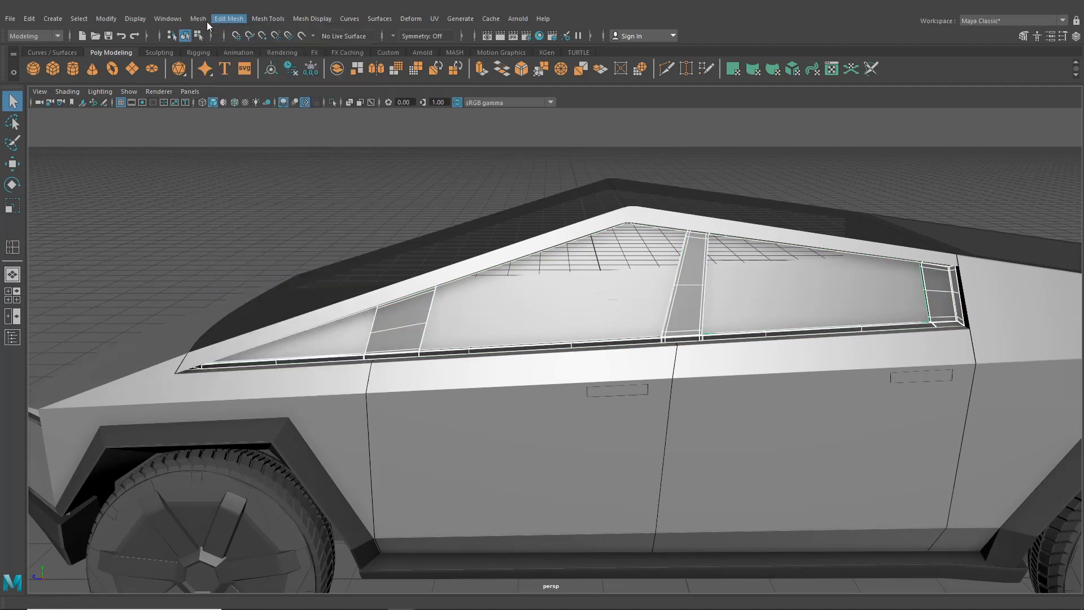
left_click(197, 18)
left_click(216, 57)
left_click(236, 154)
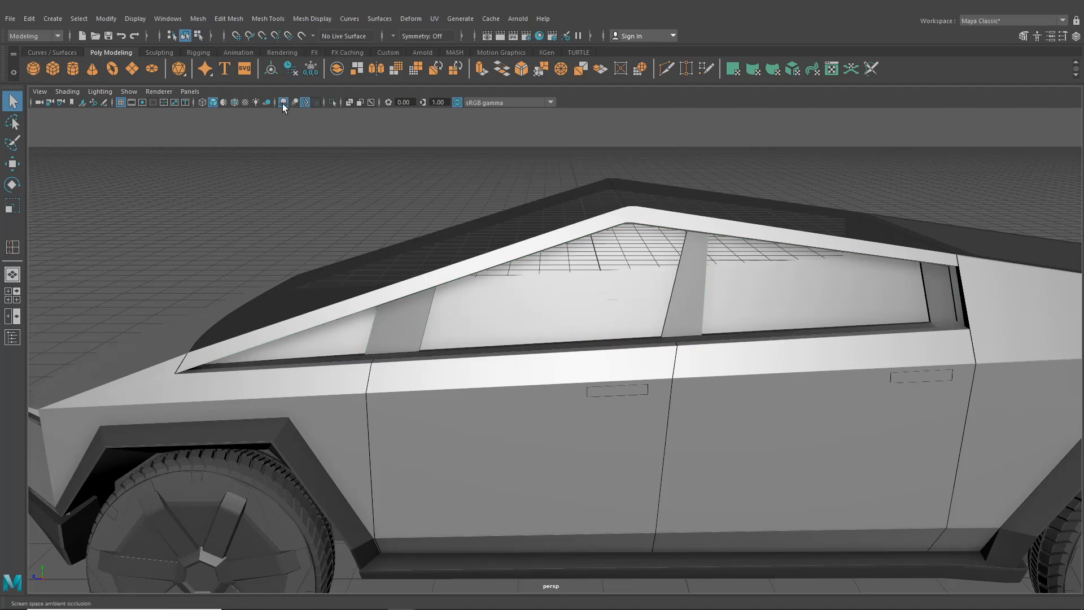
Step: Separate the combined side window mesh back into individual trim and glass pieces
left_click(372, 333)
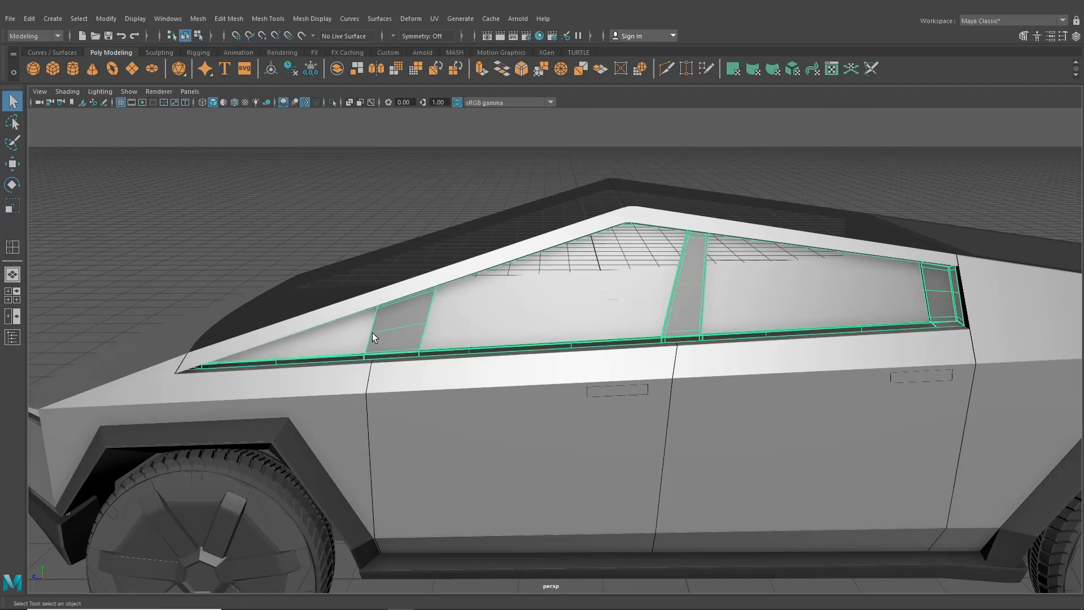
left_click(202, 18)
left_click(222, 70)
left_click(228, 19)
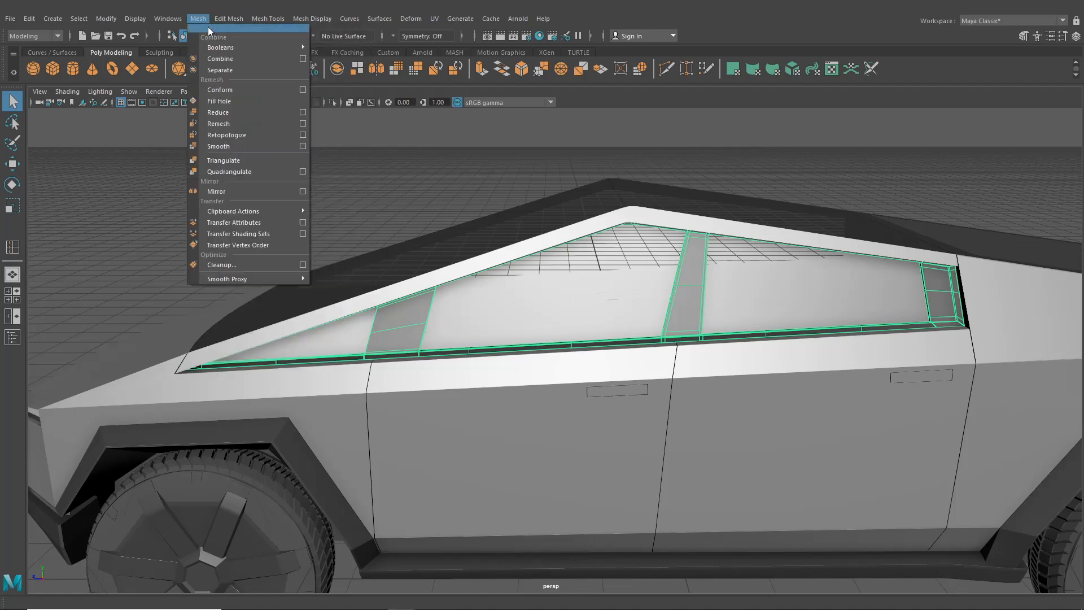
left_click(228, 70)
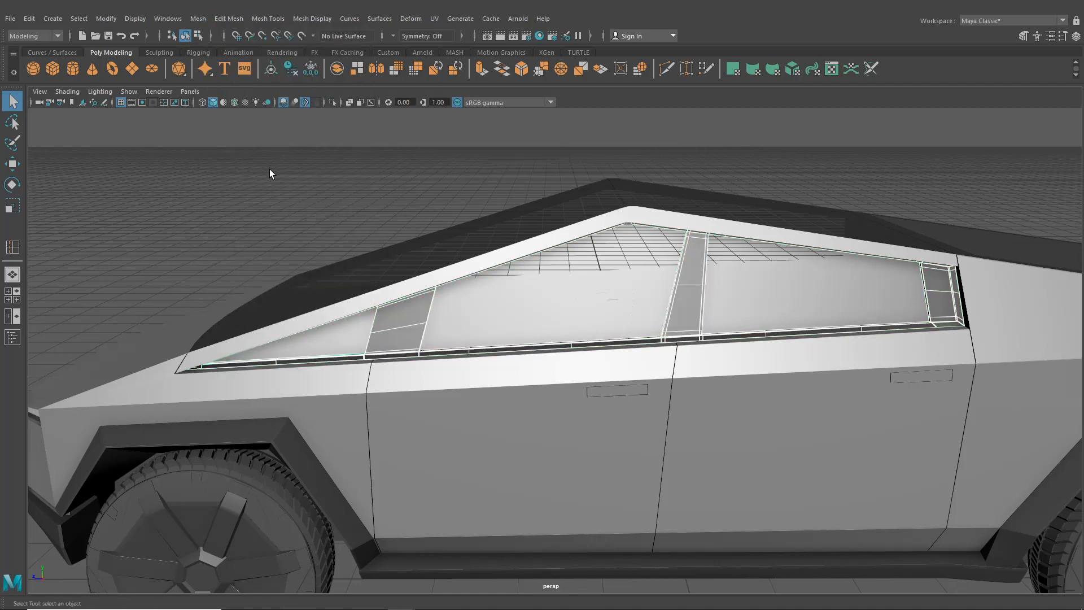
Step: Create a mirrored copy of the side window trim on the vehicle's opposite side with Duplicate Special
left_click(336, 362)
left_click(472, 354)
left_click(470, 350)
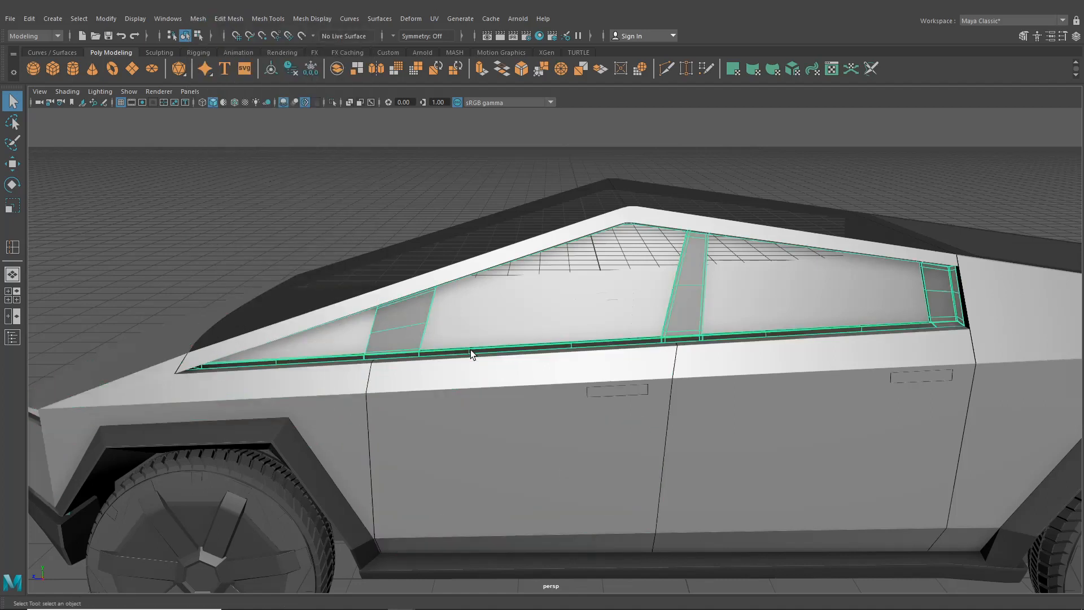
left_click(30, 19)
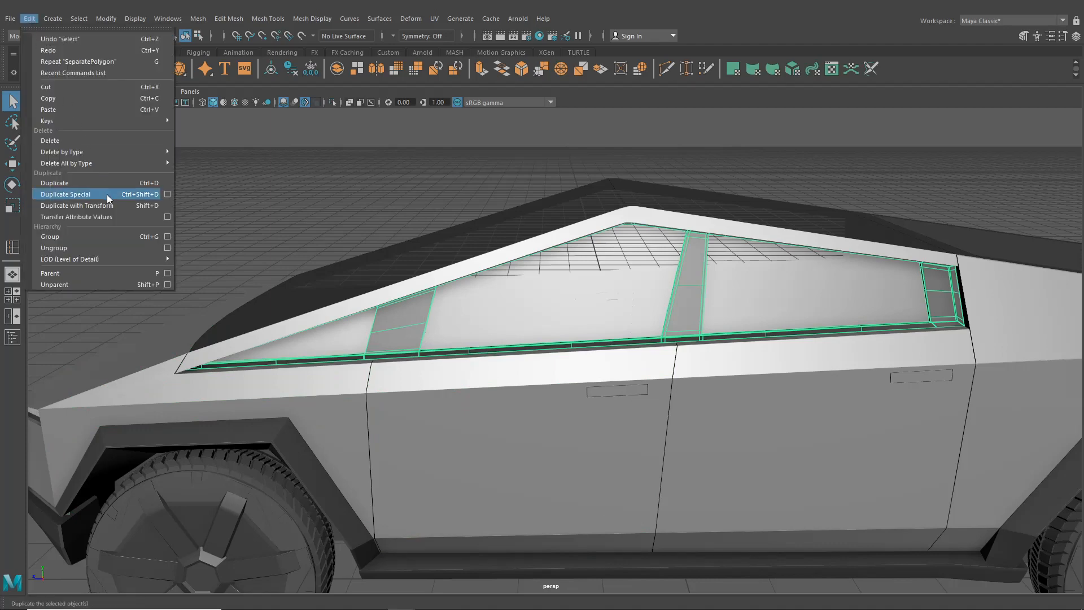
left_click(62, 198)
left_click_drag(283, 283, 469, 336, "alt")
Step: Repeat the mirrored Duplicate Special for the front quarter, front door and rear door windows
left_click(351, 358)
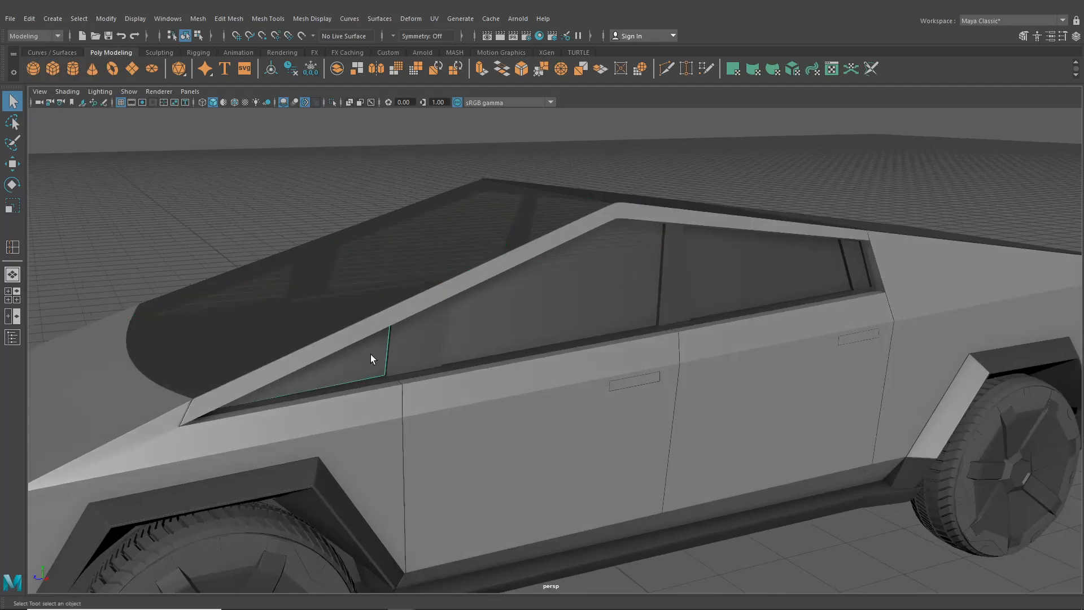
key("g")
left_click(521, 316)
key("g")
left_click(751, 278)
key("g")
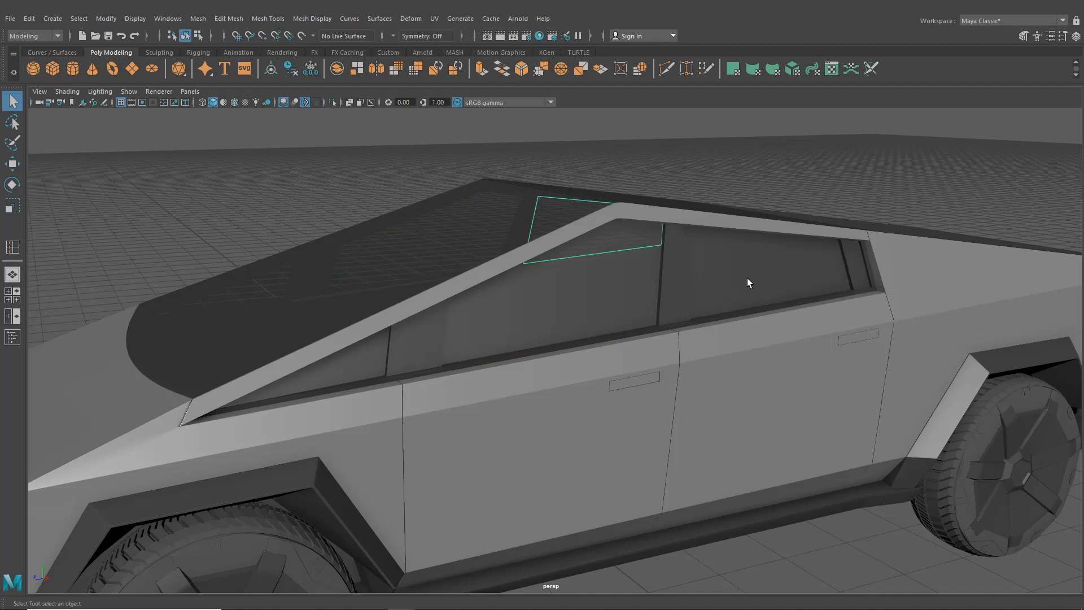
scroll(747, 278, "down", 5)
scroll(487, 340, "up", 2)
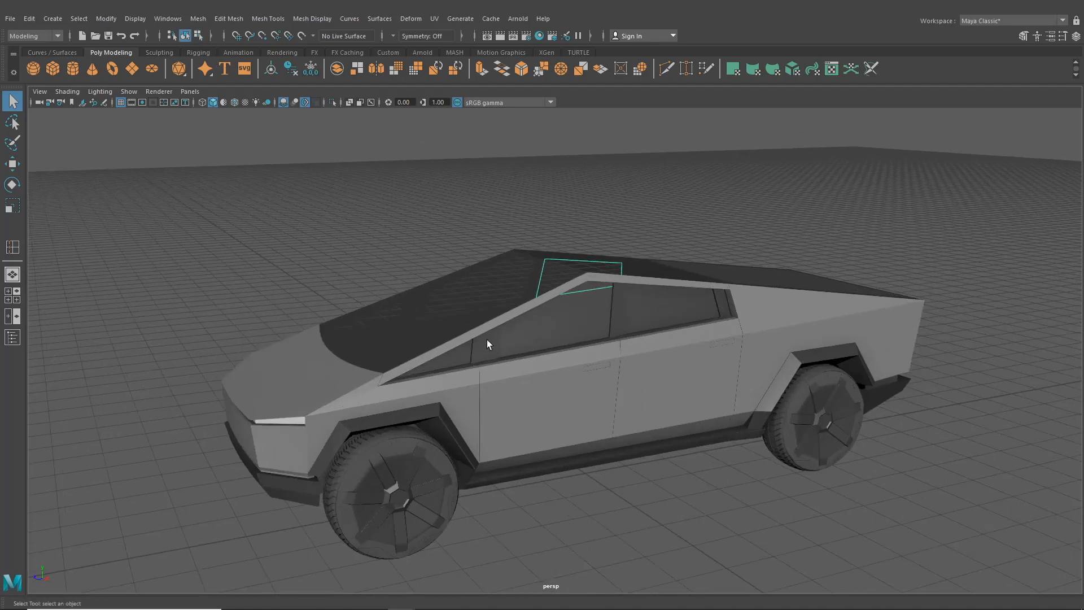
Step: Try to extrude the front quarter window's face and scale the new face inward to form a border
left_click(489, 344)
left_click(608, 532)
left_click_drag(595, 479, 557, 436, "alt")
scroll(558, 436, "up", 2)
scroll(571, 395, "up", 5)
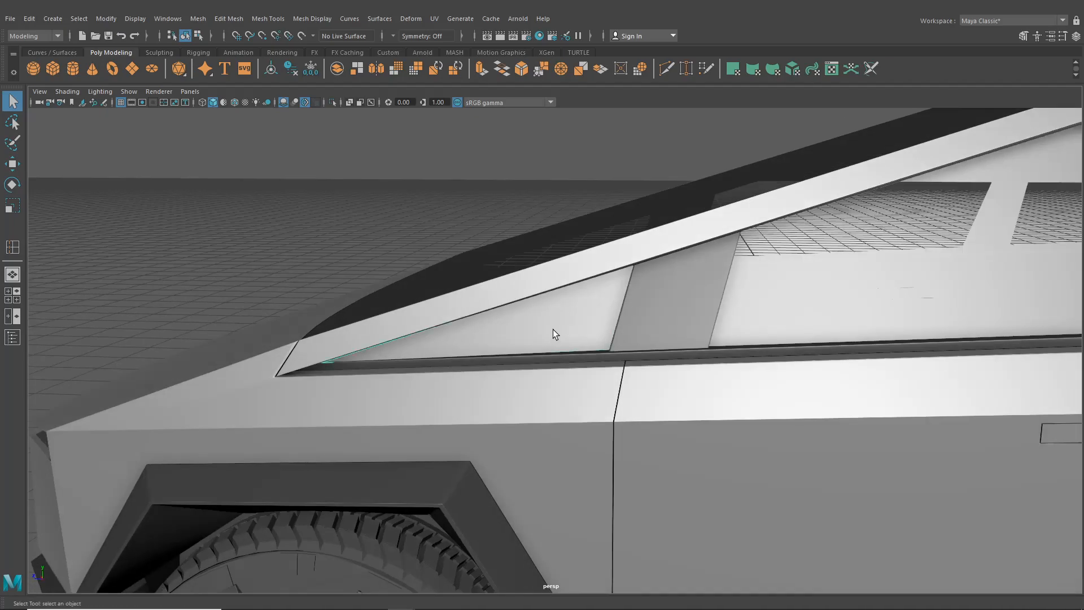
middle_click_drag(554, 330, 569, 294, "alt")
scroll(655, 240, "up", 2)
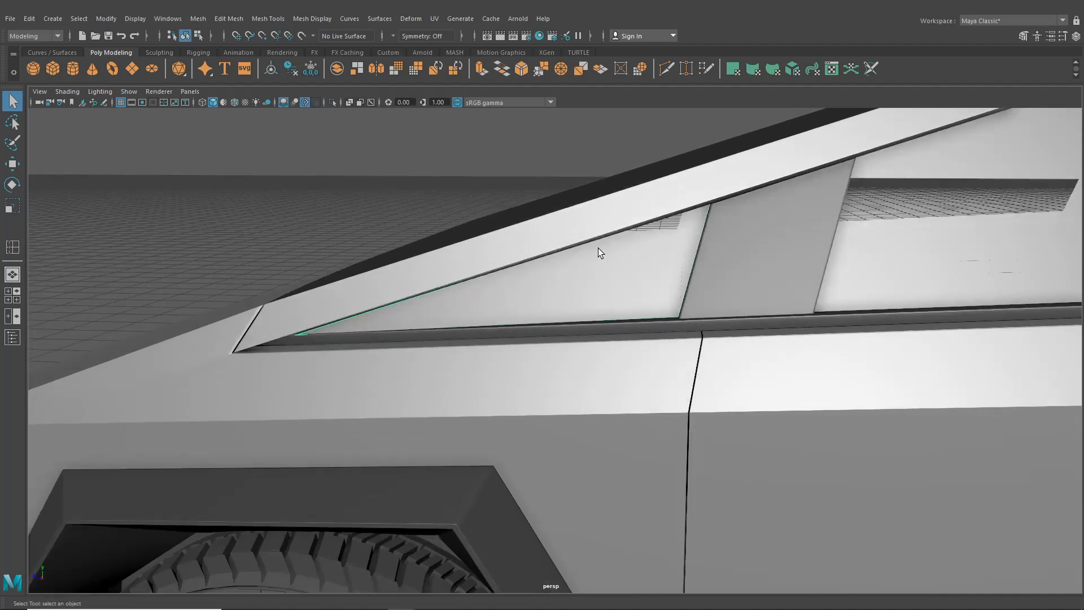
right_click_drag(537, 276, 537, 300)
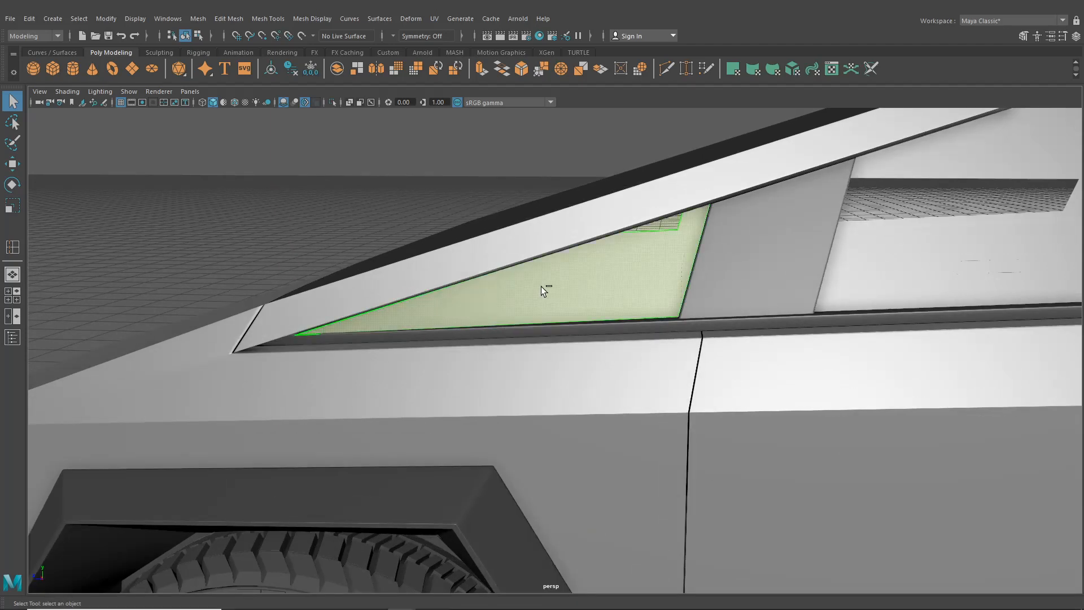
key("ctrl+e")
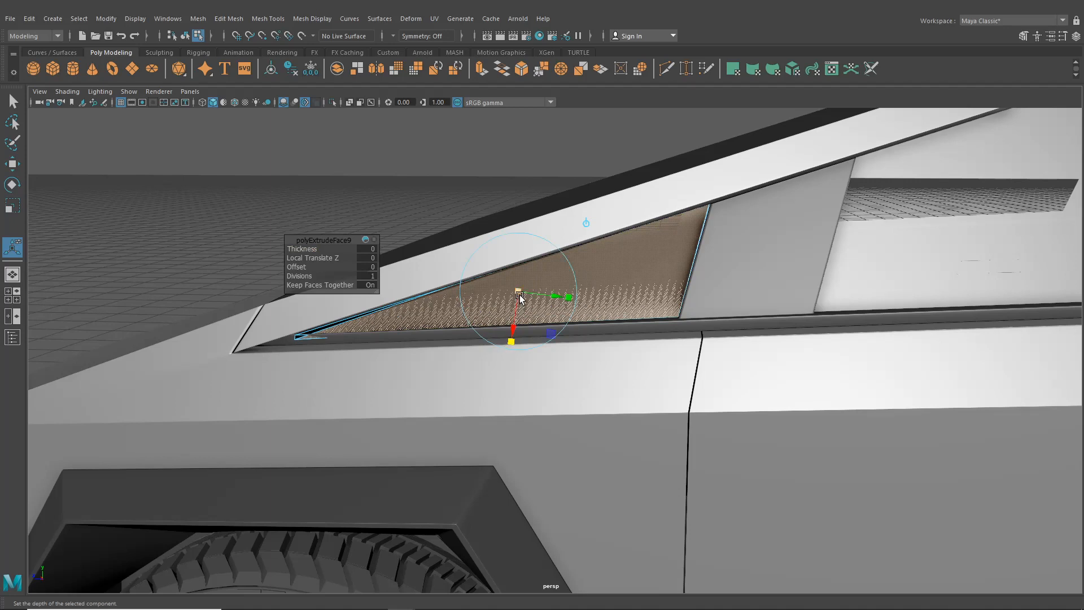
left_click_drag(519, 295, 516, 291)
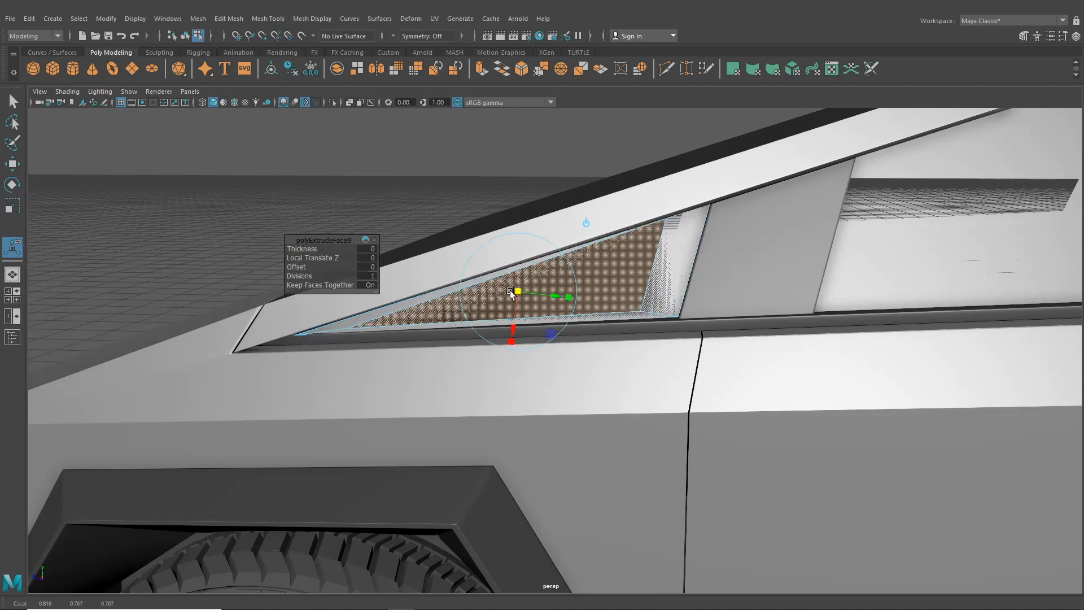
left_click(512, 342)
left_click_drag(564, 323, 567, 314)
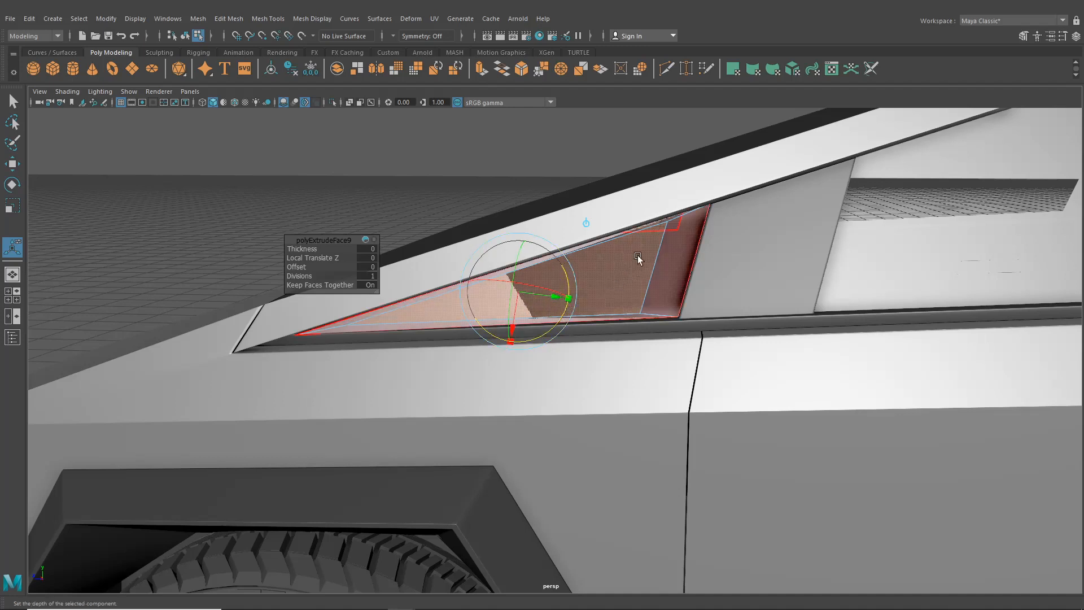
key("F8")
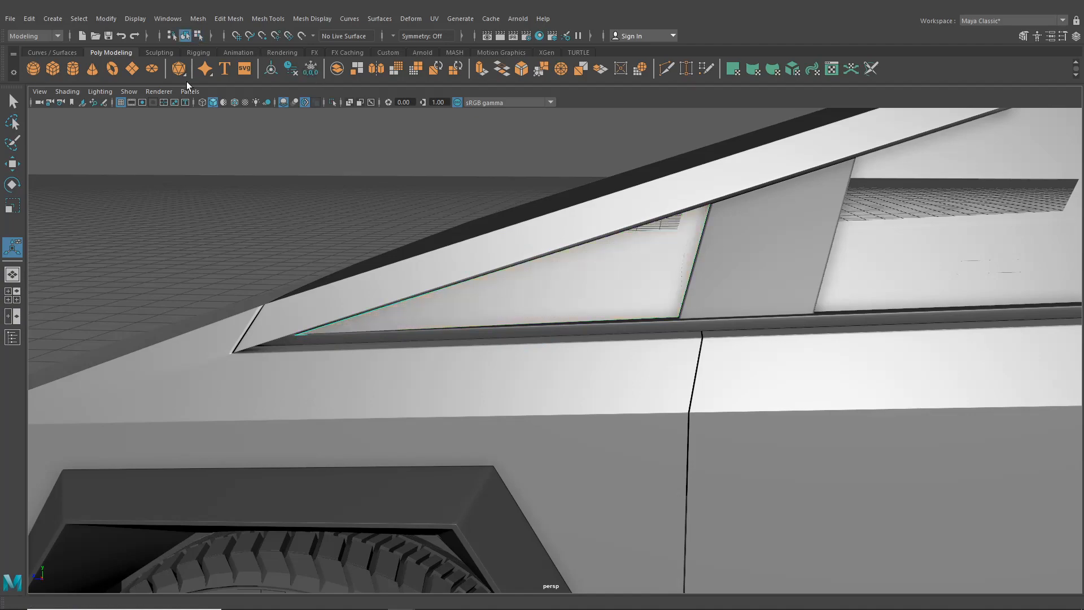
Step: Assign the blinn1 material to the narrow face strips along both side edges of the middle window pillar and inspect the vehicle
left_click_drag(395, 186, 513, 312, "alt")
scroll(408, 357, "up", 3)
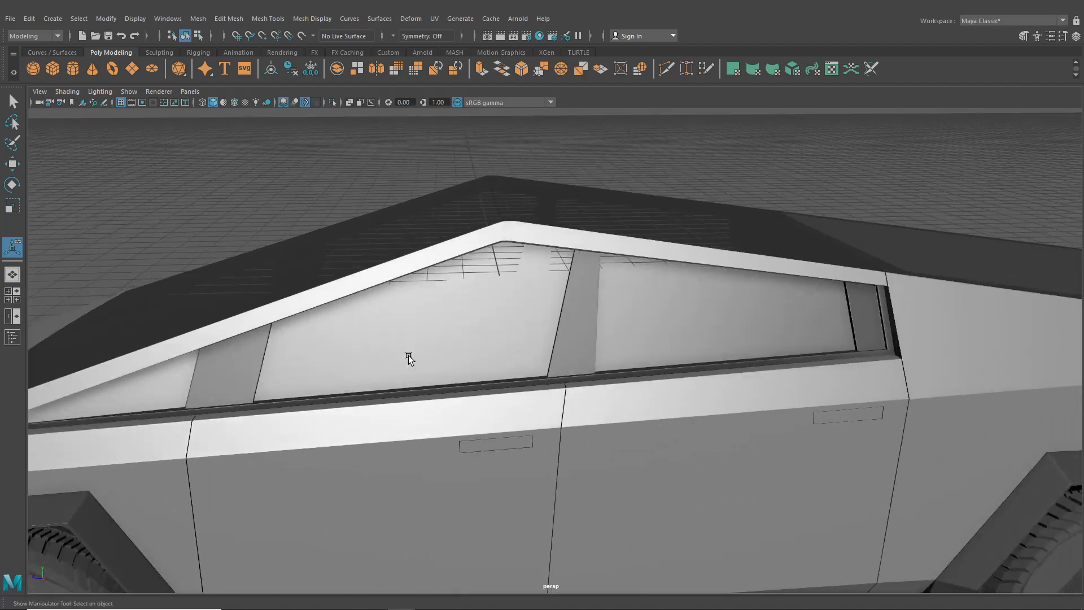
scroll(584, 305, "up", 2)
key("q")
left_click(589, 294)
right_click_drag(589, 296, 591, 317)
scroll(572, 359, "up", 3)
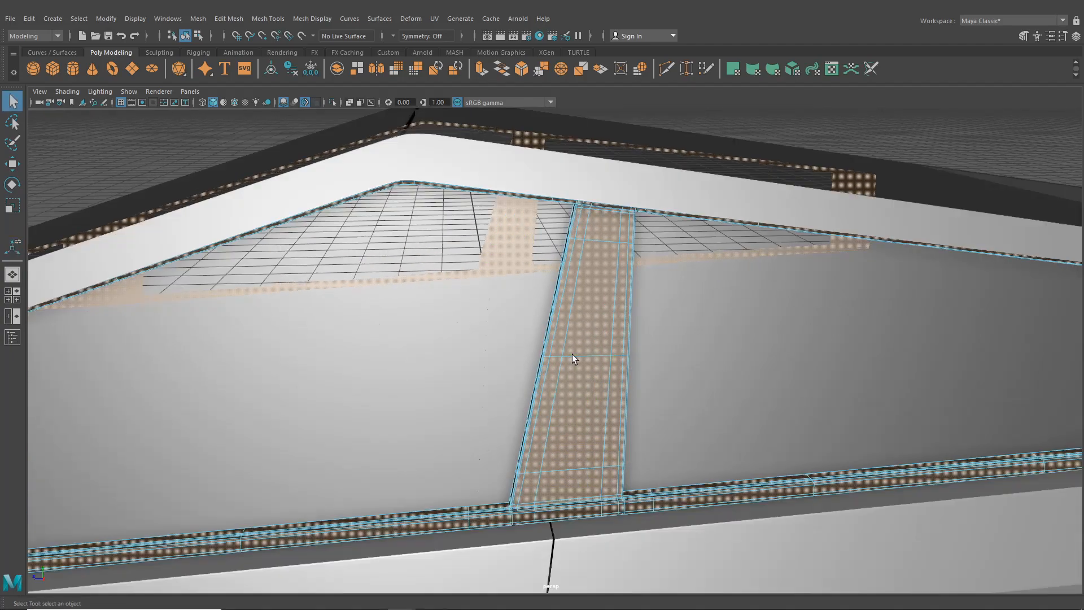
scroll(571, 358, "up", 2)
left_click(589, 153)
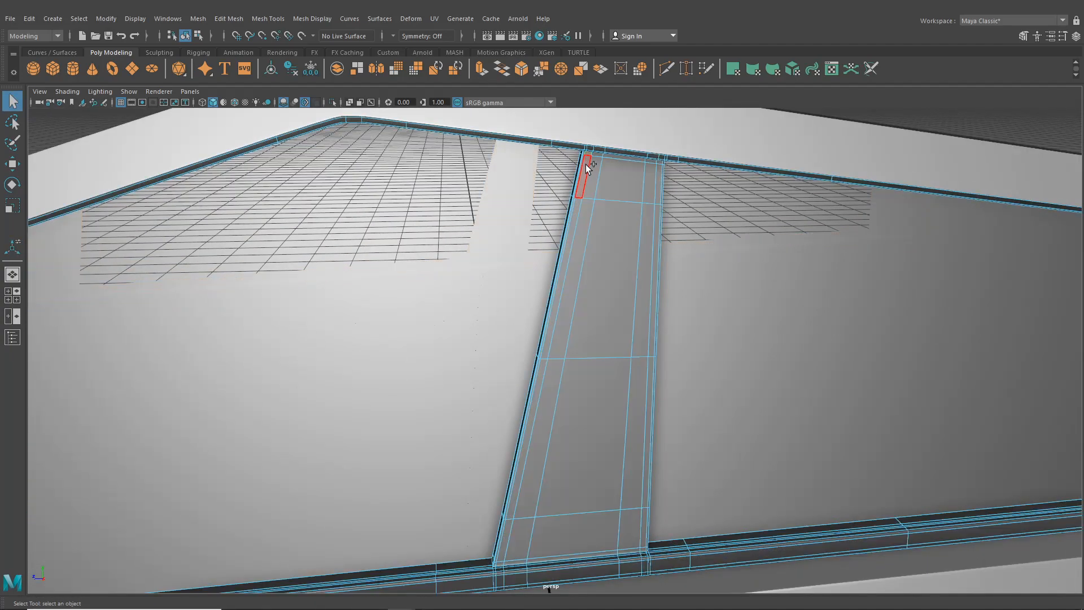
mouse_move(552, 355)
left_mouse_down()
mouse_move(520, 528)
mouse_move(498, 564)
mouse_move(616, 564)
left_mouse_up()
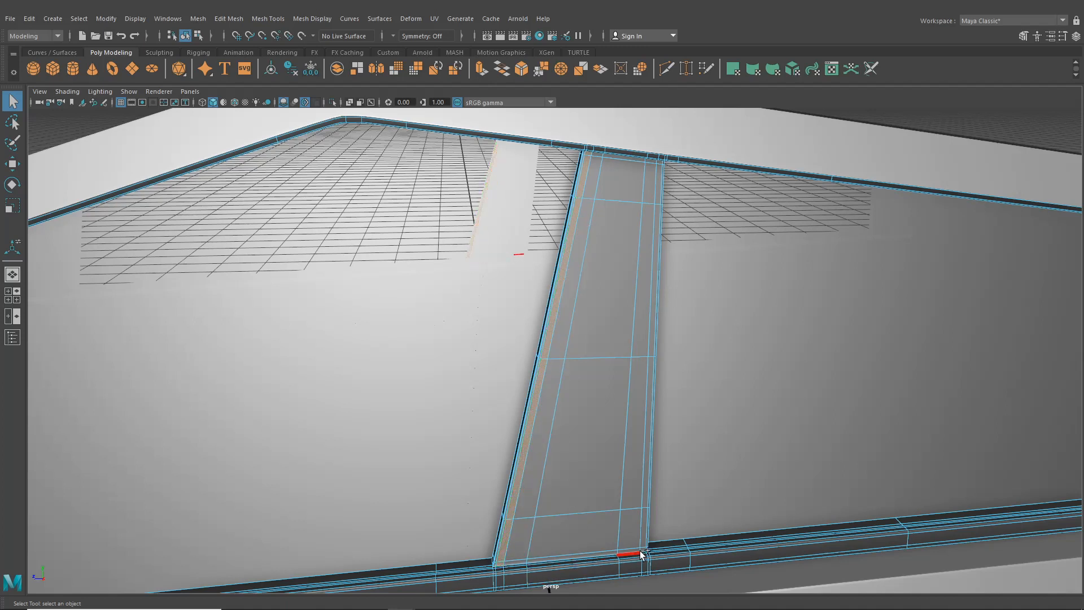
left_click_drag(648, 475, 660, 180)
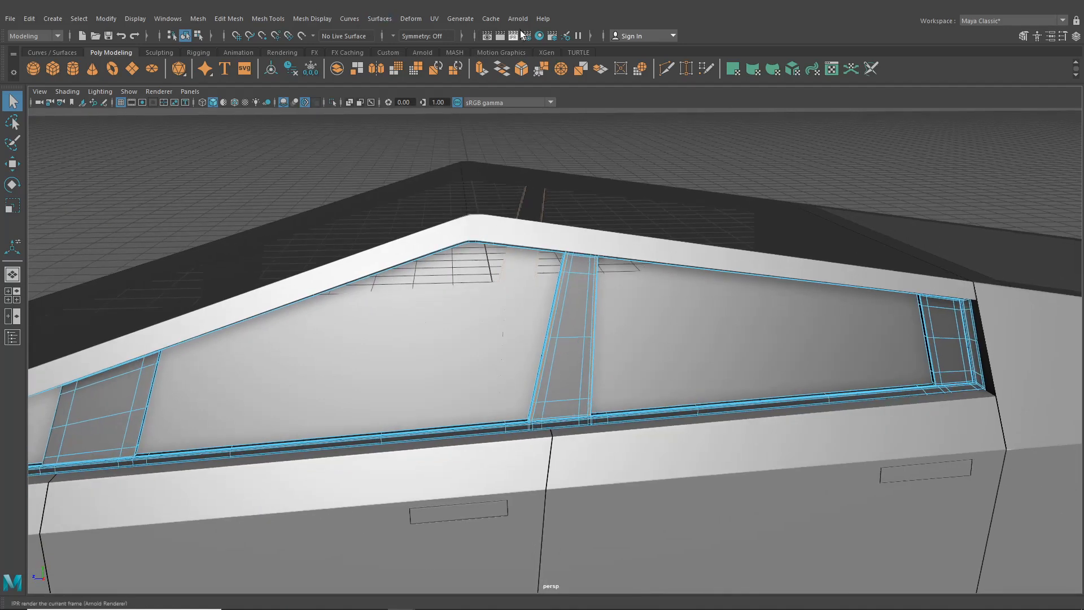
left_click(538, 37)
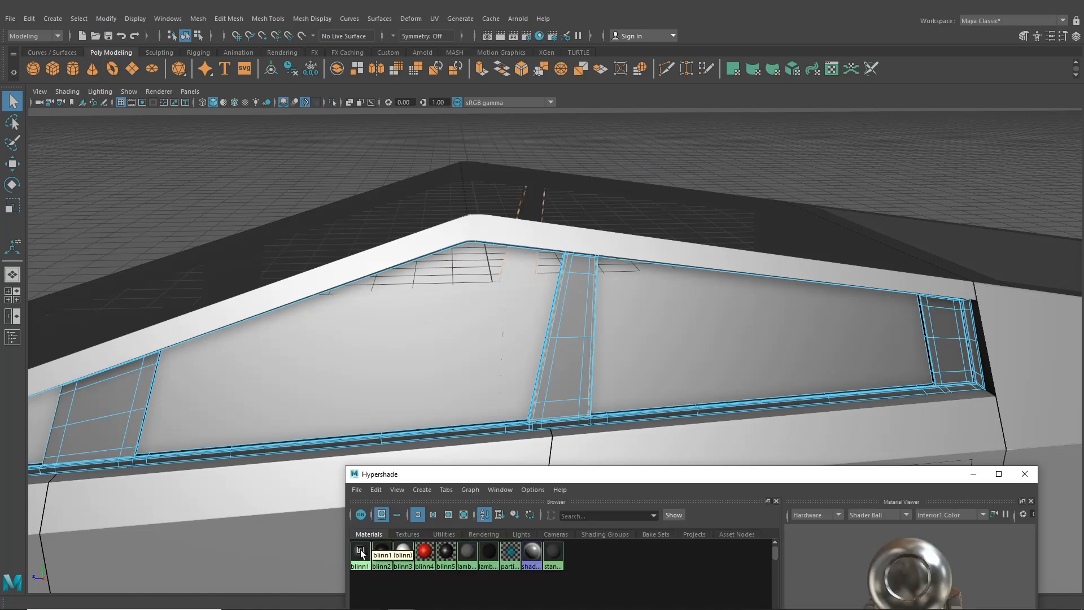
right_click_drag(361, 550, 354, 419)
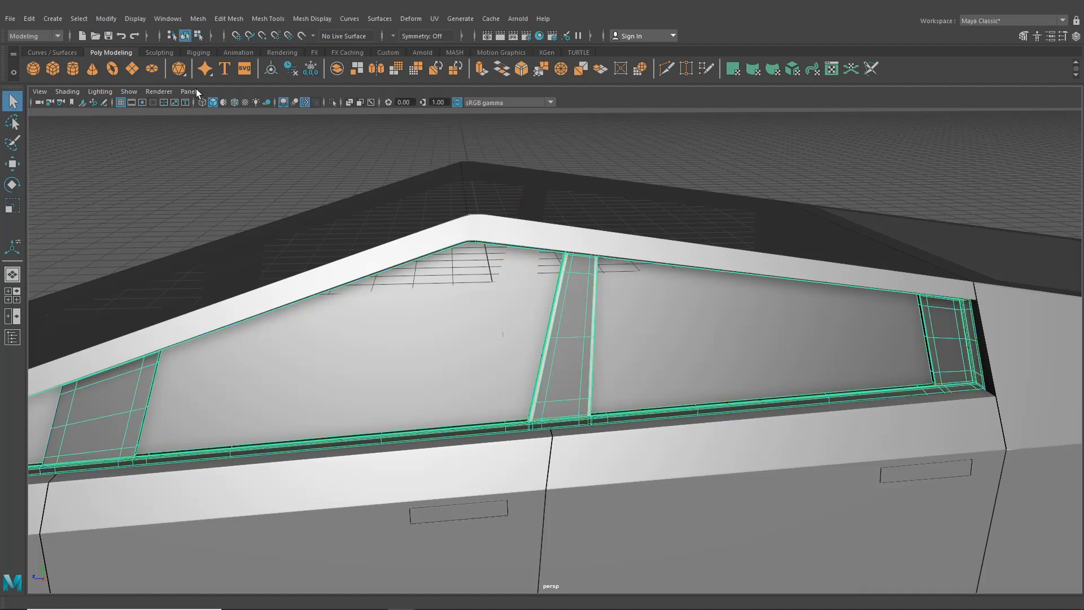
left_click(282, 197)
scroll(306, 249, "down", 5)
left_click_drag(387, 322, 402, 282, "alt")
left_click_drag(415, 337, 428, 363, "alt")
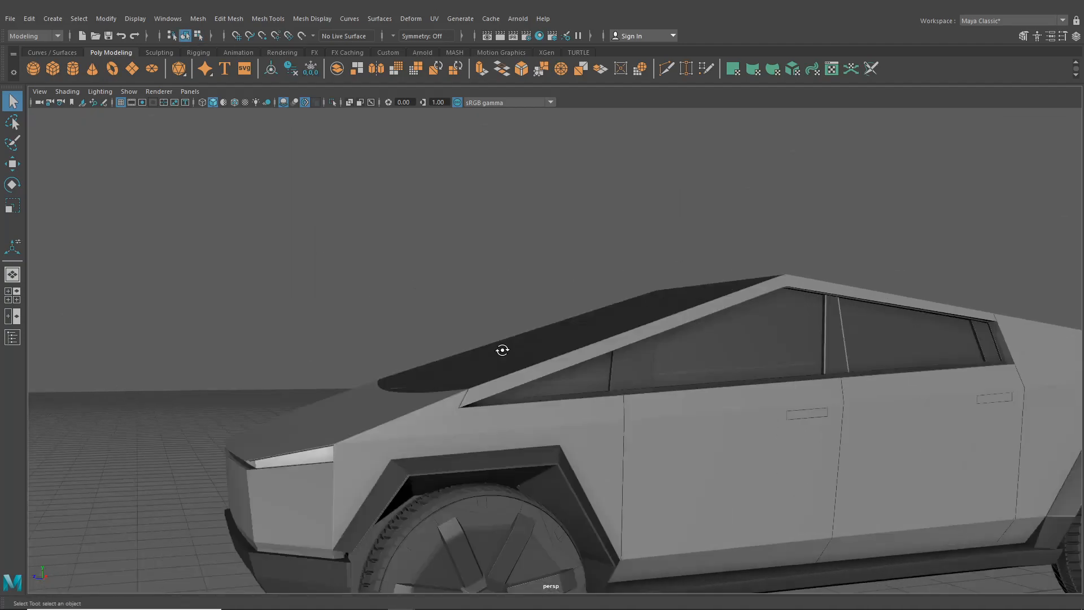
middle_click_drag(428, 363, 473, 344, "alt")
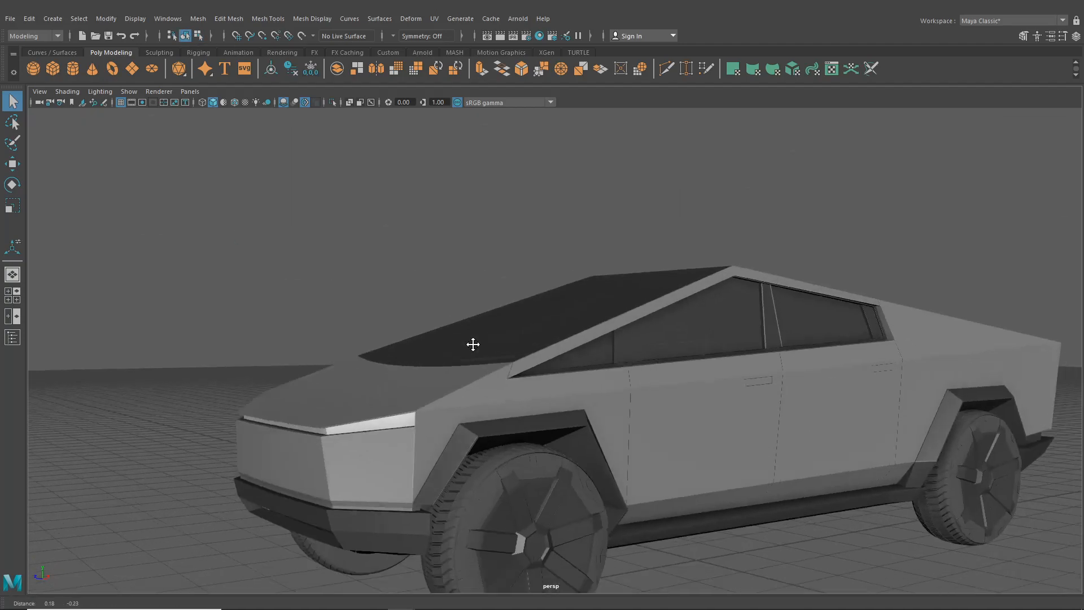
Step: Inspect the vehicle's windshield, side windows and body from several perspective angles and in the top view
left_click_drag(473, 344, 651, 358, "alt")
scroll(597, 343, "up", 5)
scroll(570, 439, "down", 5)
left_click_drag(570, 439, 470, 250, "alt")
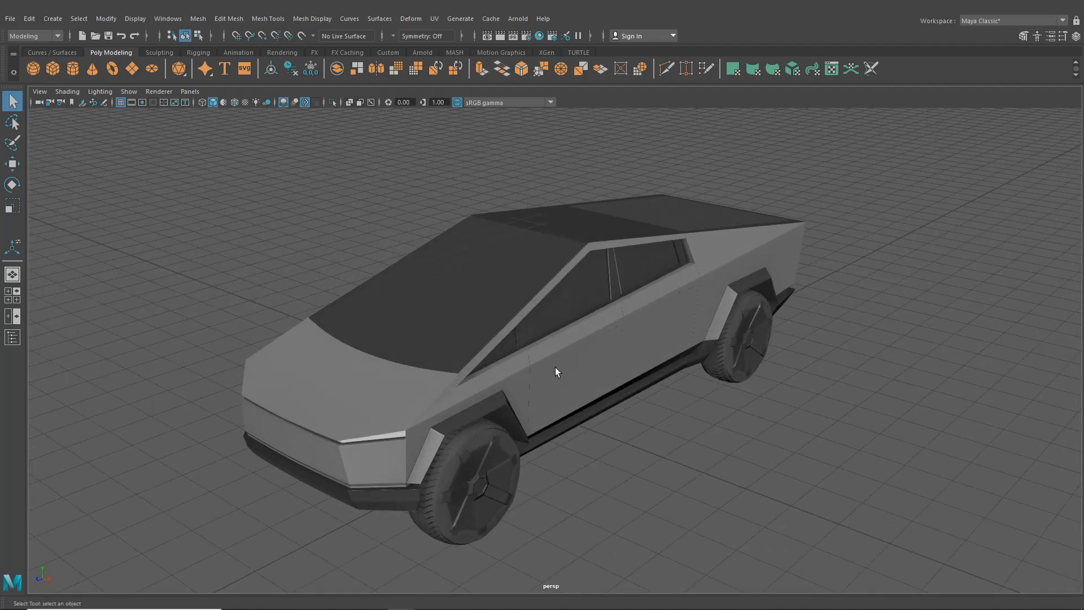
left_click_drag(554, 368, 466, 332, "alt")
left_click(7, 297)
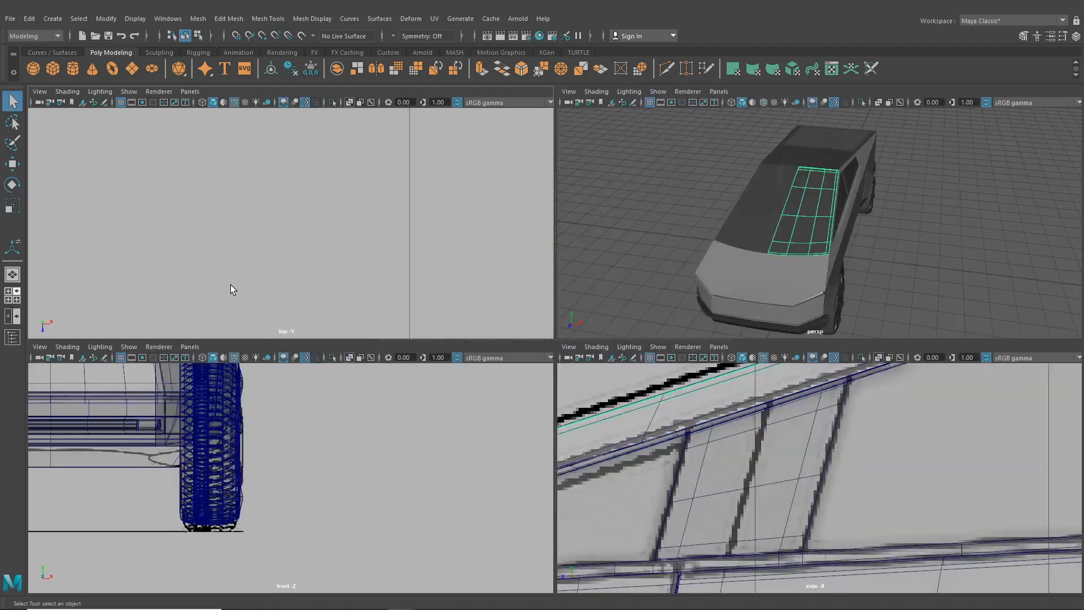
key("space")
scroll(300, 312, "down", 2)
scroll(382, 469, "up", 3)
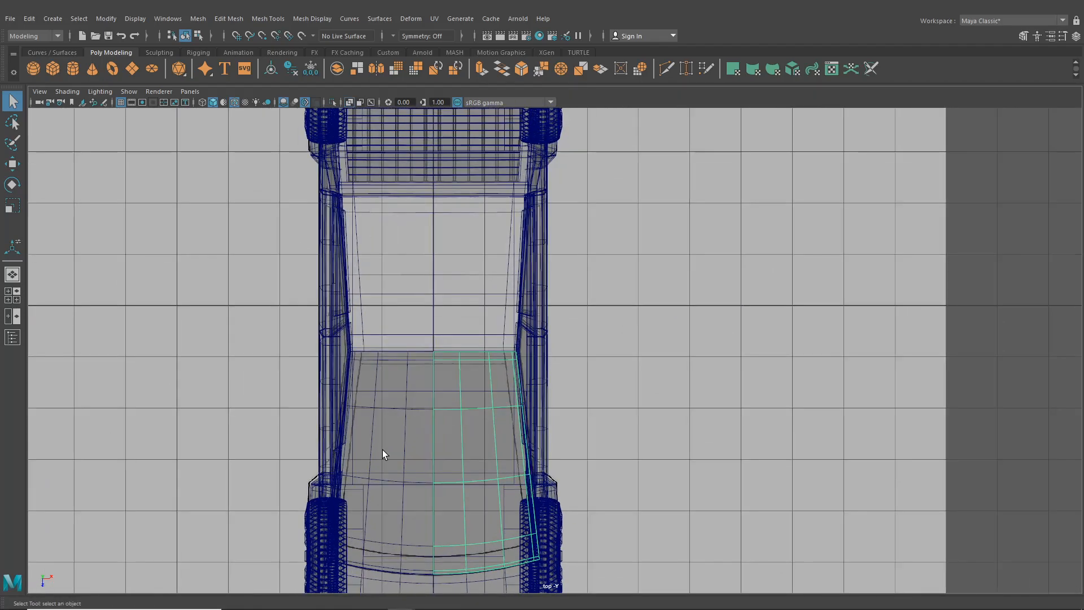
left_click(12, 275)
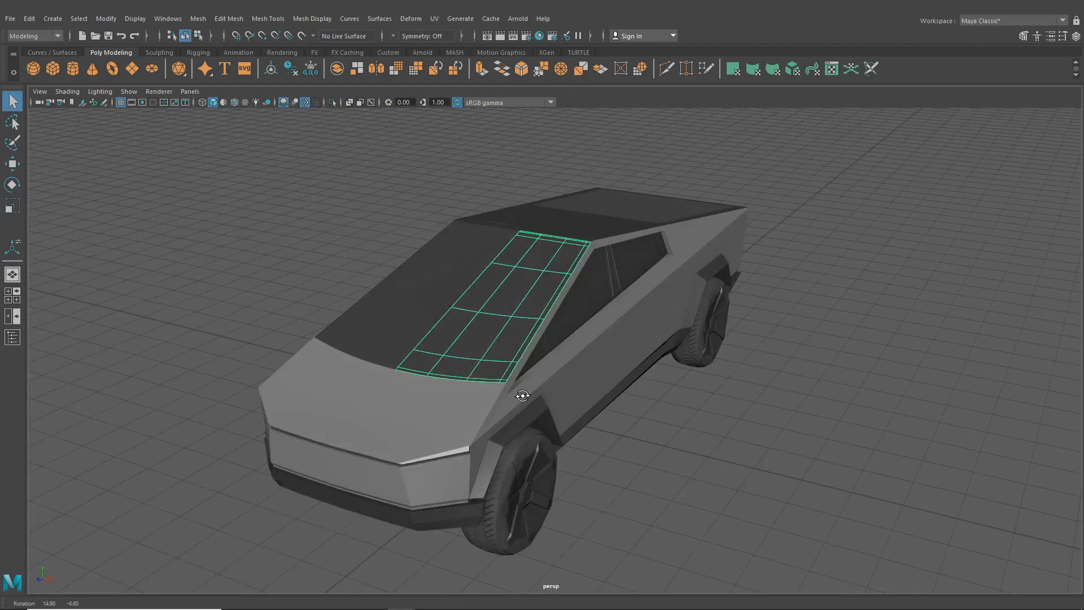
mouse_move(650, 429)
left_mouse_down("alt")
mouse_move(763, 466)
mouse_move(674, 466)
mouse_move(541, 446)
mouse_move(537, 436)
mouse_move(583, 469)
mouse_move(634, 450)
mouse_move(624, 462)
mouse_move(762, 417)
mouse_move(767, 375)
mouse_move(670, 438)
left_mouse_up("alt")
right_click_drag(669, 439, 659, 445, "alt")
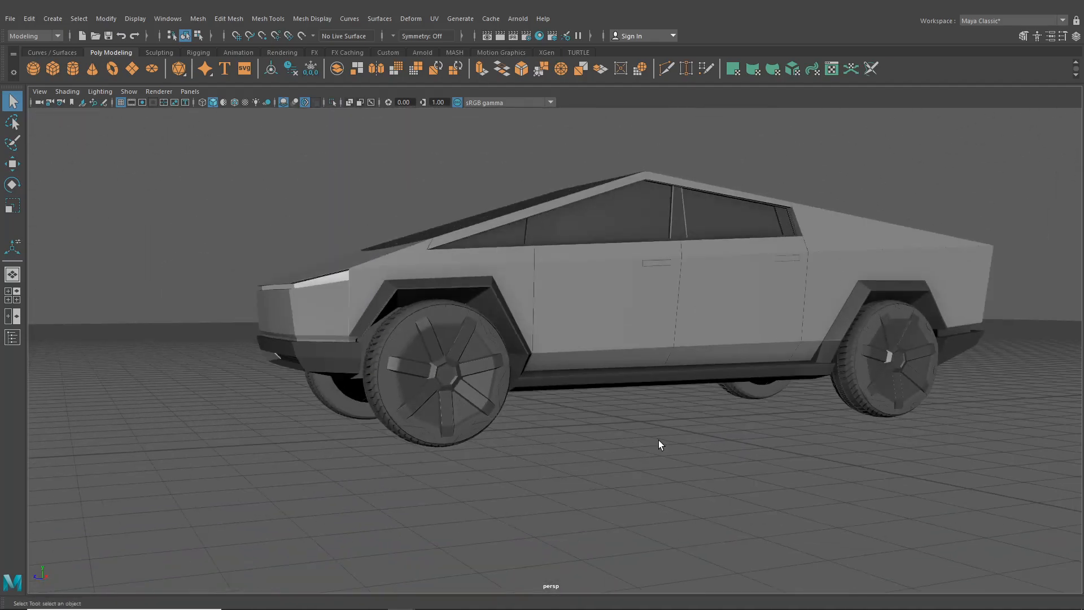
left_click_drag(658, 439, 656, 477, "alt")
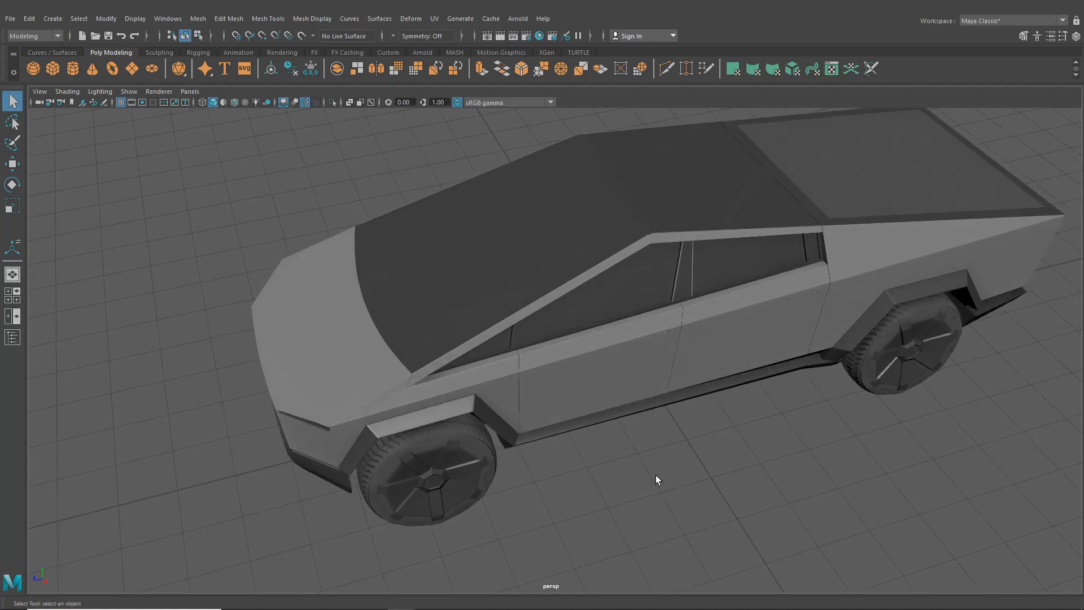